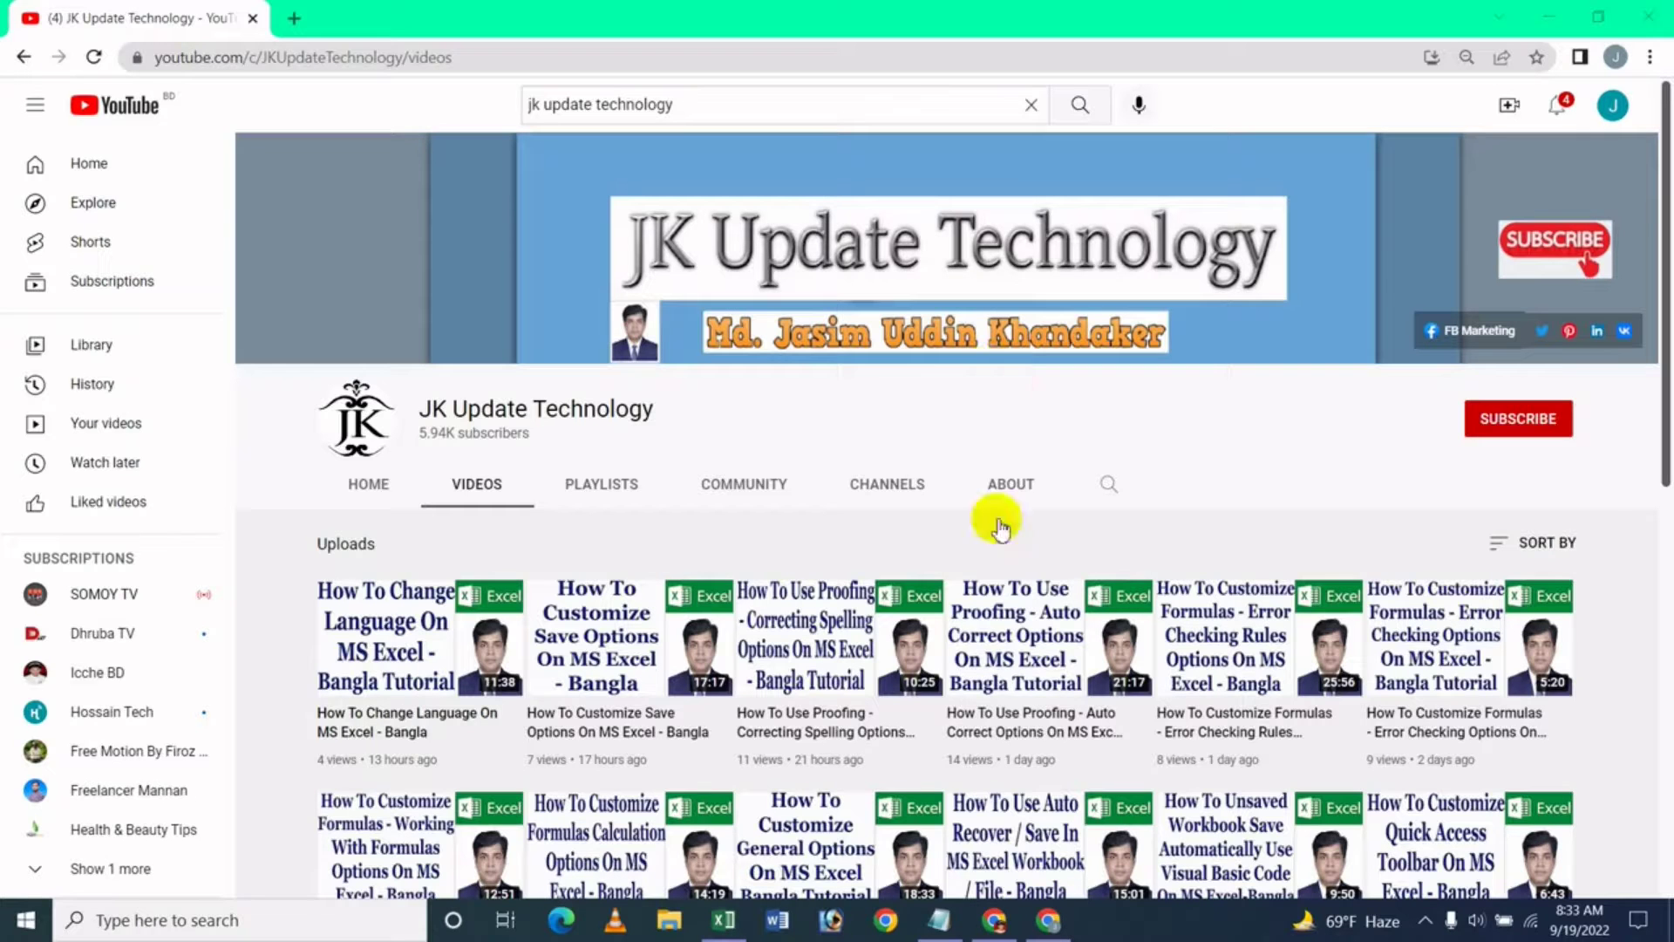
# Switch from the YouTube channel page to the blank Excel workbook Book1
pyautogui.click(723, 919)
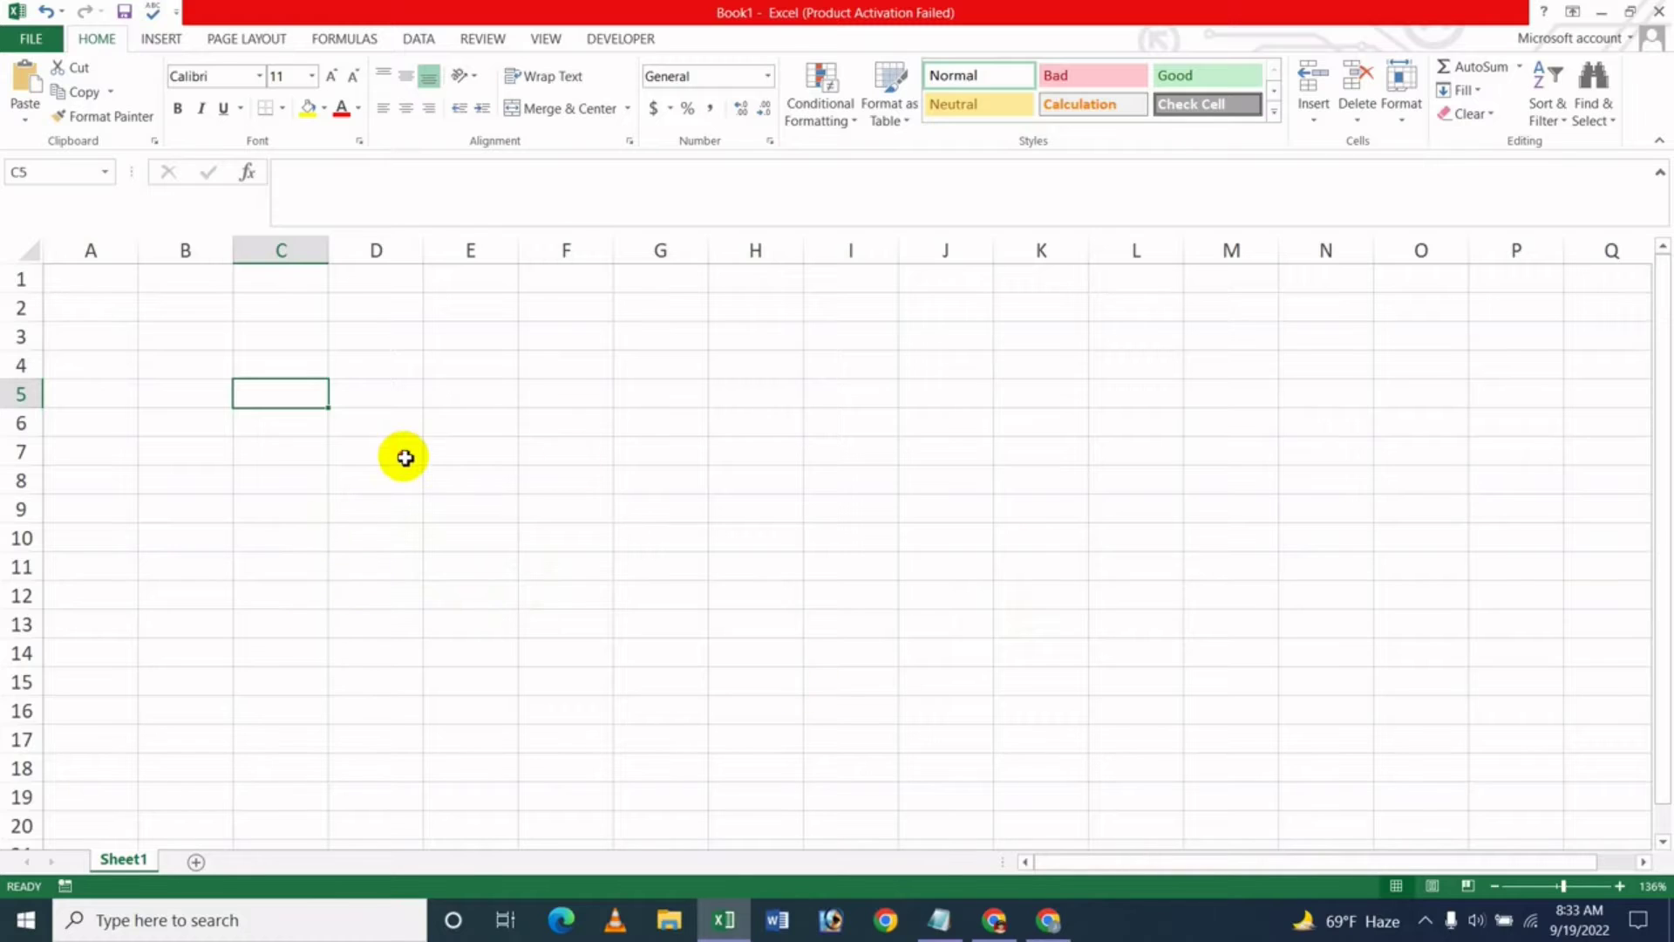
# Select D7 and bring up the Advanced page of Excel Options with its editing settings
pyautogui.click(396, 453)
pyautogui.click(31, 38)
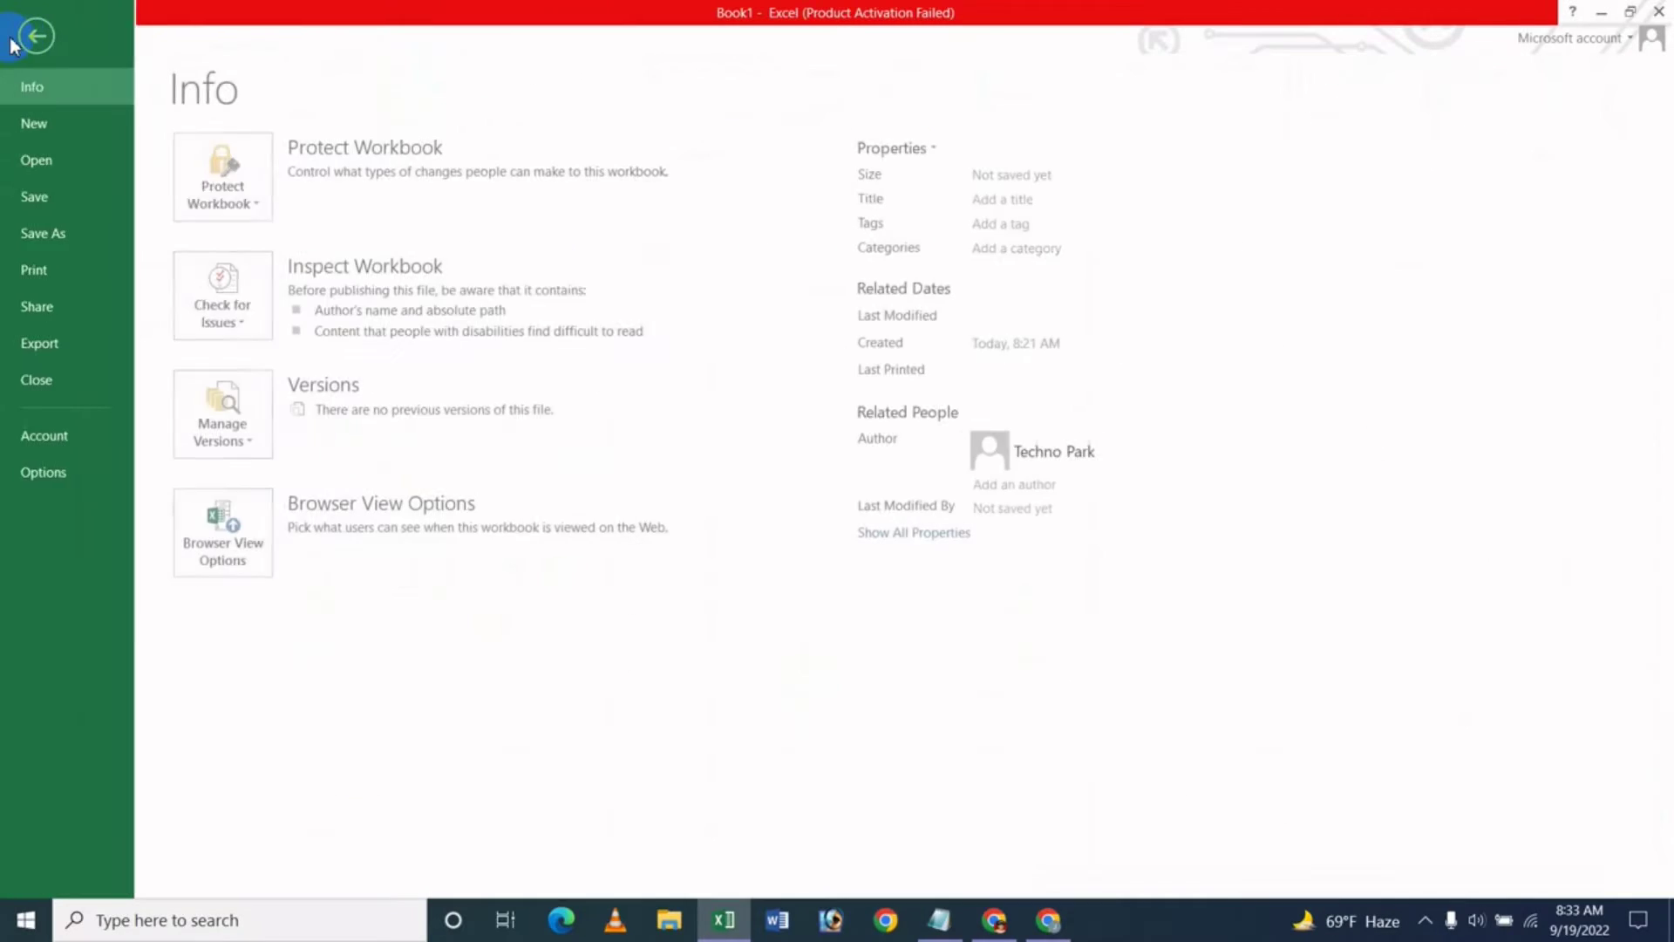
pyautogui.click(44, 472)
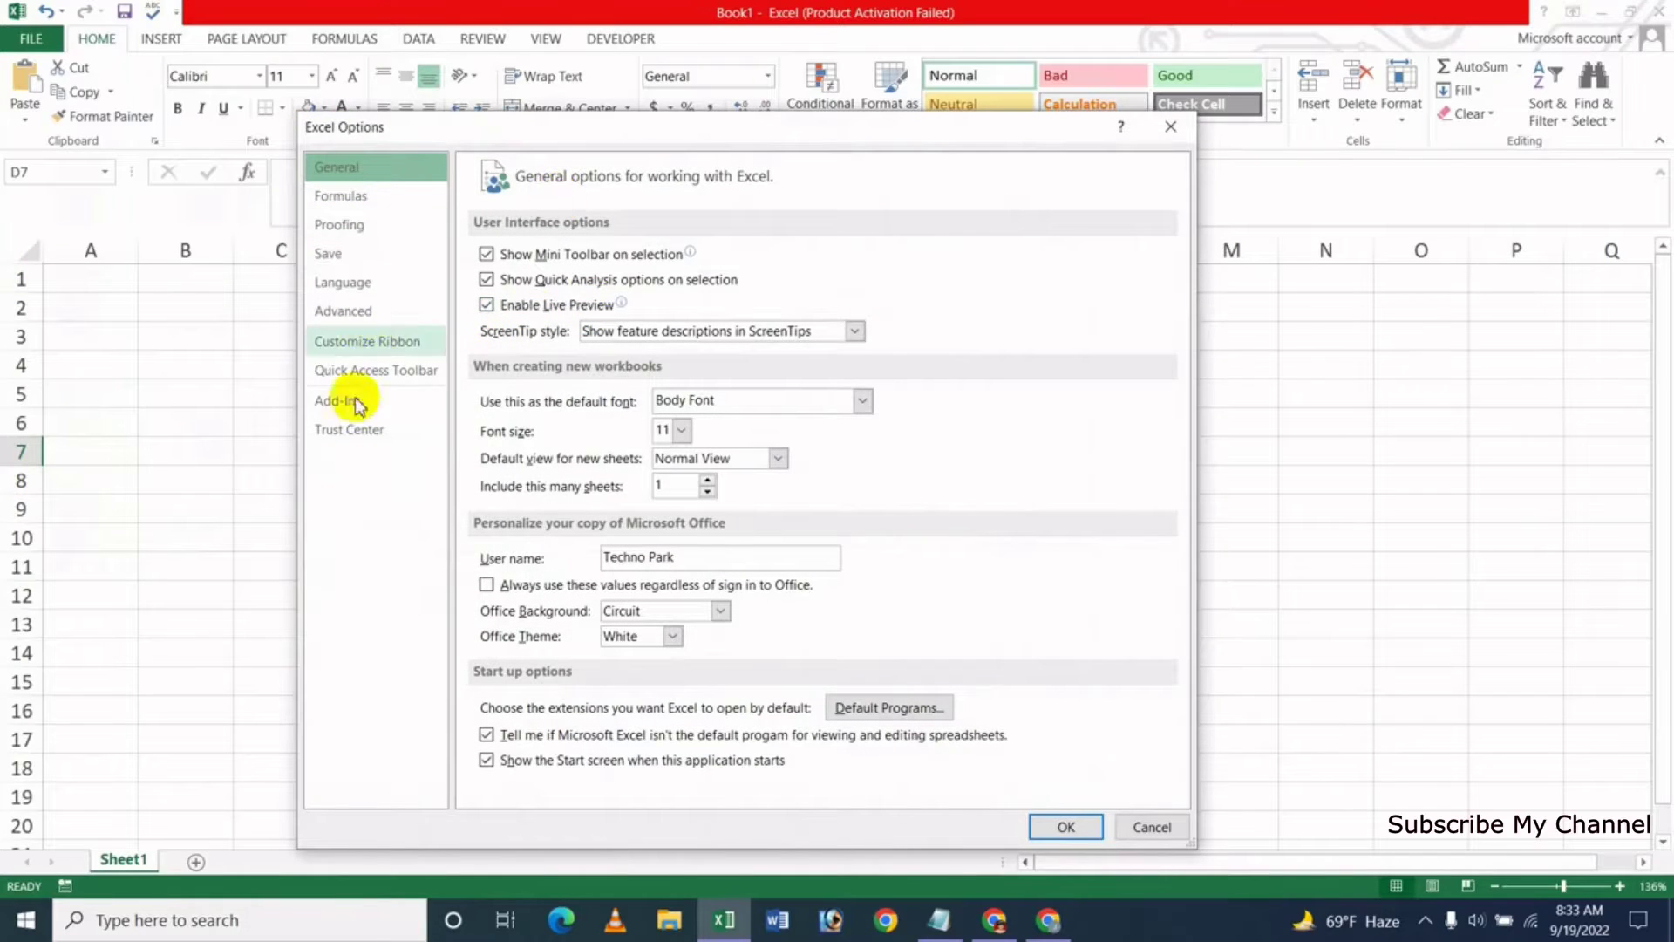
pyautogui.click(354, 314)
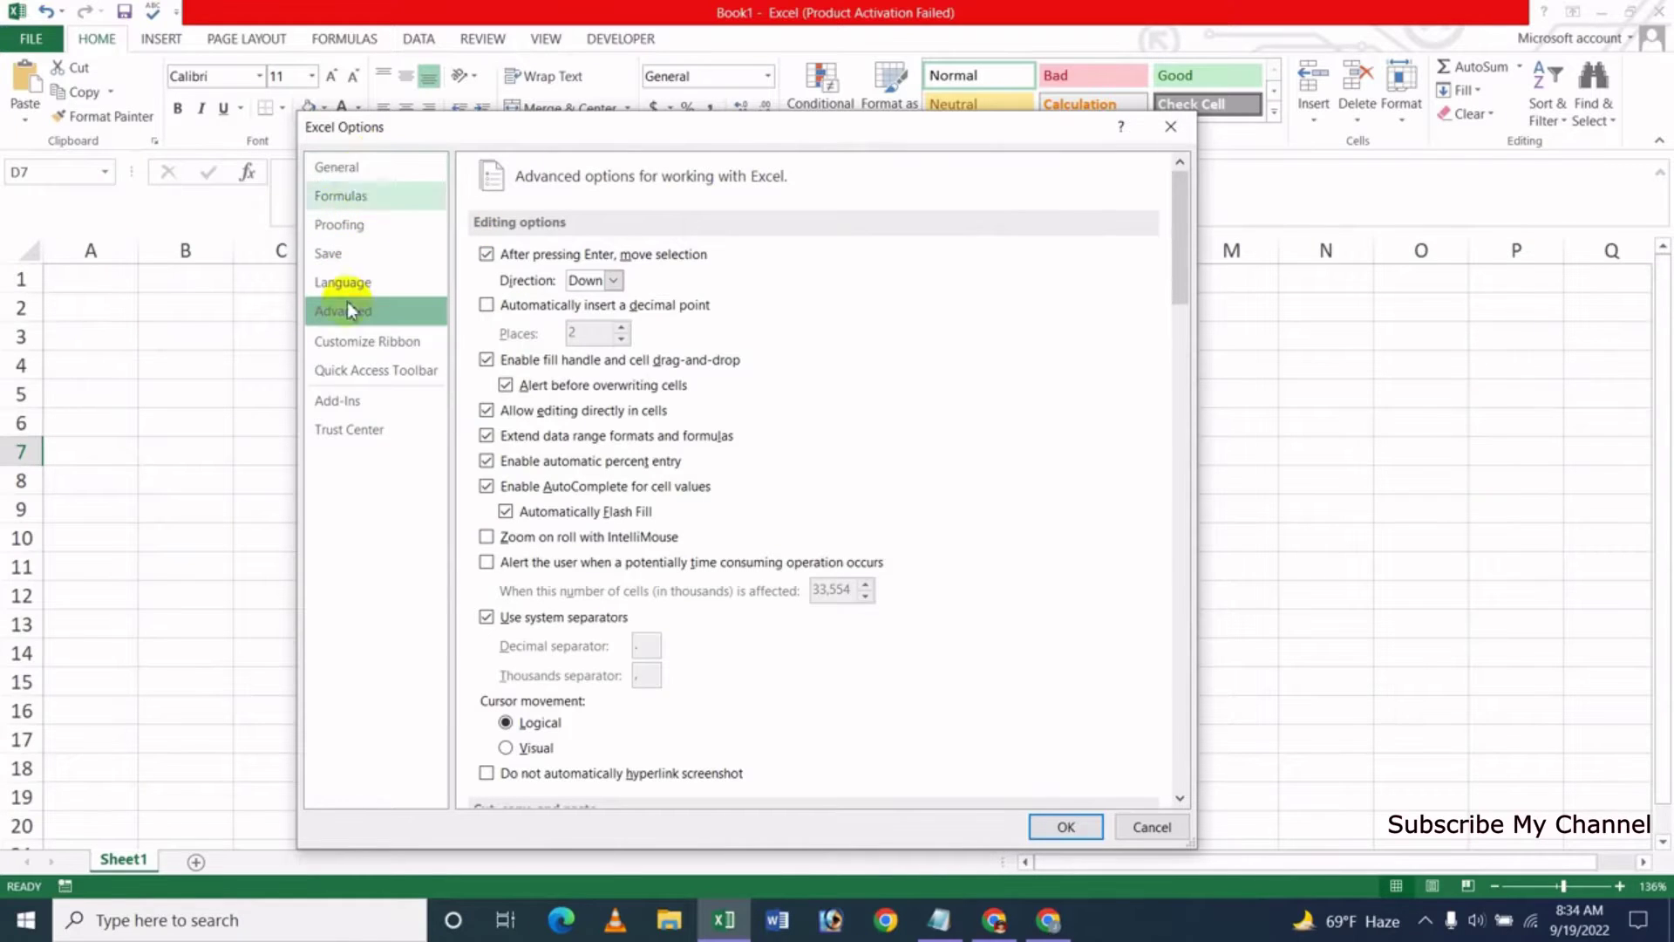
pyautogui.click(1048, 920)
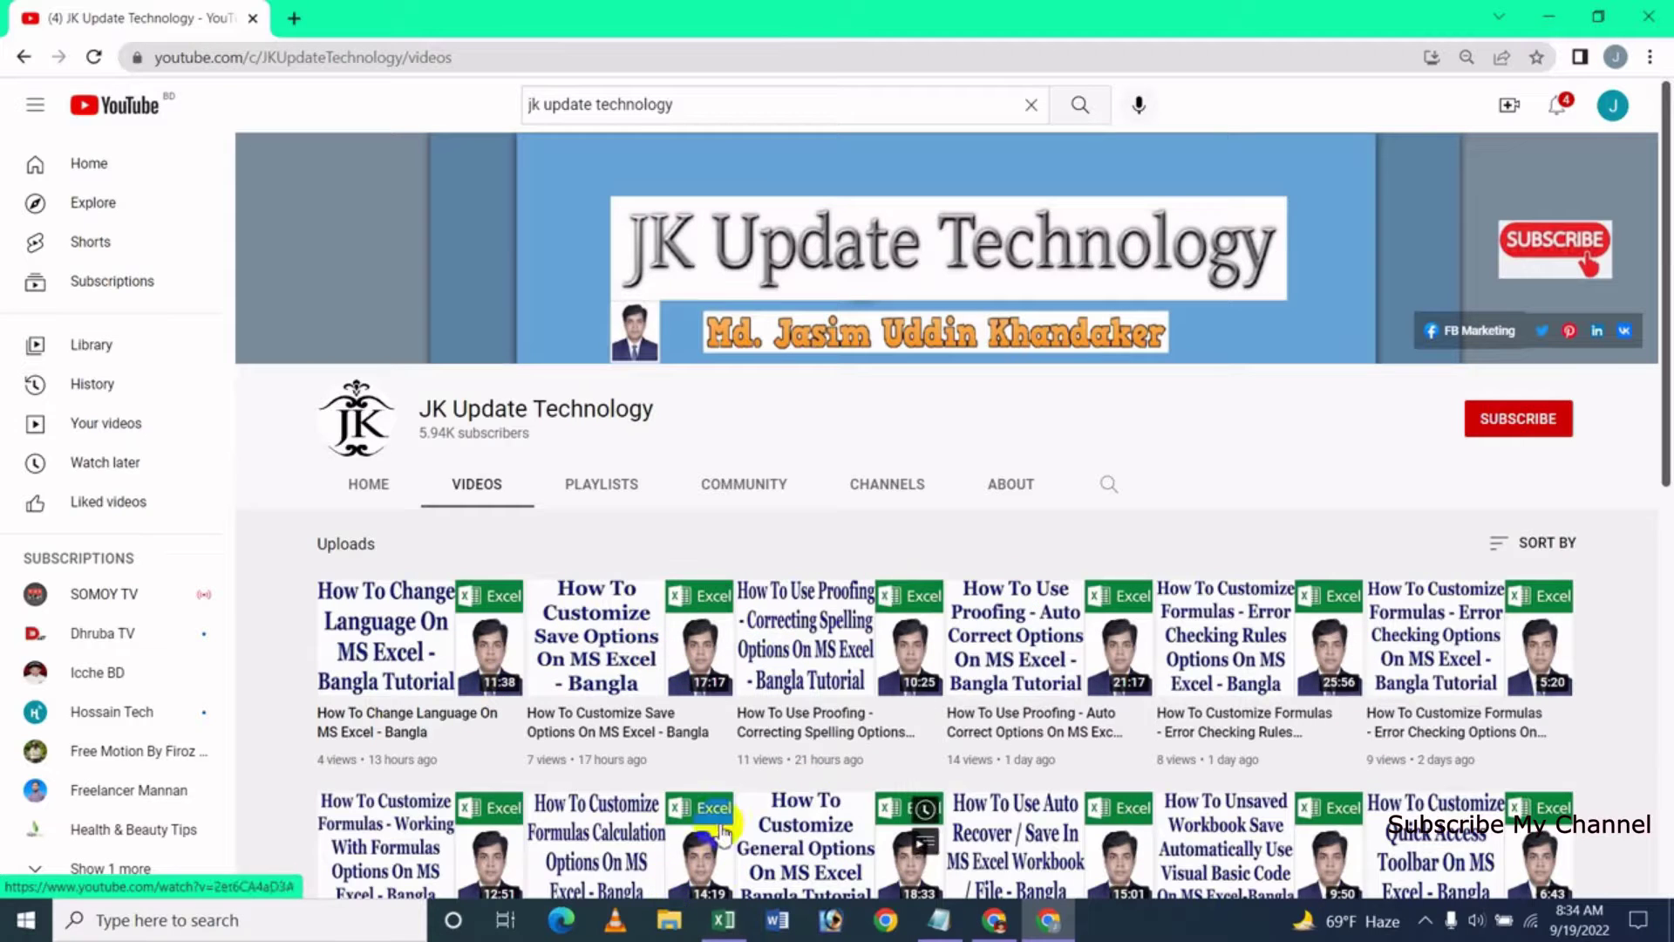
pyautogui.click(723, 922)
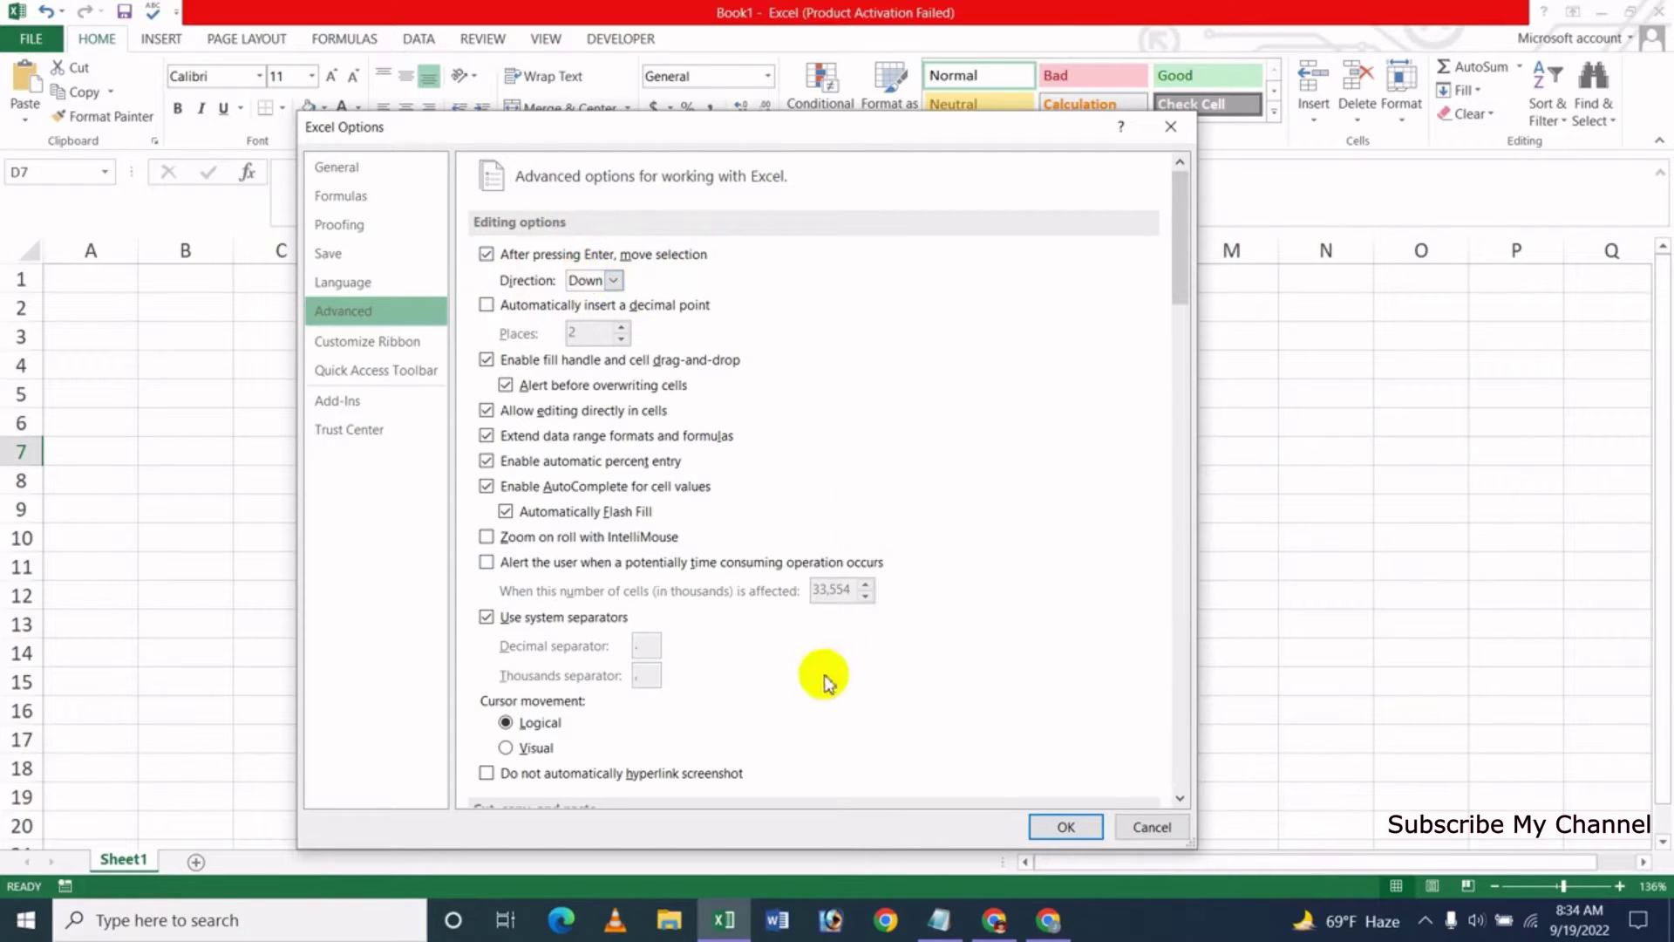
# Cancel the Options dialog without changes and enter a first name in cell C5
pyautogui.click(1150, 826)
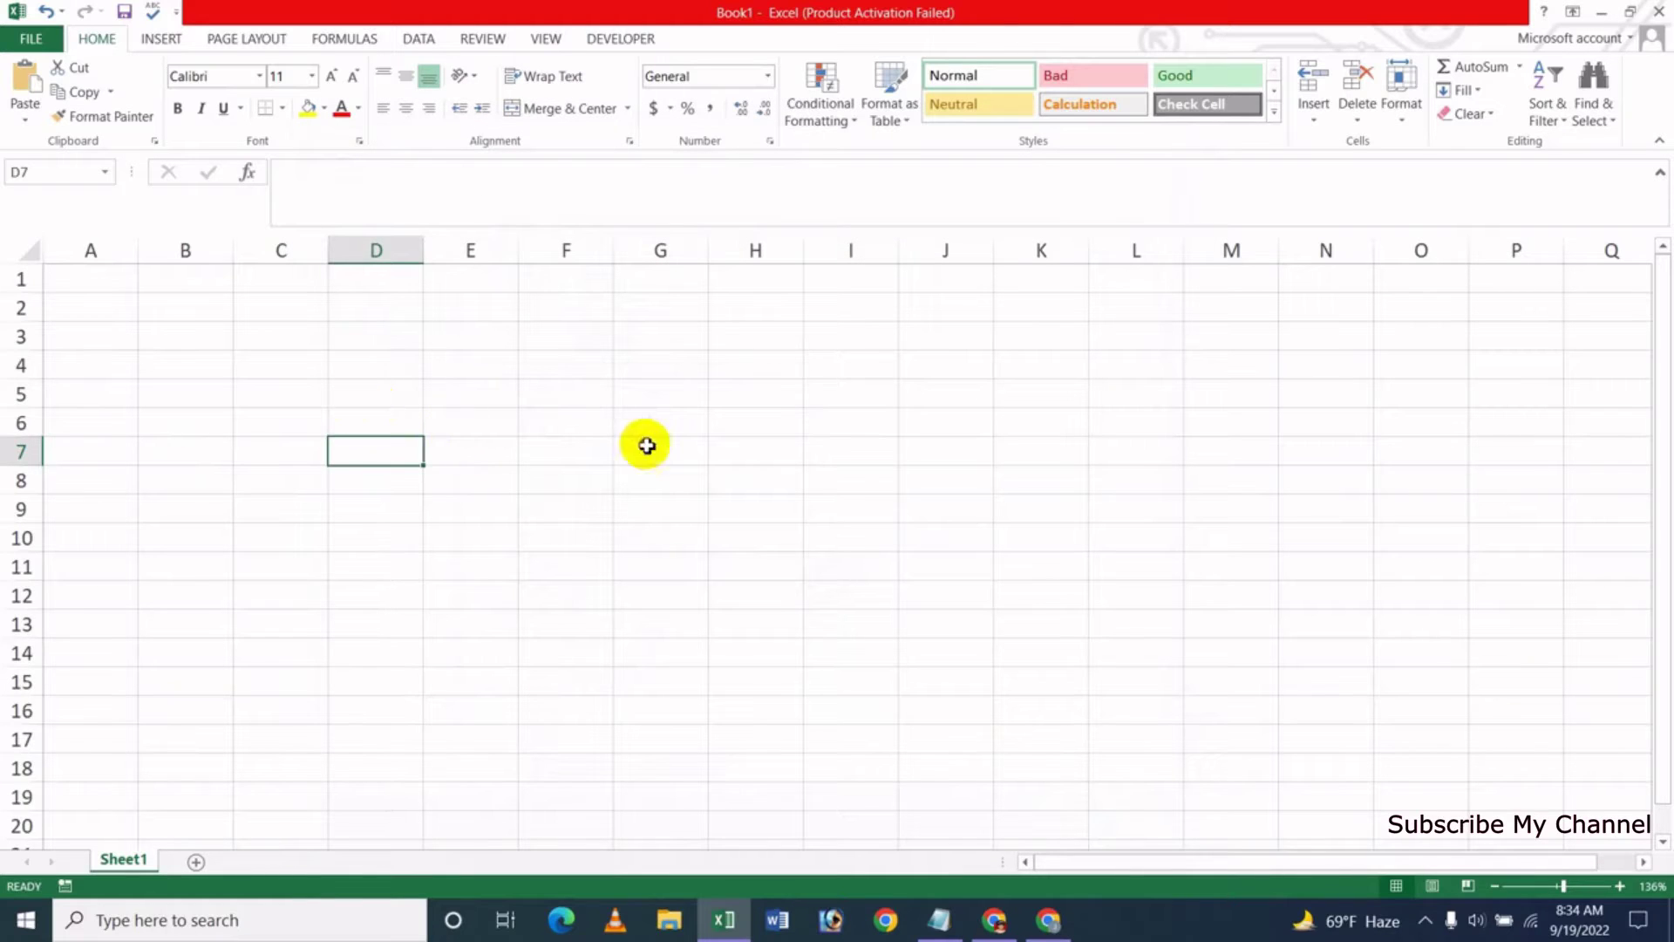
pyautogui.press('Up')
pyautogui.press('Up')
pyautogui.hotkey('shift', 'Right')
pyautogui.hotkey('shift', 'Down')
pyautogui.press('Left')
pyautogui.press('Left')
pyautogui.press('Right')
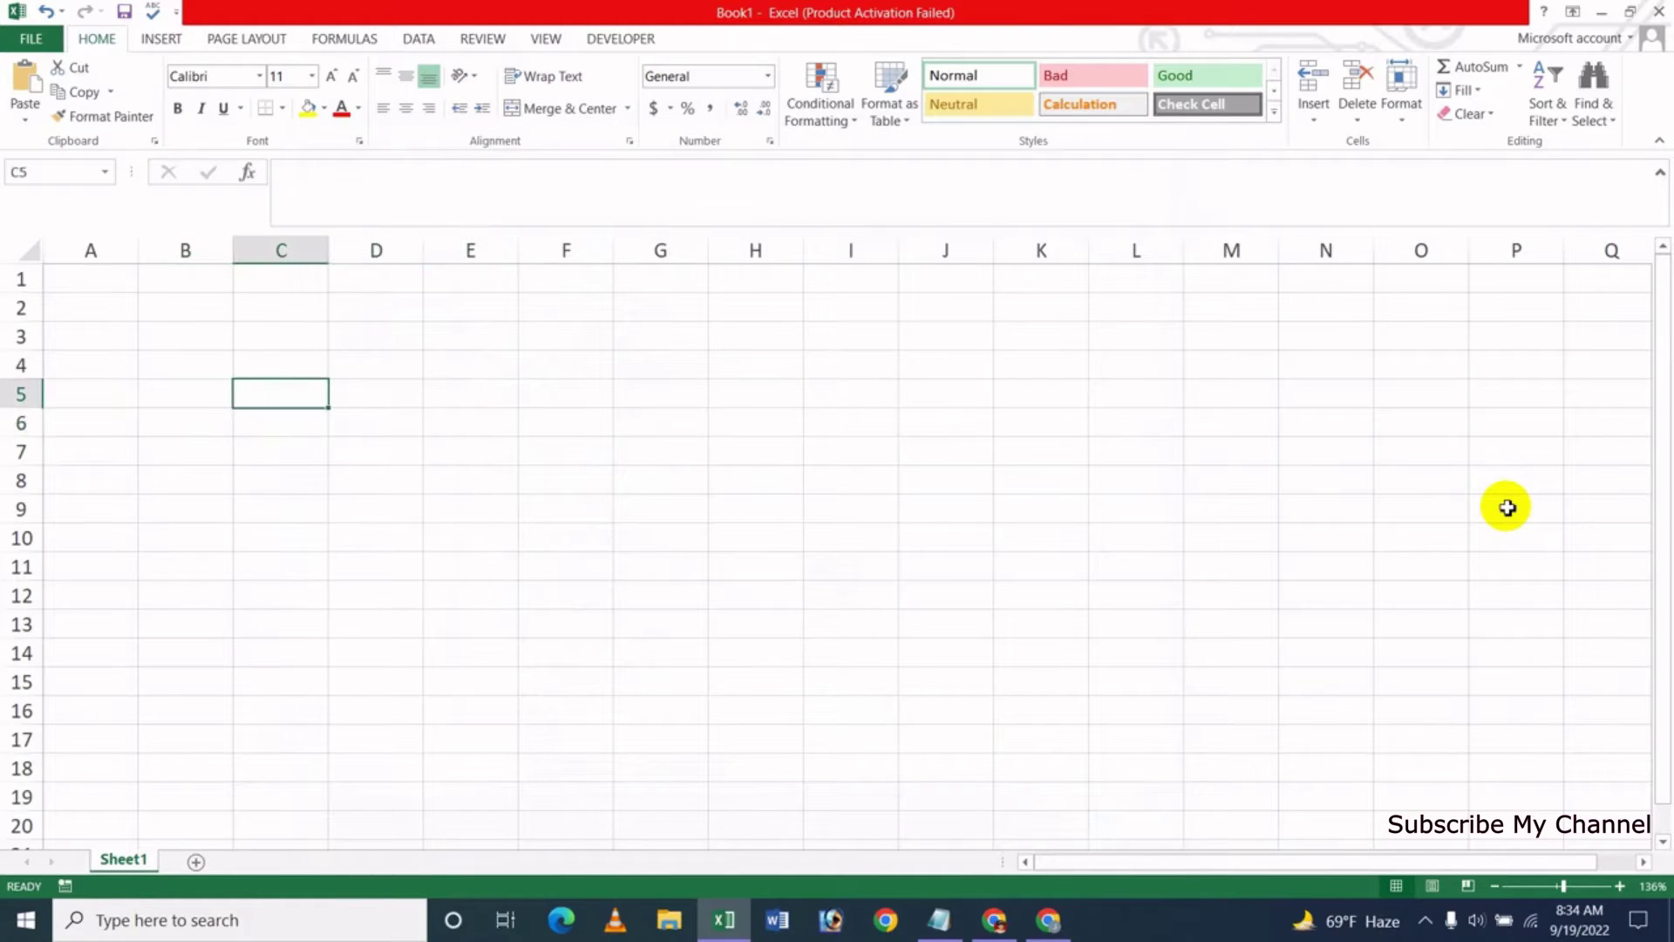
pyautogui.write('jasim')
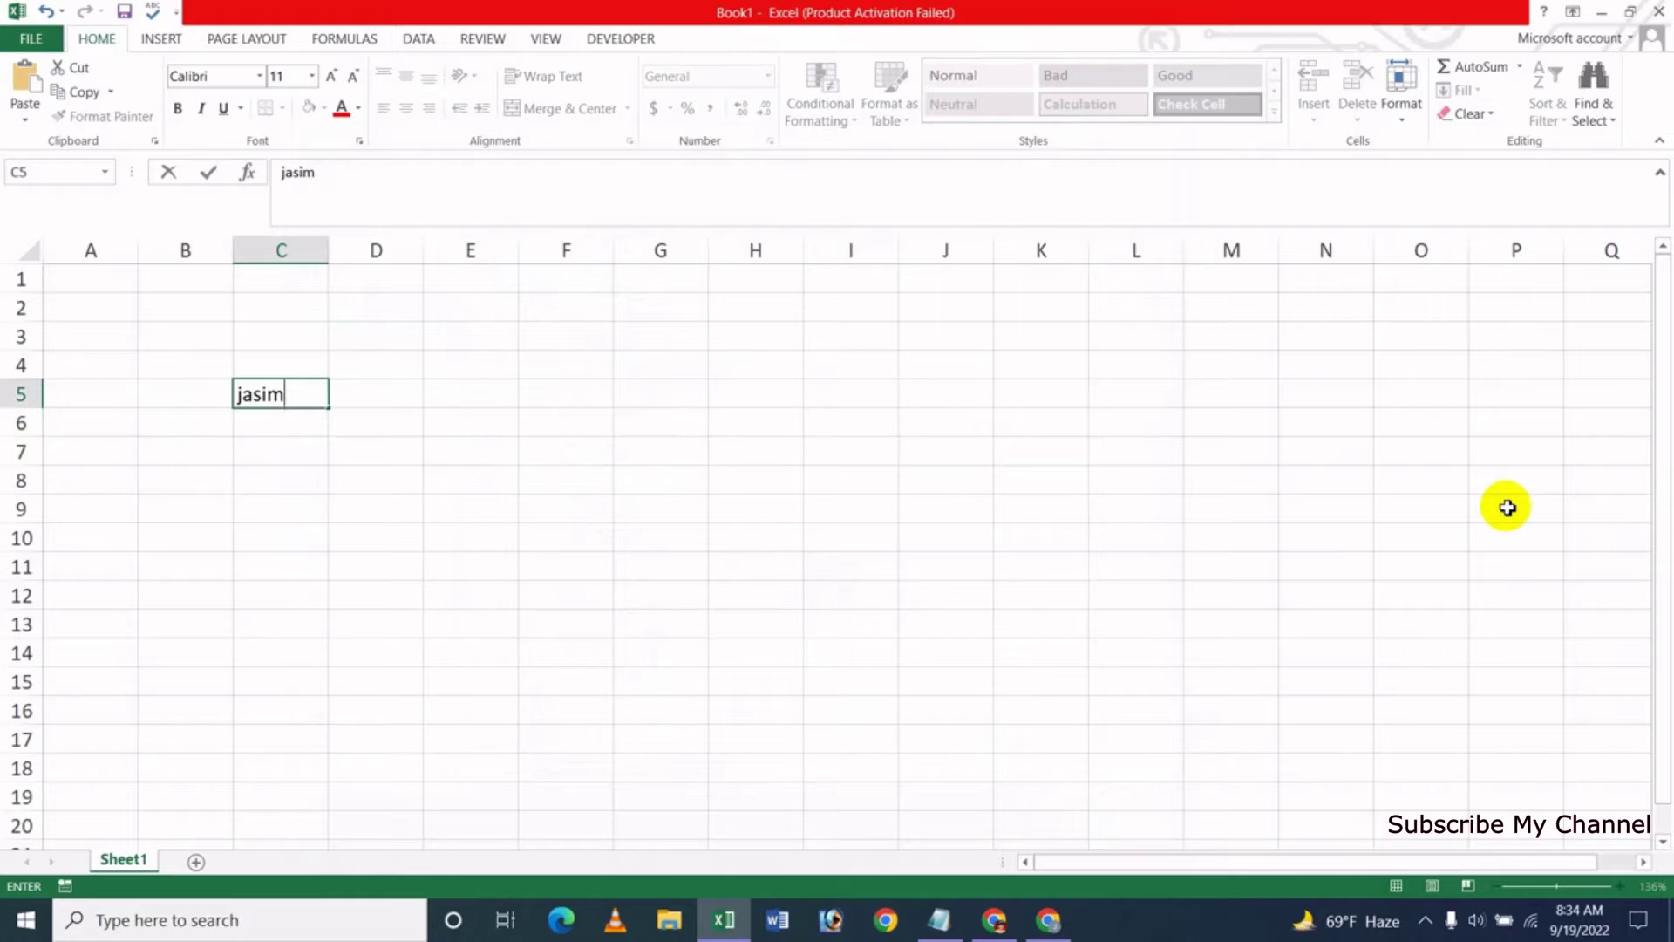
pyautogui.press('Return')
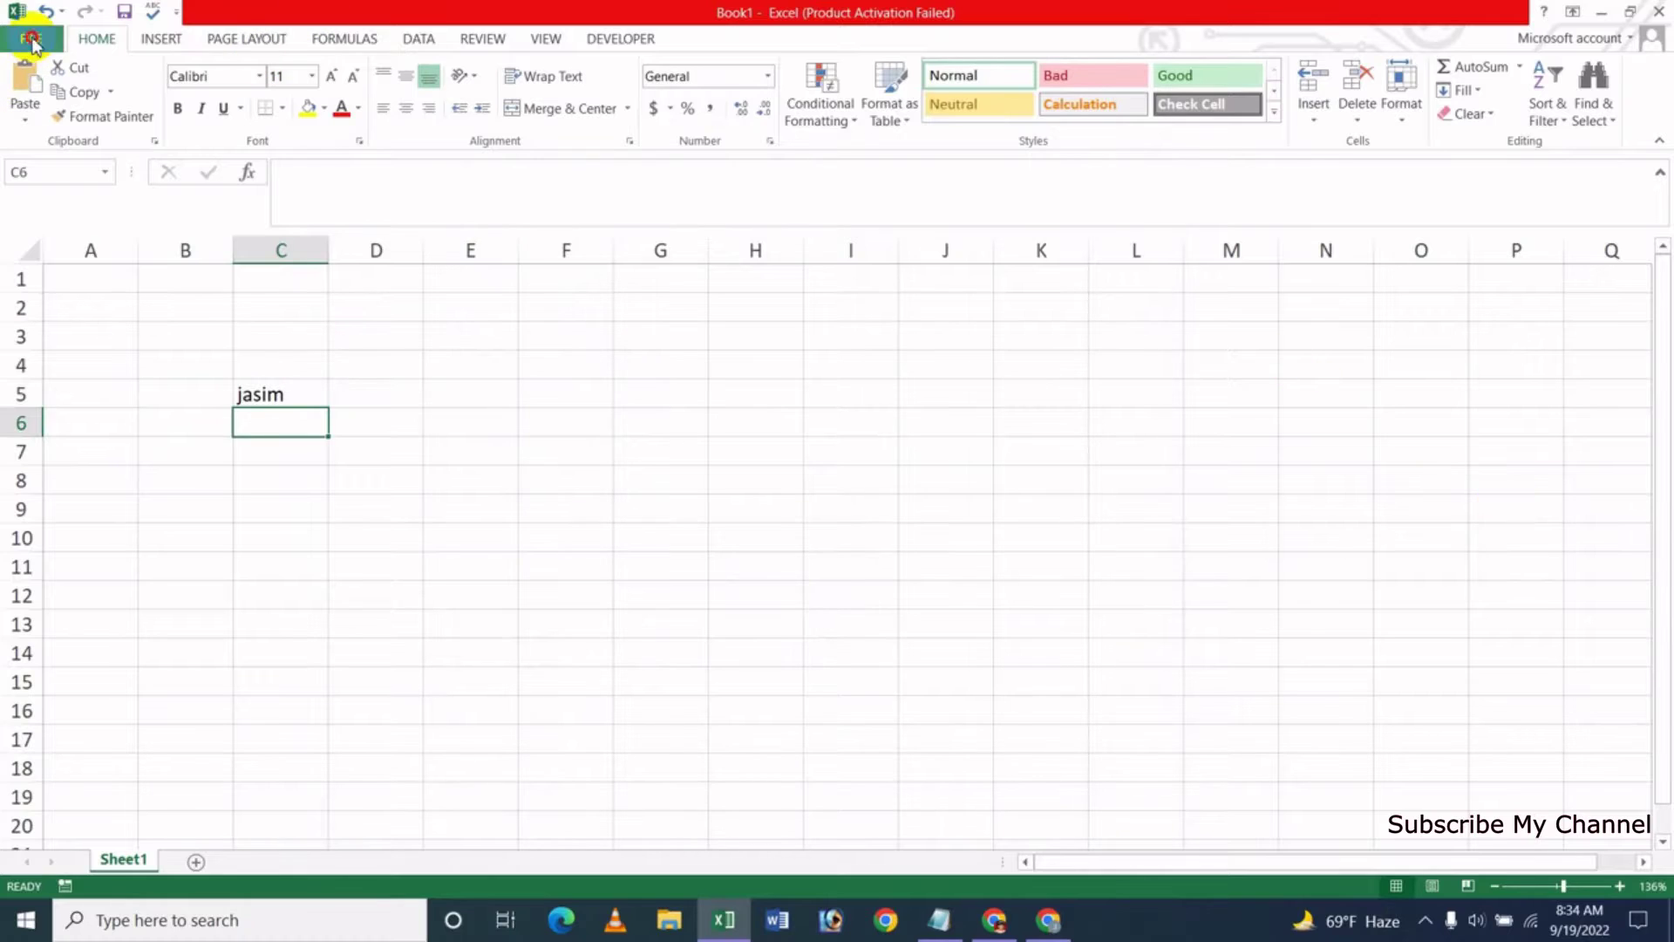
# Set the 'After pressing Enter, move selection' direction to Right in Advanced options
pyautogui.click(30, 38)
pyautogui.click(48, 471)
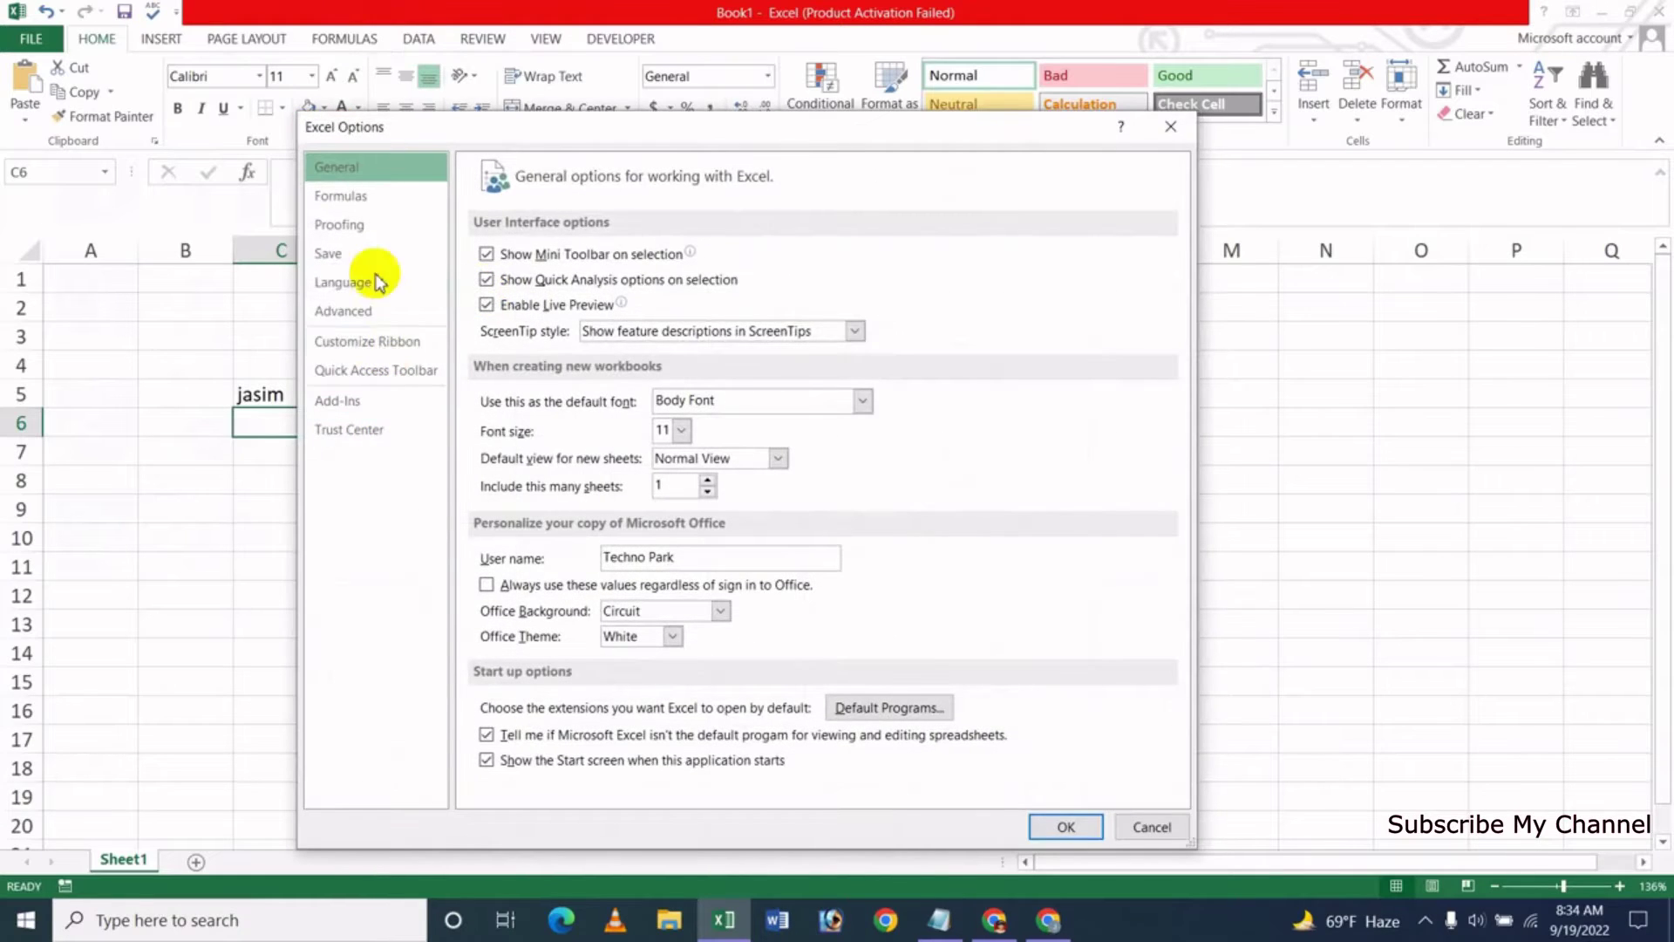
pyautogui.click(359, 312)
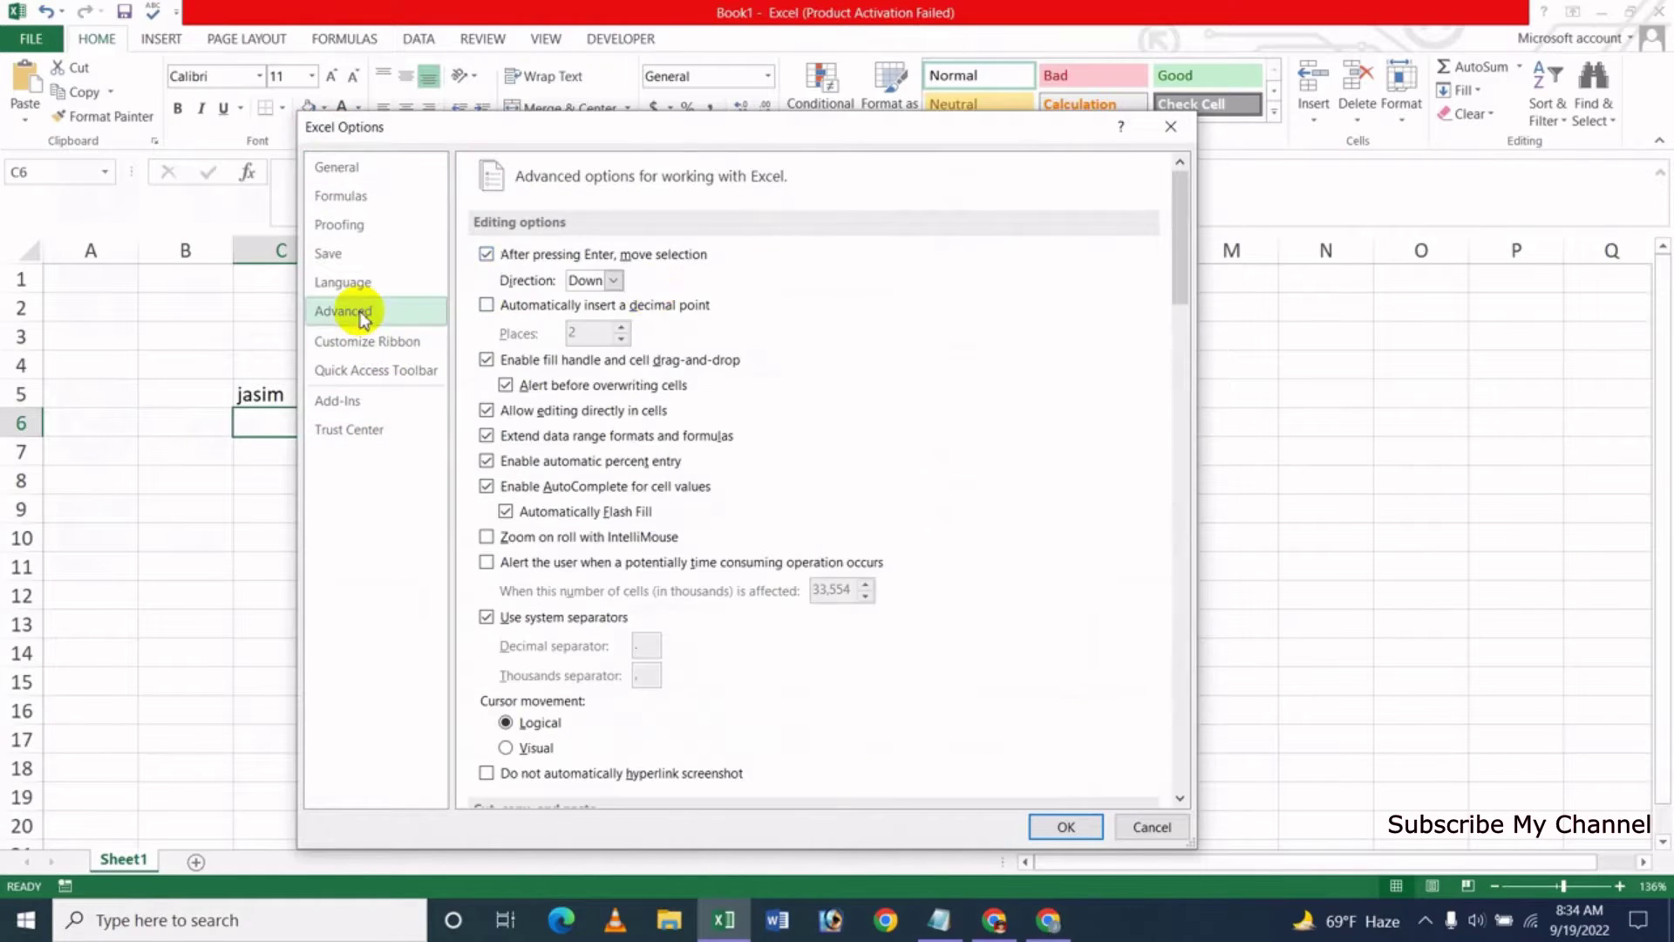
pyautogui.click(605, 280)
pyautogui.click(588, 324)
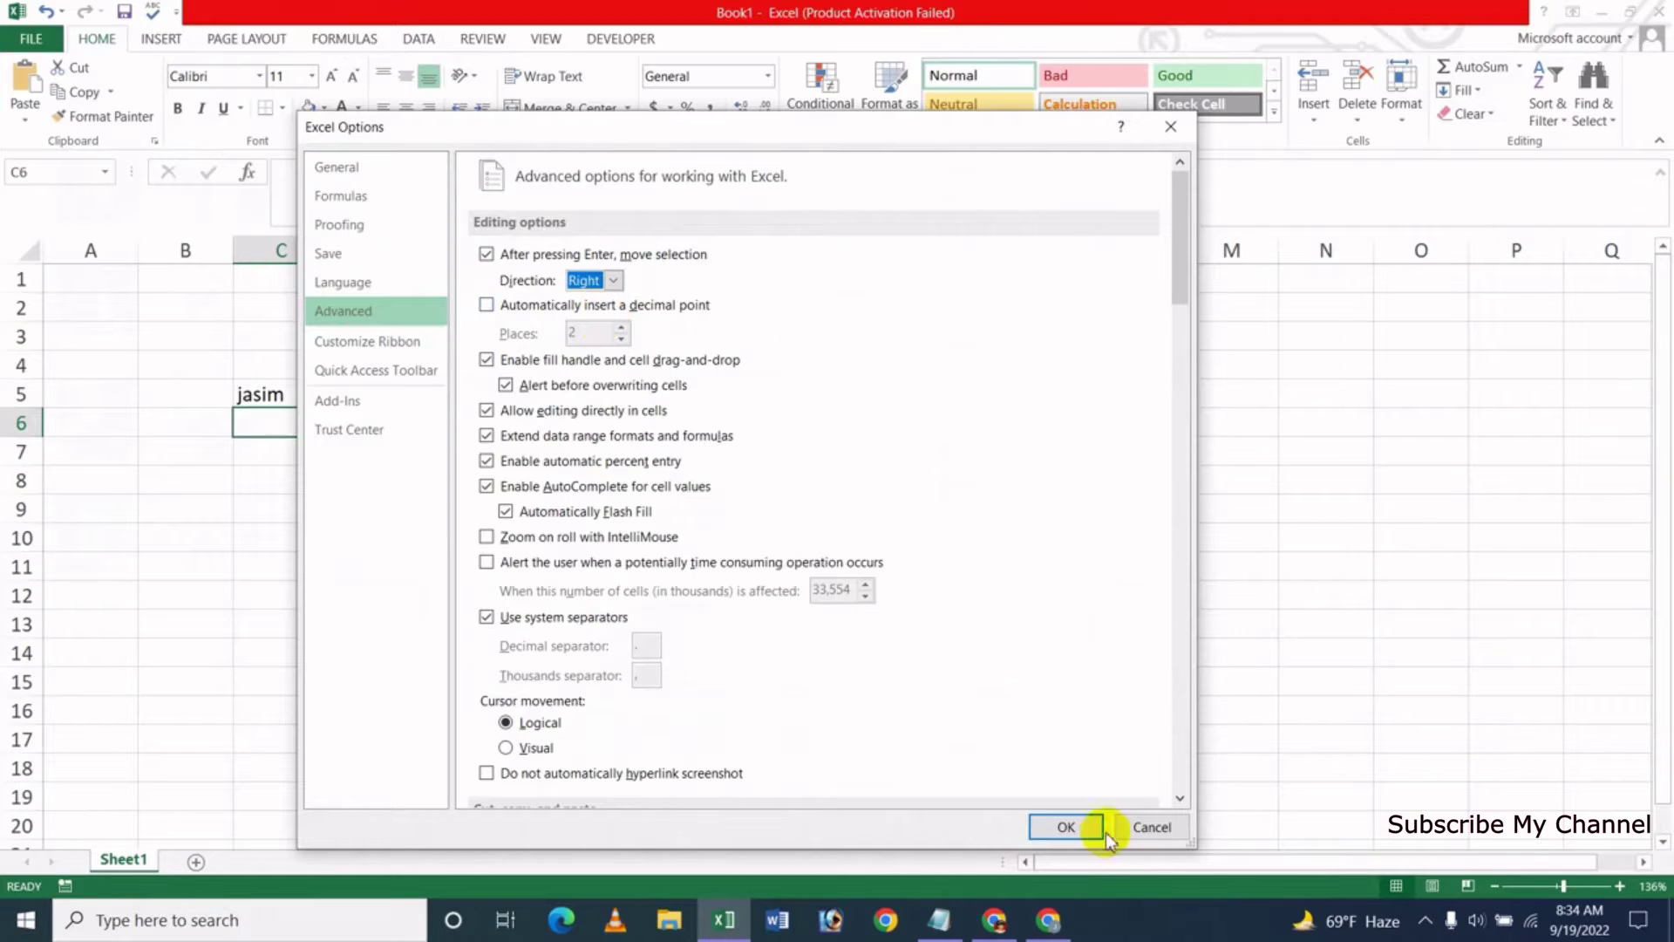
pyautogui.click(1064, 829)
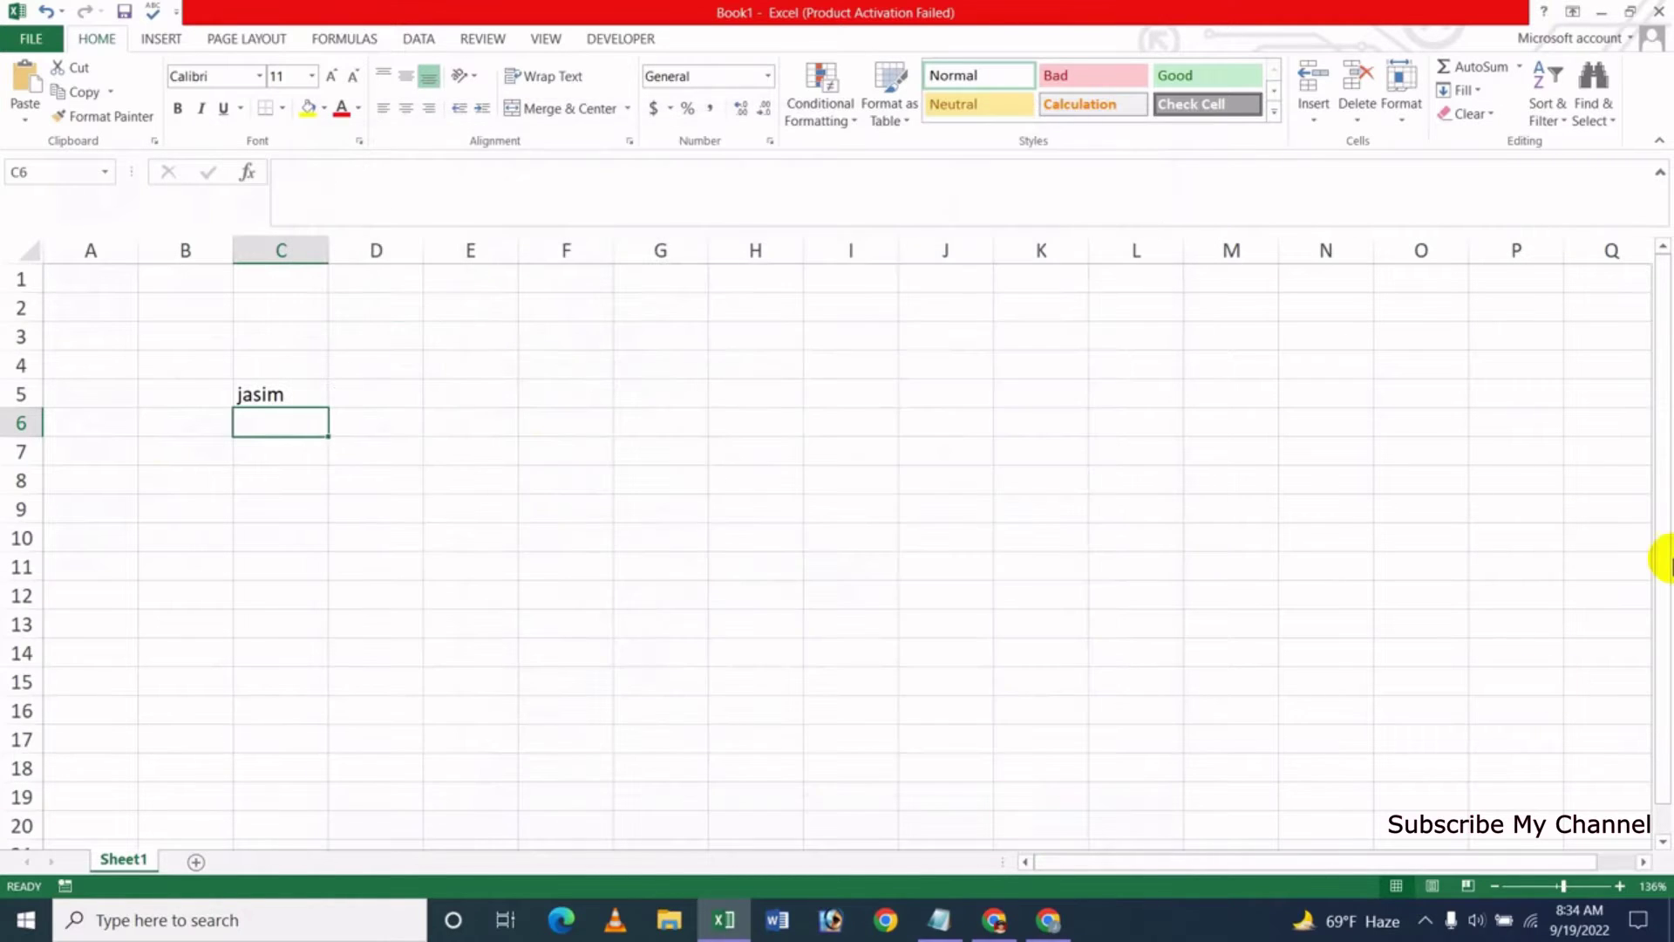
# Enter a first name in C6 and a second name in E6, each entry moving right
pyautogui.write('jasim')
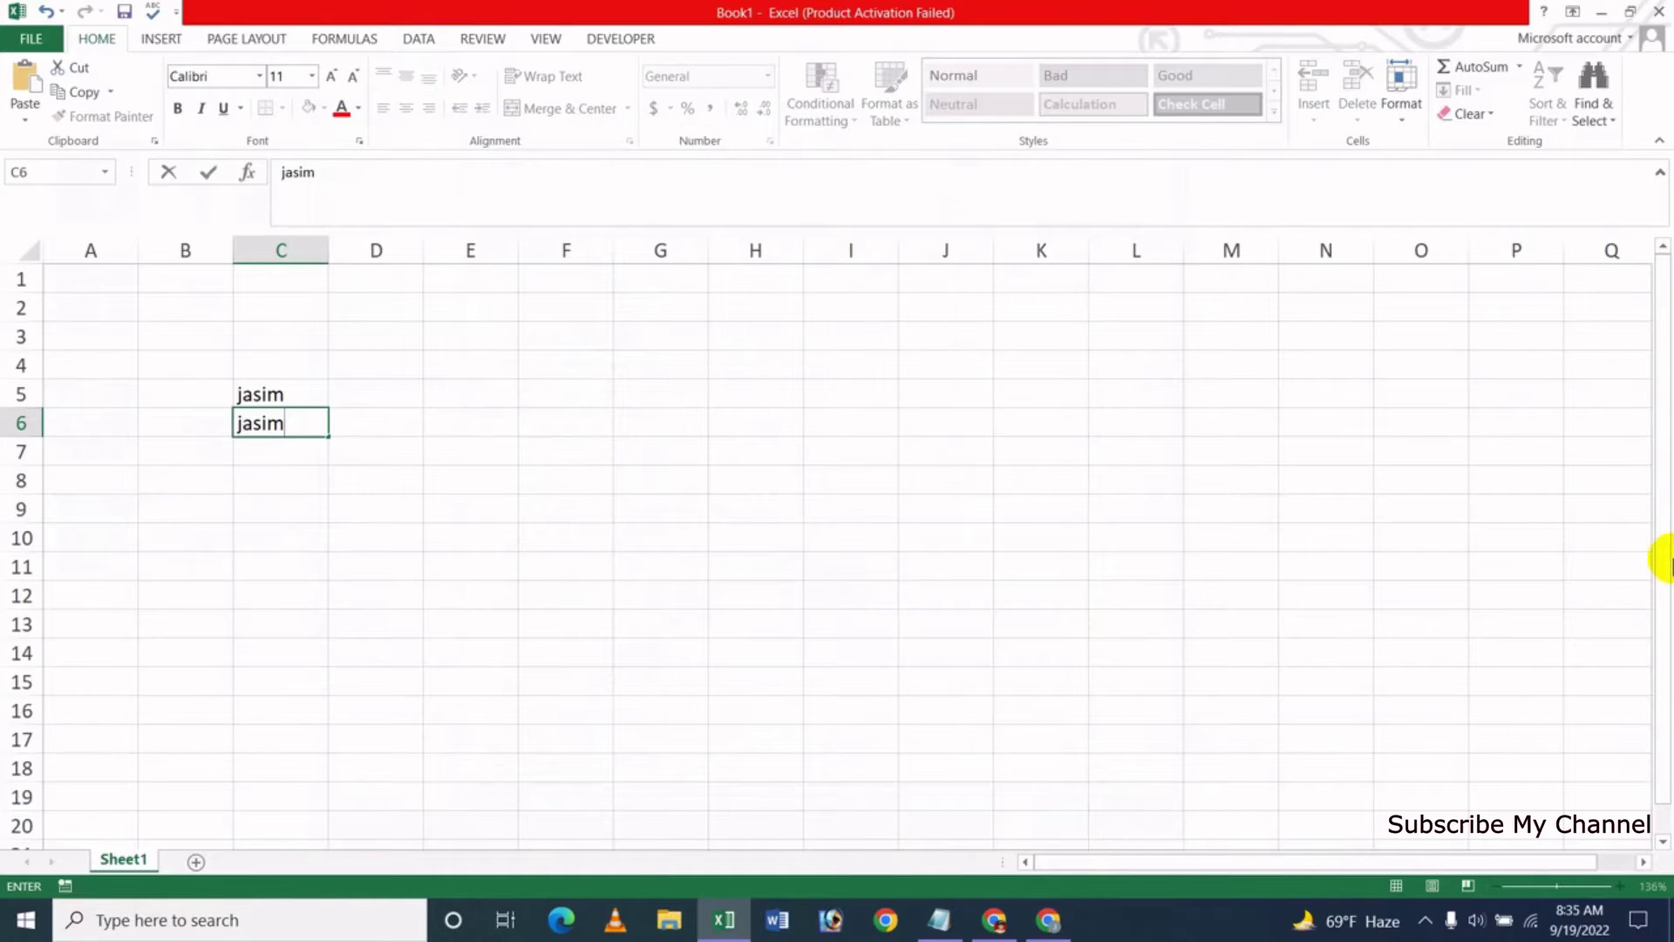
pyautogui.press('Return')
pyautogui.press('Return')
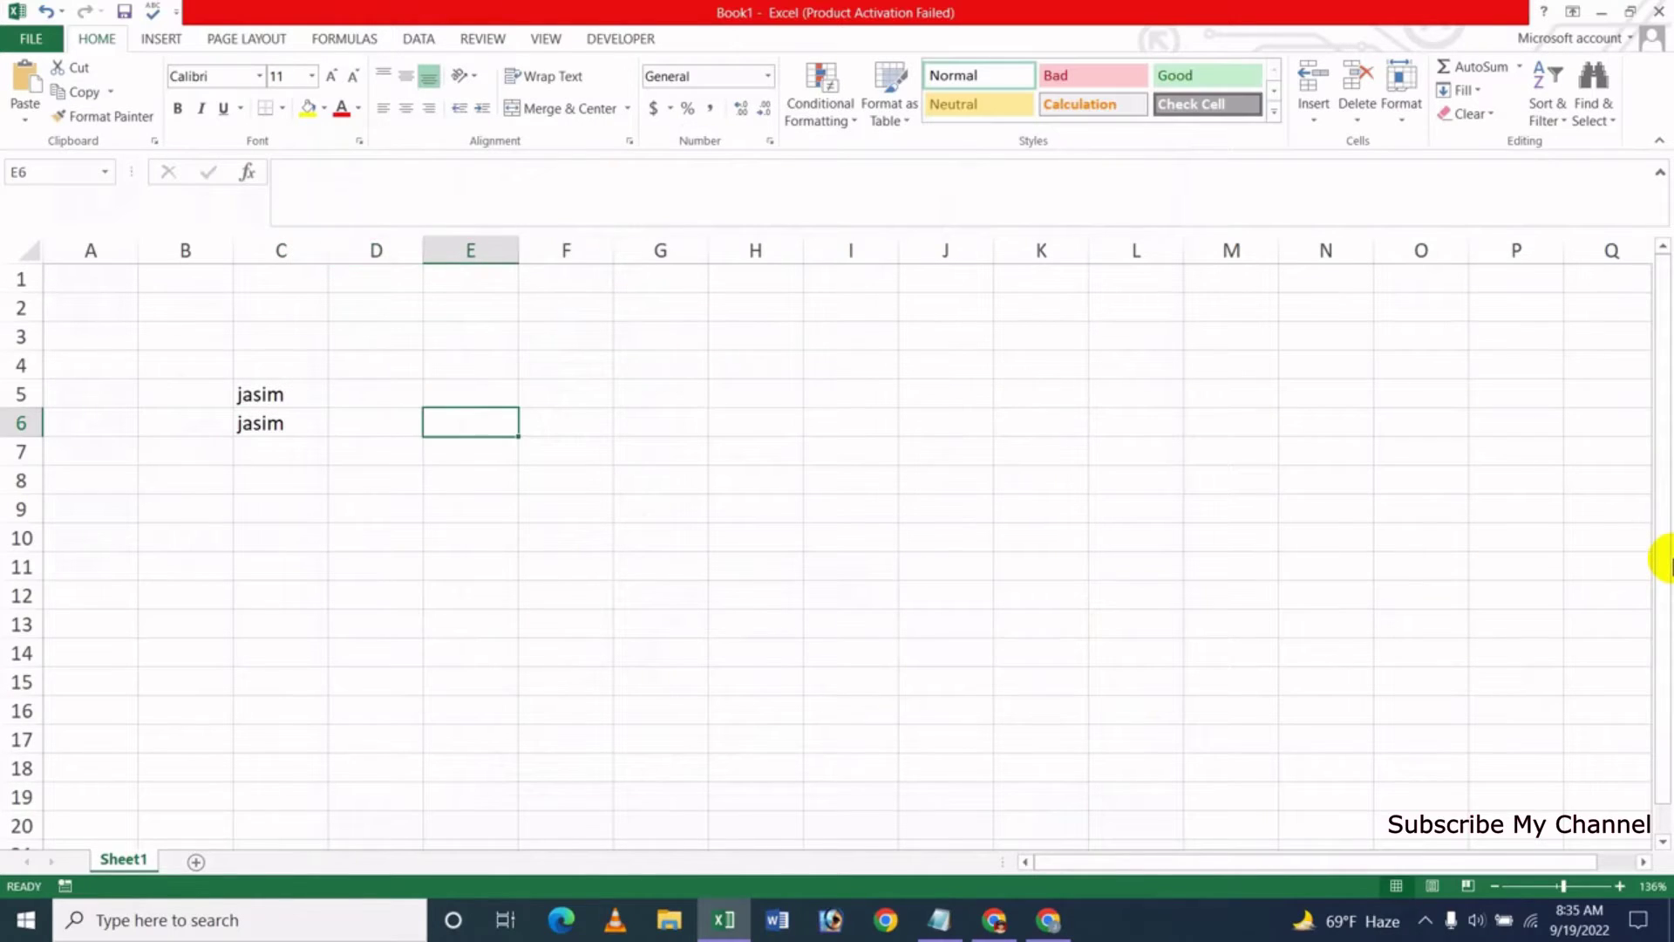
pyautogui.write('karim')
pyautogui.press('Tab')
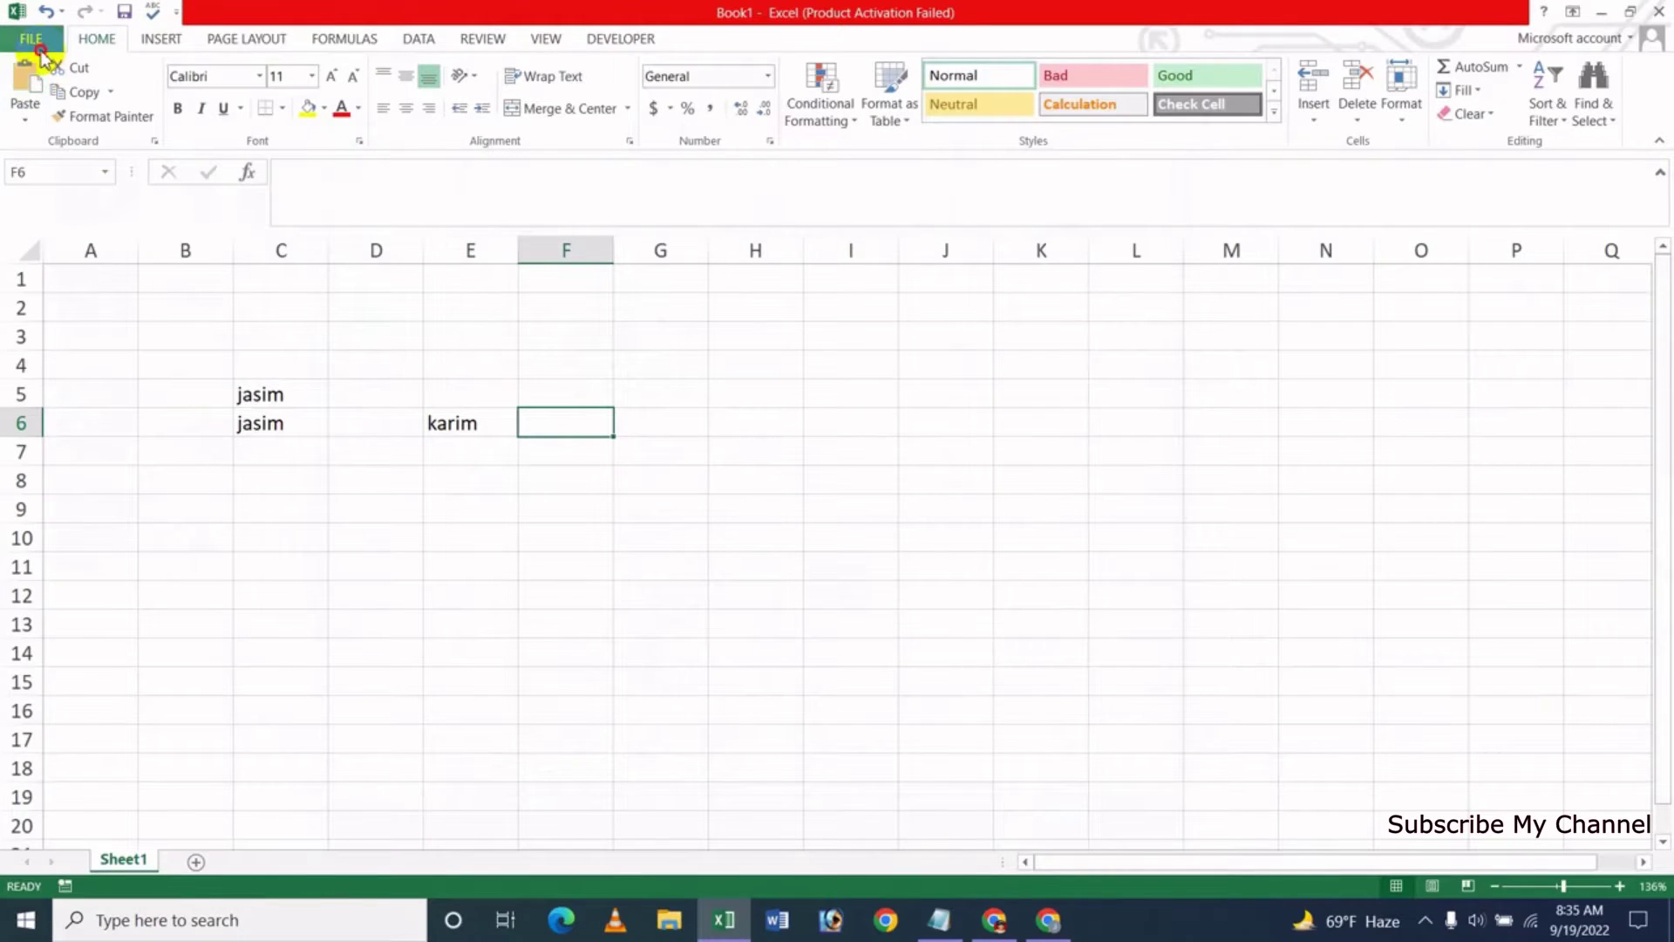
# Change the after-Enter move direction to Up and move over to cell H6
pyautogui.click(31, 39)
pyautogui.click(60, 485)
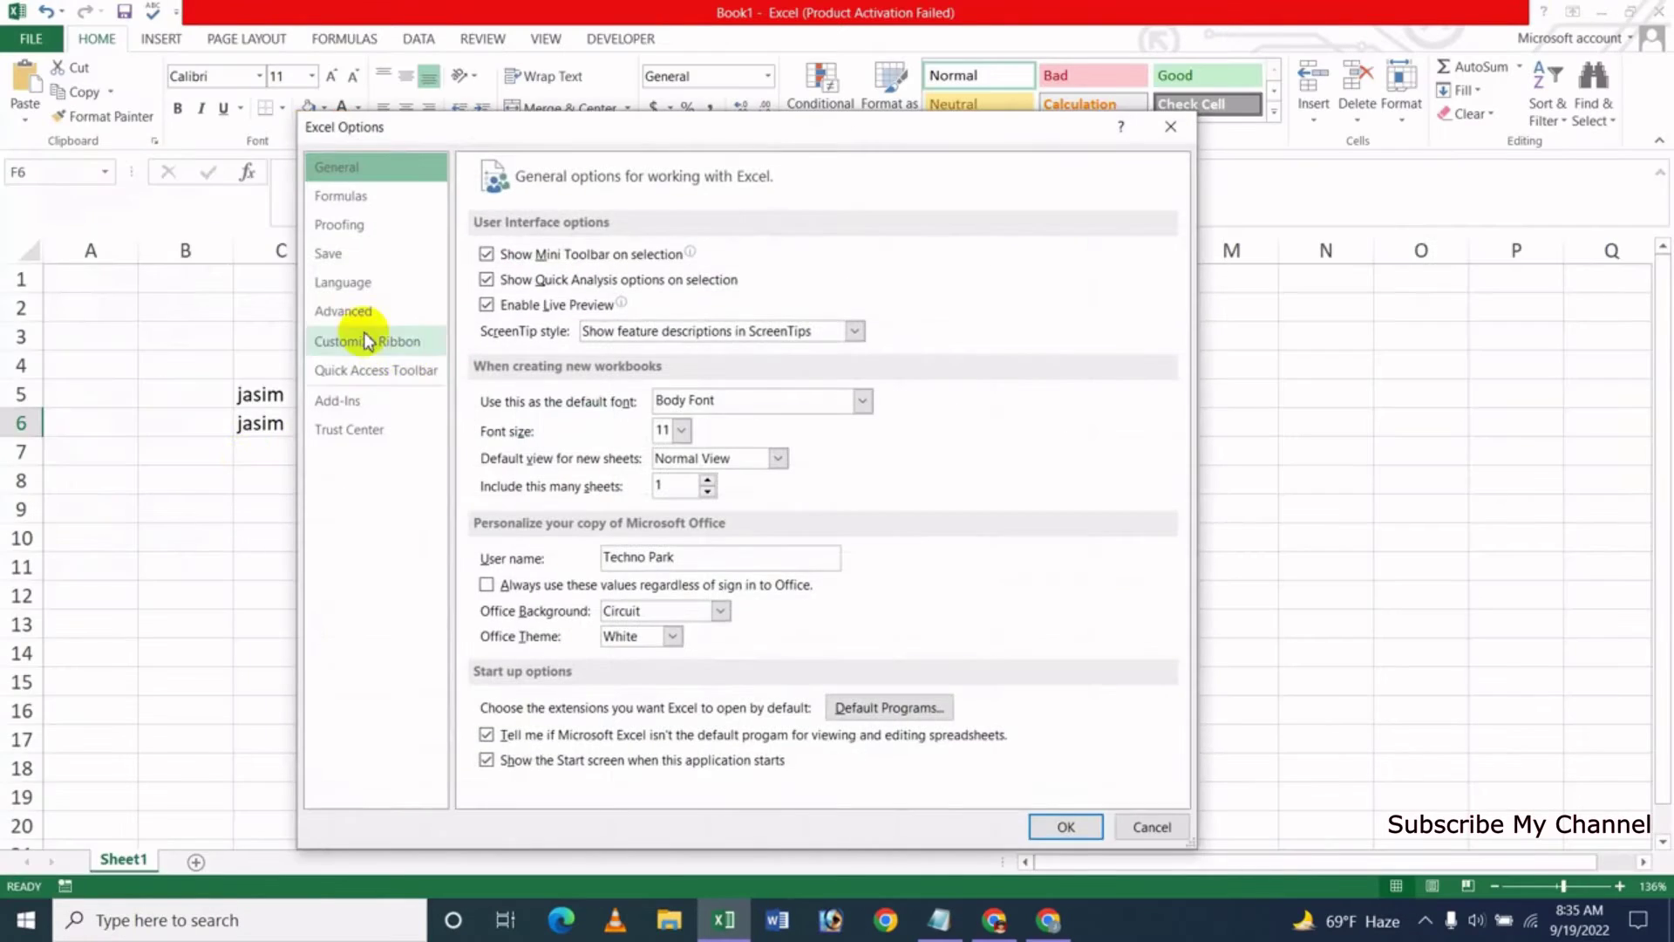
pyautogui.click(381, 324)
pyautogui.click(602, 280)
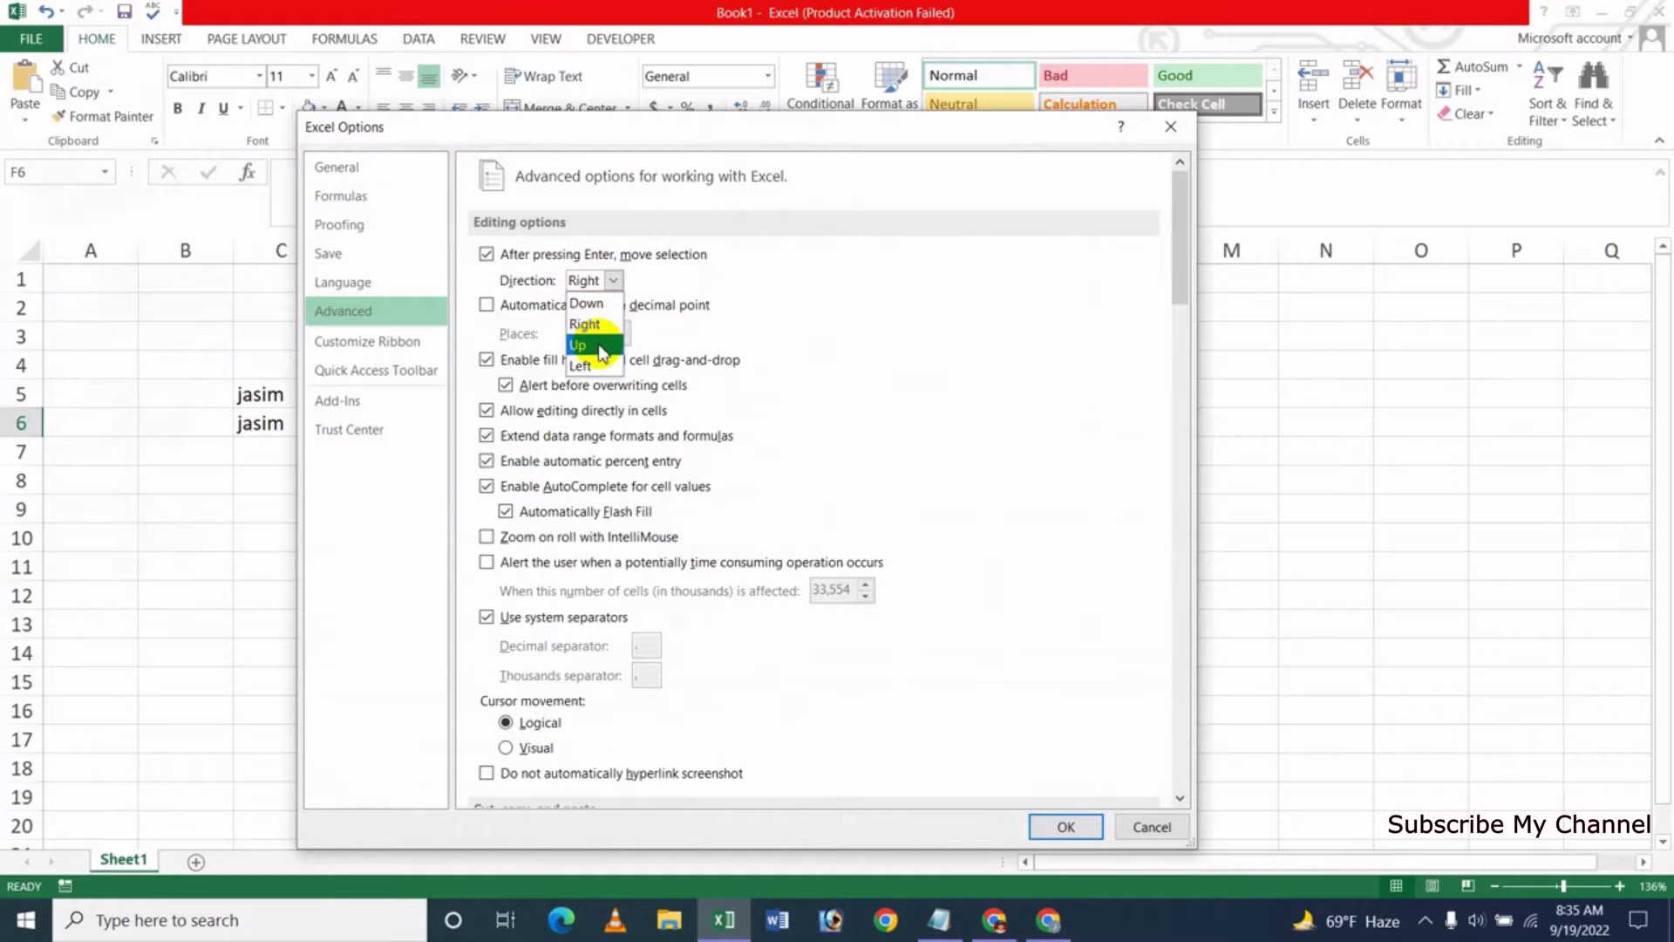
pyautogui.click(599, 330)
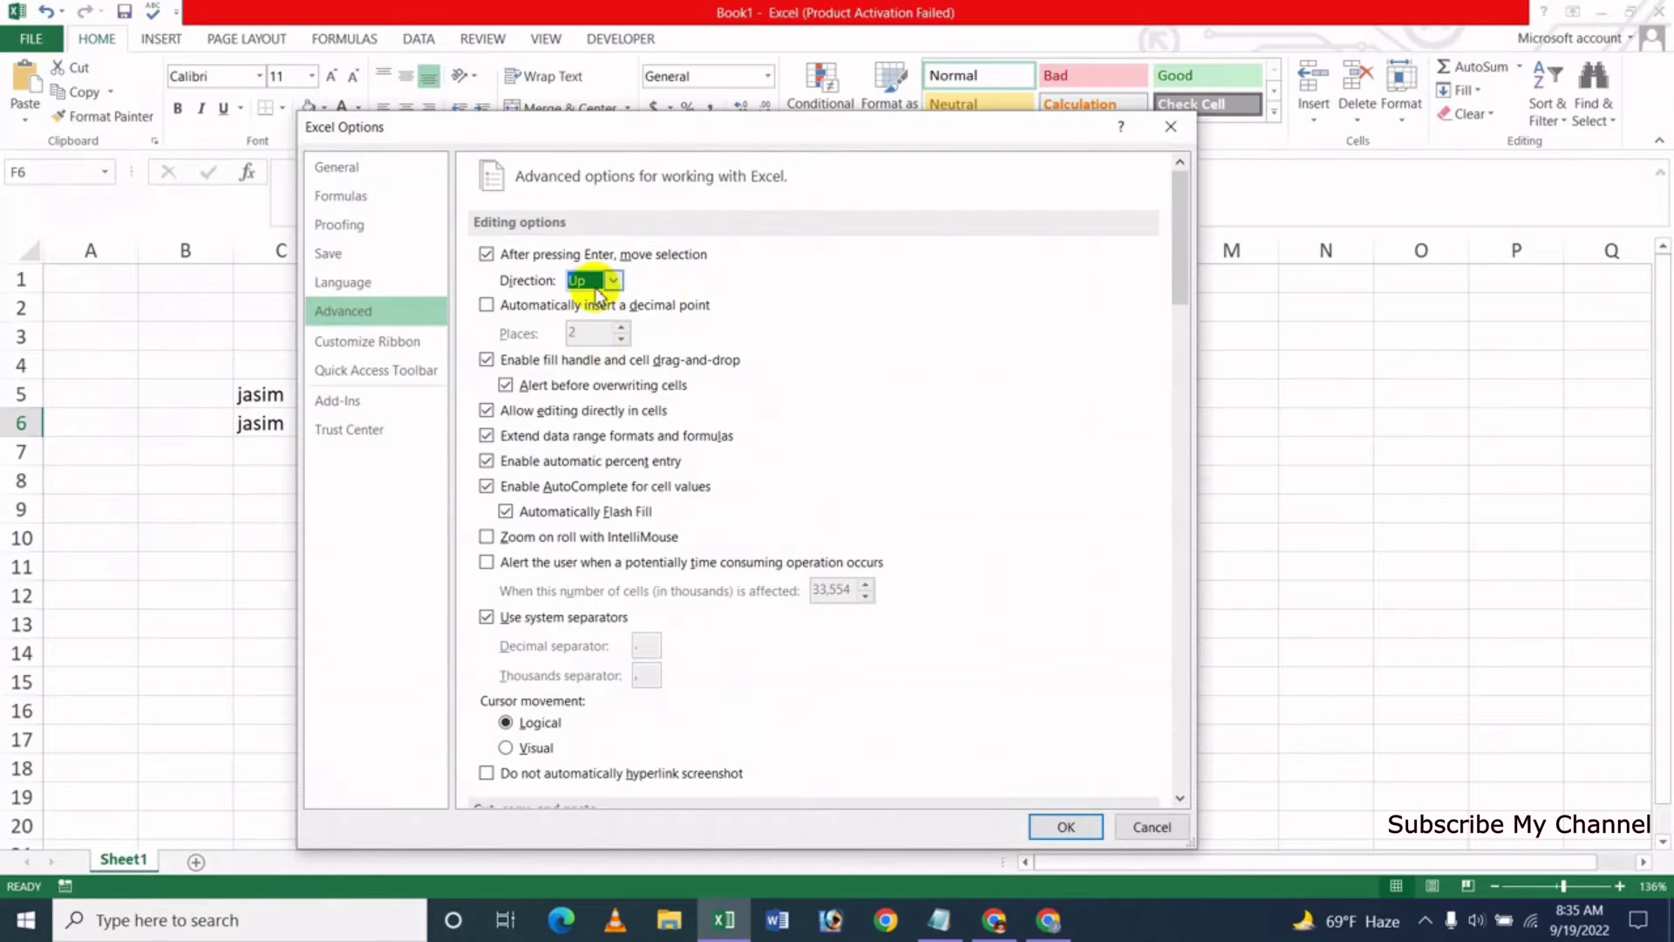
pyautogui.click(1042, 825)
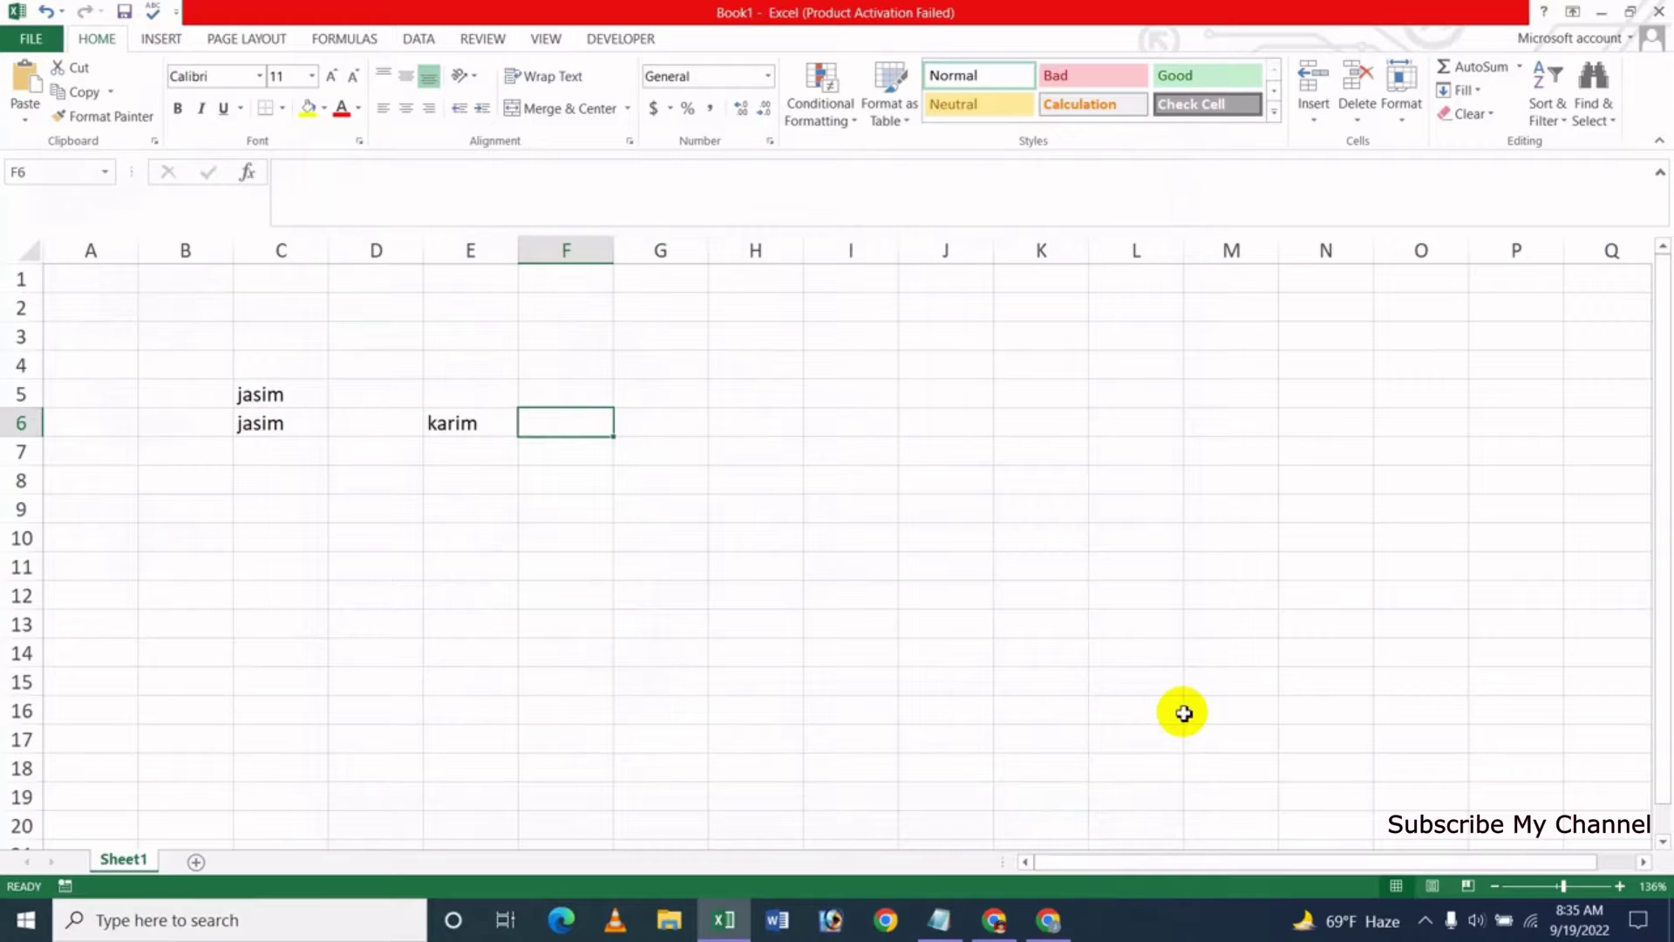
pyautogui.press('Right')
pyautogui.press('Right')
# Enter a third name in H6, with the selection moving up to H5
pyautogui.write('mo')
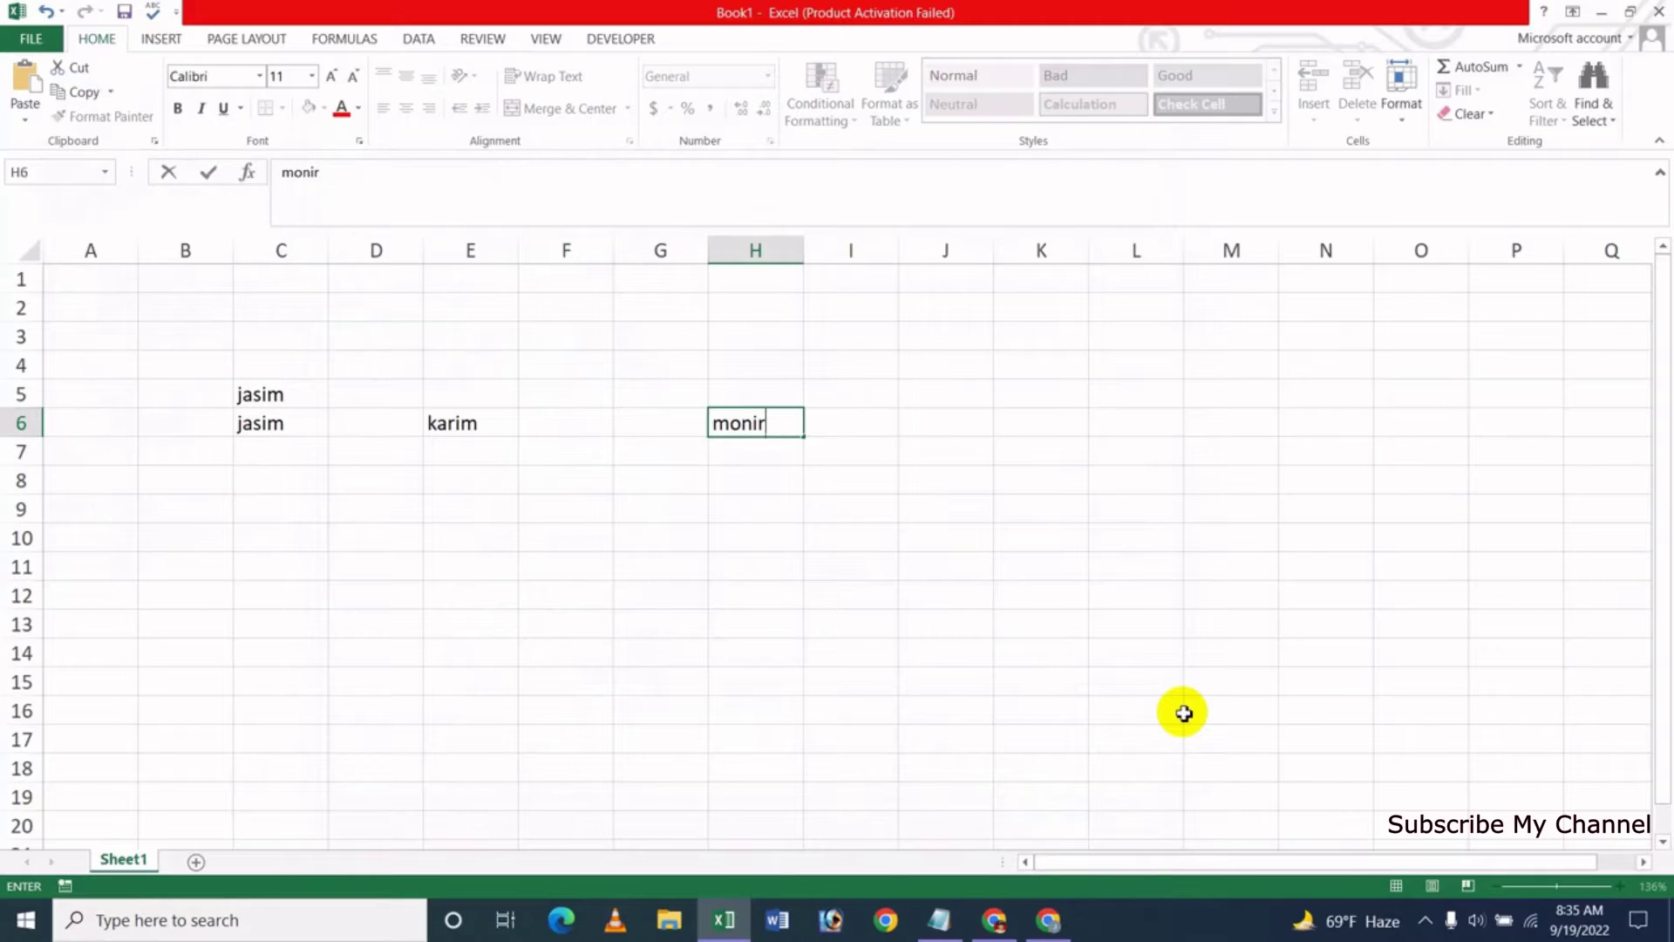
pyautogui.press('Up')
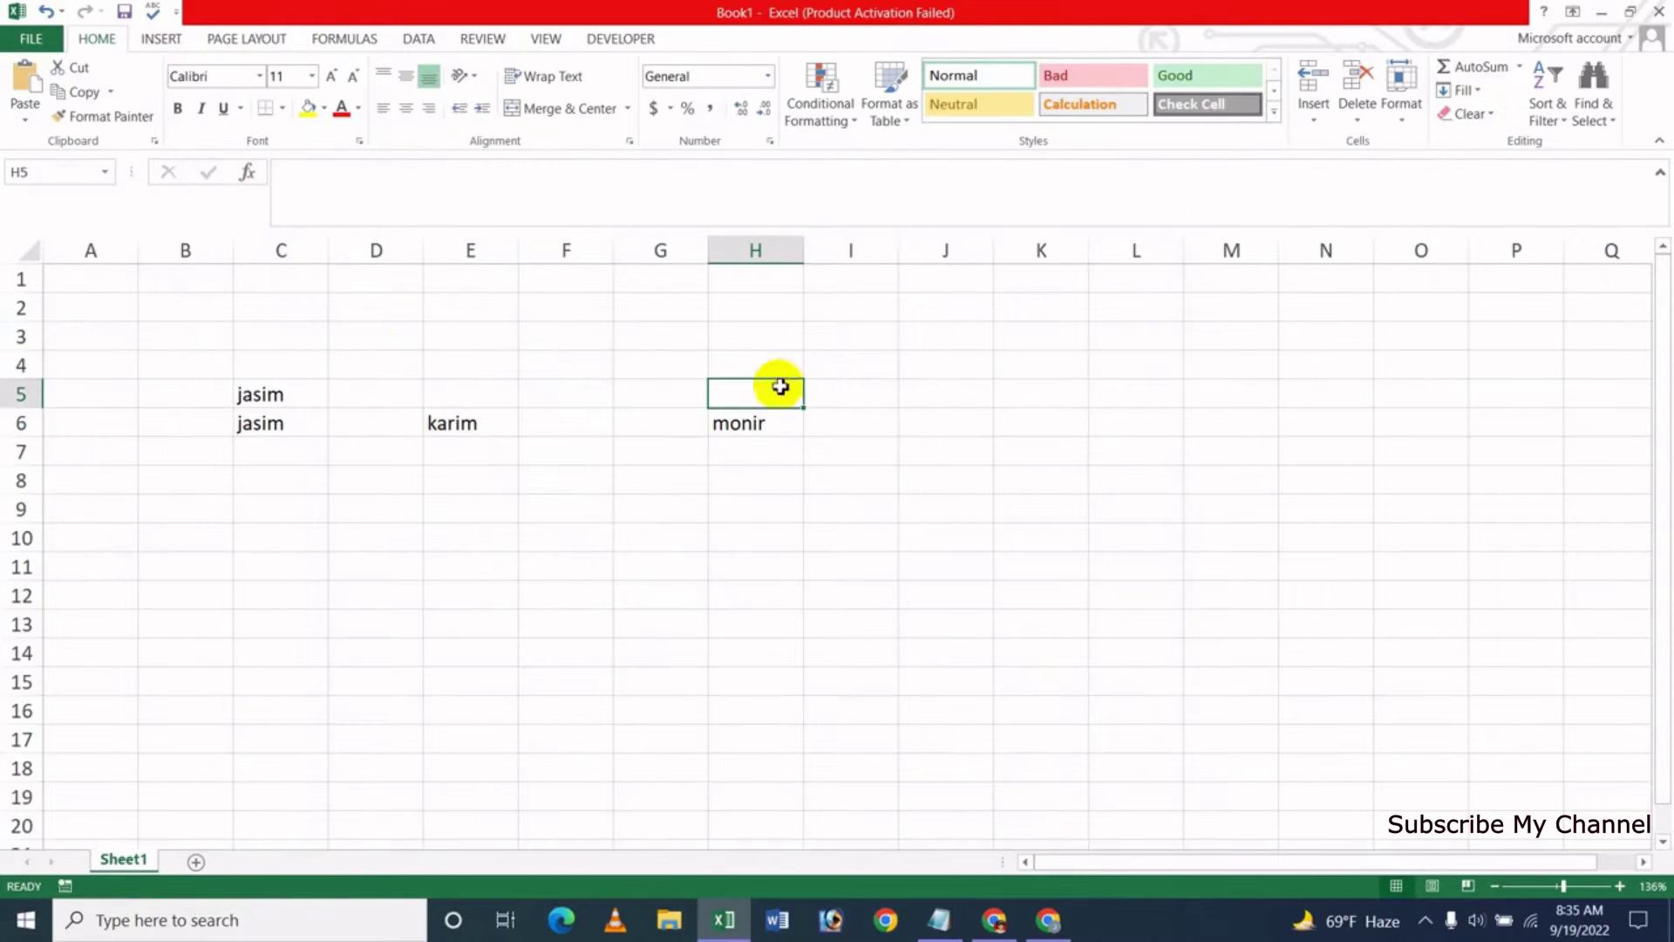
pyautogui.click(33, 38)
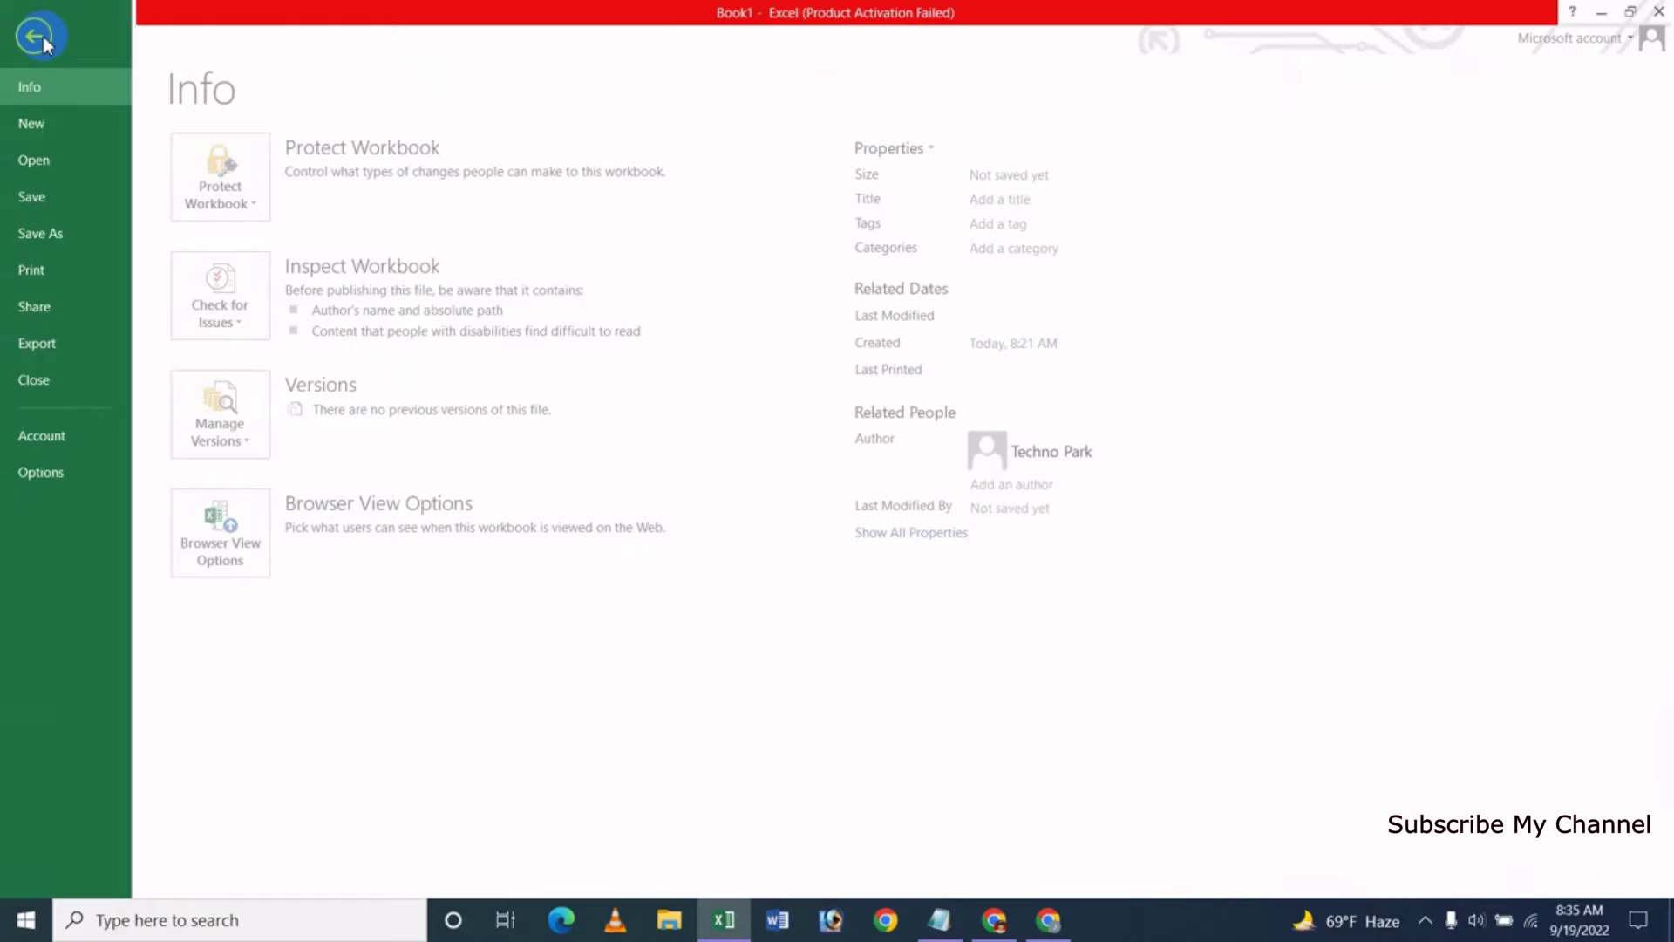
pyautogui.click(48, 472)
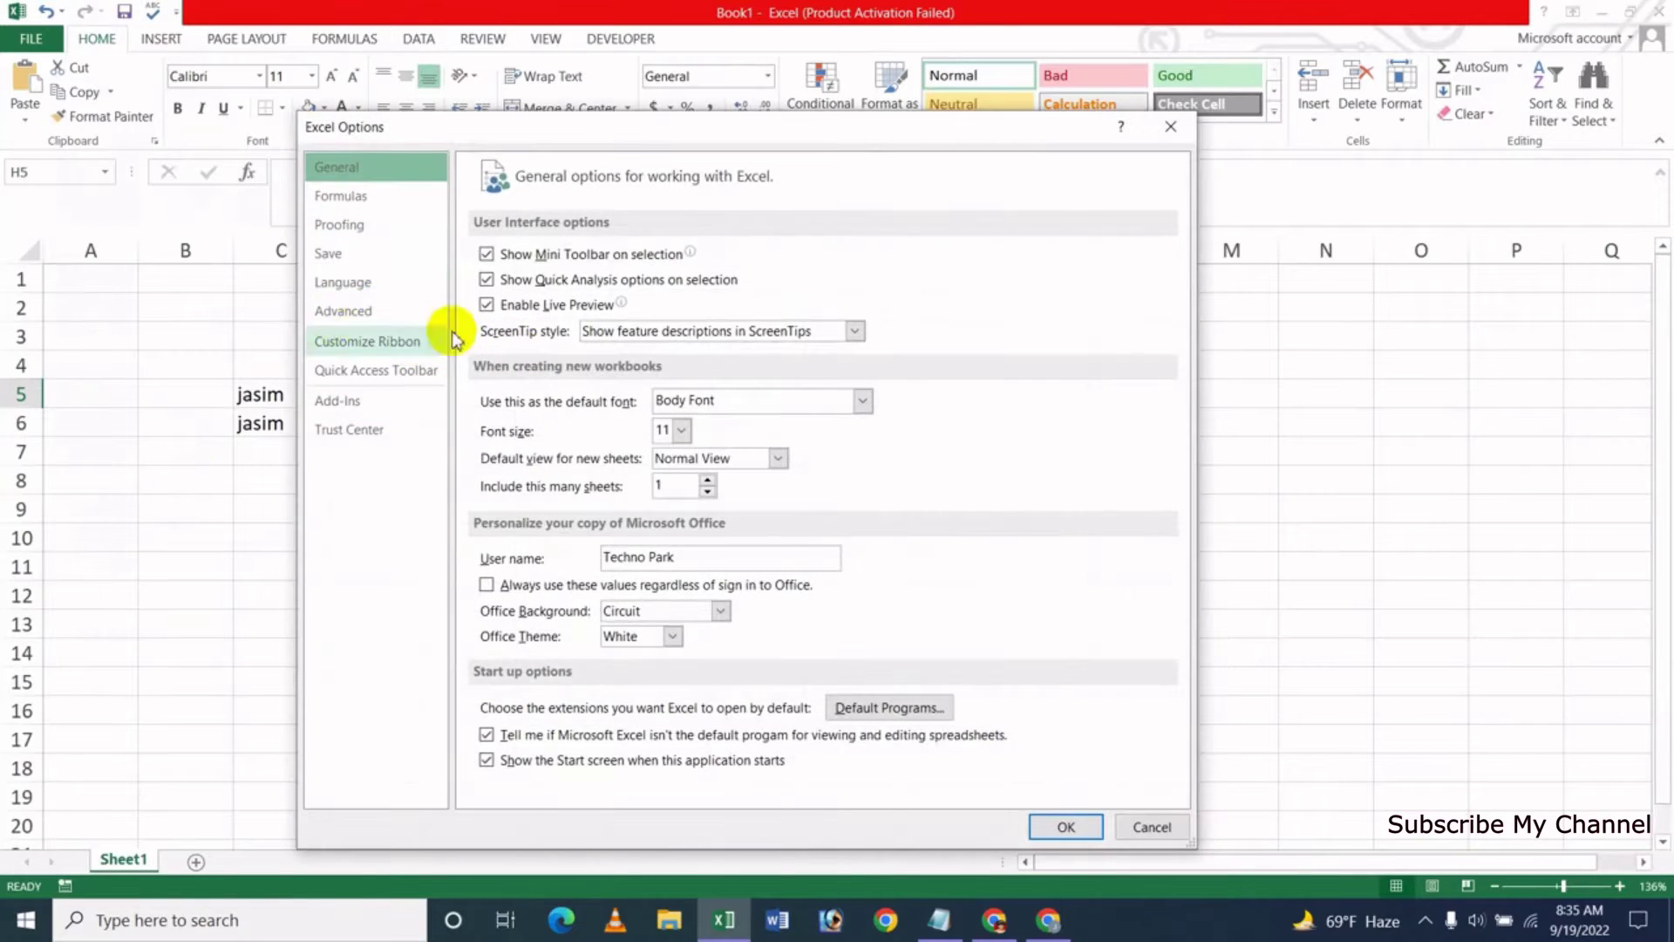
pyautogui.click(342, 314)
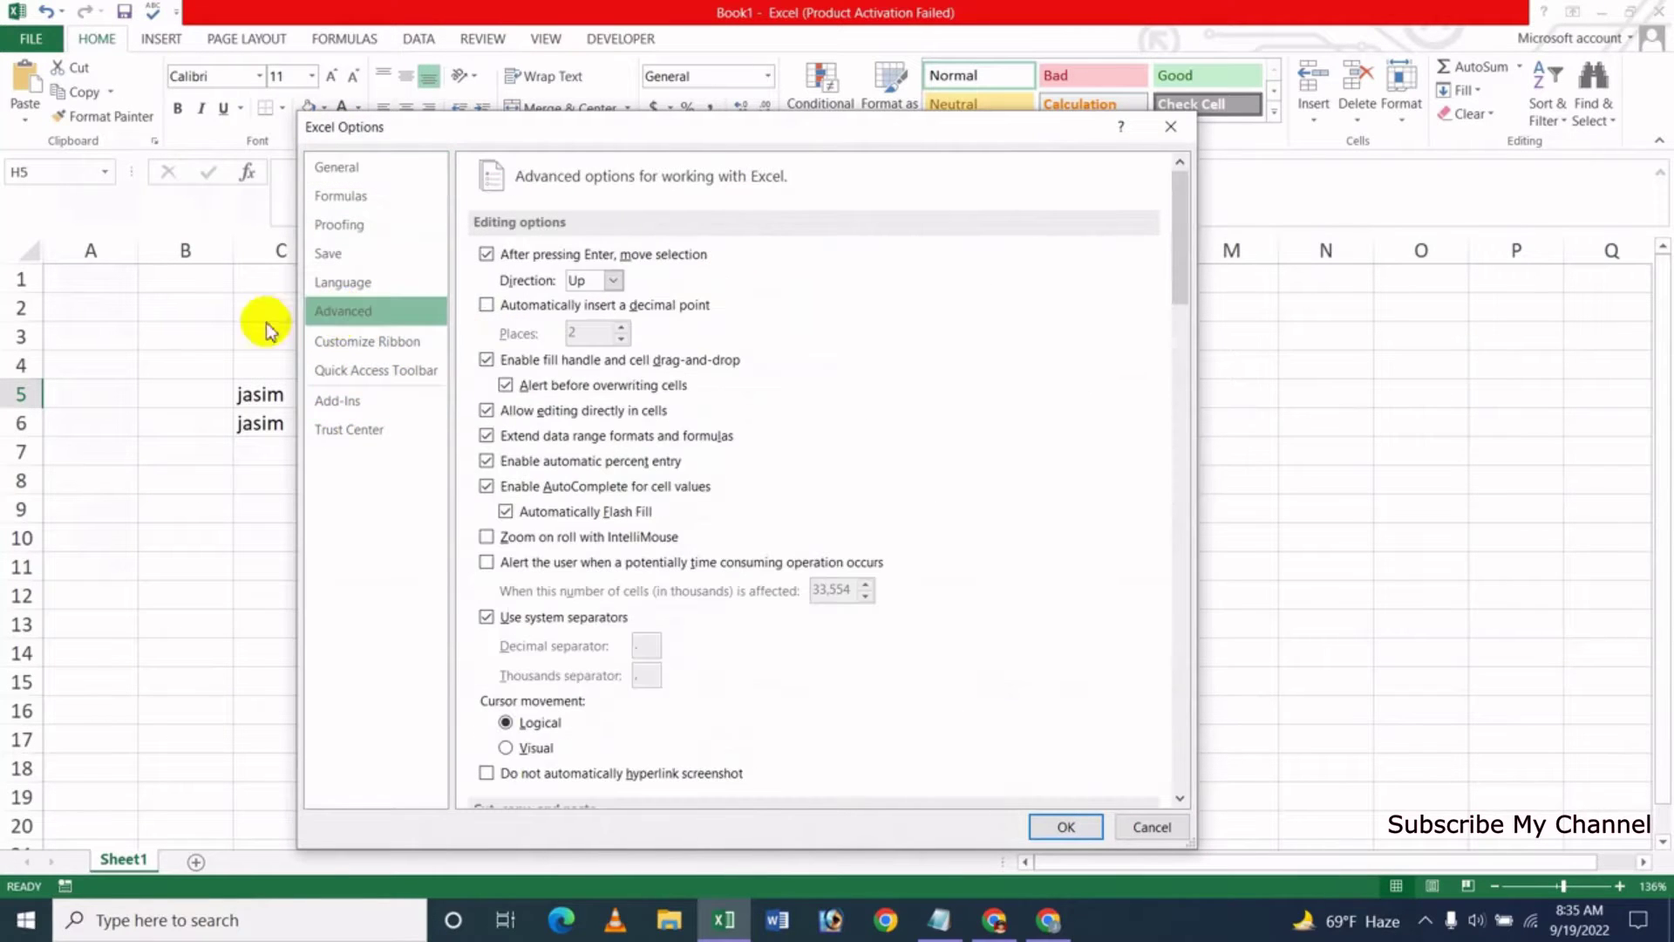
pyautogui.click(613, 279)
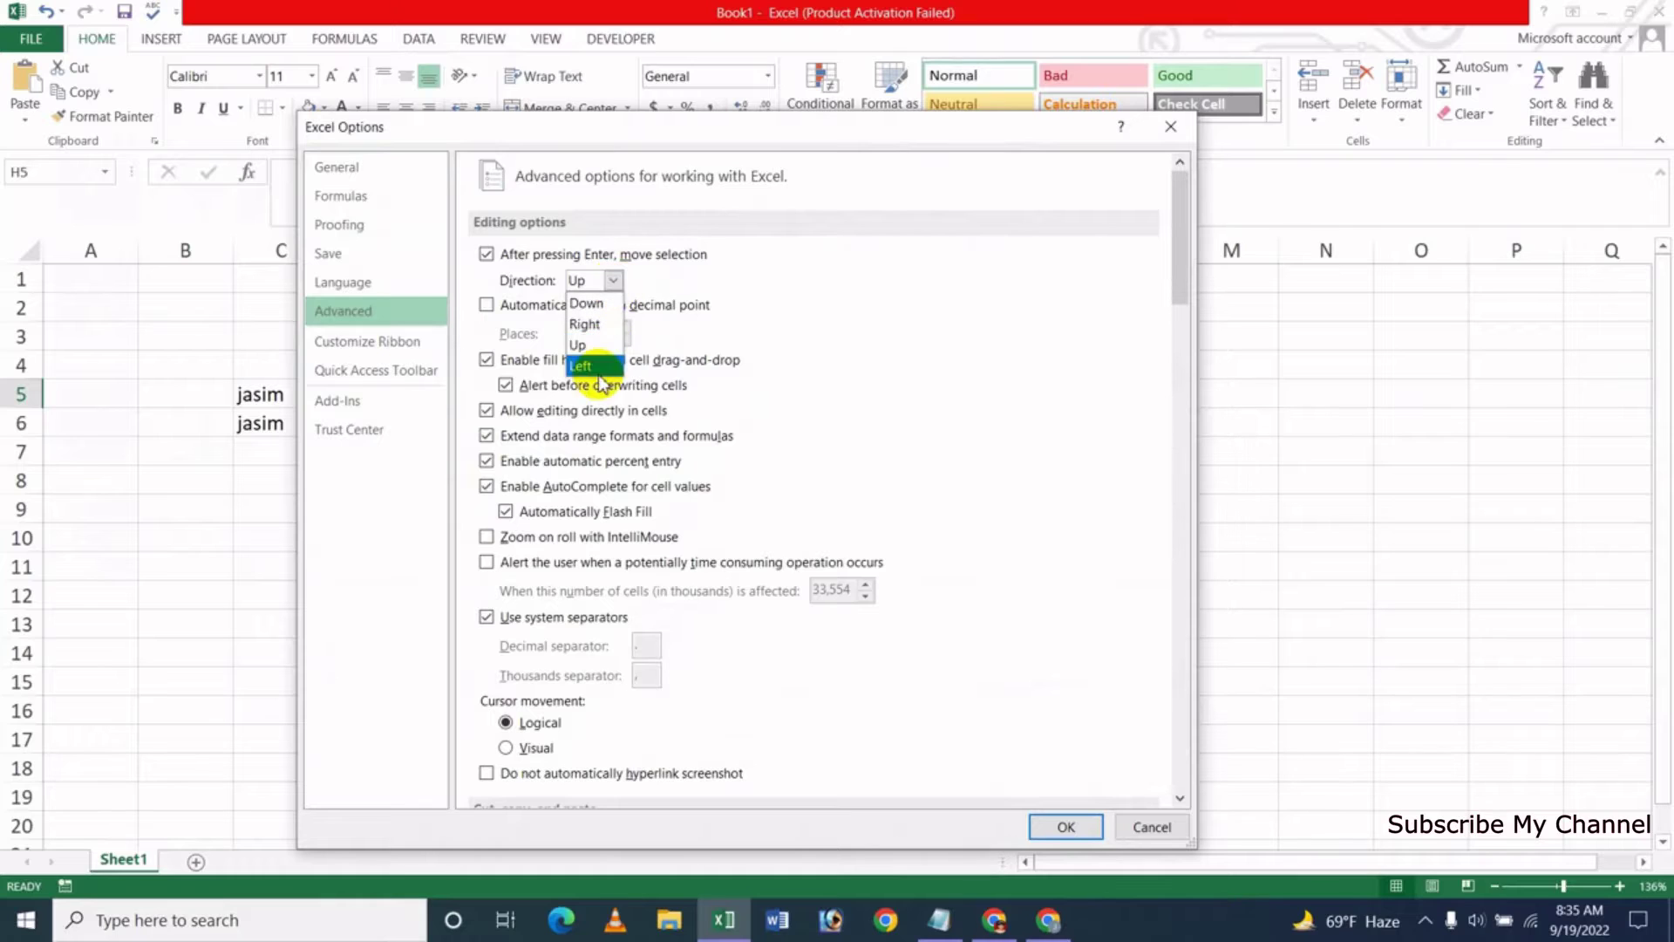
pyautogui.click(593, 303)
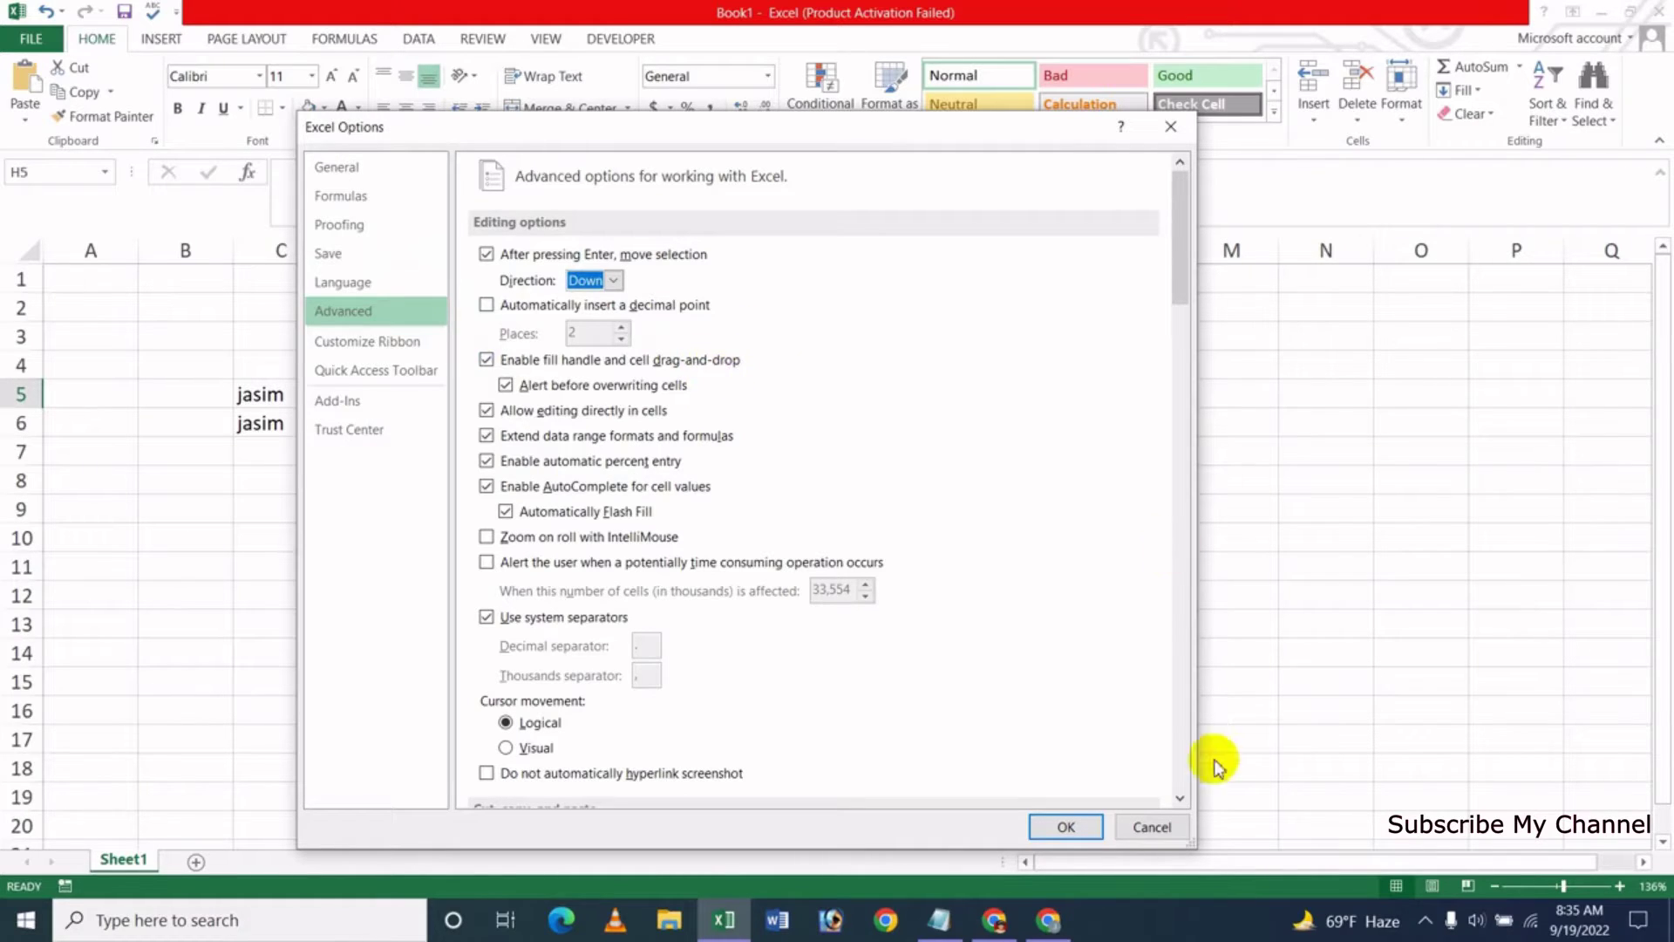
pyautogui.click(1155, 824)
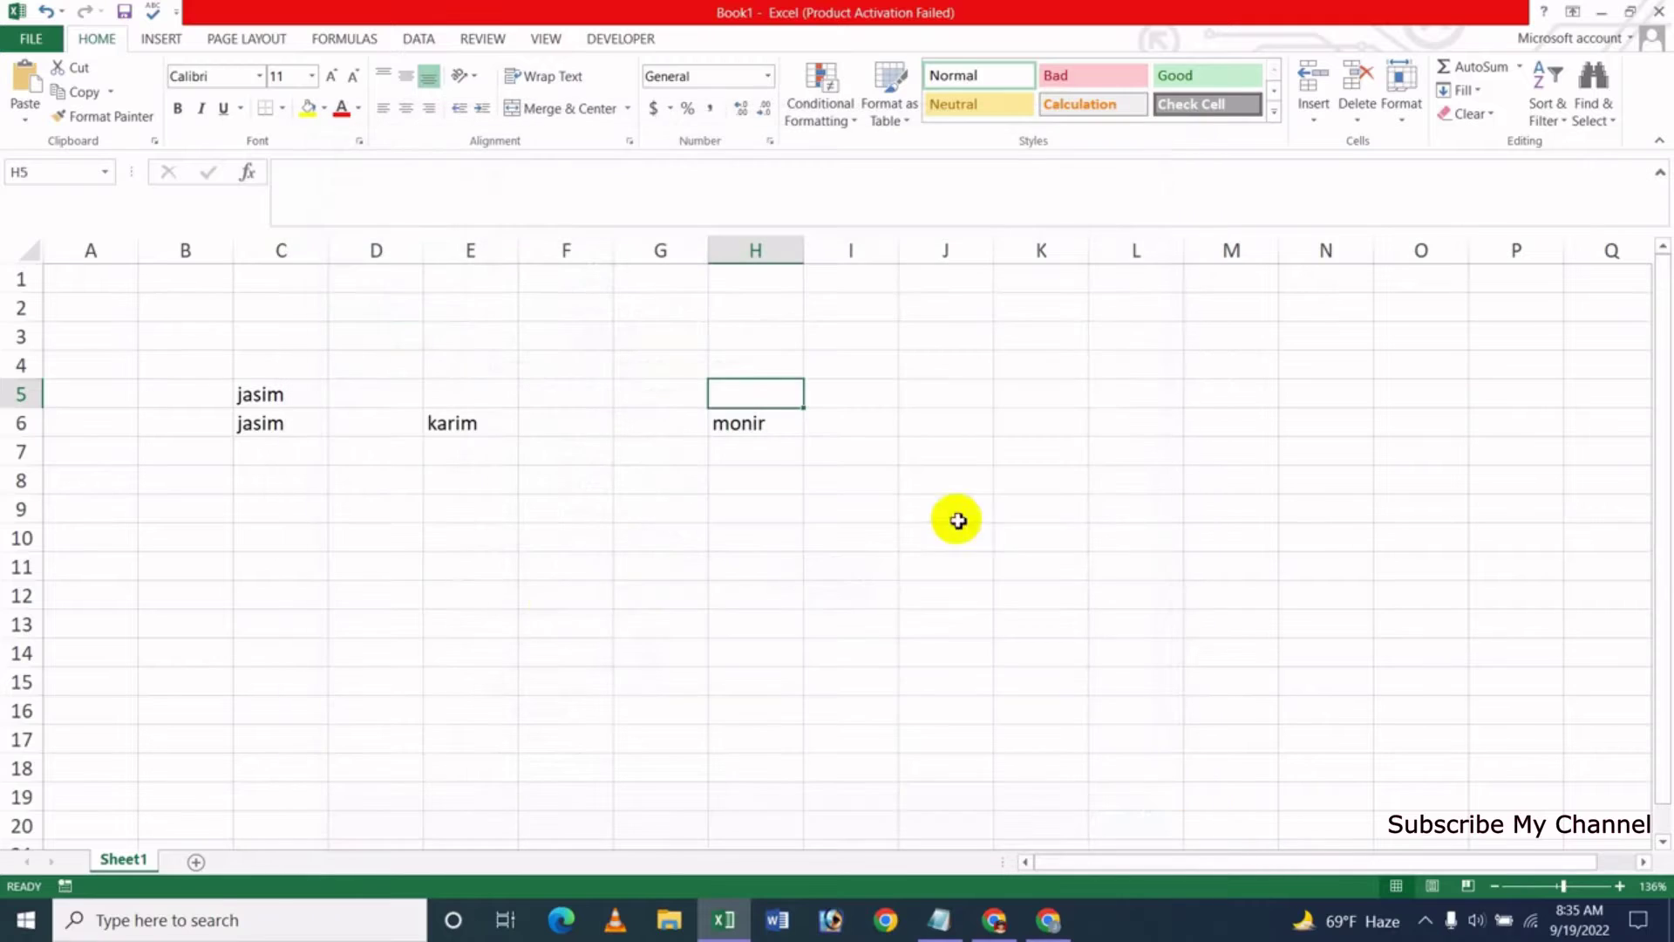
pyautogui.click(484, 574)
# Enter 1500 in E11, format it to two decimals as 1500.00, then delete it and select C11
pyautogui.write('1500')
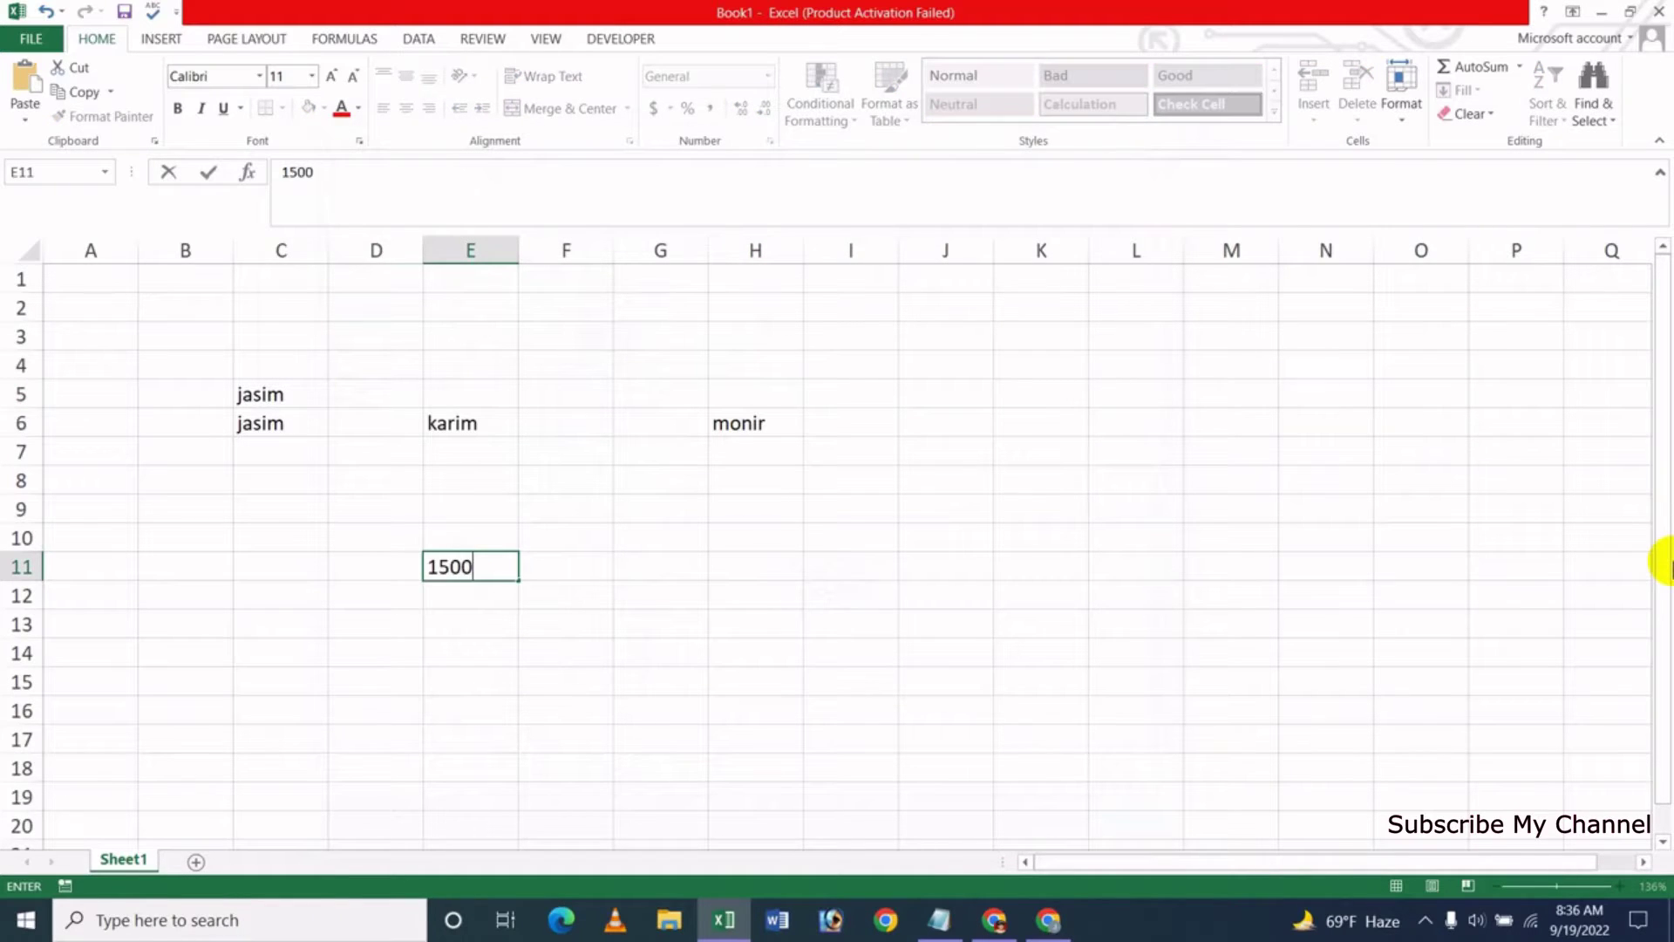
pyautogui.press('Return')
pyautogui.press('Up')
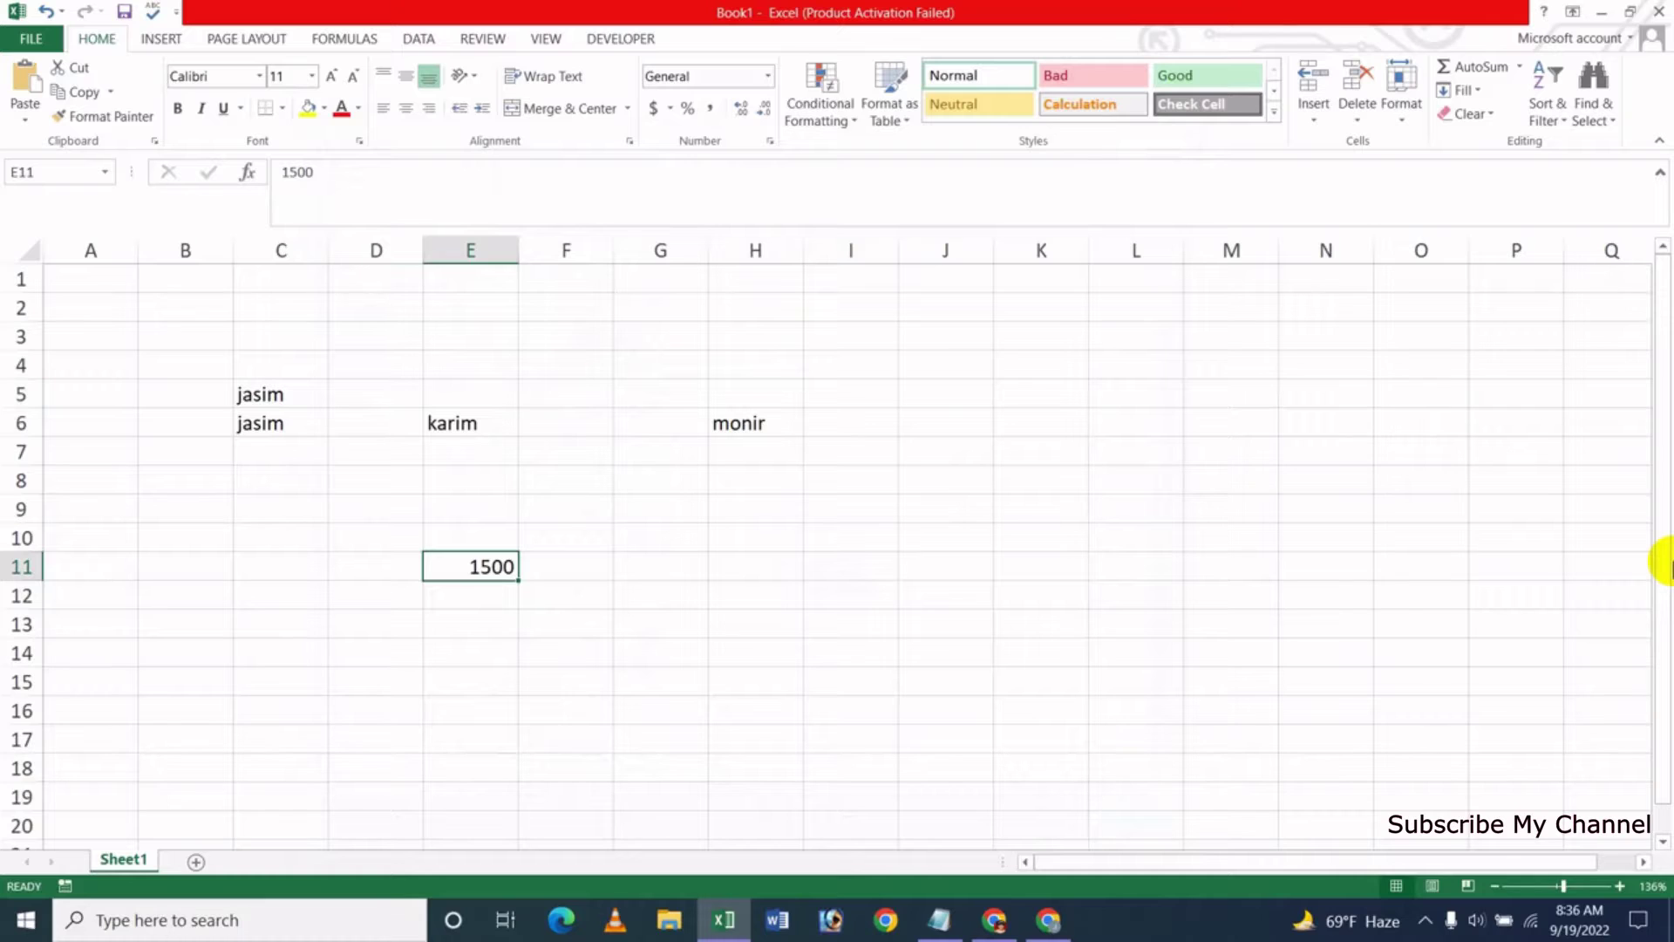
pyautogui.click(739, 110)
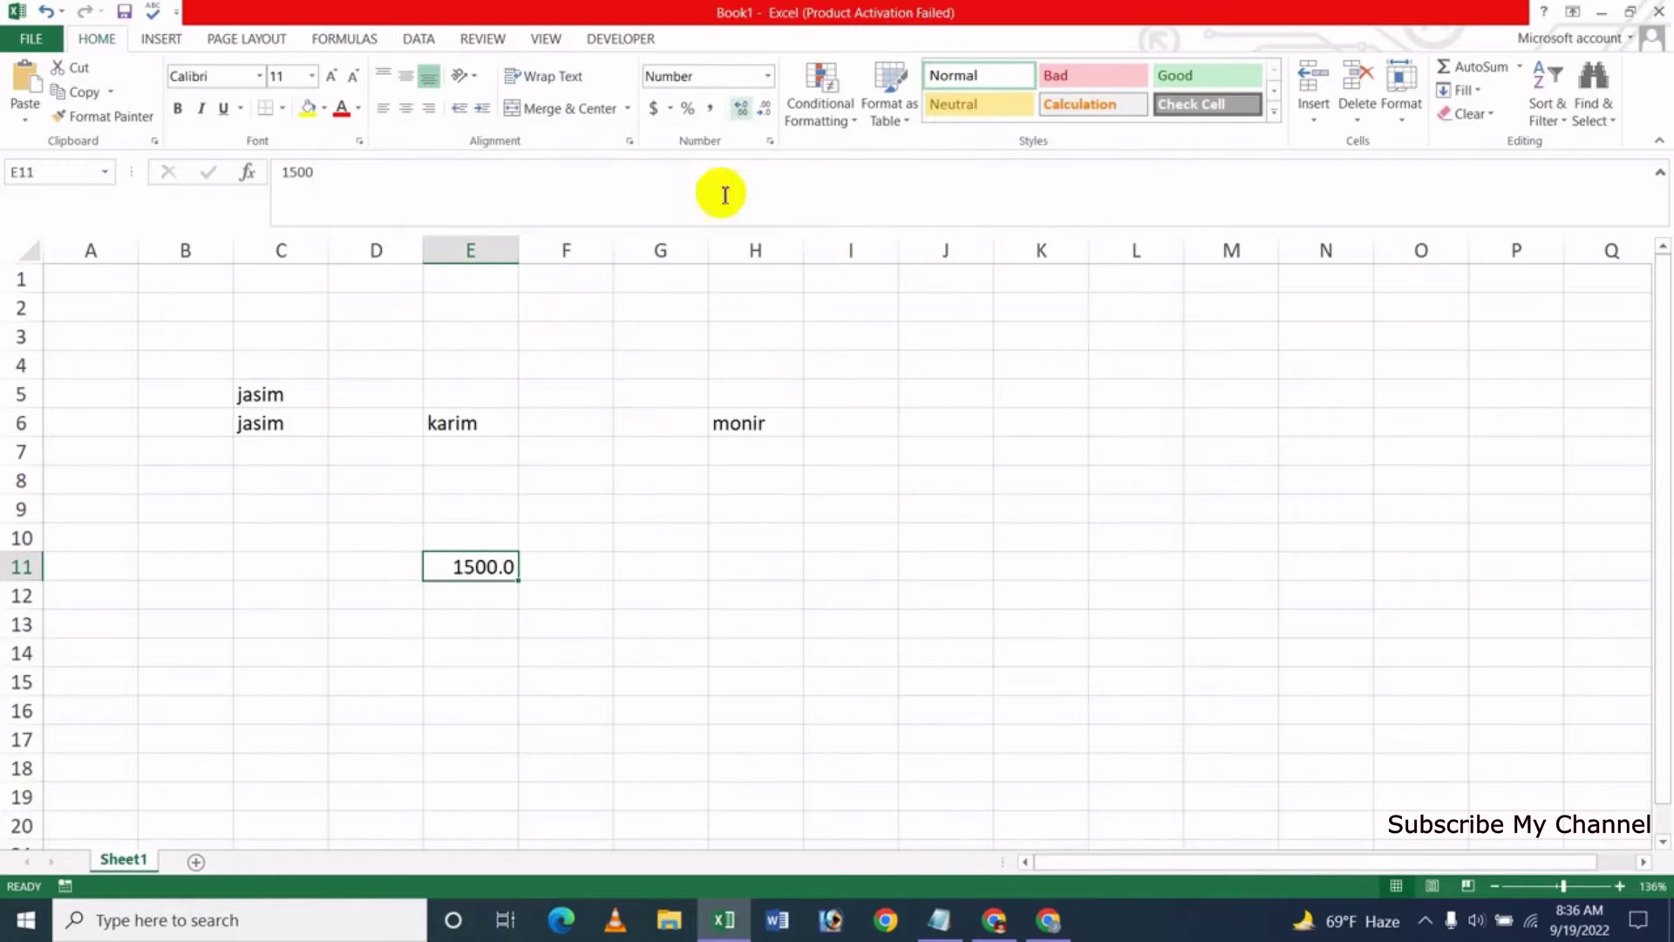
pyautogui.click(740, 113)
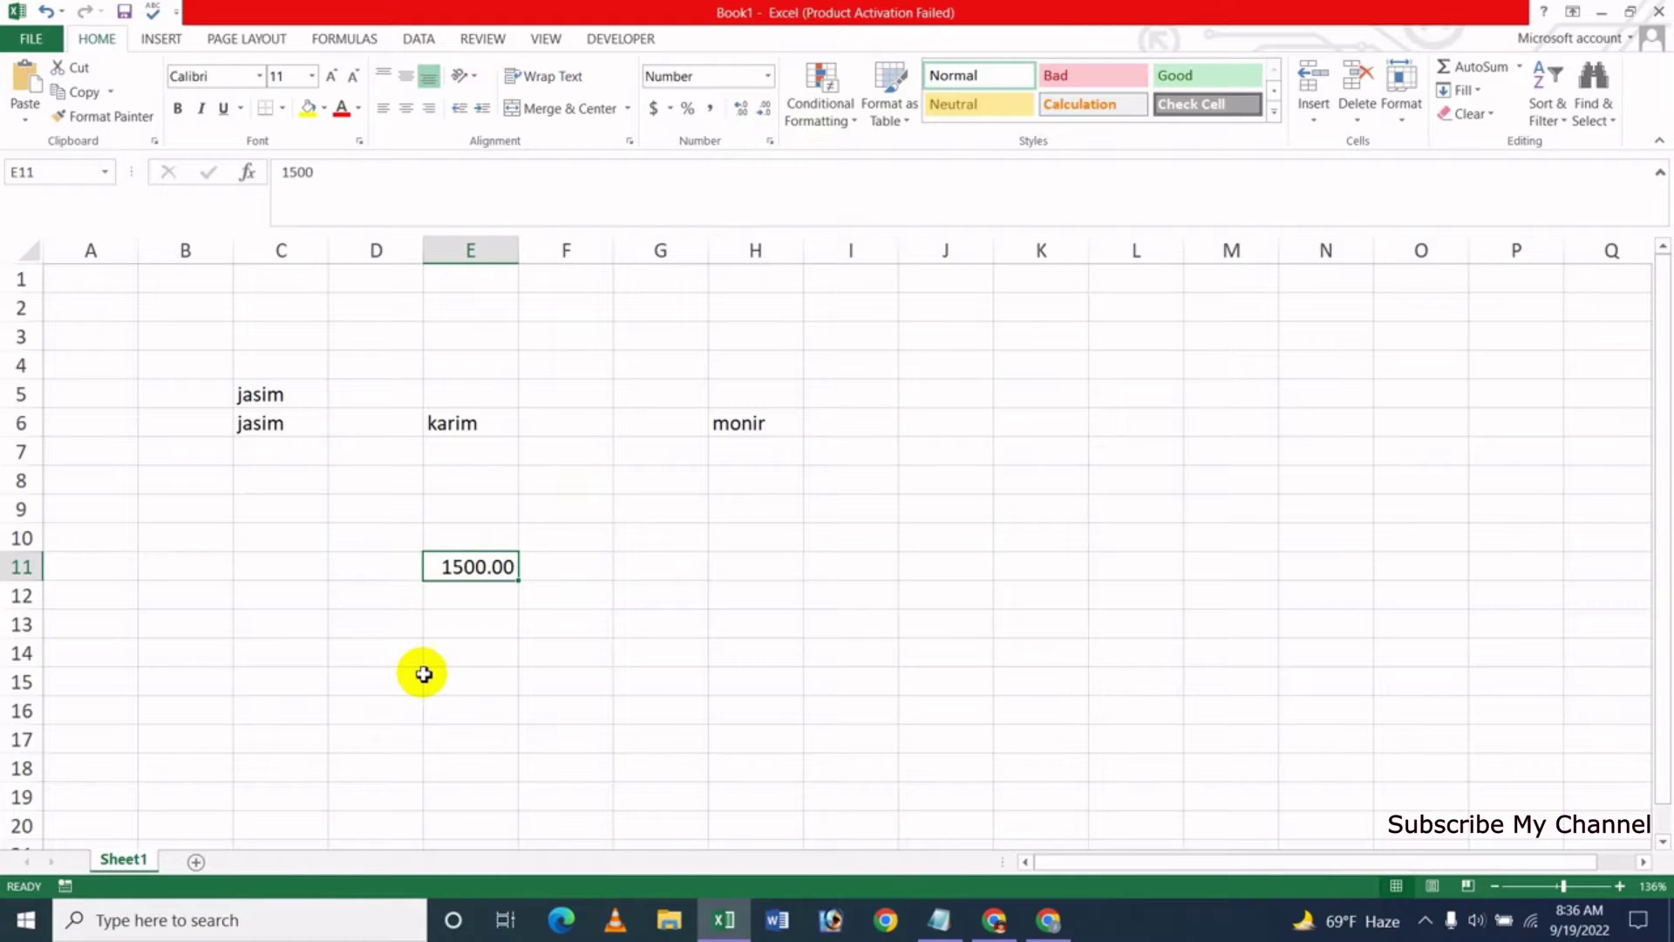
pyautogui.press('Delete')
pyautogui.click(256, 574)
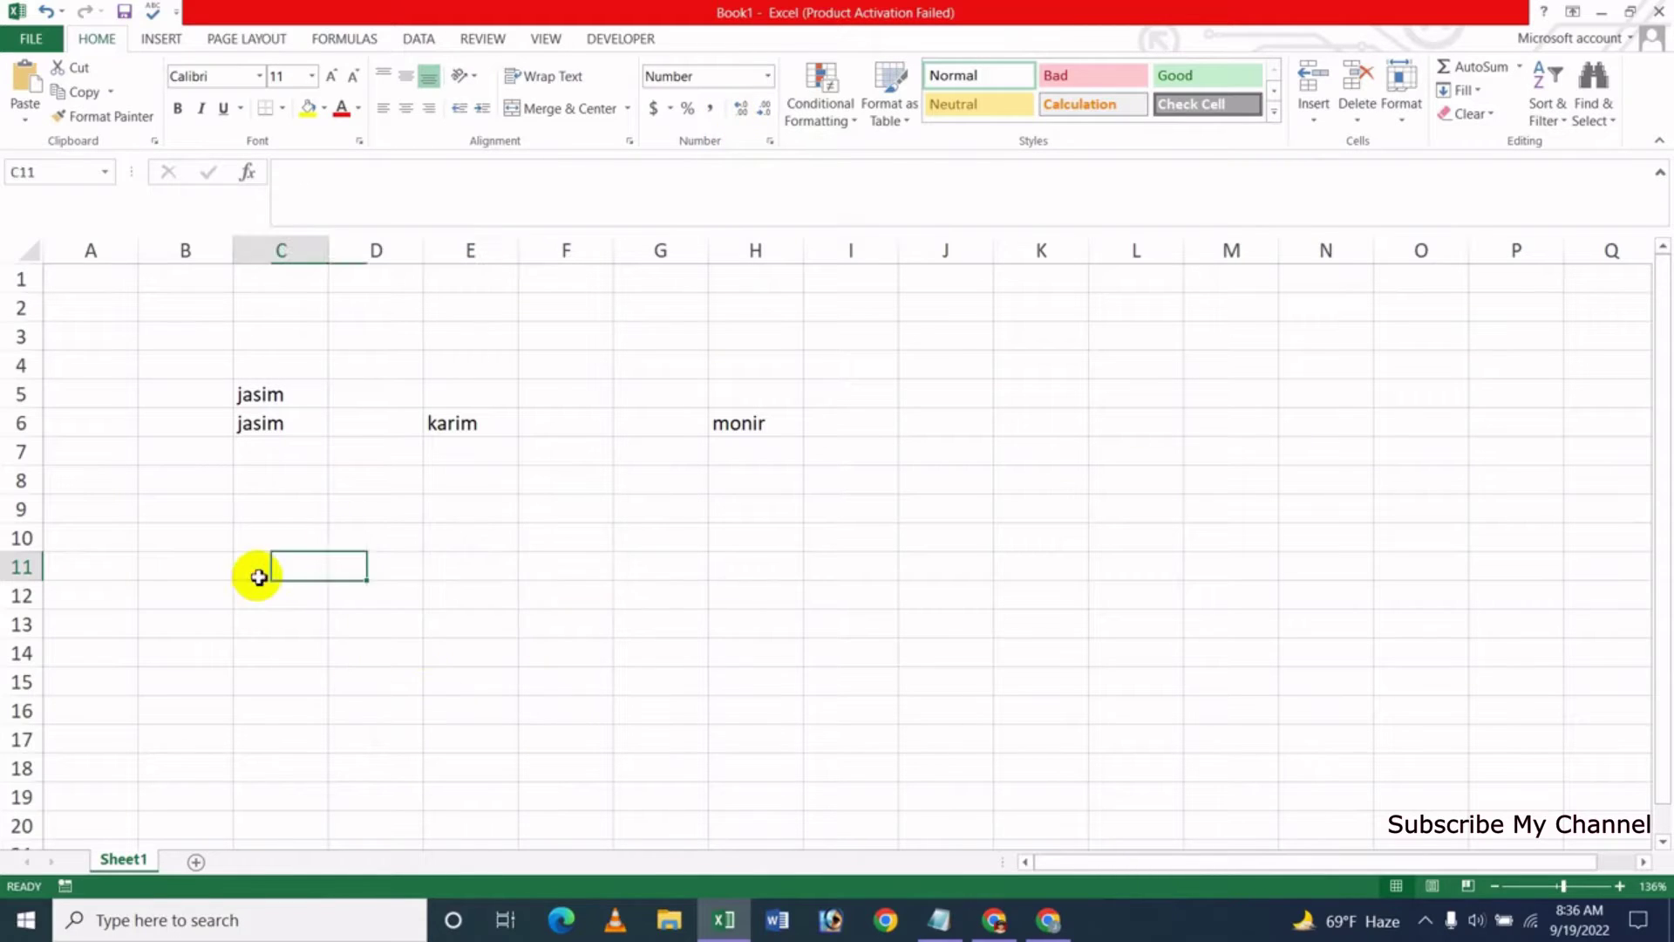
# Turn on 'Automatically insert a decimal point' with 2 places in Advanced options
pyautogui.click(33, 43)
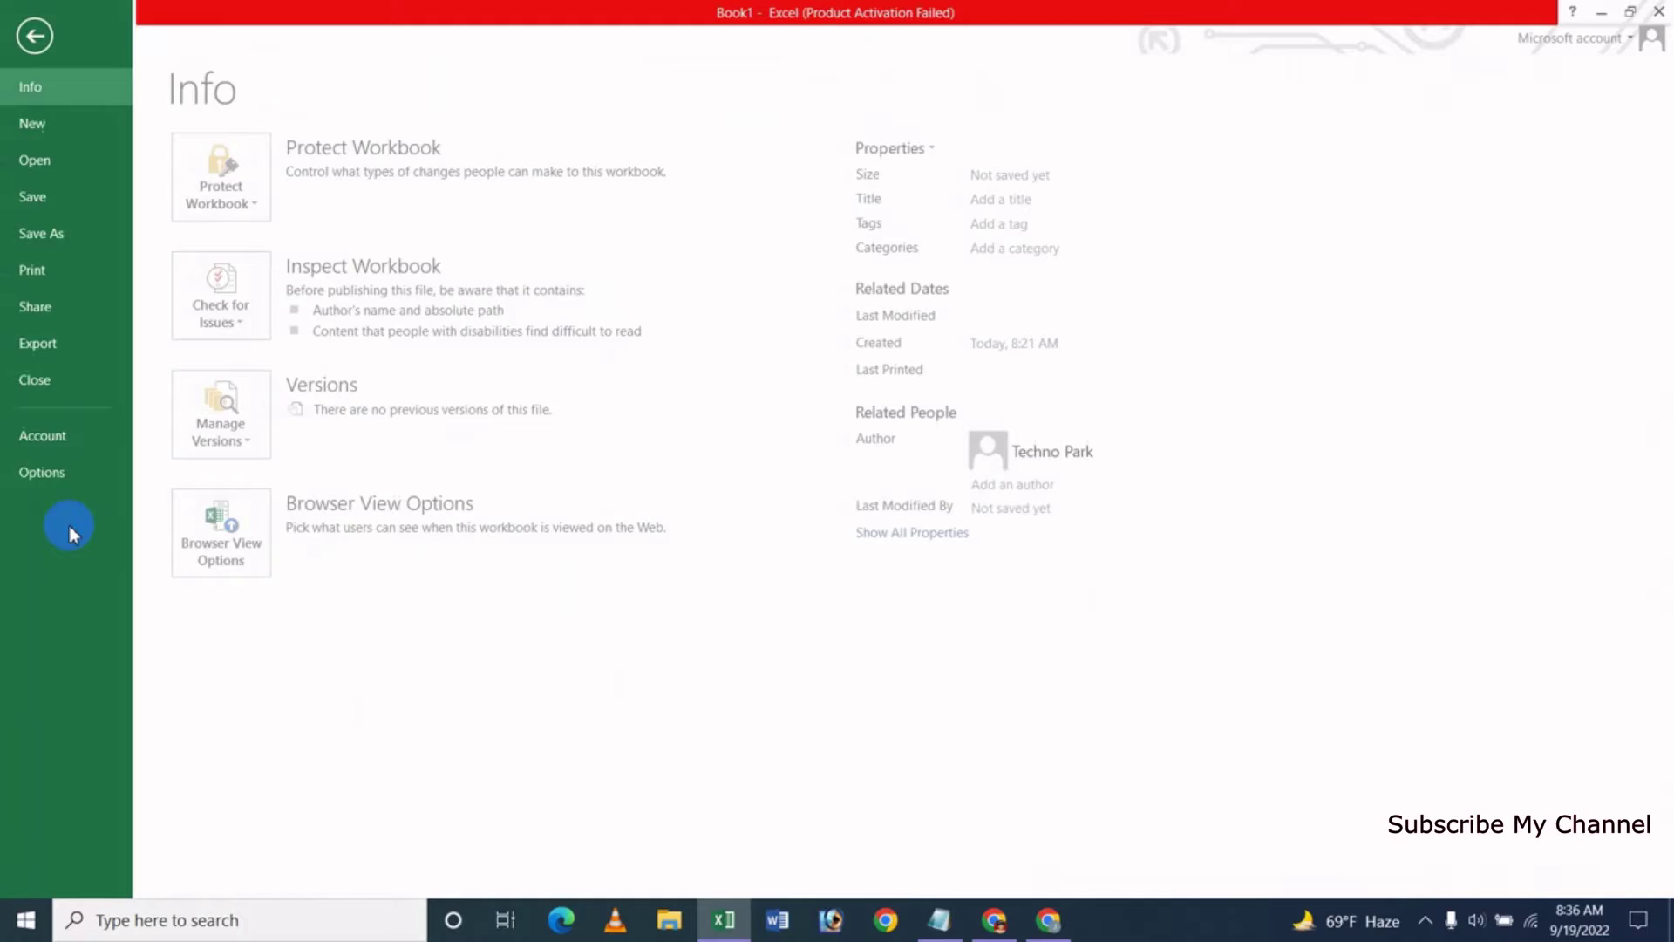
pyautogui.click(47, 470)
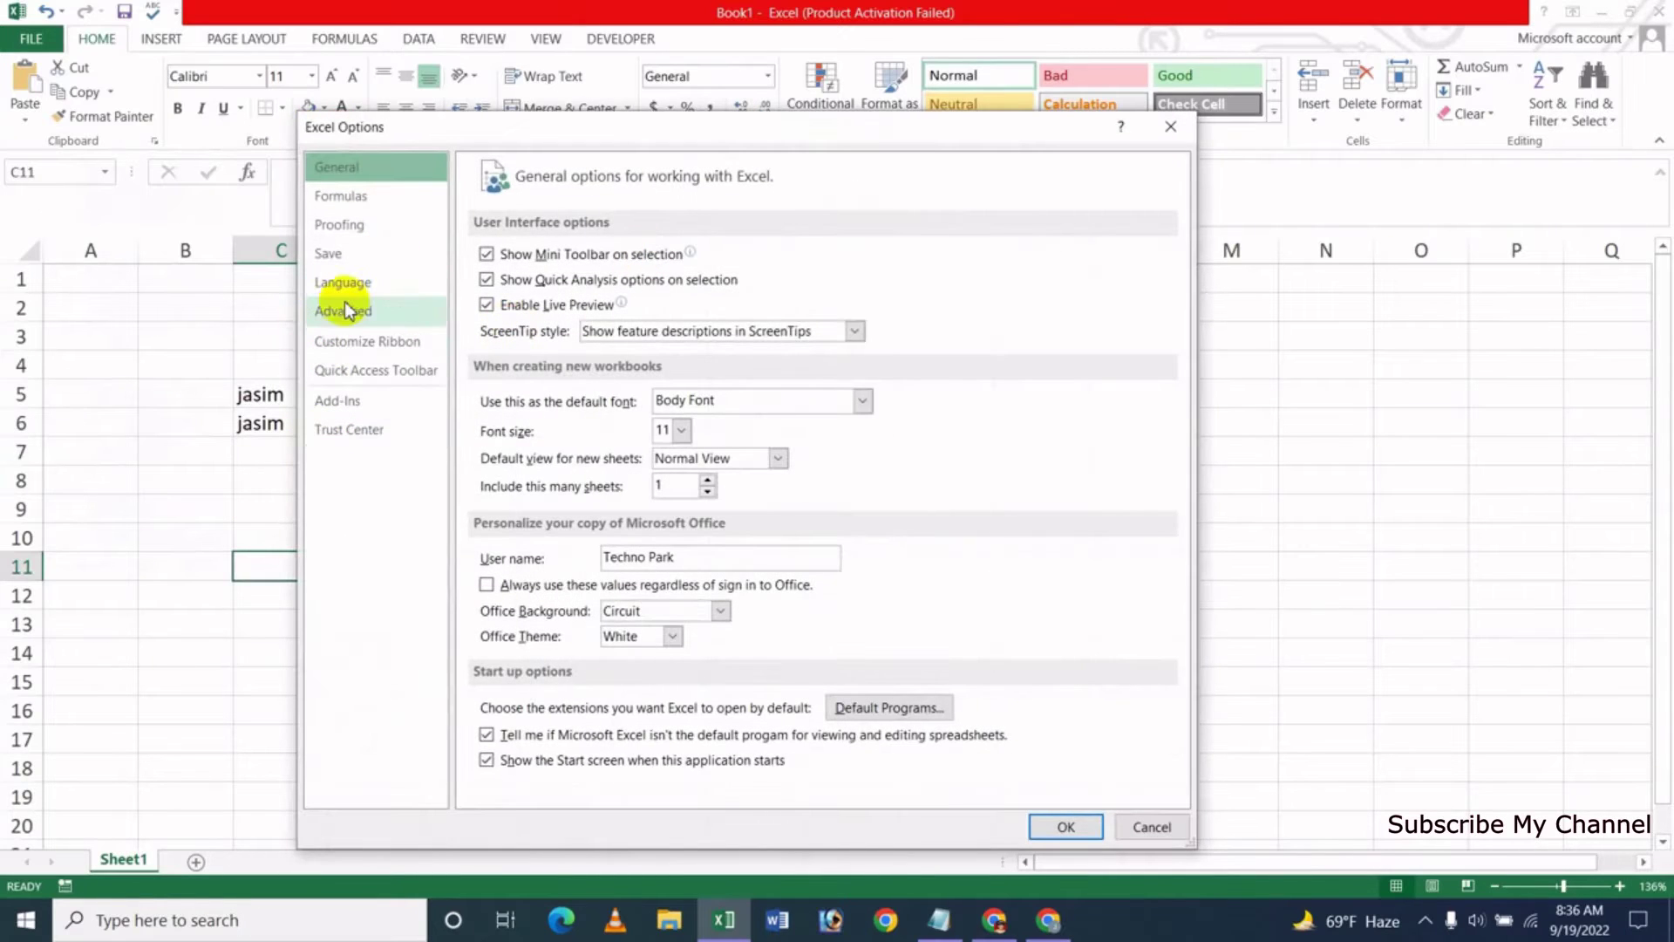
pyautogui.click(344, 311)
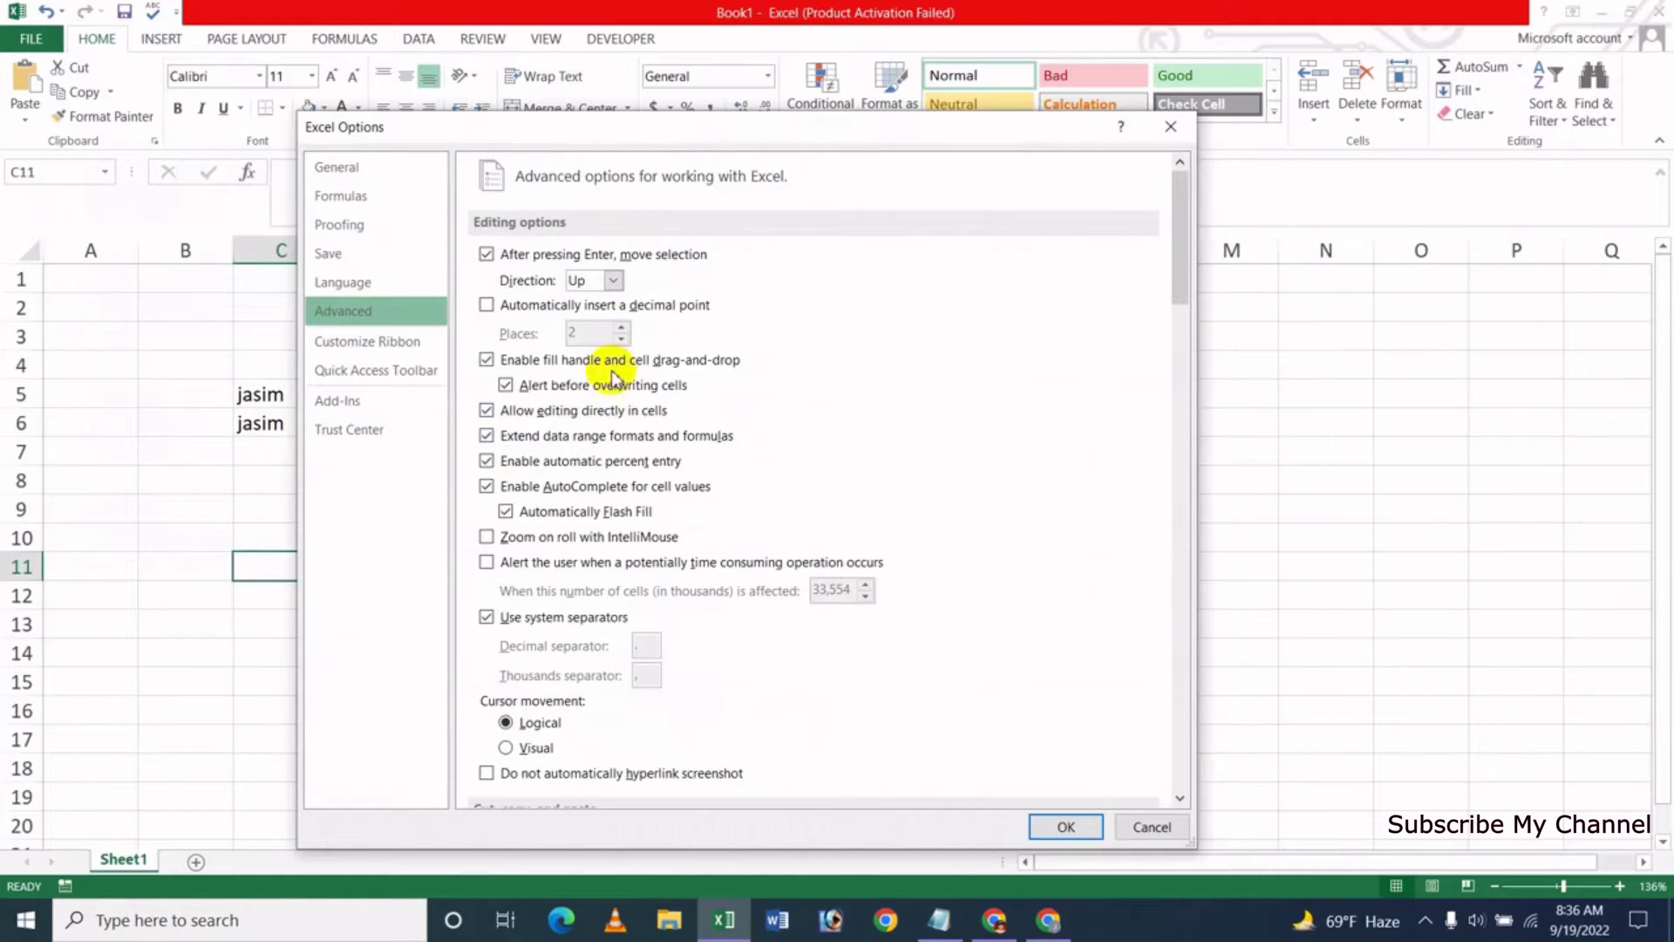
pyautogui.click(486, 305)
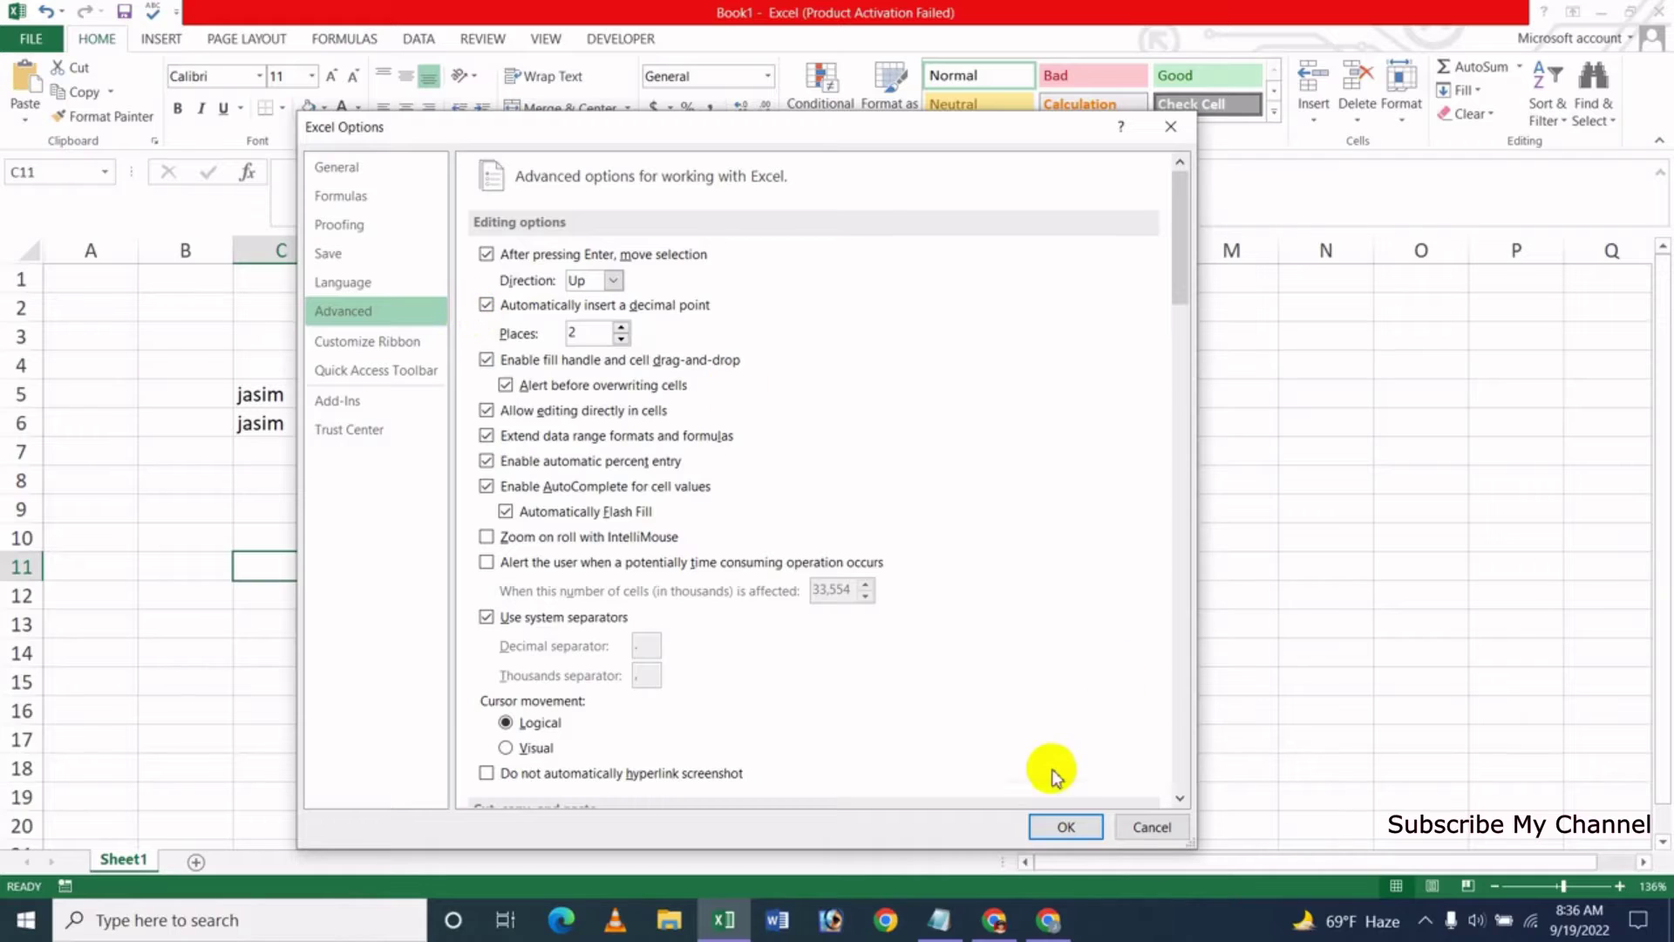
pyautogui.click(1068, 826)
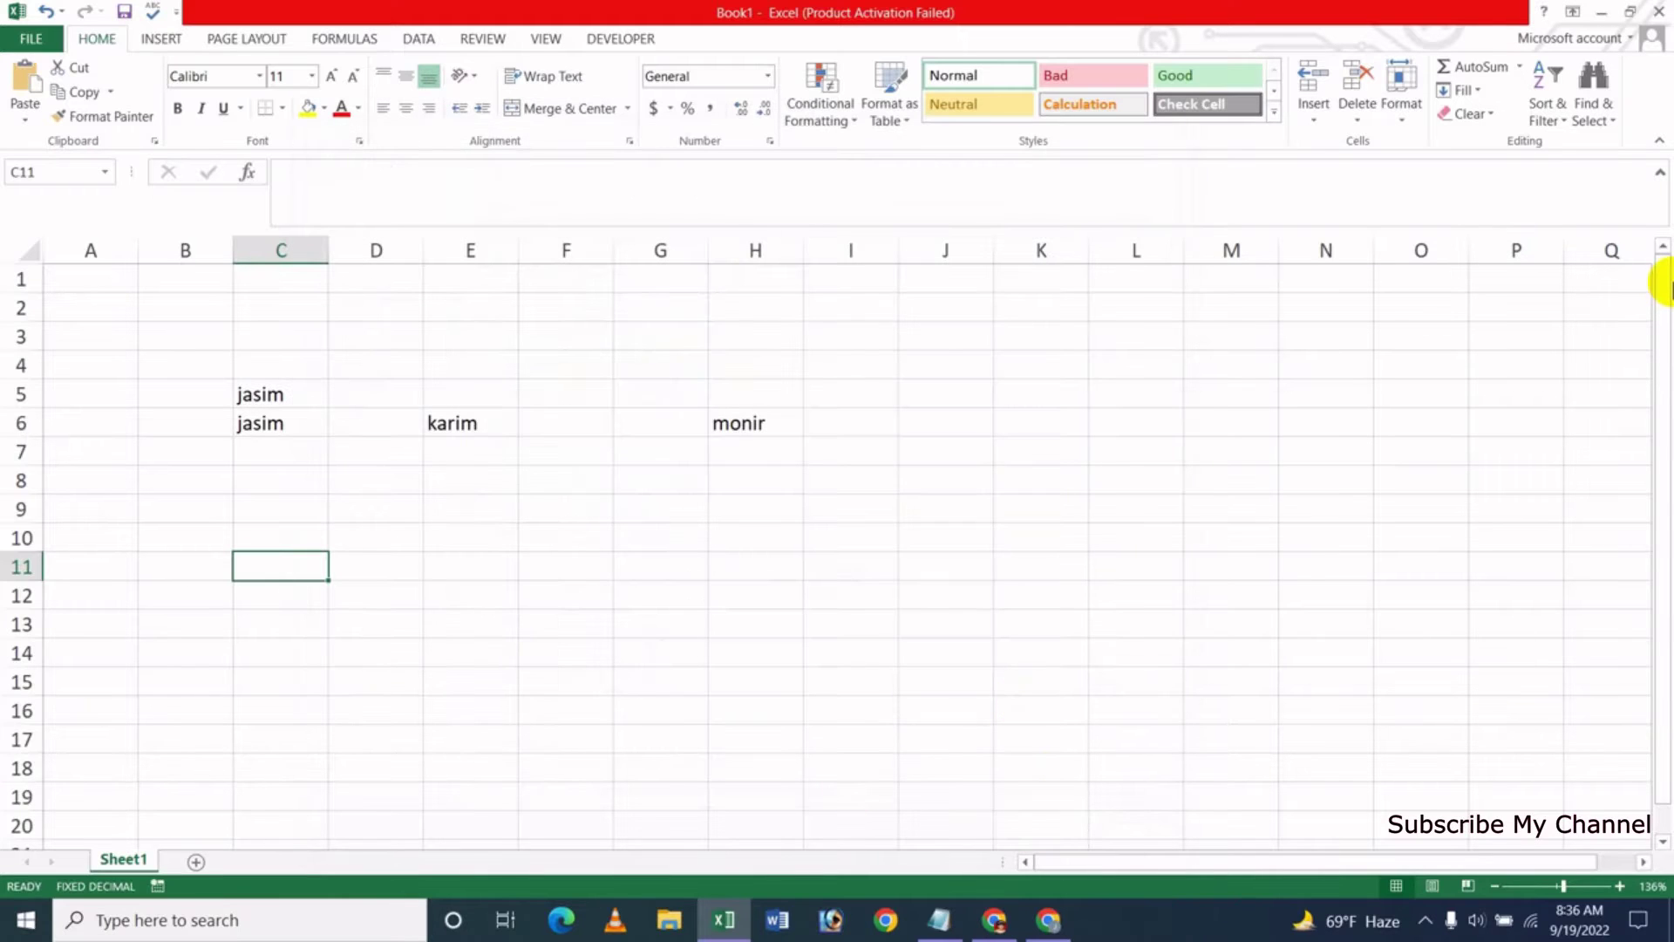
# Enter 1500 in C11 and 15000 in E11, which display as 15 and 150.00 with fixed decimals
pyautogui.write('1500')
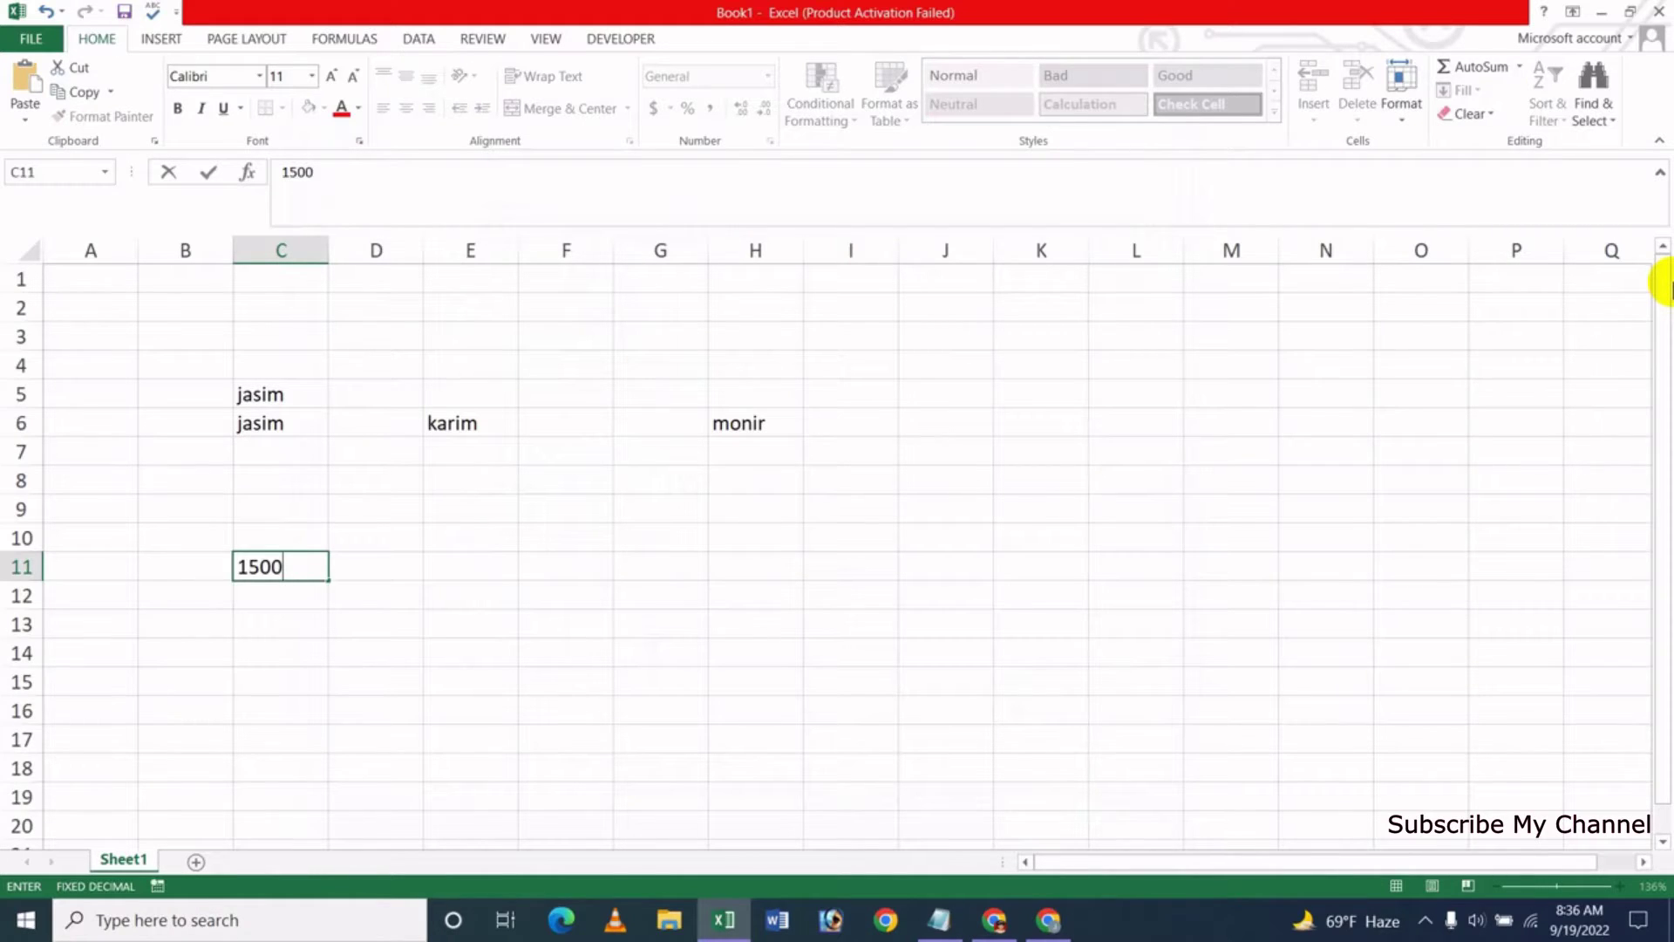
pyautogui.press('Up')
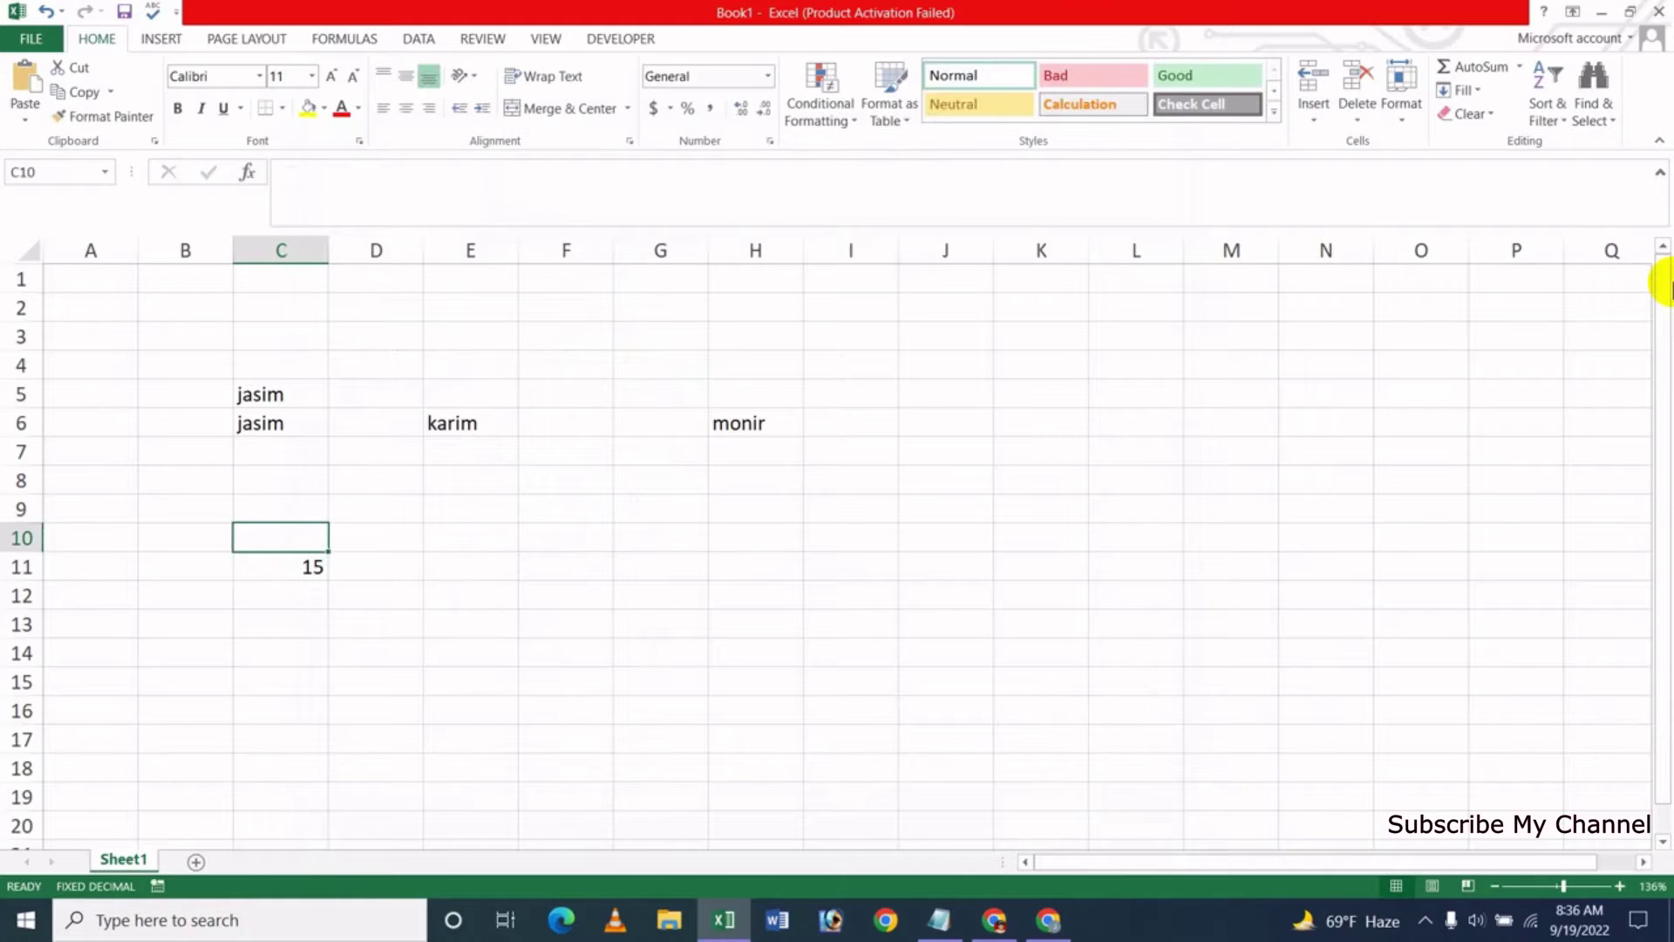
pyautogui.press('Down')
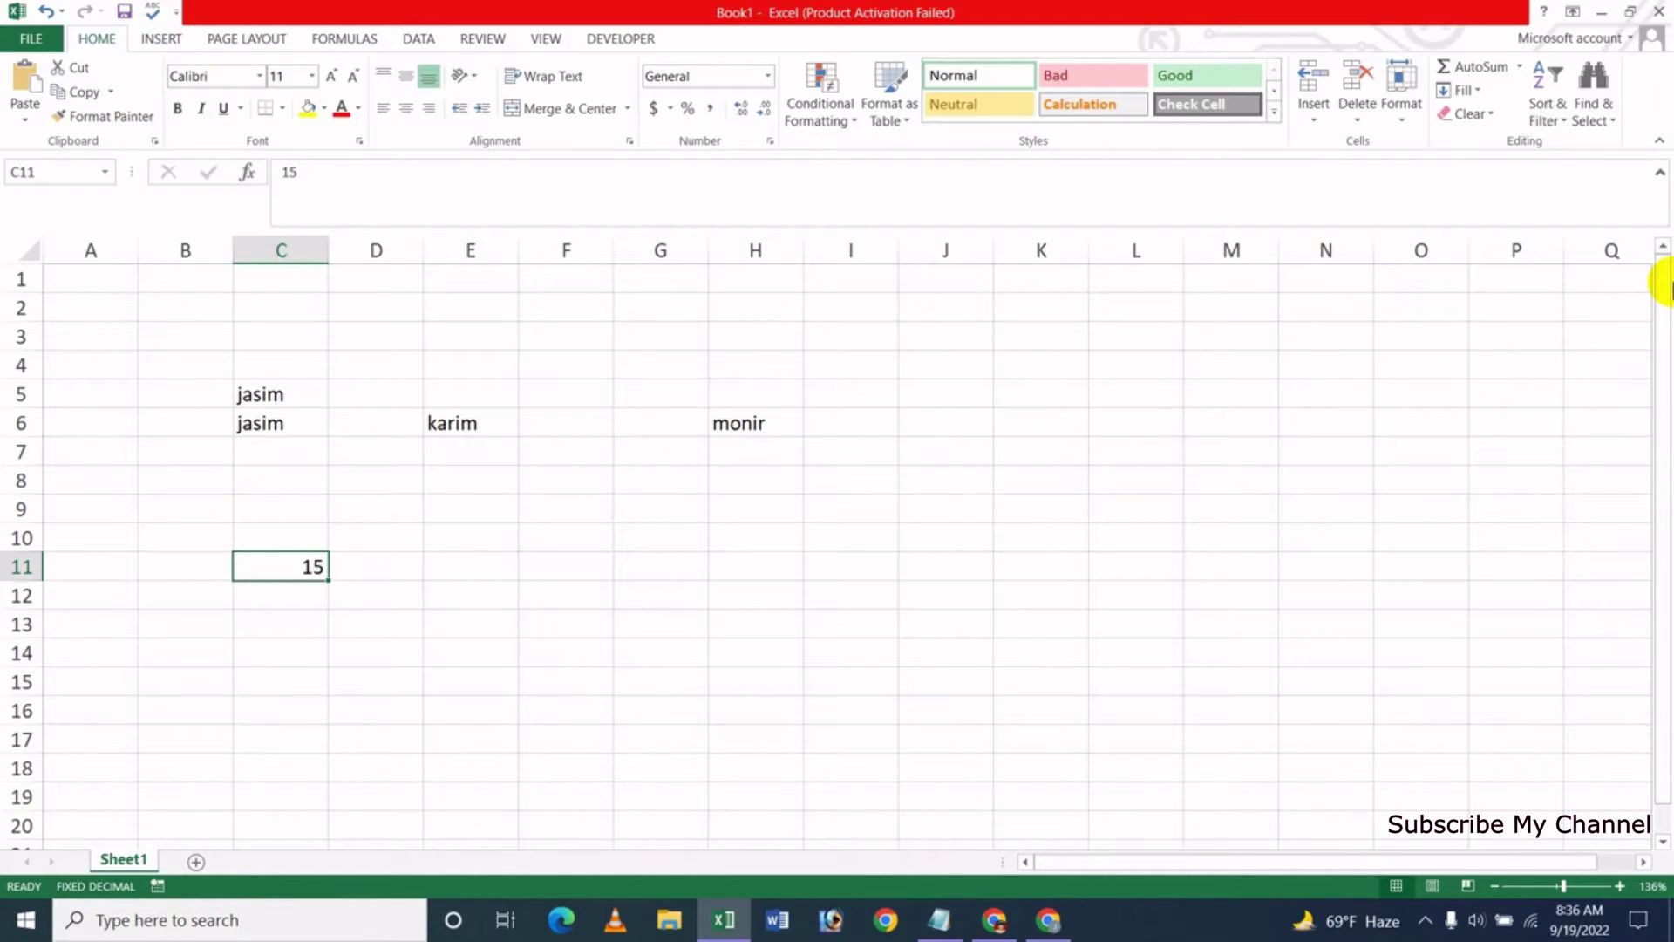
pyautogui.press('Right')
pyautogui.press('Right')
pyautogui.write('50')
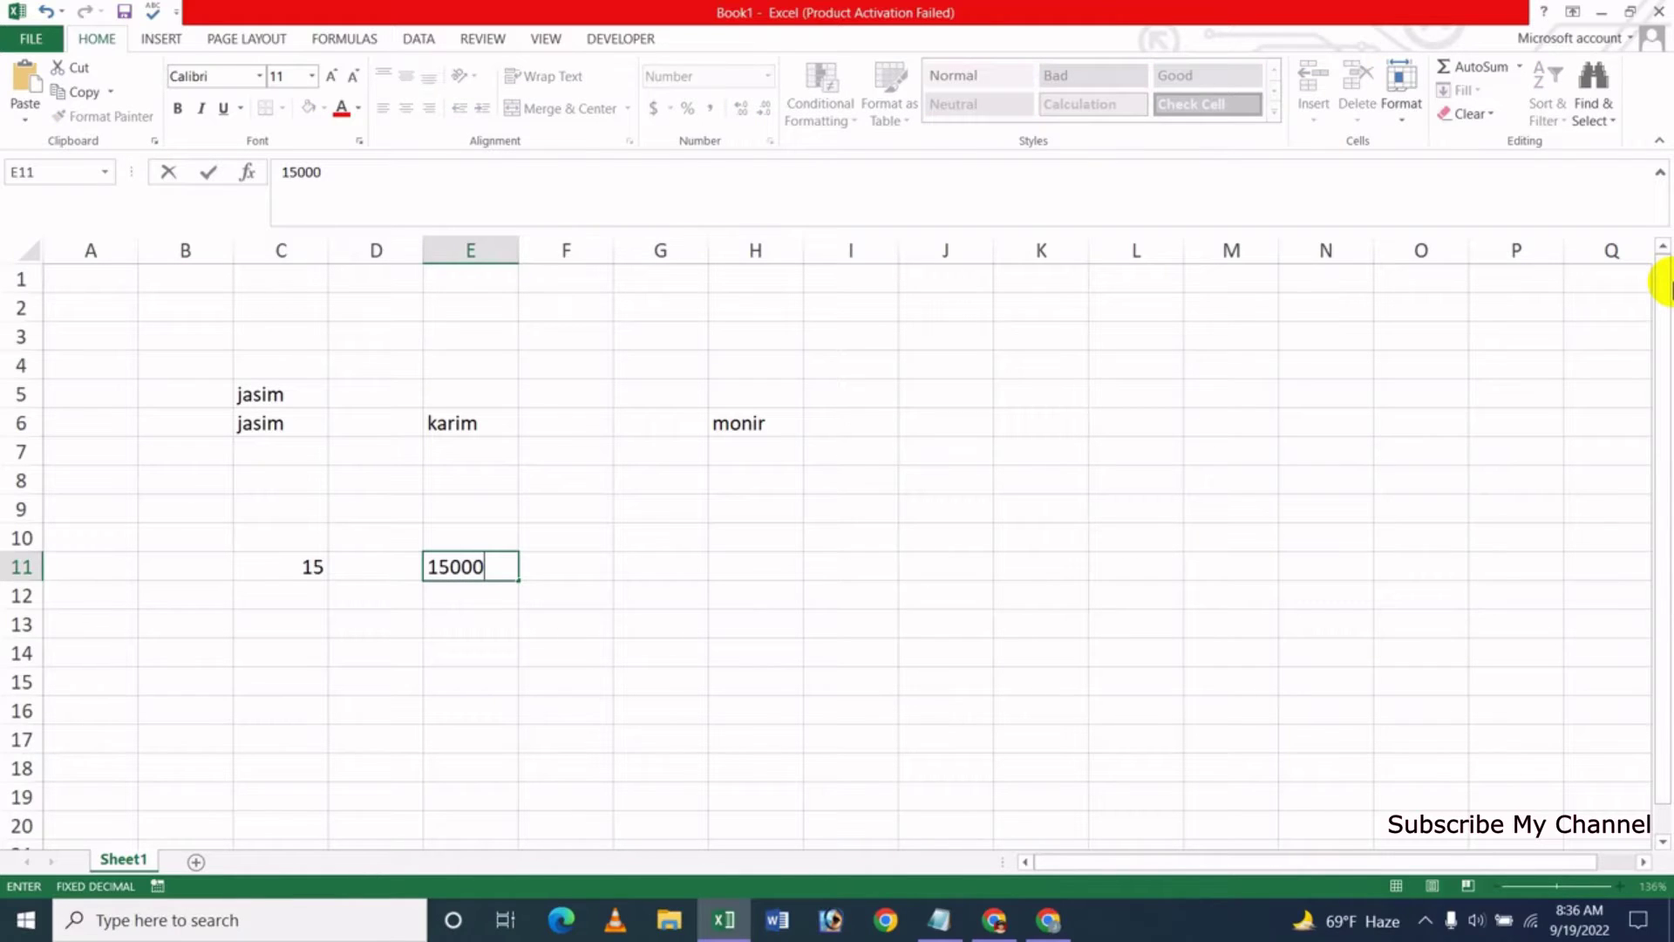
pyautogui.press('Up')
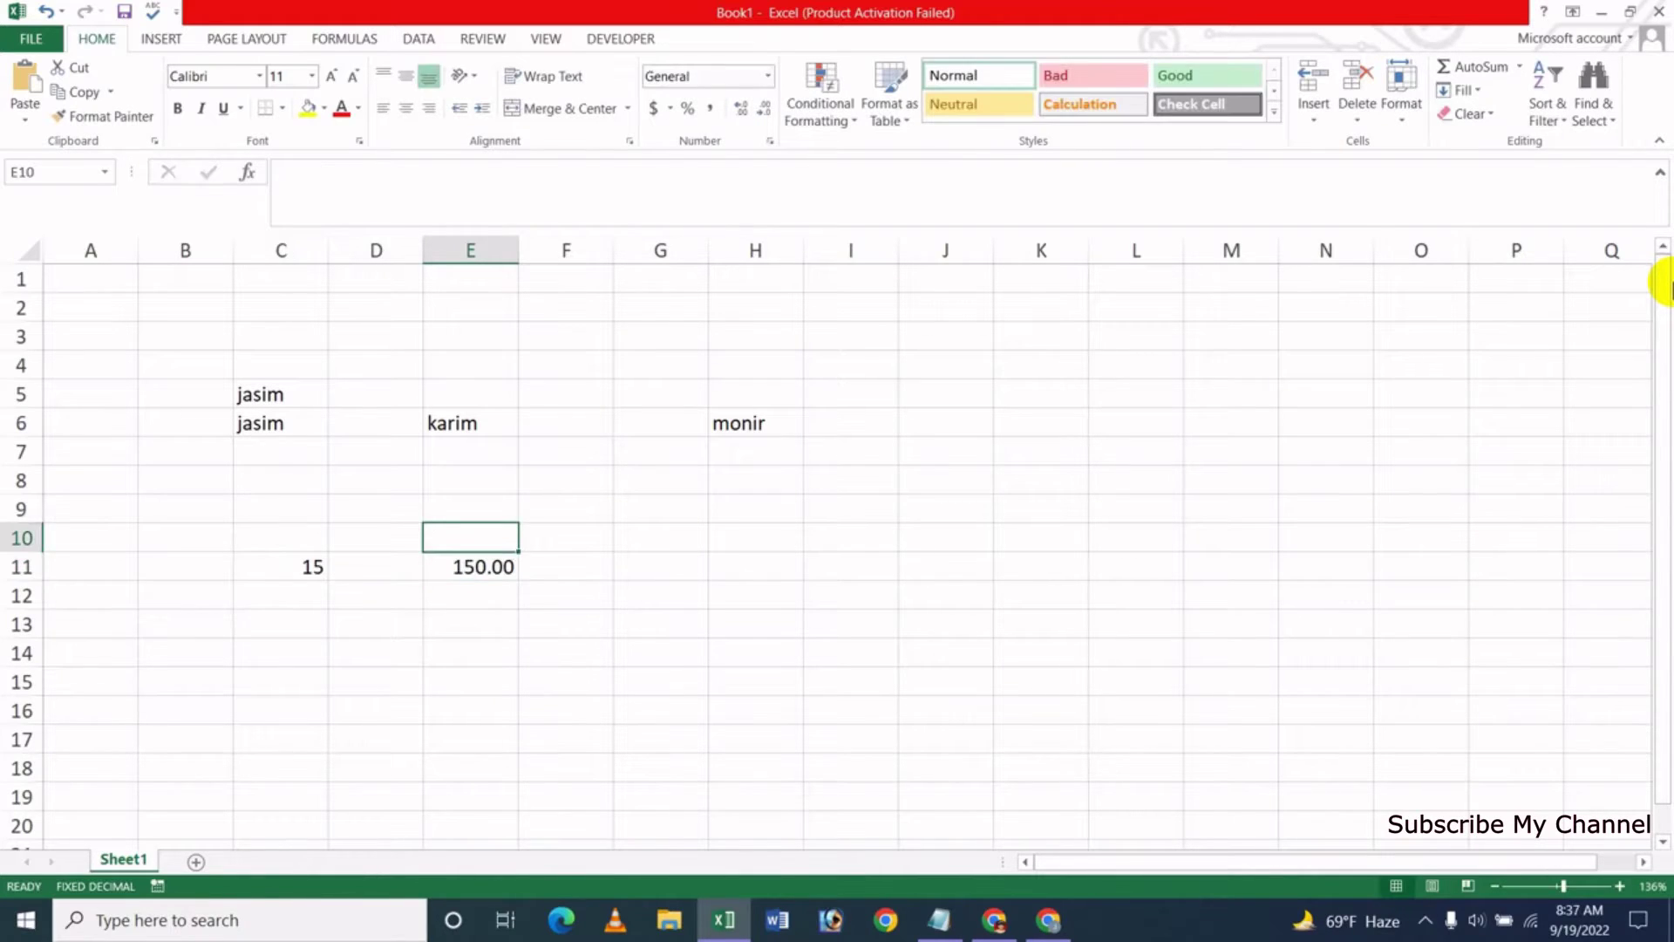
# Enter 2000 in C14 so it displays as 200
pyautogui.press('Down')
pyautogui.press('Down')
pyautogui.press('Left')
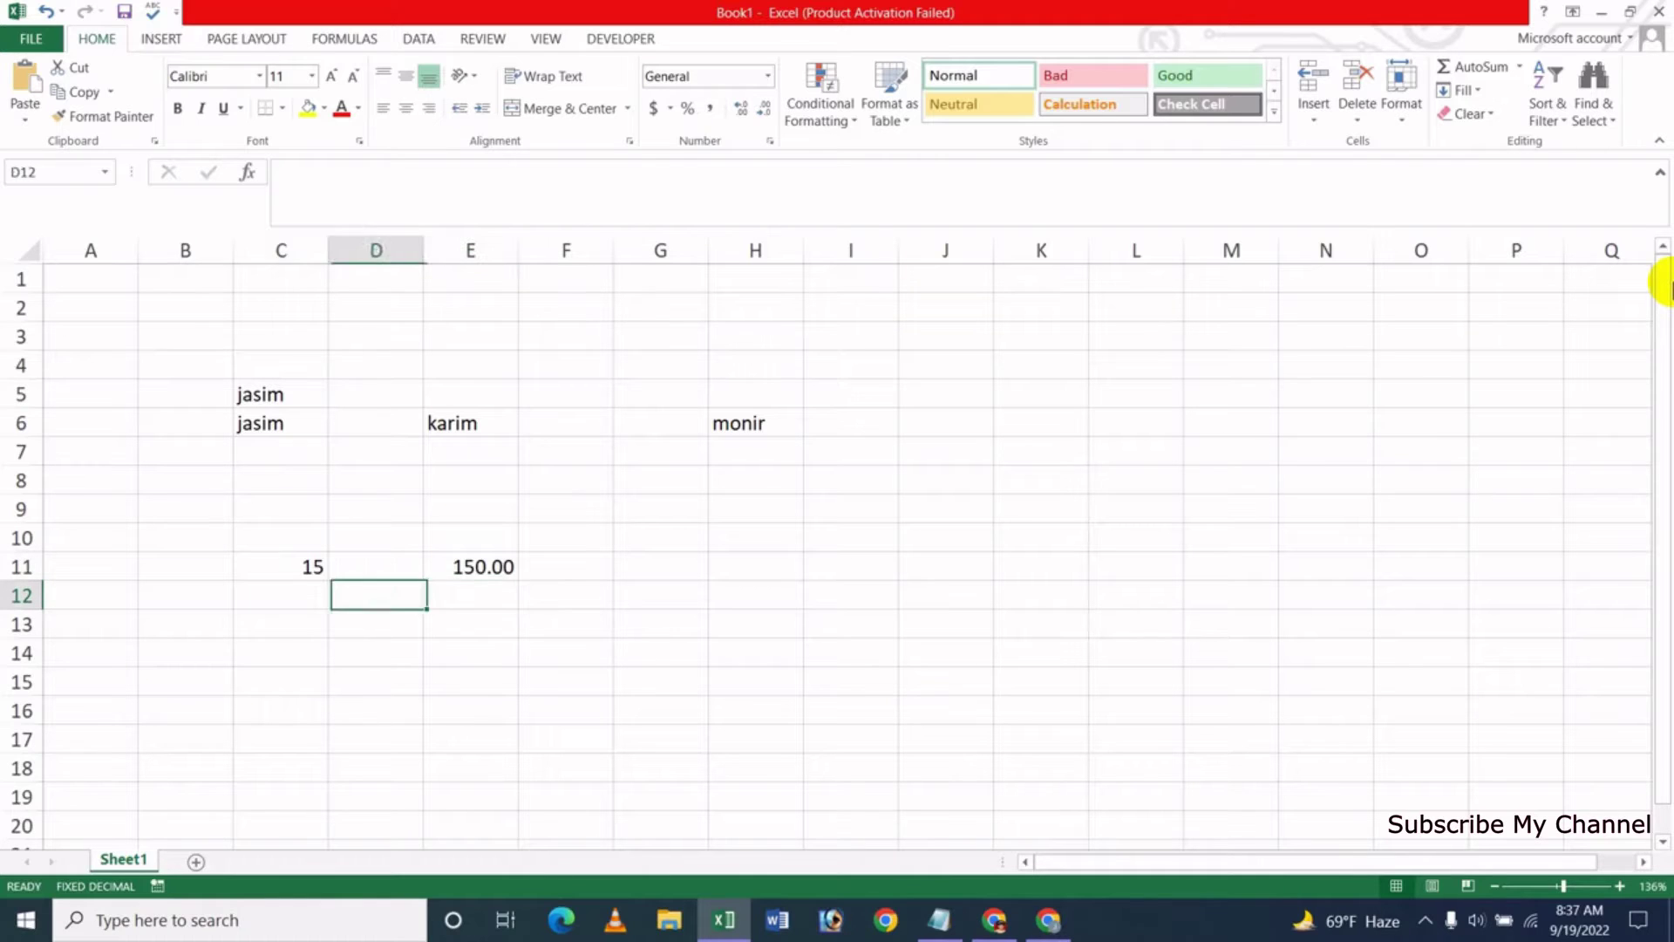
pyautogui.press('Left')
pyautogui.press('Down')
pyautogui.press('Down')
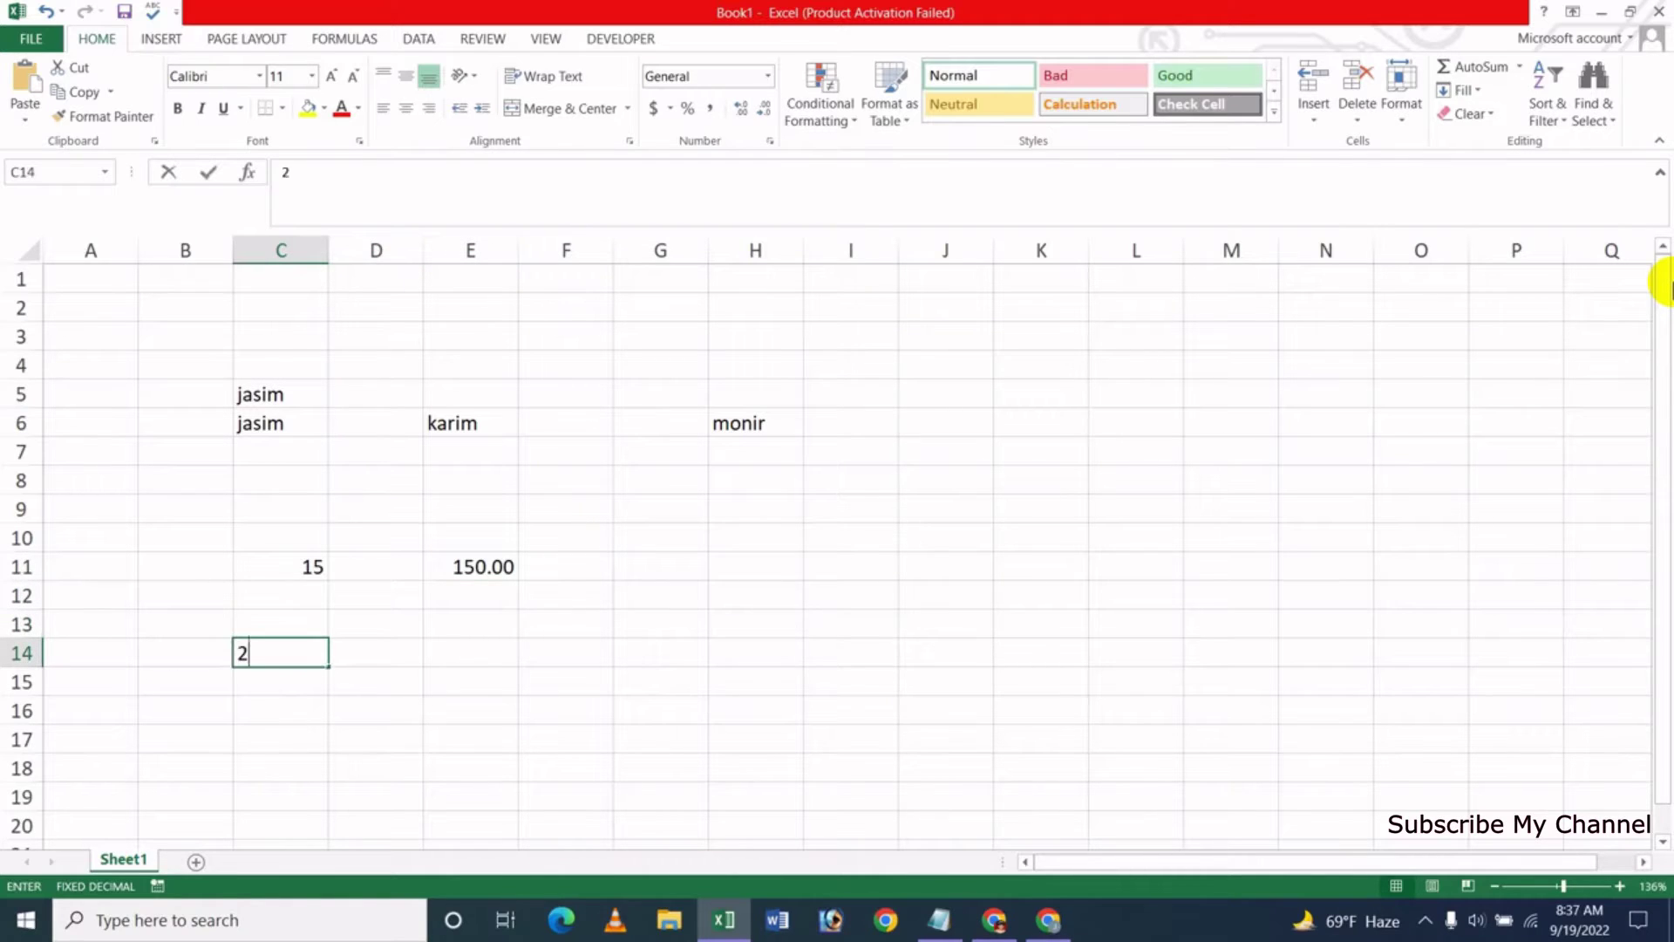
pyautogui.write('0000')
pyautogui.press('Up')
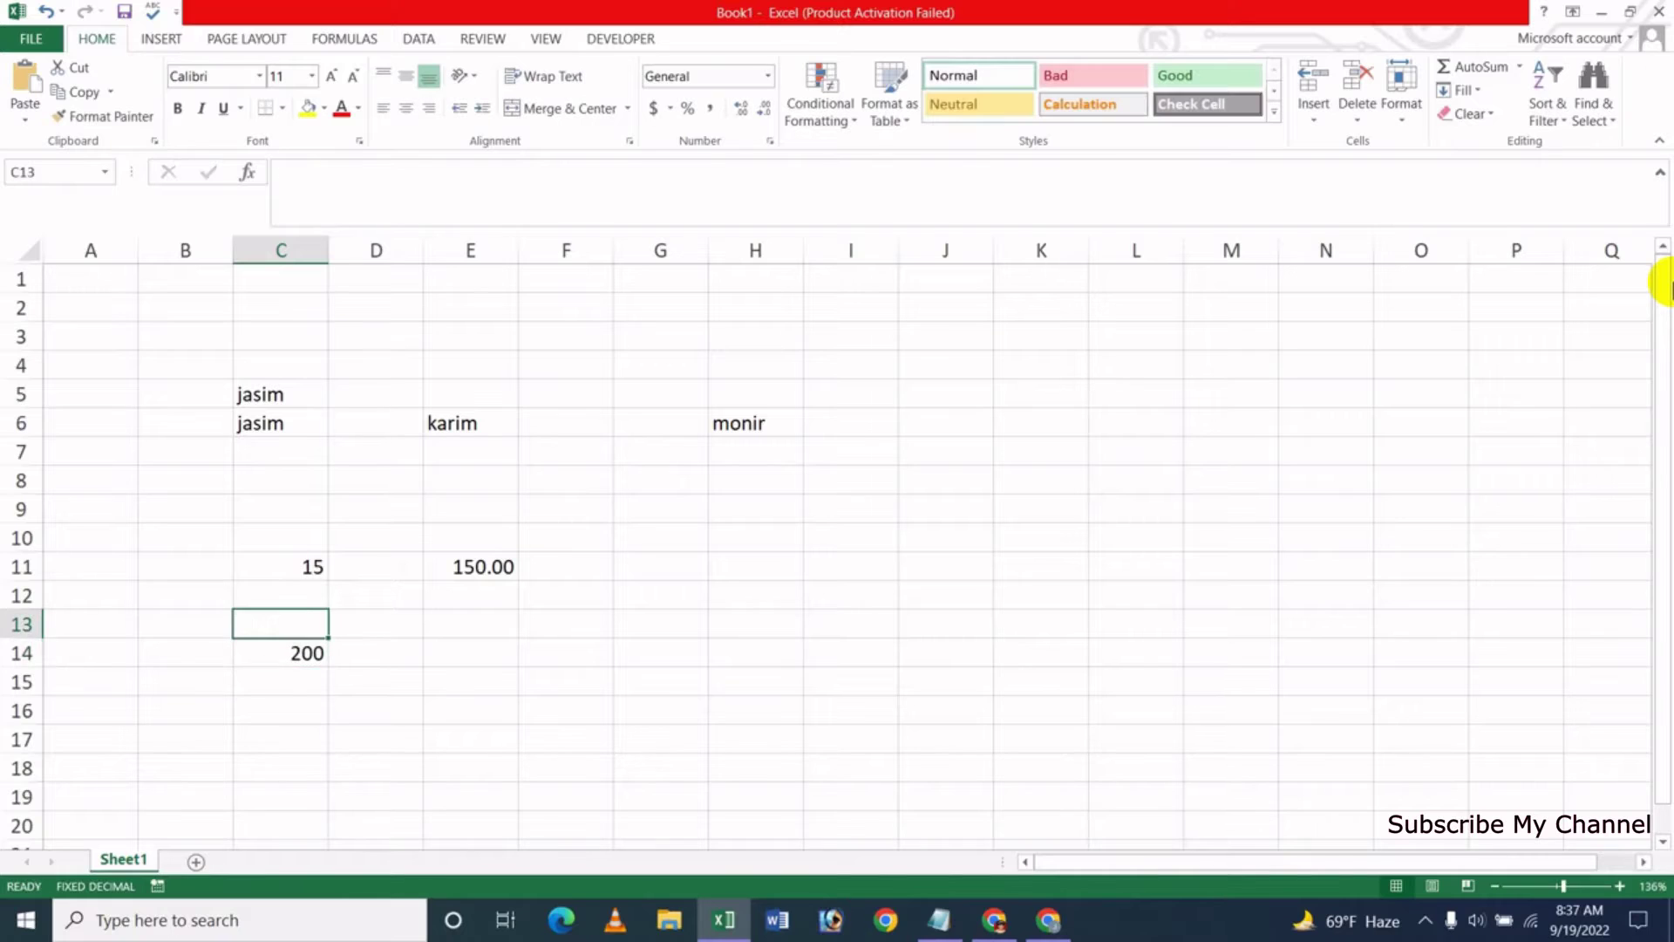
pyautogui.press('Down')
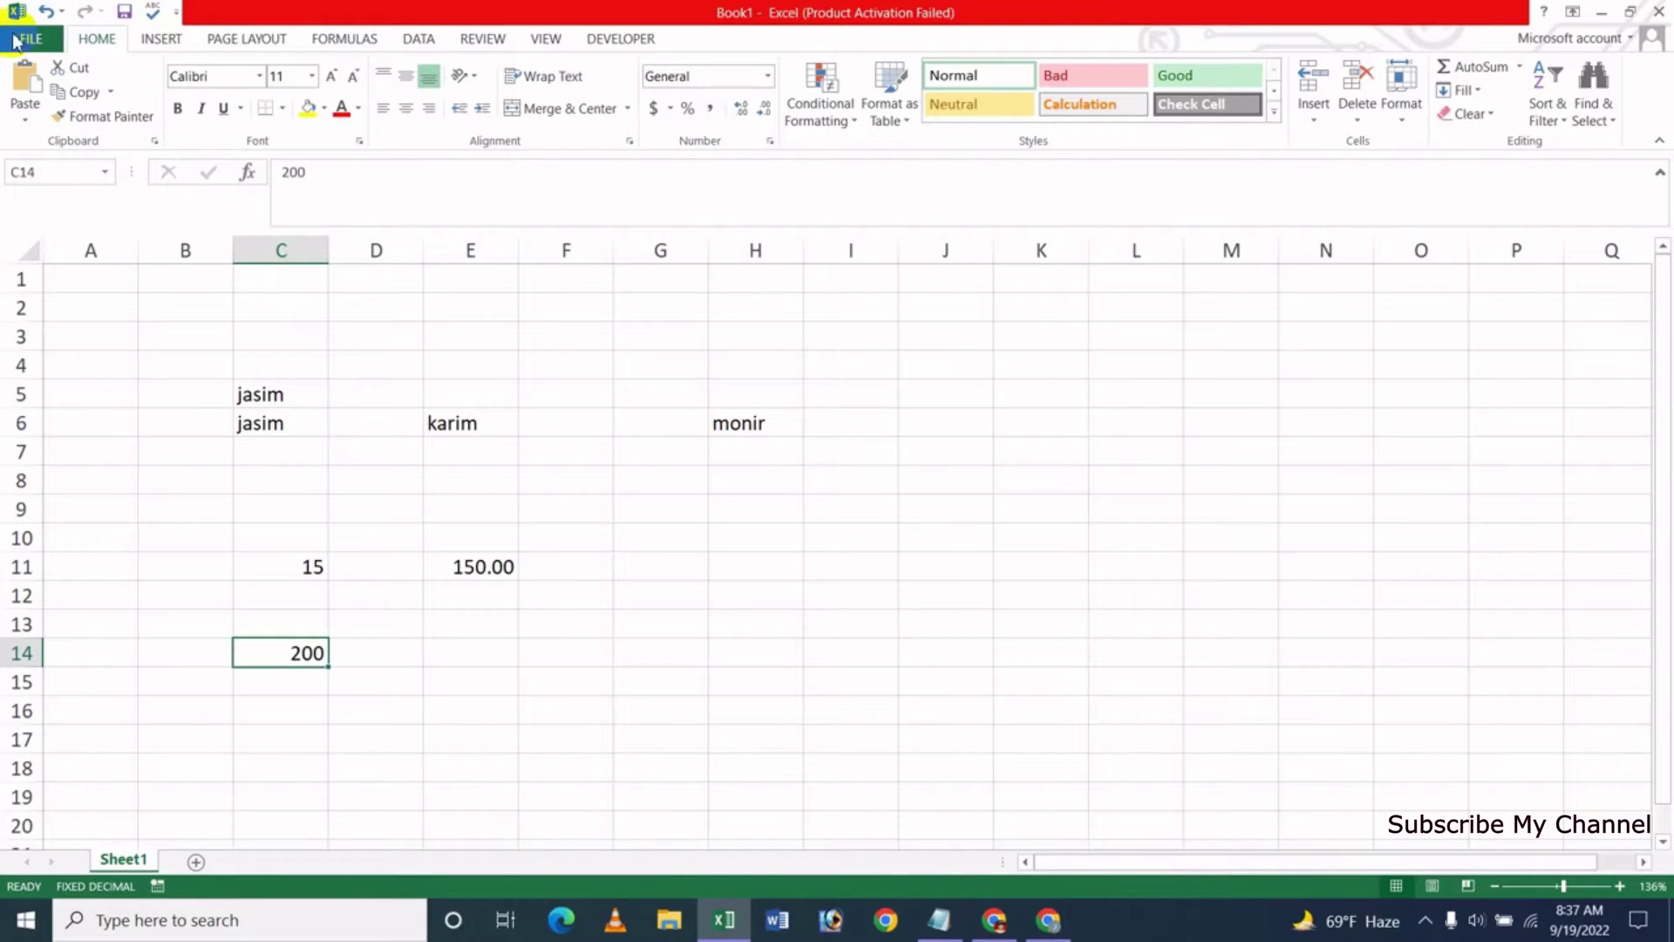
# Raise the fixed-decimal Places value from 2 to 4 in Advanced options, then select K7
pyautogui.click(32, 38)
pyautogui.click(117, 475)
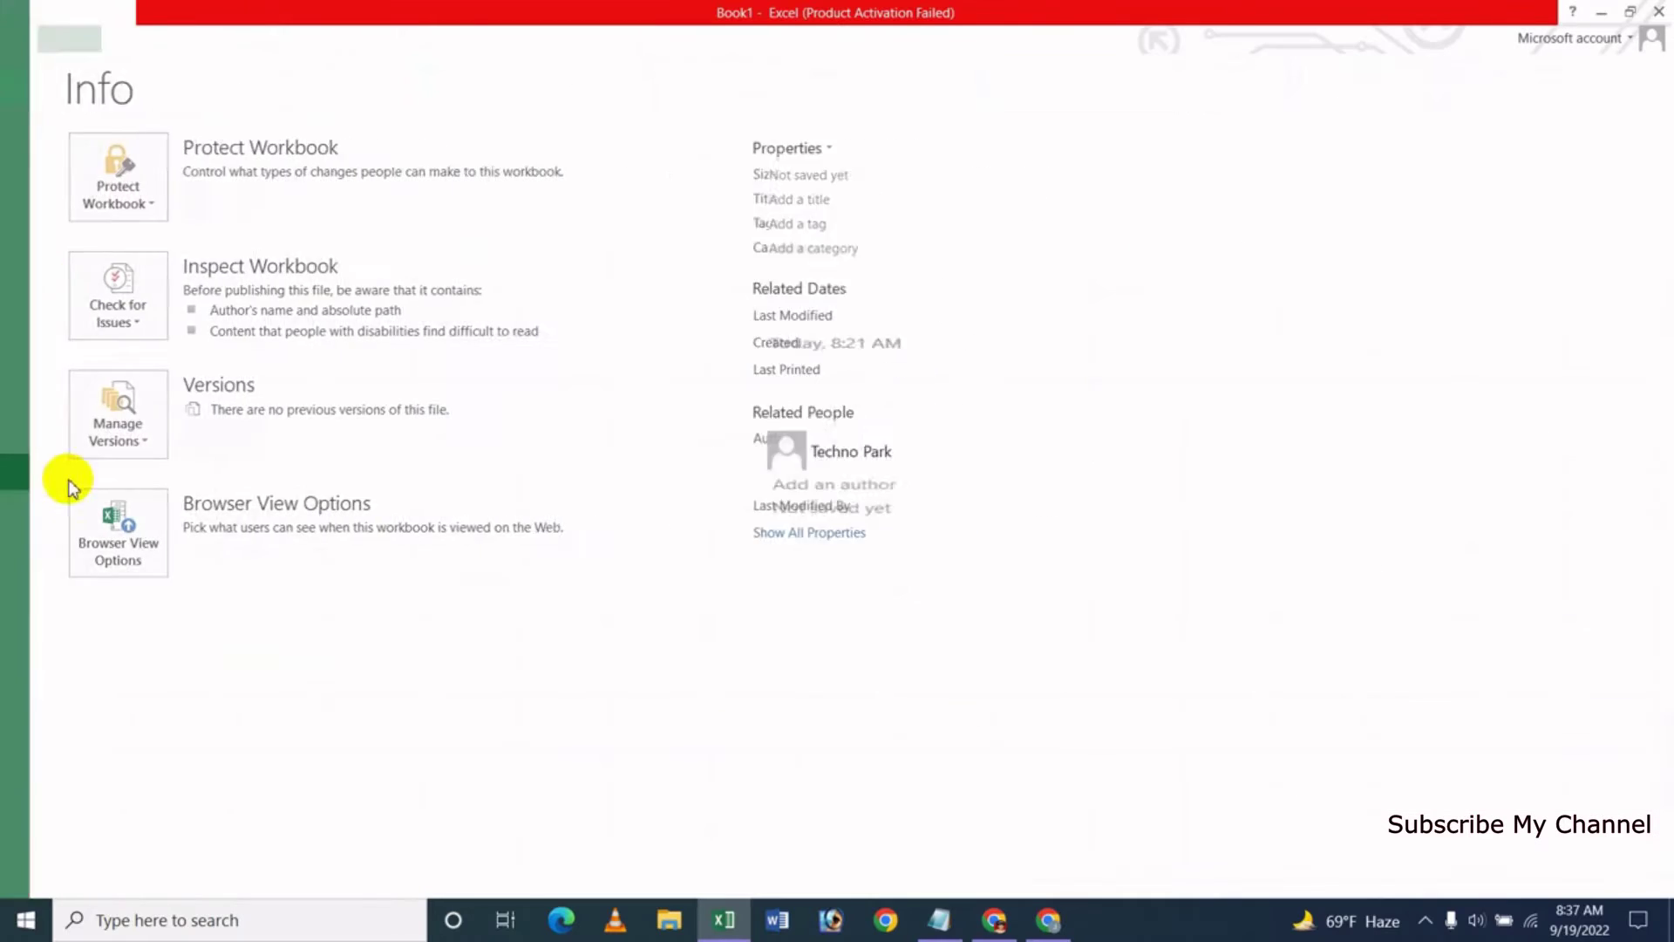
pyautogui.click(379, 313)
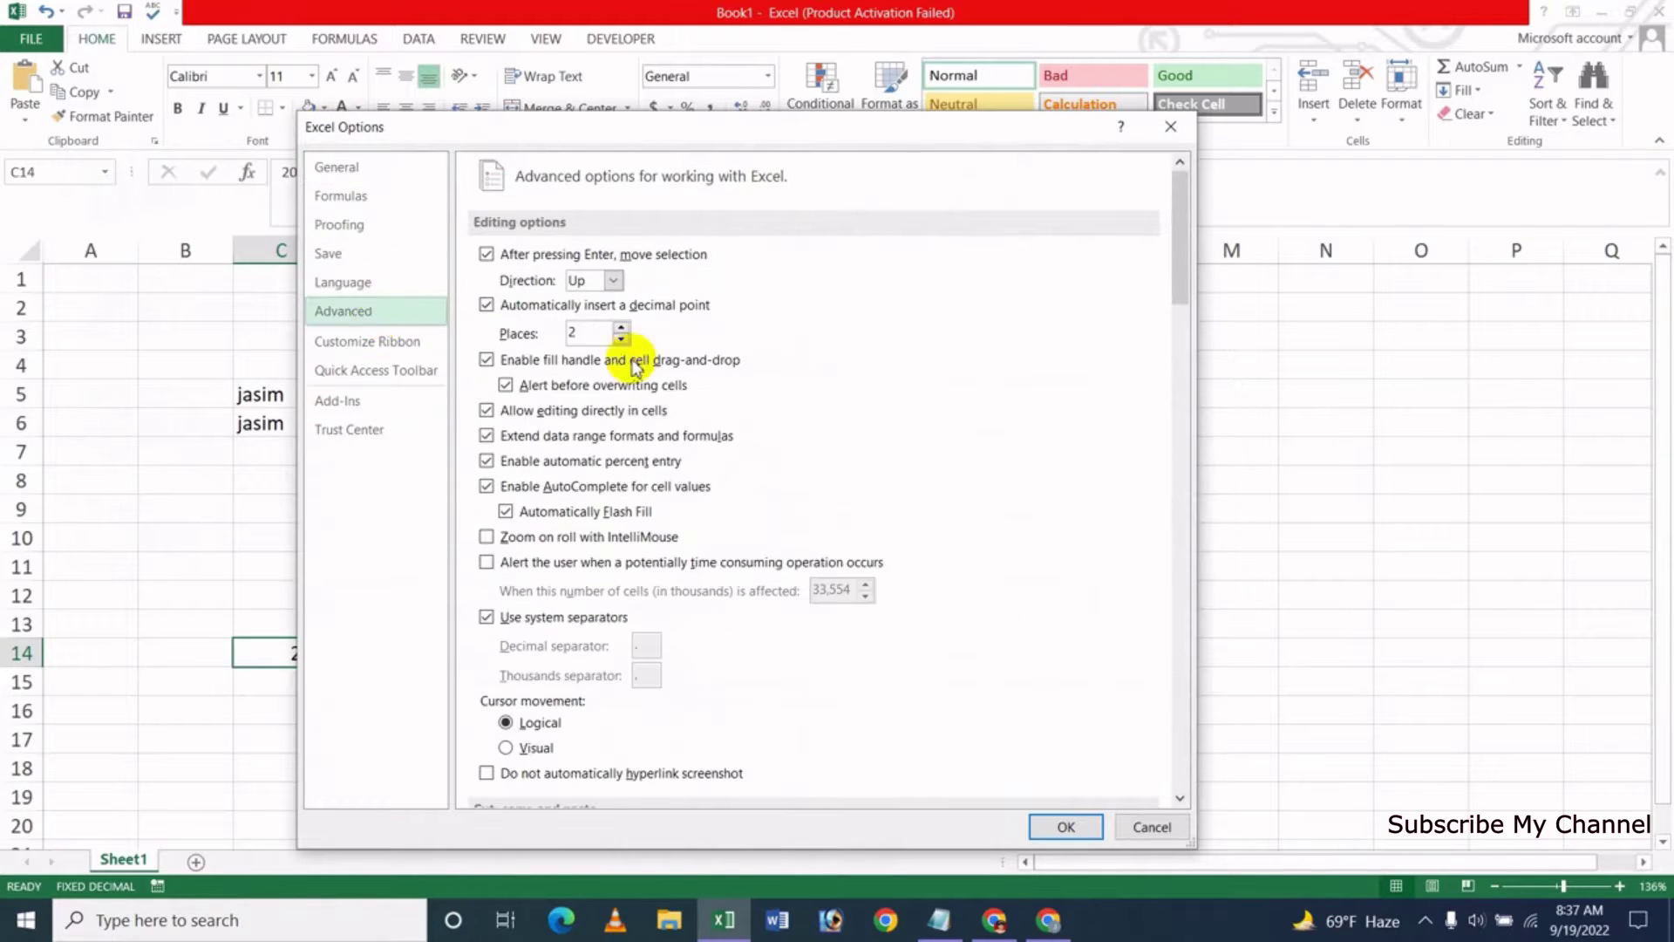
pyautogui.click(622, 327)
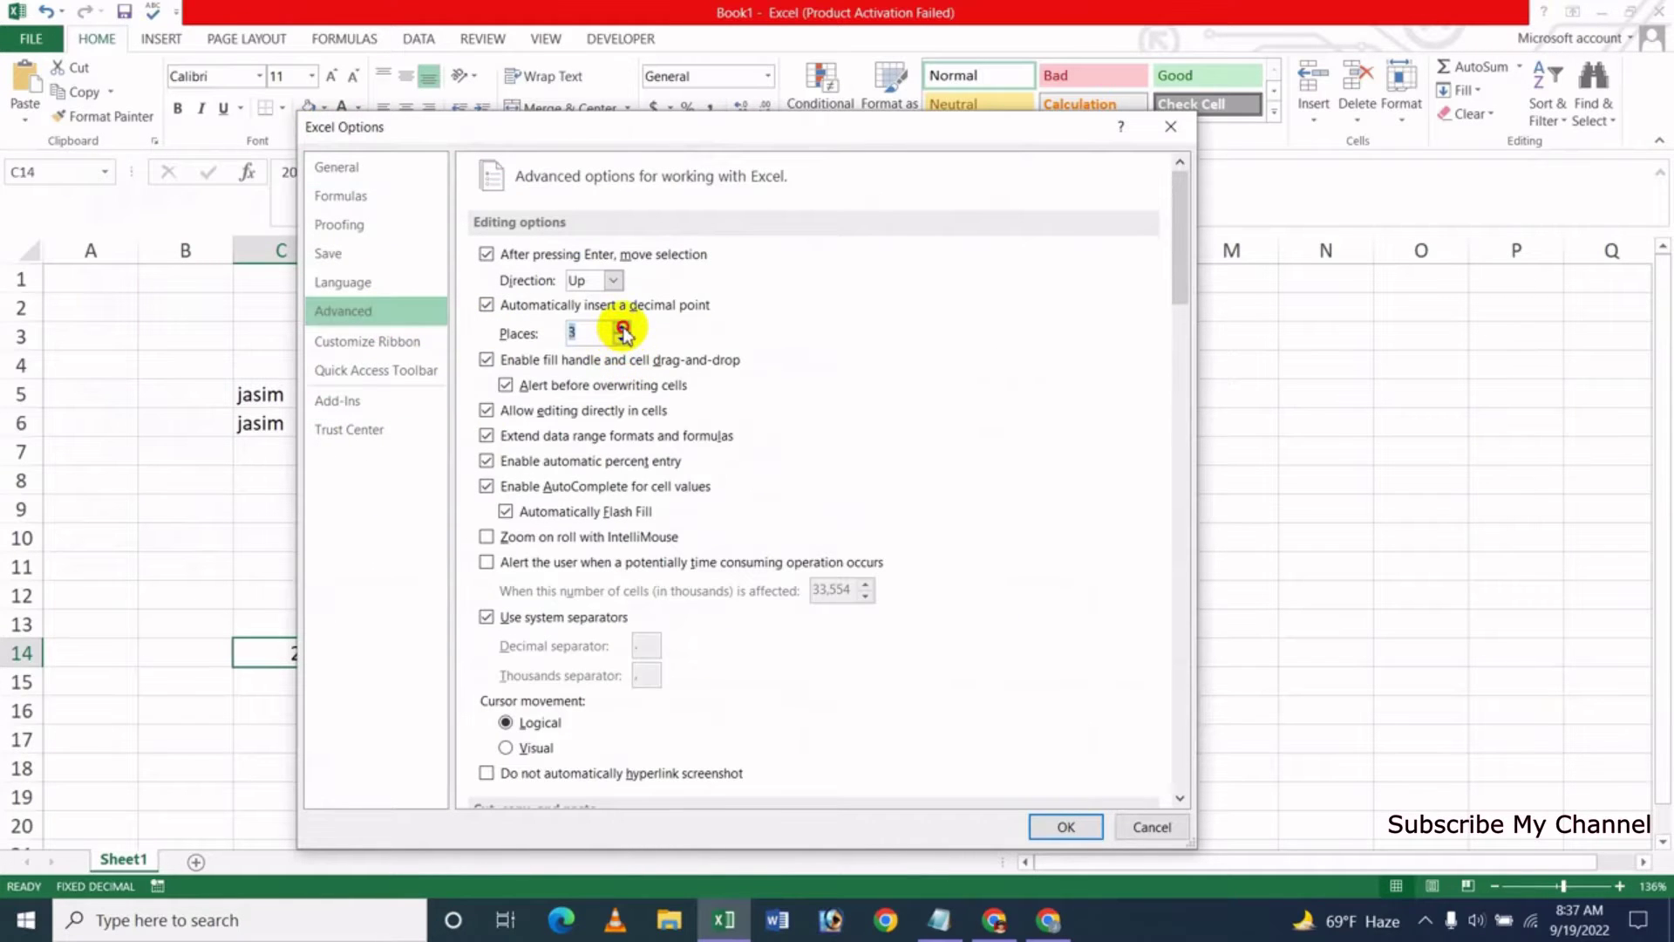
pyautogui.click(622, 327)
pyautogui.click(1050, 827)
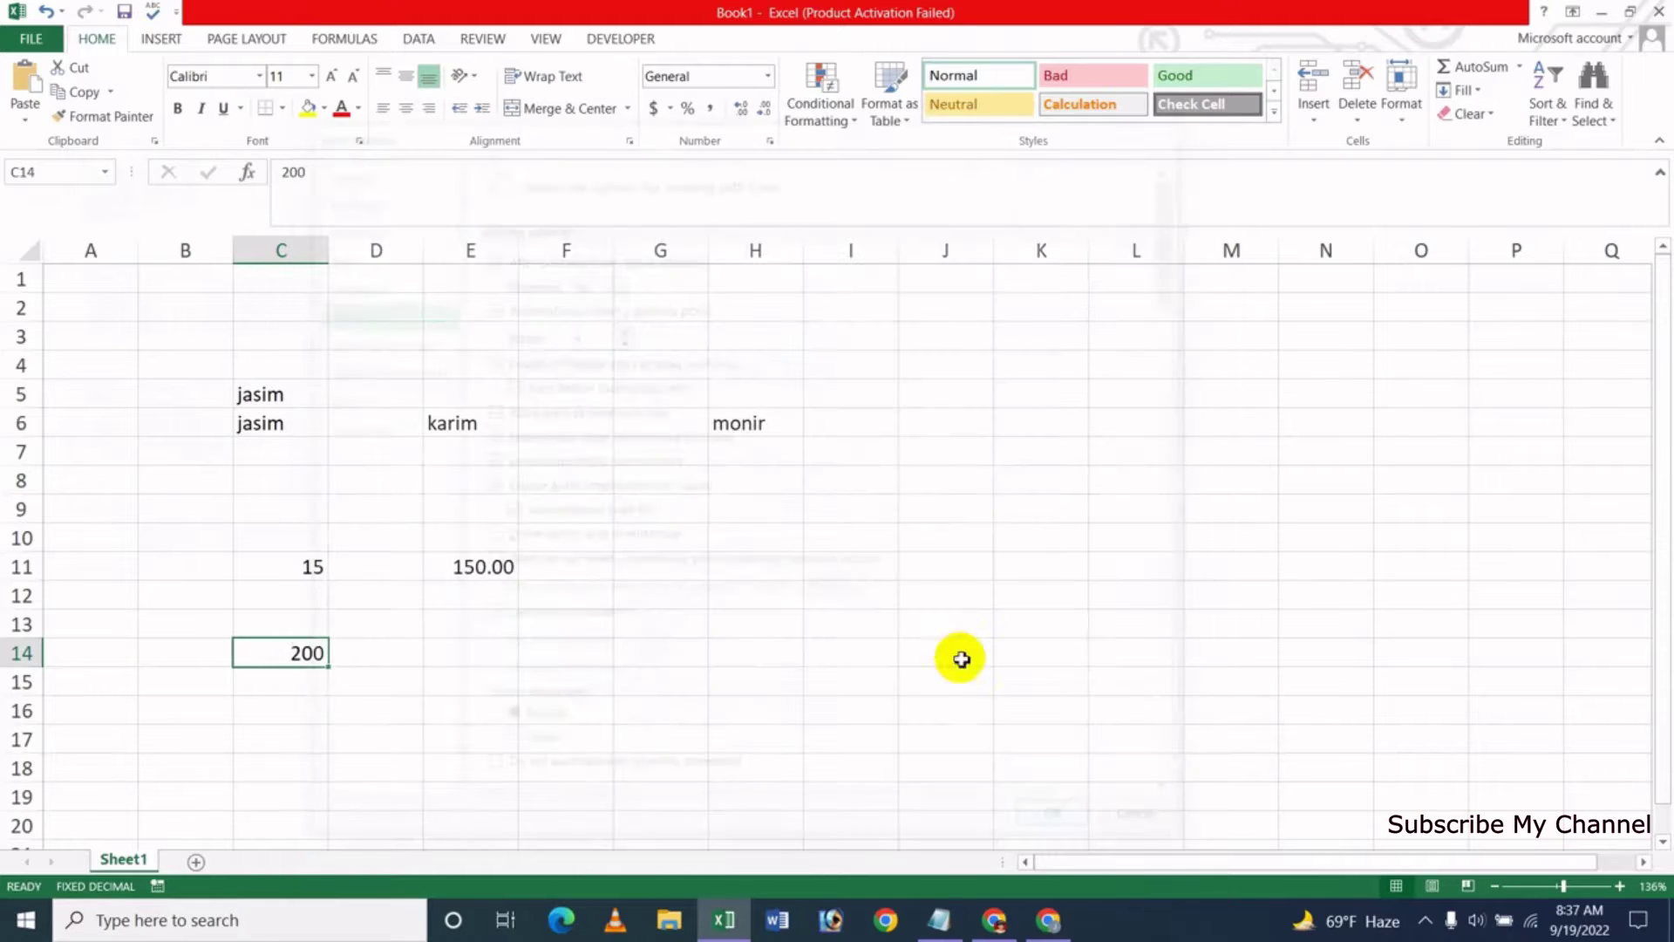
pyautogui.click(1070, 460)
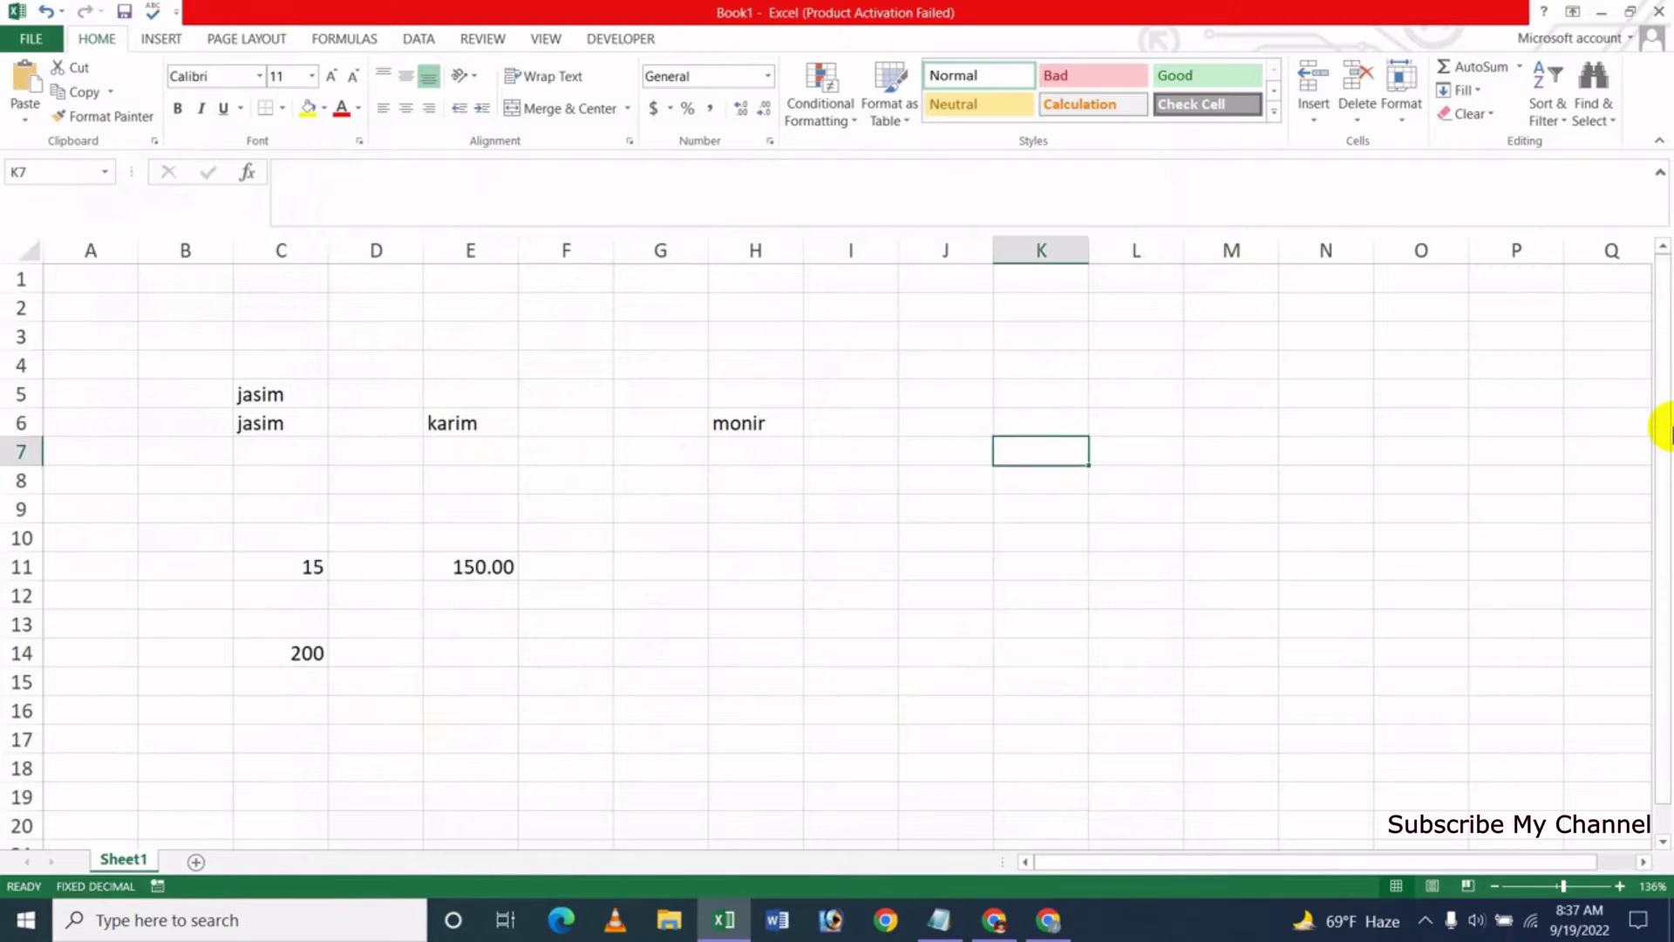
# Enter 4500000 in K7 so the 4-place fixed decimal shows it as 450
pyautogui.write('4500000')
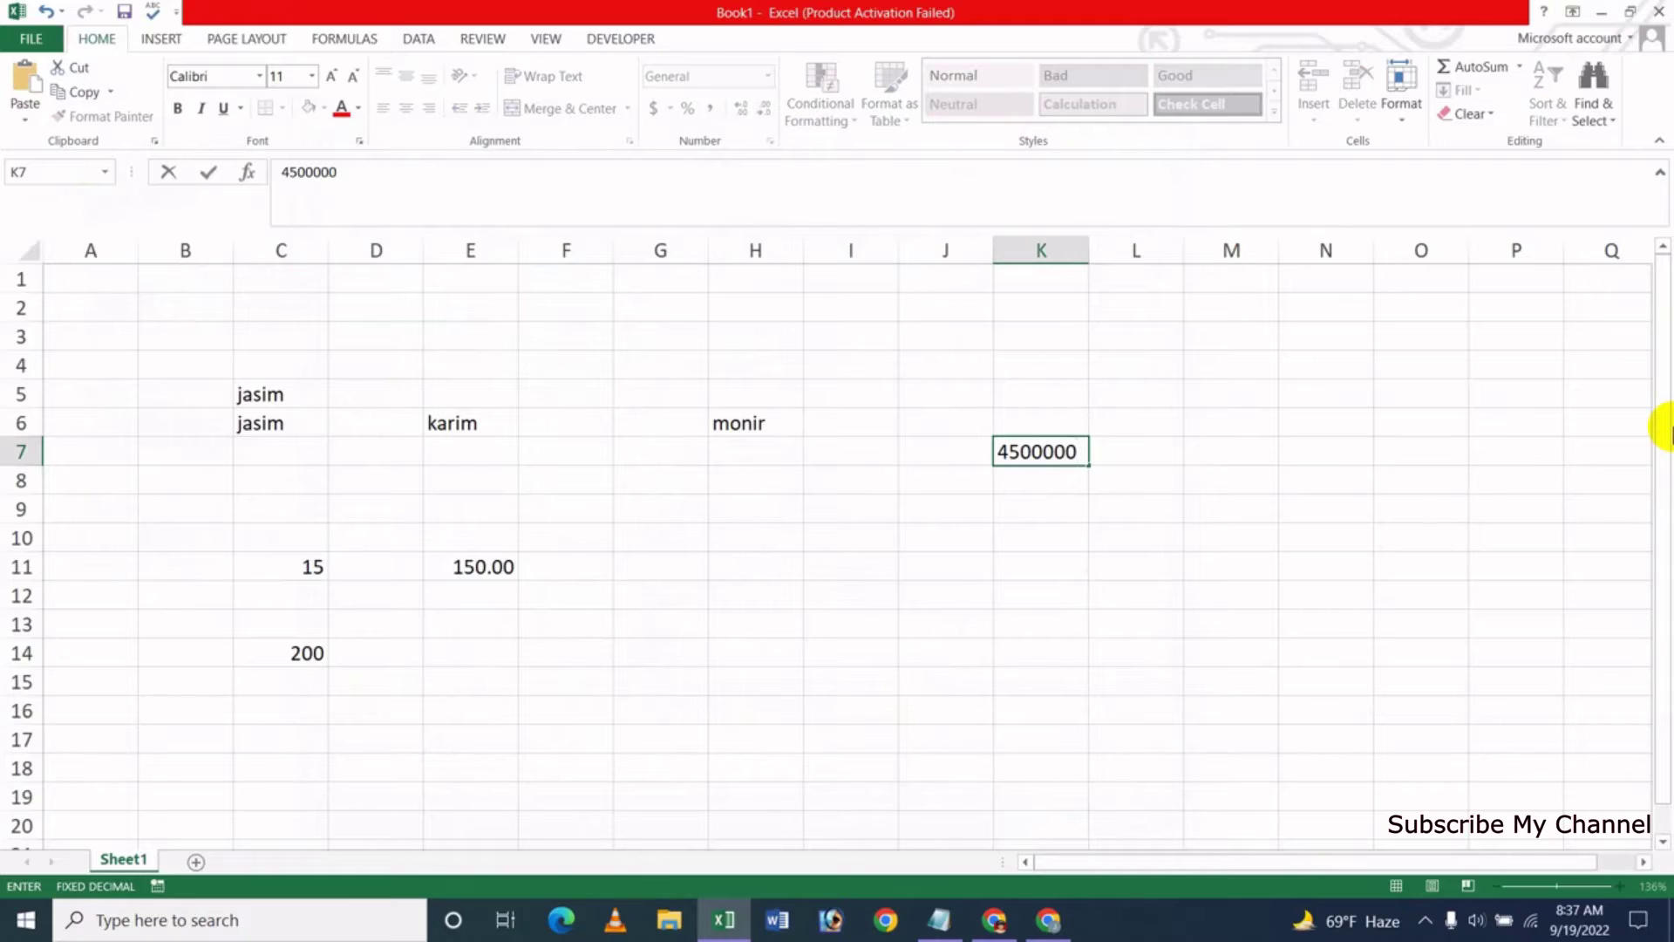
pyautogui.press('Up')
pyautogui.press('Down')
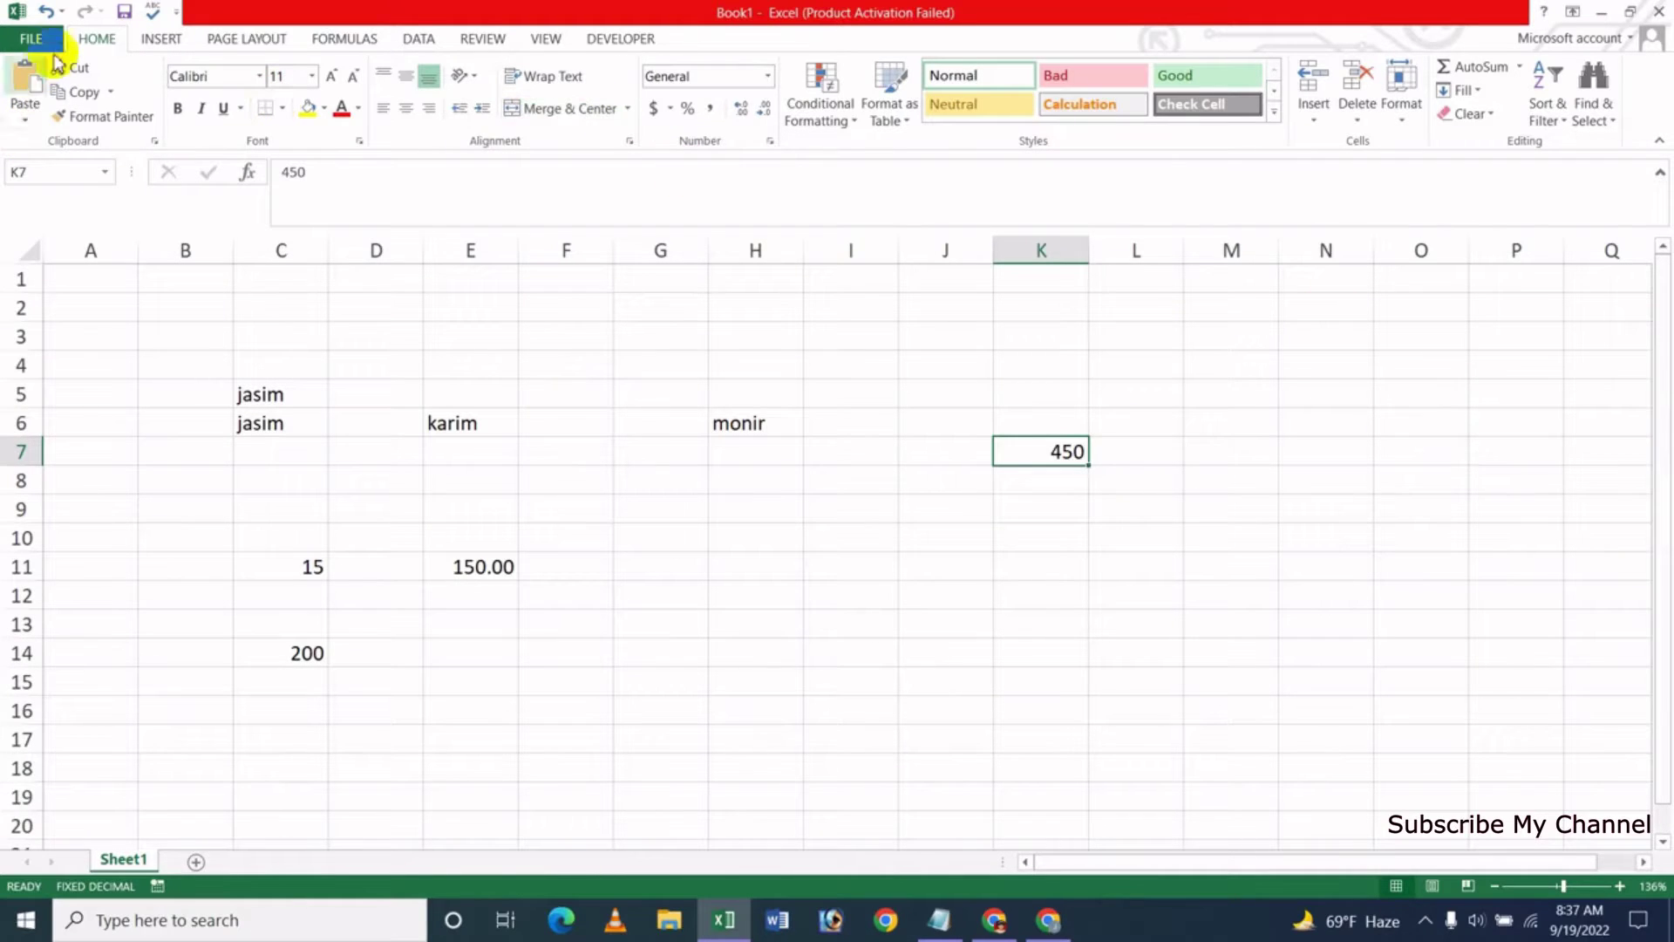
# Lower decimal places to 2 and untick automatic decimal insertion, then cancel the Options dialog
pyautogui.click(31, 39)
pyautogui.click(79, 475)
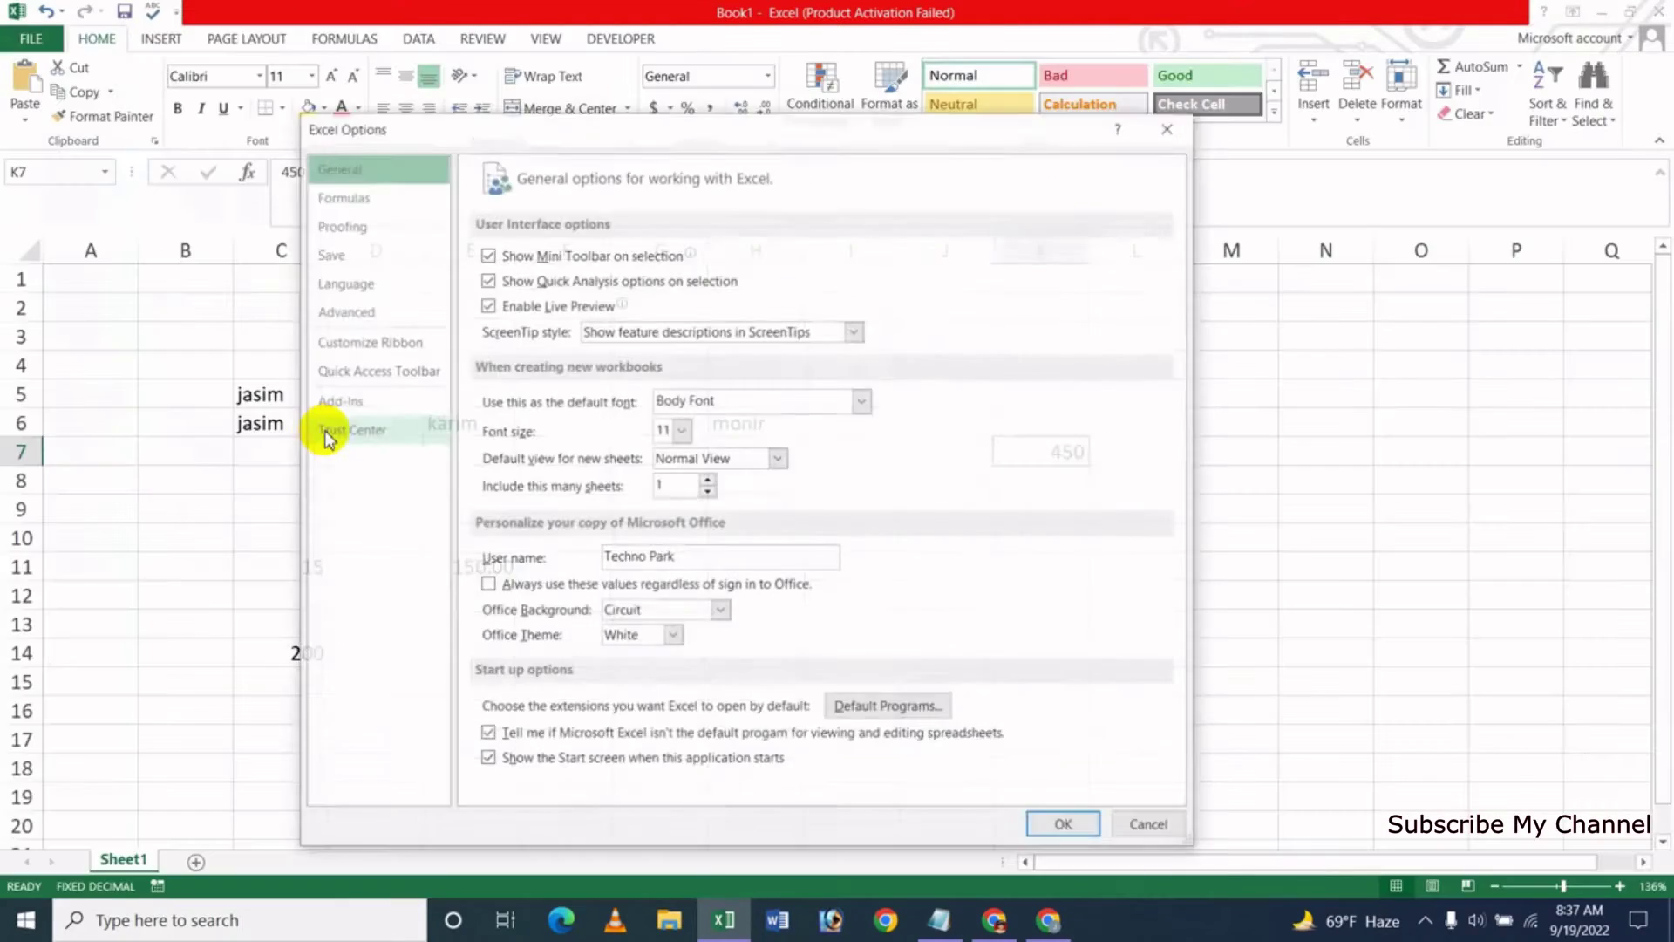
pyautogui.click(367, 312)
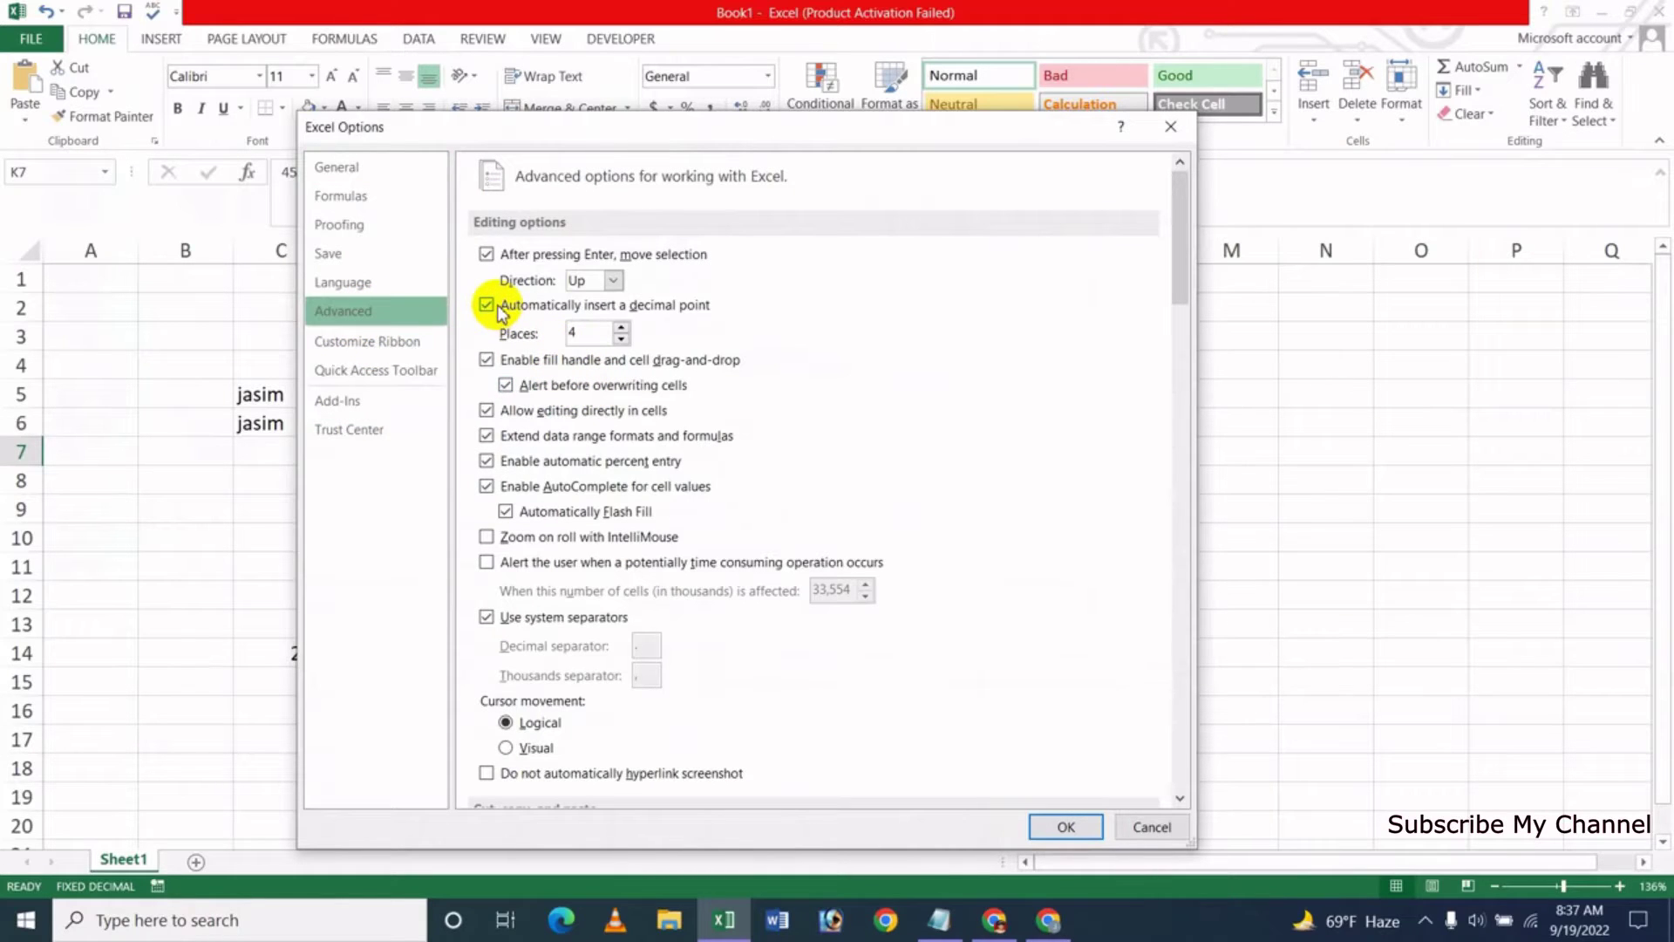
pyautogui.click(621, 338)
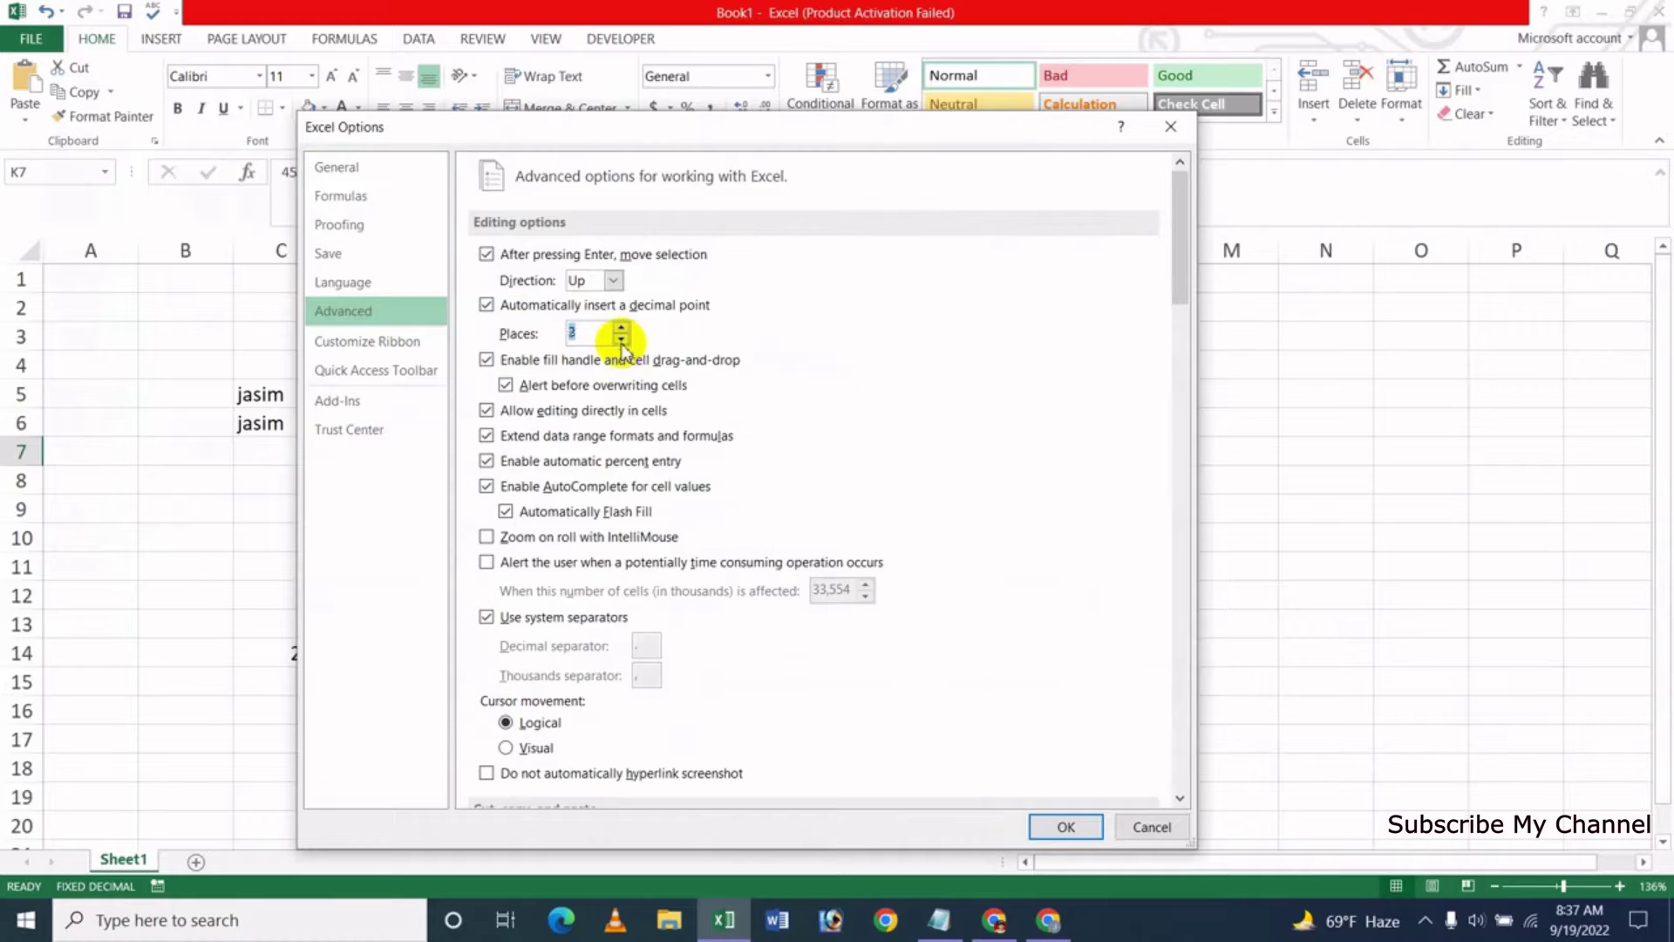
pyautogui.click(620, 338)
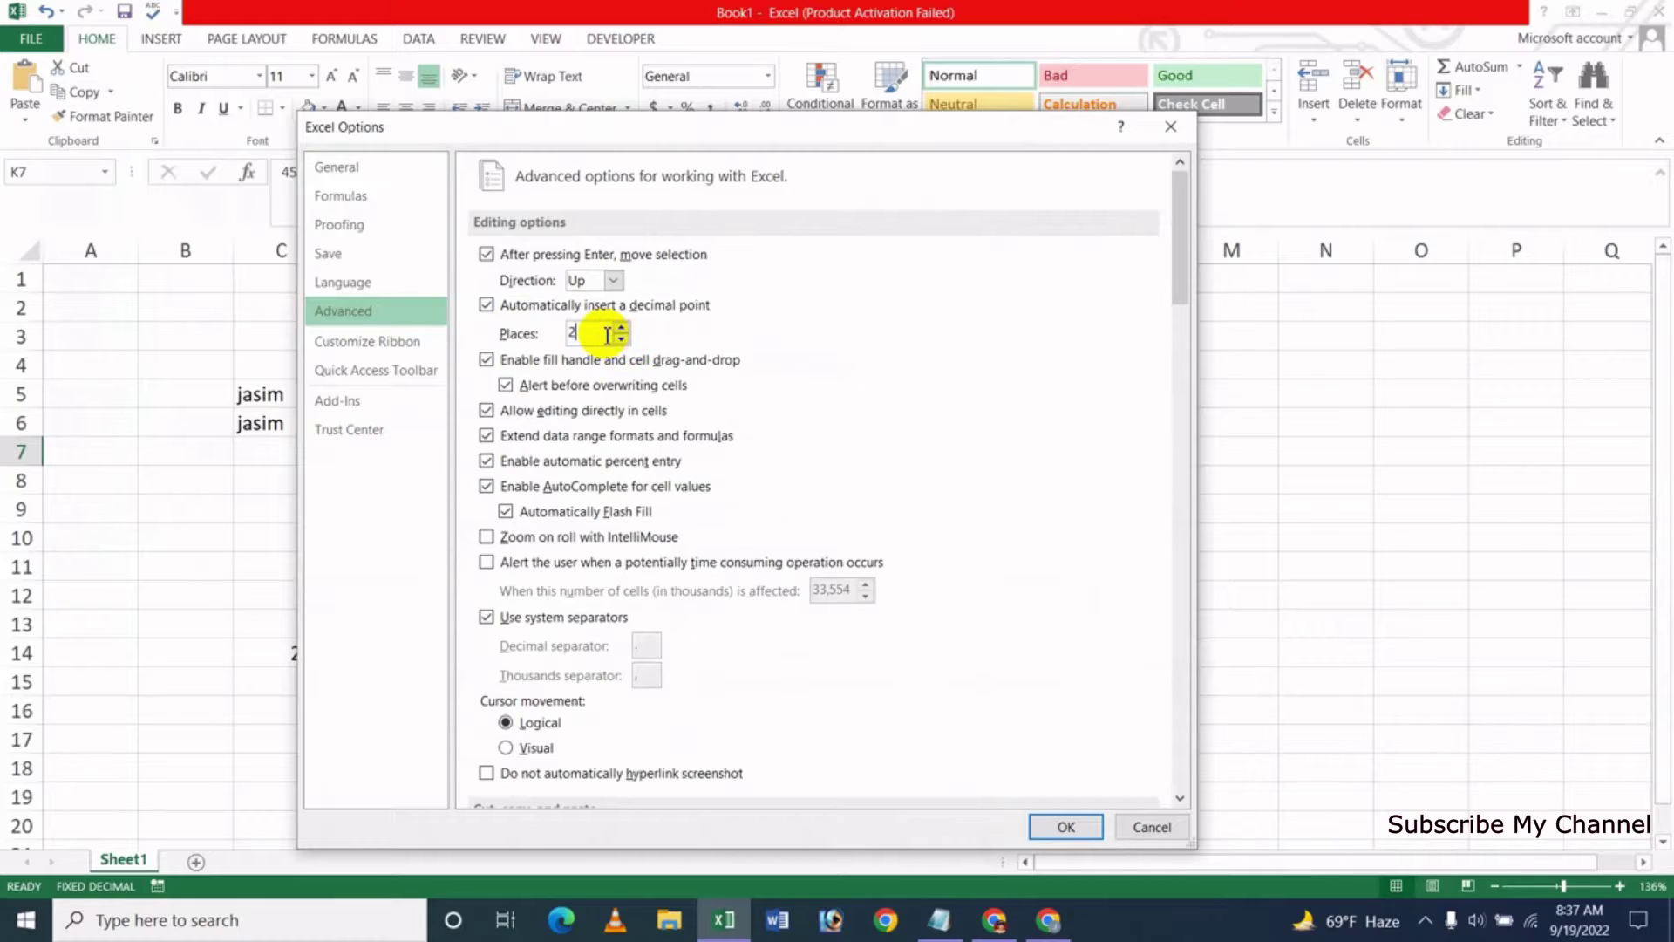
pyautogui.click(508, 310)
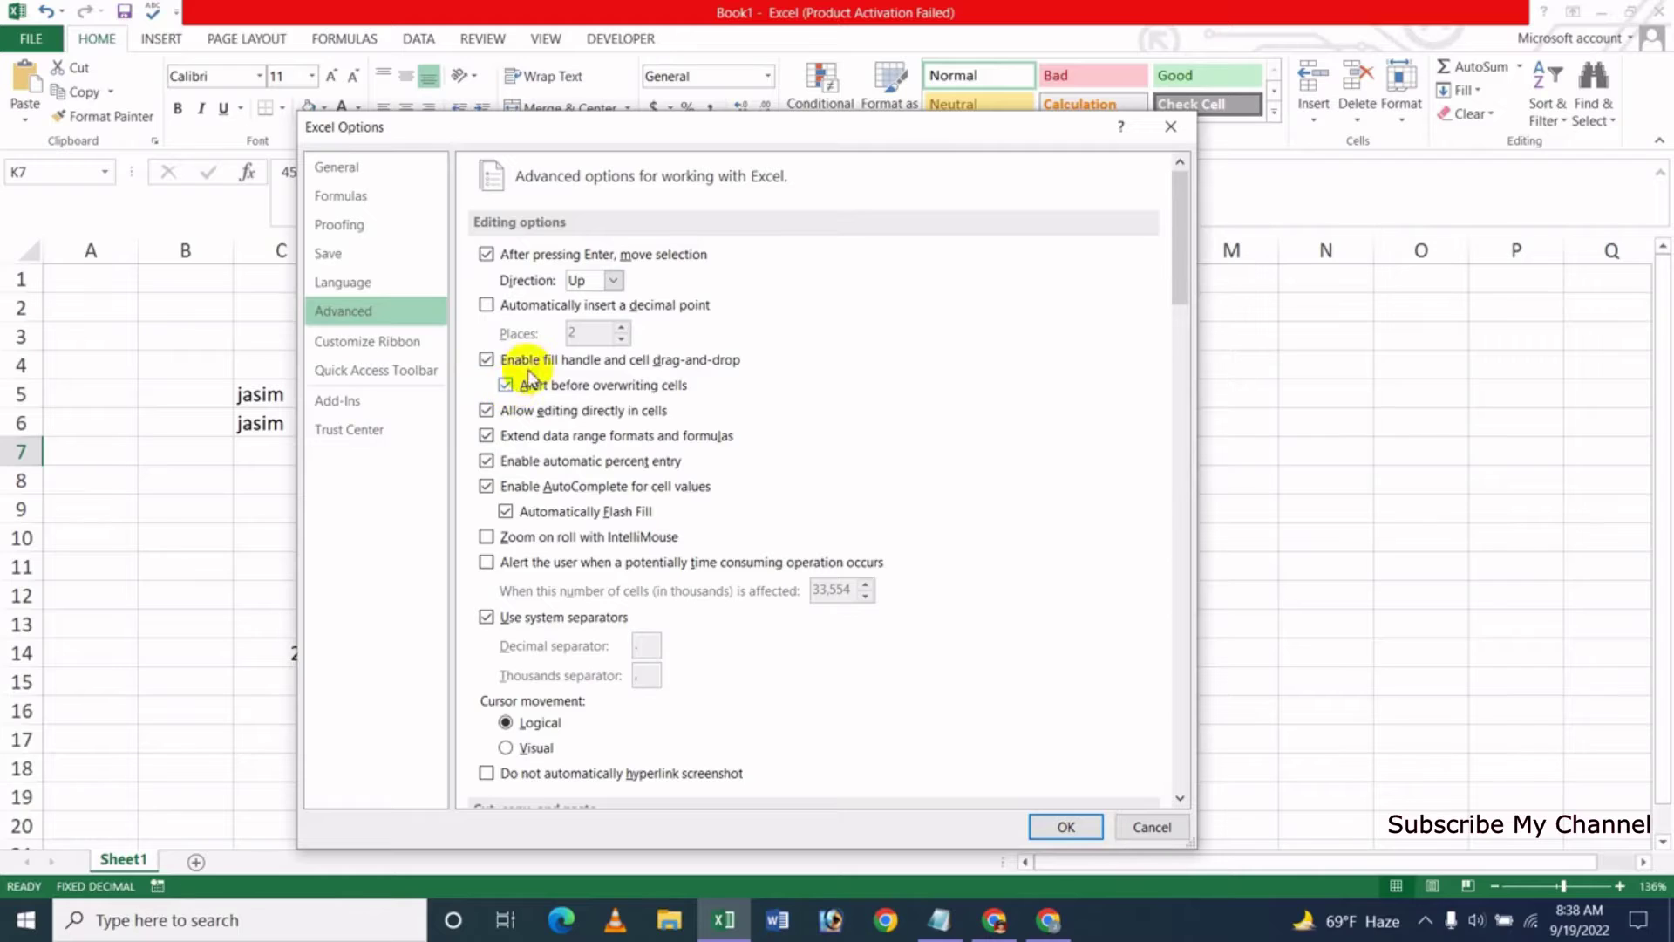
pyautogui.click(1155, 825)
# Clear all old entries from the used block of cells on the sheet
pyautogui.moveTo(201, 374); pyautogui.dragTo(1293, 770)
pyautogui.press('Delete')
pyautogui.click(288, 479)
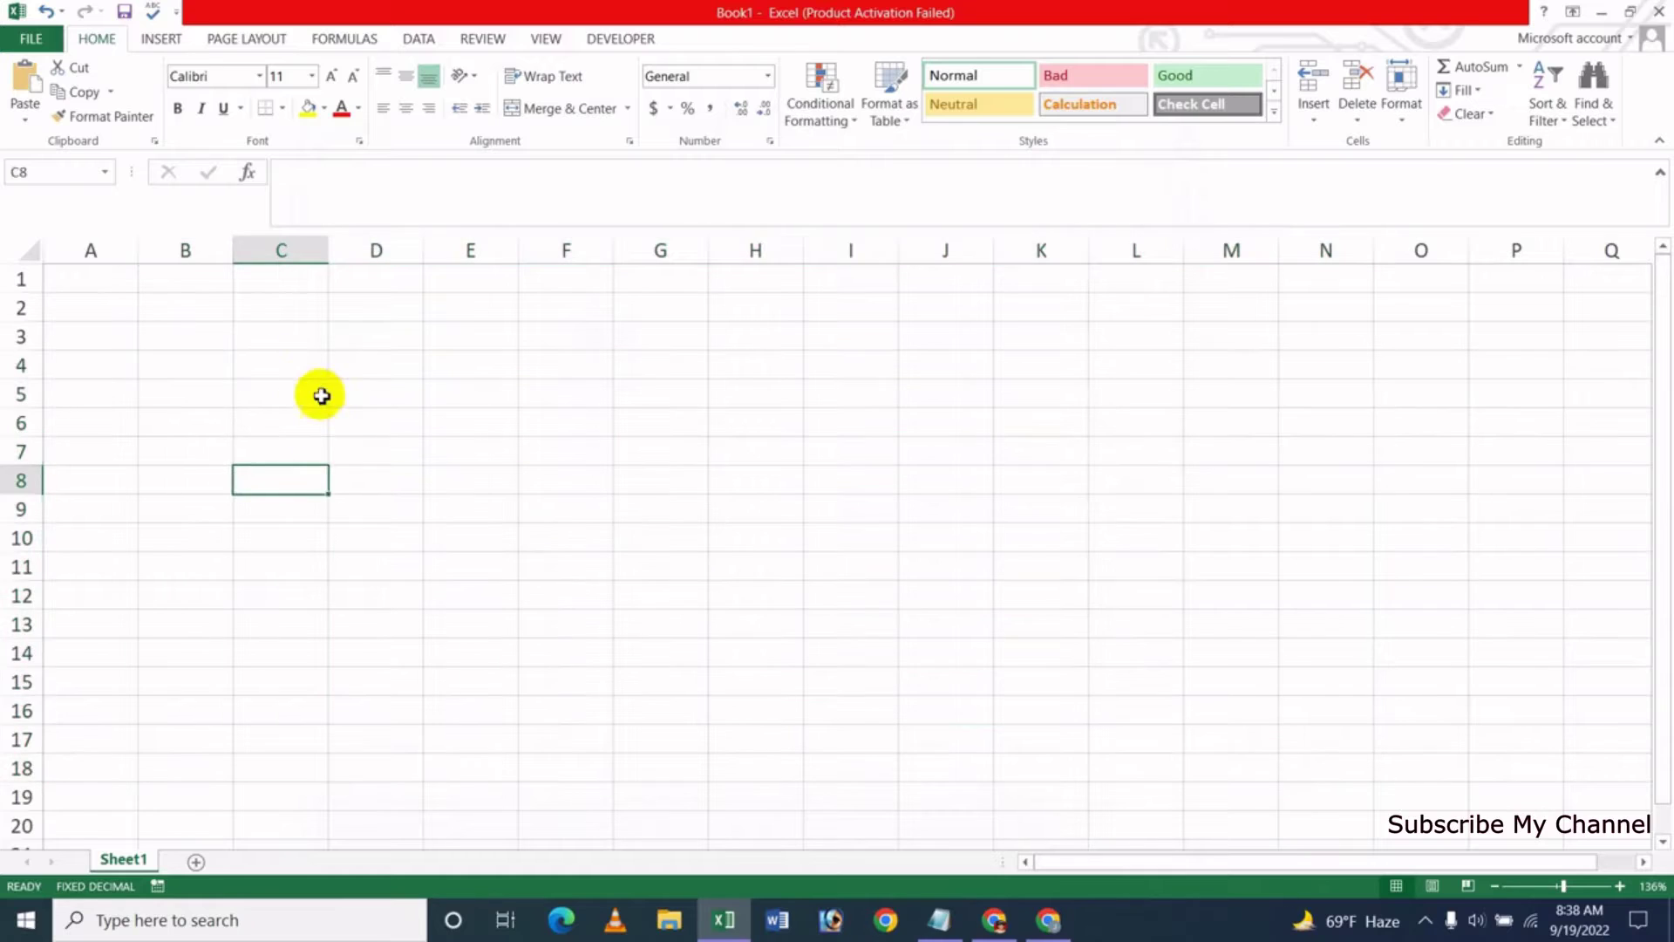
# Type a sample first name in C4 and a second name in C5
pyautogui.press('Up')
pyautogui.press('Up')
pyautogui.press('Up')
pyautogui.press('Up')
pyautogui.write('ja')
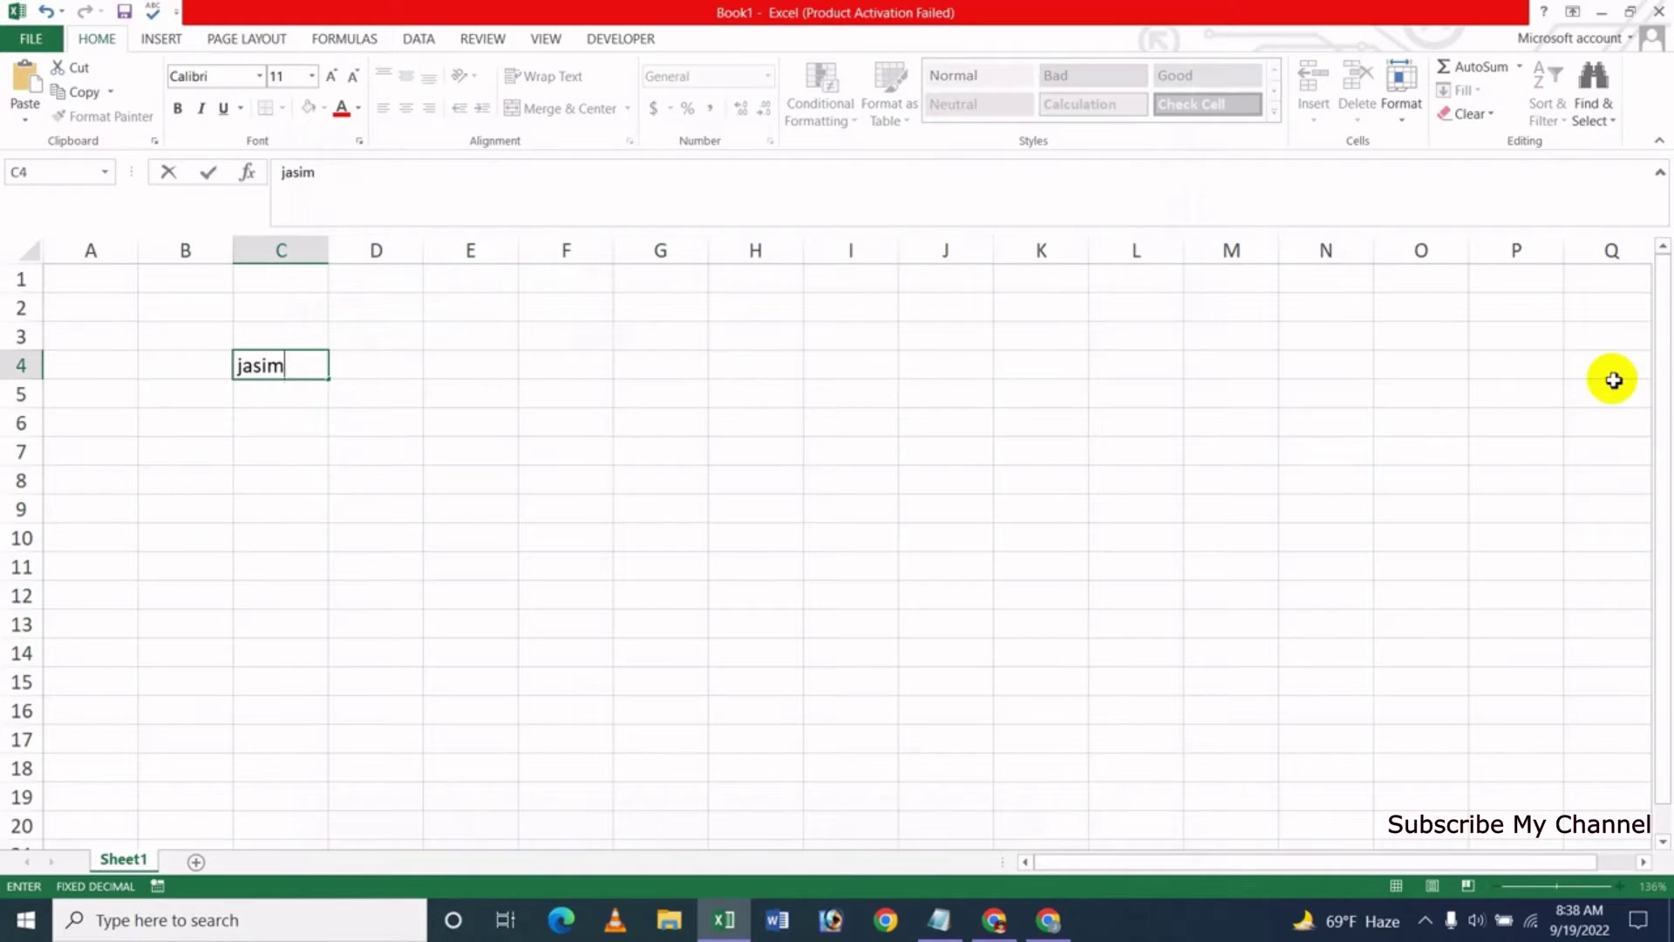
pyautogui.press('Up')
pyautogui.press('Down')
pyautogui.press('Down')
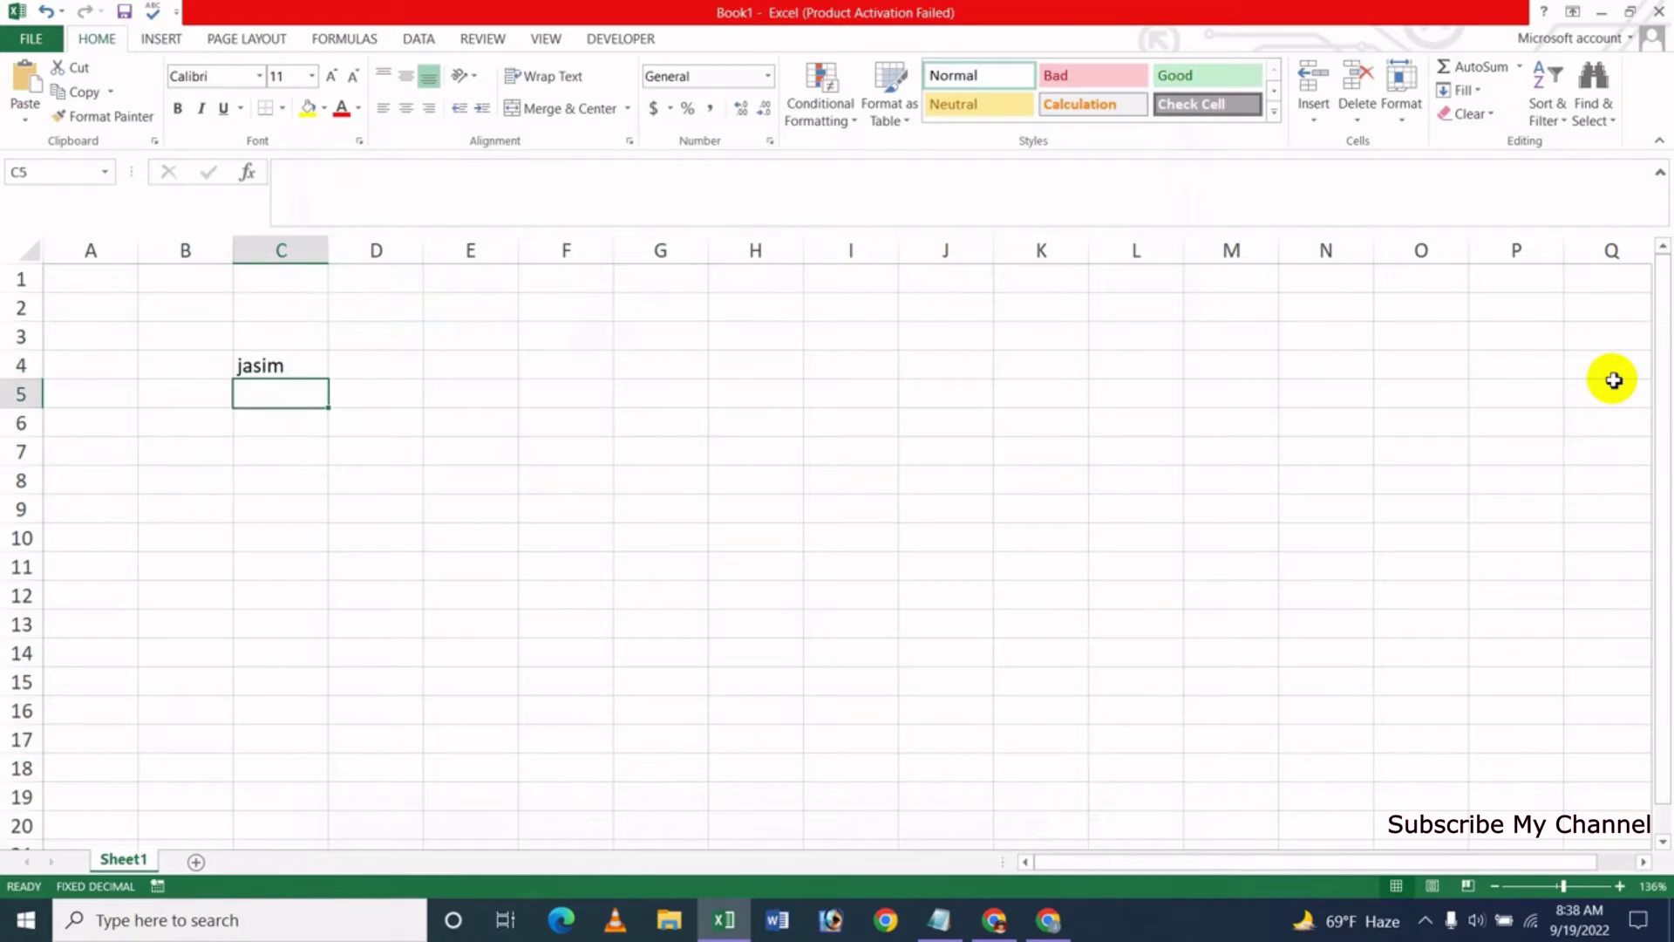
pyautogui.write('karim')
pyautogui.press('Up')
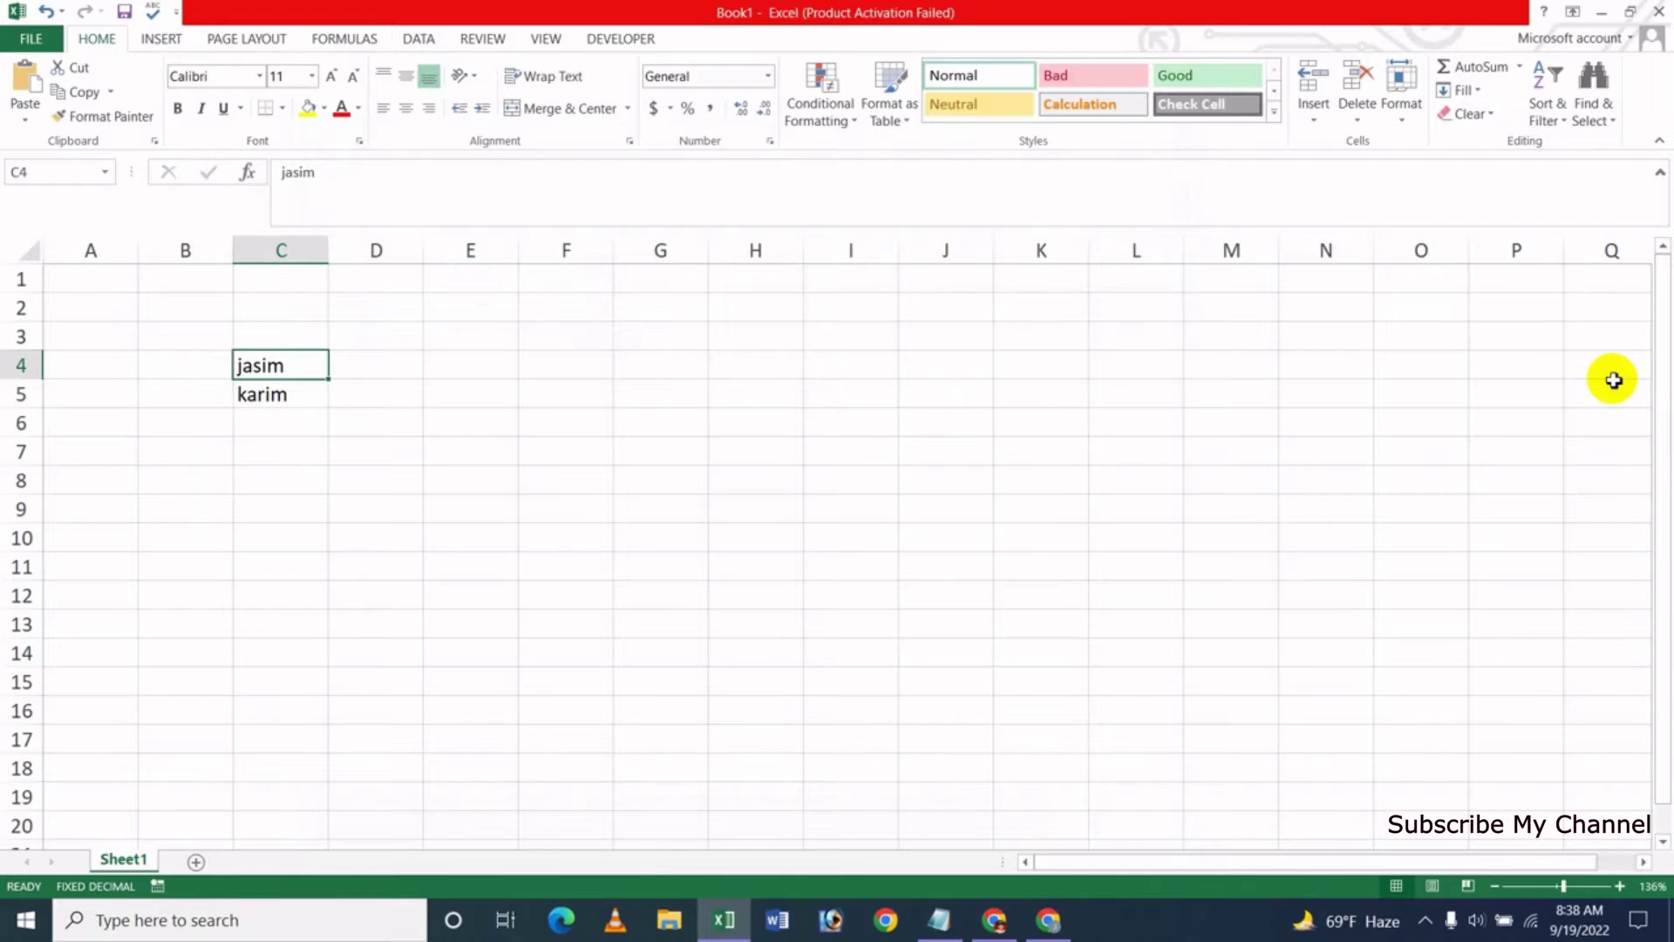
pyautogui.press('Down')
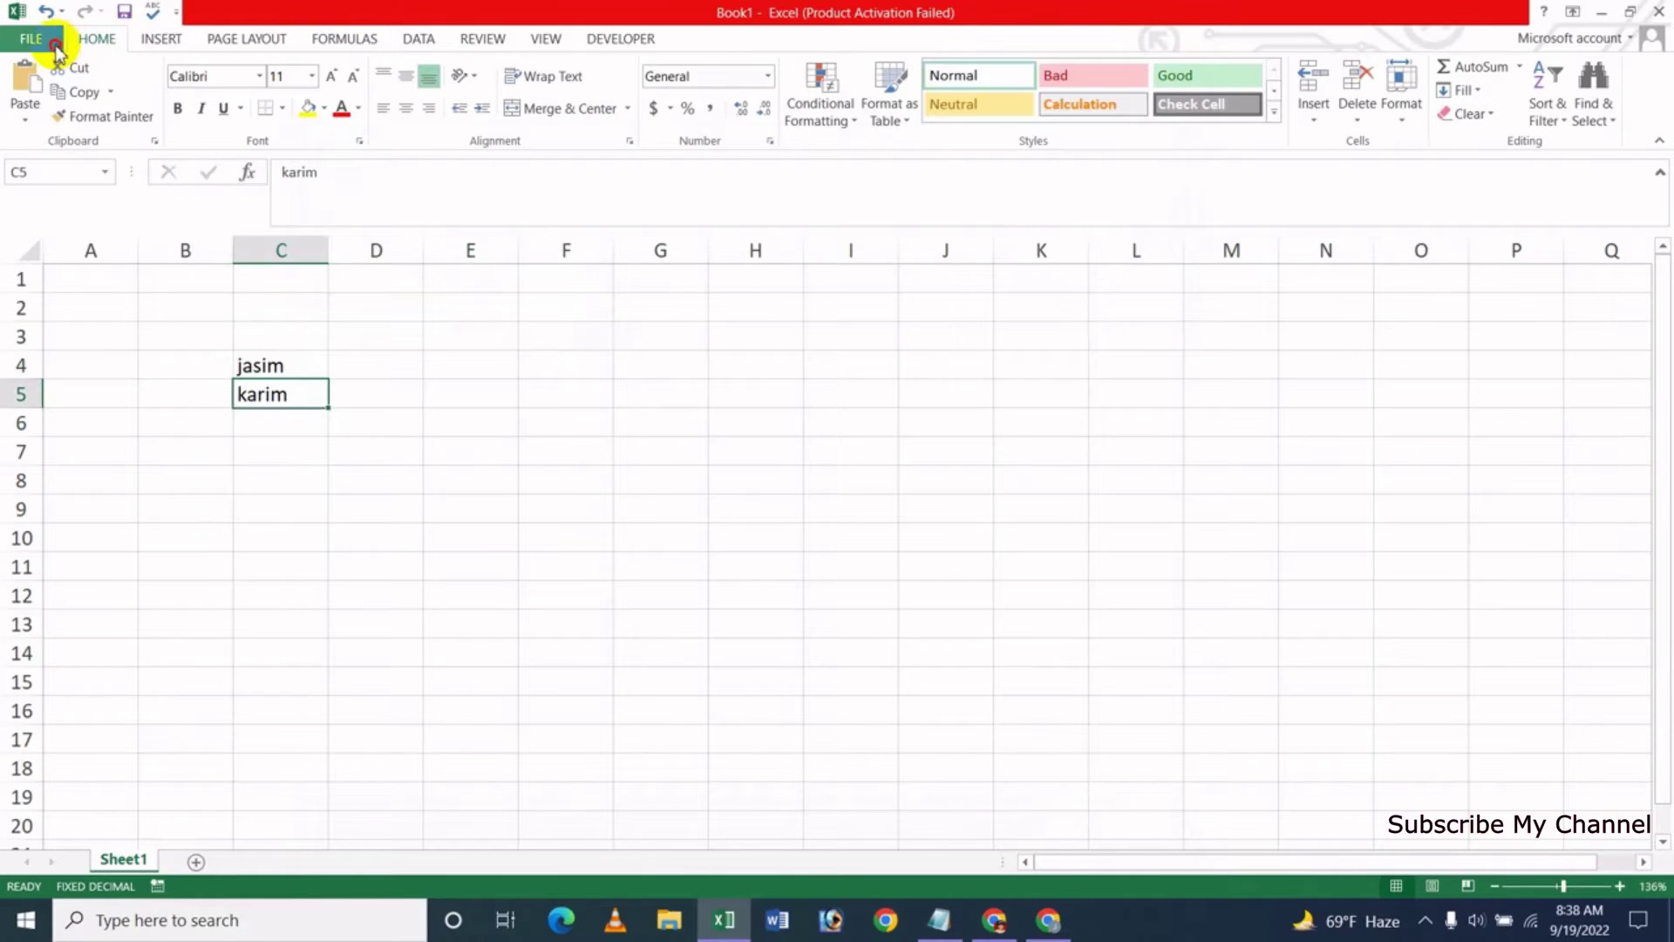
pyautogui.click(32, 38)
# Set the after-Enter selection direction to Down in Advanced options and apply it
pyautogui.click(46, 472)
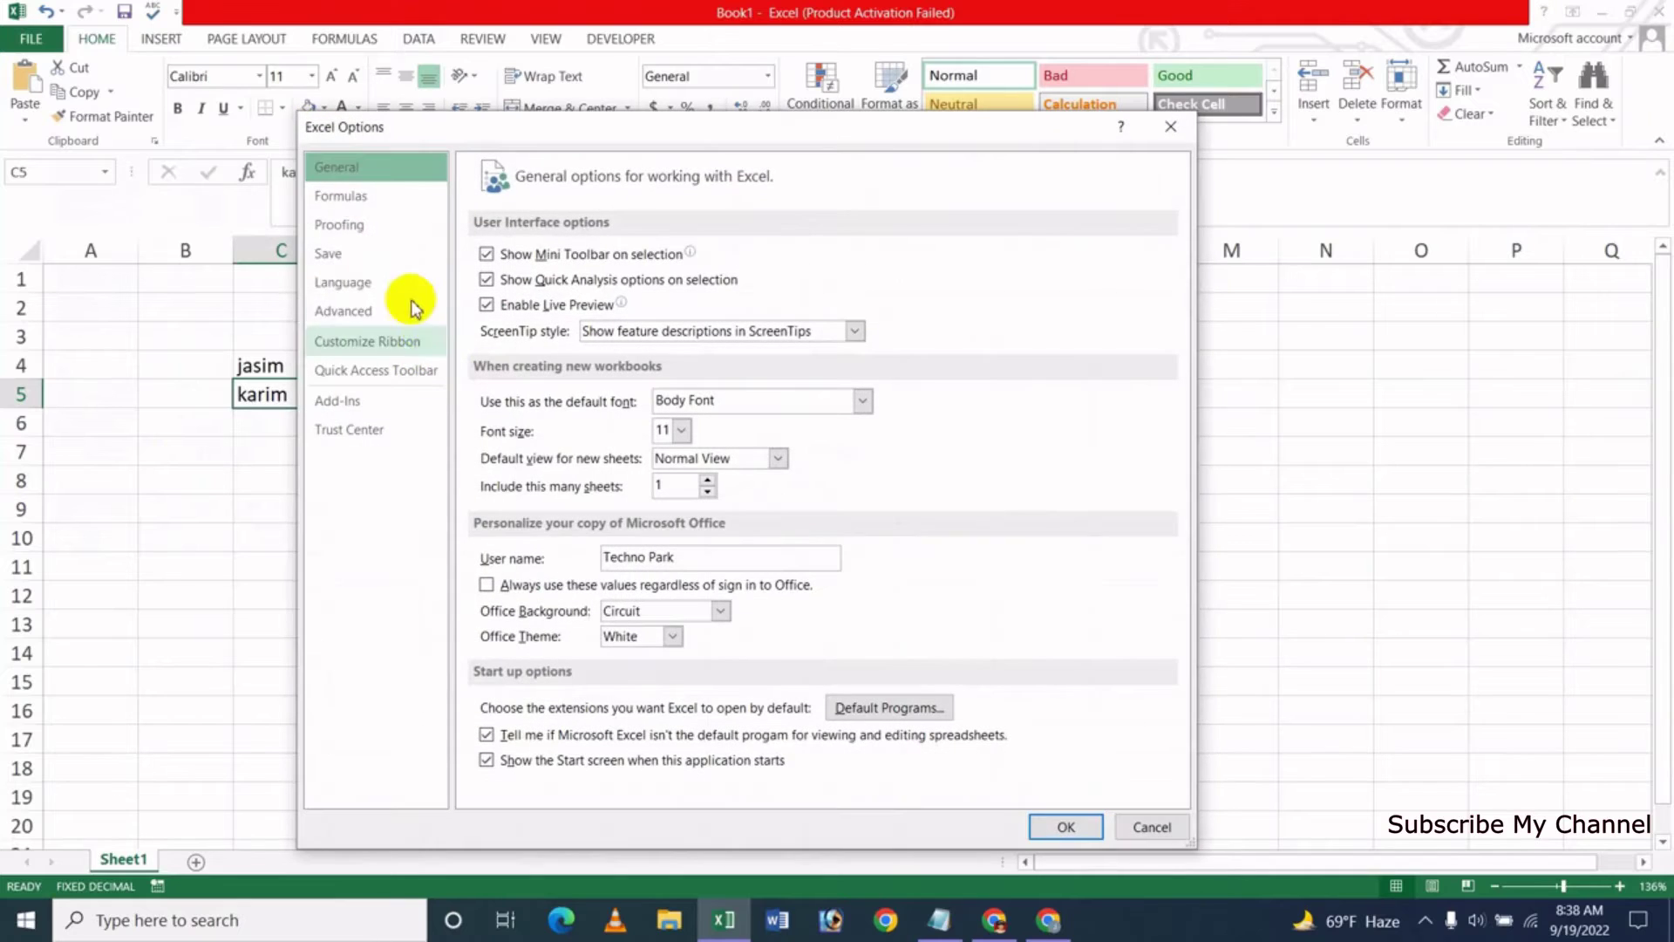
pyautogui.click(362, 321)
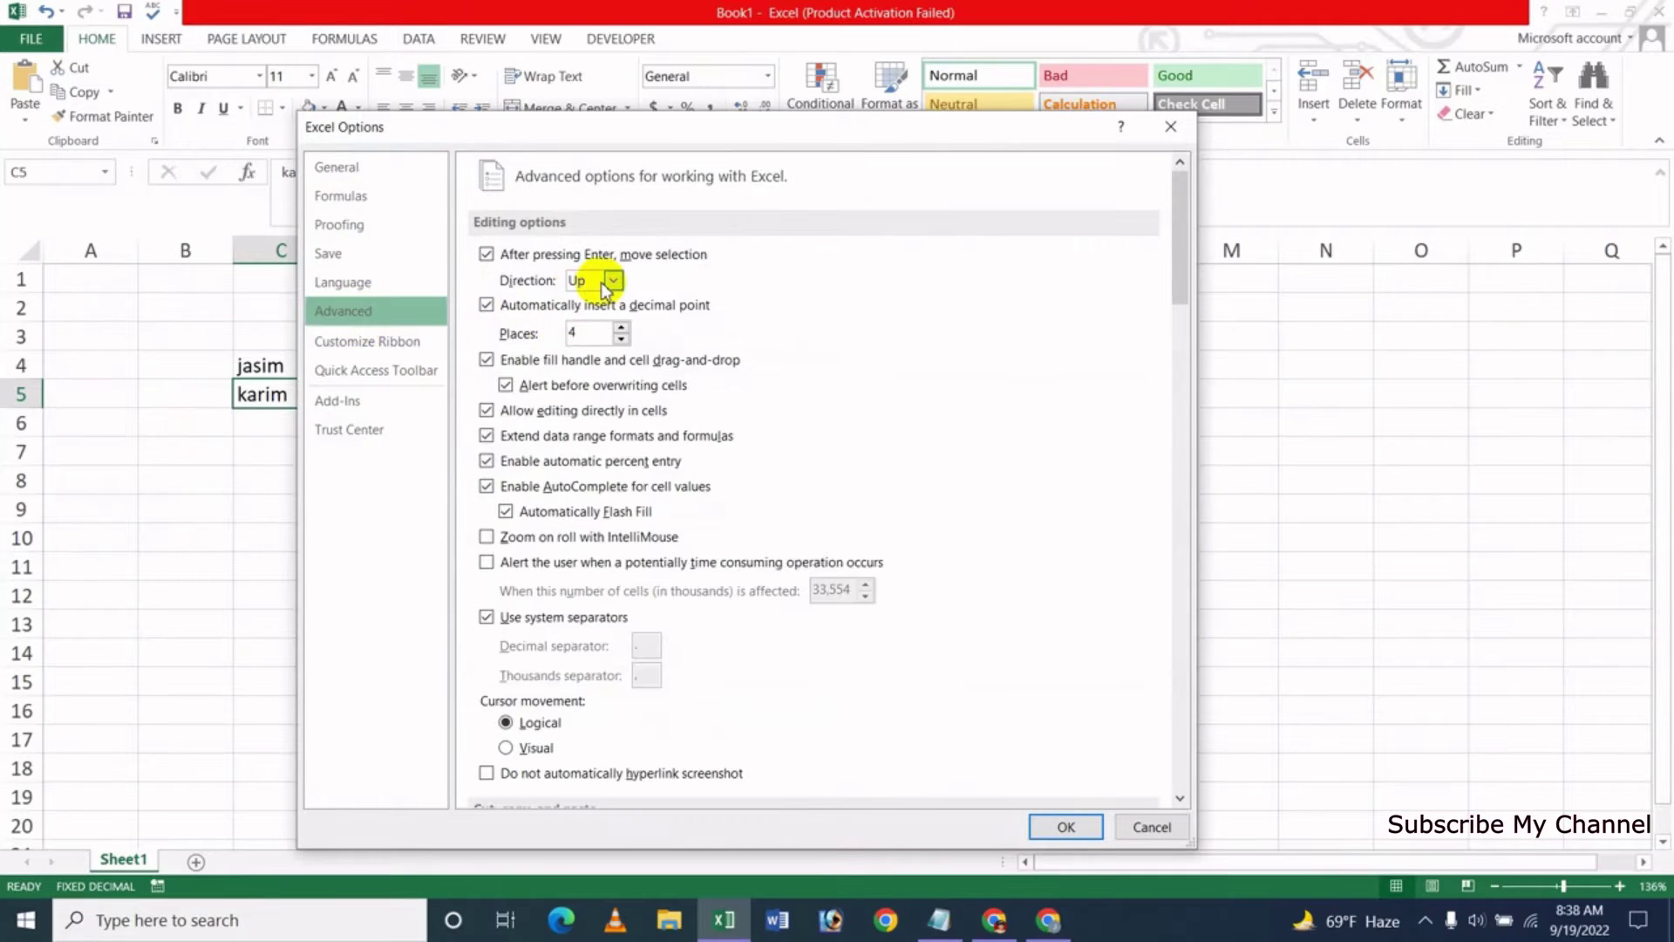
pyautogui.click(602, 279)
pyautogui.click(592, 307)
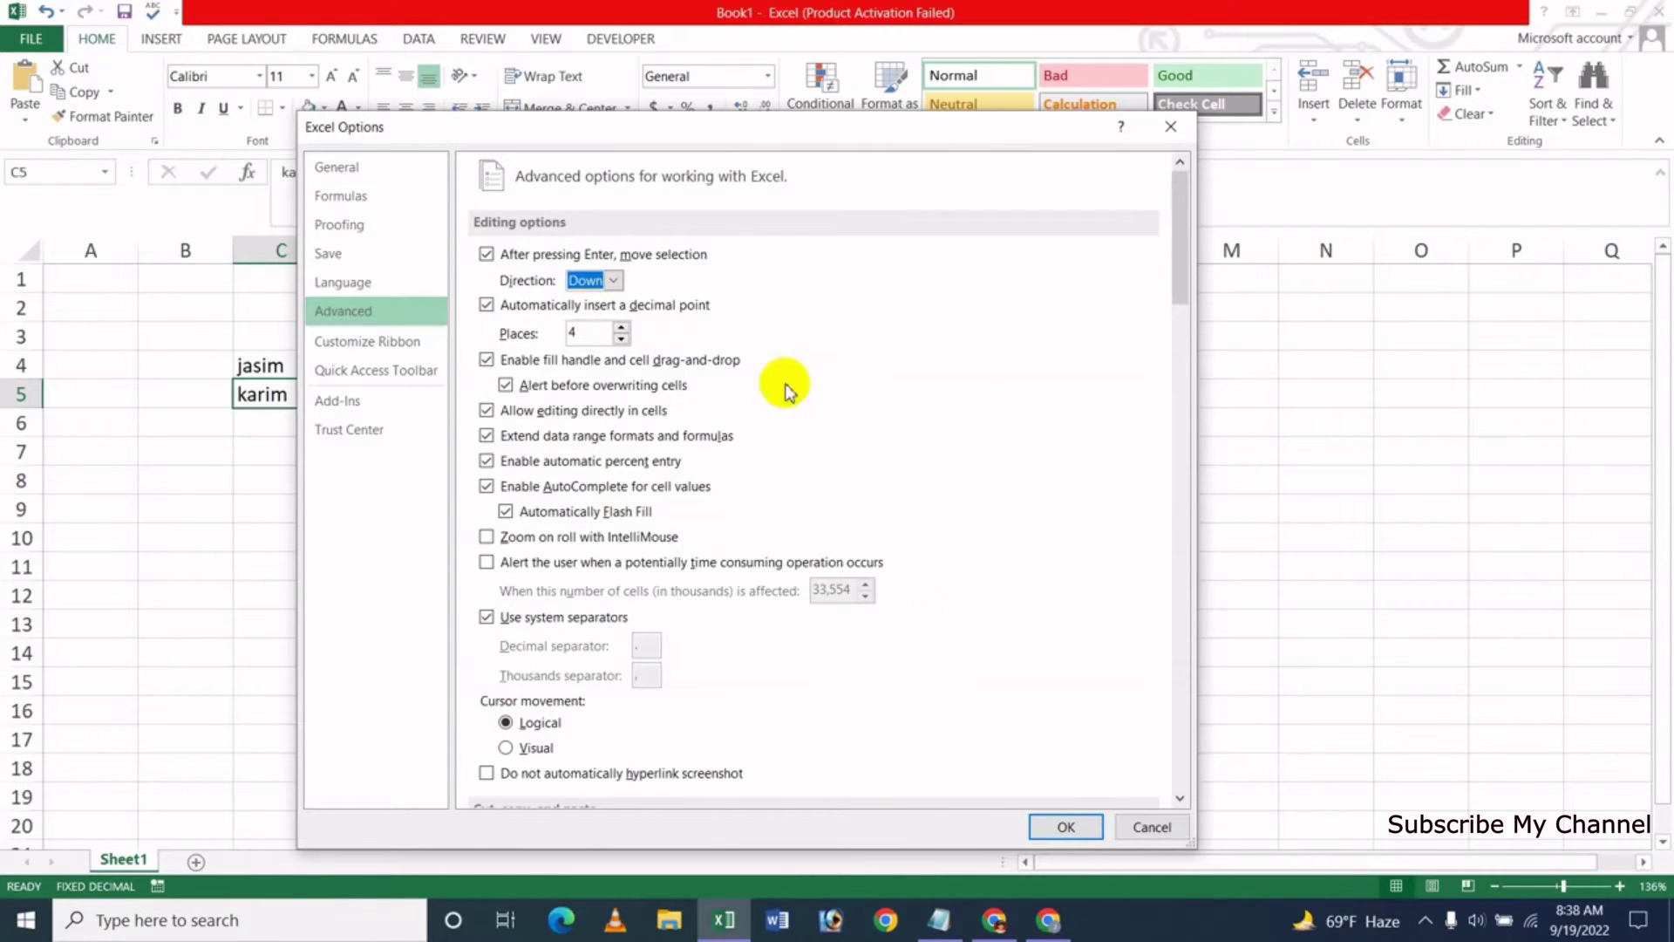
pyautogui.click(1069, 831)
# Check the entries by selecting C4, C5, empty C6, and C4 again
pyautogui.click(317, 429)
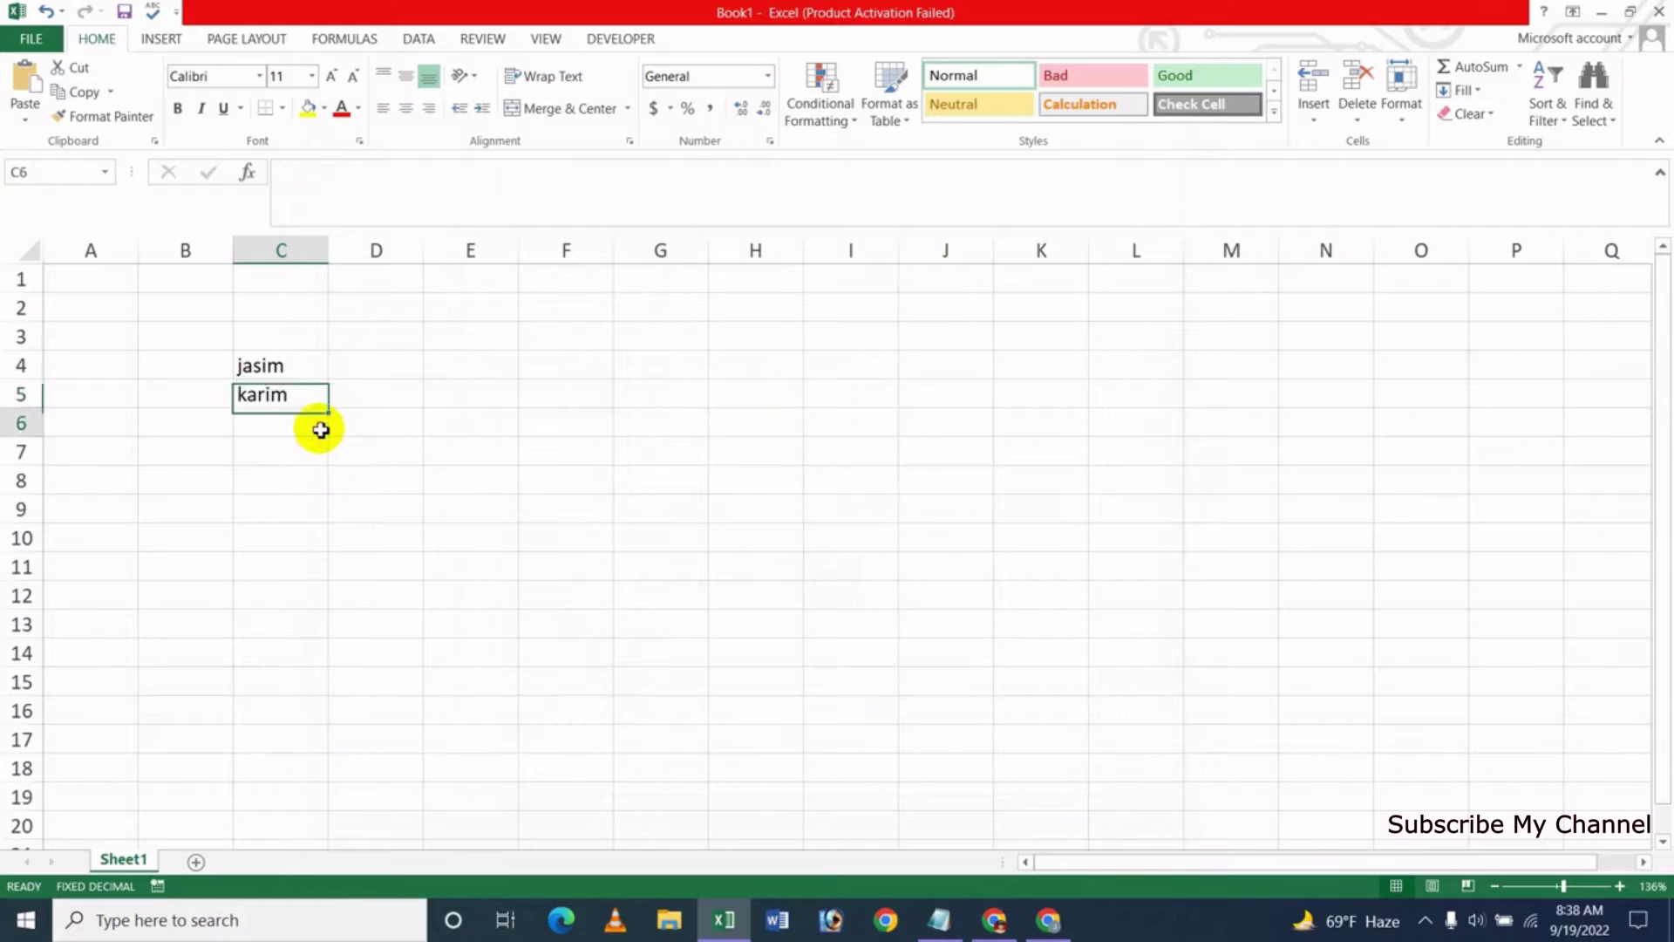
pyautogui.click(304, 374)
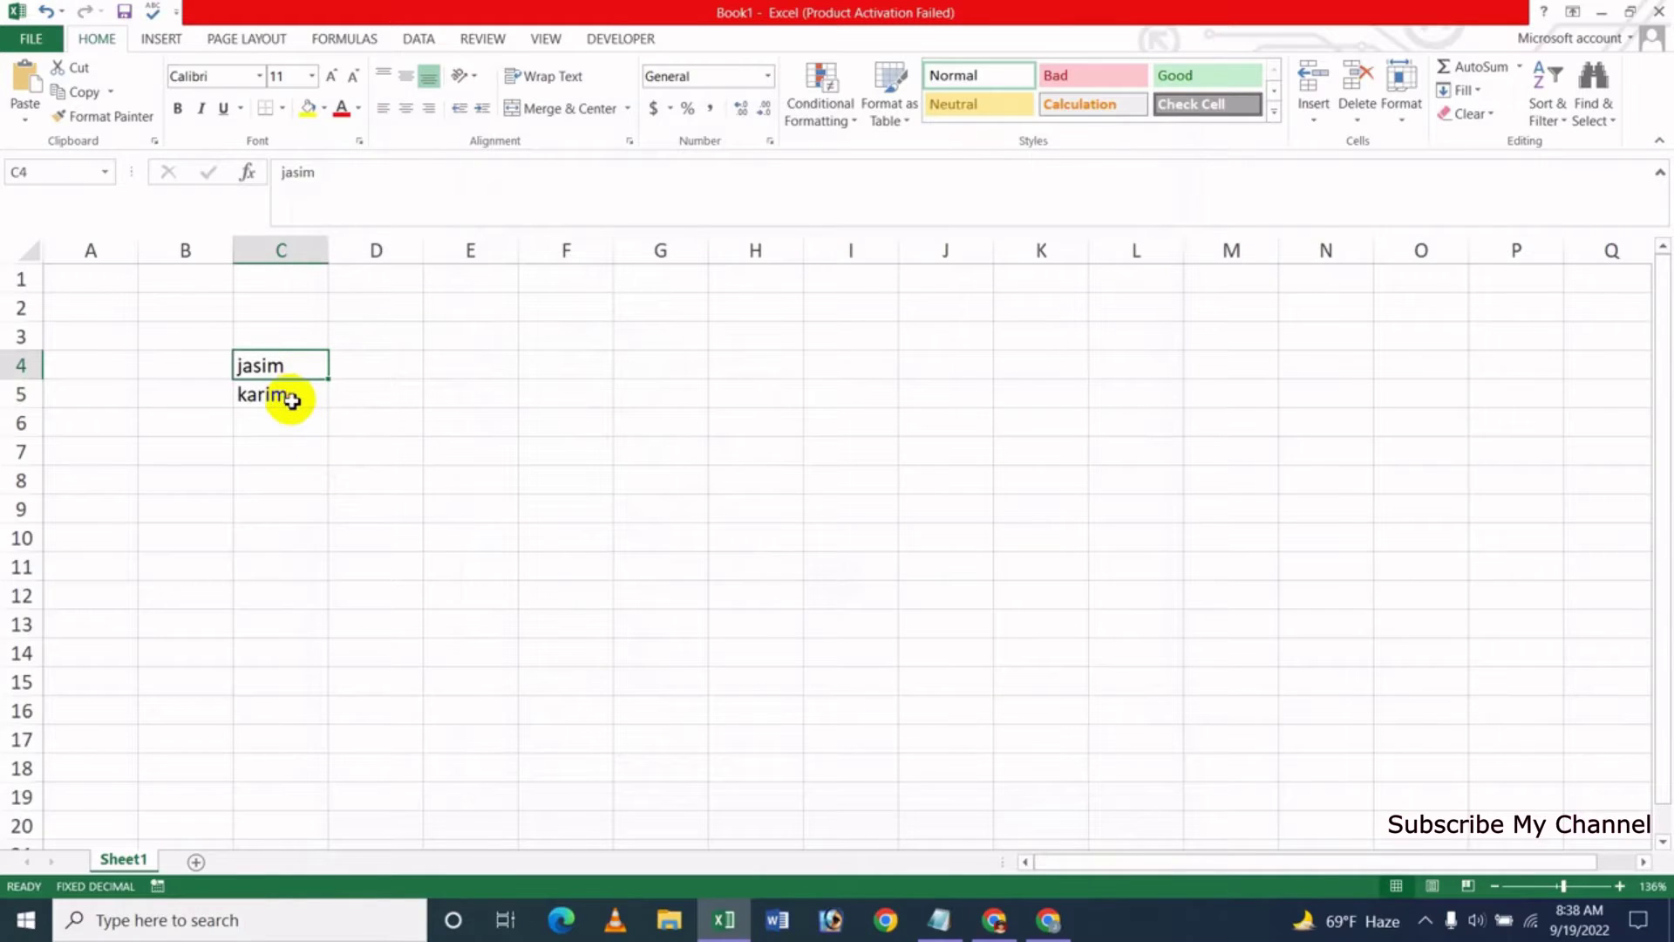
pyautogui.click(293, 403)
pyautogui.click(287, 426)
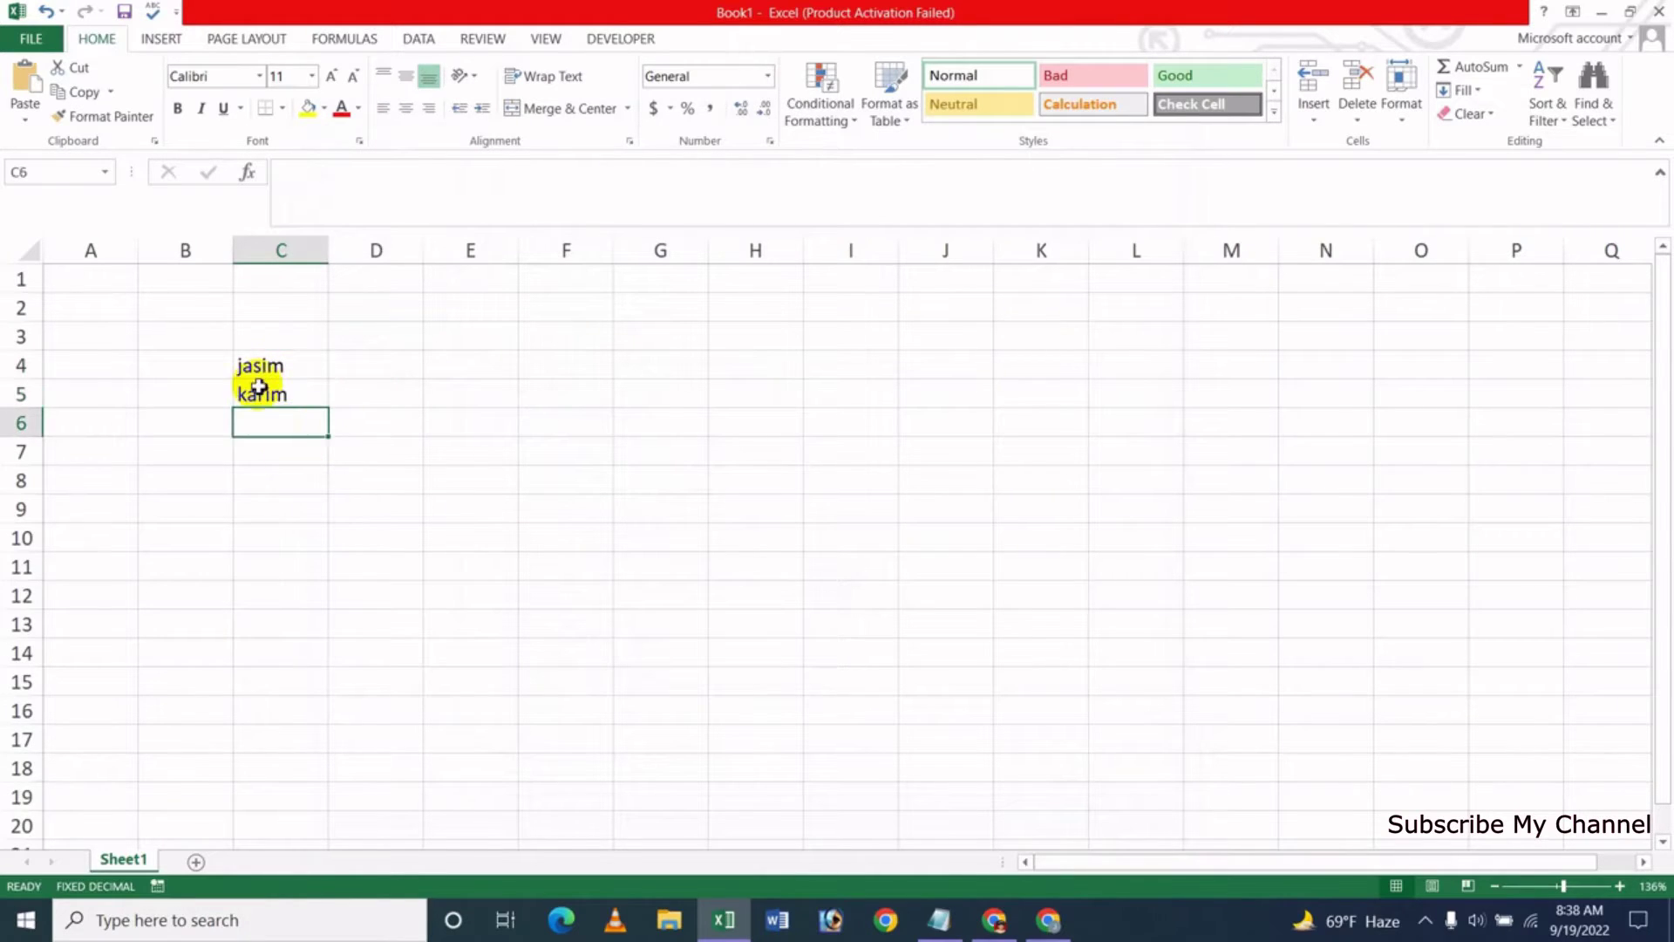
pyautogui.click(291, 365)
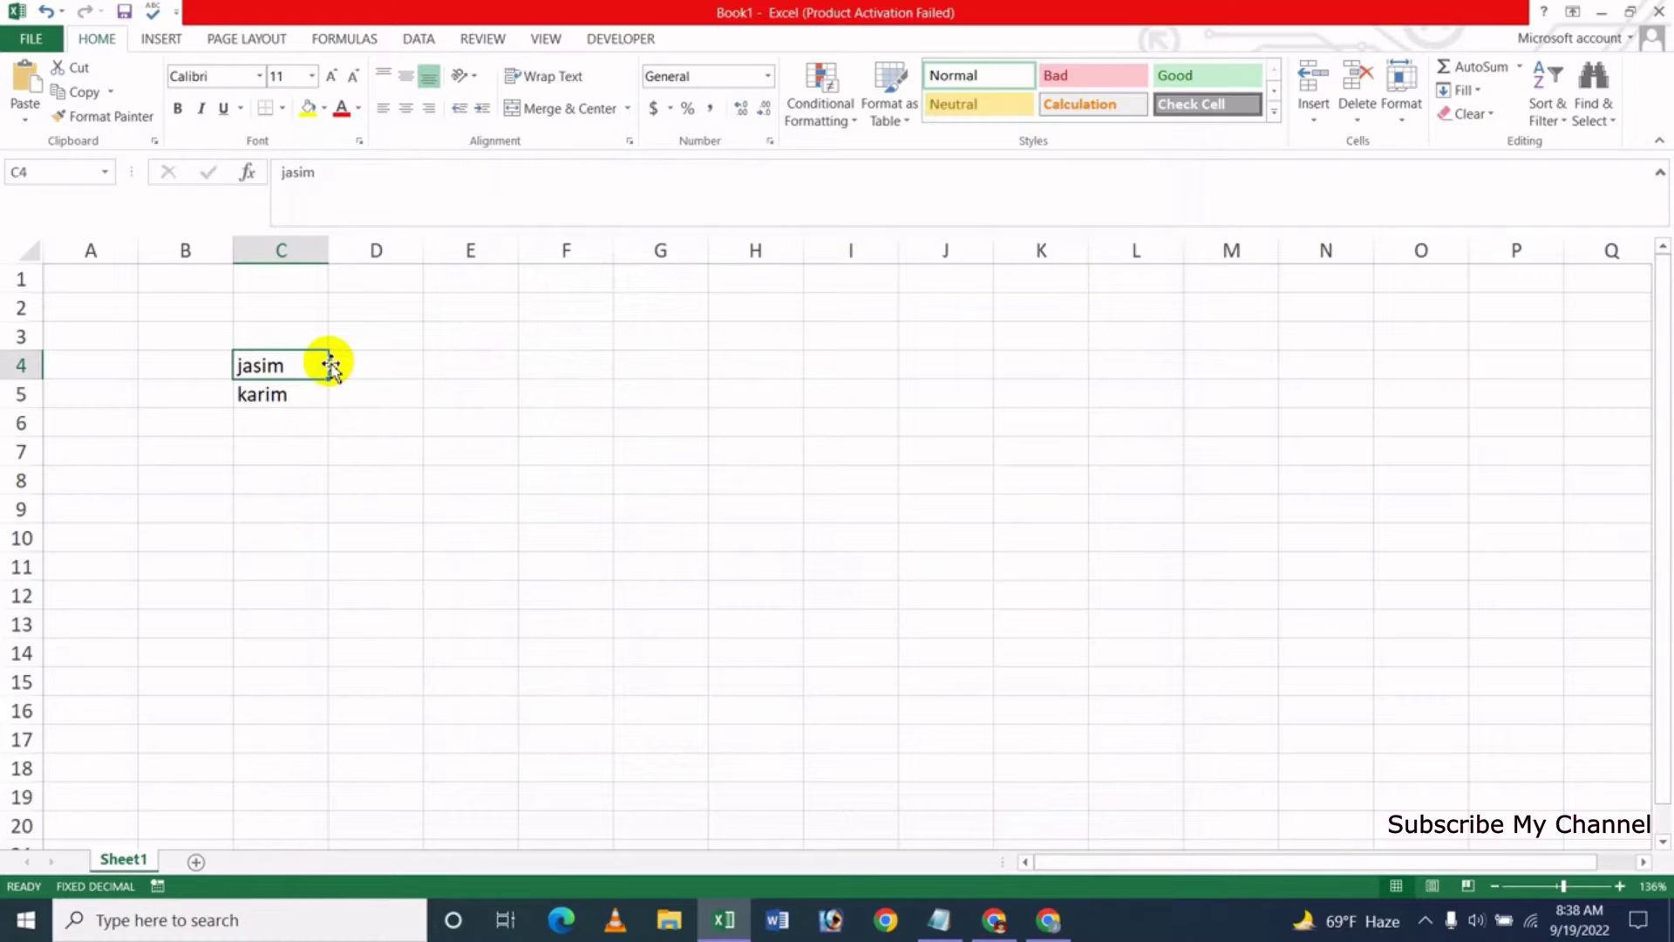
pyautogui.moveTo(330, 365)
pyautogui.mouseDown()
pyautogui.moveTo(310, 419)
pyautogui.moveTo(309, 403)
pyautogui.mouseUp()
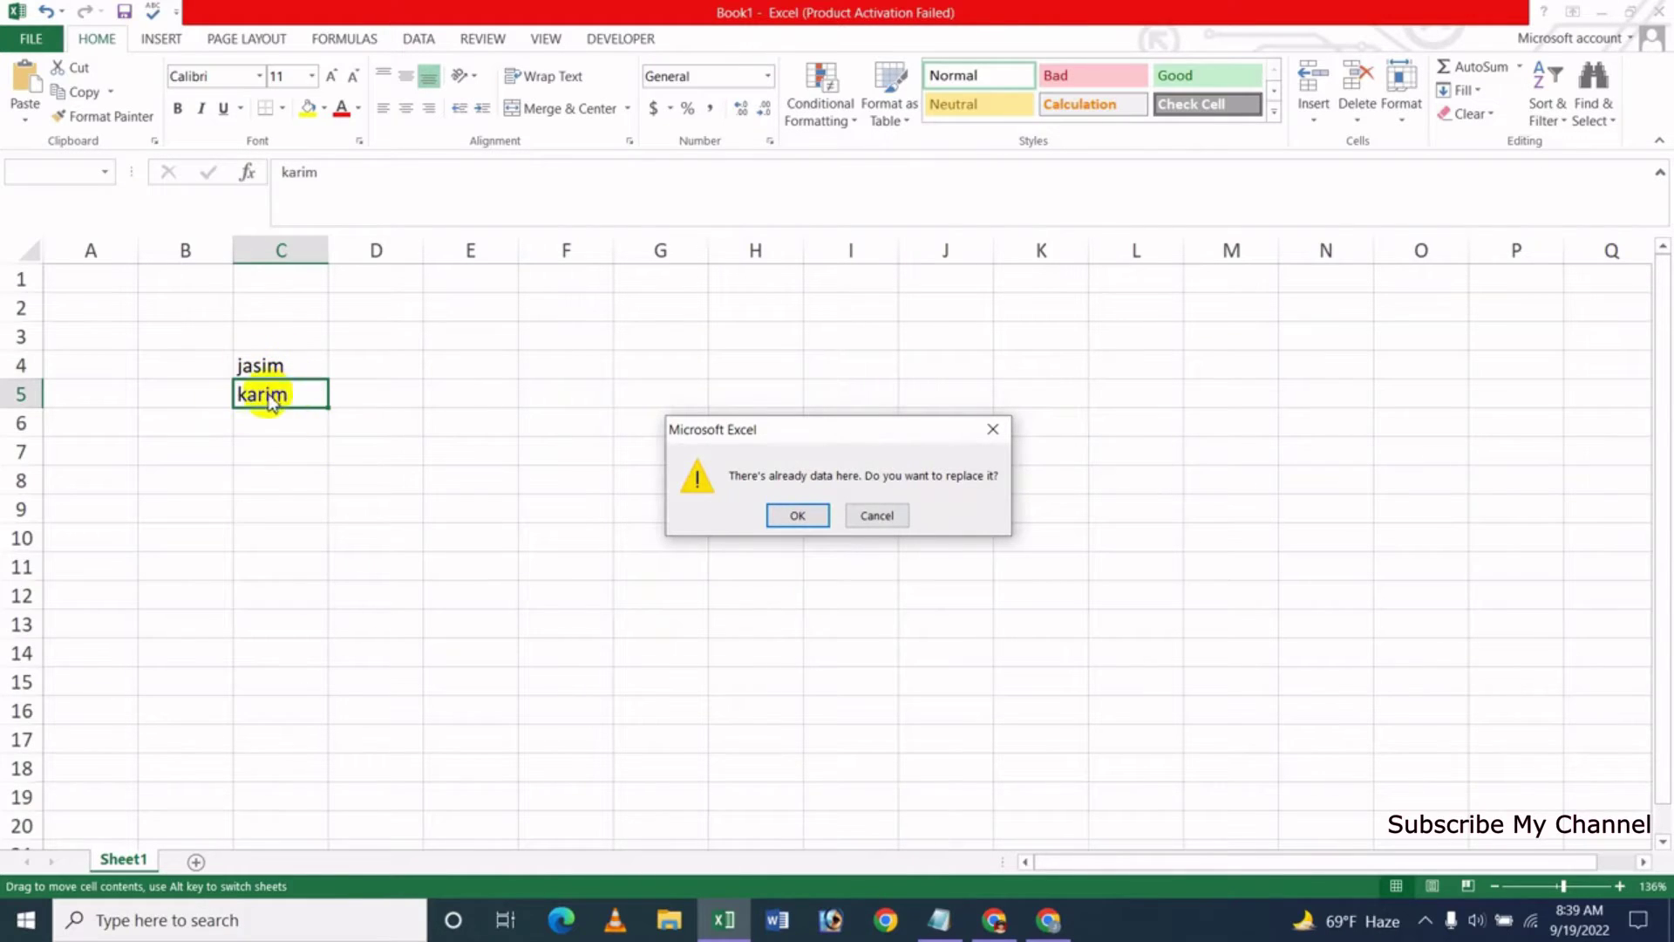
pyautogui.click(797, 516)
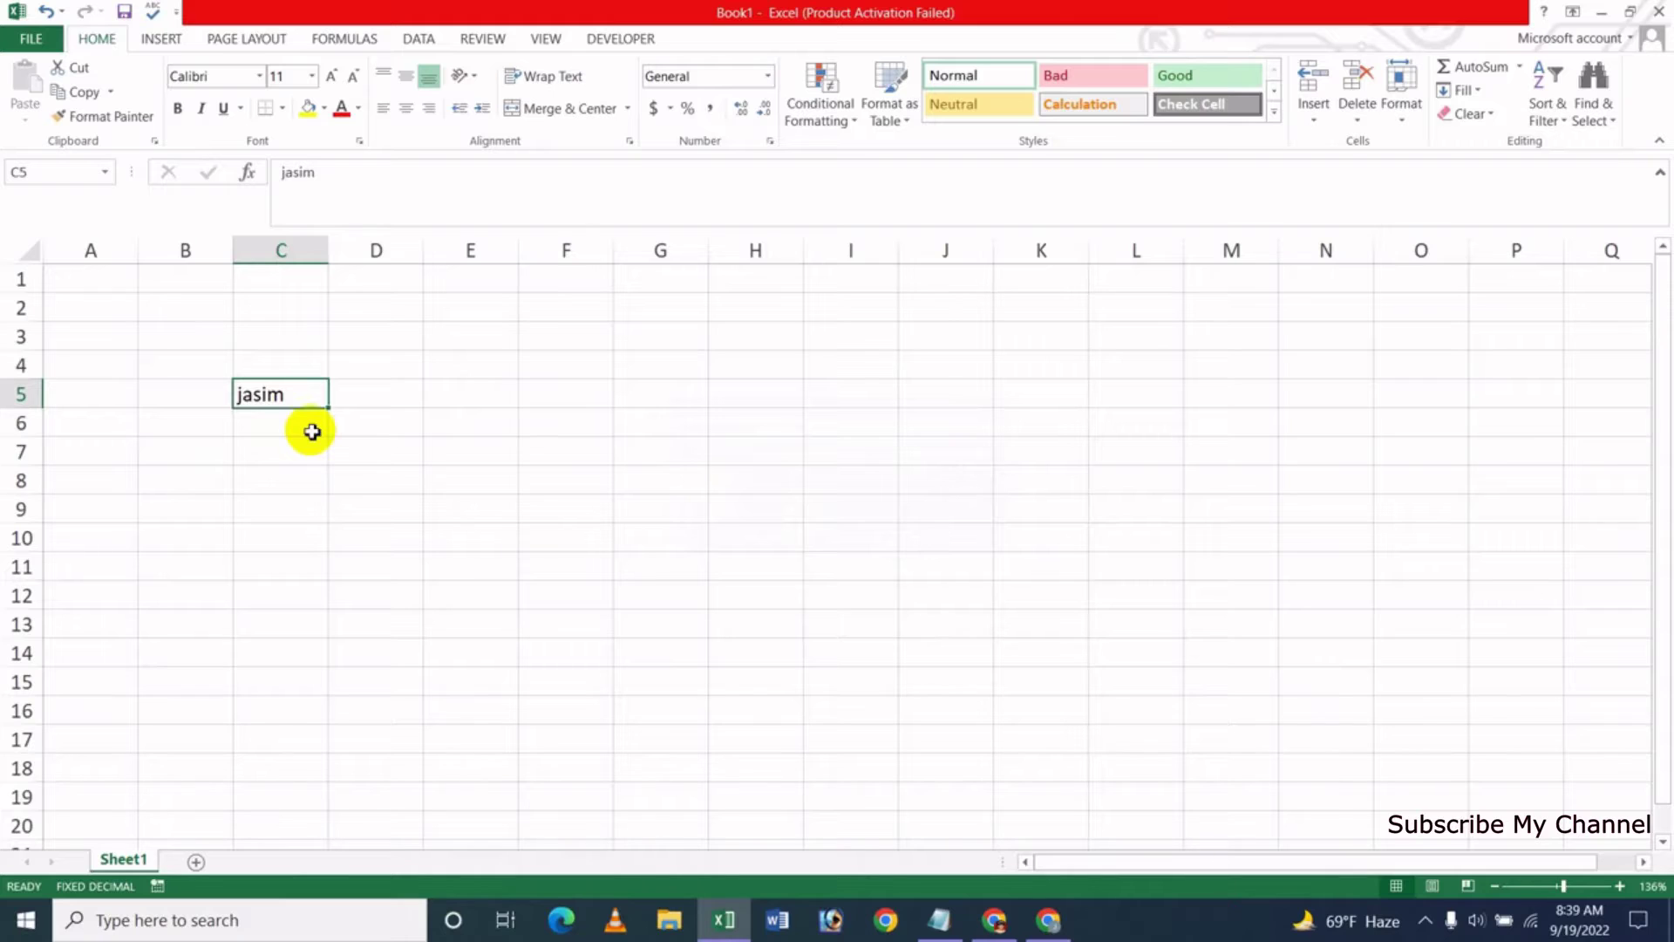
pyautogui.hotkey('ctrl', 'z')
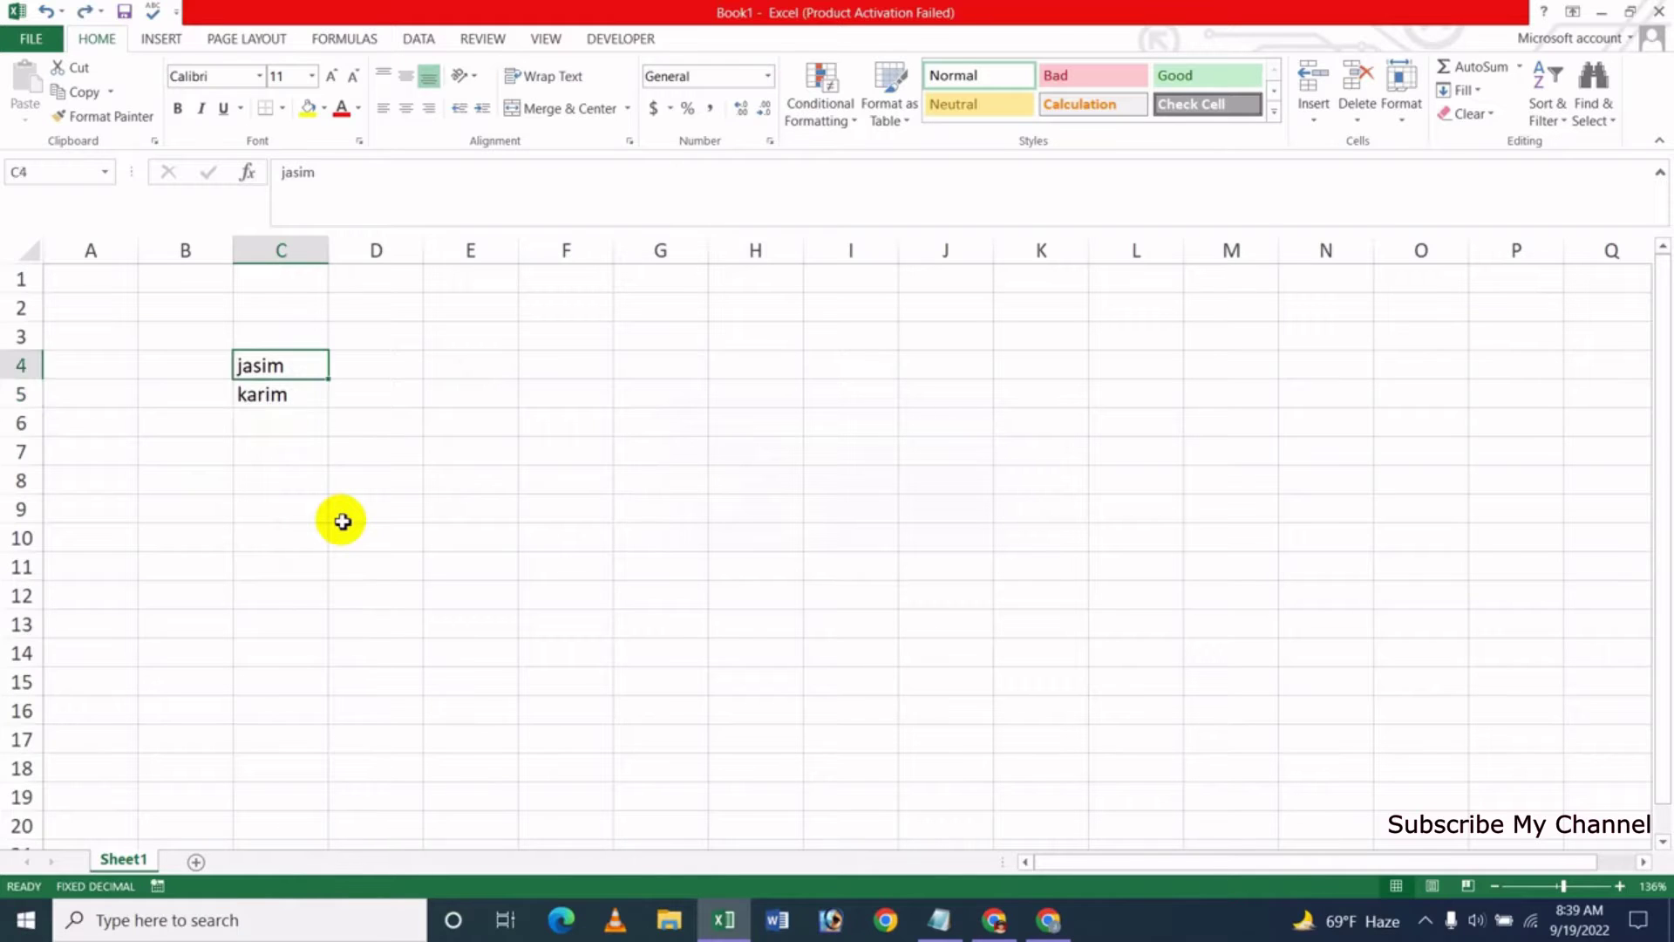
pyautogui.click(321, 483)
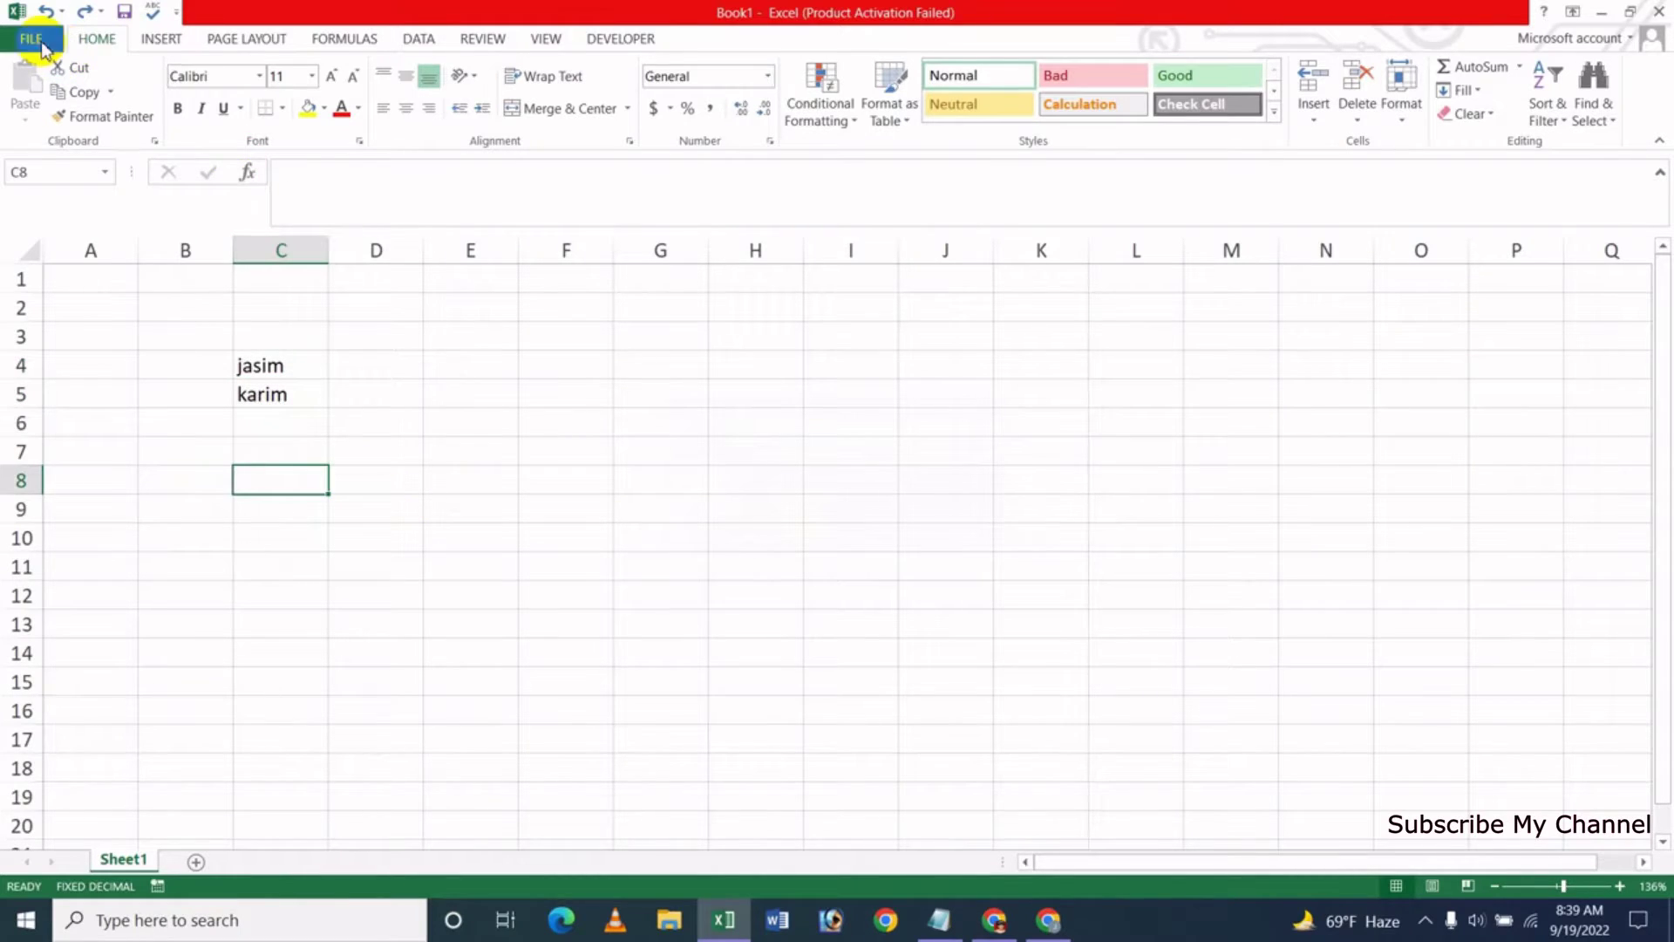
# Uncheck 'Enable fill handle and cell drag-and-drop', apply it, and select the name in C4
pyautogui.click(31, 38)
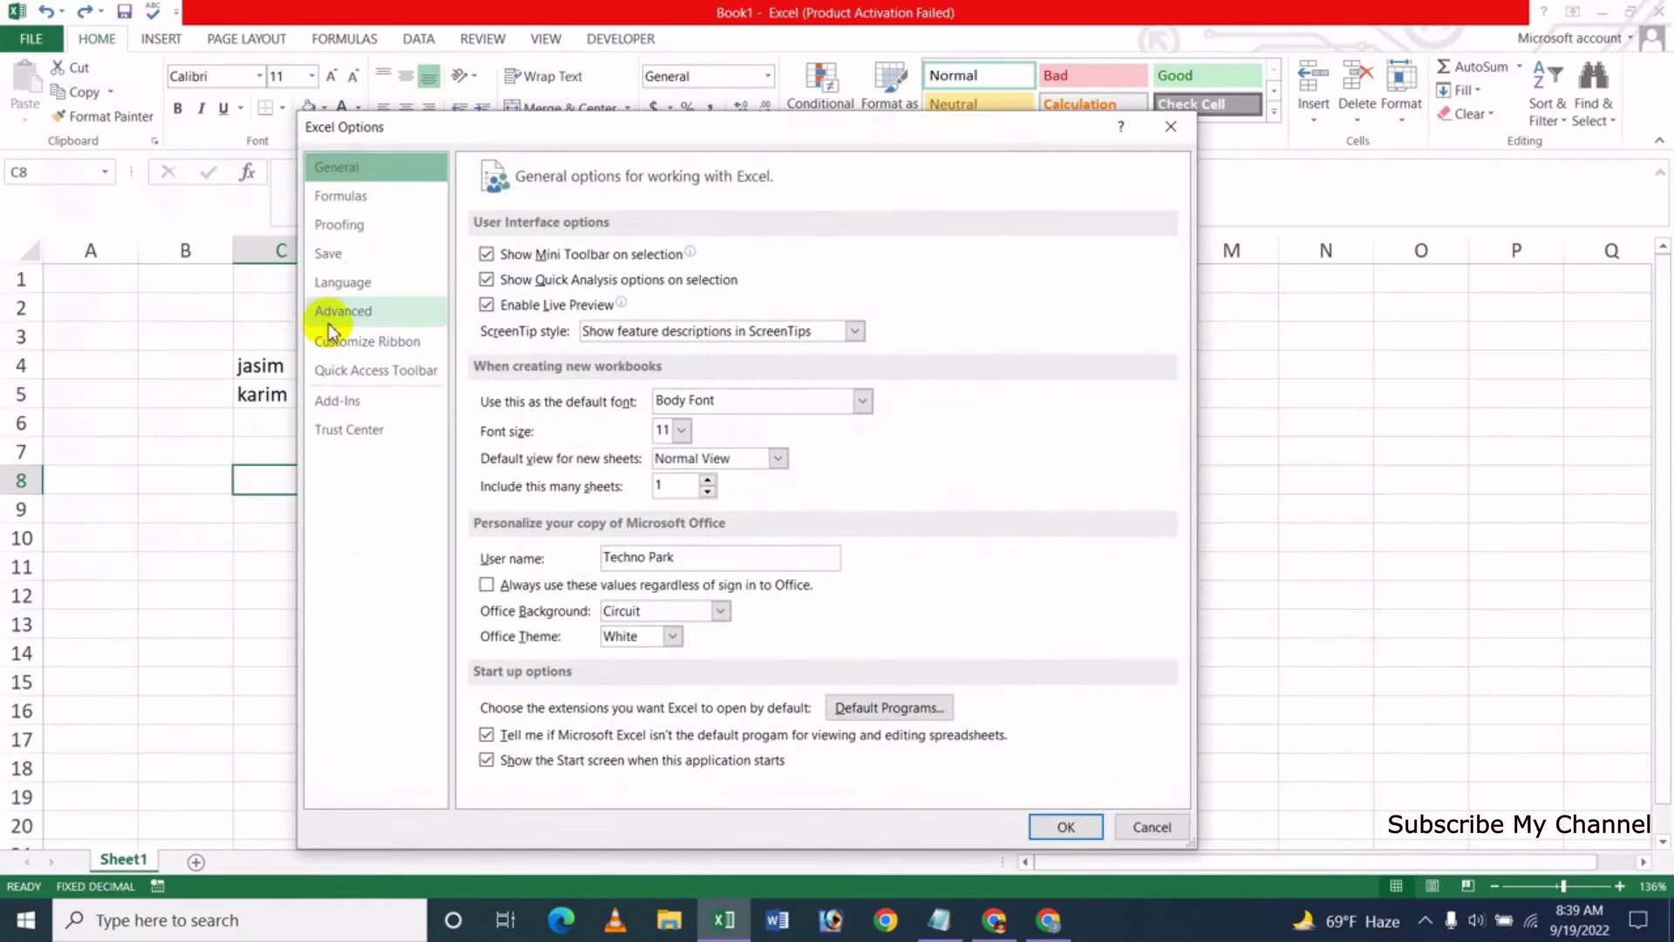
pyautogui.click(343, 312)
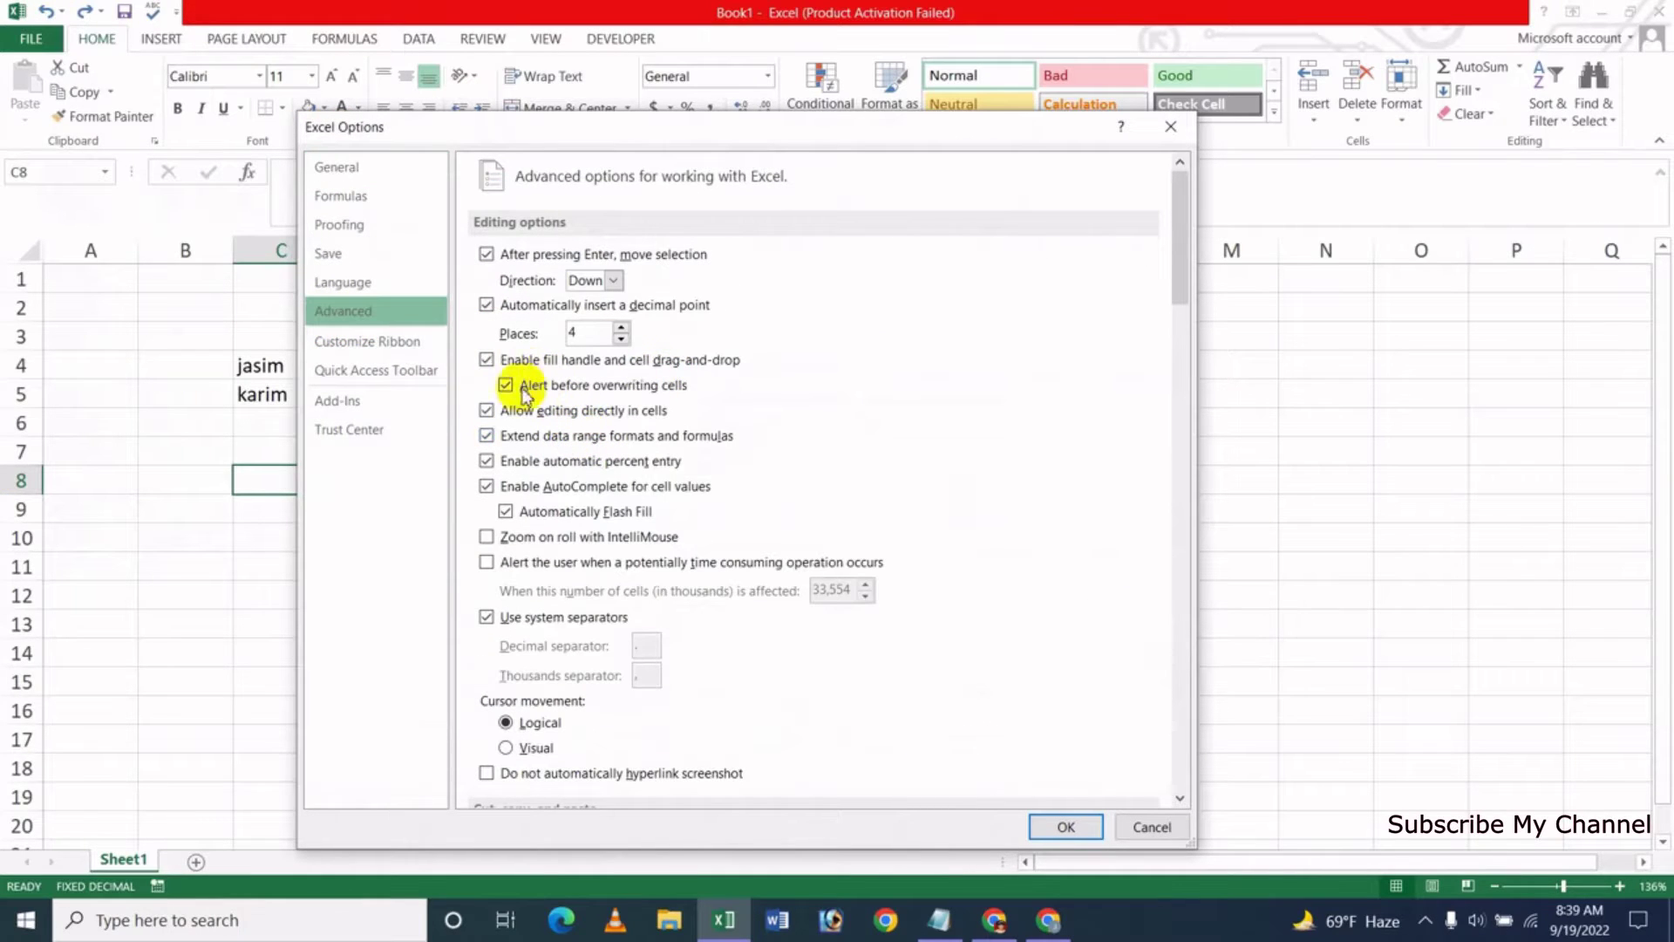
pyautogui.click(486, 360)
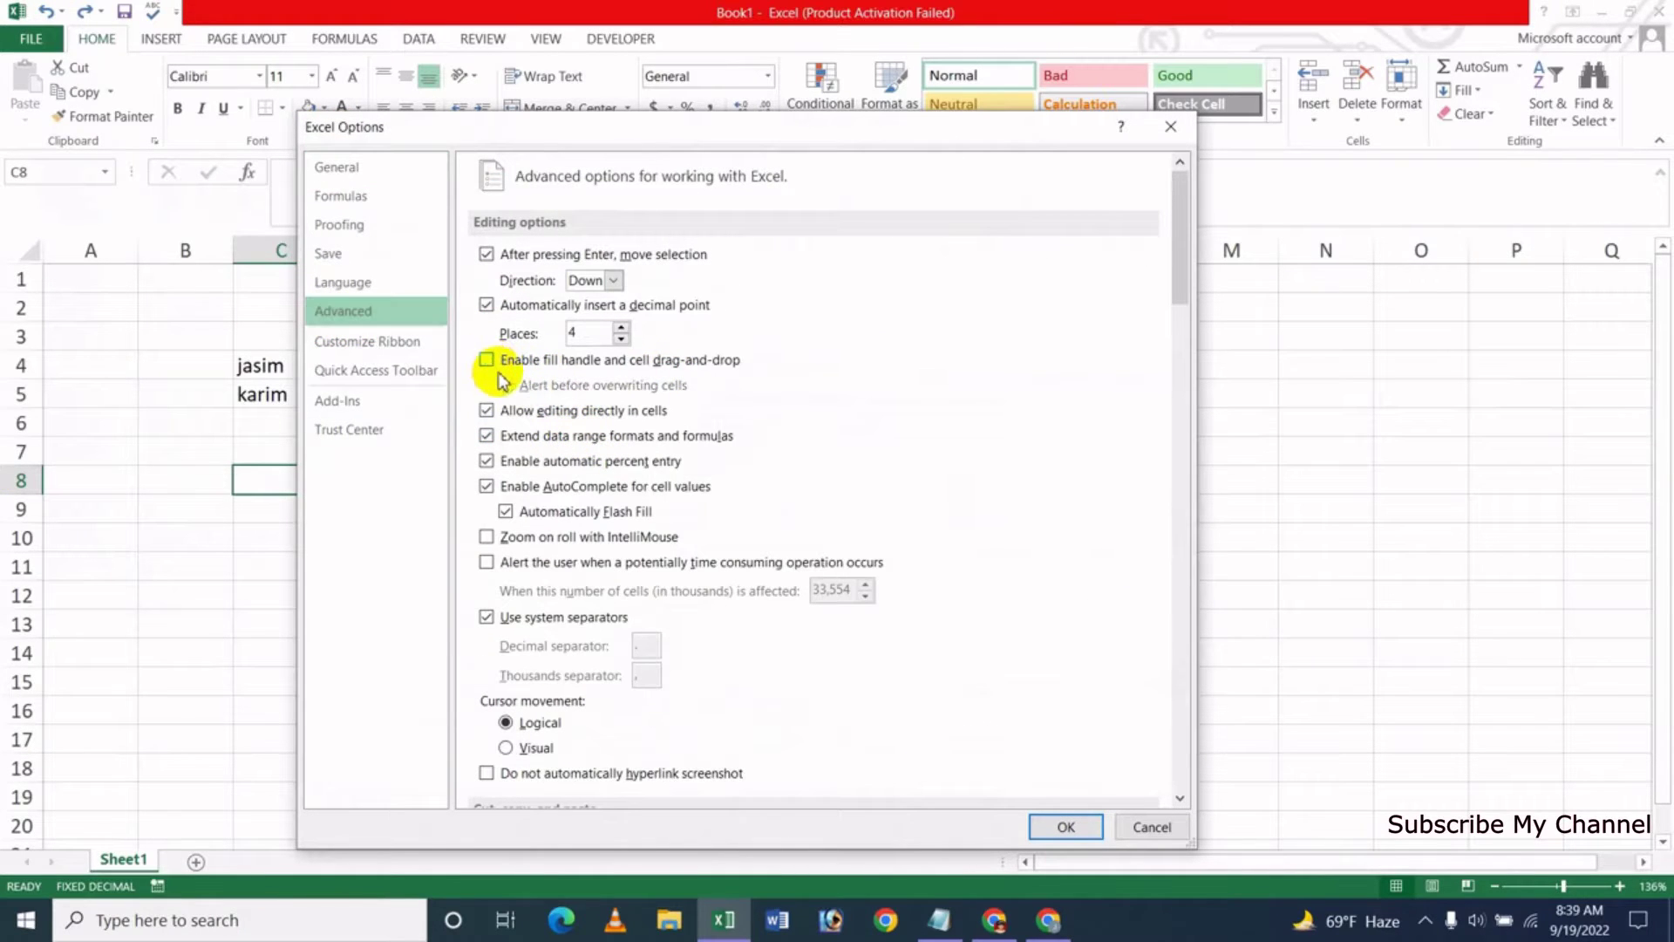
pyautogui.click(1075, 832)
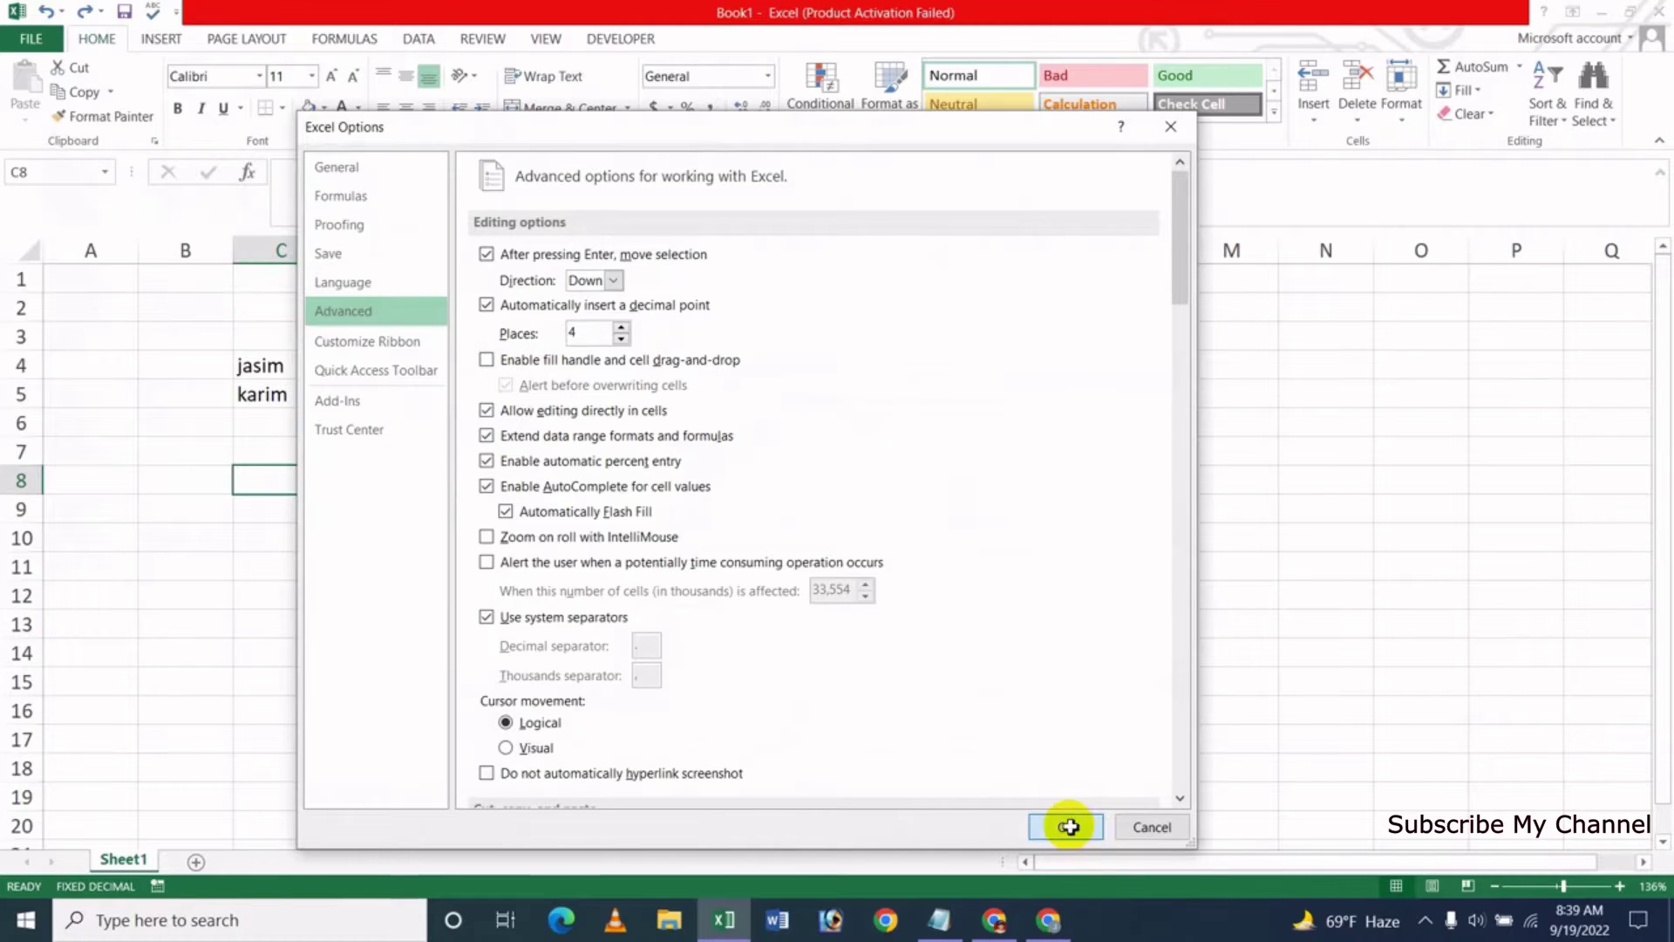
pyautogui.click(301, 369)
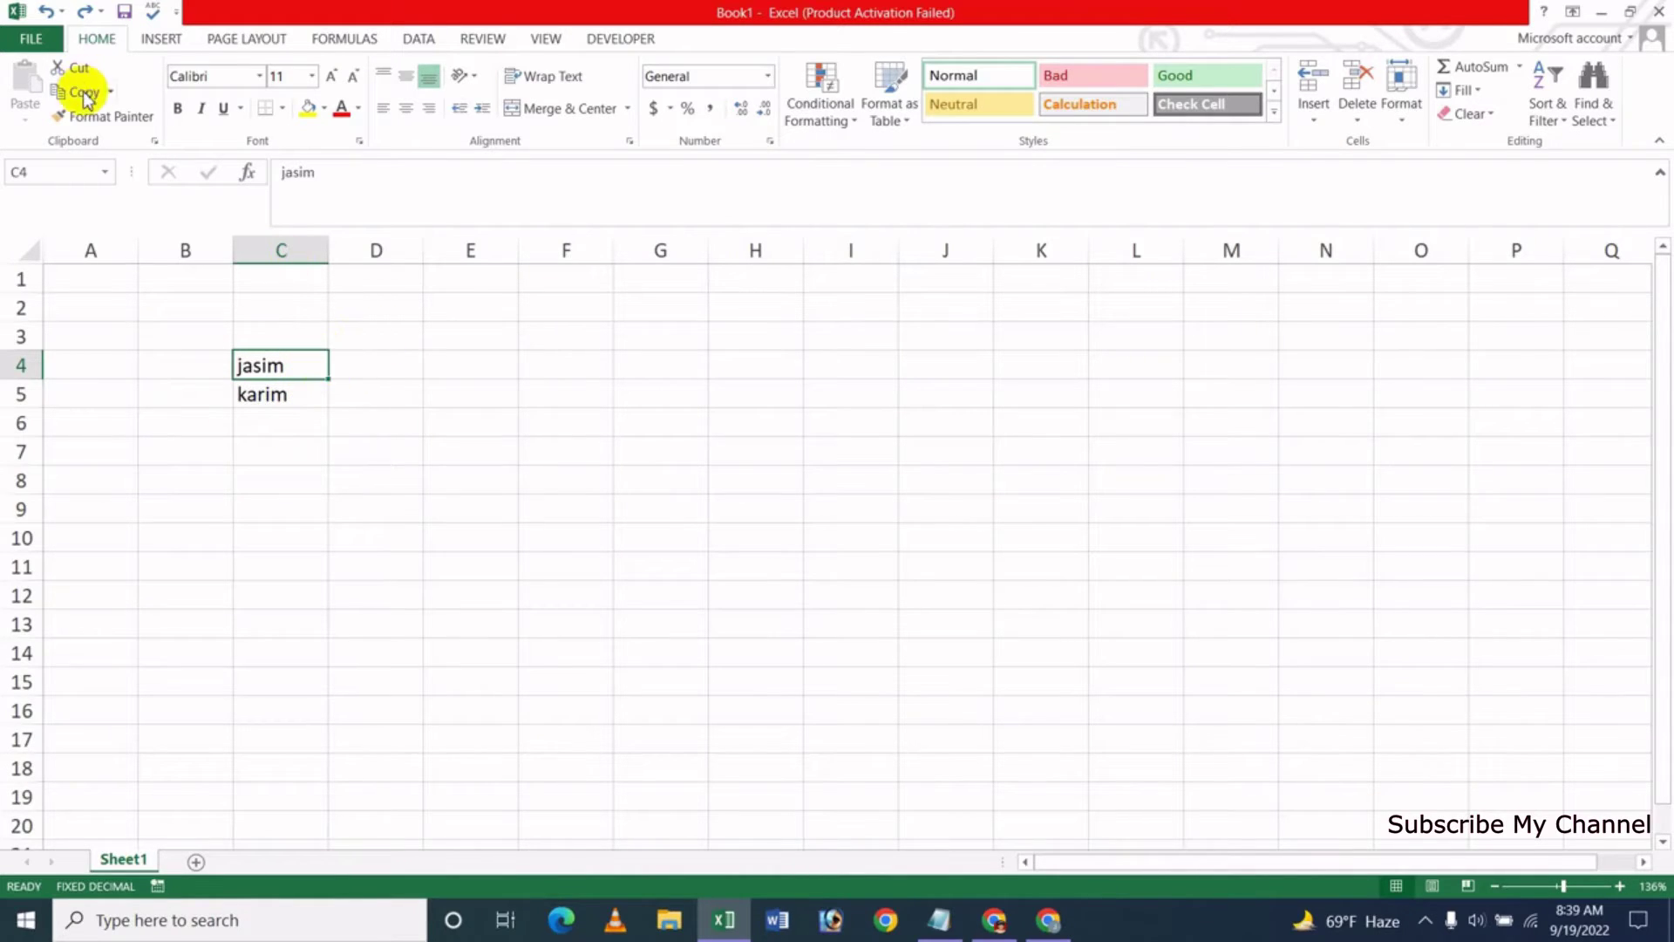
# Re-check 'Enable fill handle and cell drag-and-drop' in Advanced options and apply it
pyautogui.click(31, 38)
pyautogui.click(54, 471)
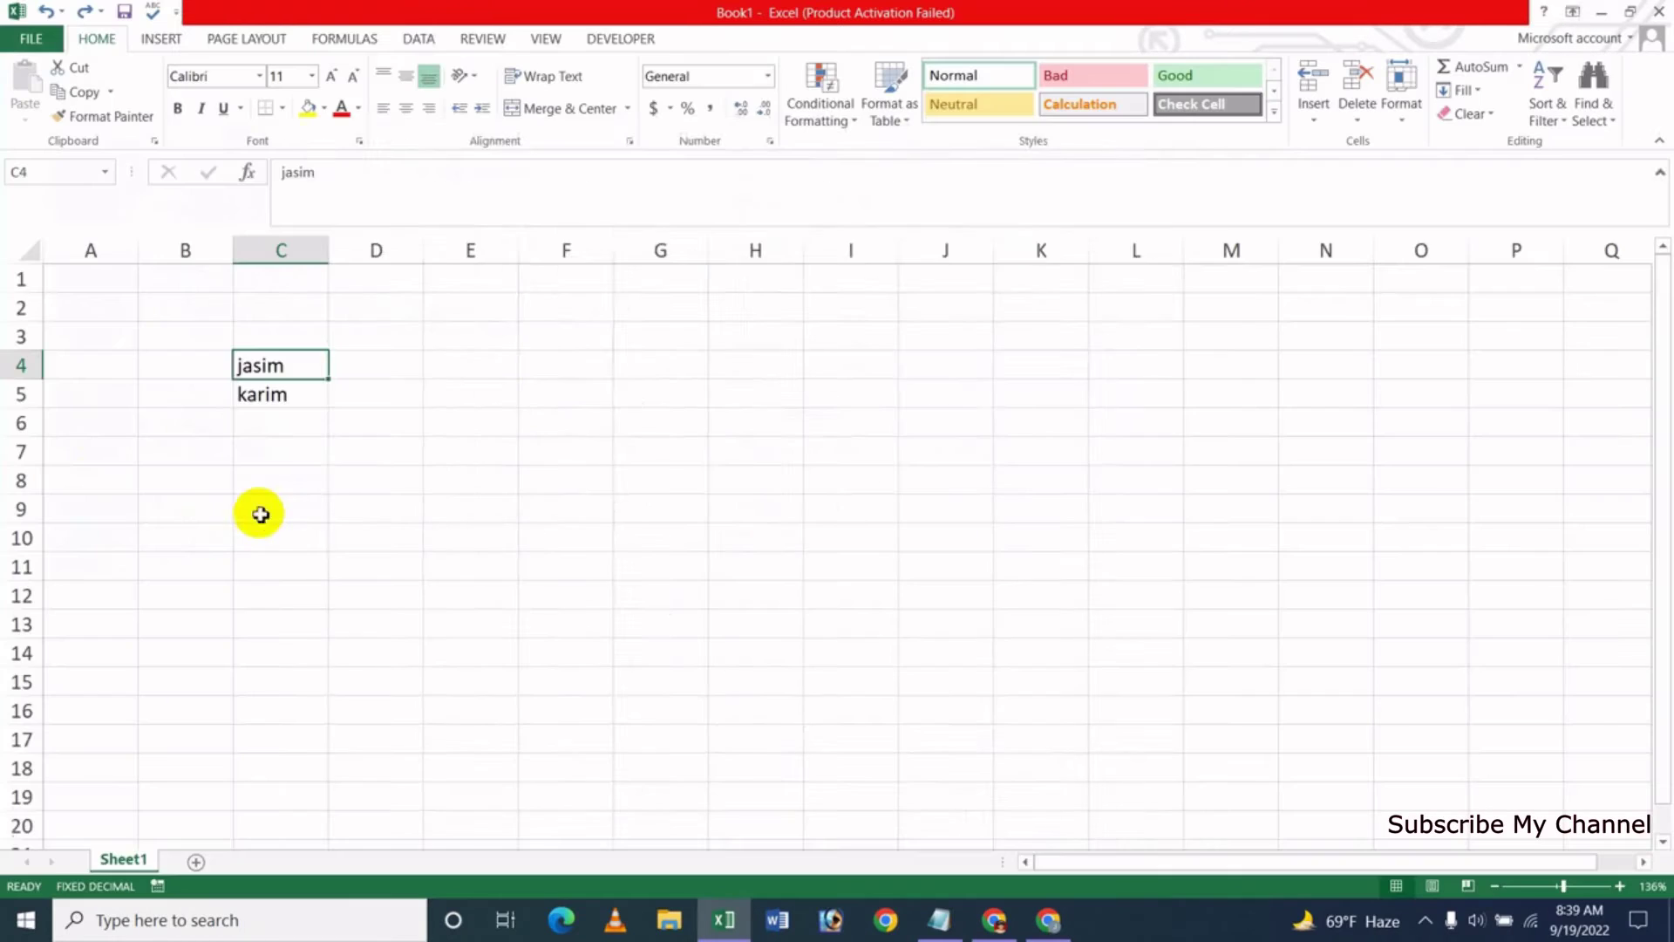
pyautogui.click(371, 311)
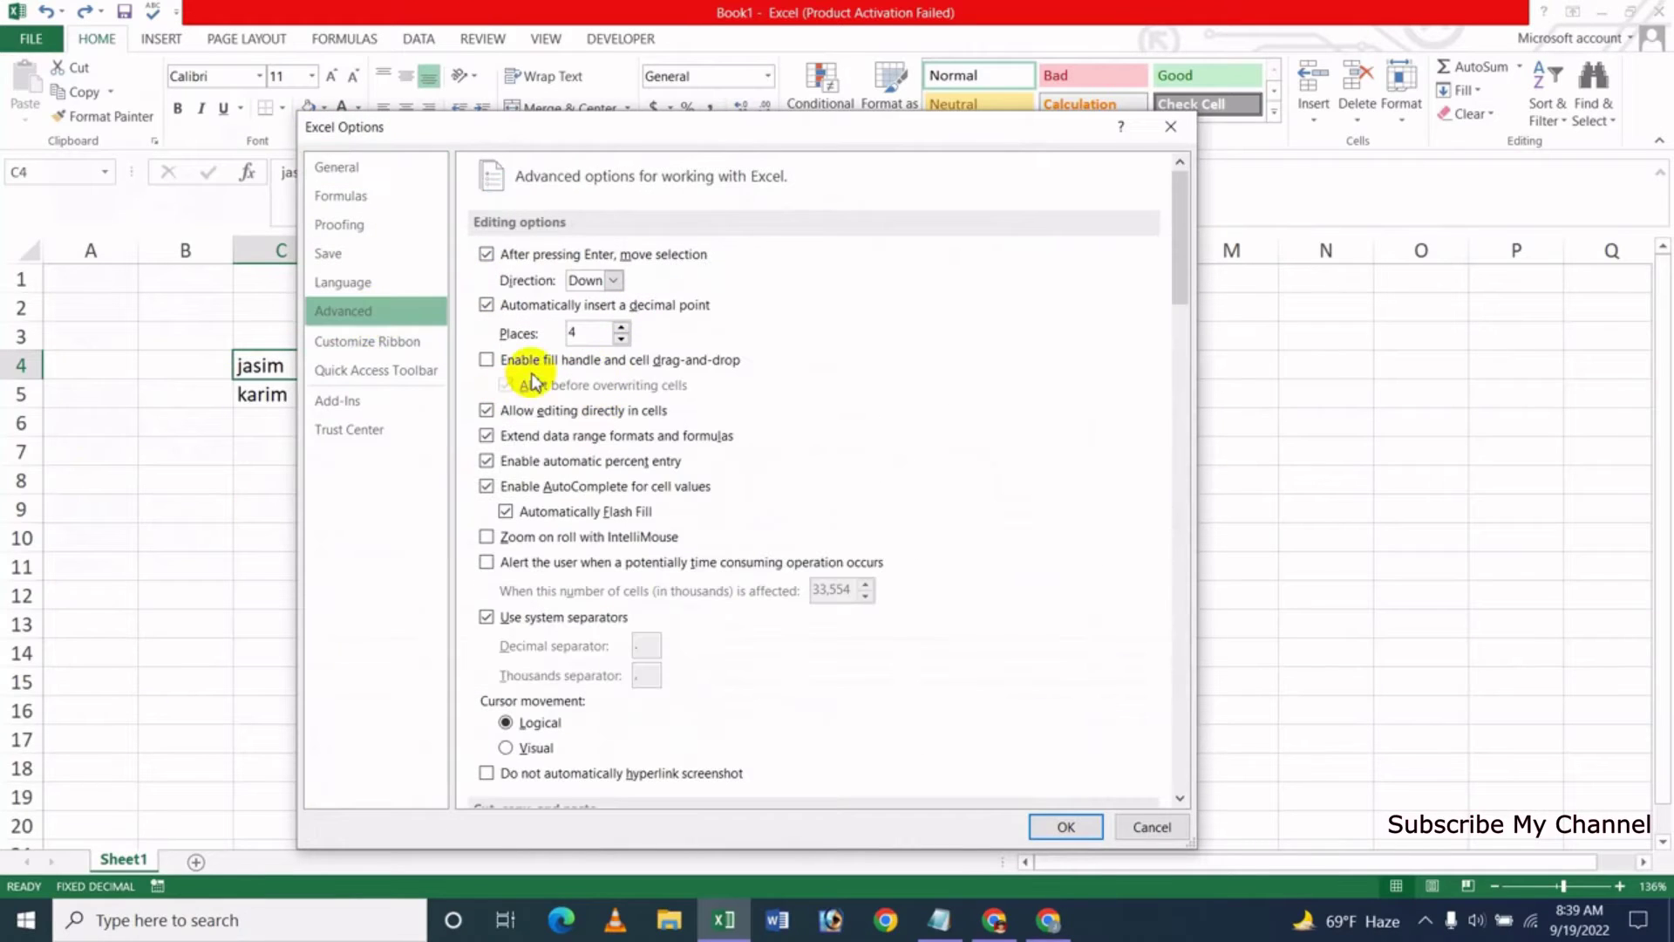
pyautogui.click(556, 361)
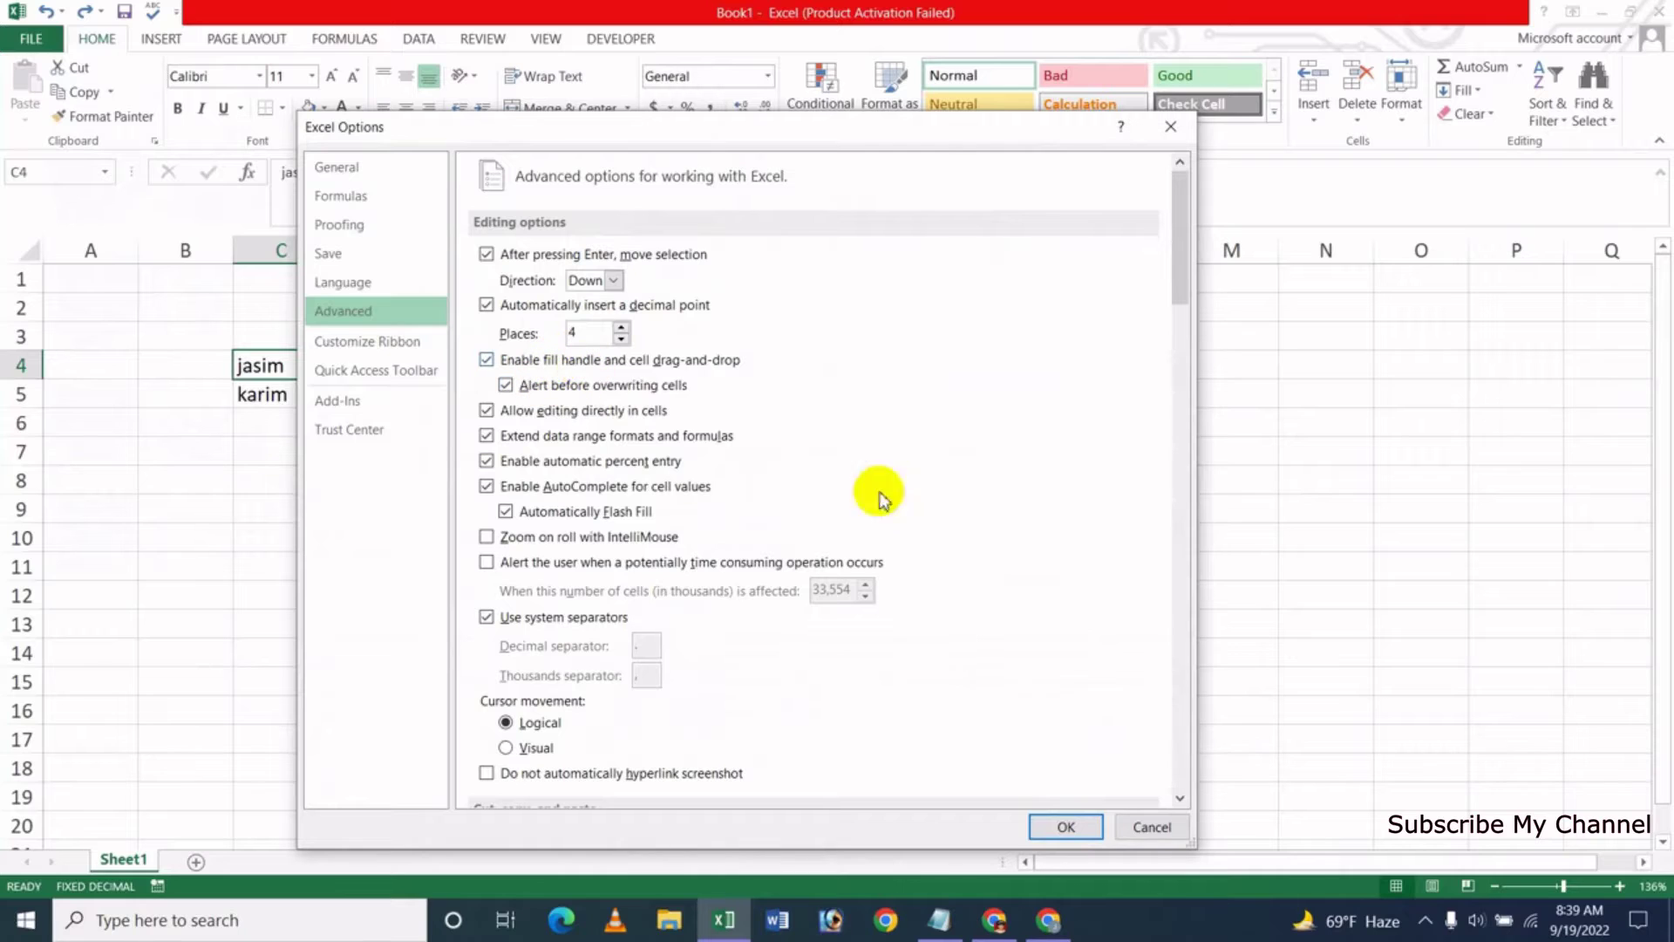
pyautogui.click(1066, 827)
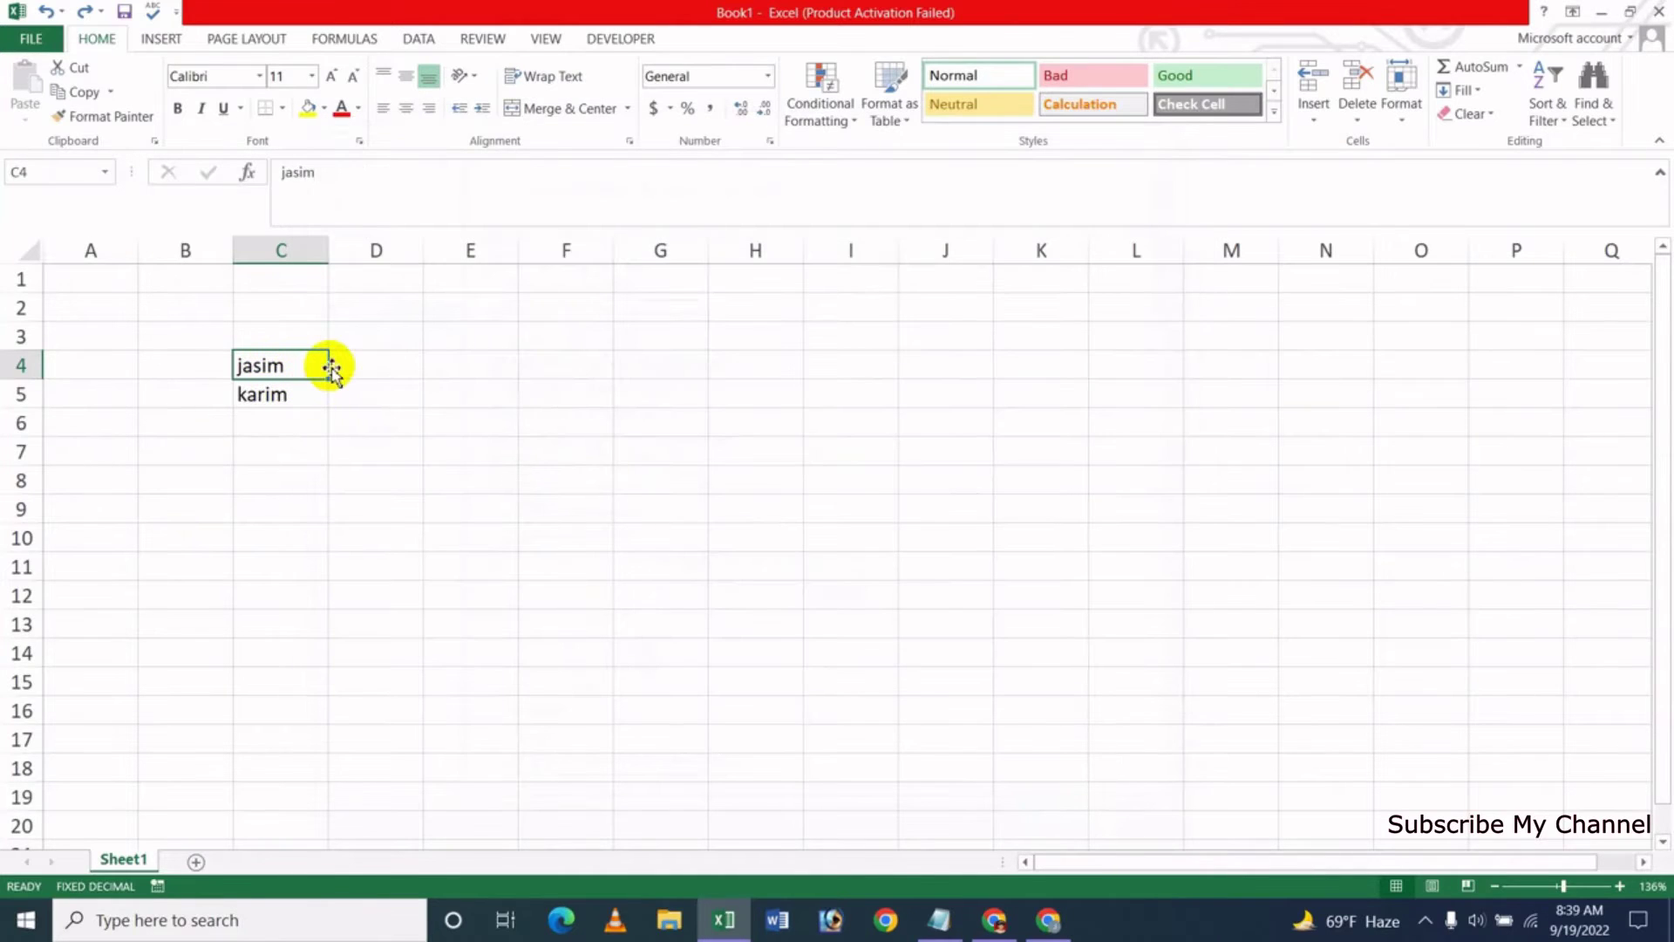
# Drag C4 onto C5, then cancel the replace prompt so both names stay
pyautogui.moveTo(331, 370); pyautogui.dragTo(318, 396)
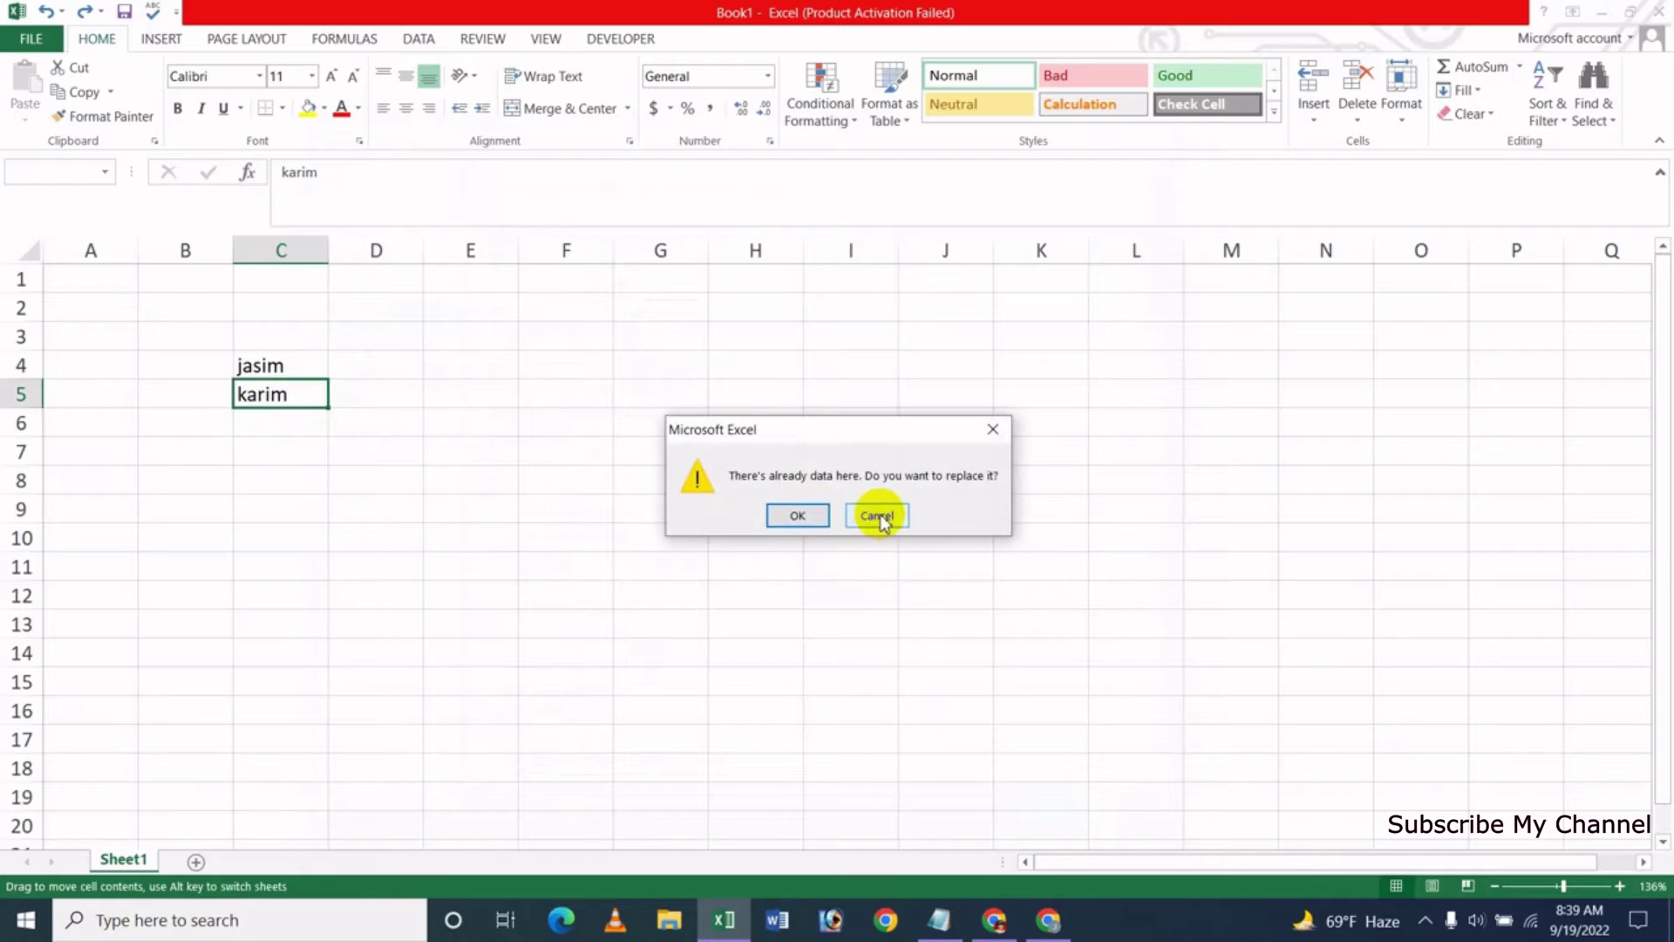
pyautogui.click(874, 514)
pyautogui.click(268, 416)
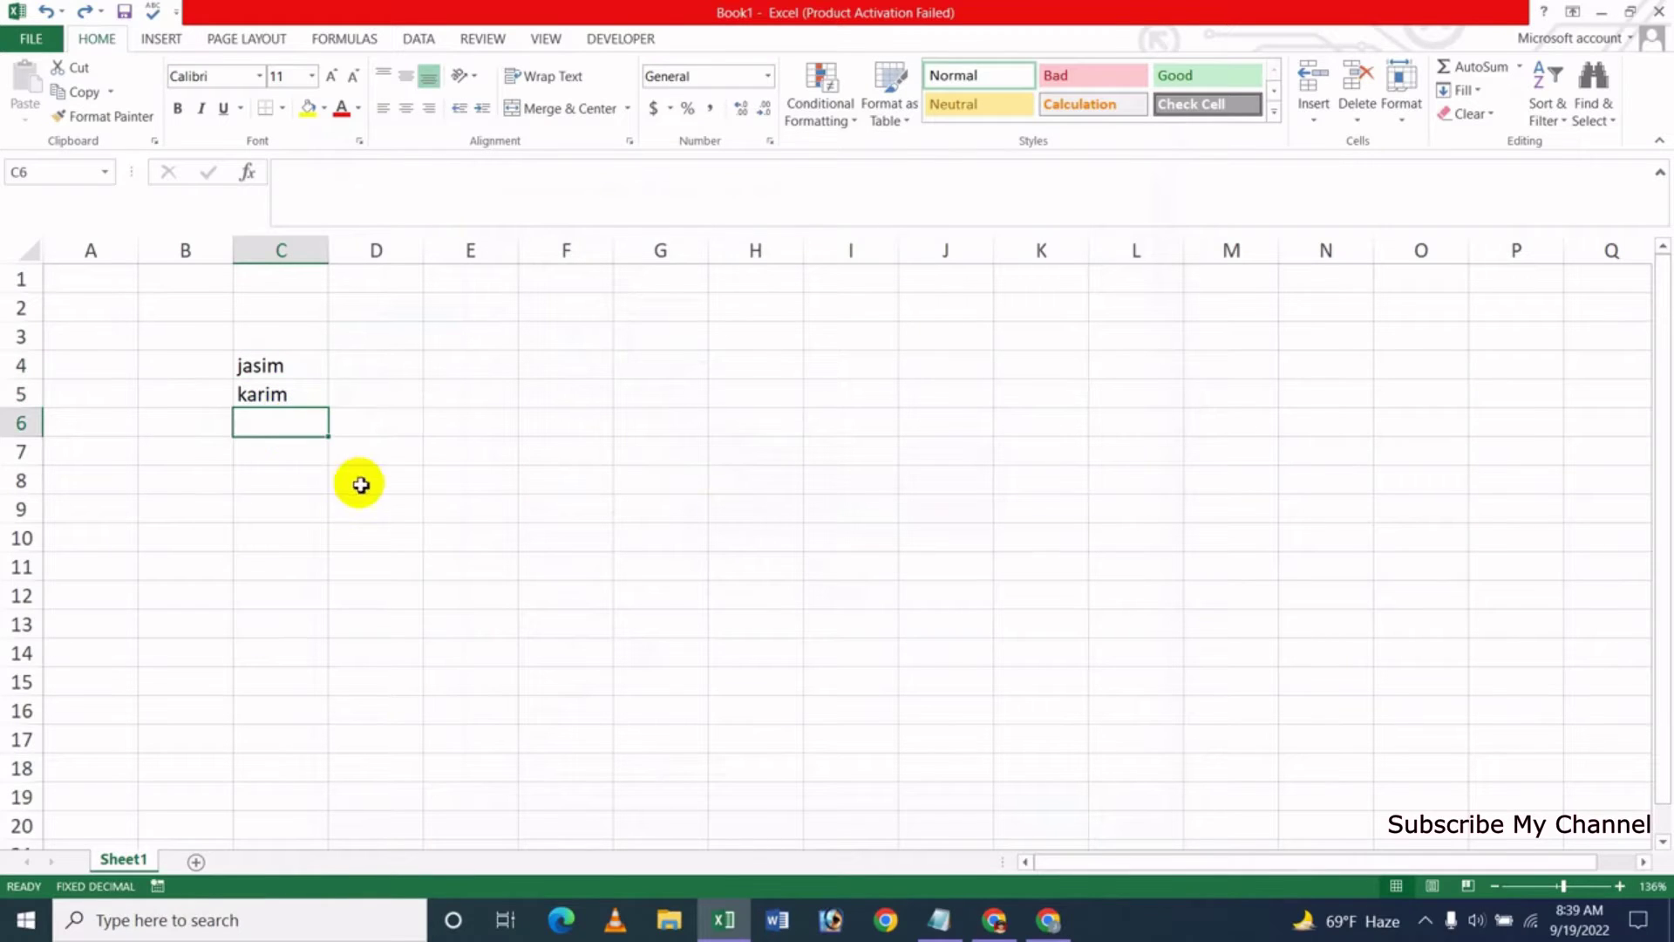
# Review Advanced options with 'Allow editing directly in cells' still on, then cancel the dialog
pyautogui.click(431, 477)
pyautogui.click(31, 39)
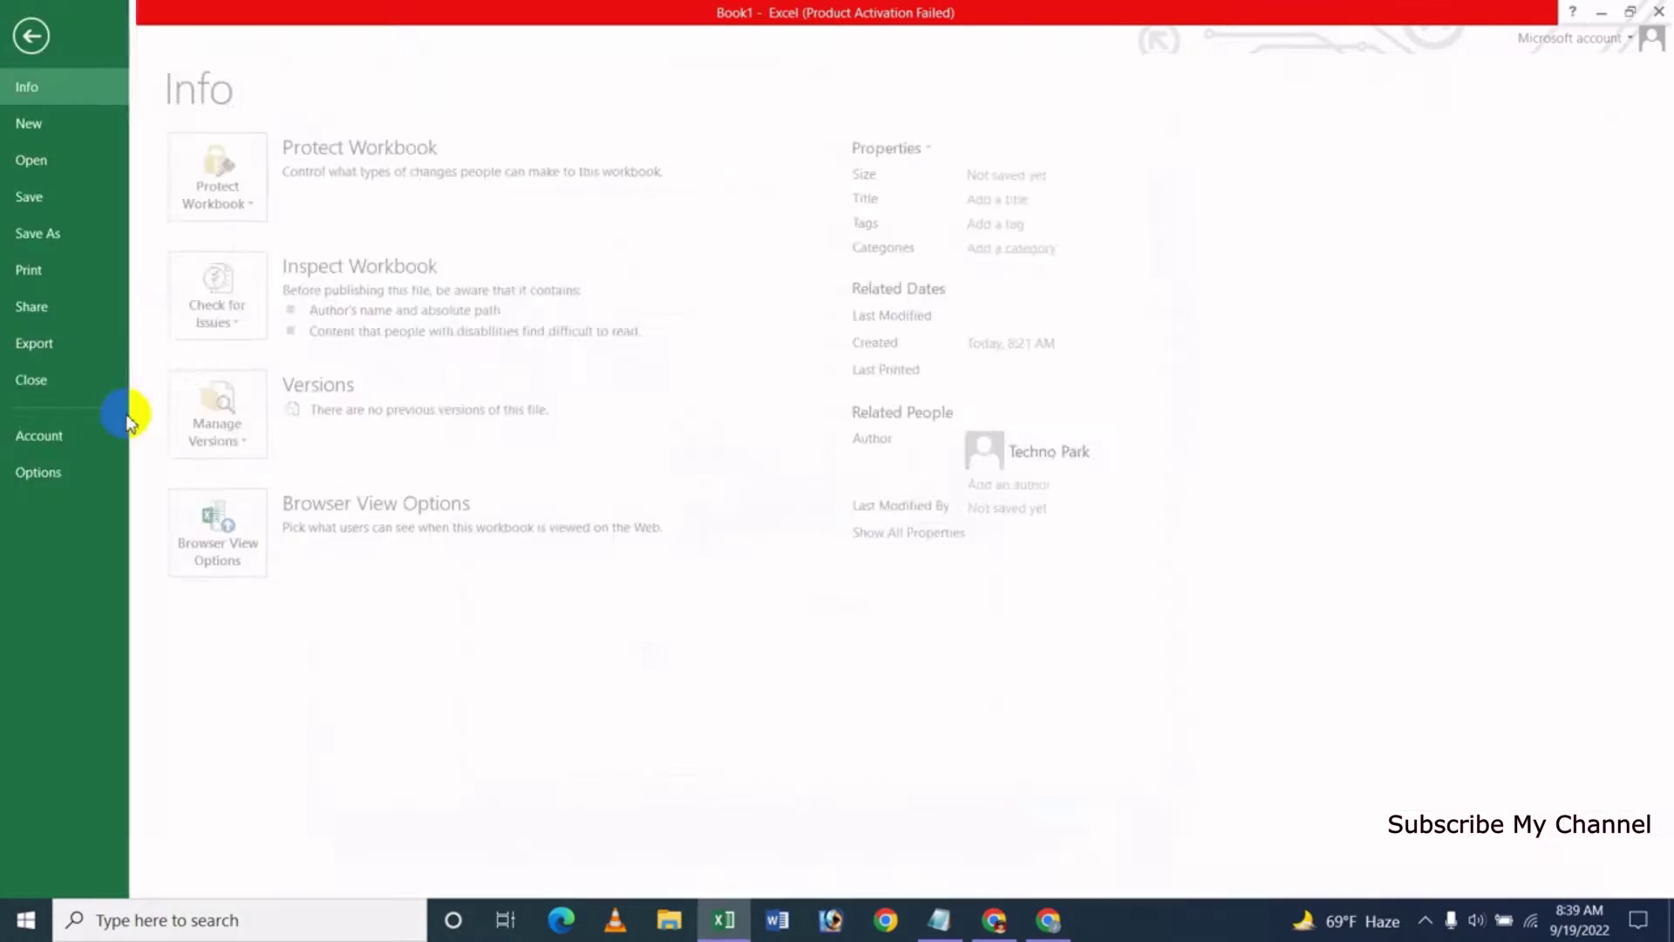
pyautogui.press('Escape')
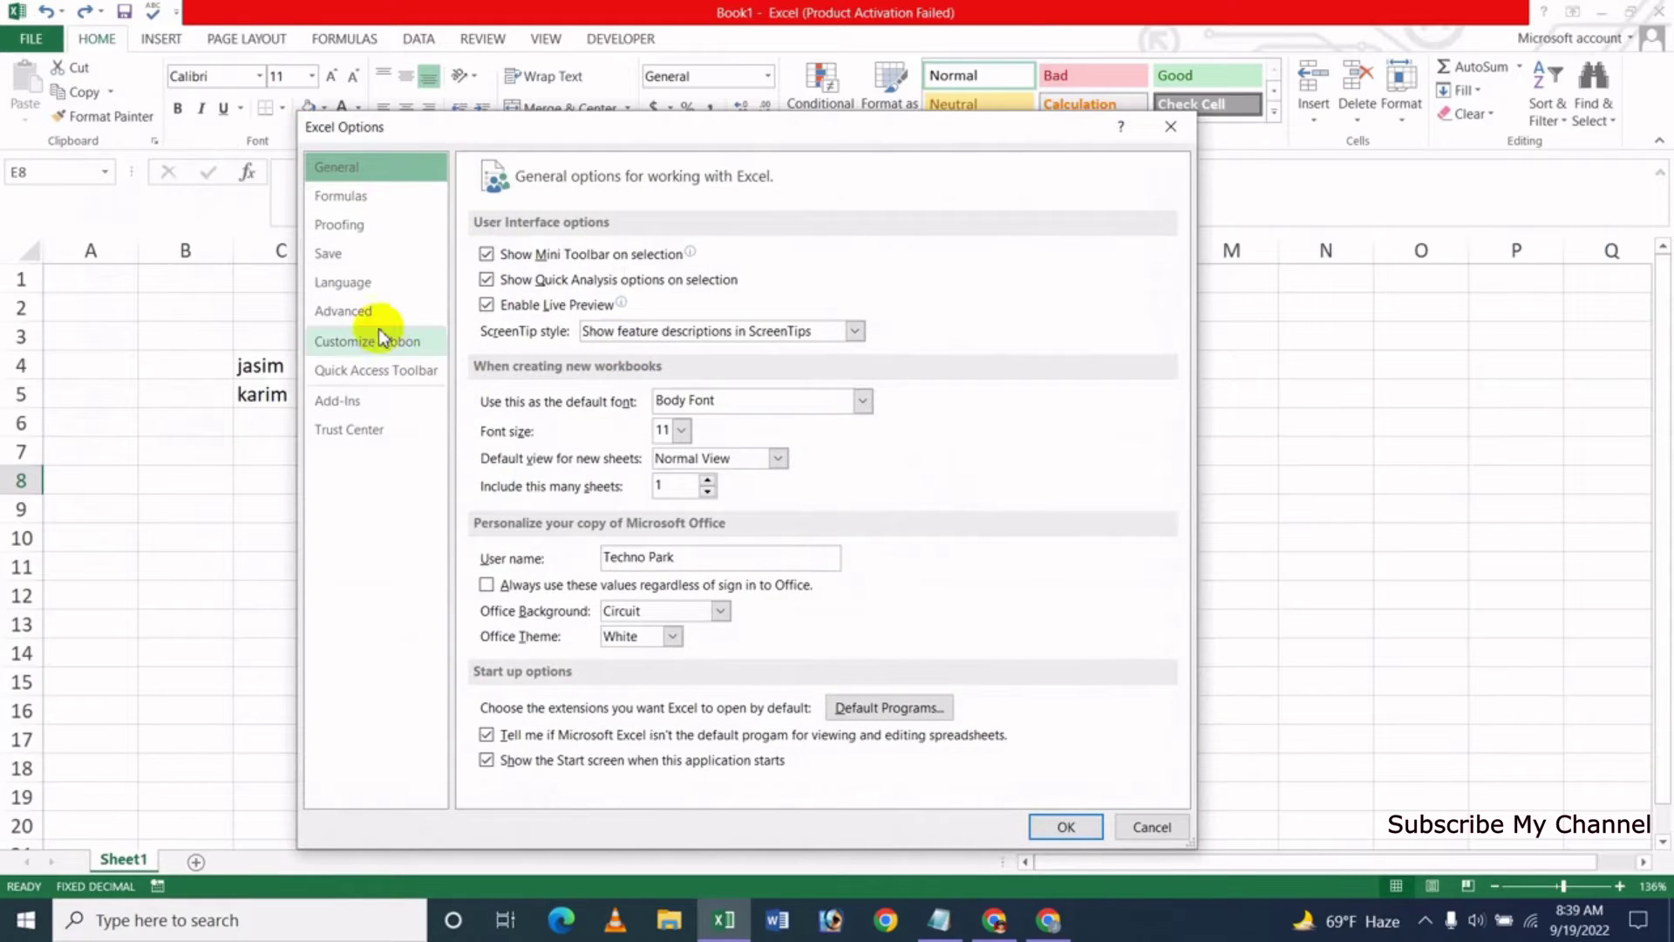
pyautogui.click(366, 311)
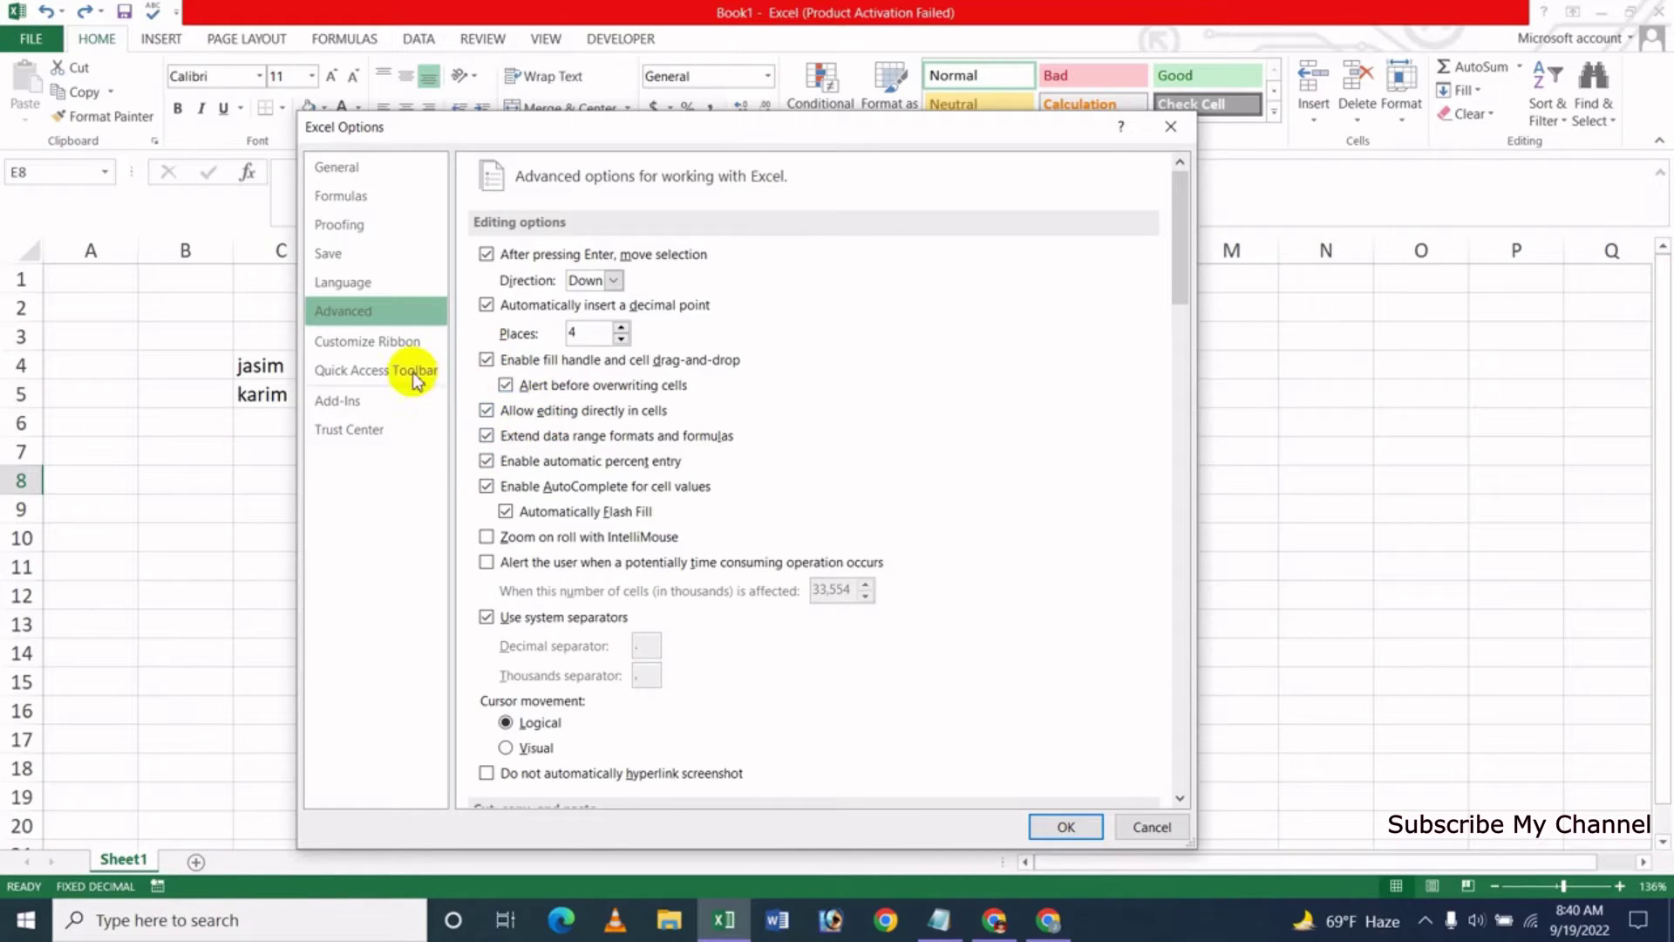
pyautogui.click(1164, 843)
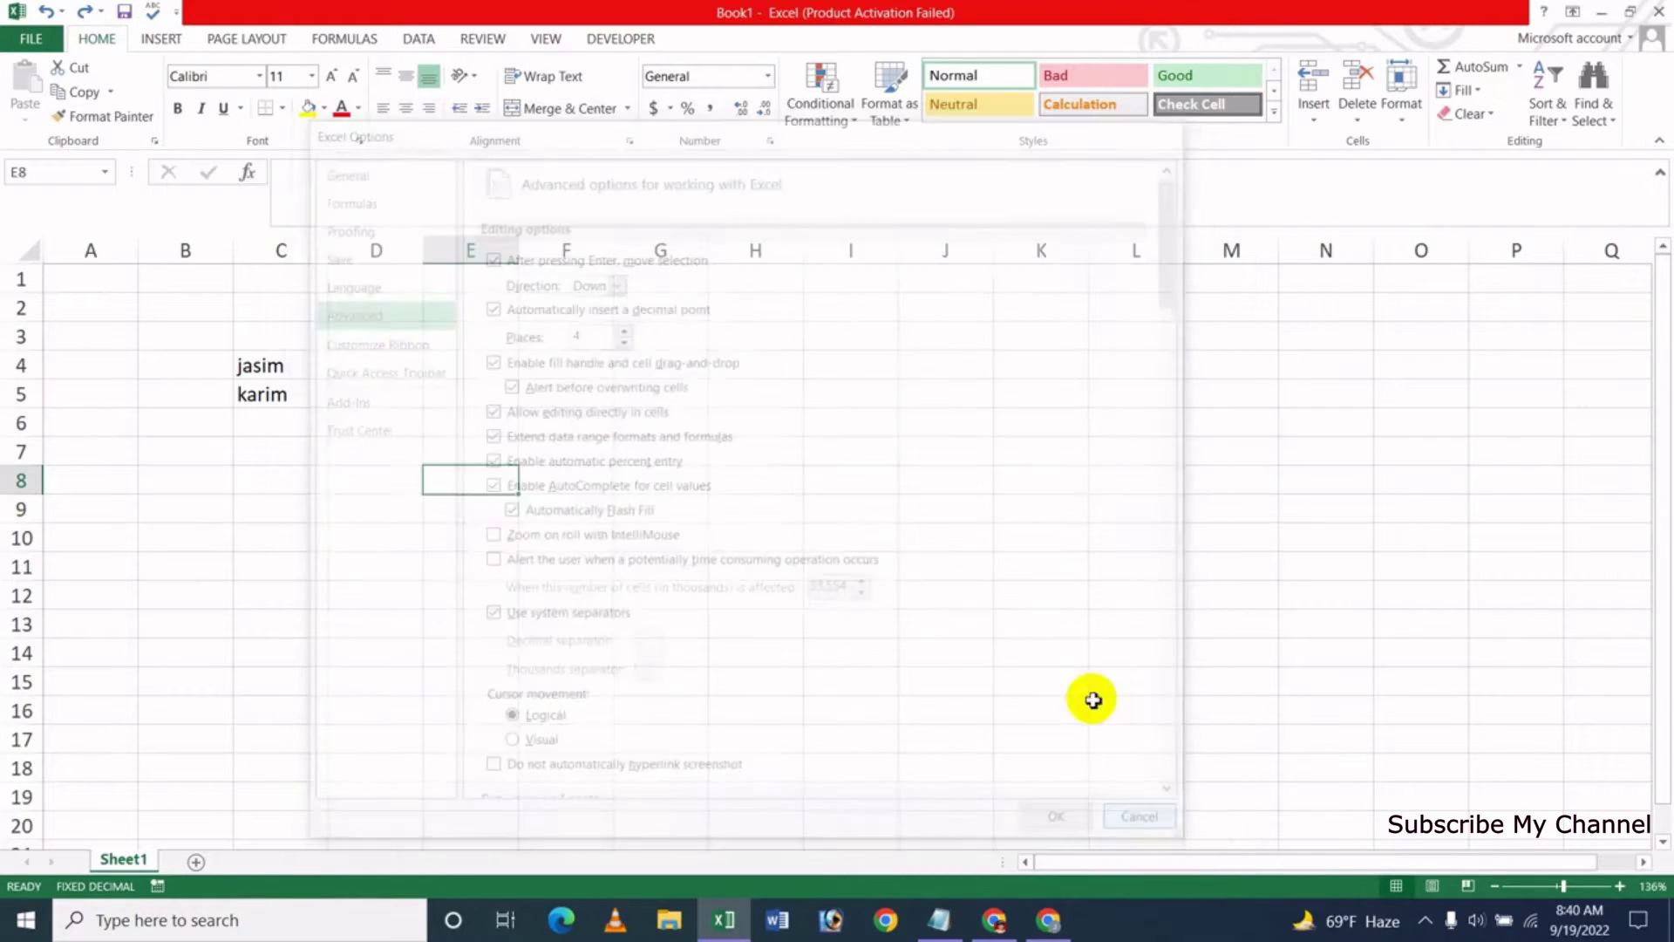
# Edit the first name in C4 directly in the cell with F2, adding extra letters
pyautogui.click(545, 407)
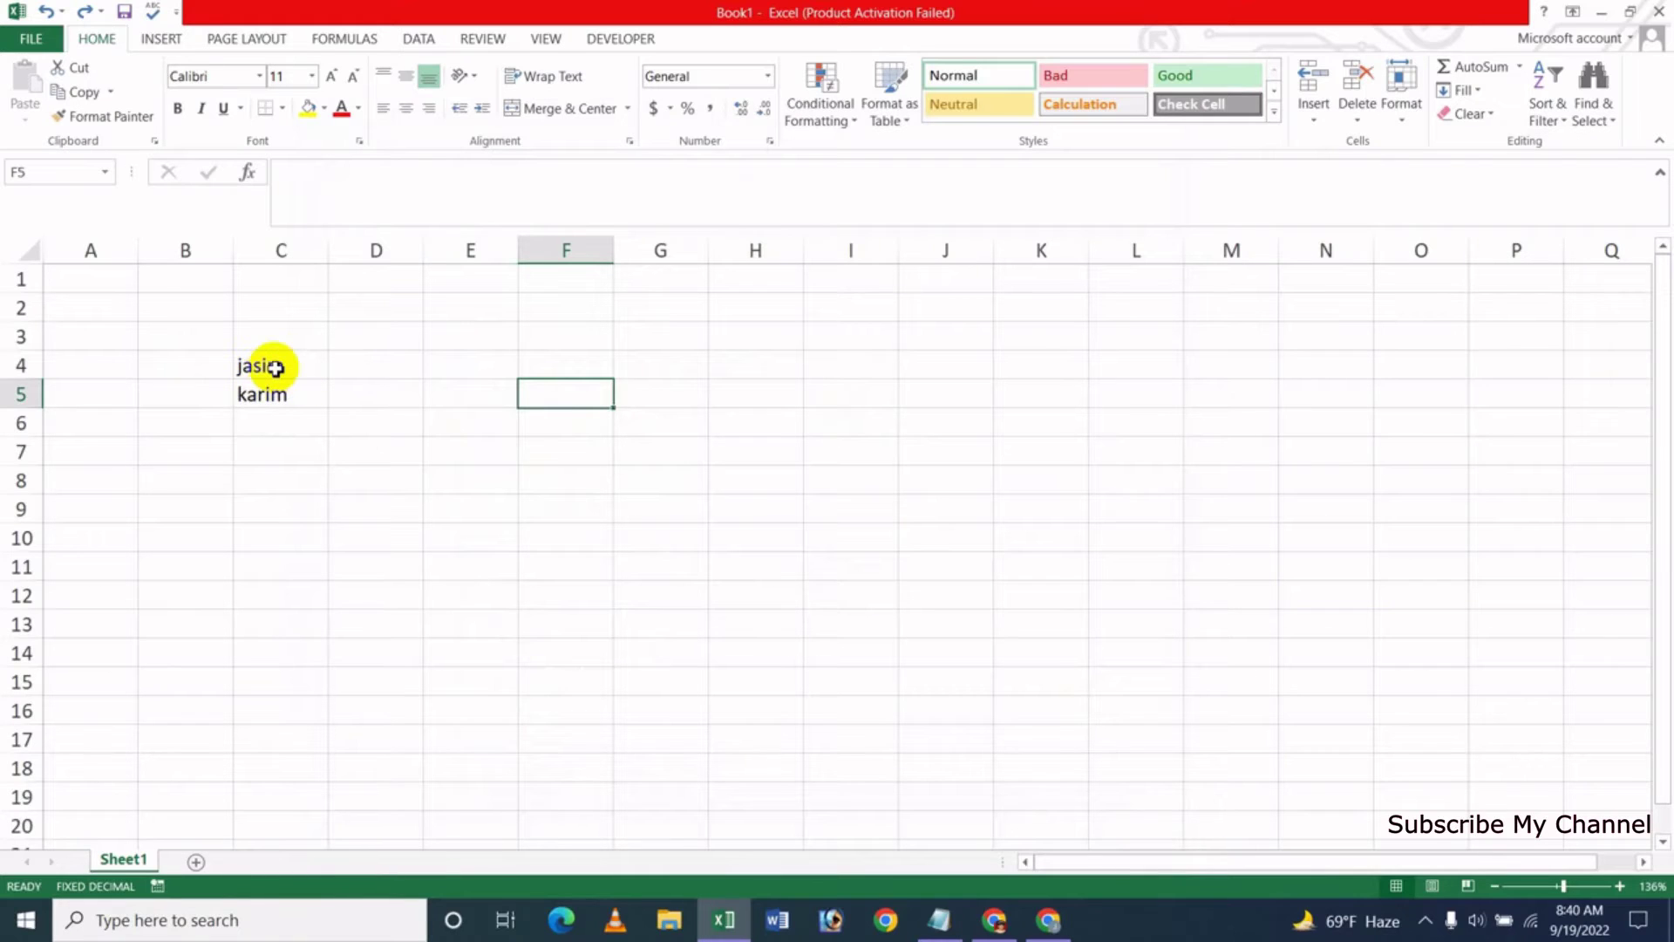
pyautogui.click(277, 370)
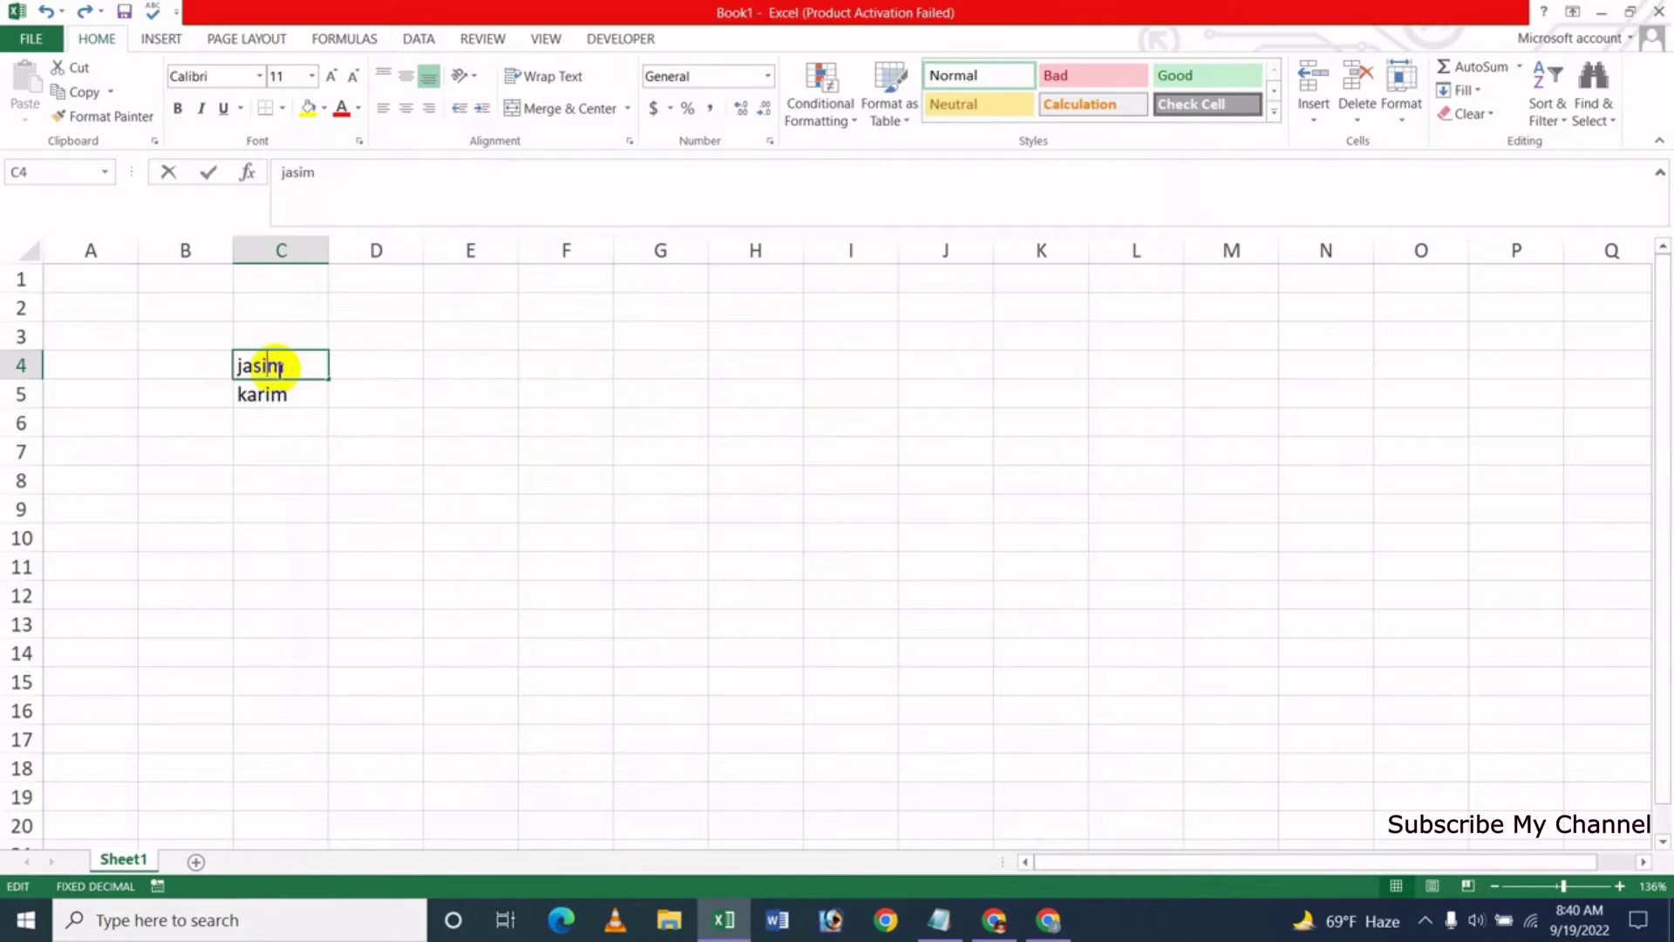
pyautogui.moveTo(386, 488); pyautogui.dragTo(385, 508)
pyautogui.click(277, 370)
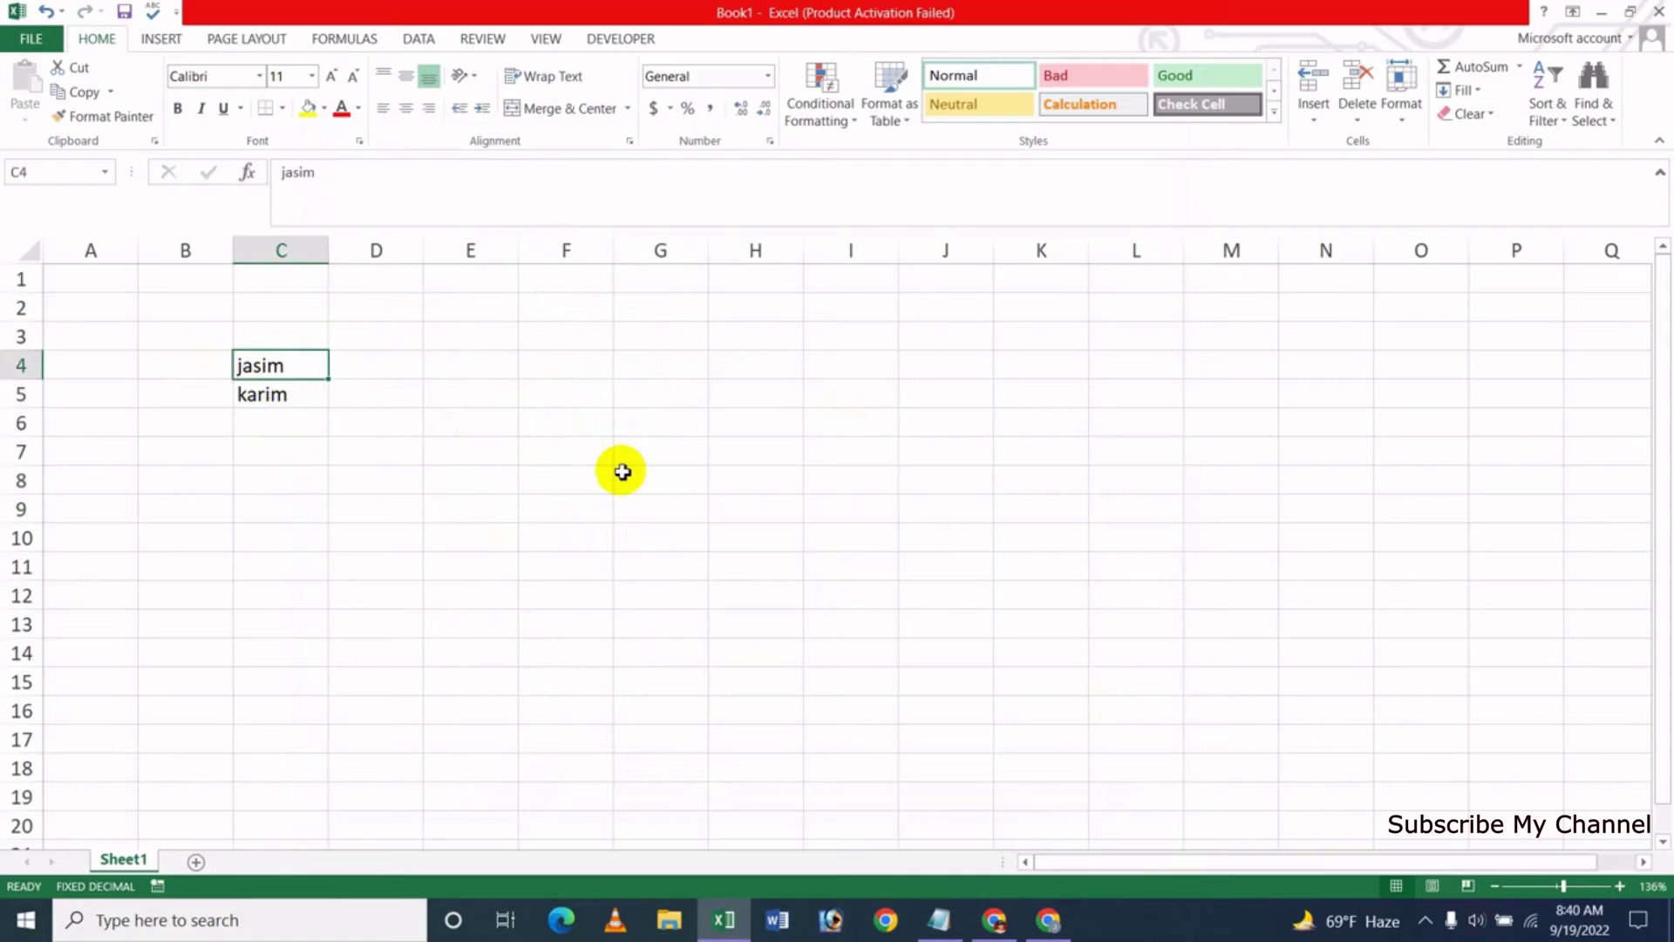
pyautogui.press('F2')
pyautogui.write('dsfd')
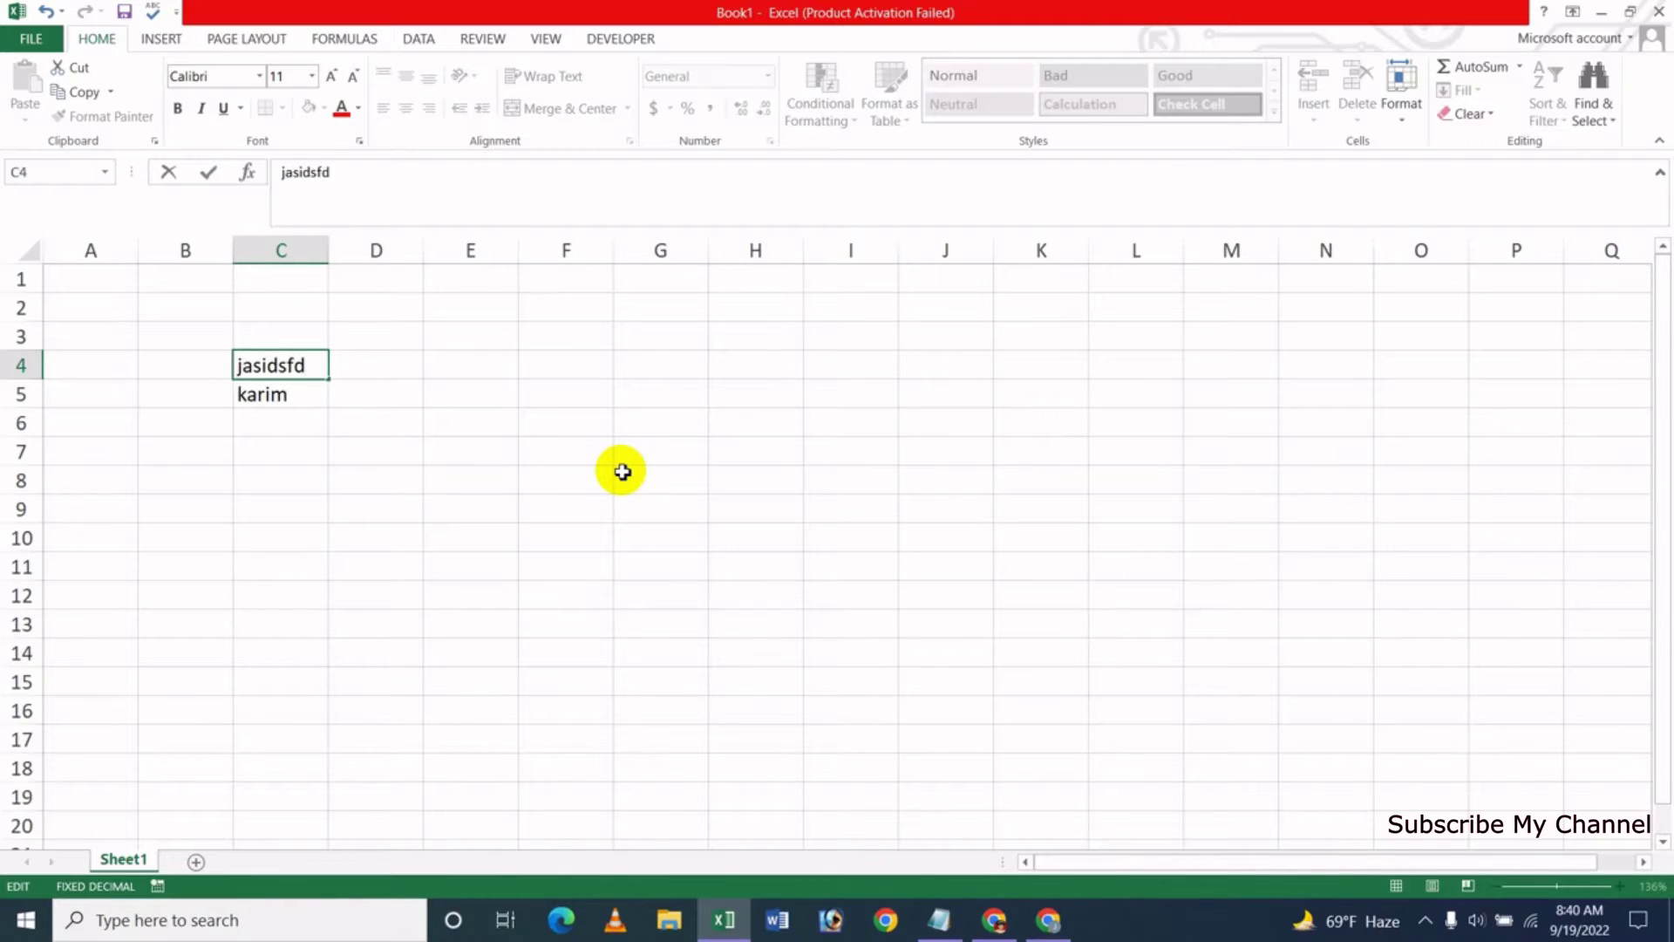
pyautogui.press('Return')
pyautogui.press('Up')
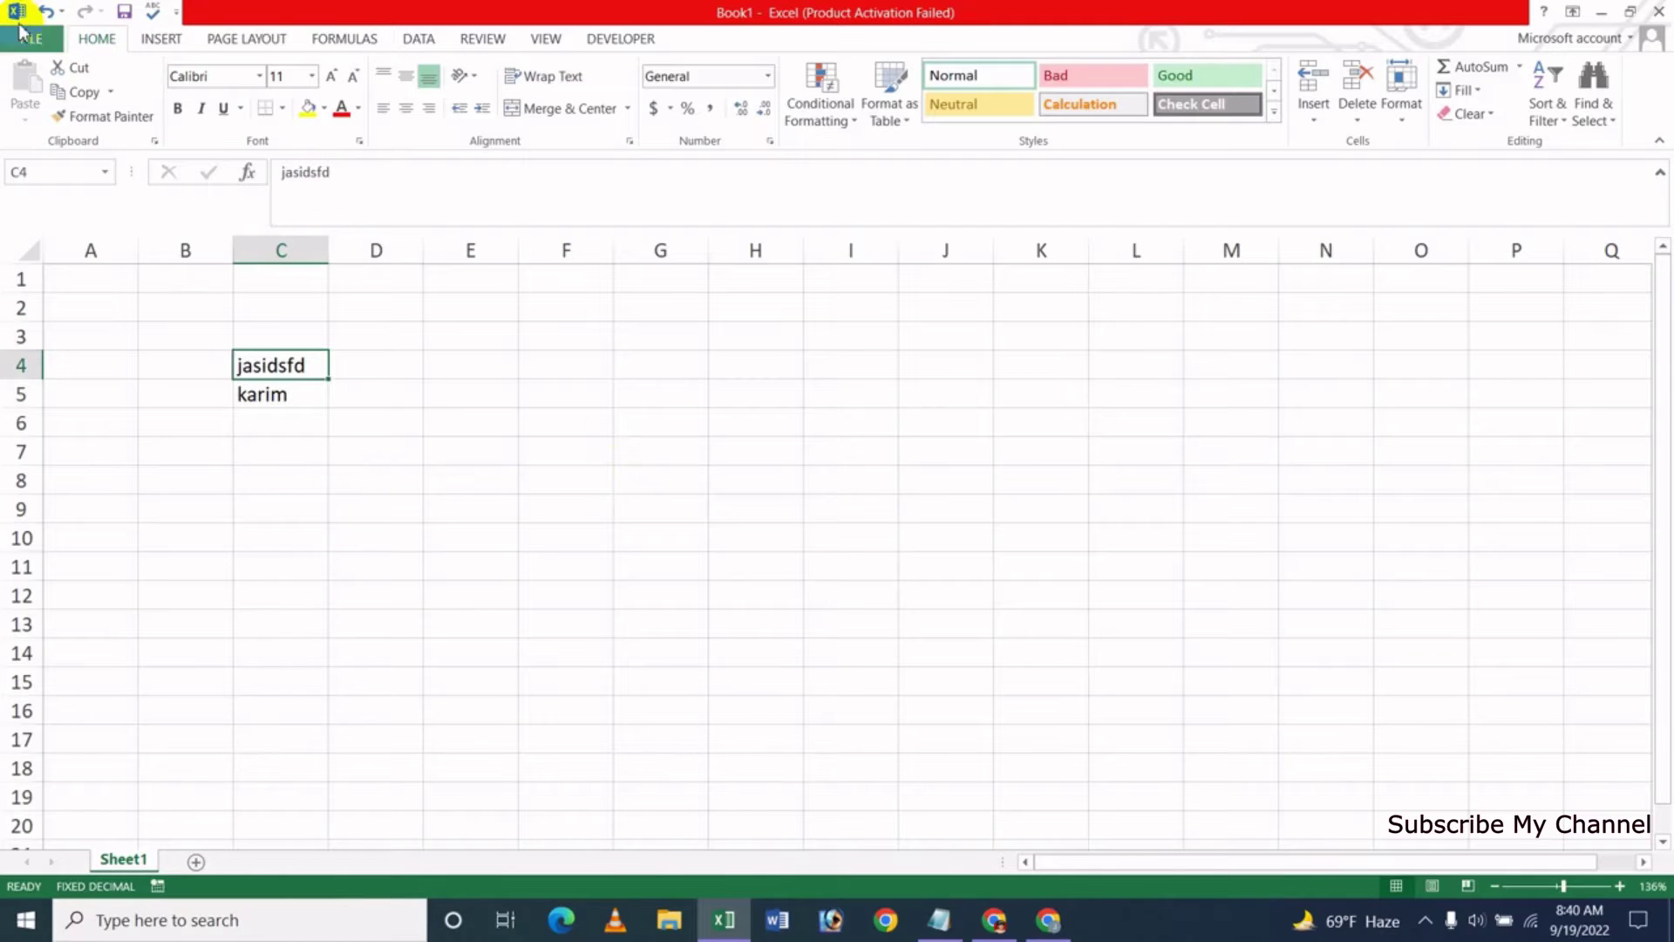
# Open the Advanced page of Excel Options
pyautogui.click(26, 38)
pyautogui.click(44, 471)
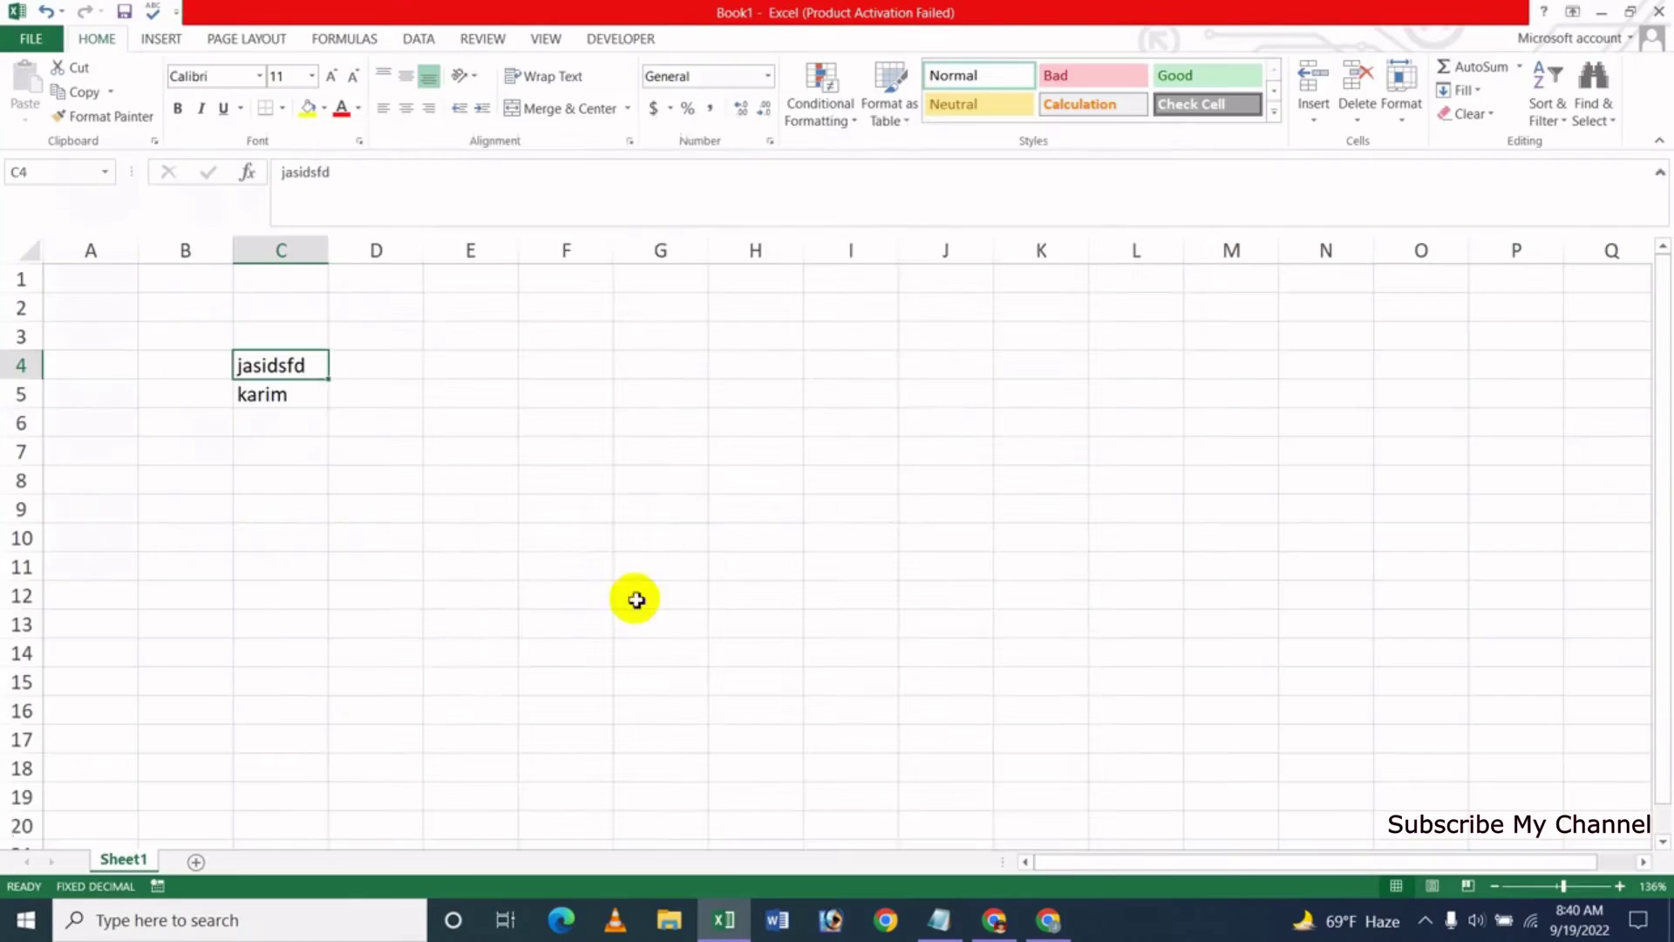
pyautogui.click(364, 312)
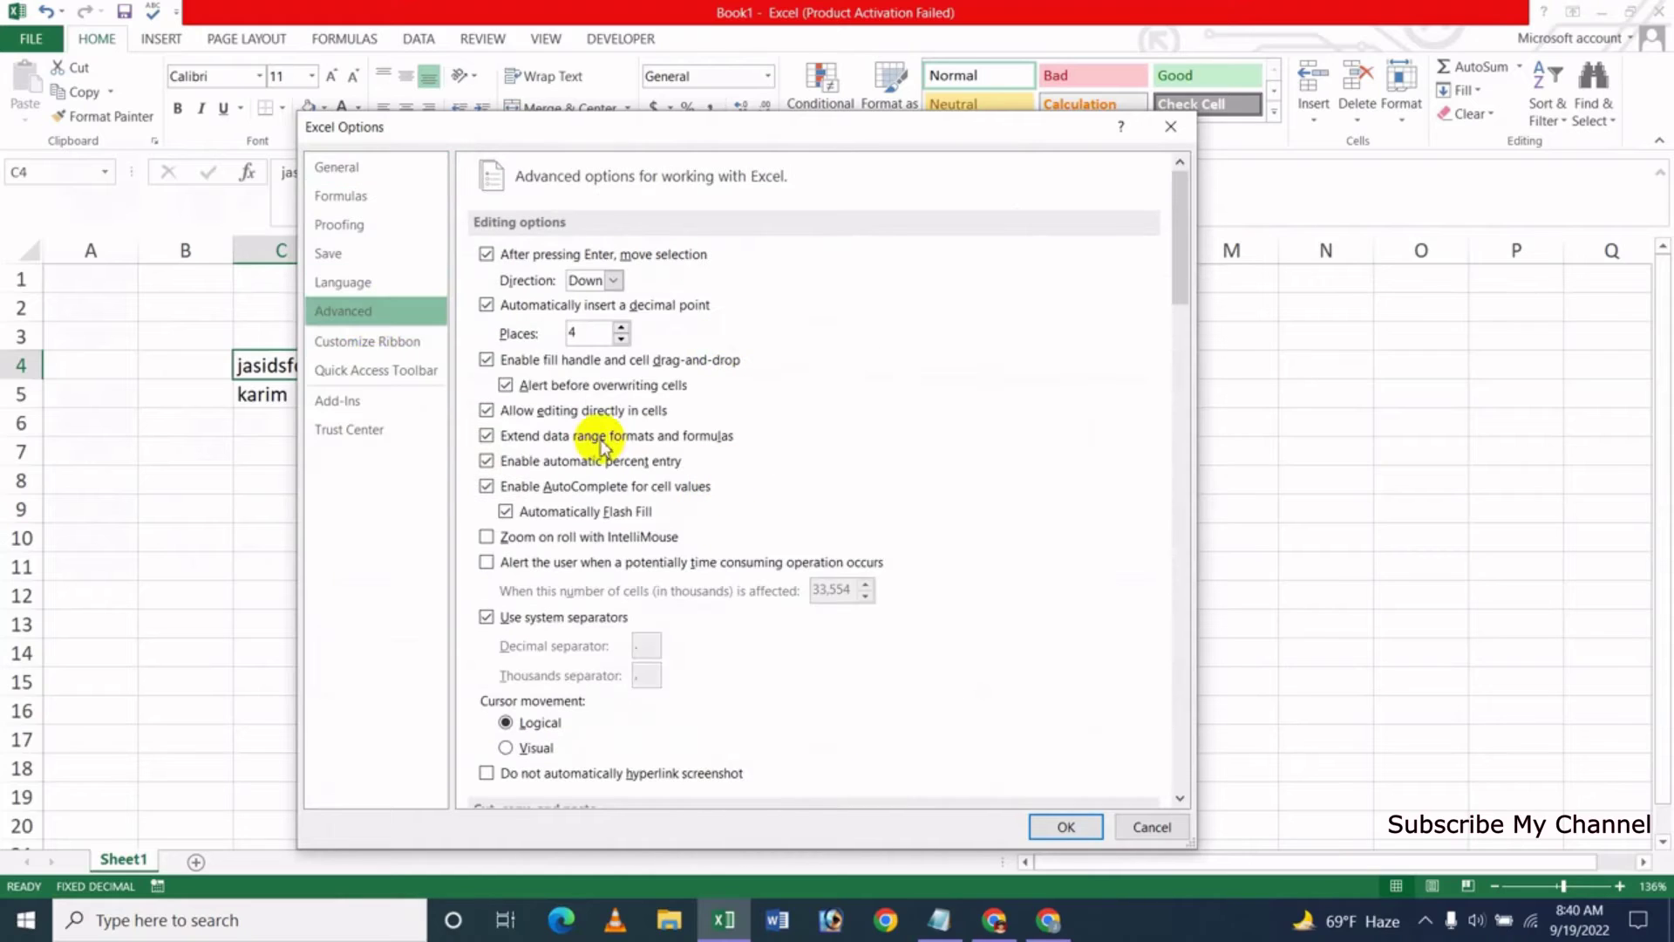
# Turn off 'Allow editing directly in cells' and apply the change
pyautogui.click(487, 411)
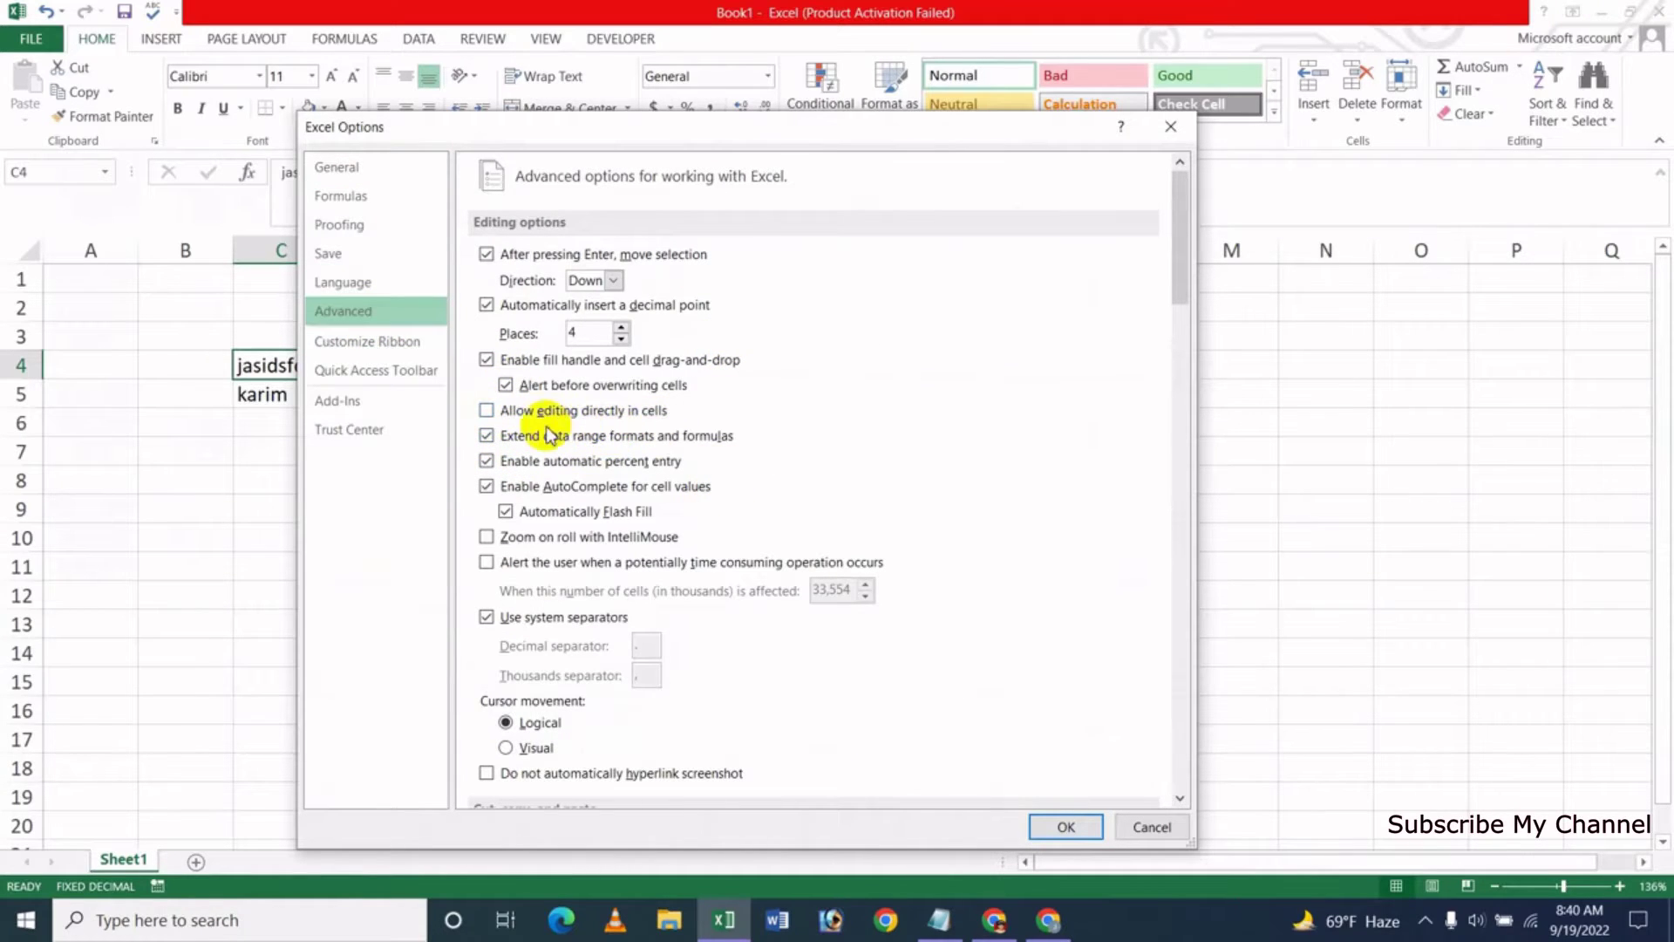
pyautogui.click(1062, 829)
pyautogui.press('Down')
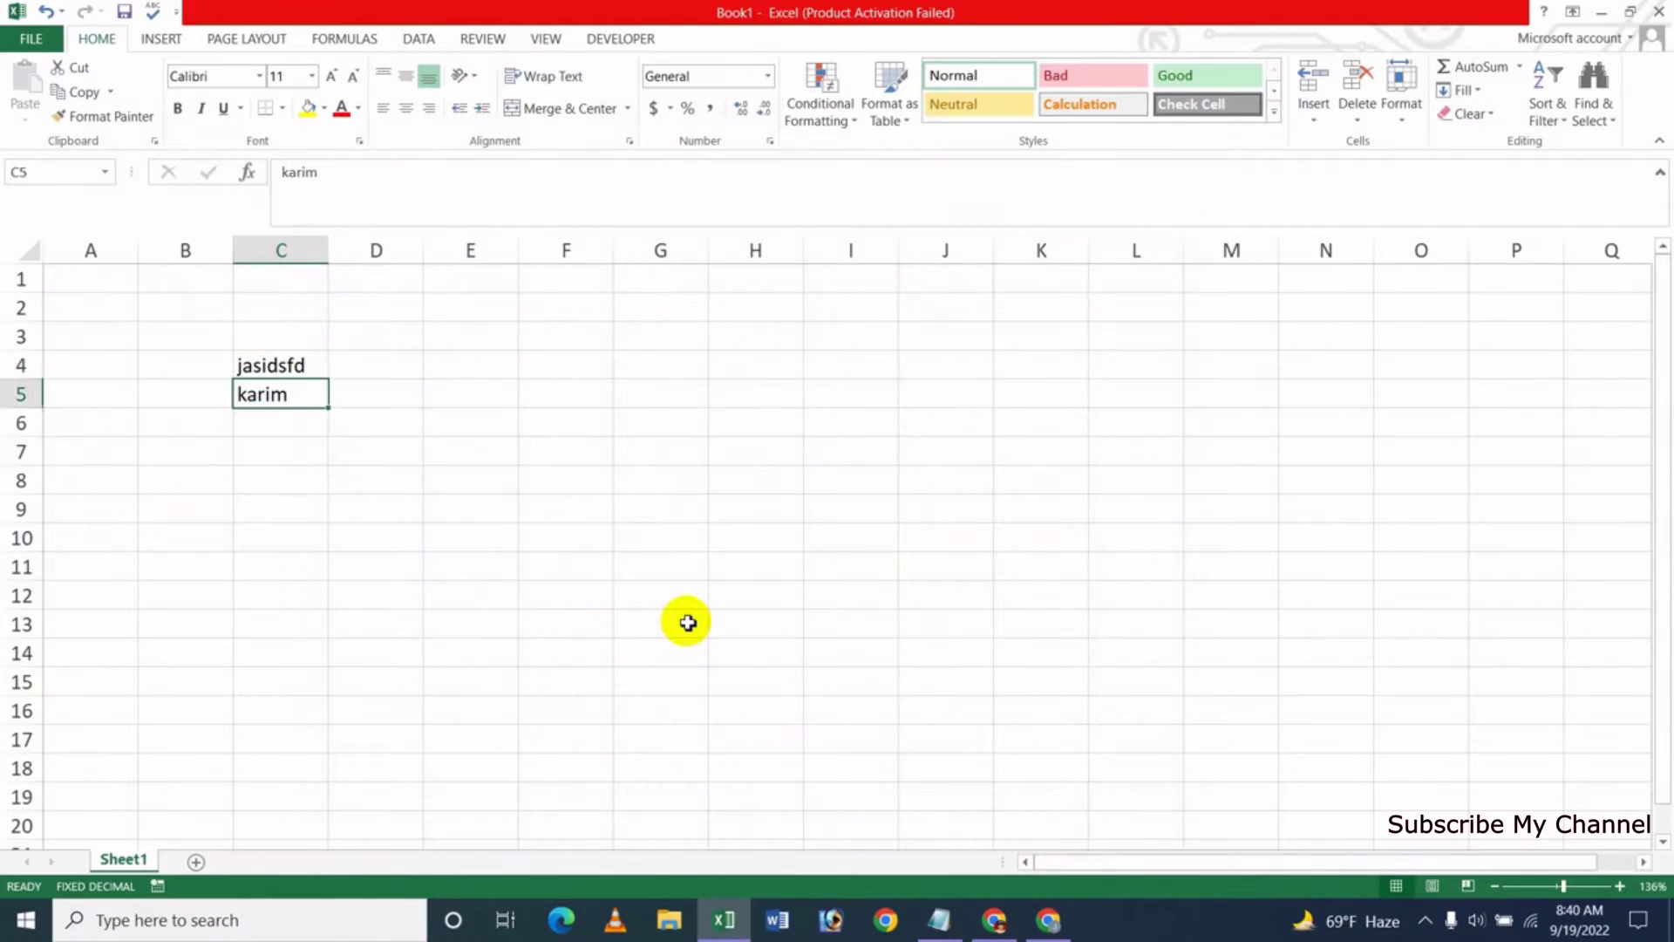
pyautogui.press('Up')
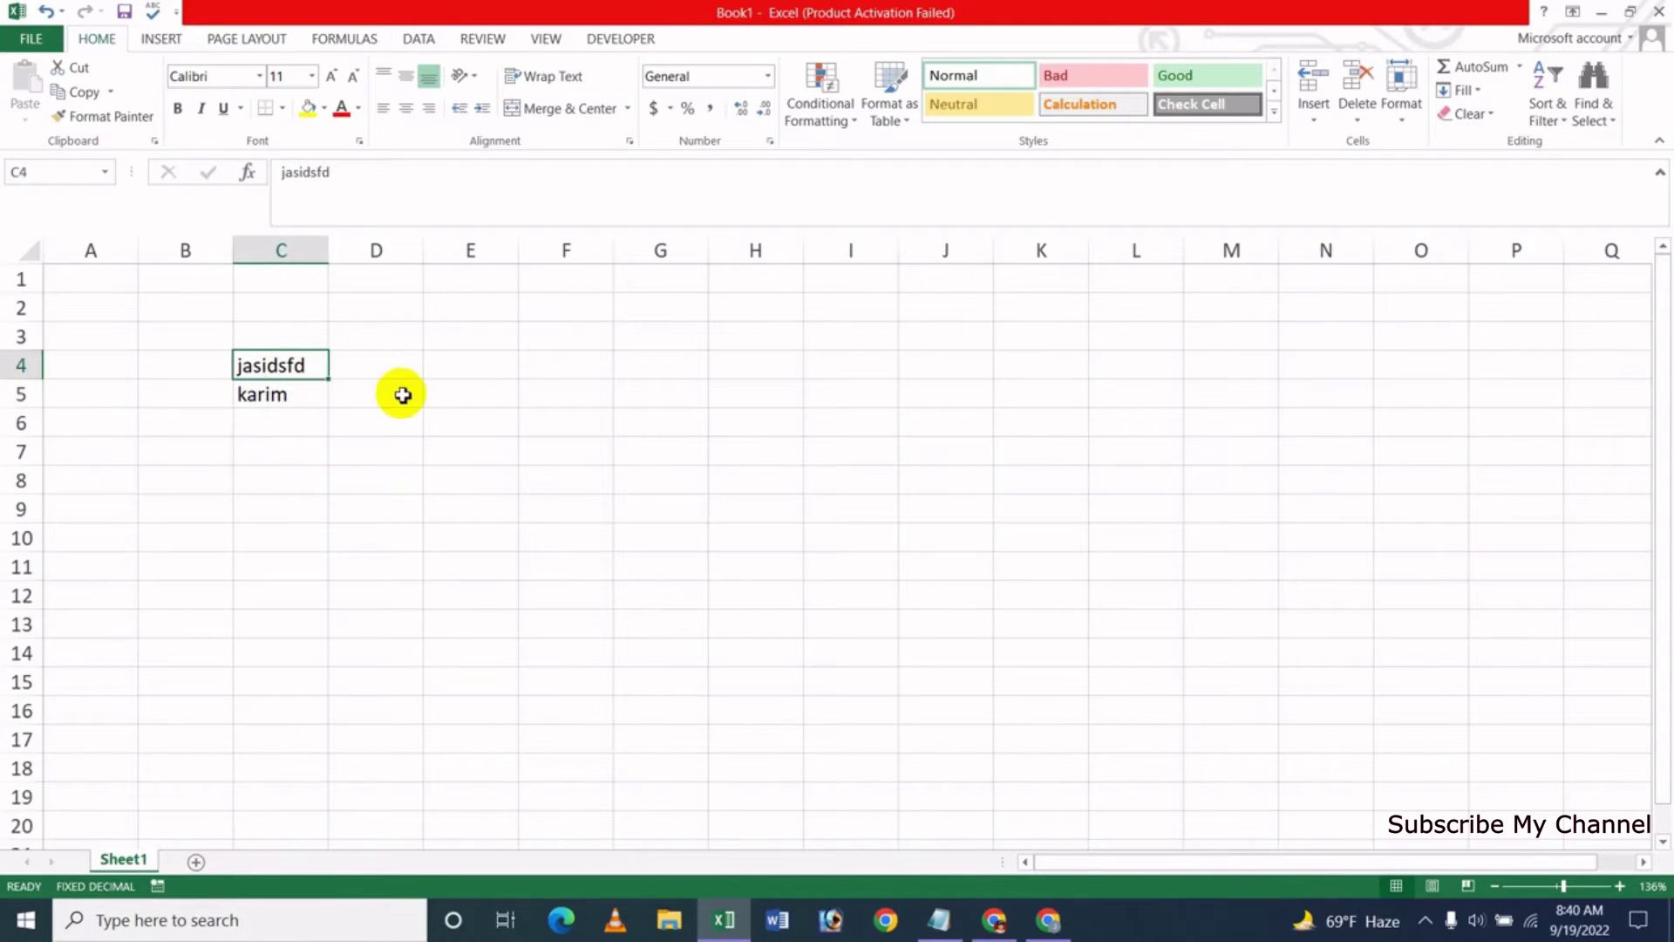
# Edit C4's name in the formula bar, inserting extra letters after 'jasid'
pyautogui.press('F2')
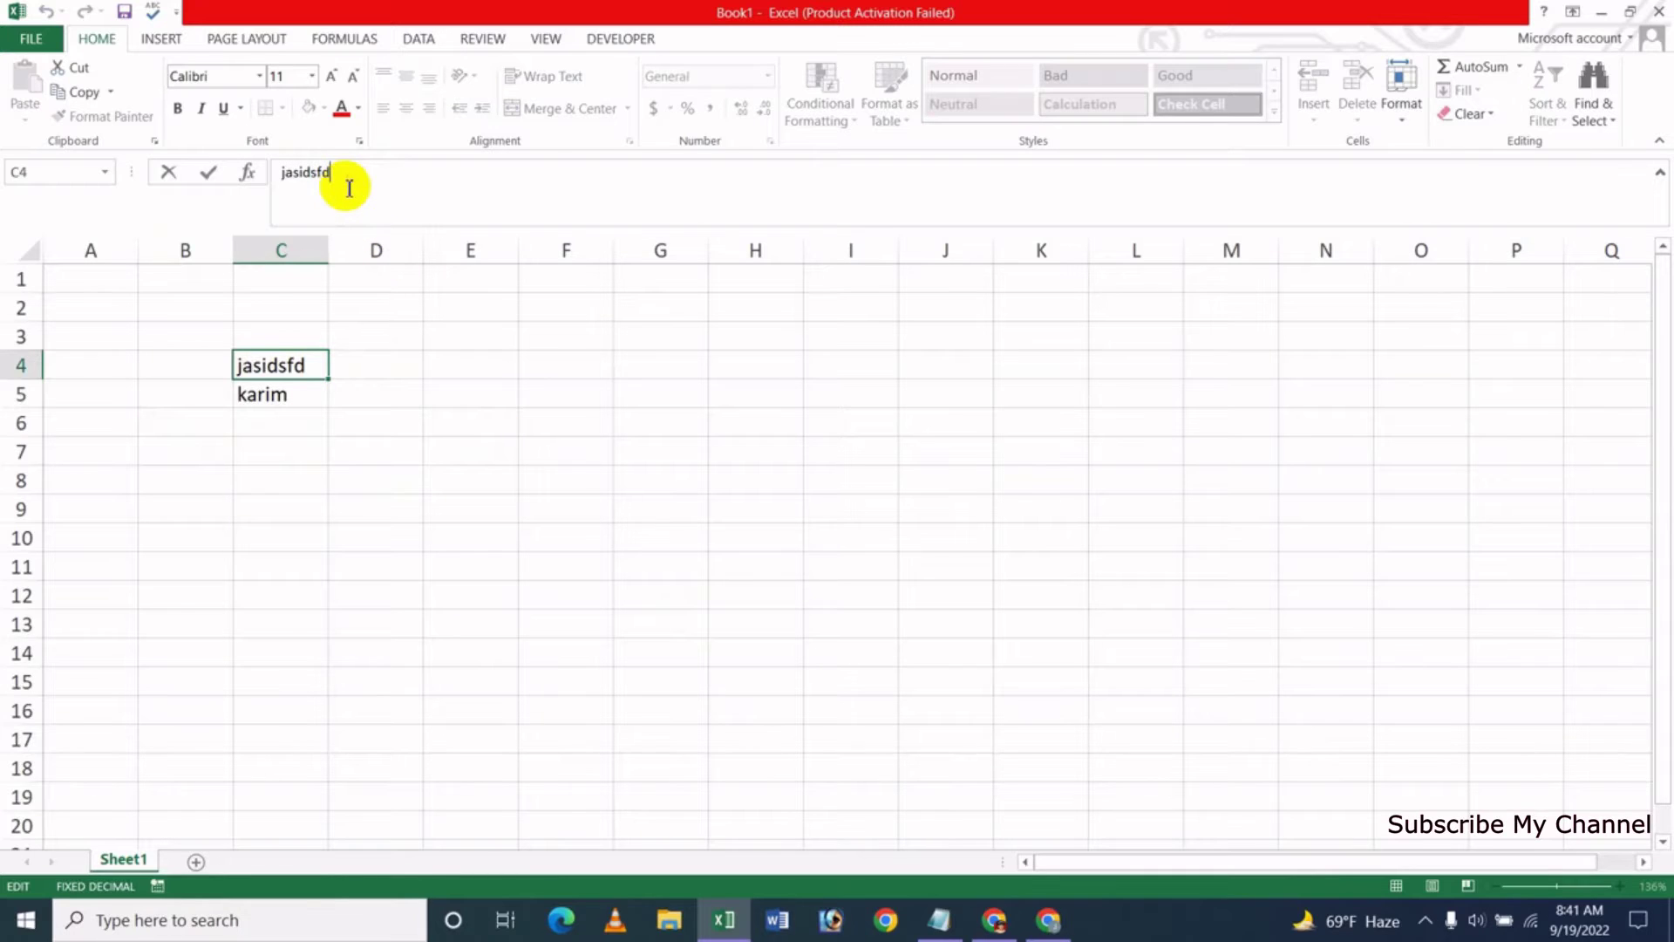
pyautogui.click(311, 172)
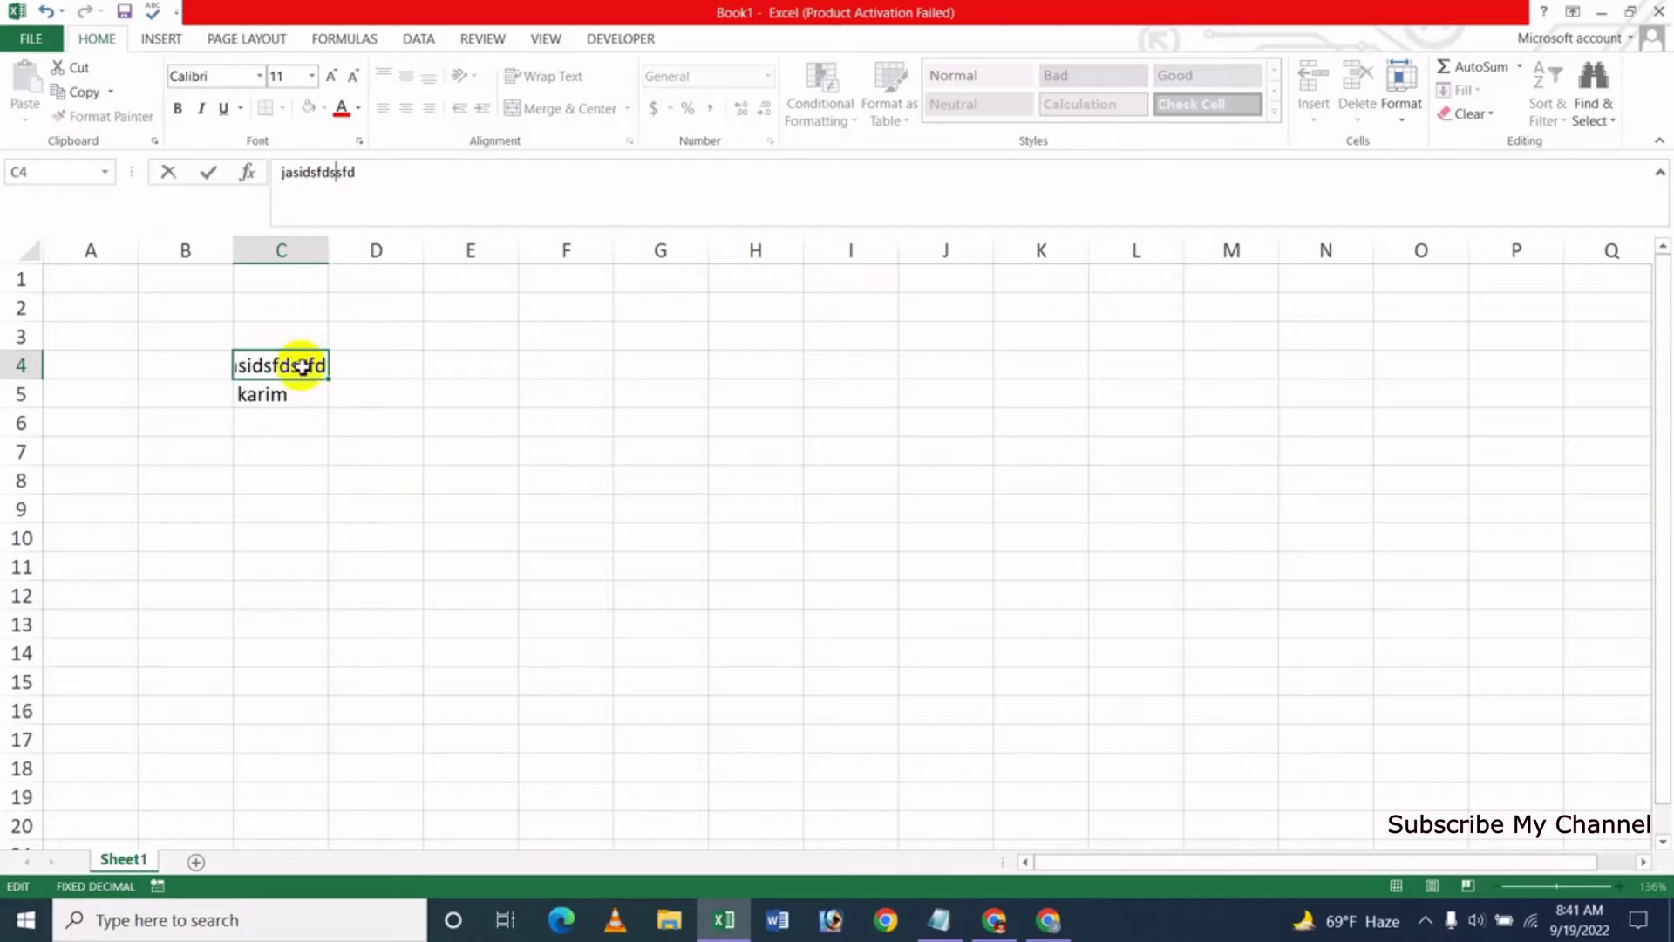
pyautogui.click(348, 475)
# Enter a name in F5, then insert 'sdfsdf' after its first letter via the formula bar
pyautogui.click(598, 400)
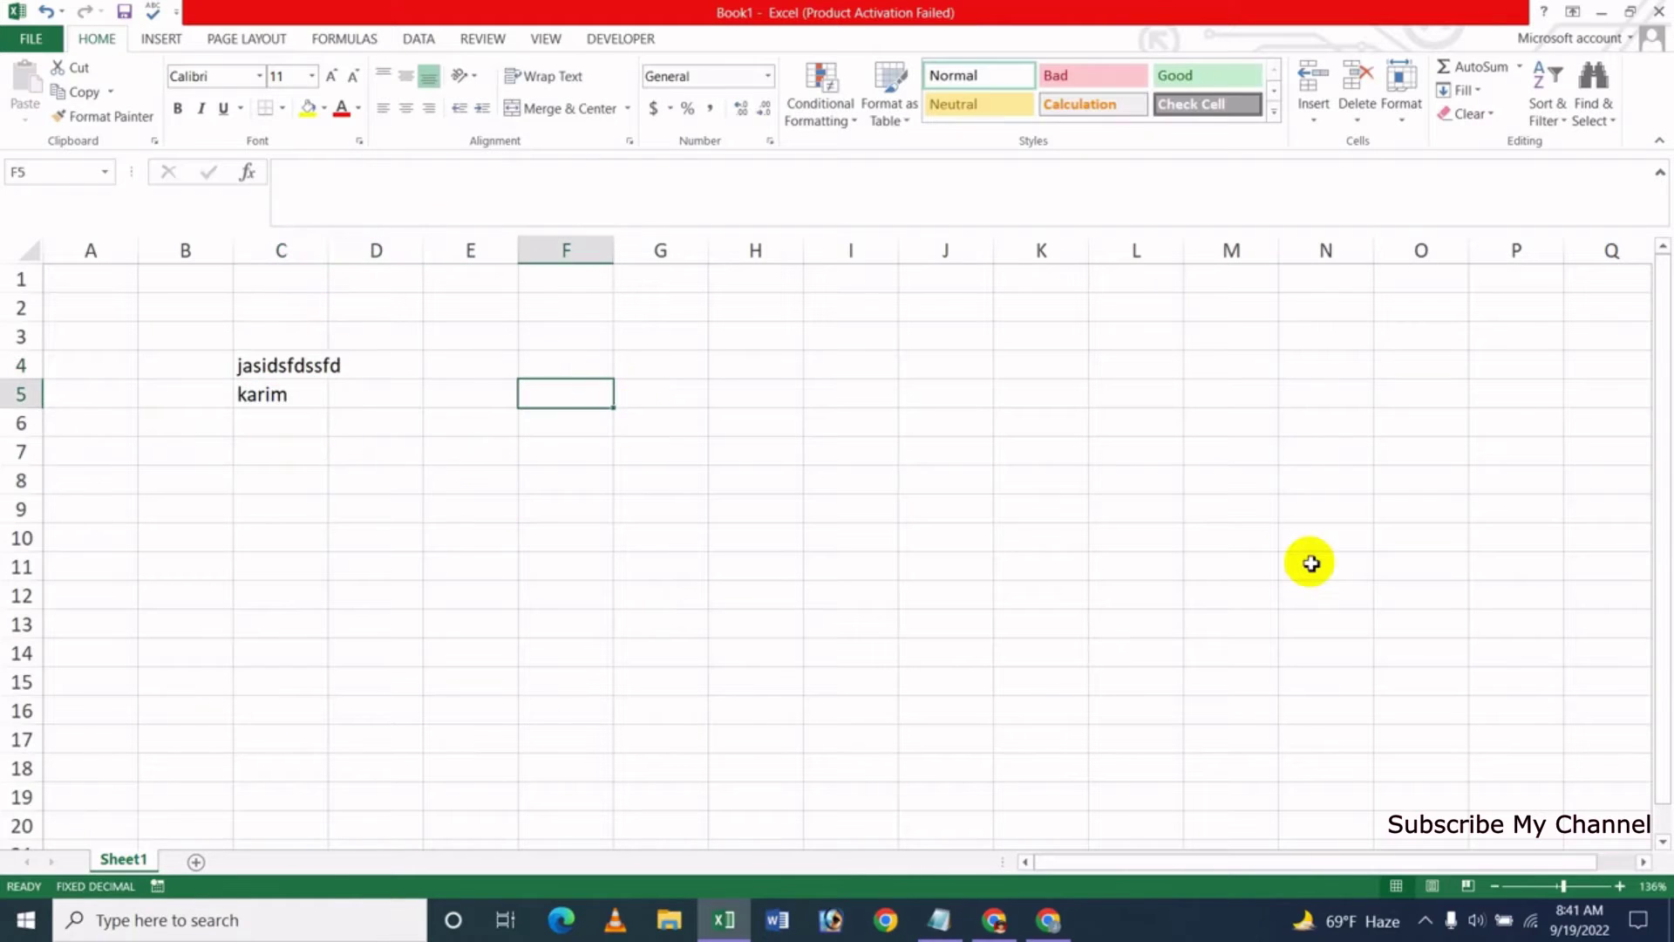
pyautogui.write('hasan')
pyautogui.press('Return')
pyautogui.press('Up')
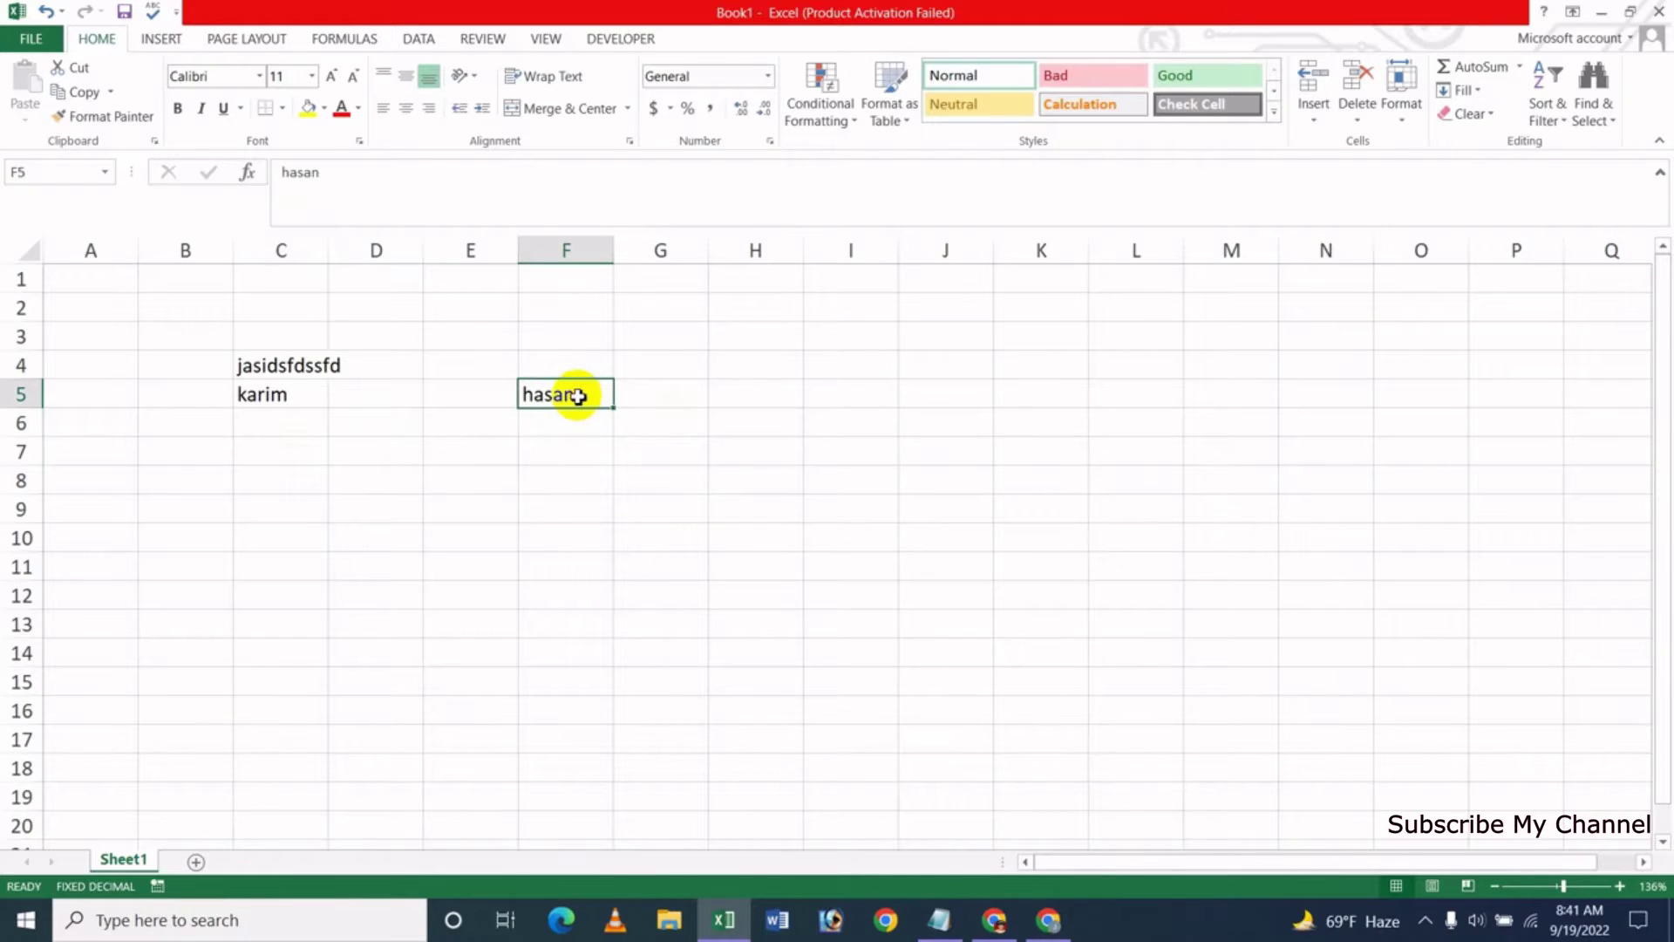
pyautogui.press('F2')
pyautogui.click(306, 208)
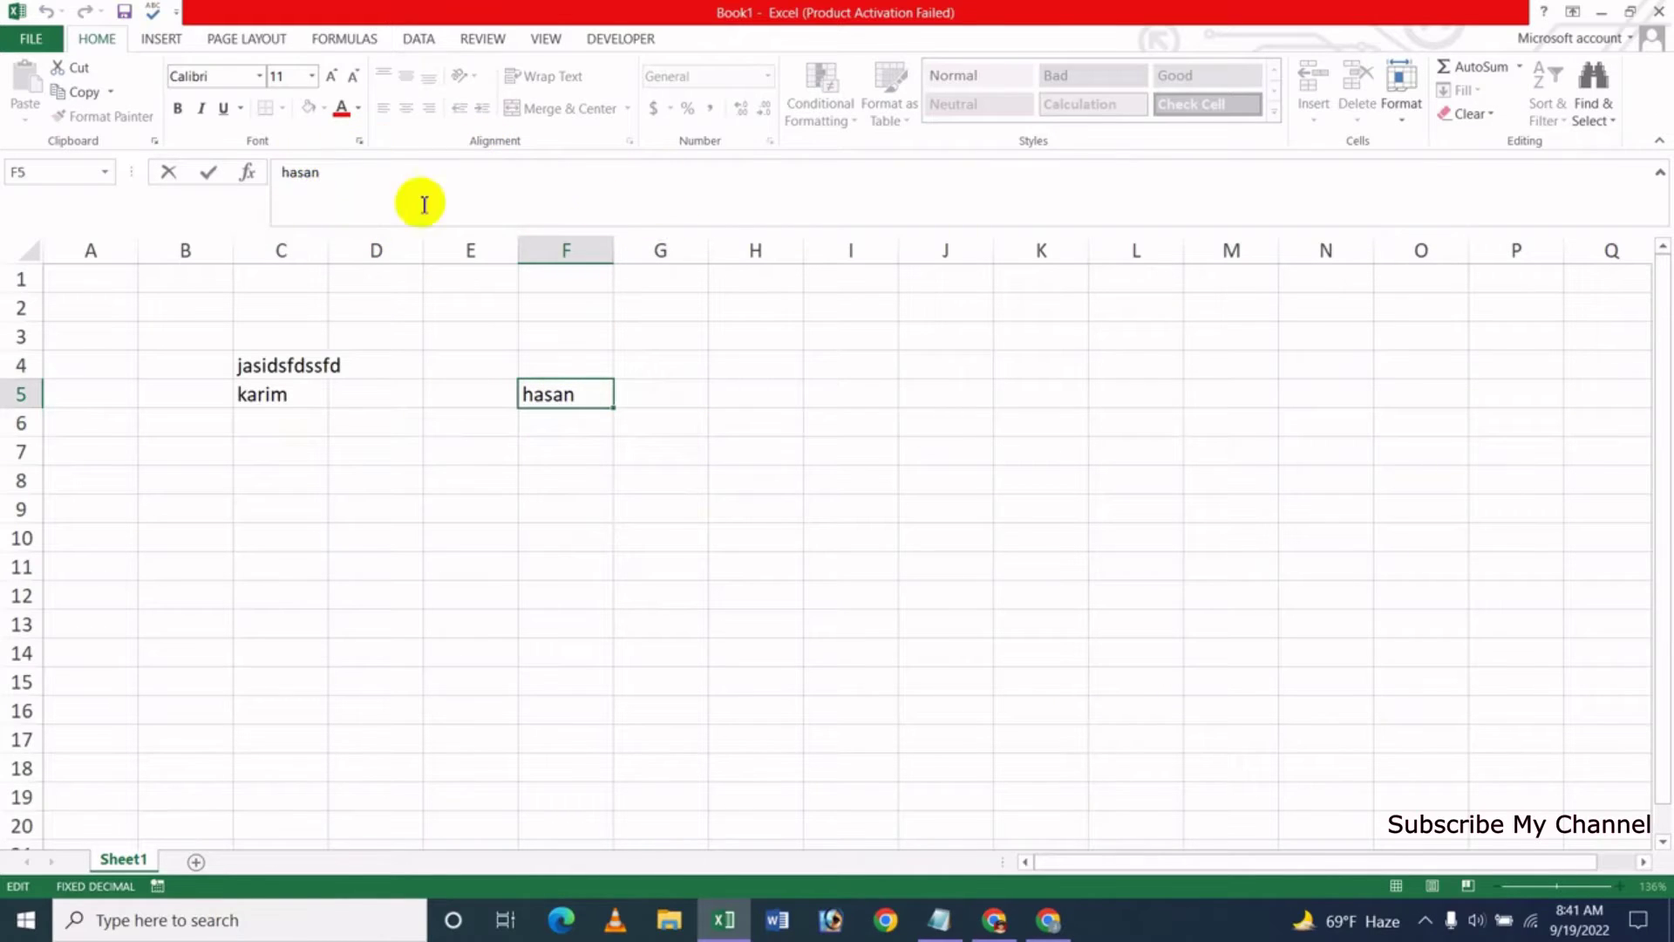
pyautogui.write('sdfsdf')
pyautogui.click(507, 514)
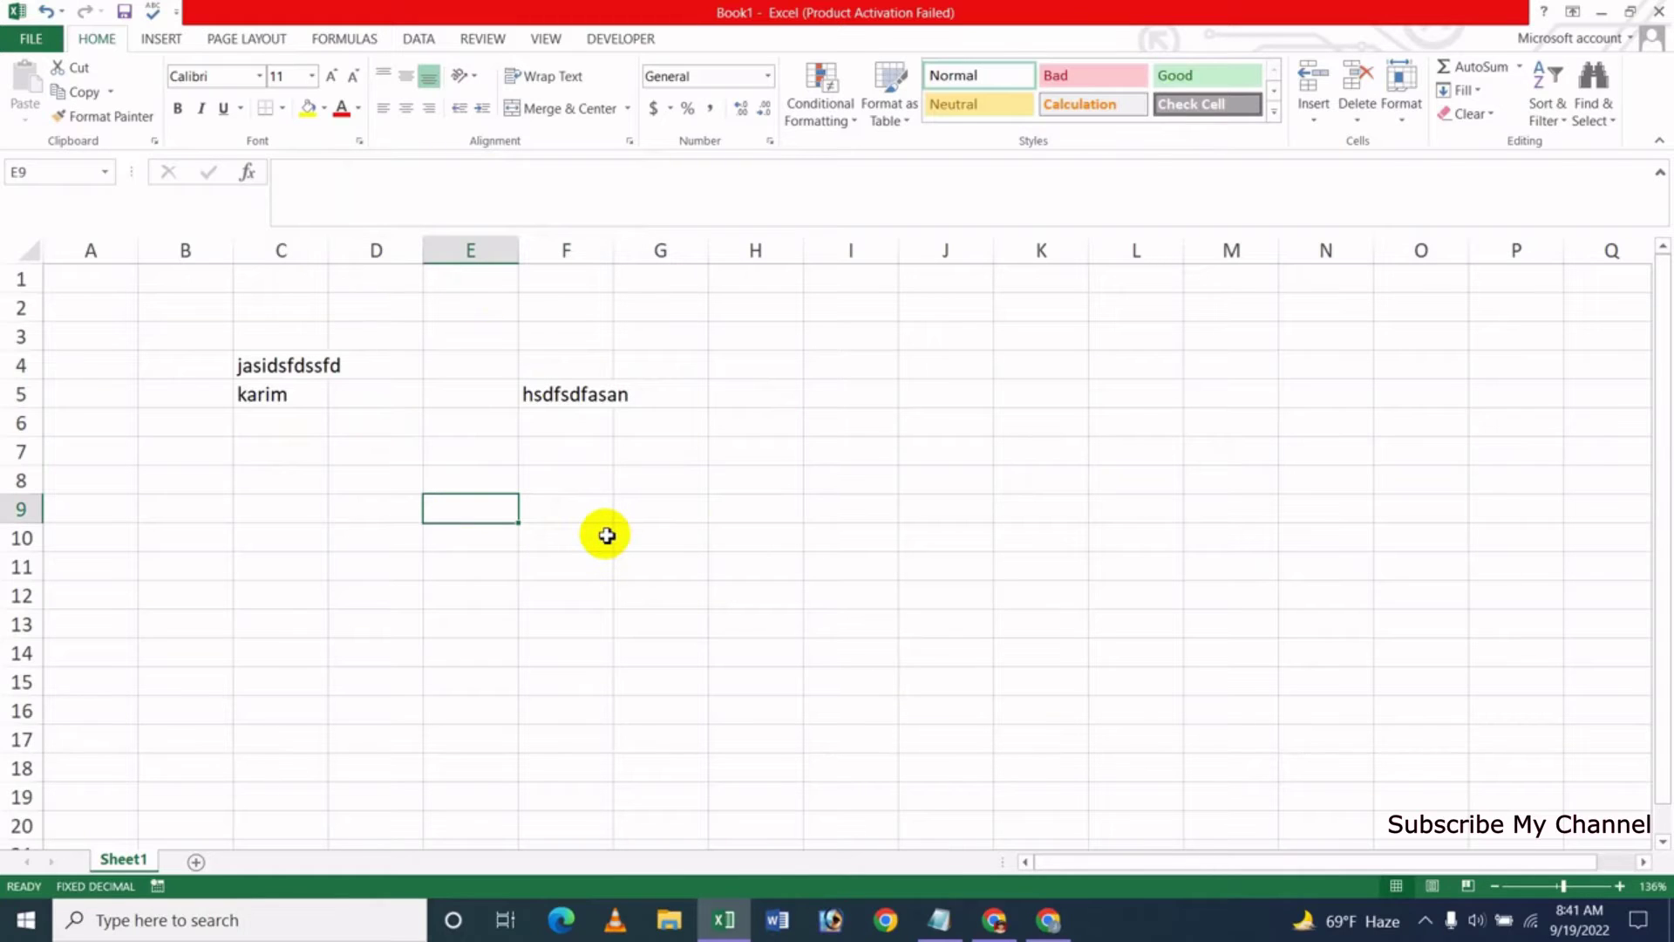
# Select E7 and reopen the Advanced page of Excel Options
pyautogui.click(481, 452)
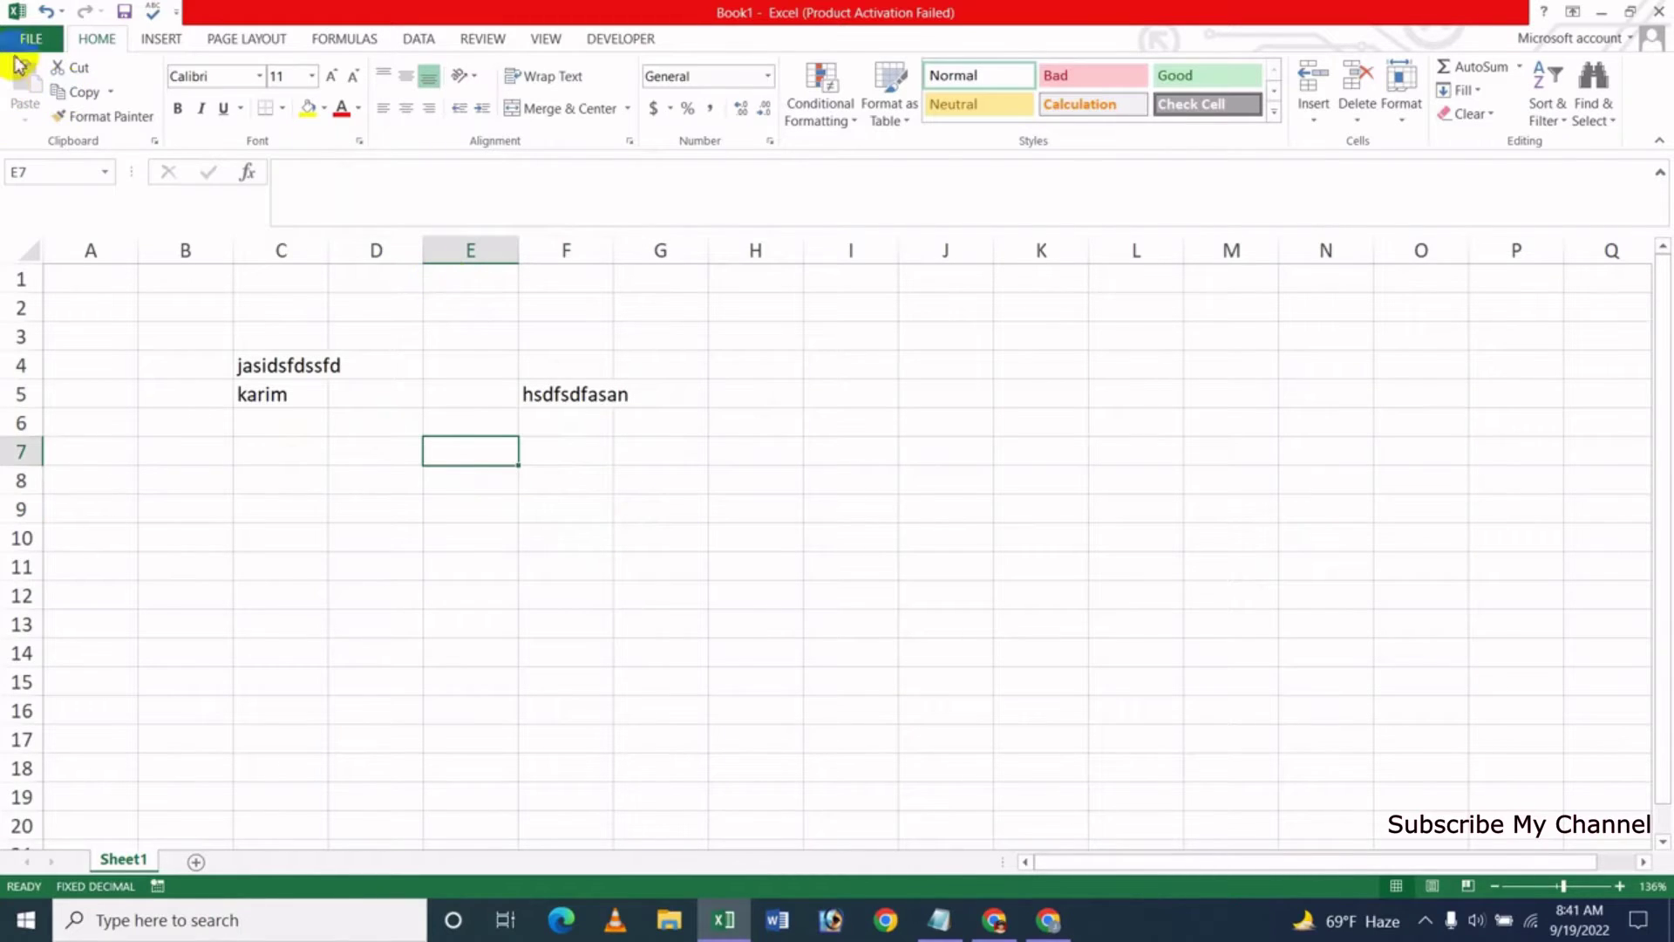
pyautogui.click(26, 40)
pyautogui.click(54, 472)
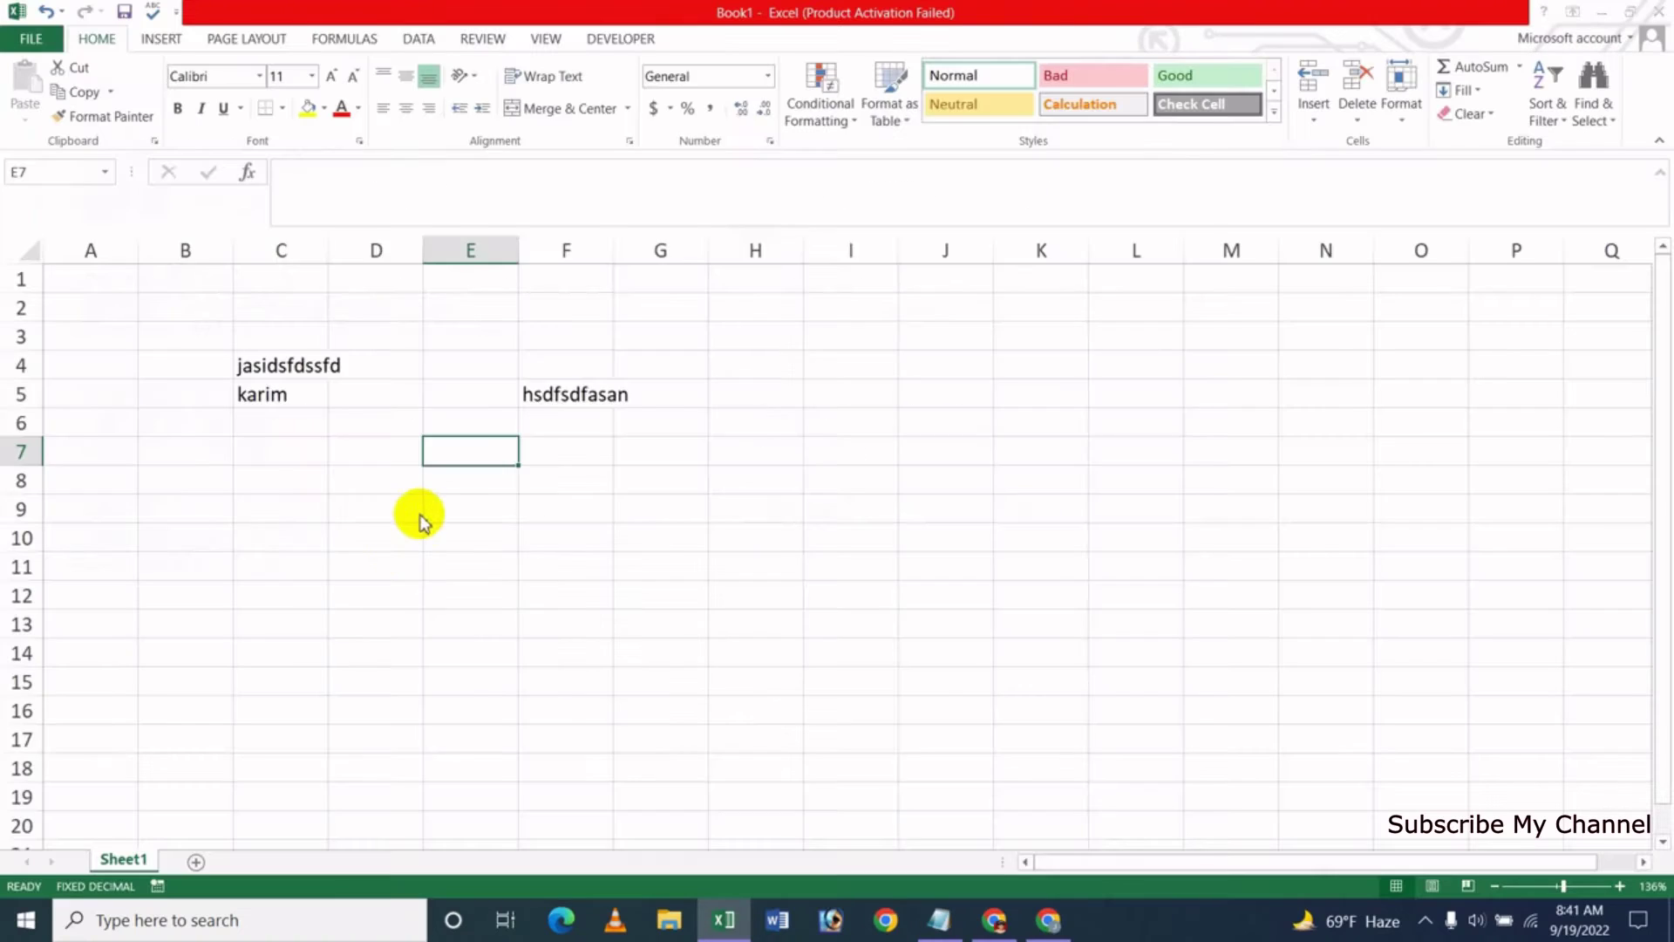
pyautogui.click(384, 312)
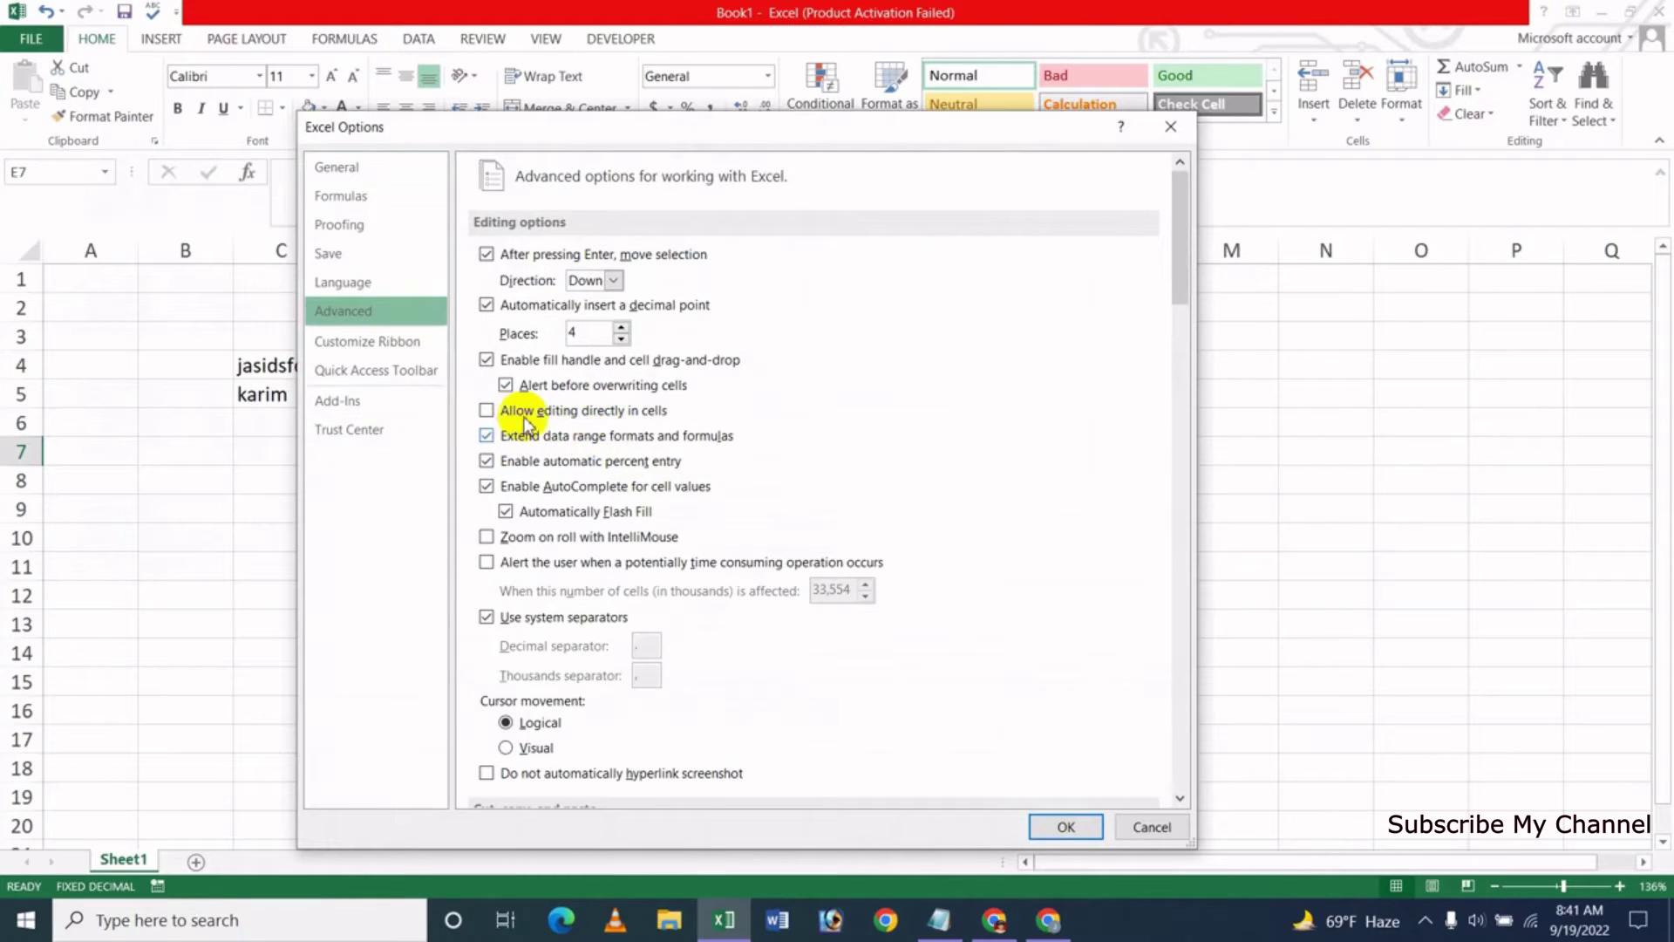
# Re-enable 'Allow editing directly in cells' and confirm Excel Options with OK
pyautogui.click(485, 412)
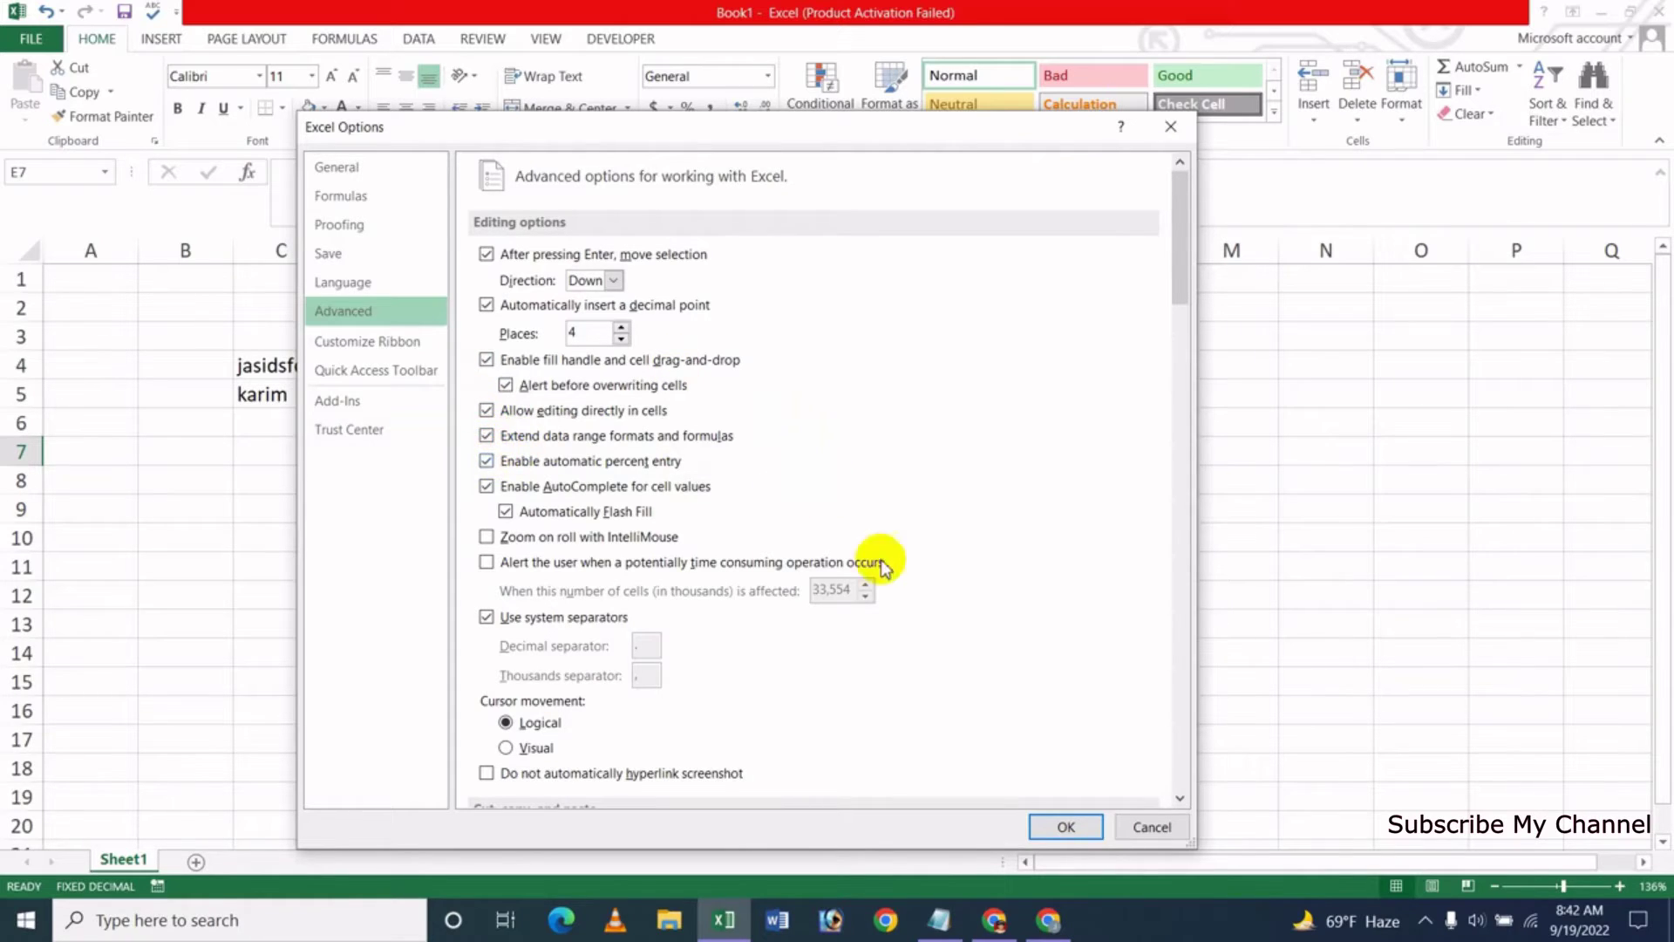
pyautogui.click(1150, 827)
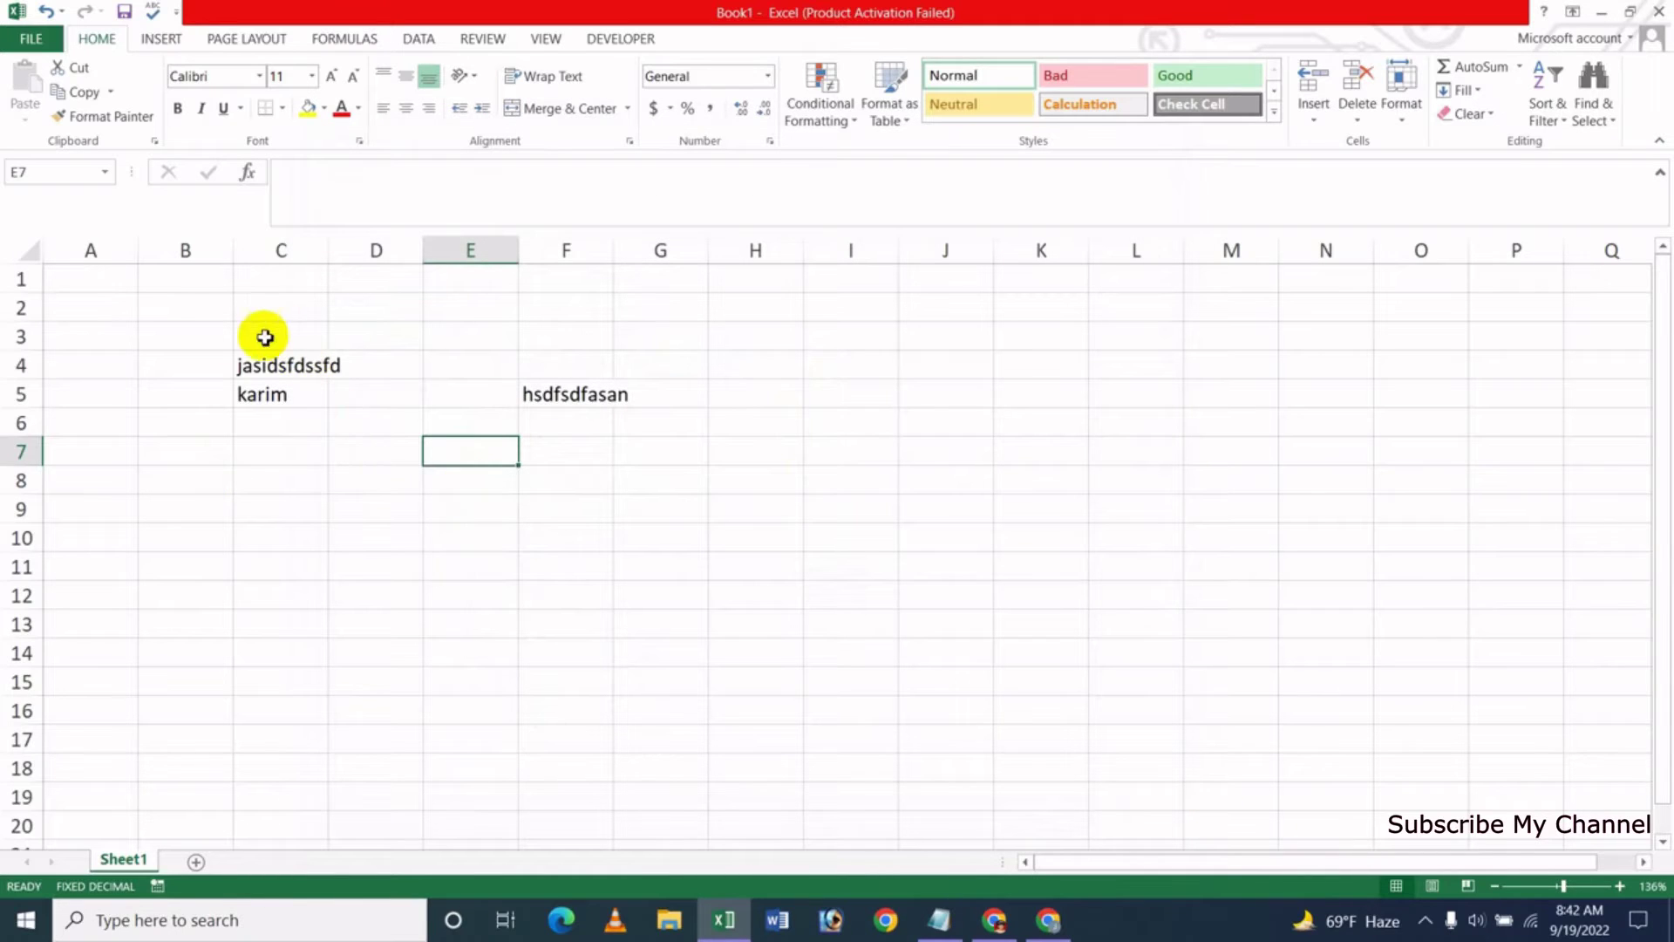
# Clear the sample text from B3:H10 and try a fixed-decimal entry of 1 in C2
pyautogui.moveTo(209, 336); pyautogui.dragTo(744, 528)
pyautogui.press('Delete')
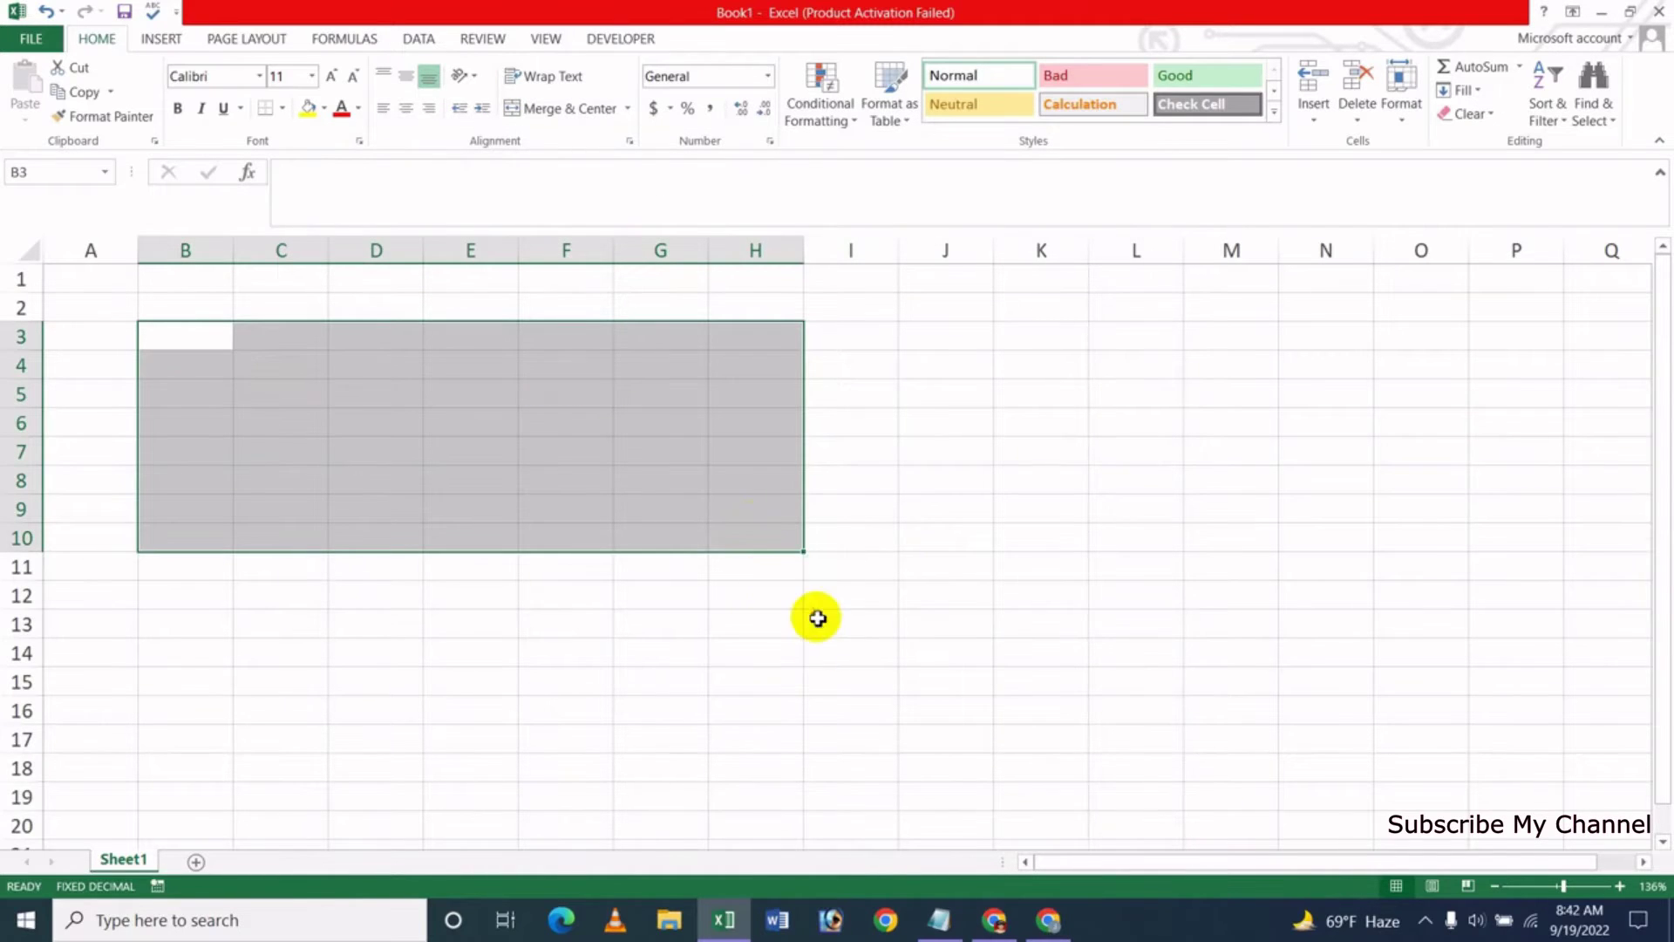
pyautogui.click(818, 621)
pyautogui.click(285, 311)
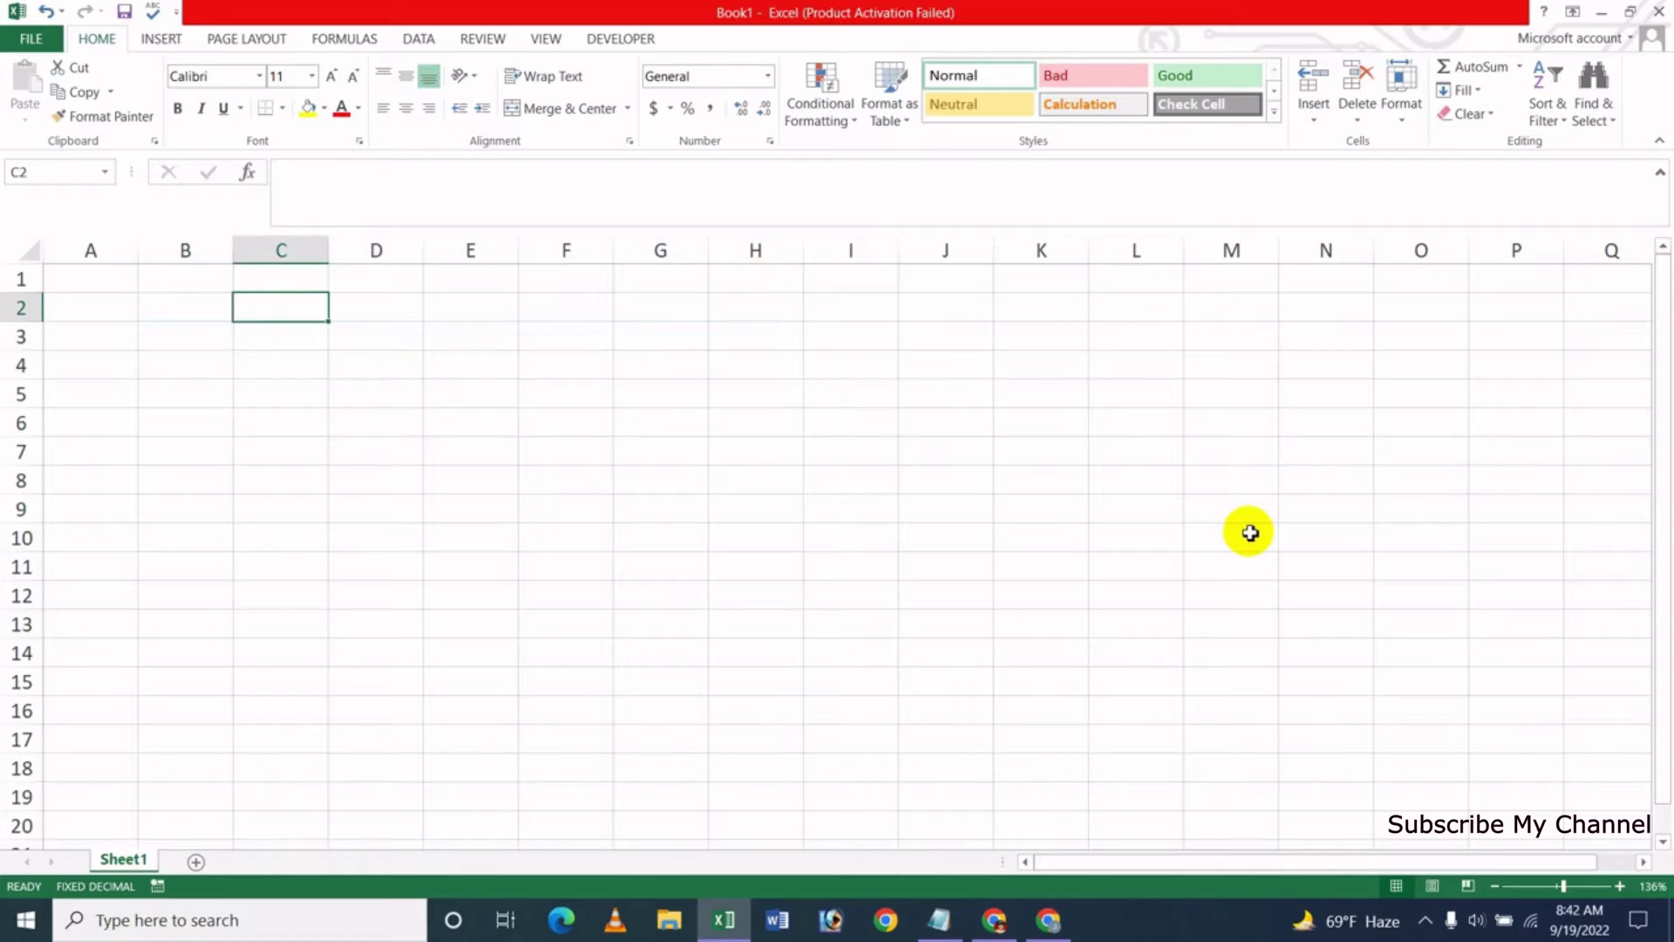
pyautogui.write('1')
pyautogui.press('Tab')
pyautogui.press('Left')
# On a new sheet zoomed to about 200%, enter 1, 2, 3 in B2:D2, giving 0.0001–0.0003
pyautogui.click(194, 863)
pyautogui.click(252, 329)
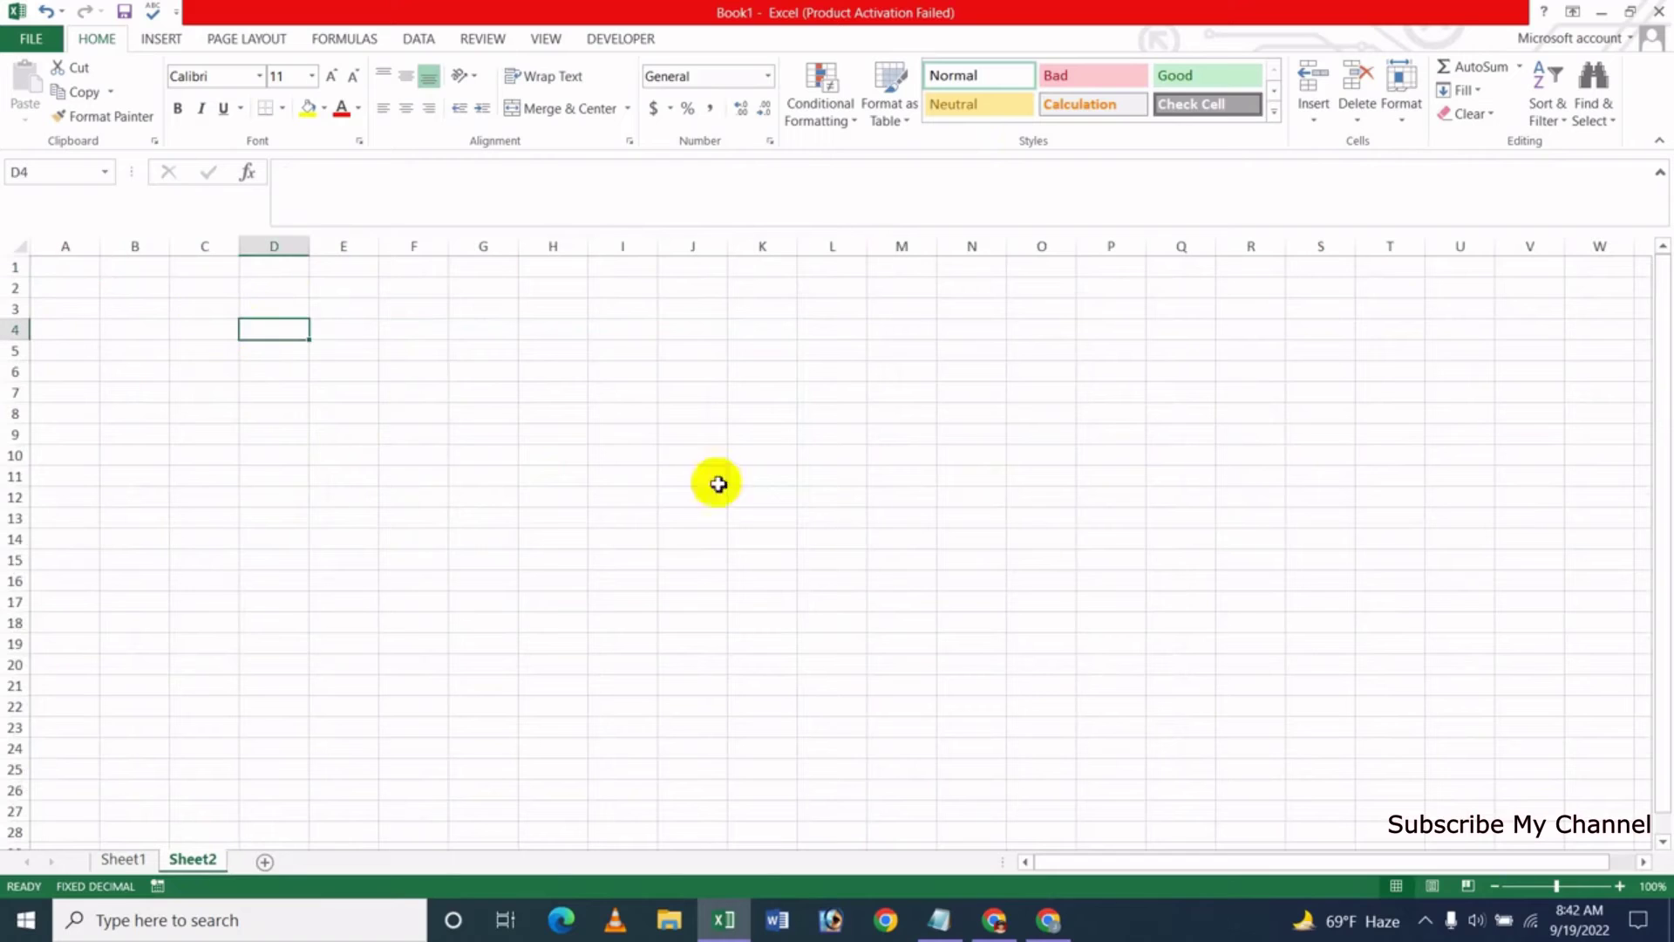
pyautogui.click(1575, 885)
pyautogui.click(278, 344)
pyautogui.write('1')
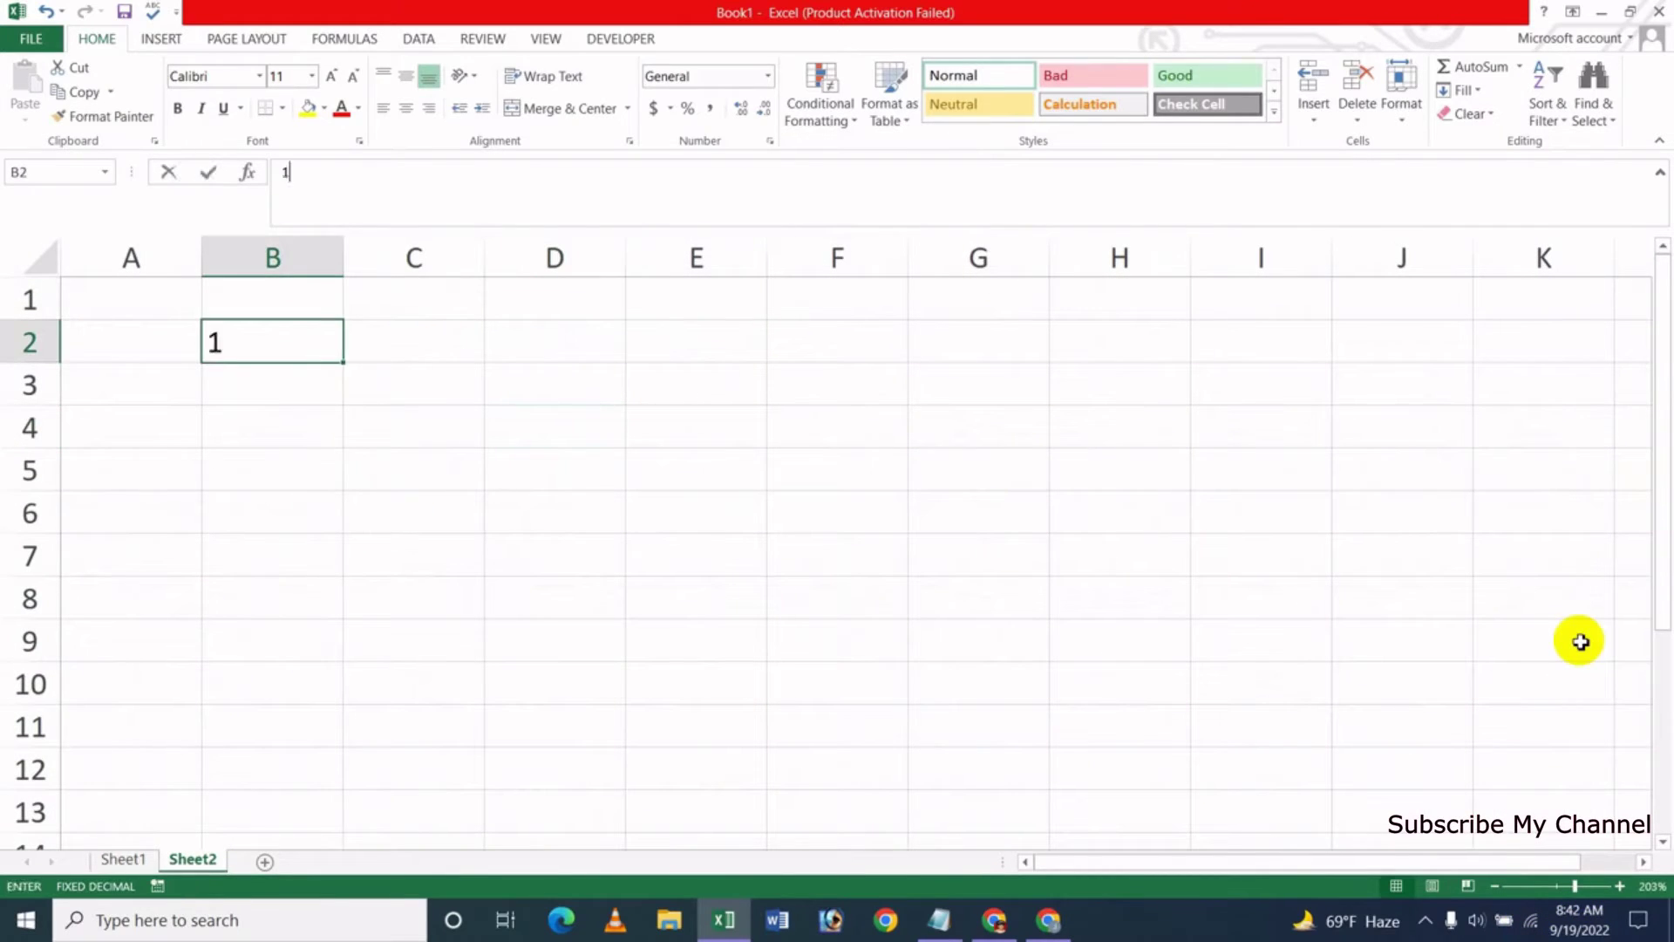
pyautogui.press('Tab')
pyautogui.write('2')
pyautogui.press('Tab')
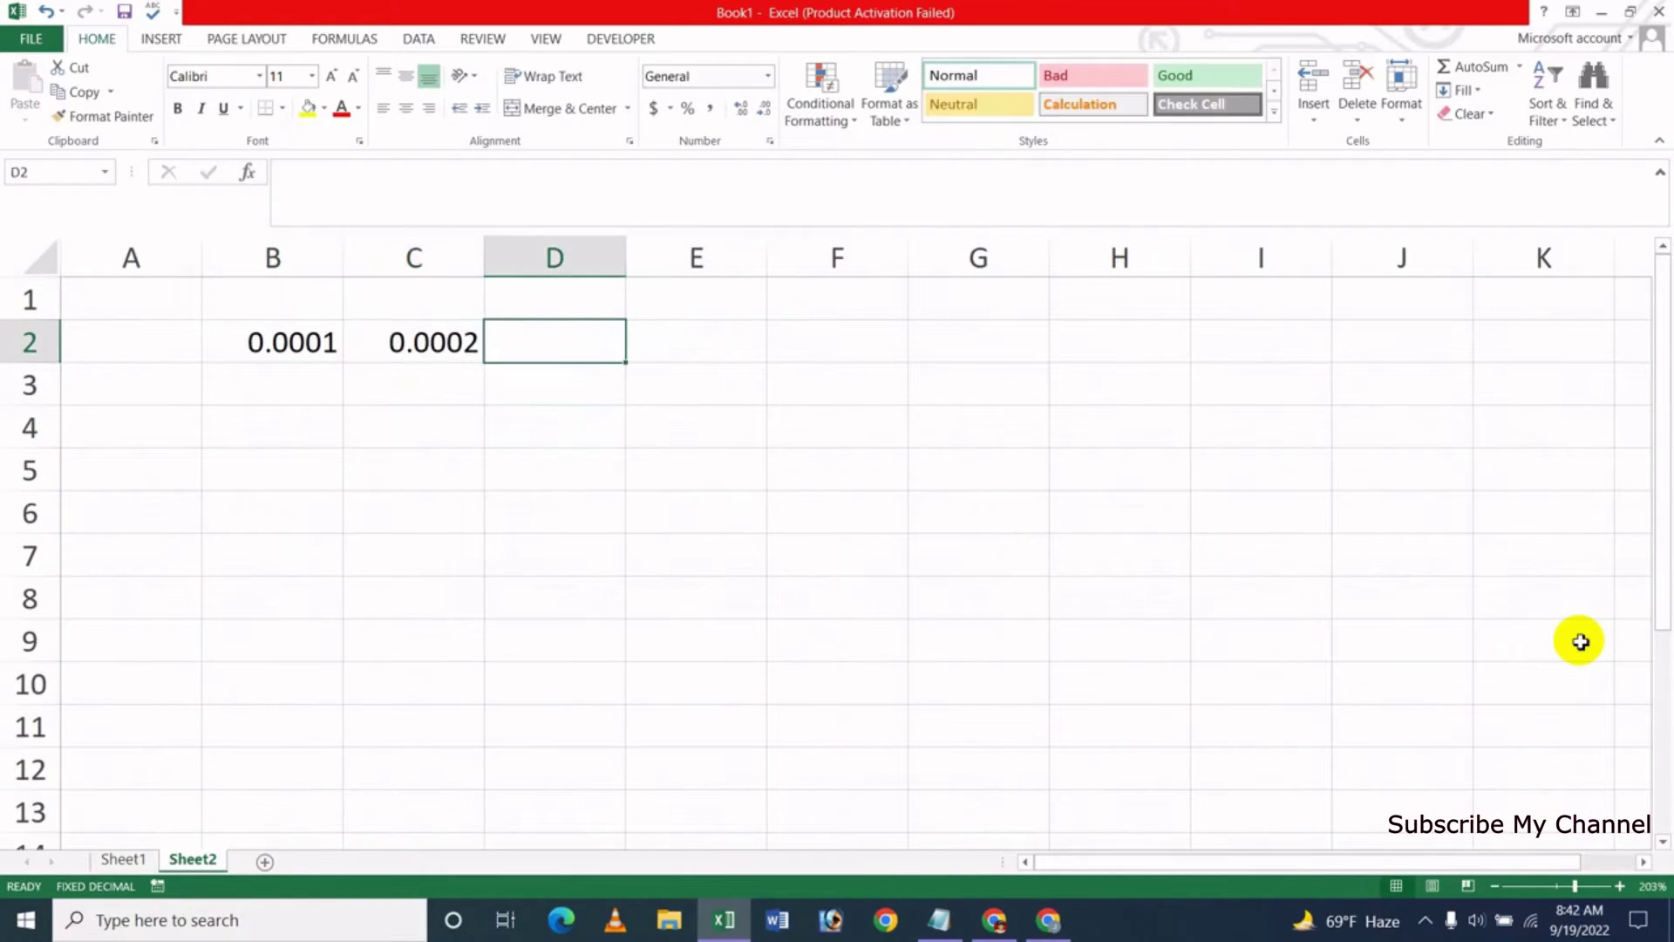
pyautogui.write('0.0003')
pyautogui.press('Return')
pyautogui.press('Up')
pyautogui.press('Left')
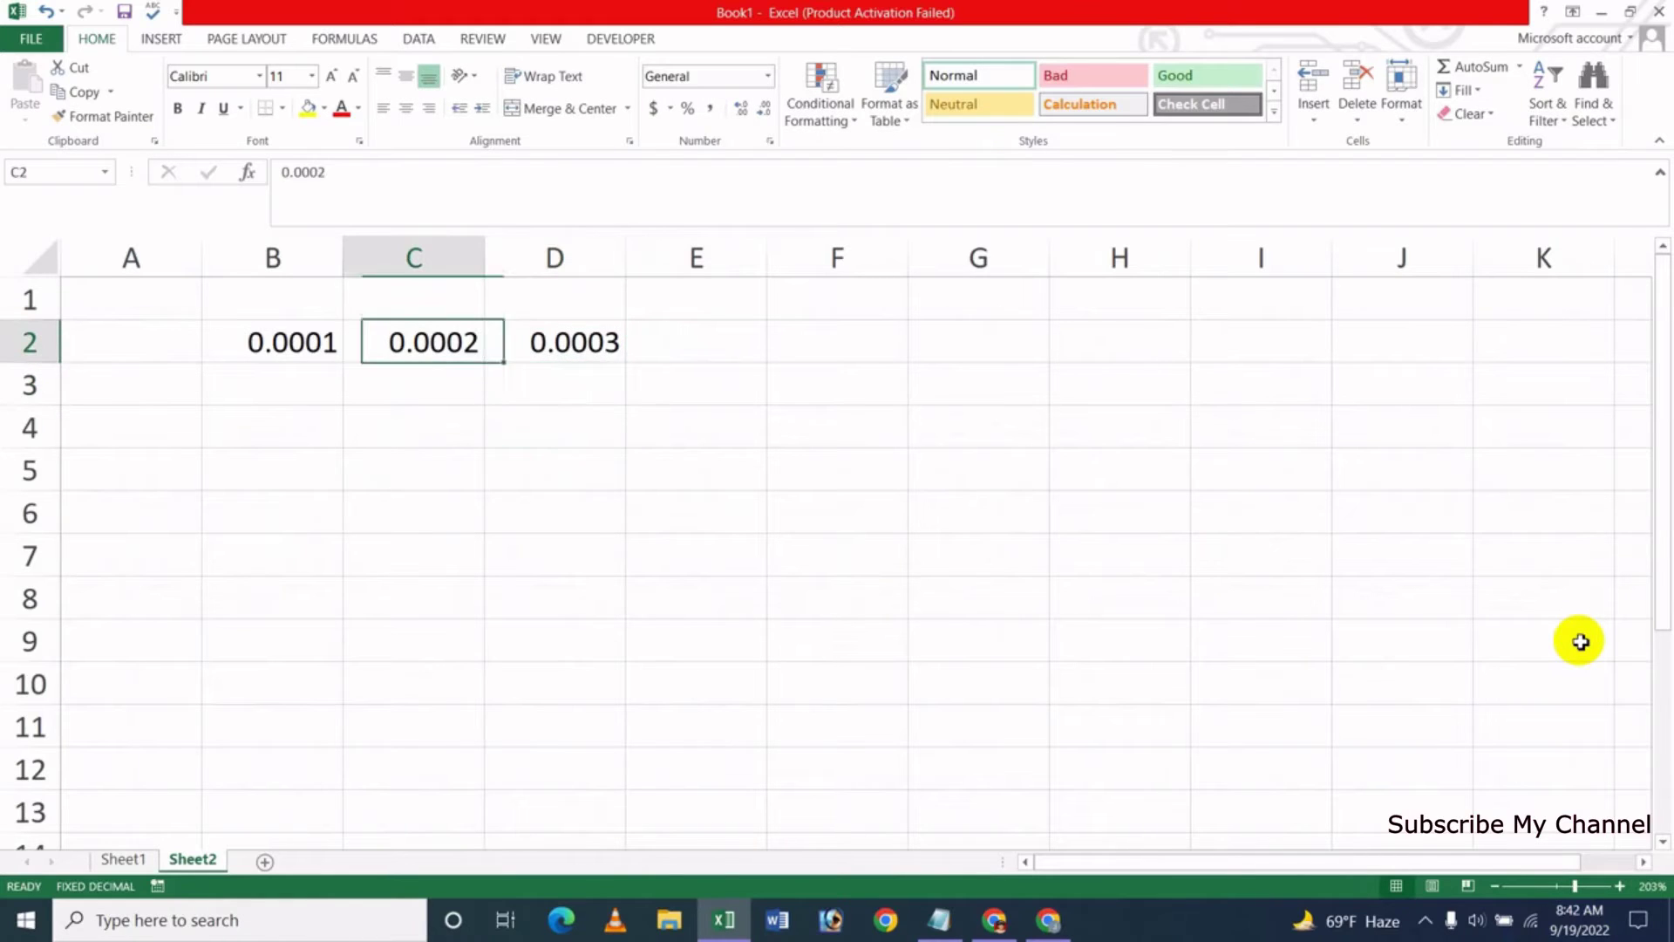
pyautogui.moveTo(174, 328)
pyautogui.mouseDown()
pyautogui.moveTo(695, 475)
pyautogui.moveTo(866, 643)
pyautogui.mouseUp()
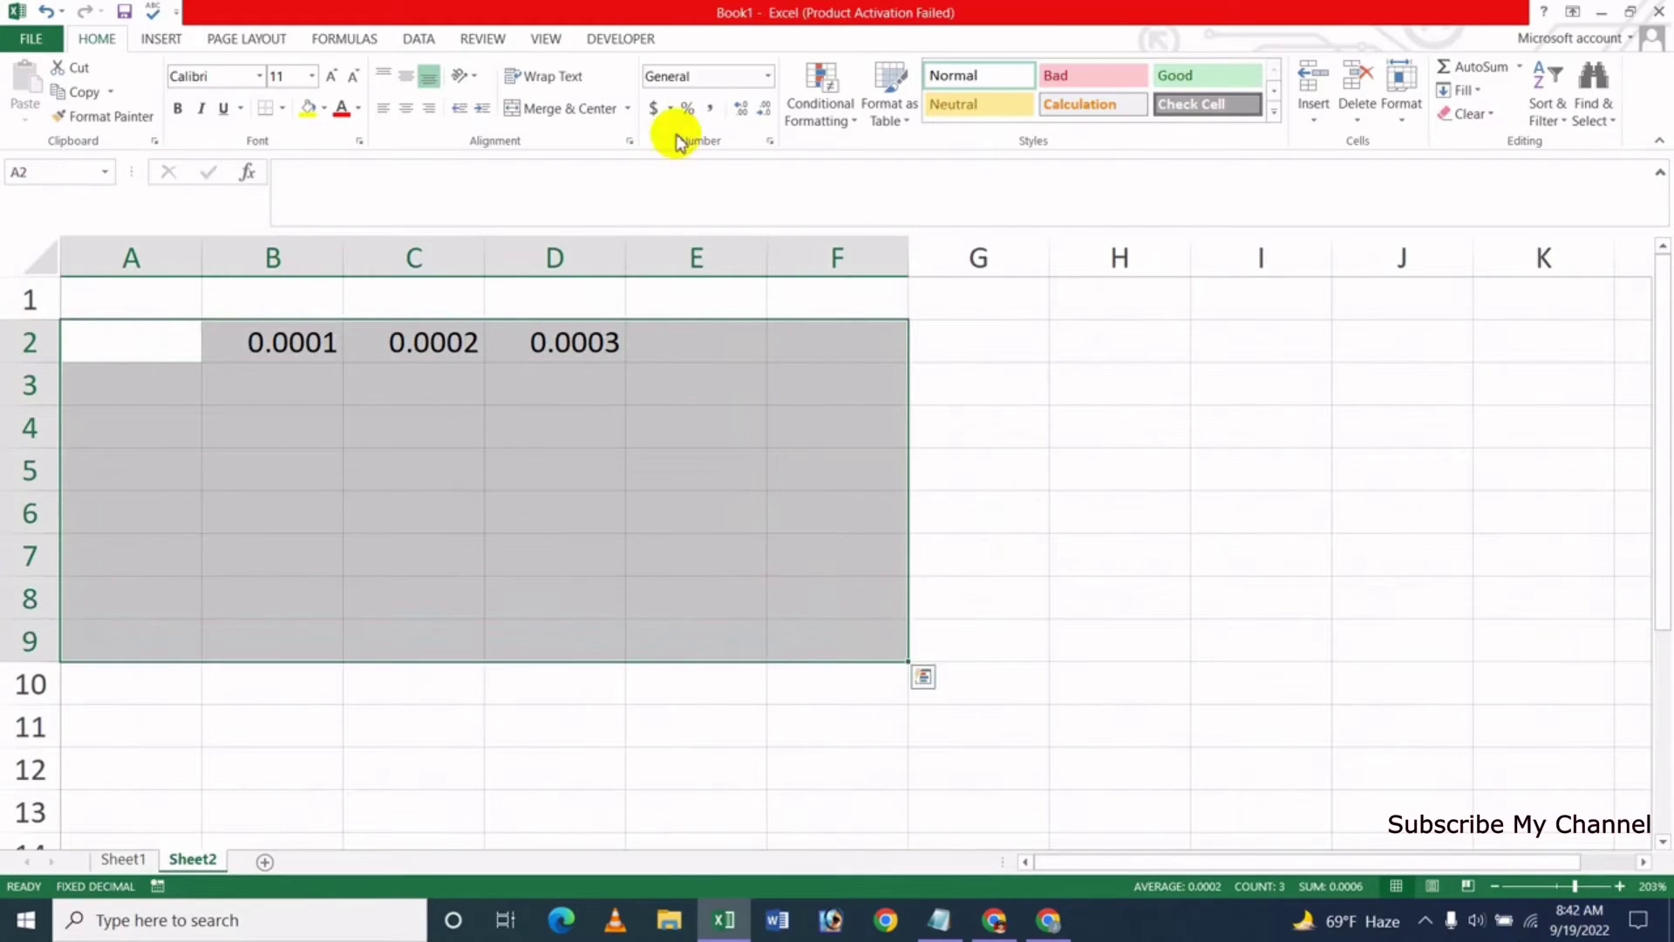
# Switch off 'Automatically insert a decimal point' in Excel Options Advanced settings
pyautogui.click(765, 80)
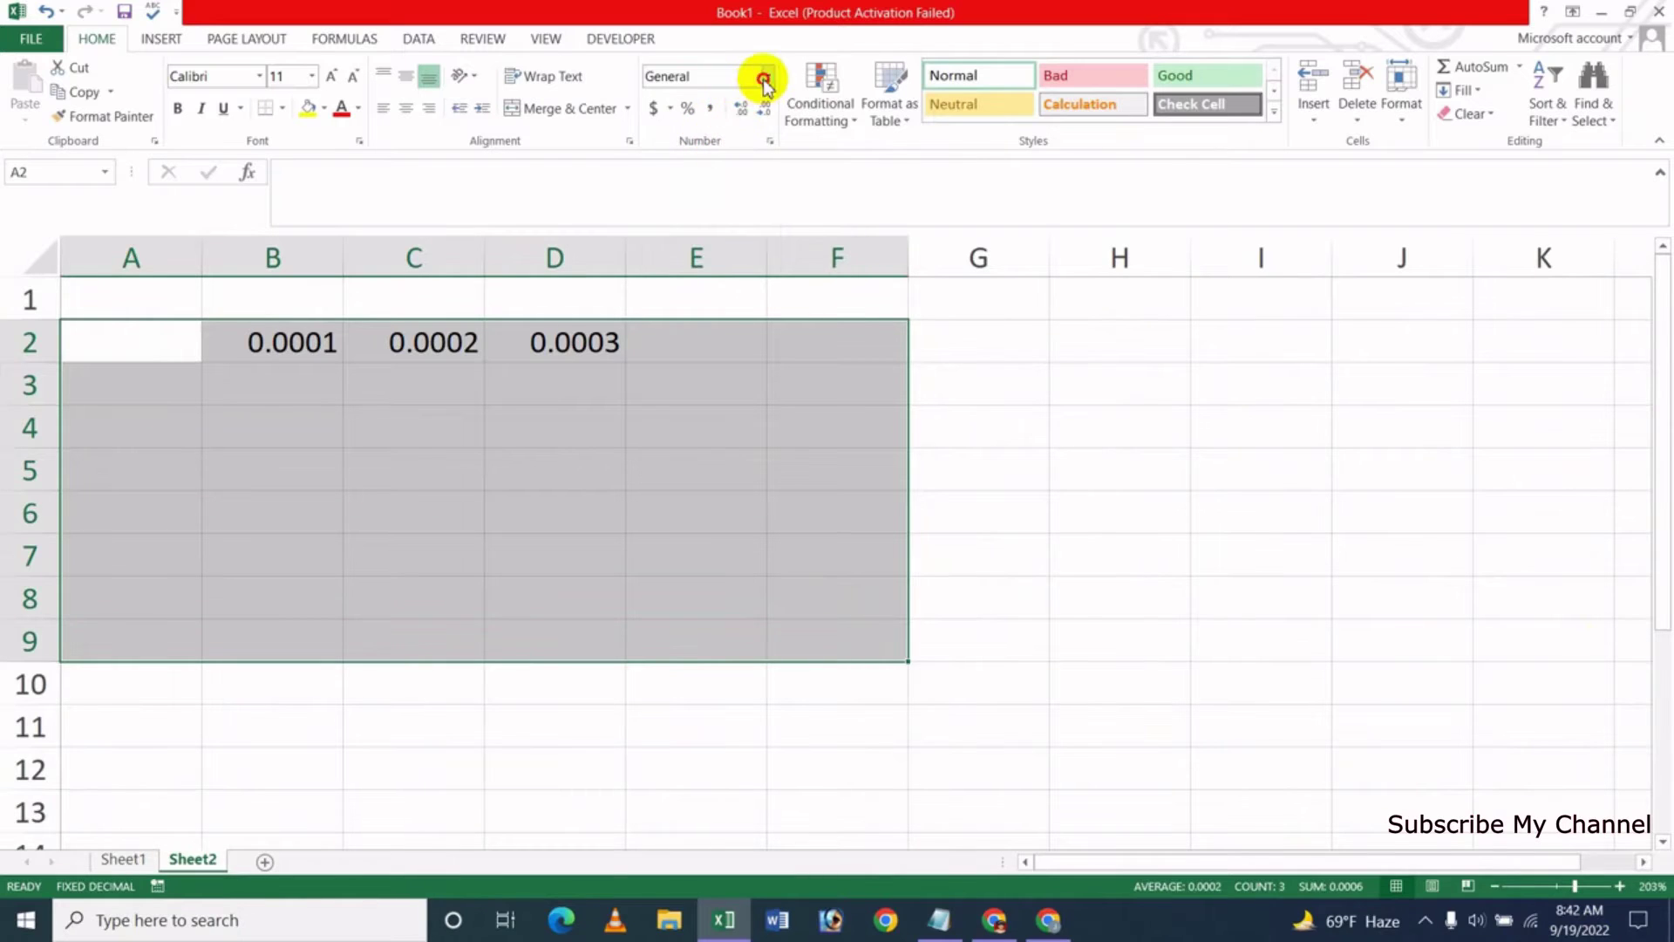
pyautogui.click(717, 104)
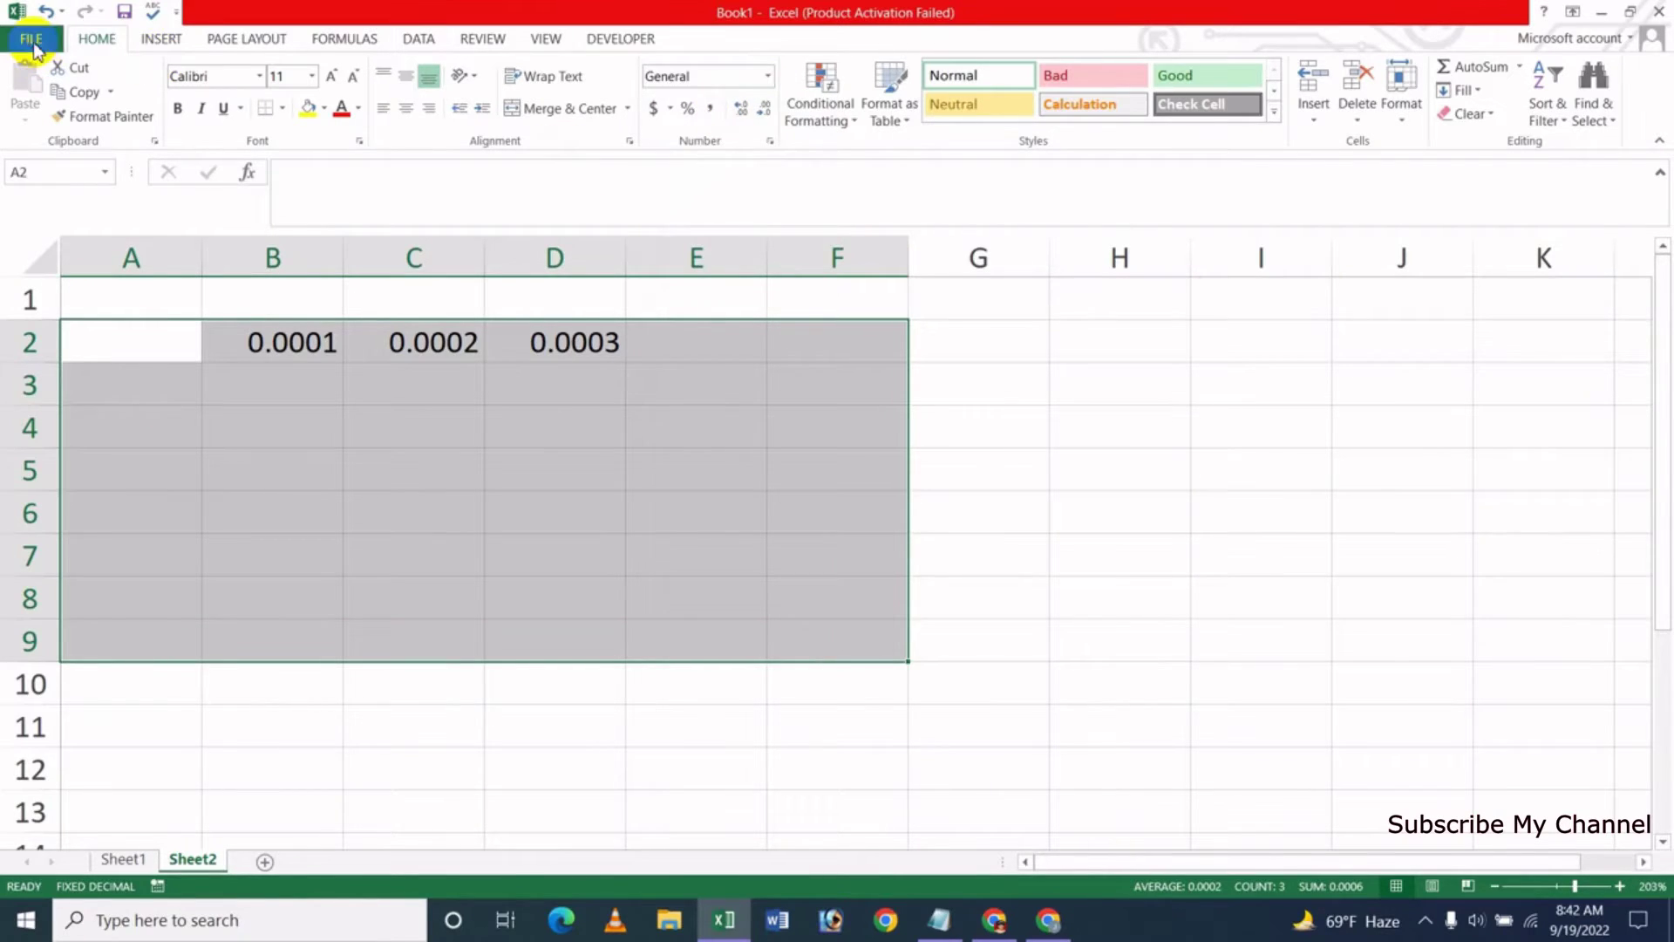
pyautogui.click(33, 45)
pyautogui.click(103, 471)
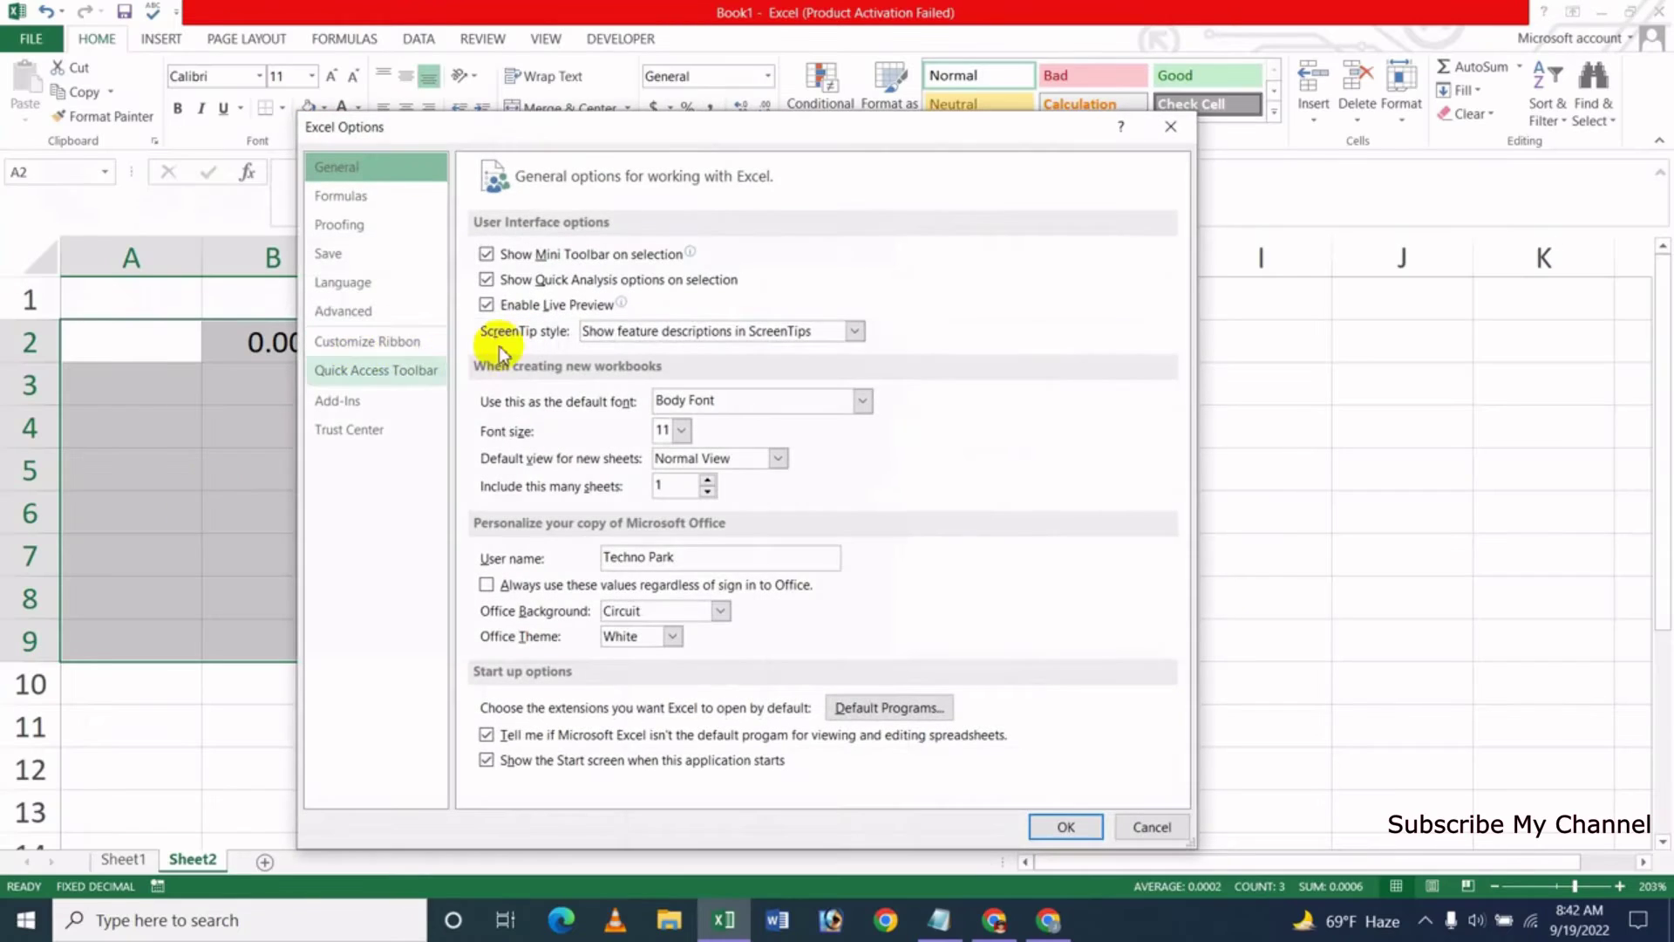
pyautogui.click(343, 310)
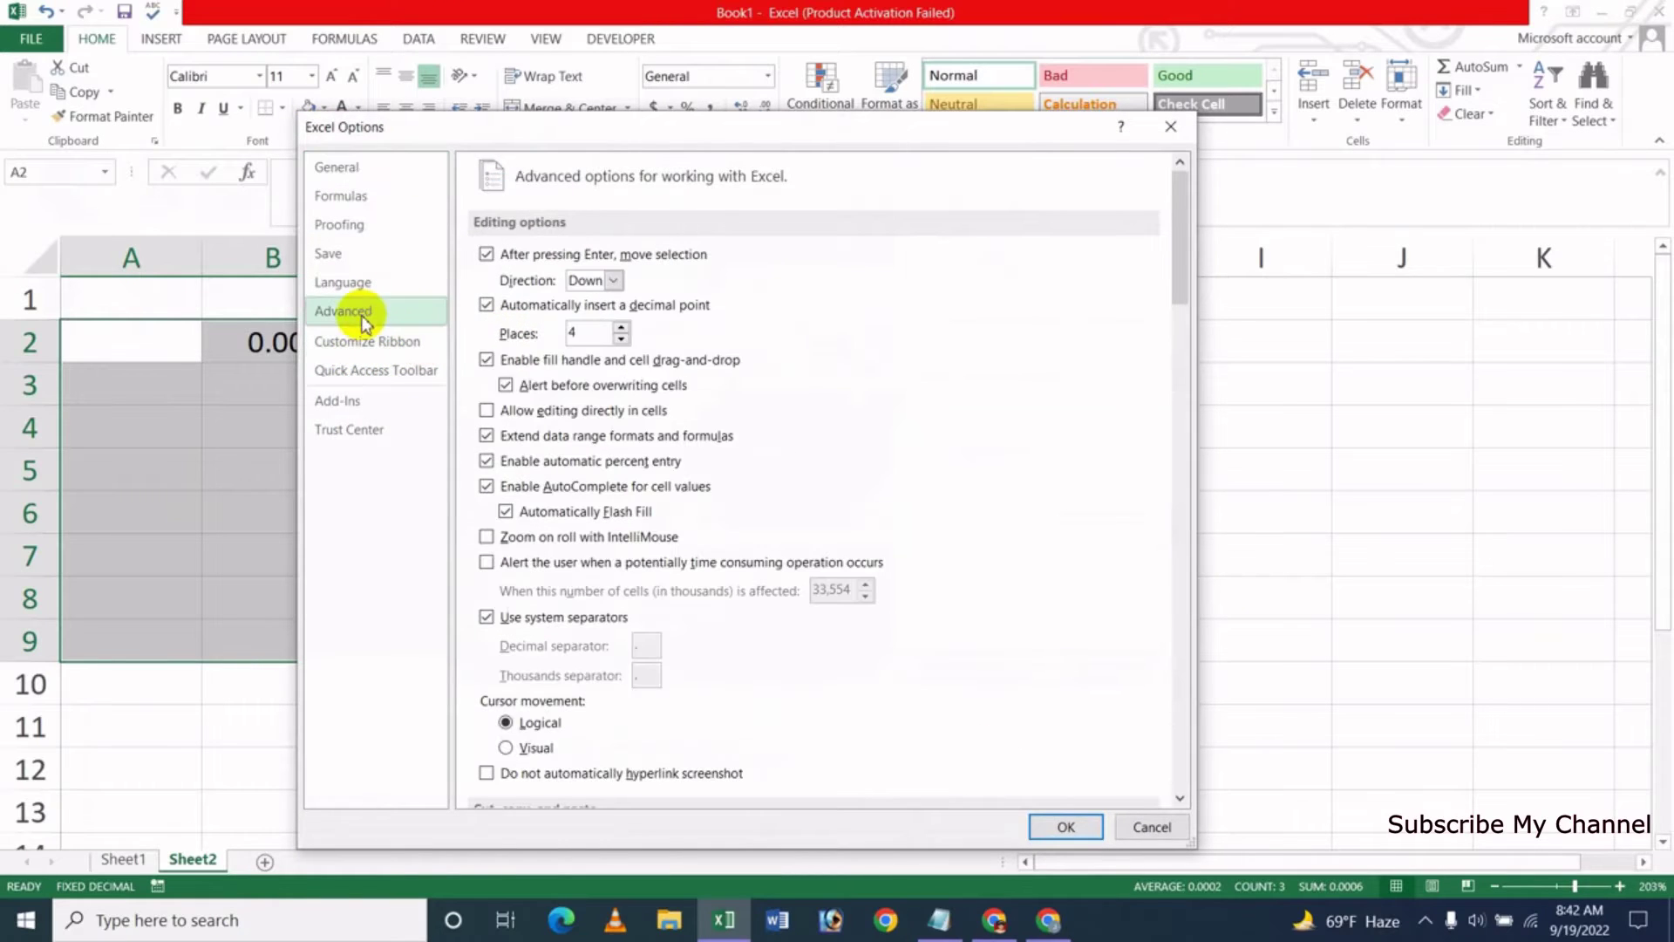
pyautogui.click(544, 314)
pyautogui.click(534, 309)
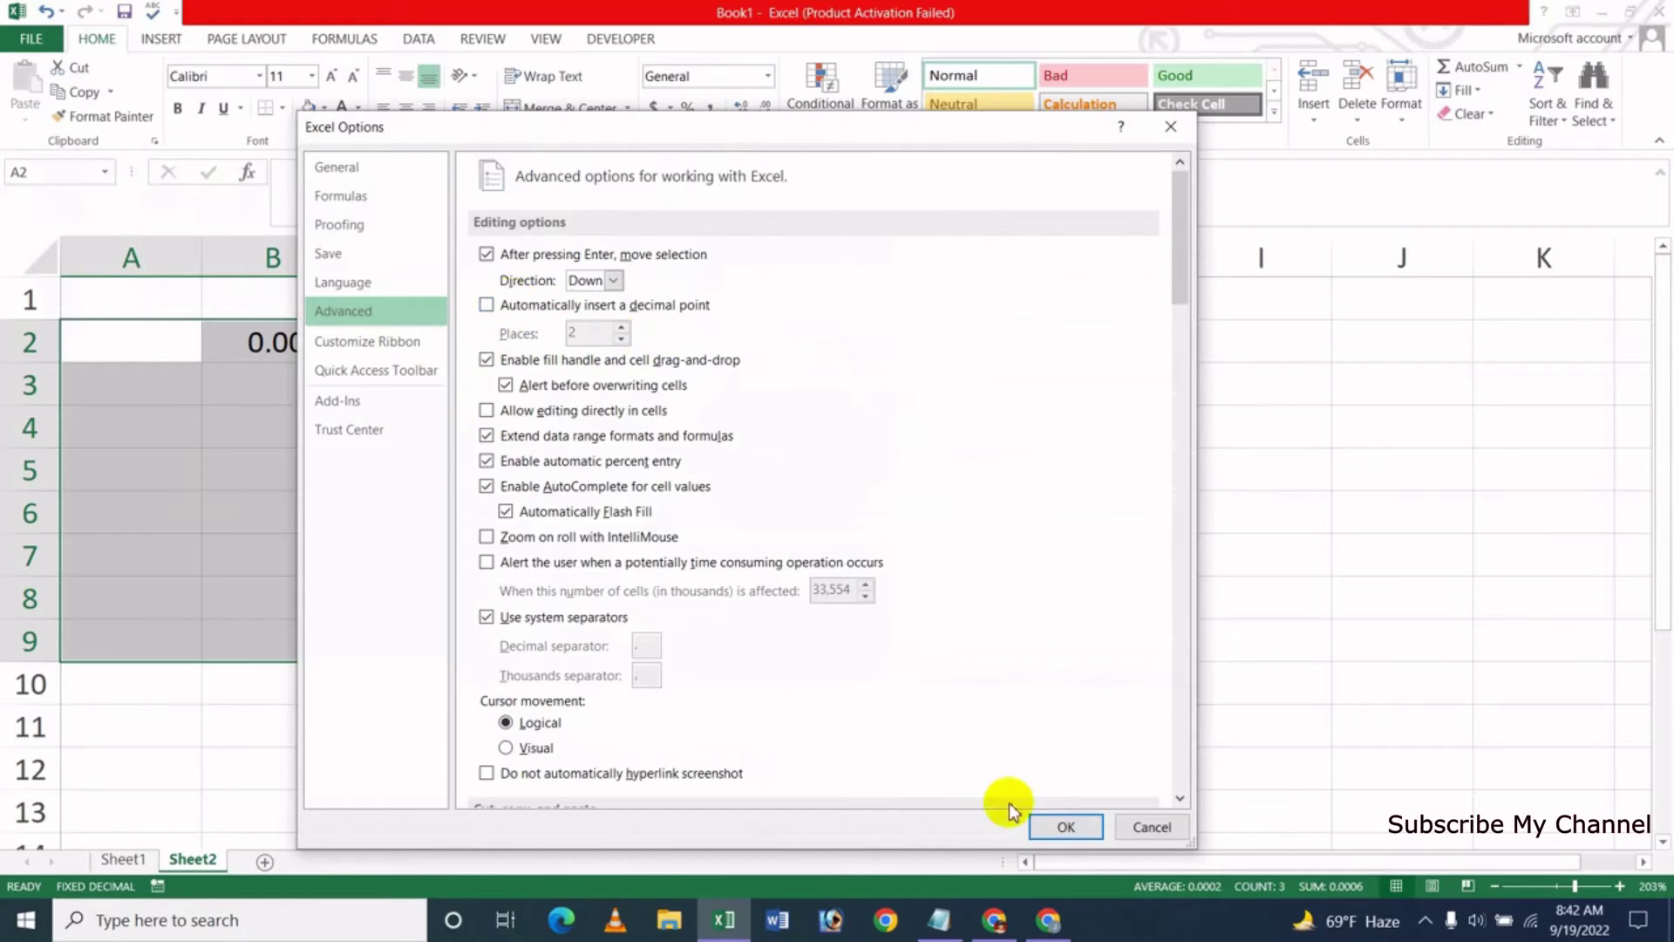
pyautogui.click(1059, 826)
# Delete the 0.0001, 0.0002 and 0.0003 values from B2:D2
pyautogui.click(269, 366)
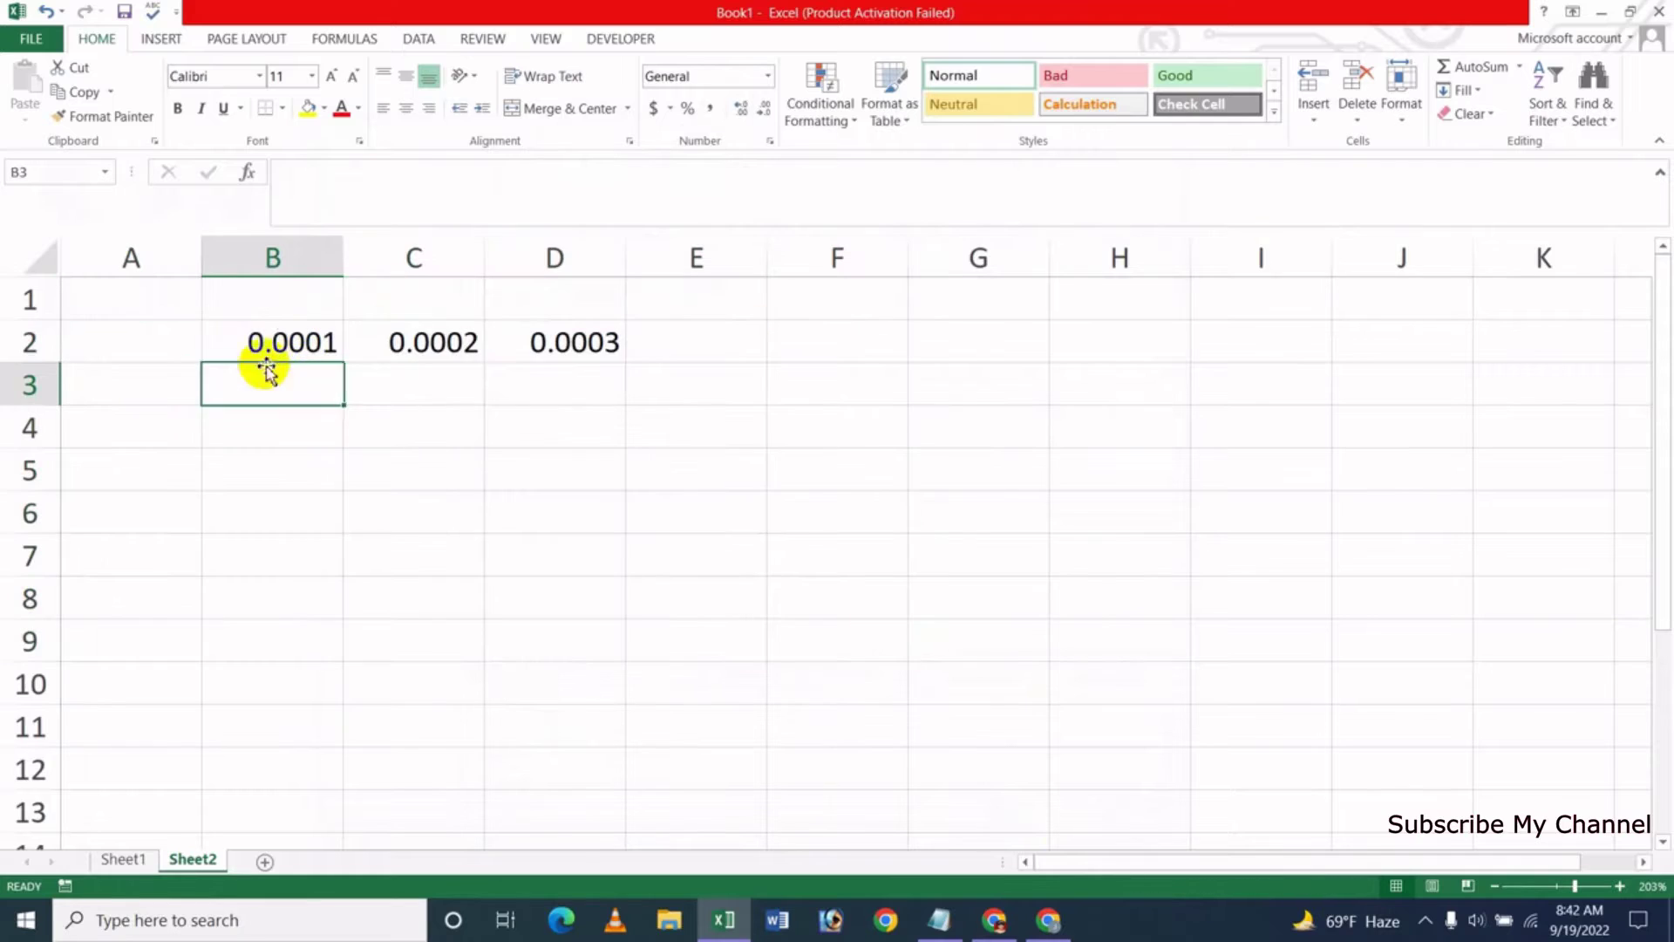
pyautogui.moveTo(261, 342); pyautogui.dragTo(578, 342)
pyautogui.press('Delete')
# Enter whole numbers 1, 2, 3 in B2:D2 and 2 in B3
pyautogui.hotkey('shift', 'BackSpace')
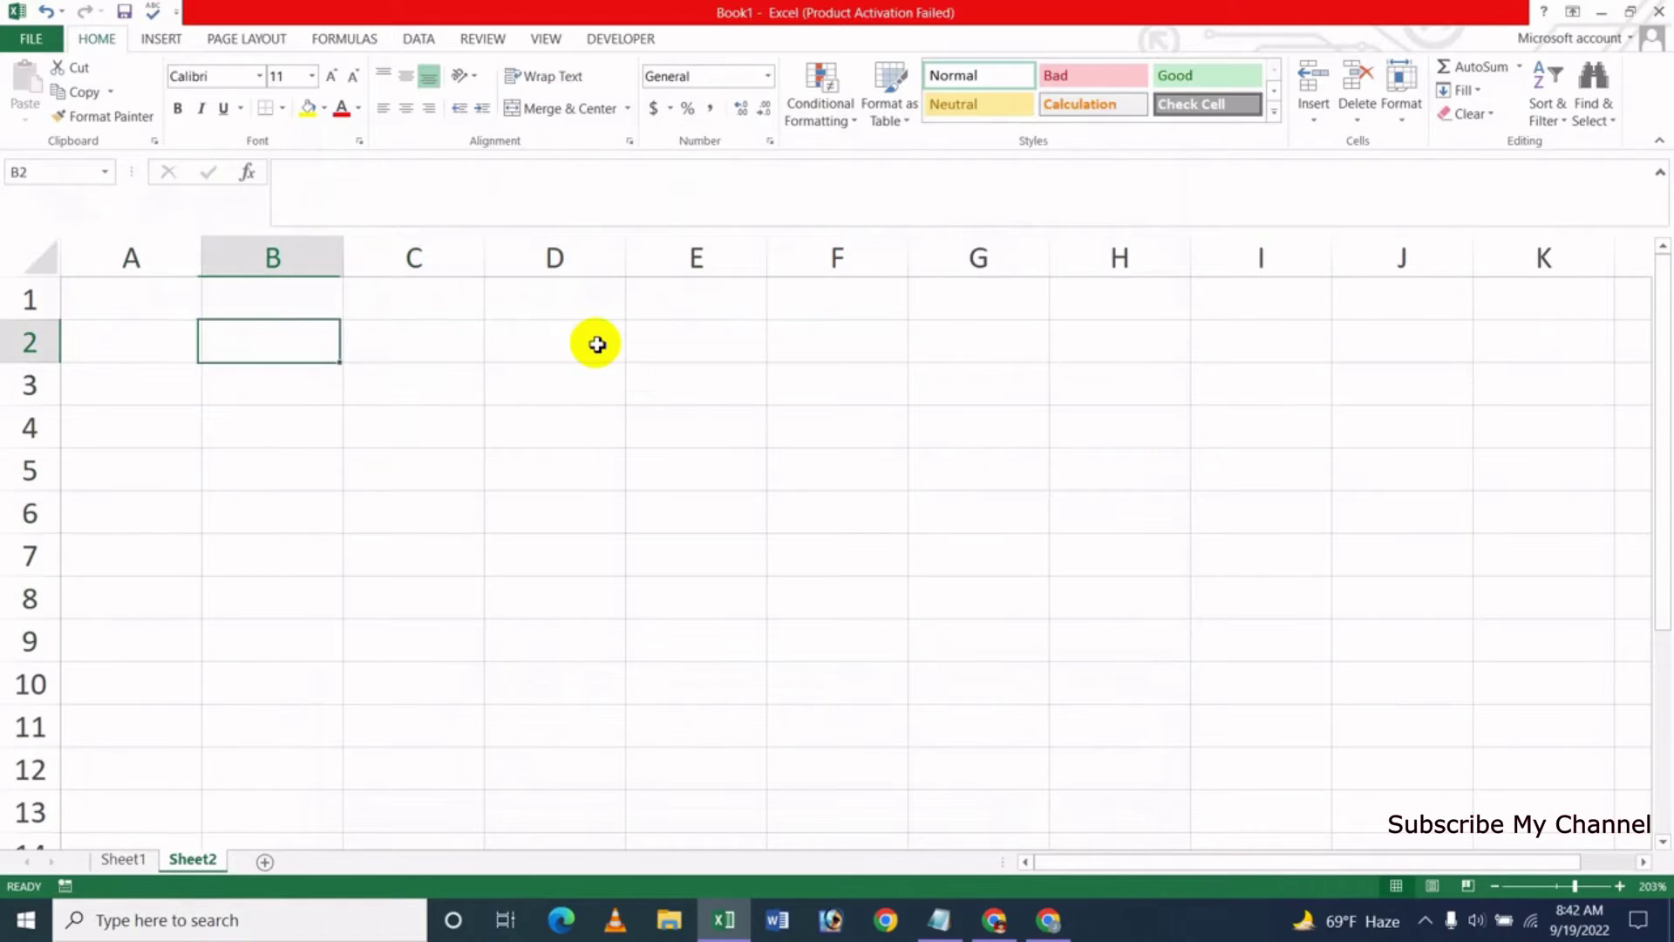
pyautogui.write('1')
pyautogui.press('Tab')
pyautogui.write('2')
pyautogui.press('Tab')
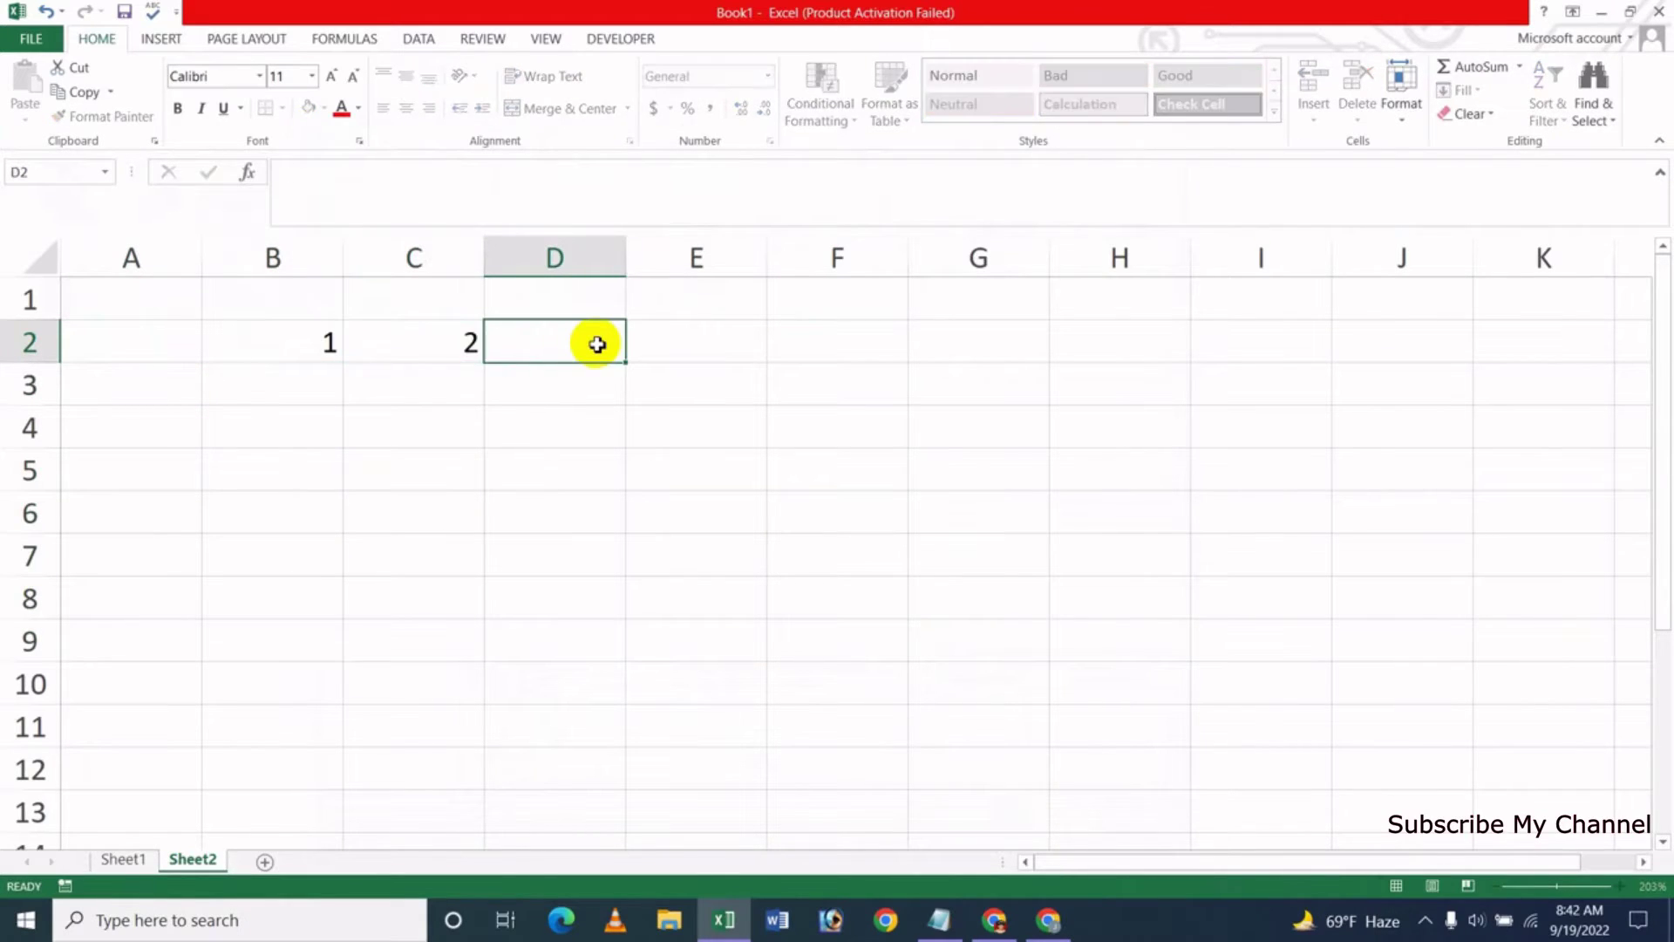
pyautogui.write('3')
pyautogui.press('Tab')
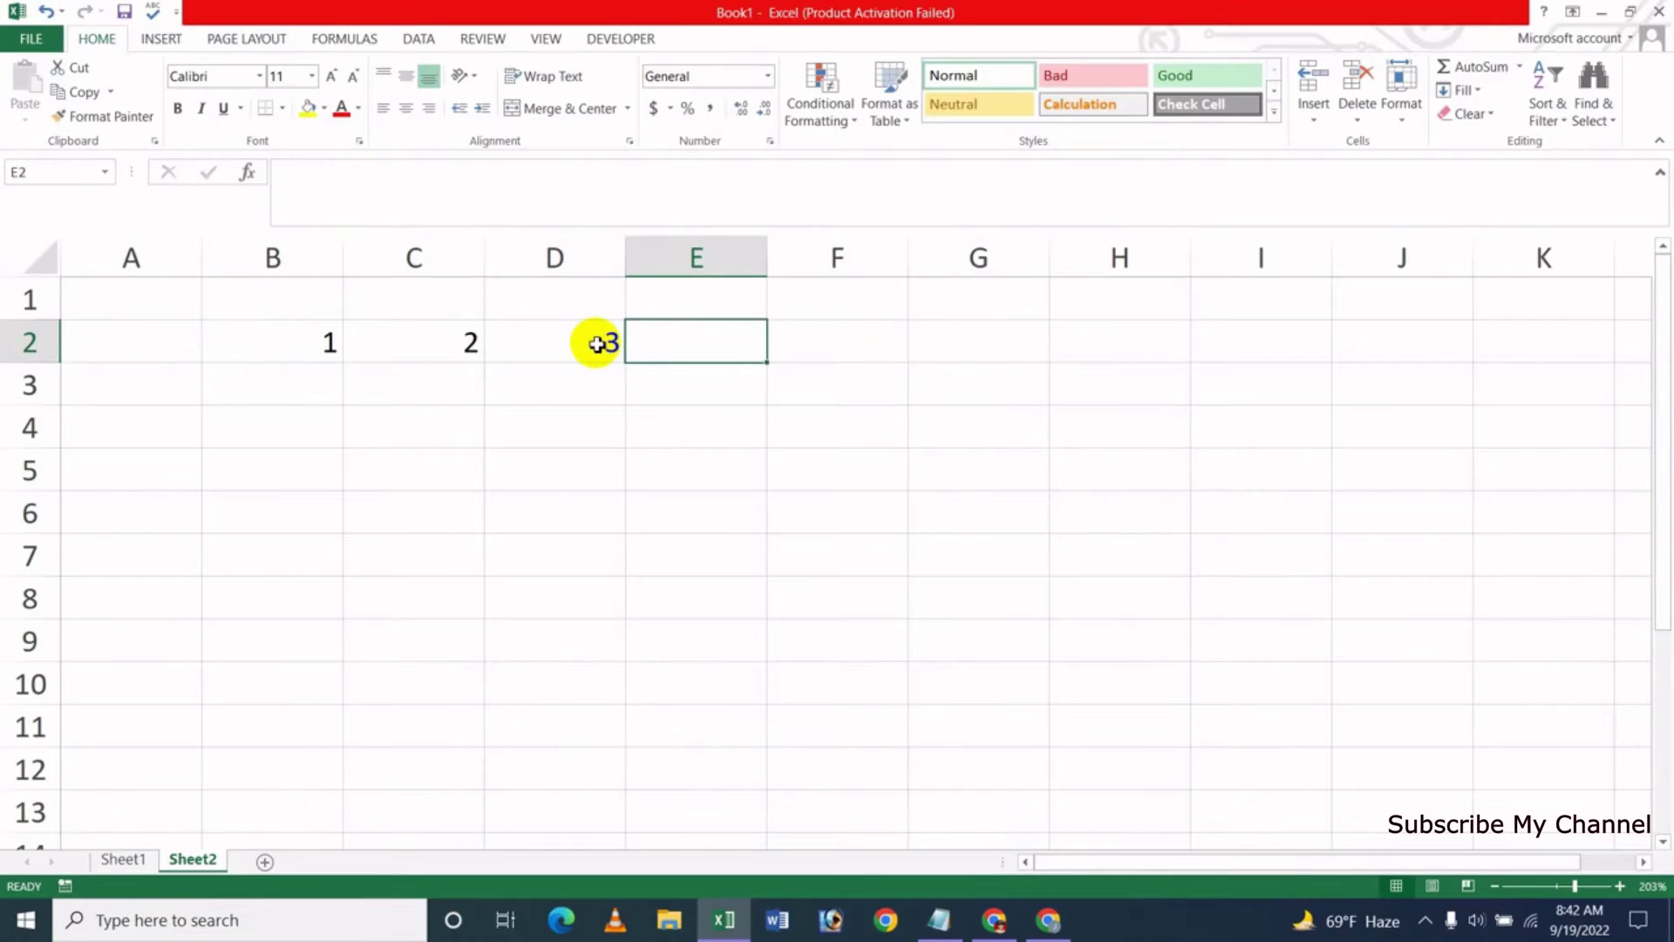
pyautogui.press('Left')
pyautogui.press('Left')
pyautogui.press('Left')
pyautogui.press('Down')
pyautogui.write('2')
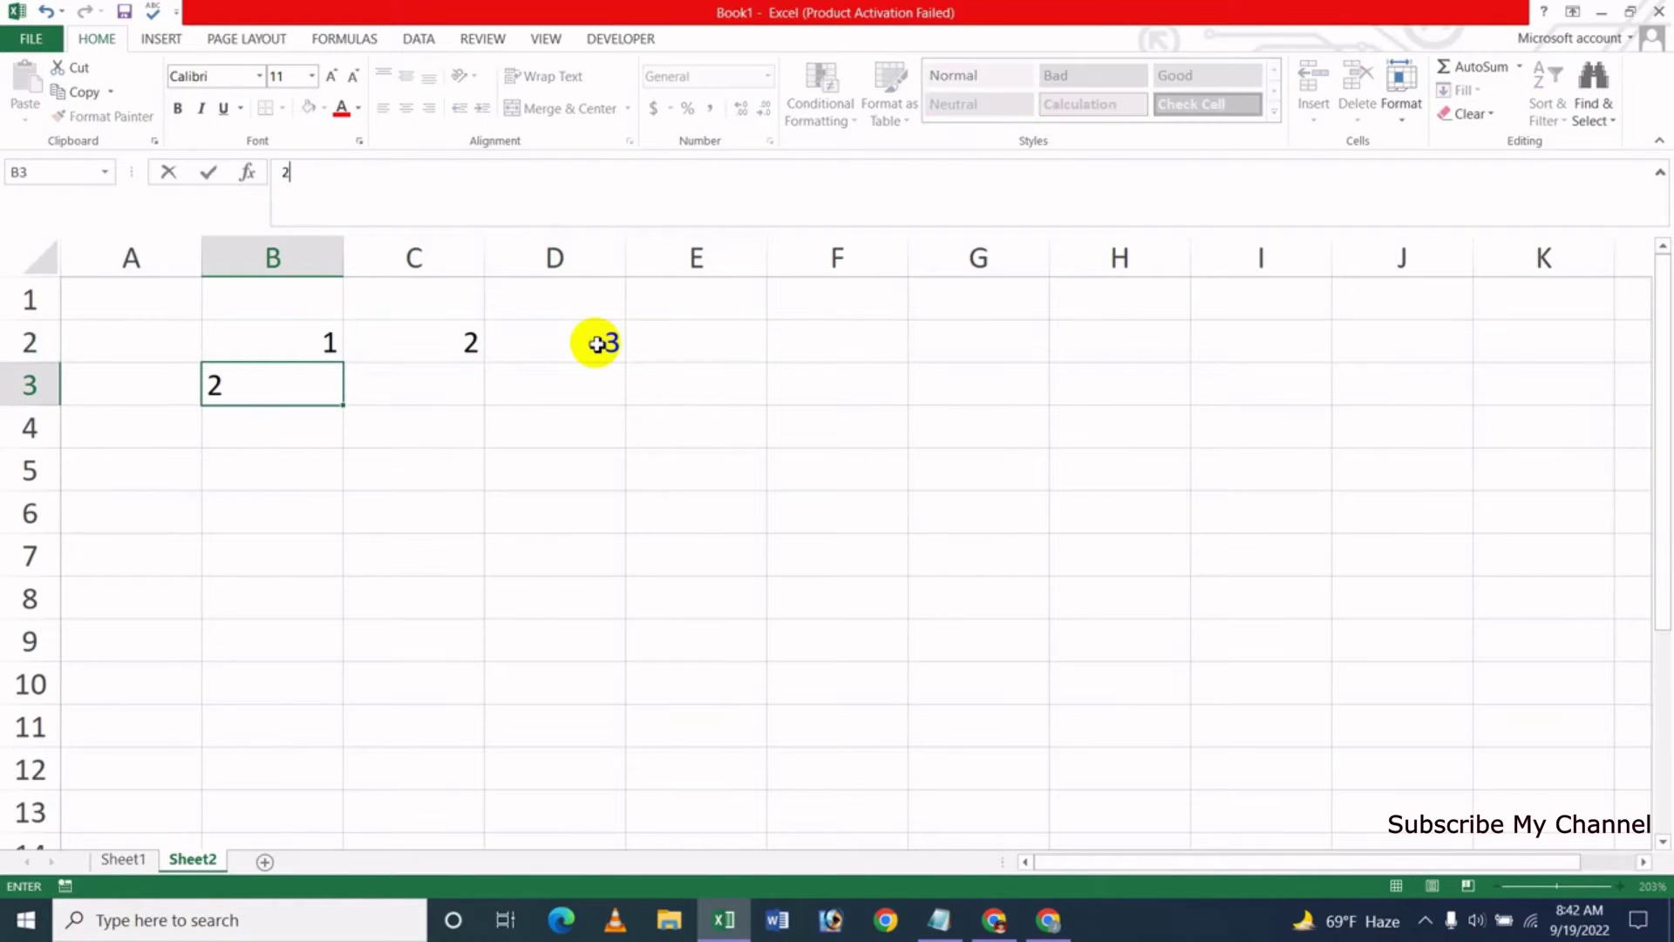
pyautogui.press('Return')
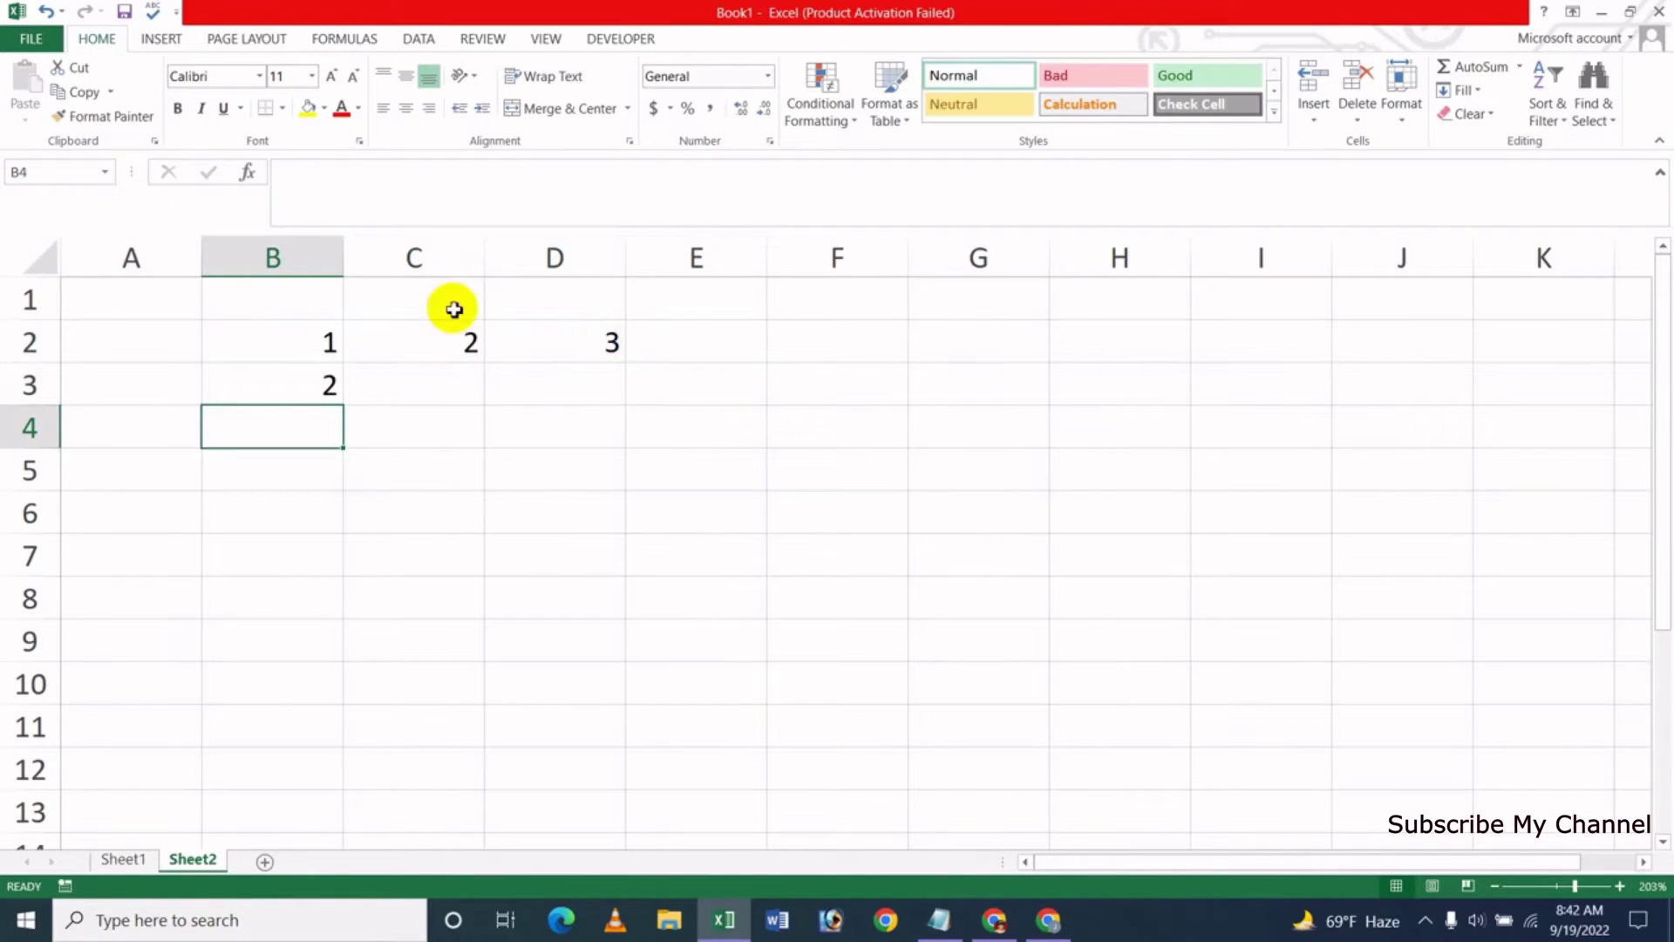
# Fill B2:D2 and B3 with yellow
pyautogui.moveTo(318, 343); pyautogui.dragTo(516, 341)
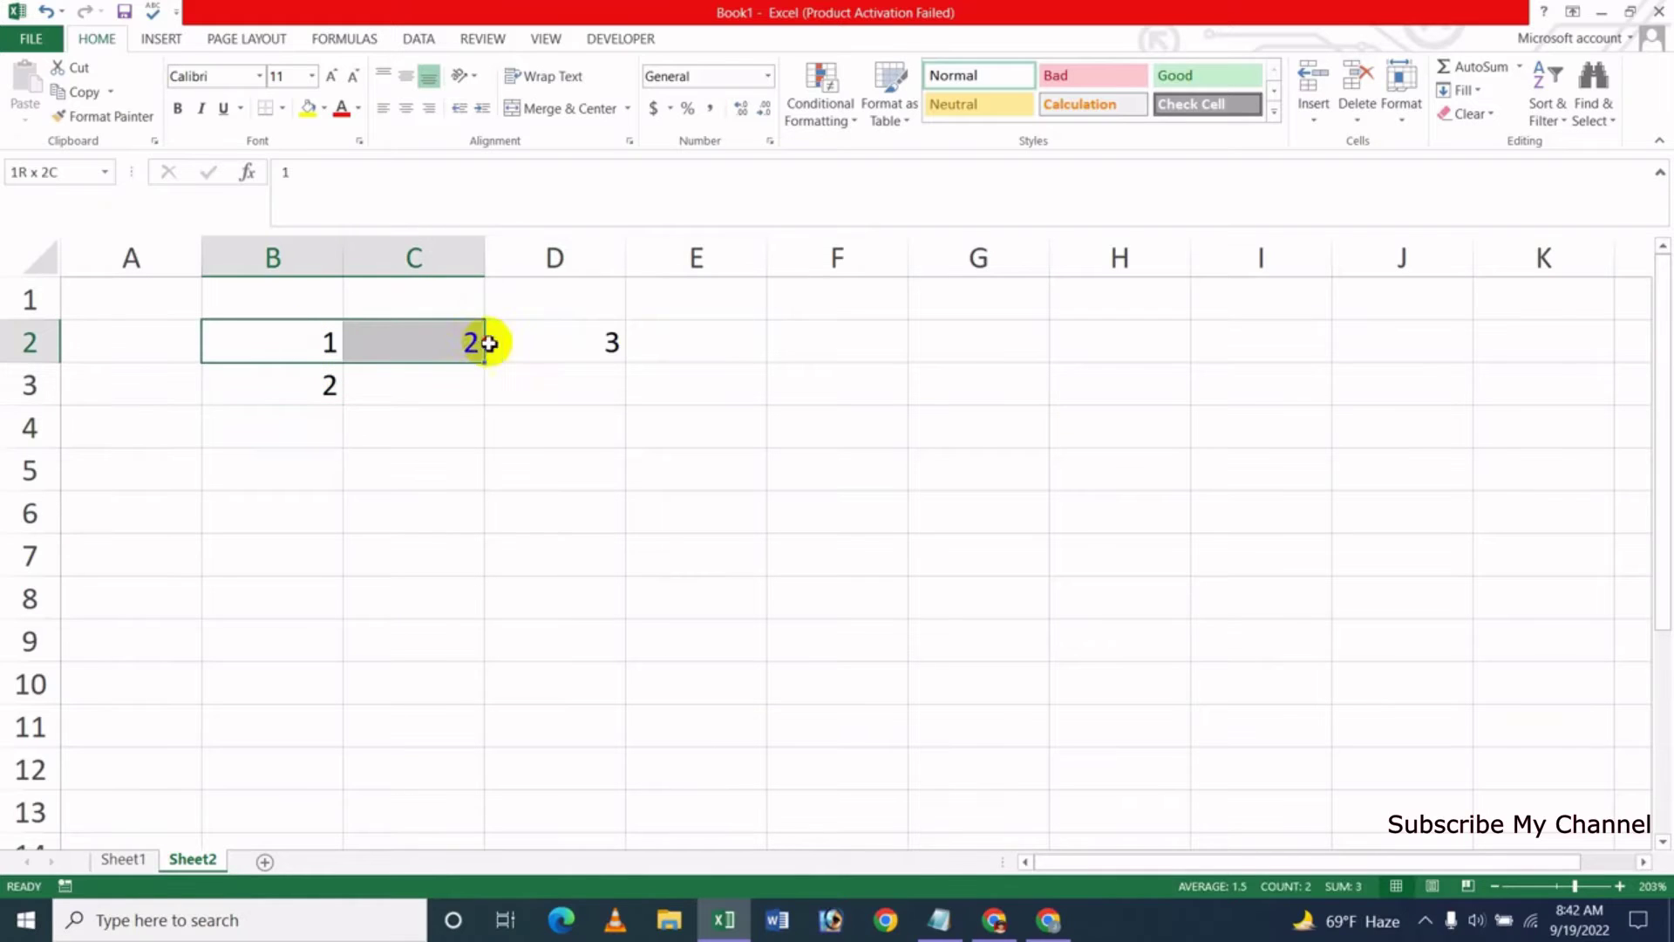
pyautogui.click(321, 114)
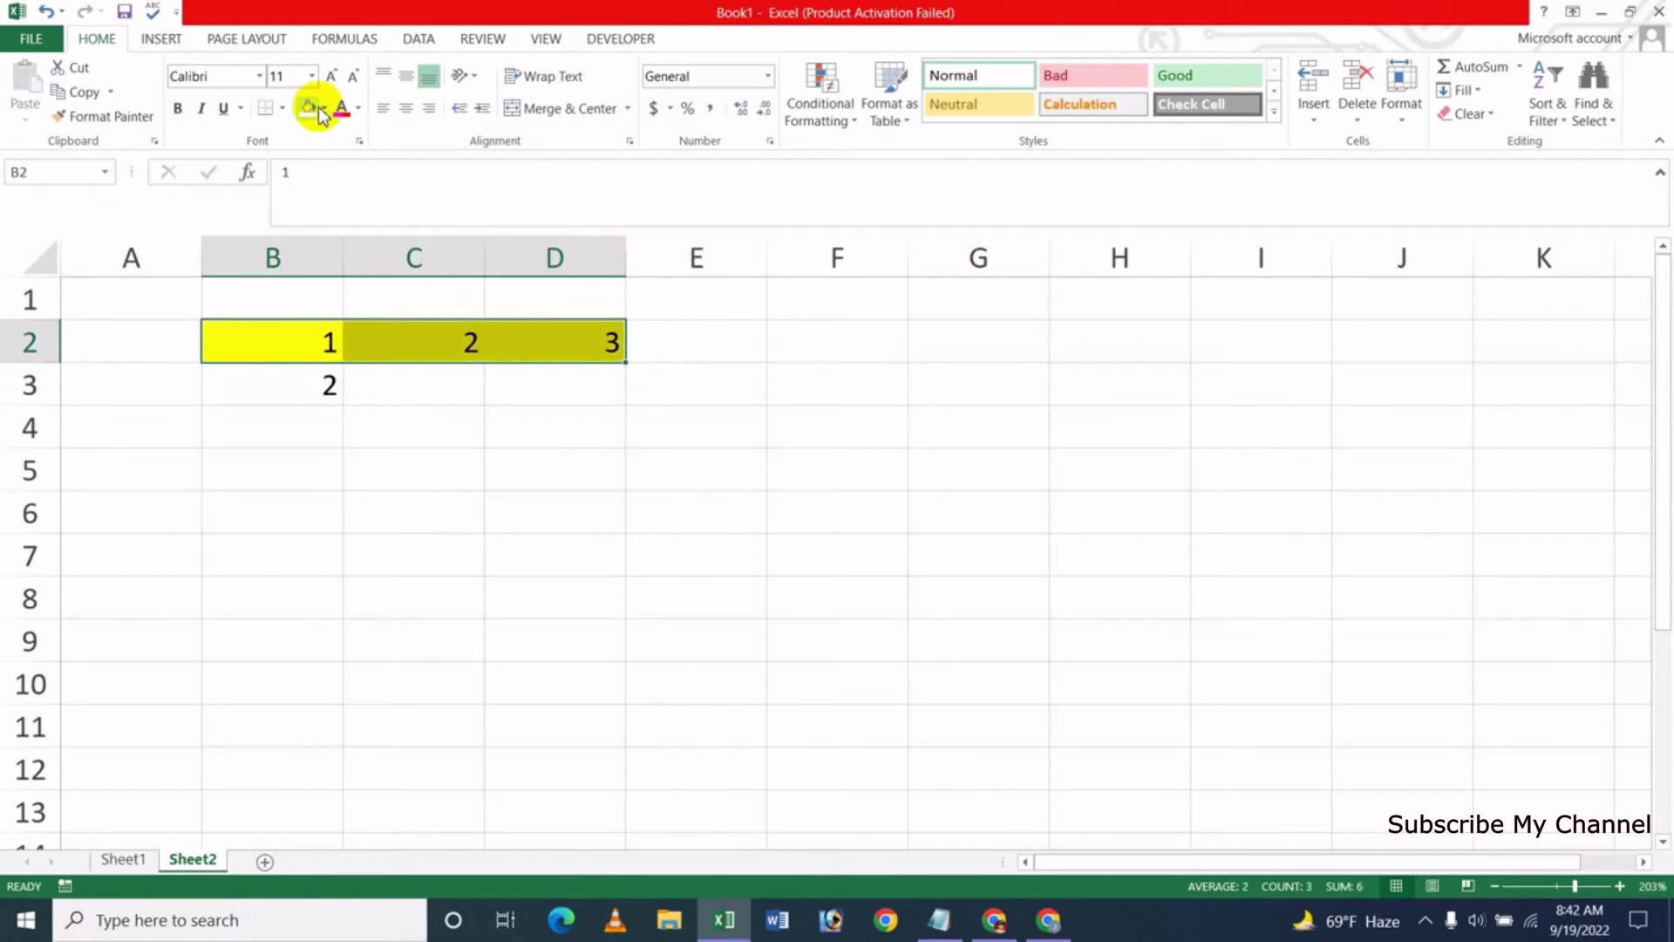
pyautogui.click(475, 464)
pyautogui.click(321, 387)
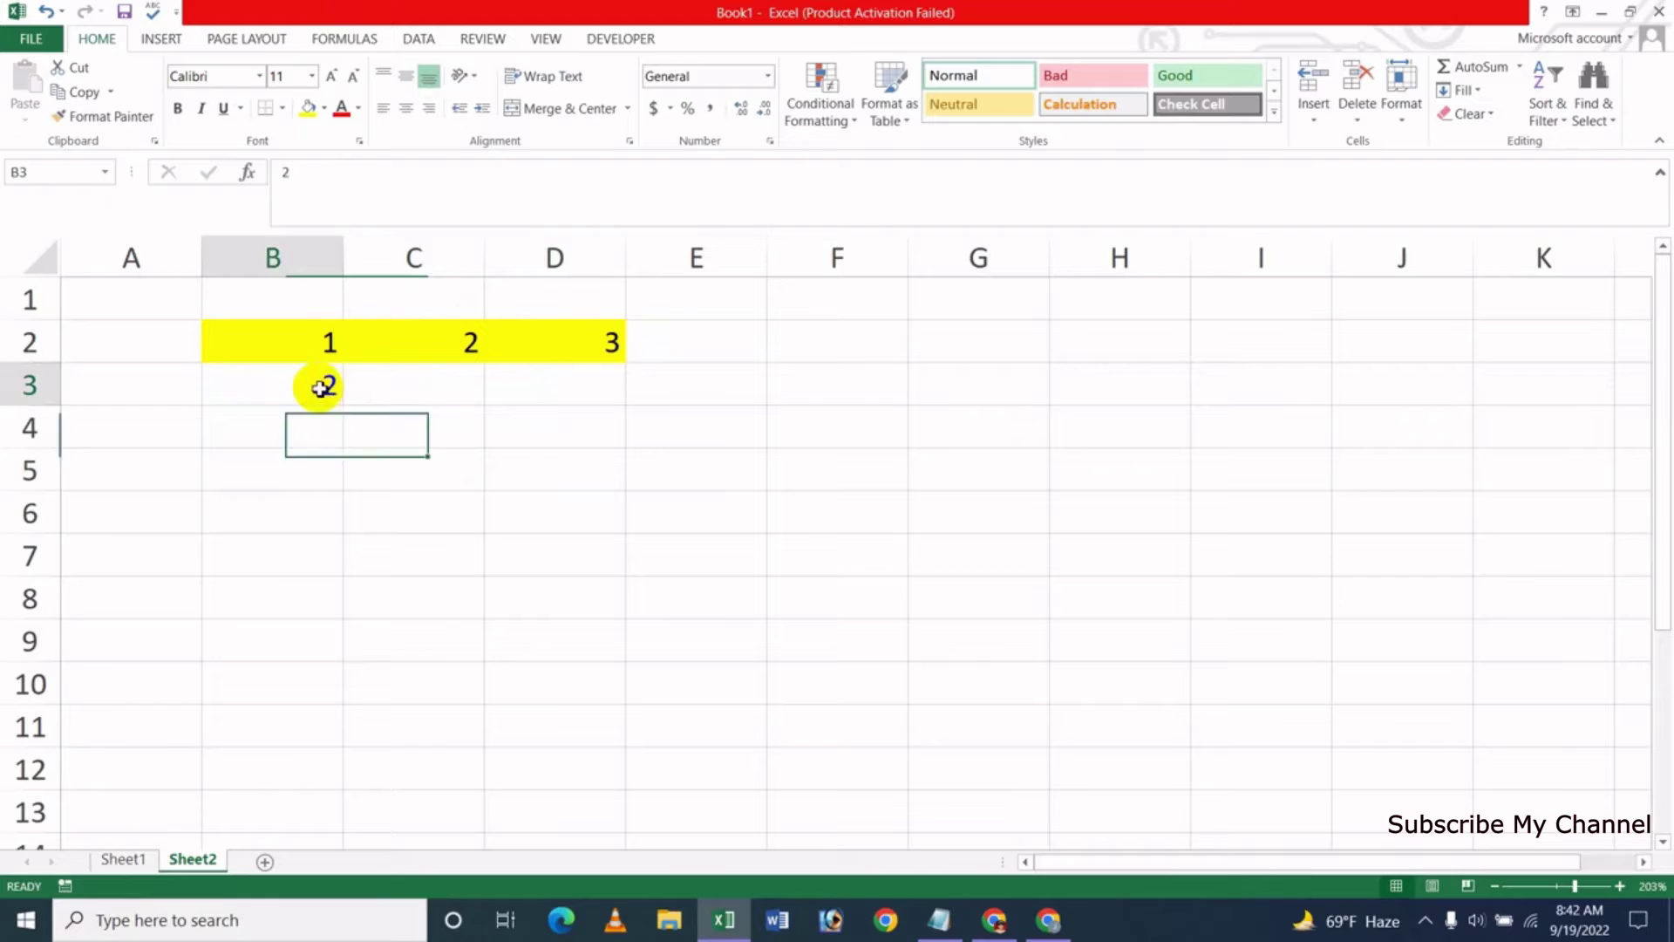
pyautogui.click(308, 110)
pyautogui.click(415, 477)
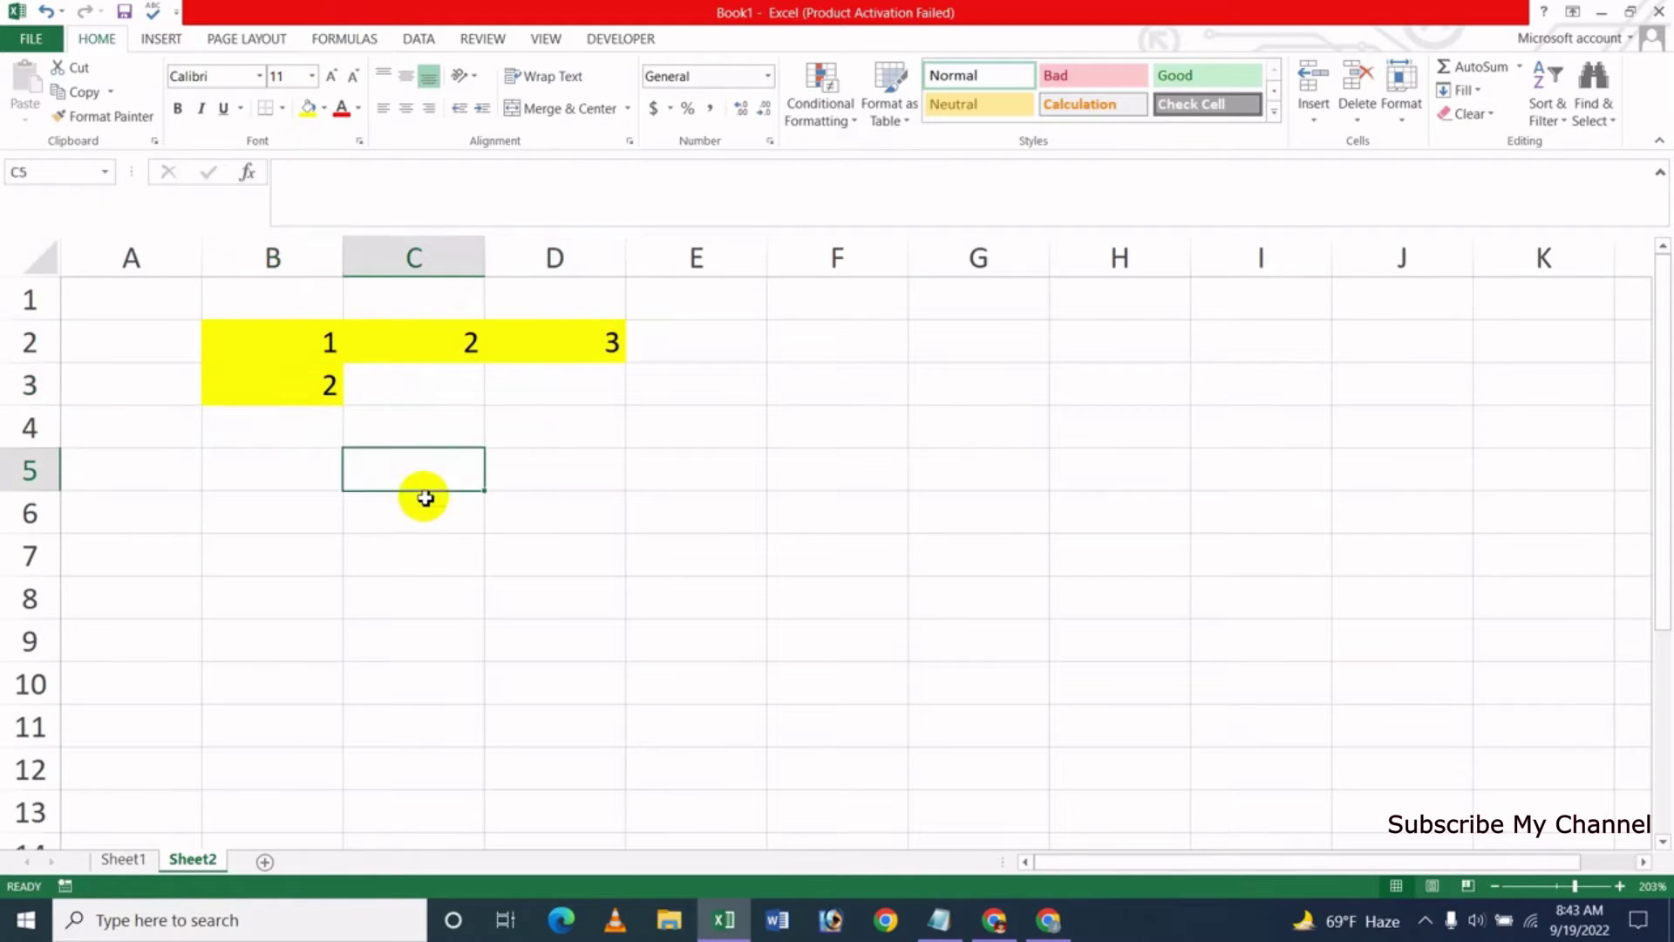
# Extend row 2 with 4, 5 and 4545 in E2:G2
pyautogui.click(695, 346)
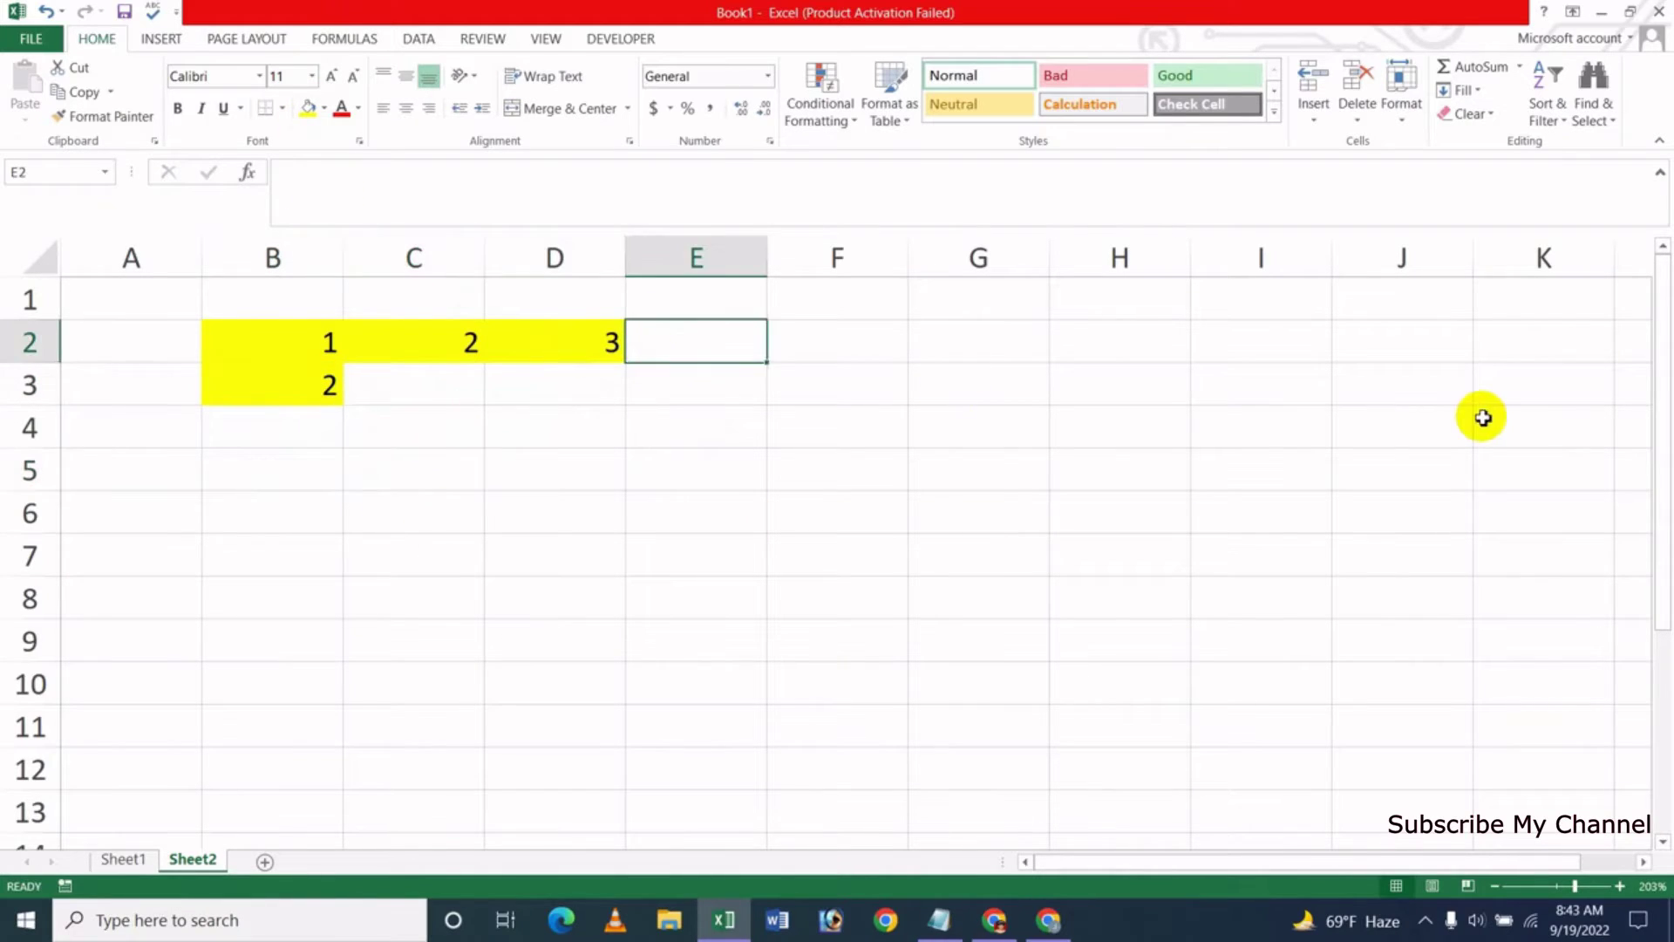
pyautogui.press('Left')
pyautogui.press('Left')
pyautogui.press('Right')
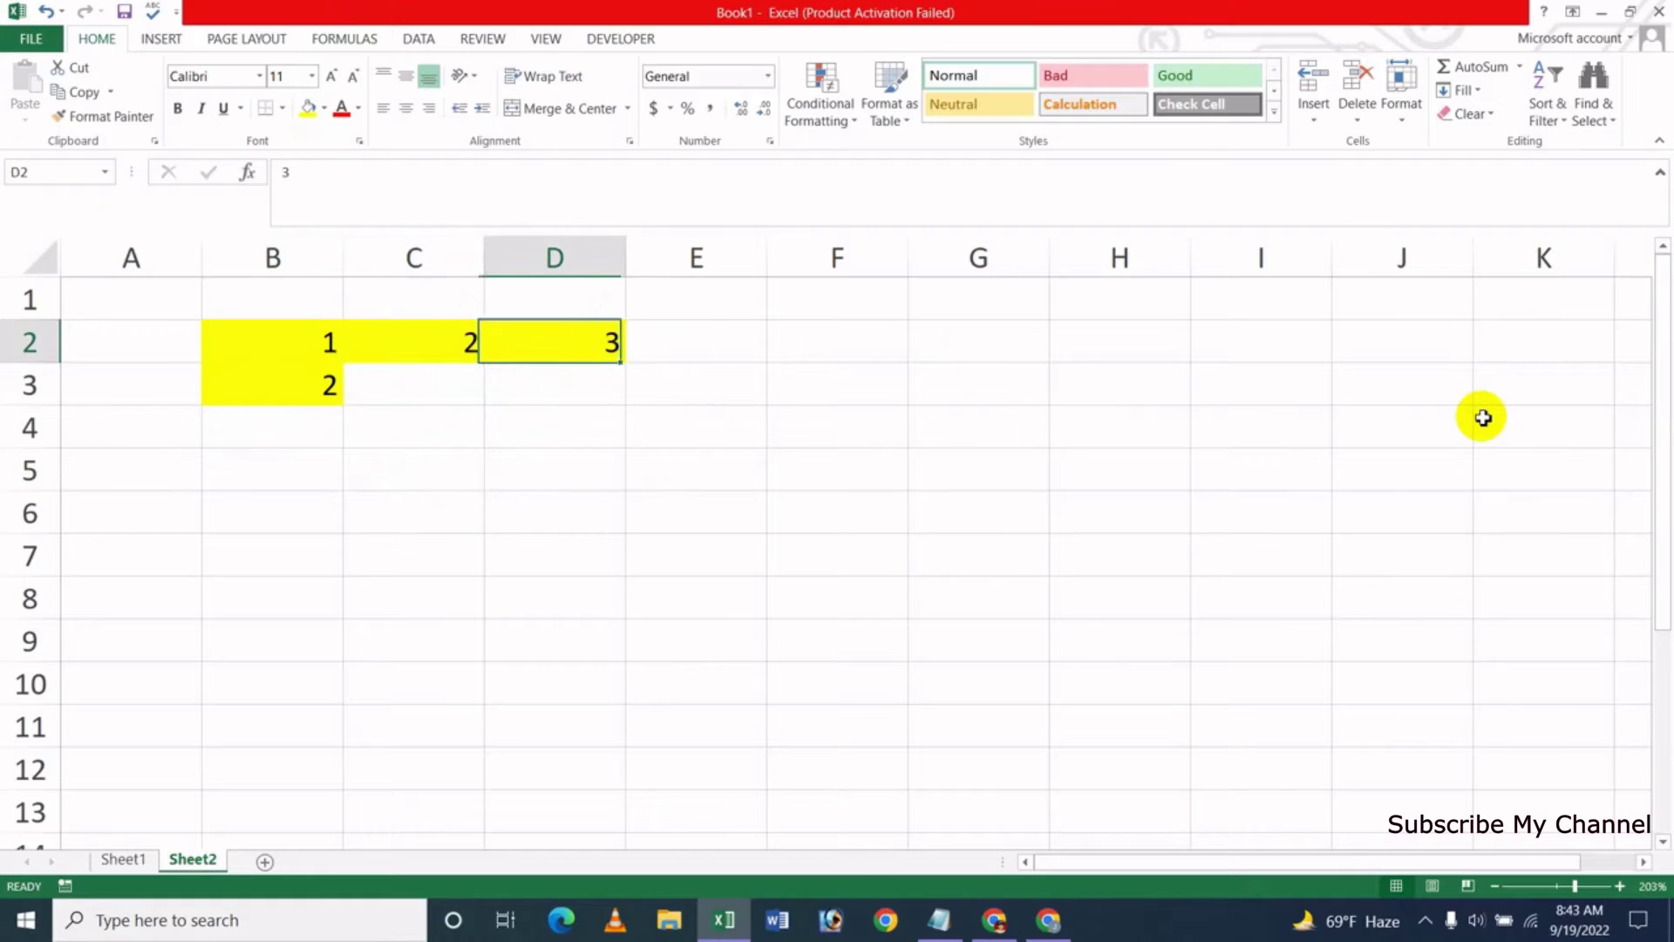
pyautogui.press('Right')
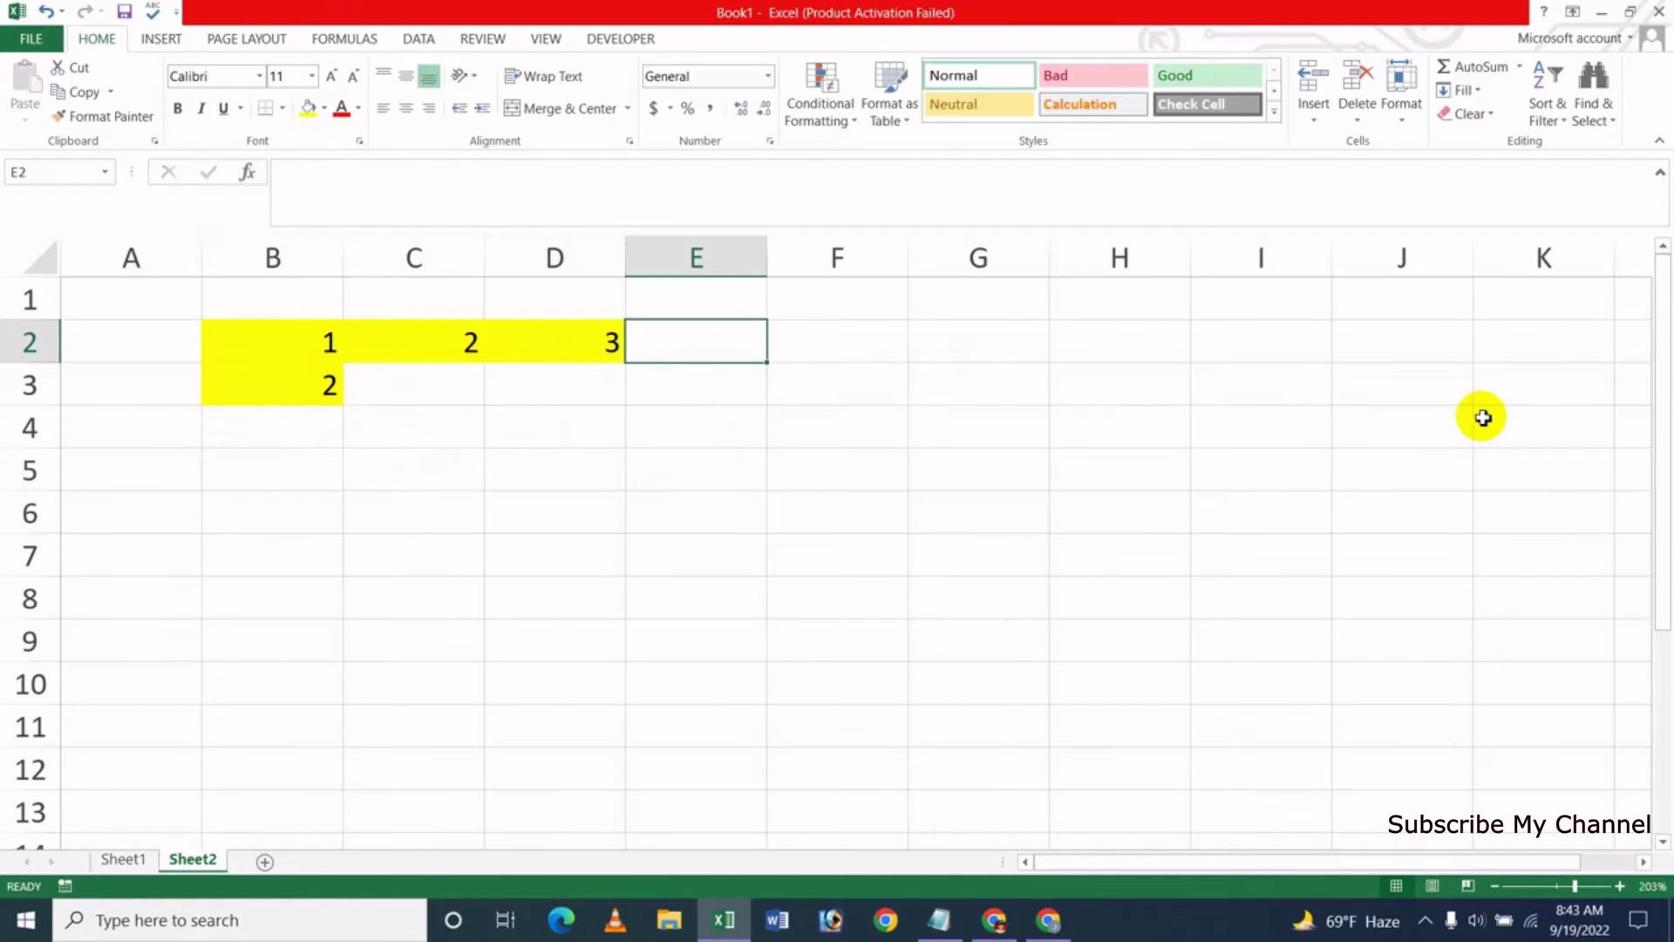
pyautogui.press('Left')
pyautogui.press('Right')
pyautogui.write('4')
pyautogui.press('Right')
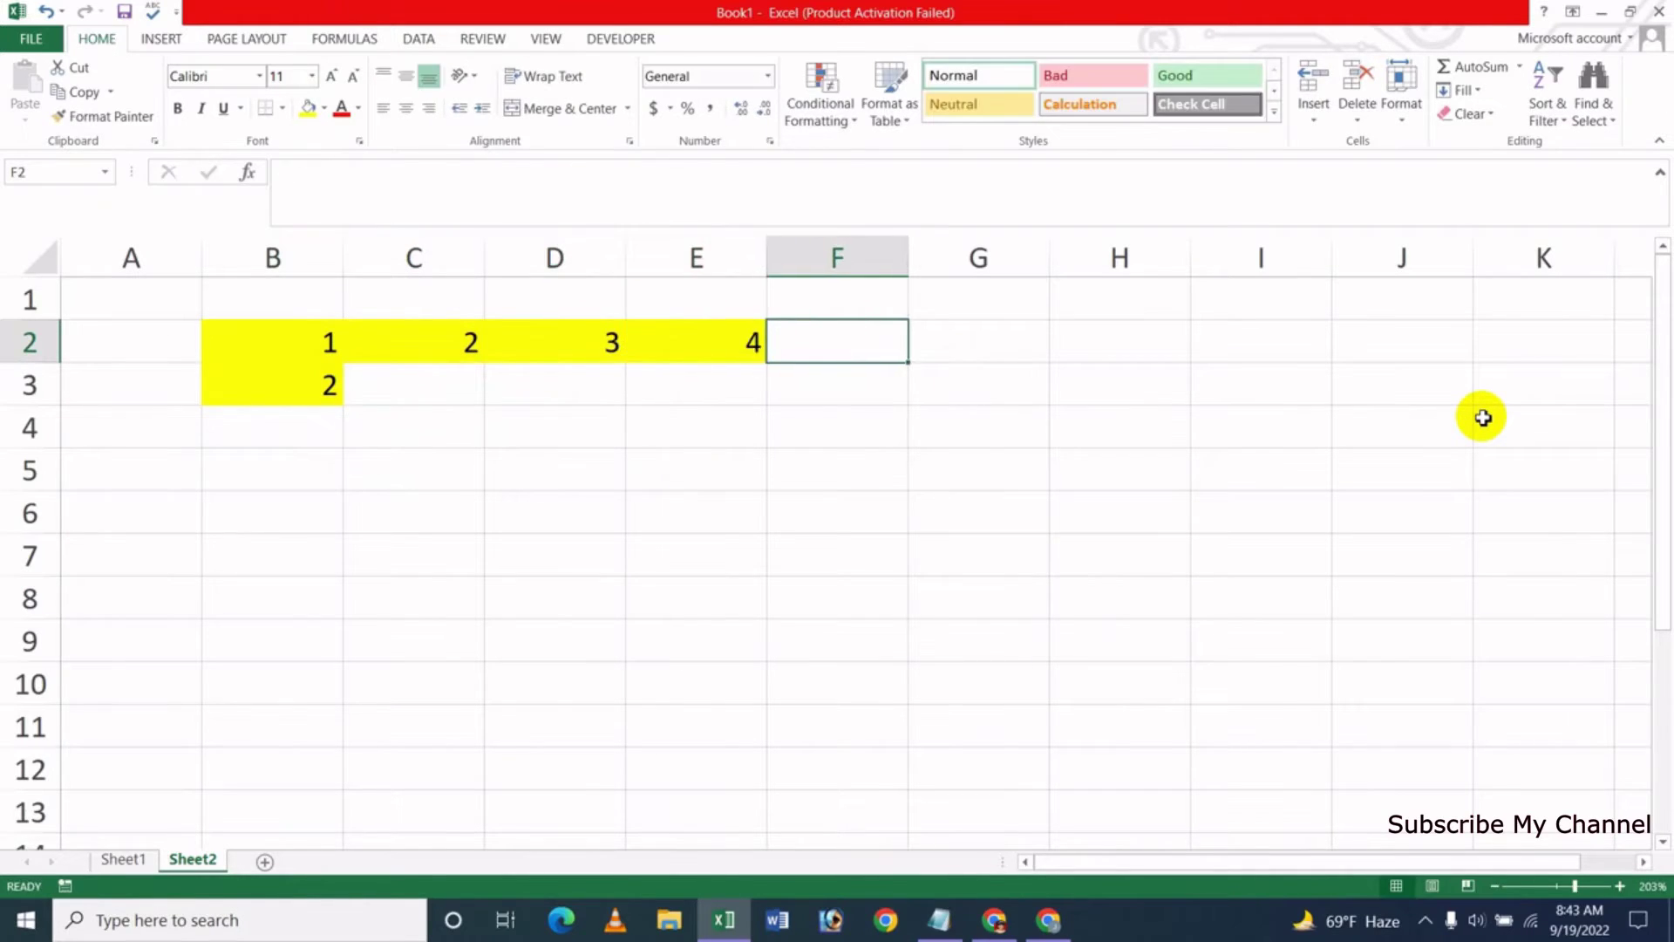
pyautogui.write('5')
pyautogui.press('Right')
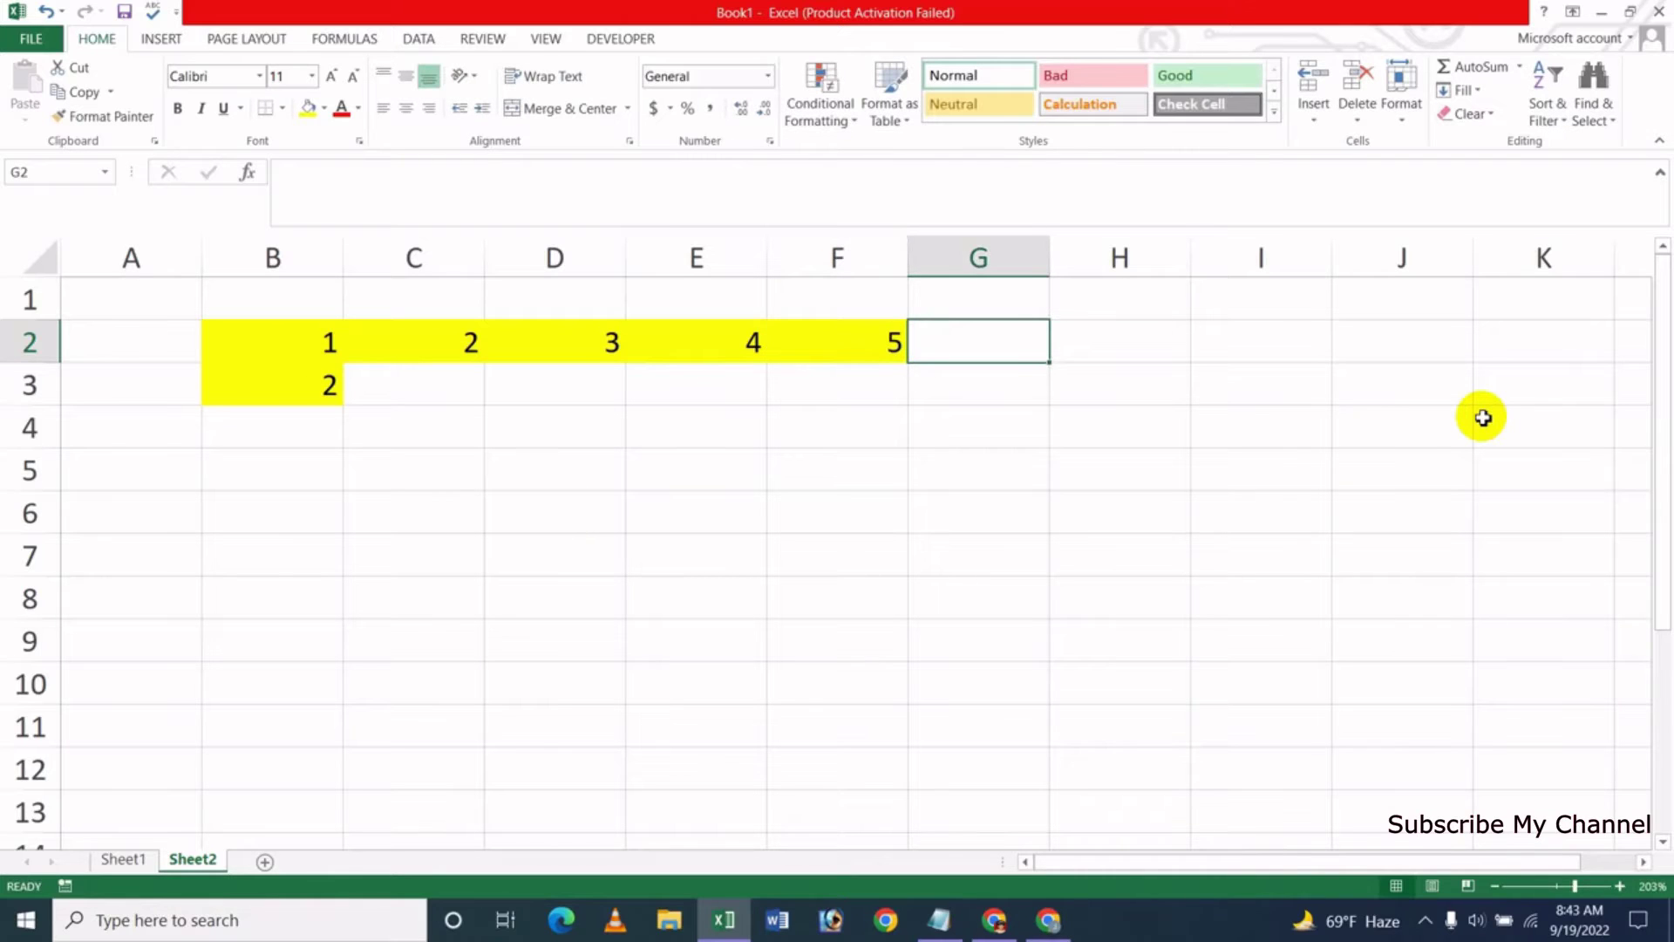
pyautogui.write('4545')
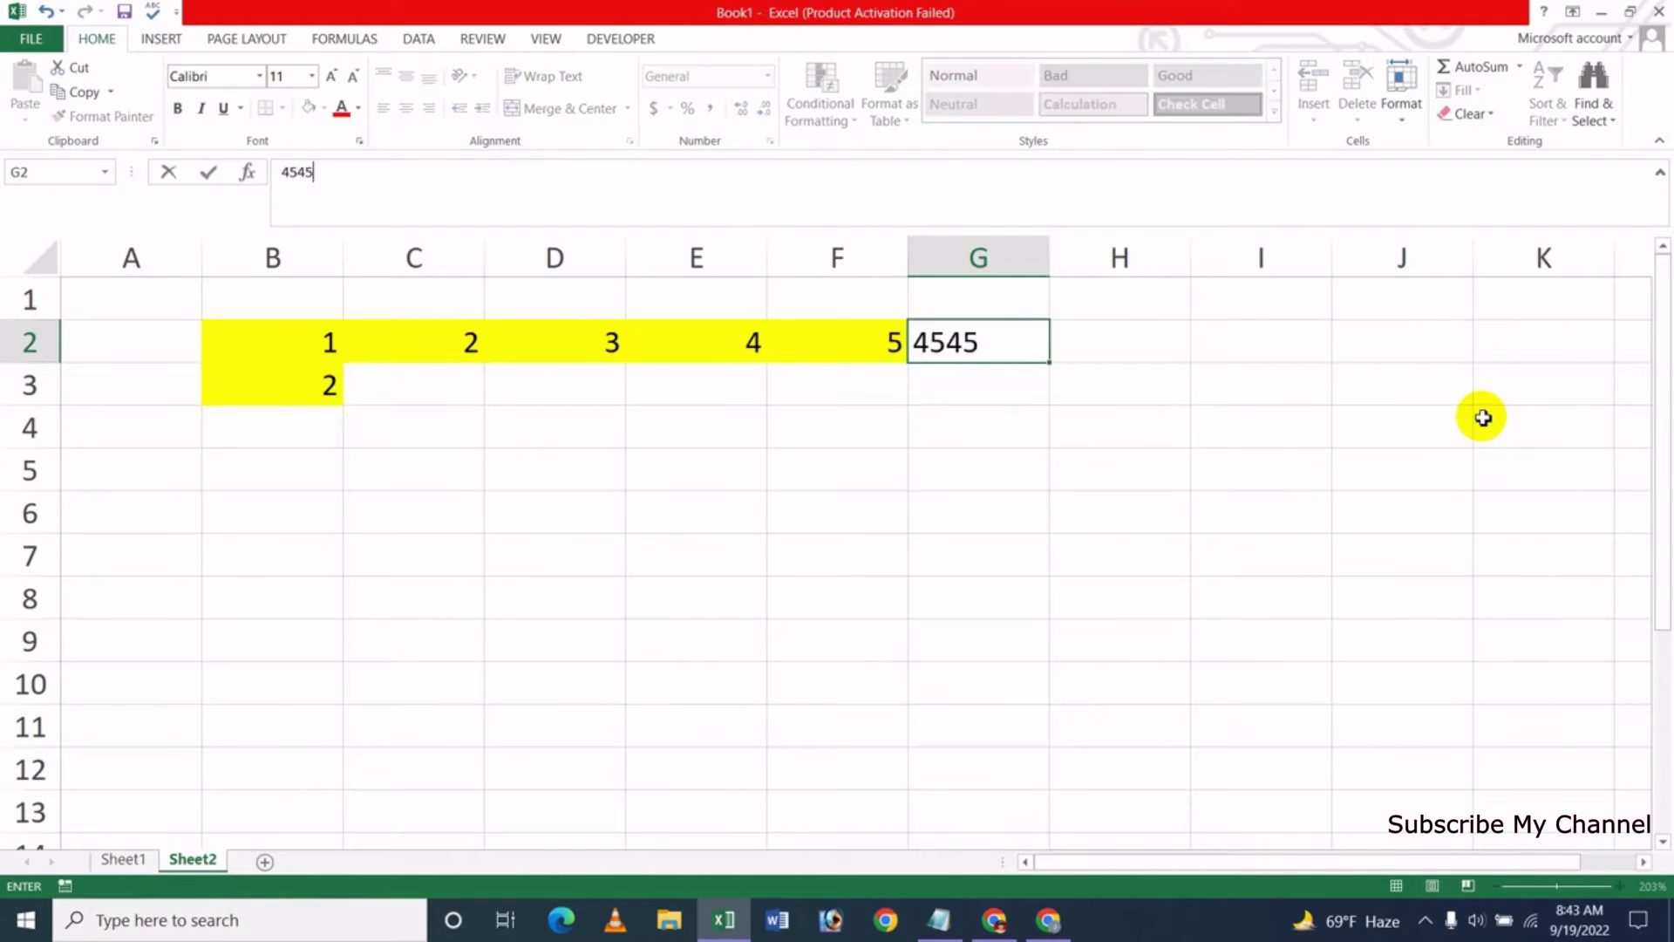
pyautogui.press('Right')
# Enter 3 in B4 and fill it yellow
pyautogui.press('Left')
pyautogui.press('Left')
pyautogui.press('Left')
pyautogui.press('Left')
pyautogui.press('Left')
pyautogui.press('Left')
pyautogui.press('Down')
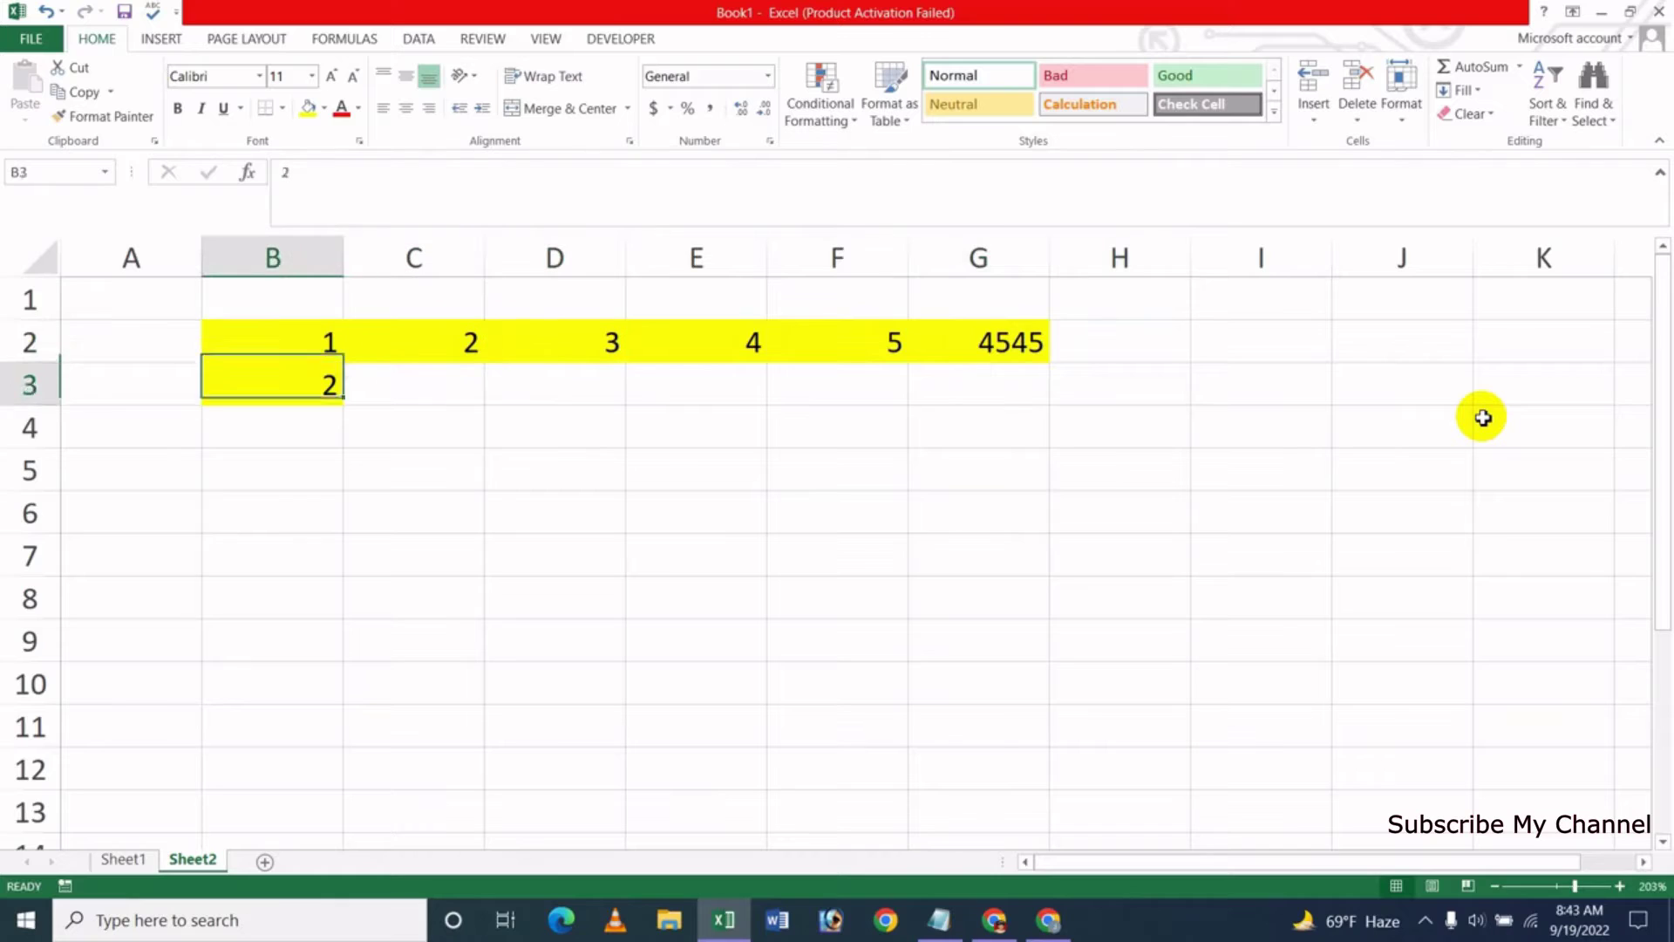
pyautogui.press('Down')
pyautogui.write('3')
pyautogui.press('Down')
pyautogui.press('Up')
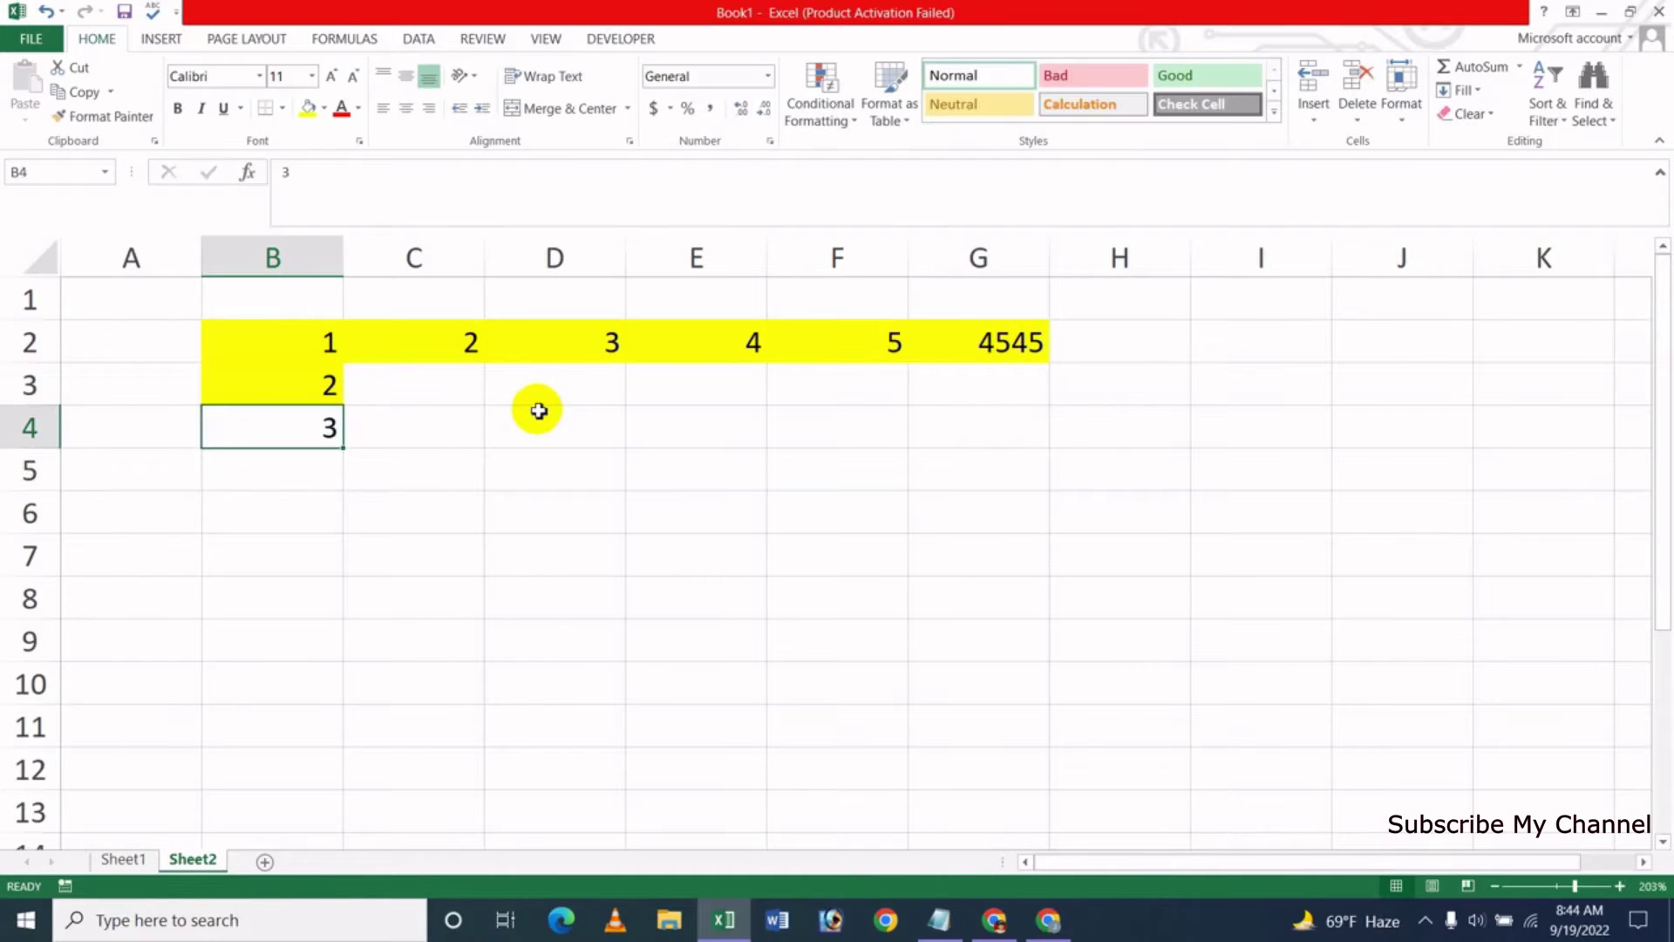
pyautogui.click(307, 107)
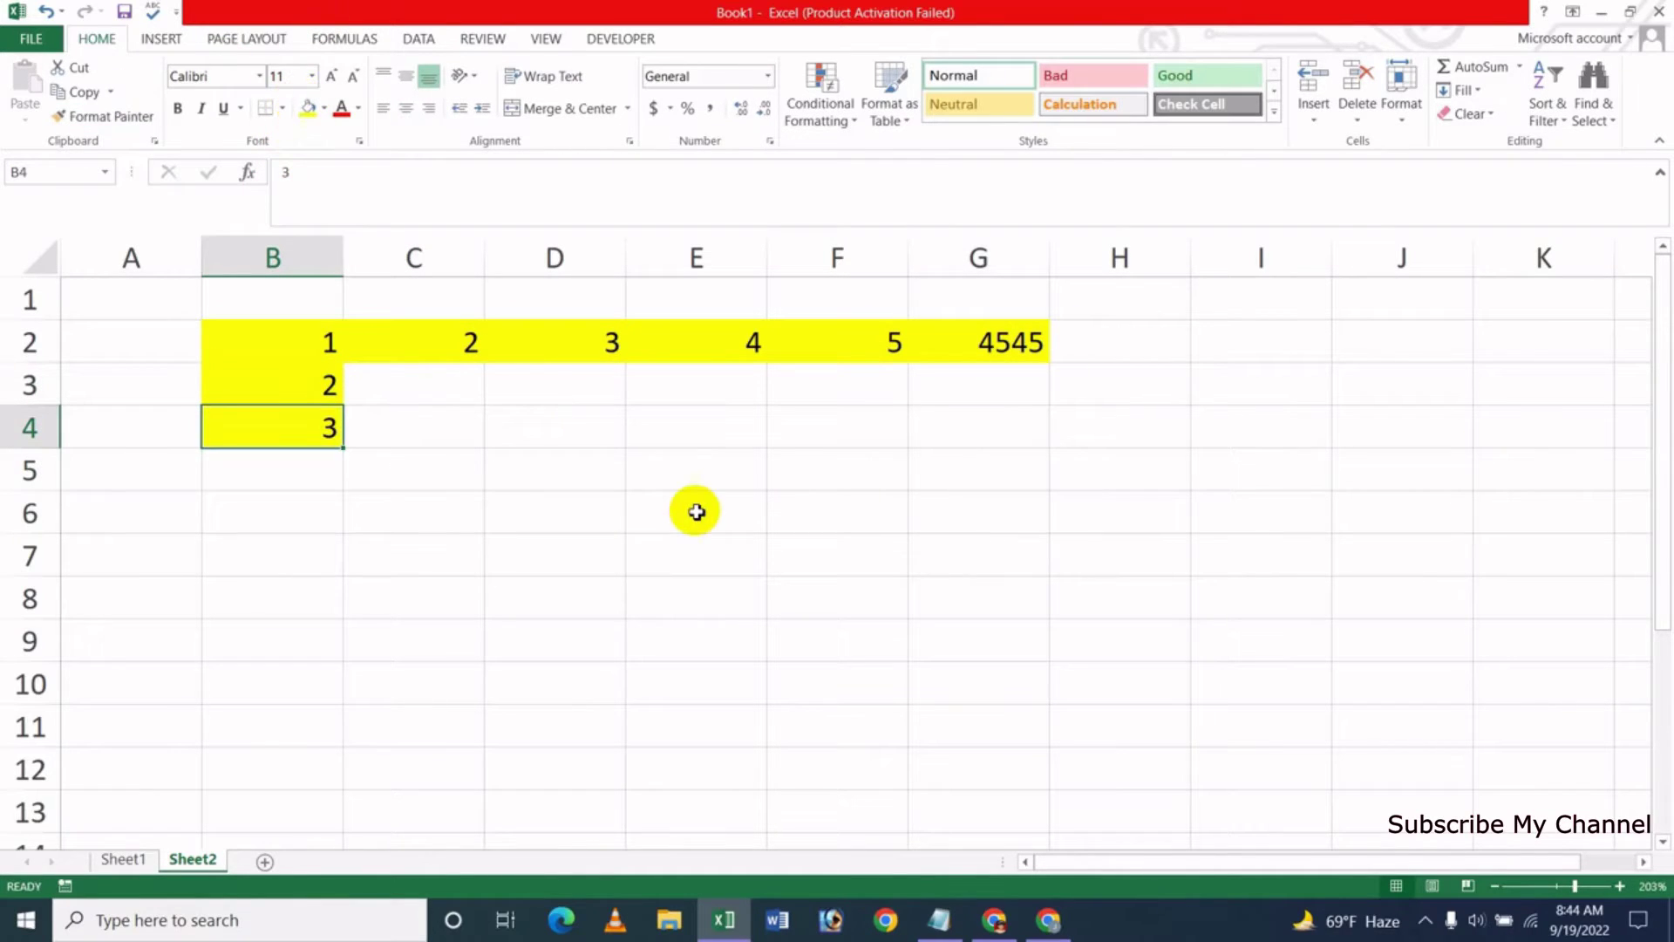
# Continue column B with 4, 5 and 54 in B5:B7
pyautogui.press('Down')
pyautogui.write('4')
pyautogui.press('Down')
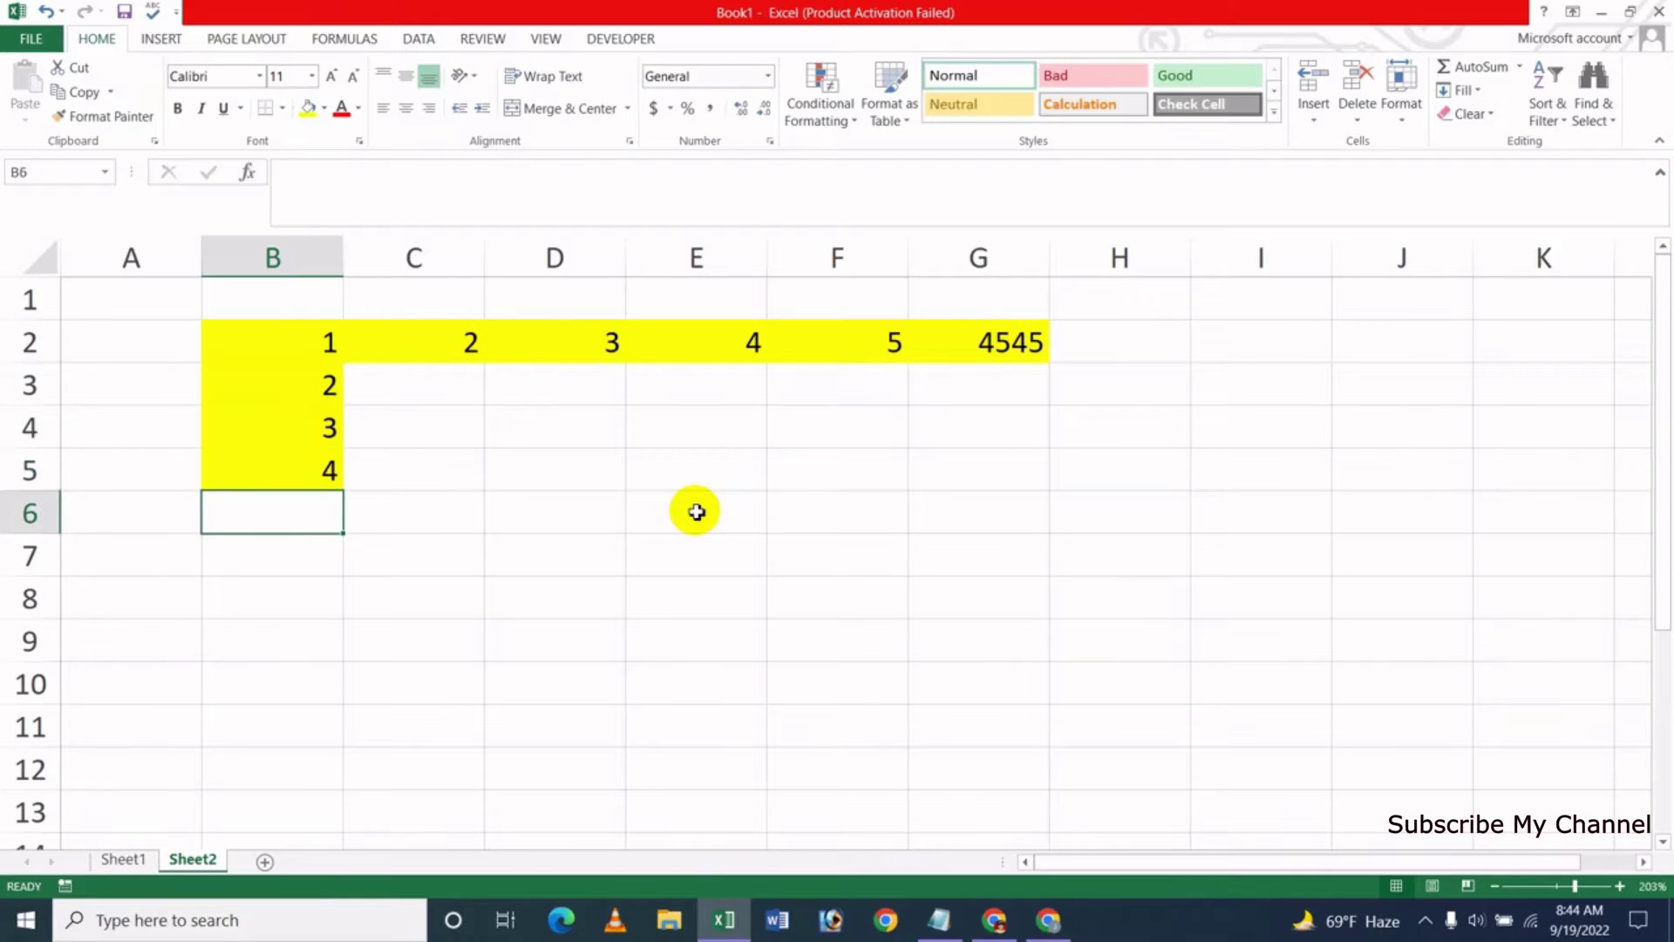
pyautogui.write('5')
pyautogui.press('Down')
pyautogui.press('Return')
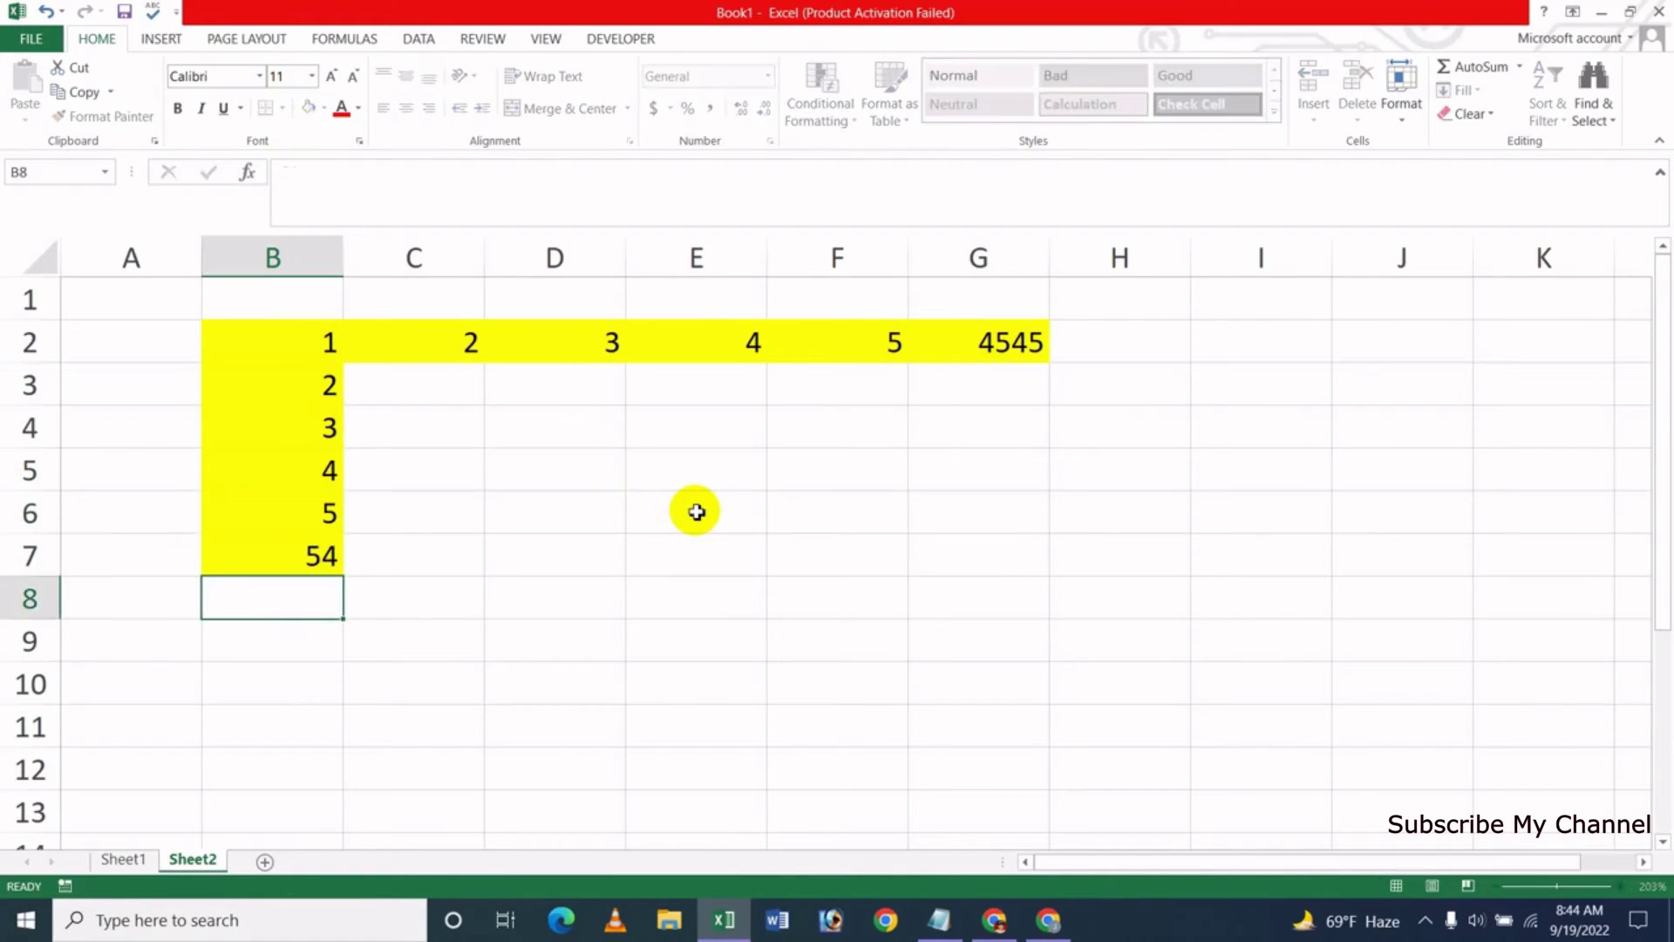
pyautogui.press('Up')
pyautogui.press('Up')
pyautogui.press('Up')
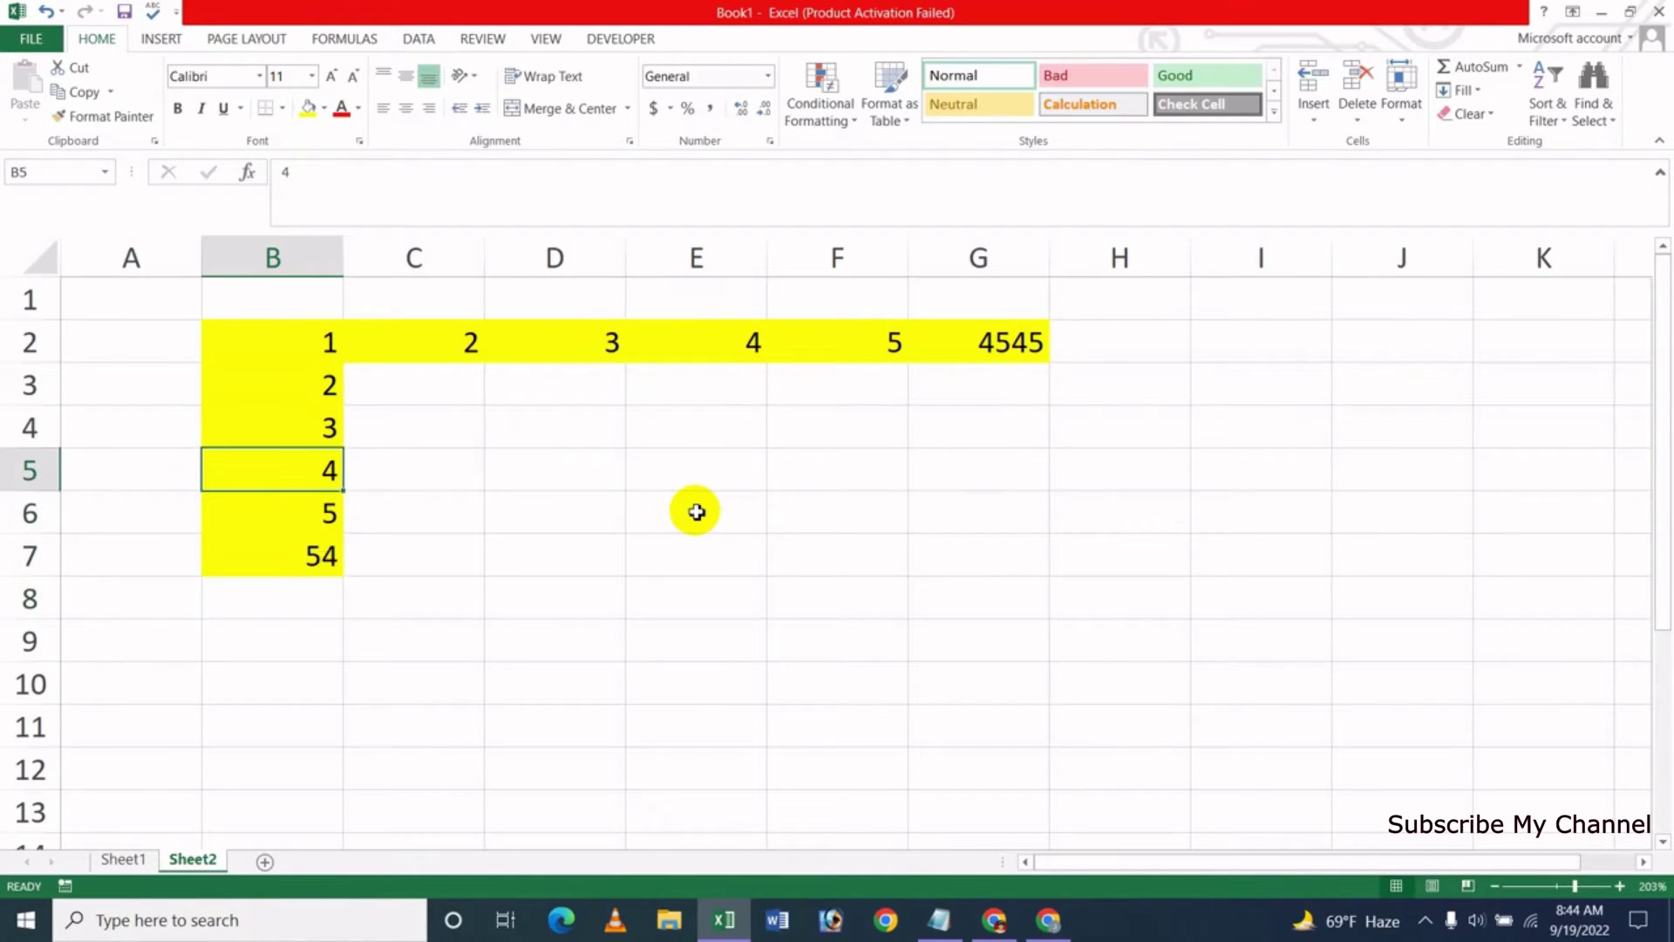
pyautogui.press('Down')
pyautogui.press('Down')
pyautogui.press('Down')
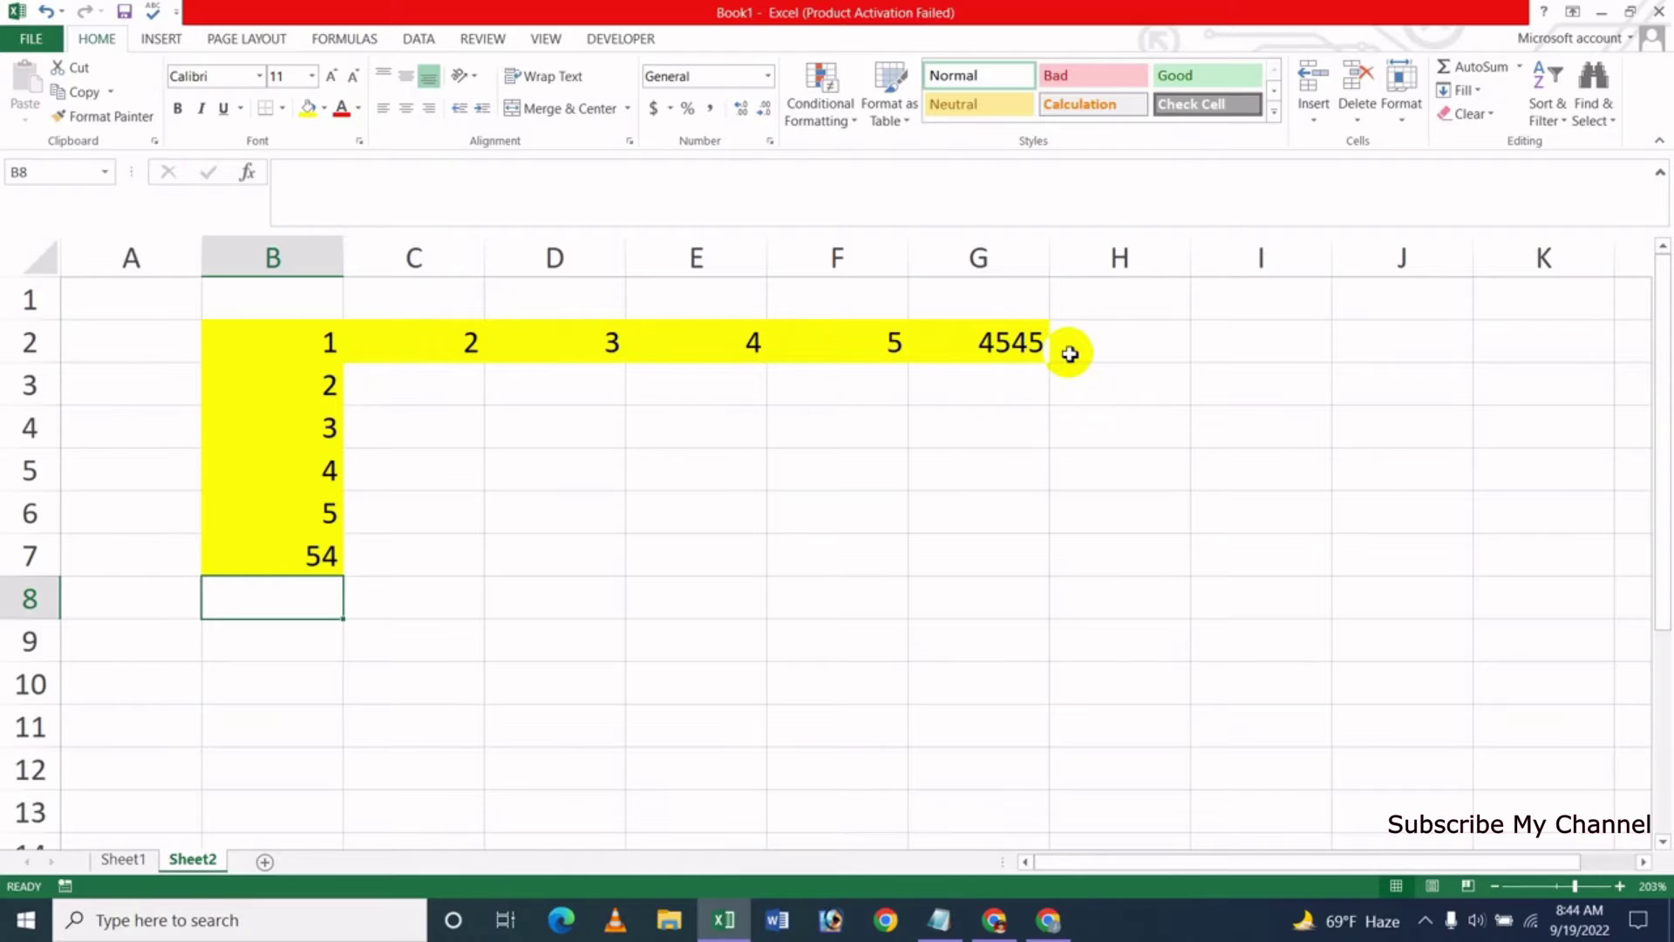
pyautogui.click(711, 425)
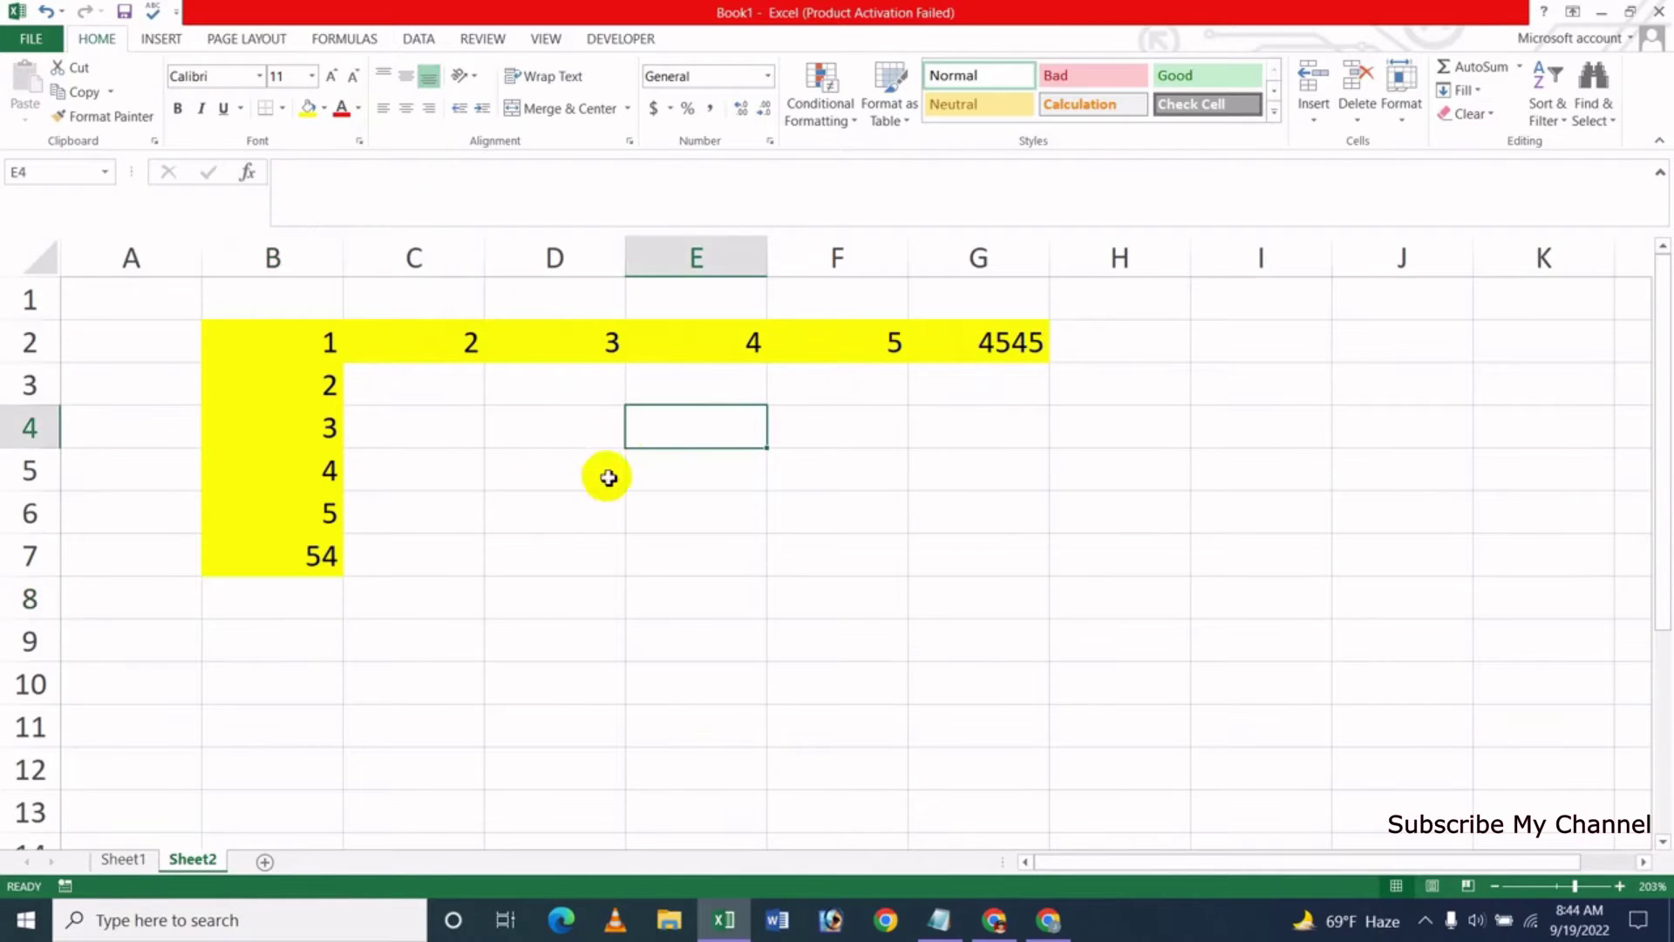
pyautogui.click(590, 455)
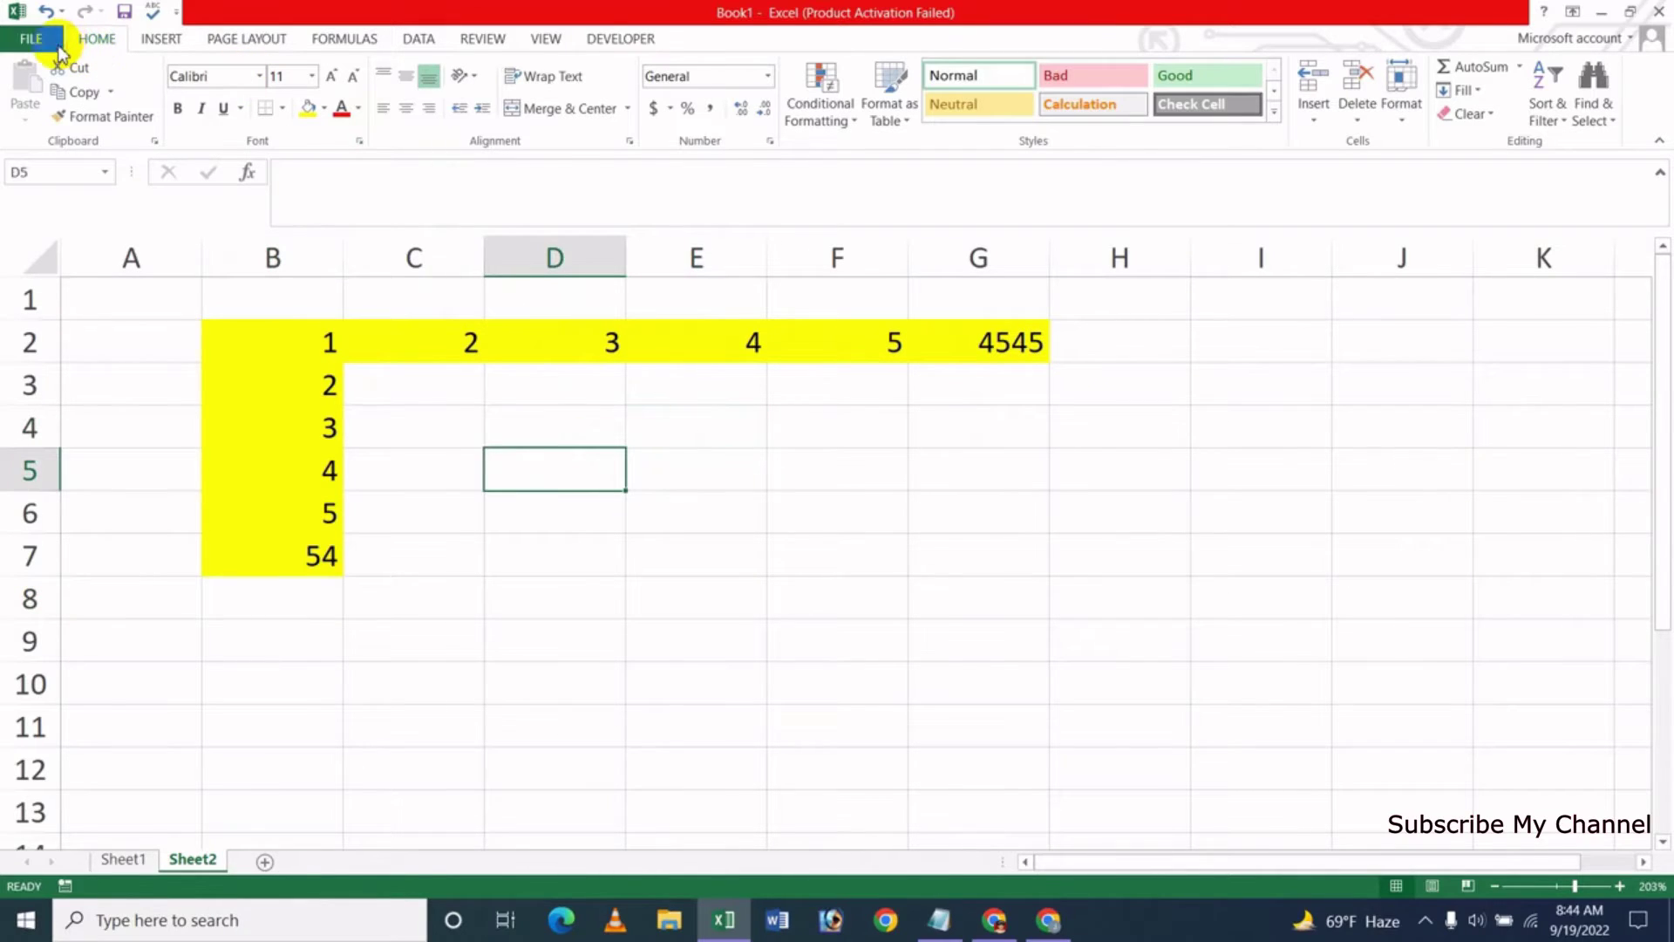
# Turn off 'Extend data range formats and formulas' in Excel's Advanced options
pyautogui.click(58, 48)
pyautogui.click(83, 469)
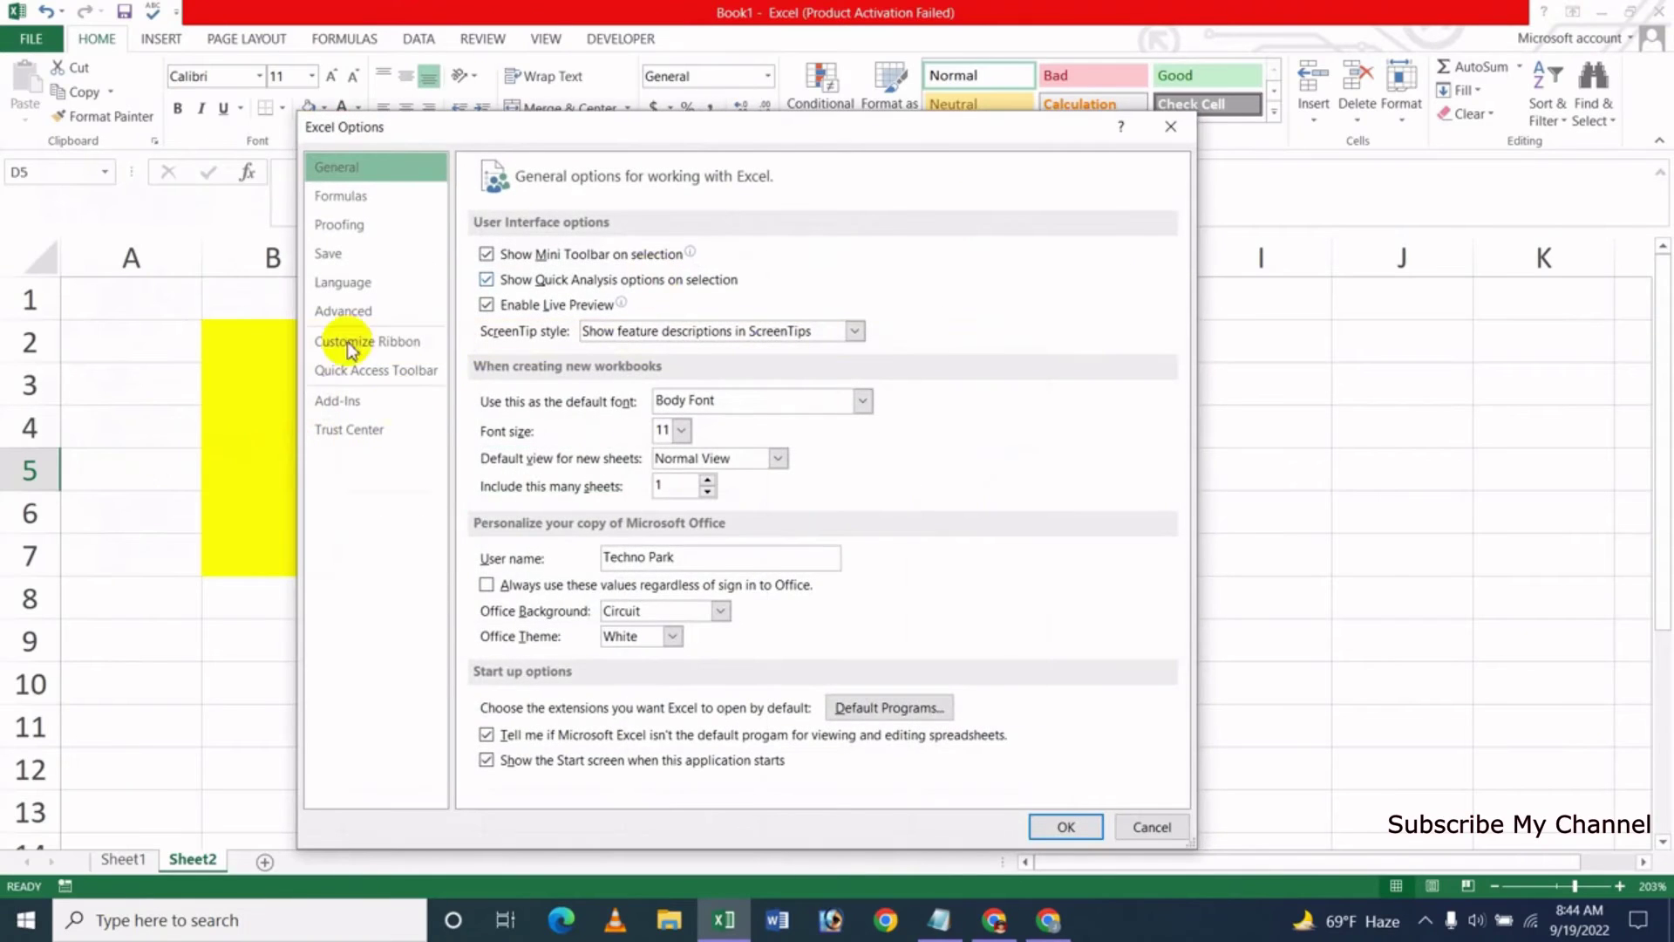
pyautogui.click(383, 312)
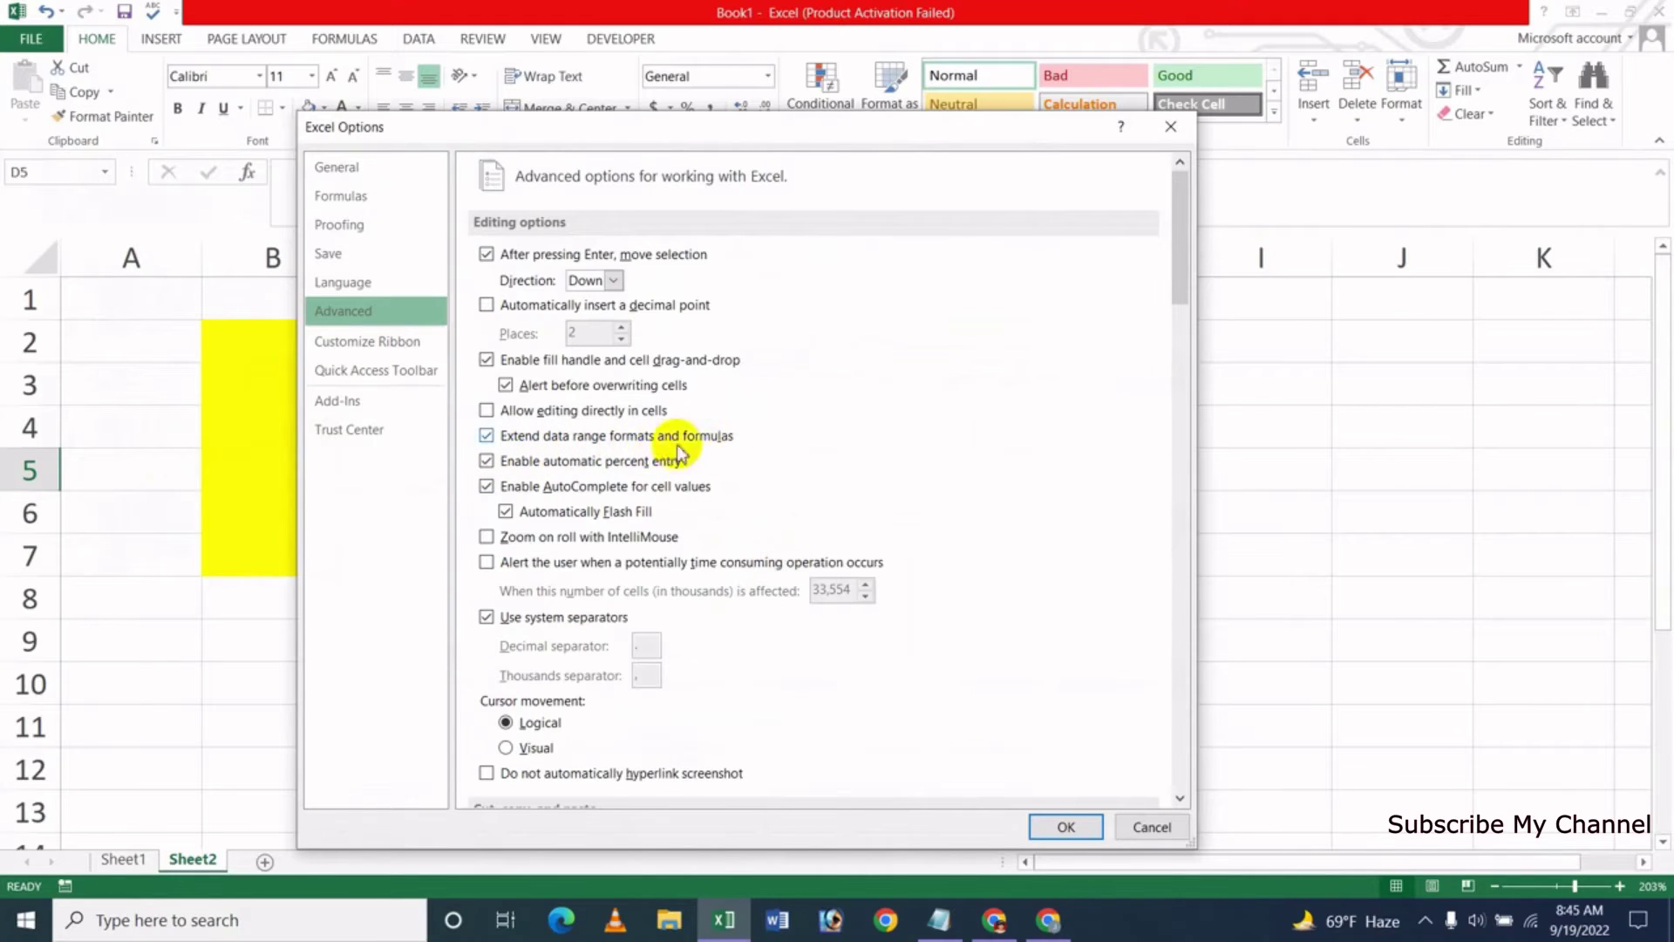
pyautogui.click(487, 436)
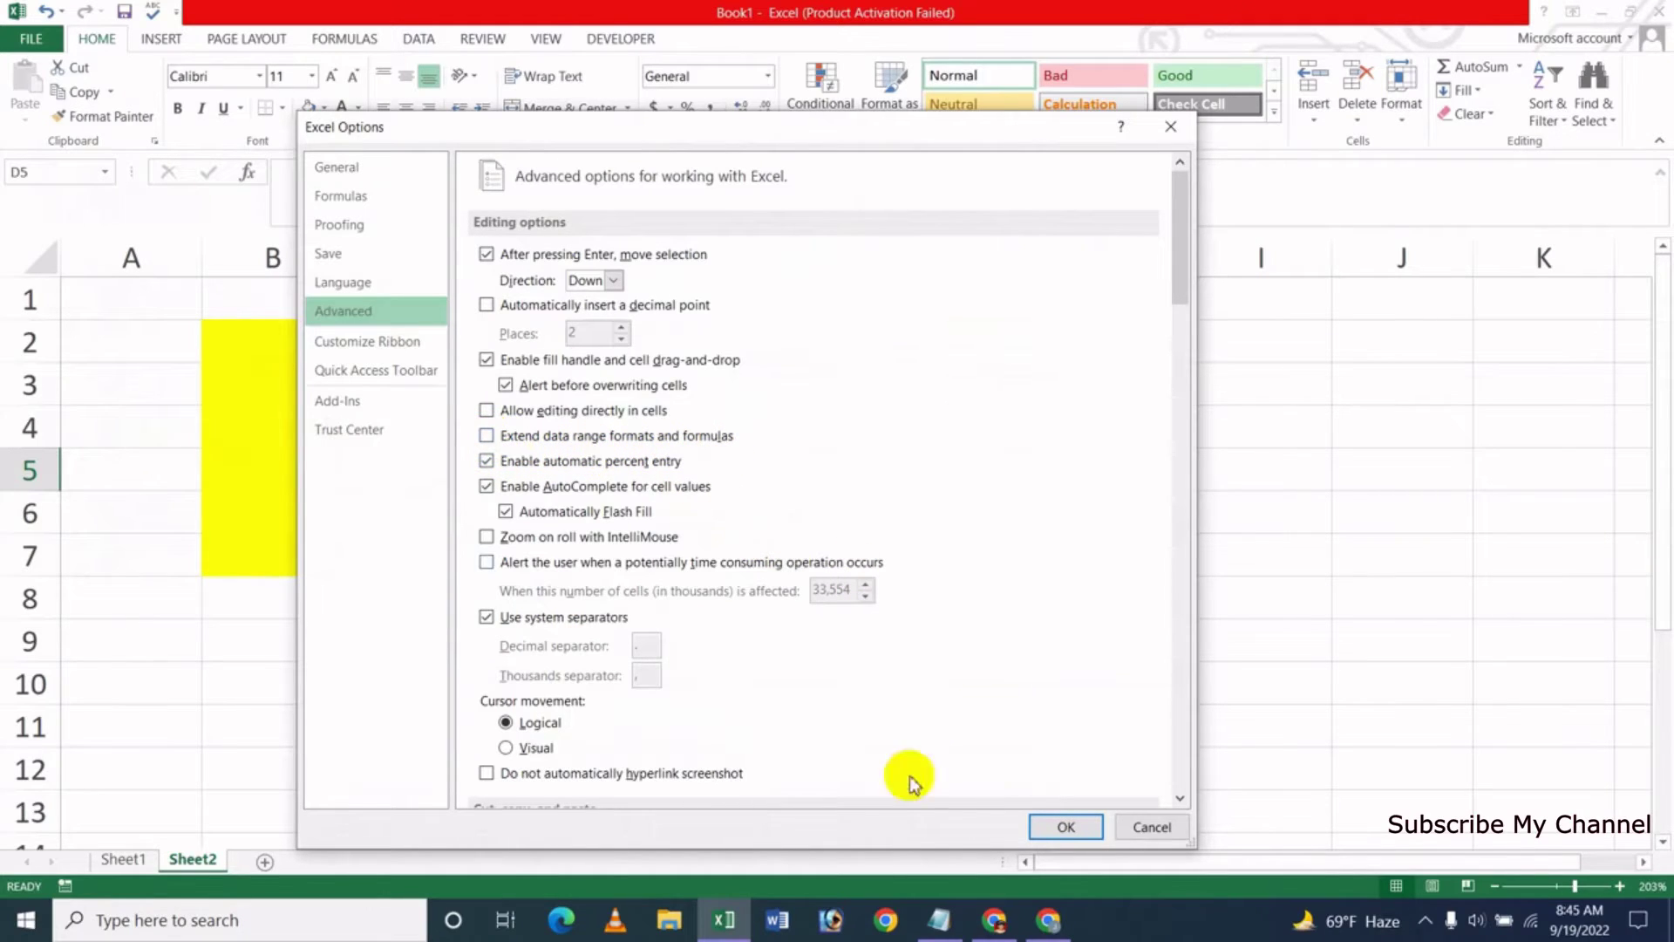
pyautogui.click(1063, 829)
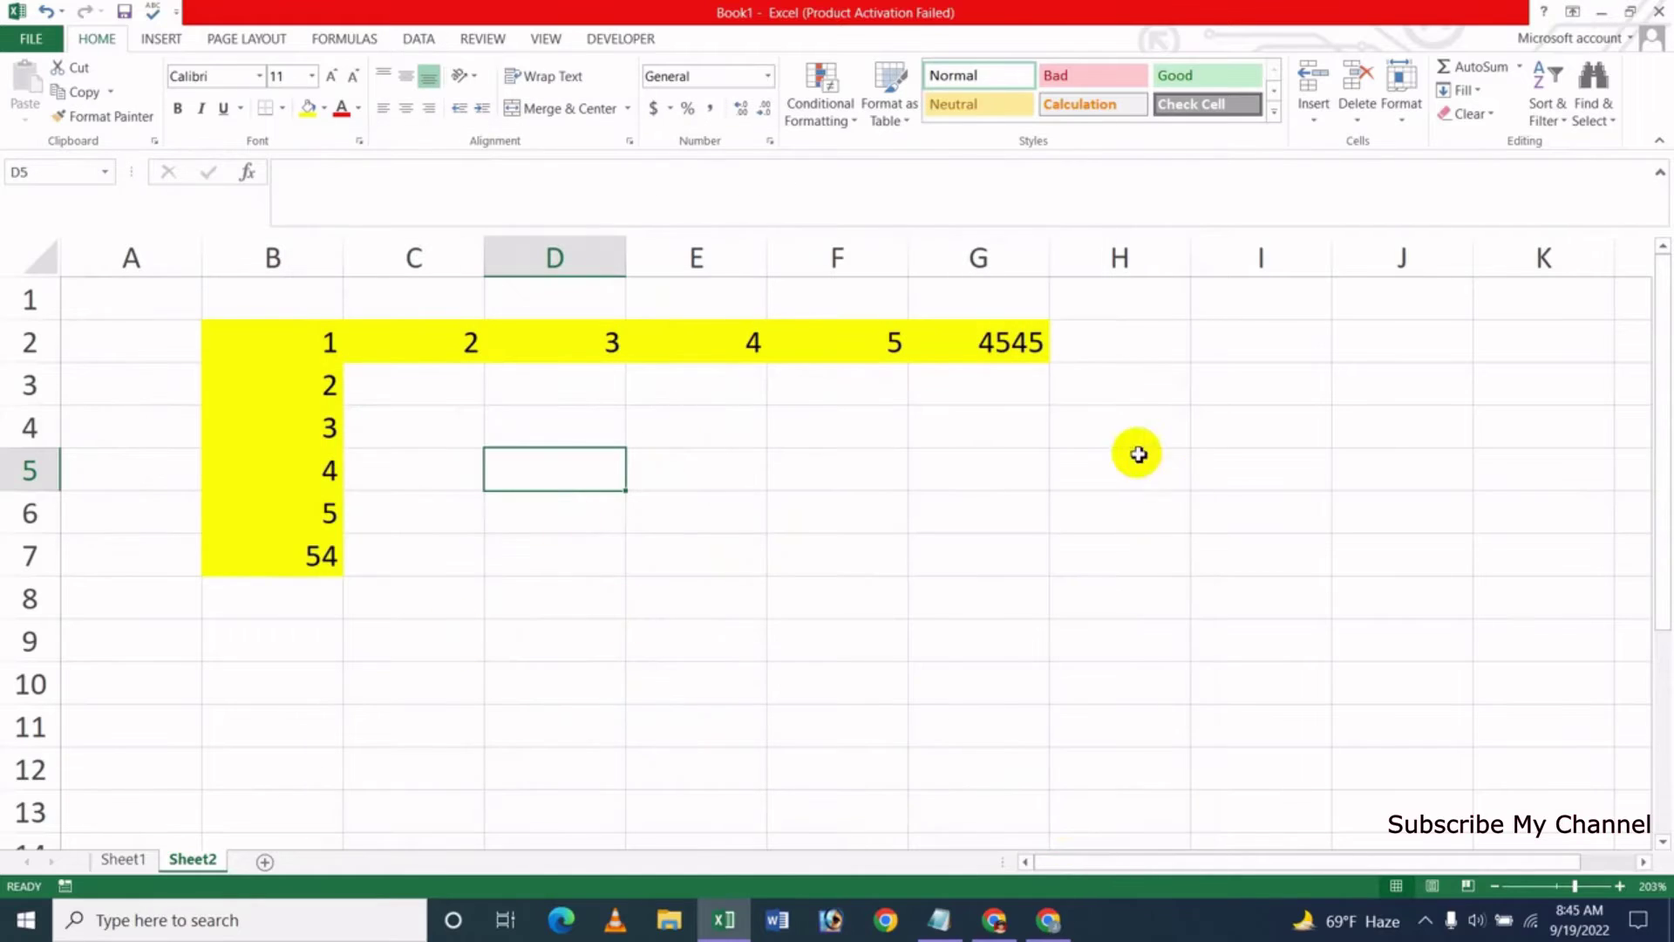
# Enter 44 in H2 and in B8, which stay without yellow fill
pyautogui.click(1088, 344)
pyautogui.write('44')
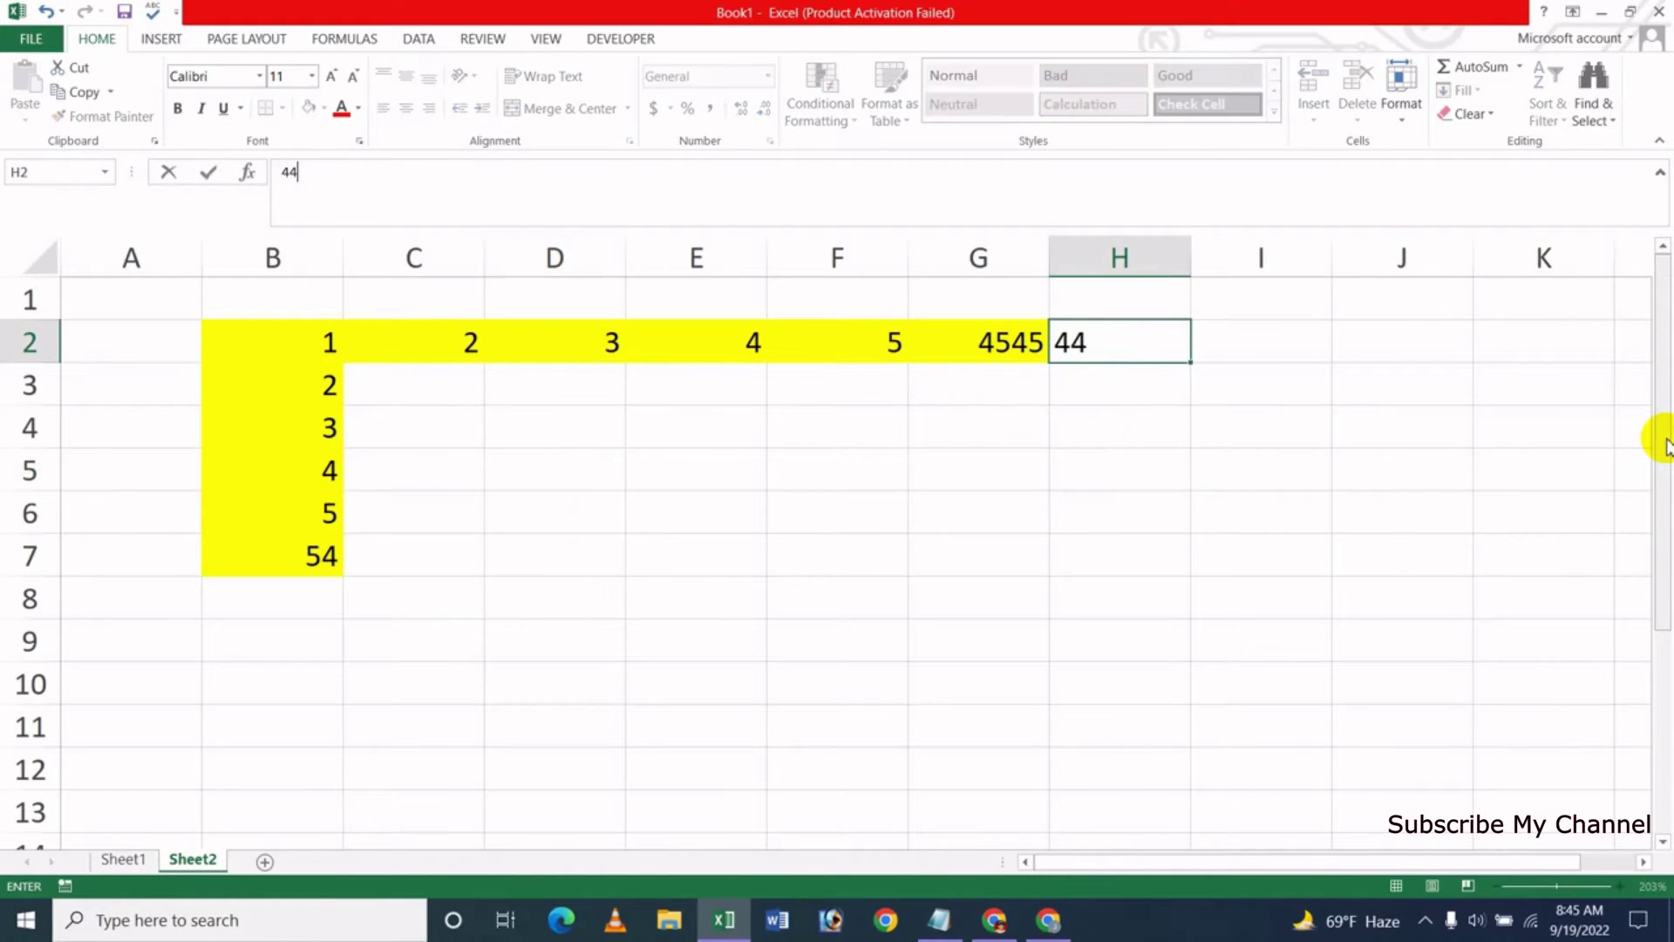
pyautogui.press('Tab')
pyautogui.press('Down')
pyautogui.press('Down')
pyautogui.press('Left')
pyautogui.press('Left')
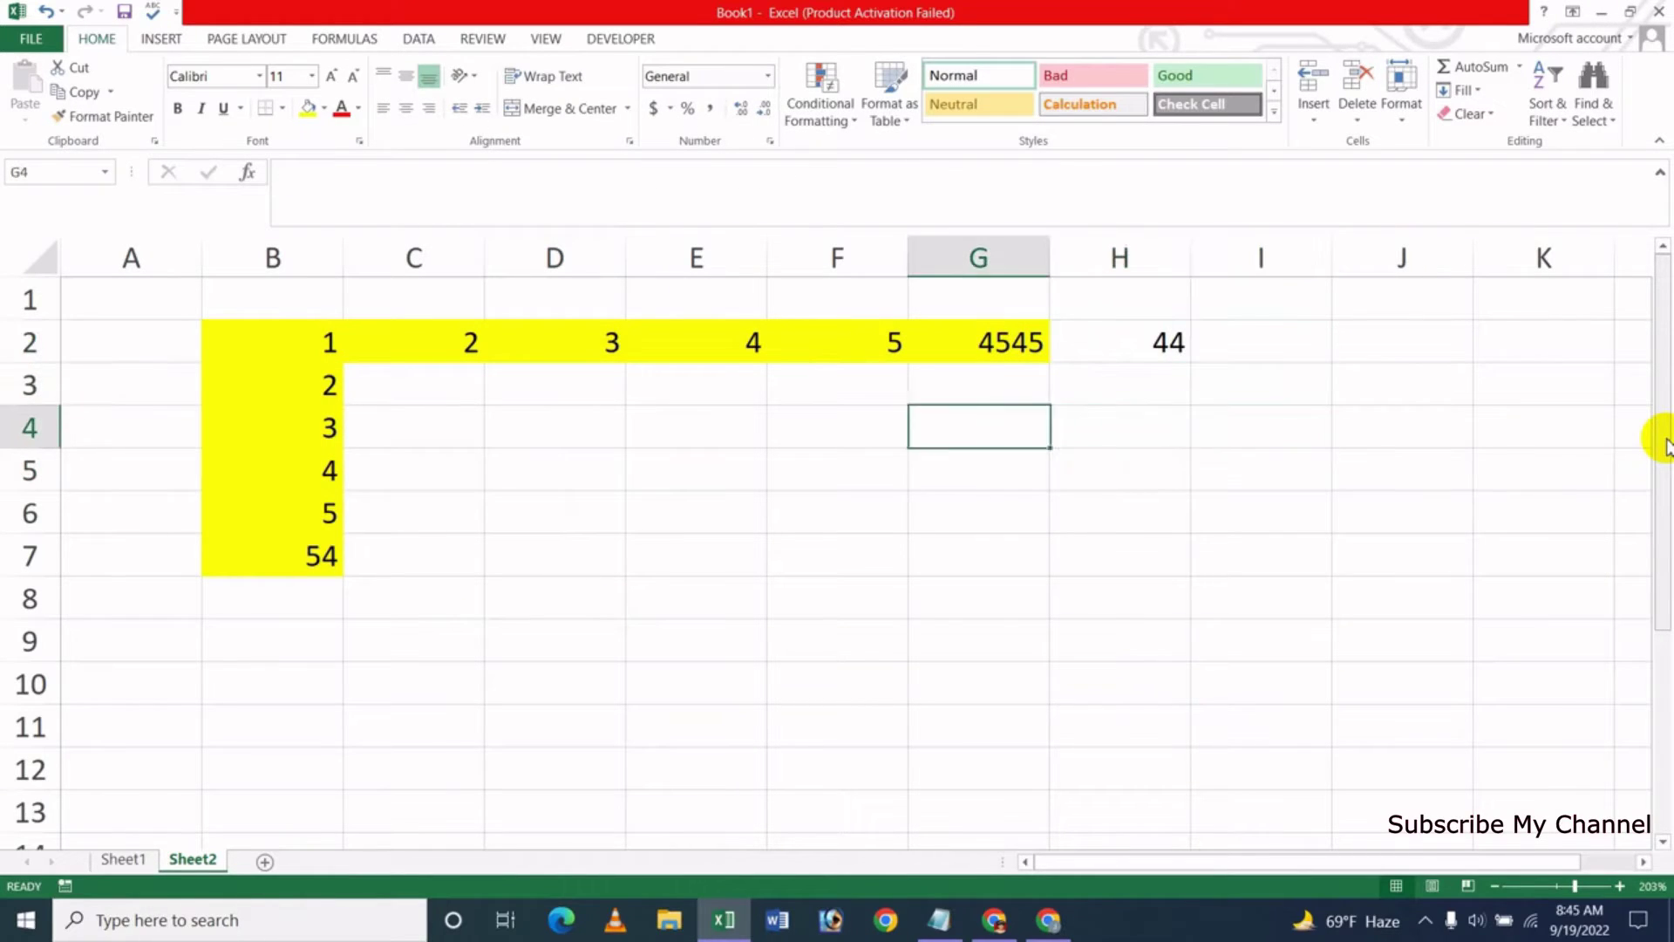
pyautogui.press('Left')
pyautogui.press('Down')
pyautogui.press('Down')
pyautogui.press('Down')
pyautogui.press('Left')
pyautogui.press('Left')
pyautogui.press('Left')
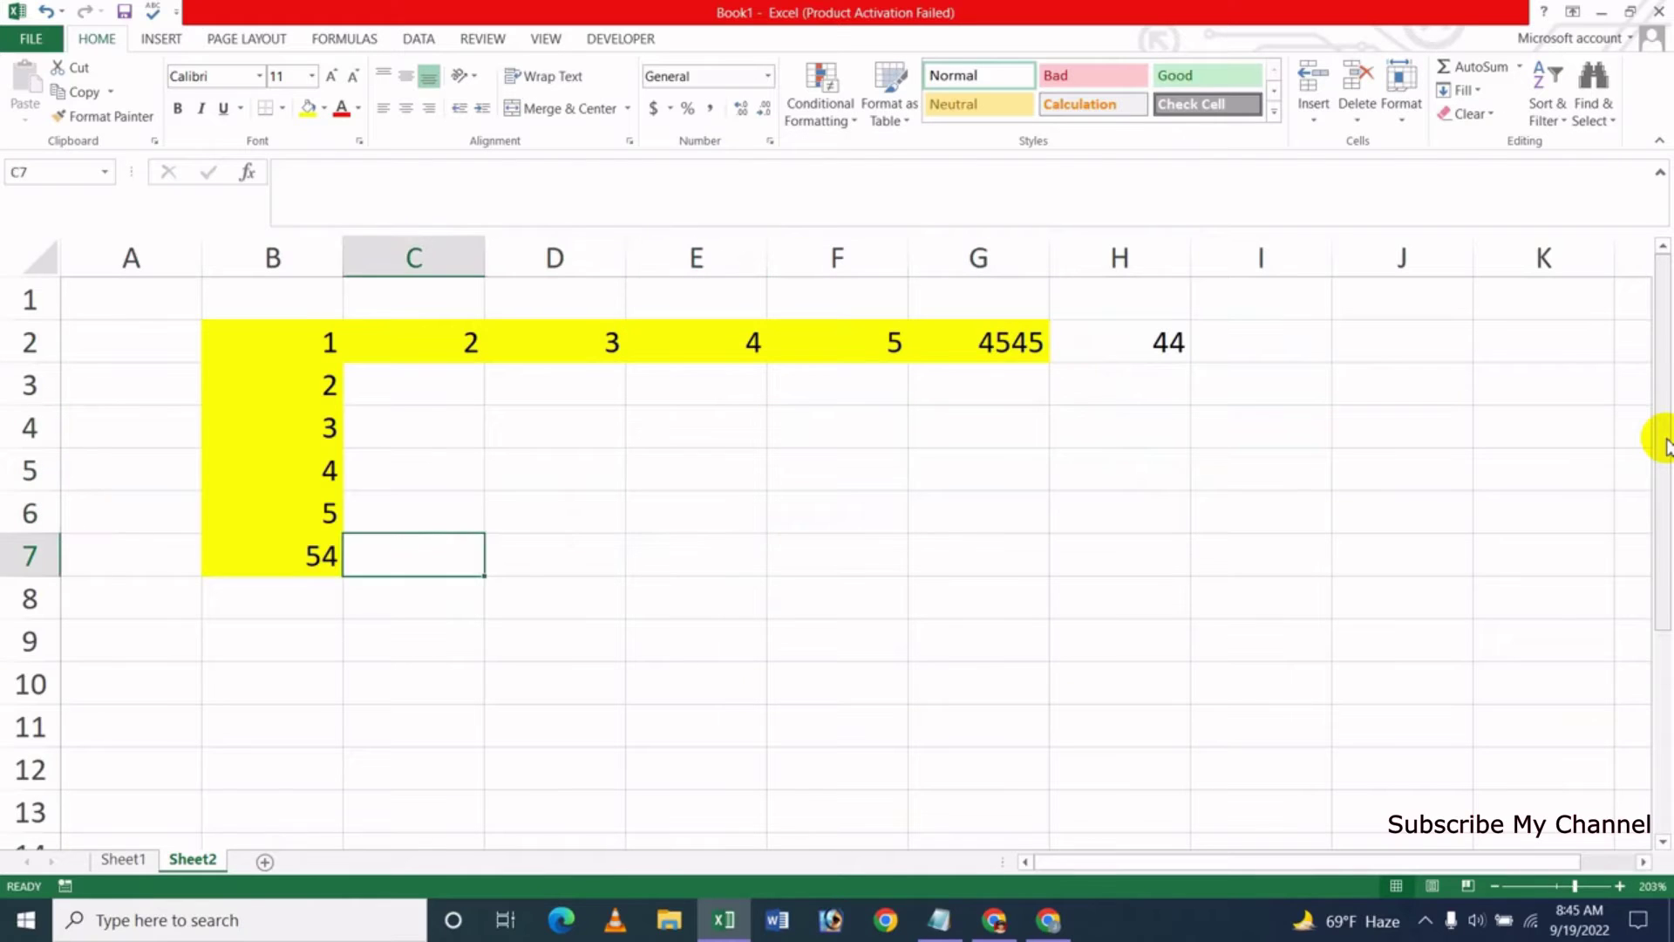
pyautogui.press('Left')
pyautogui.press('Down')
pyautogui.write('44')
pyautogui.press('Return')
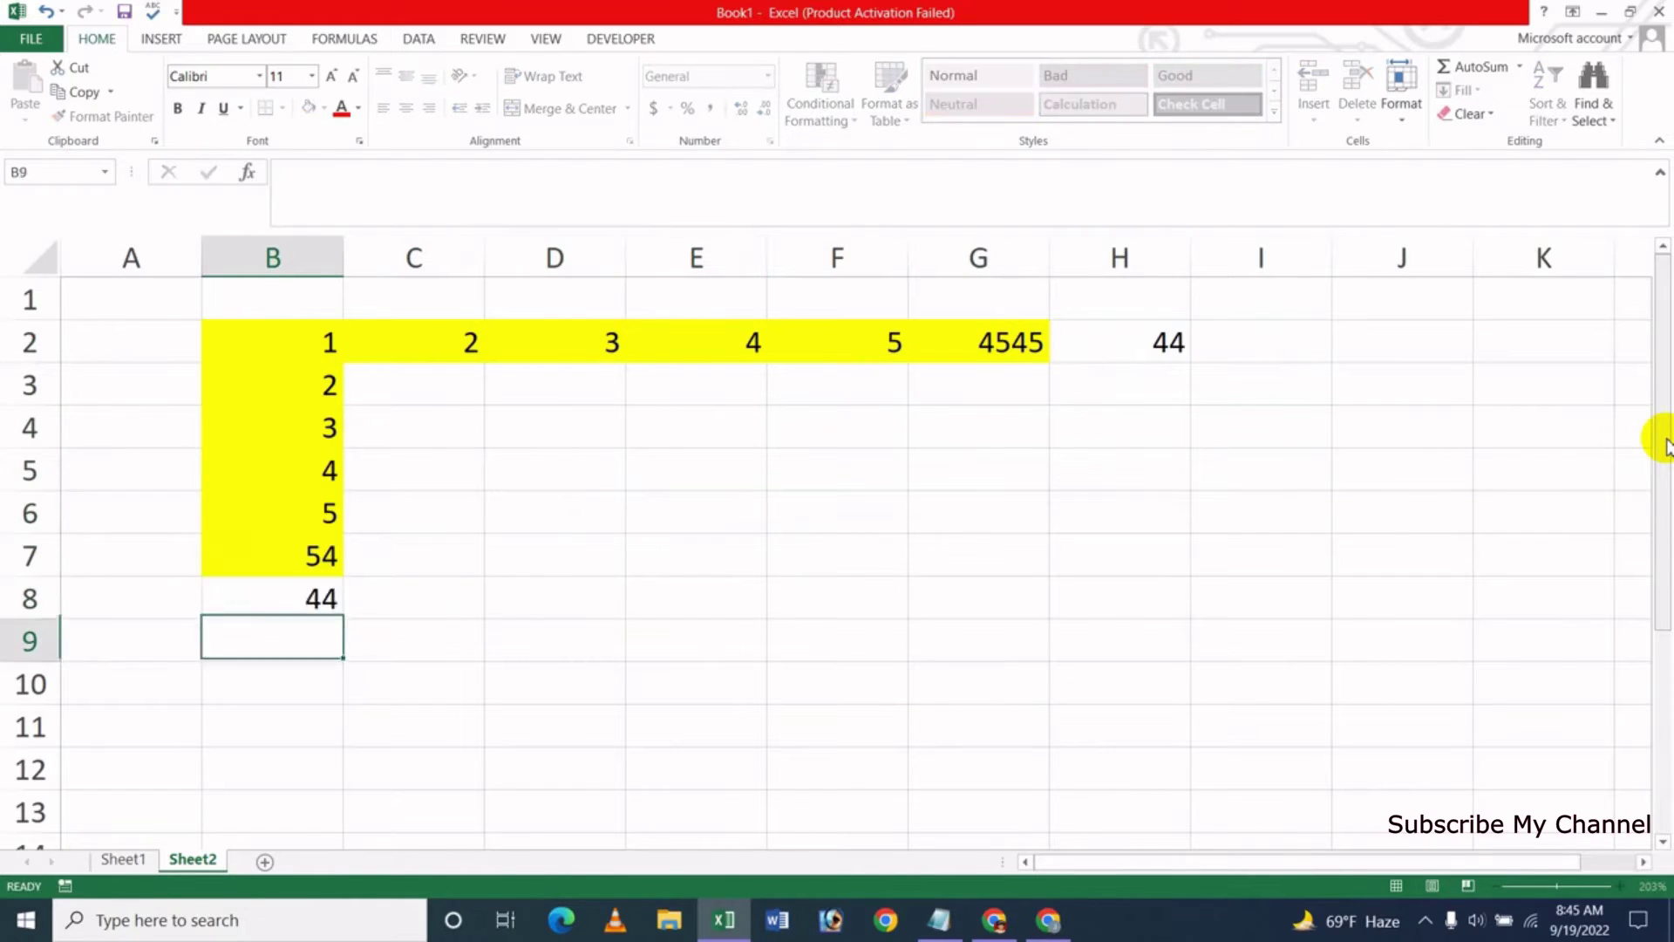
pyautogui.press('Up')
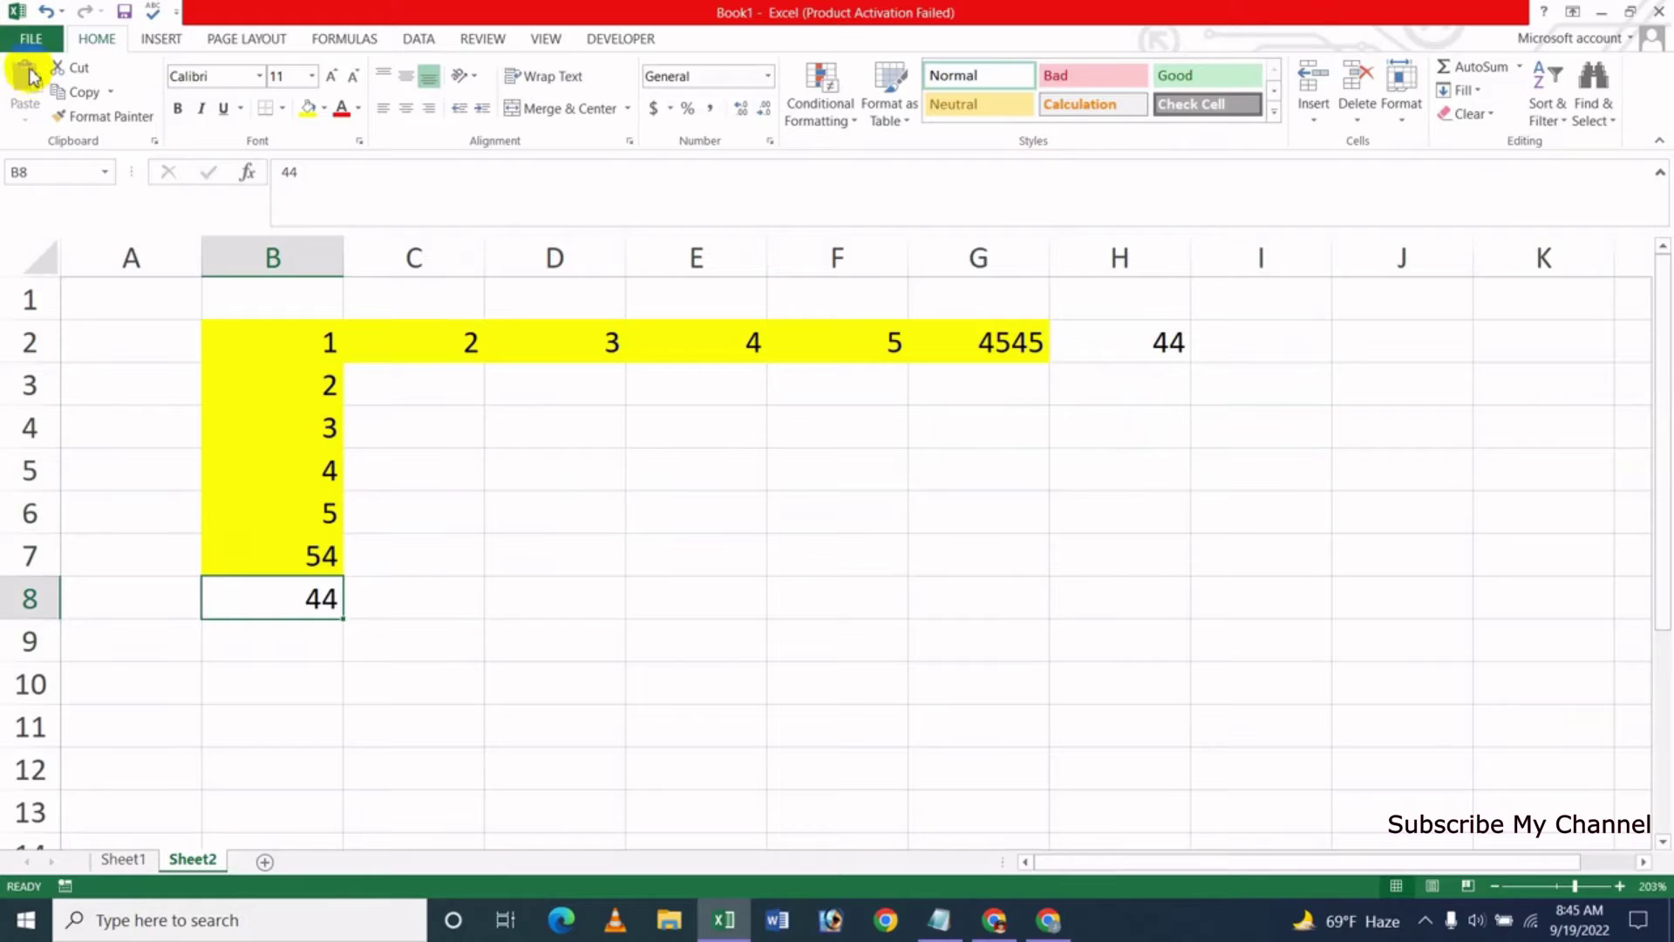
# Re-enable 'Extend data range formats and formulas' in Excel's Advanced options
pyautogui.click(32, 39)
pyautogui.click(52, 473)
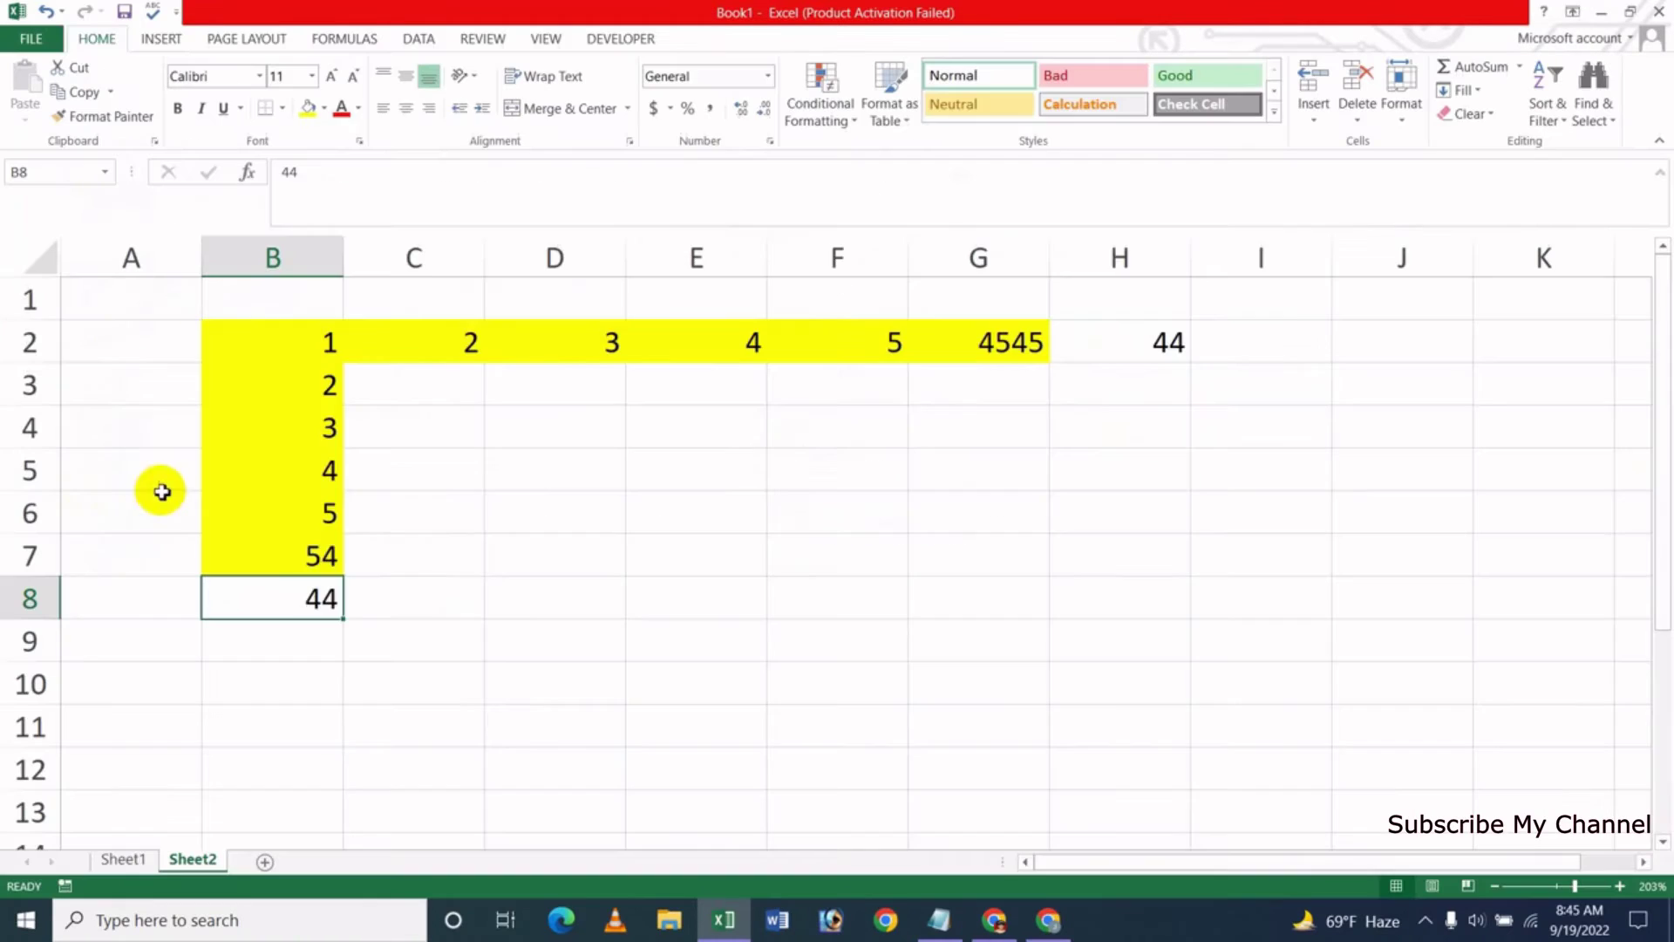
pyautogui.click(357, 311)
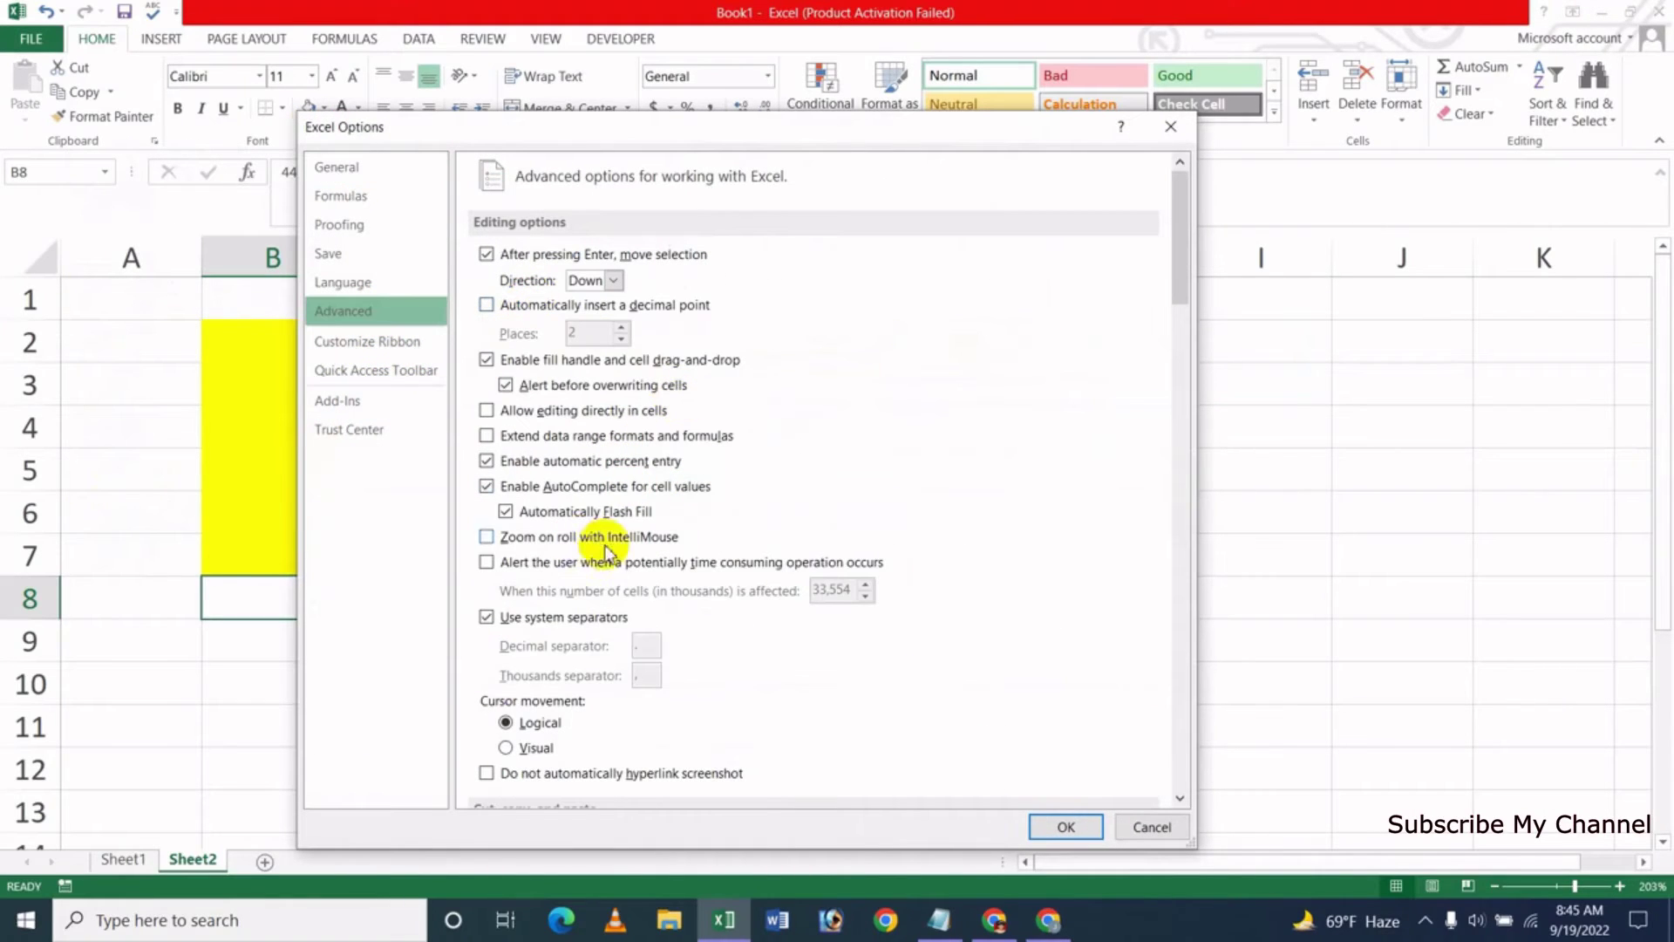
pyautogui.click(564, 441)
pyautogui.click(1060, 826)
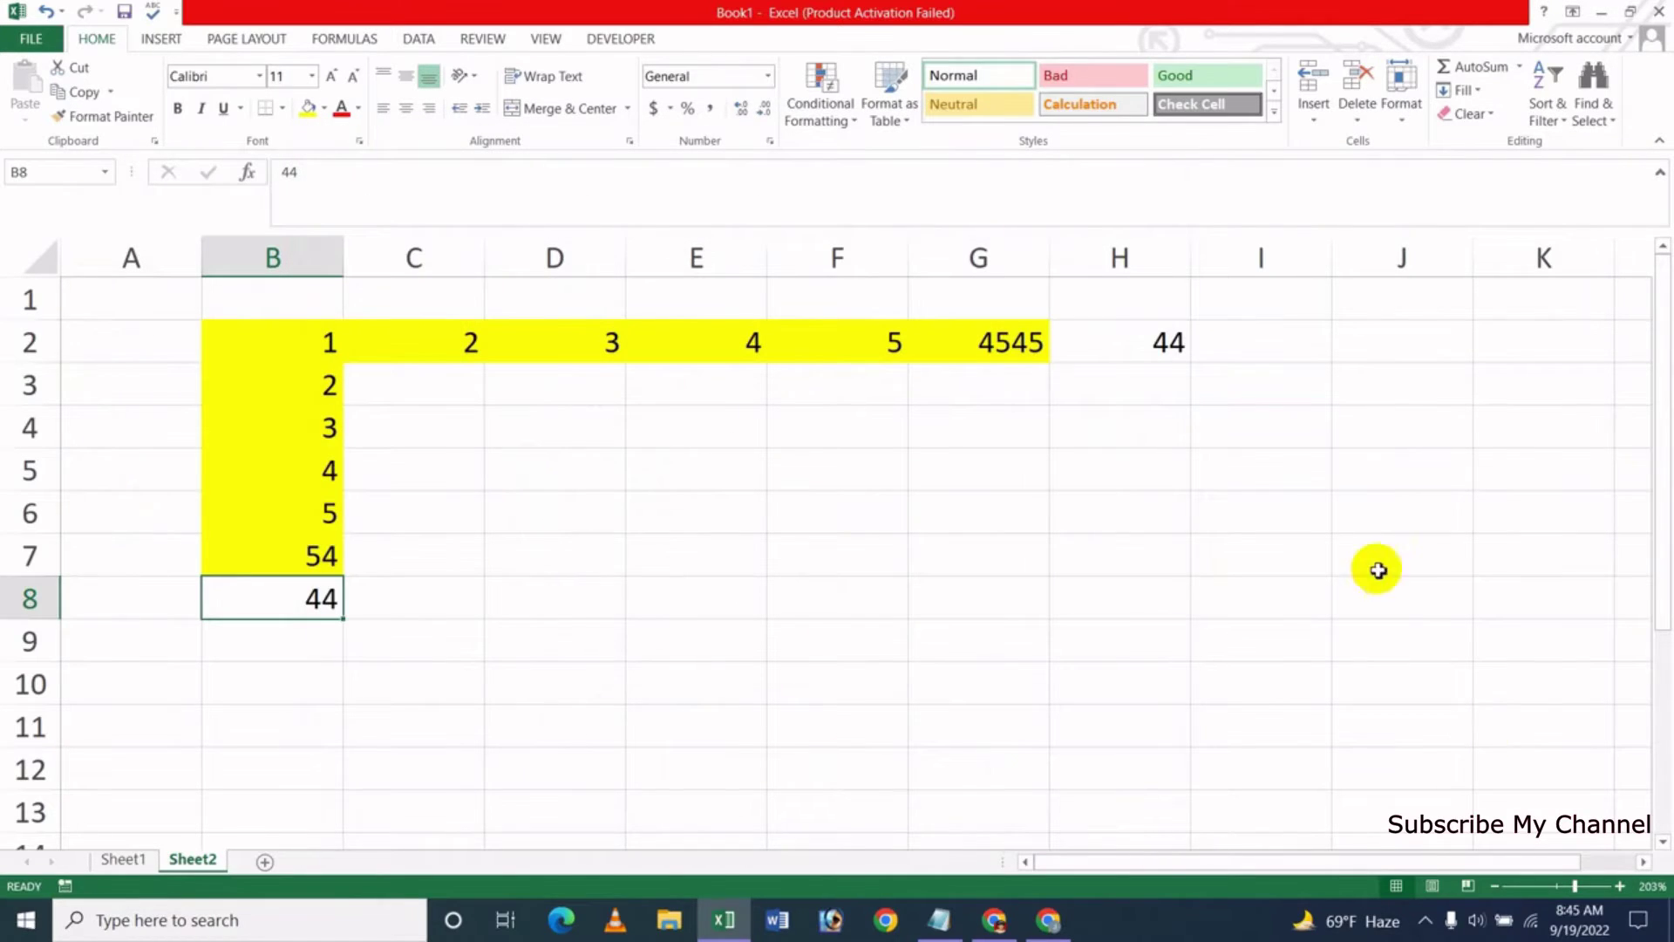
# Enter 44 in H2 and 445 in I2, which pick up the yellow fill
pyautogui.click(1123, 353)
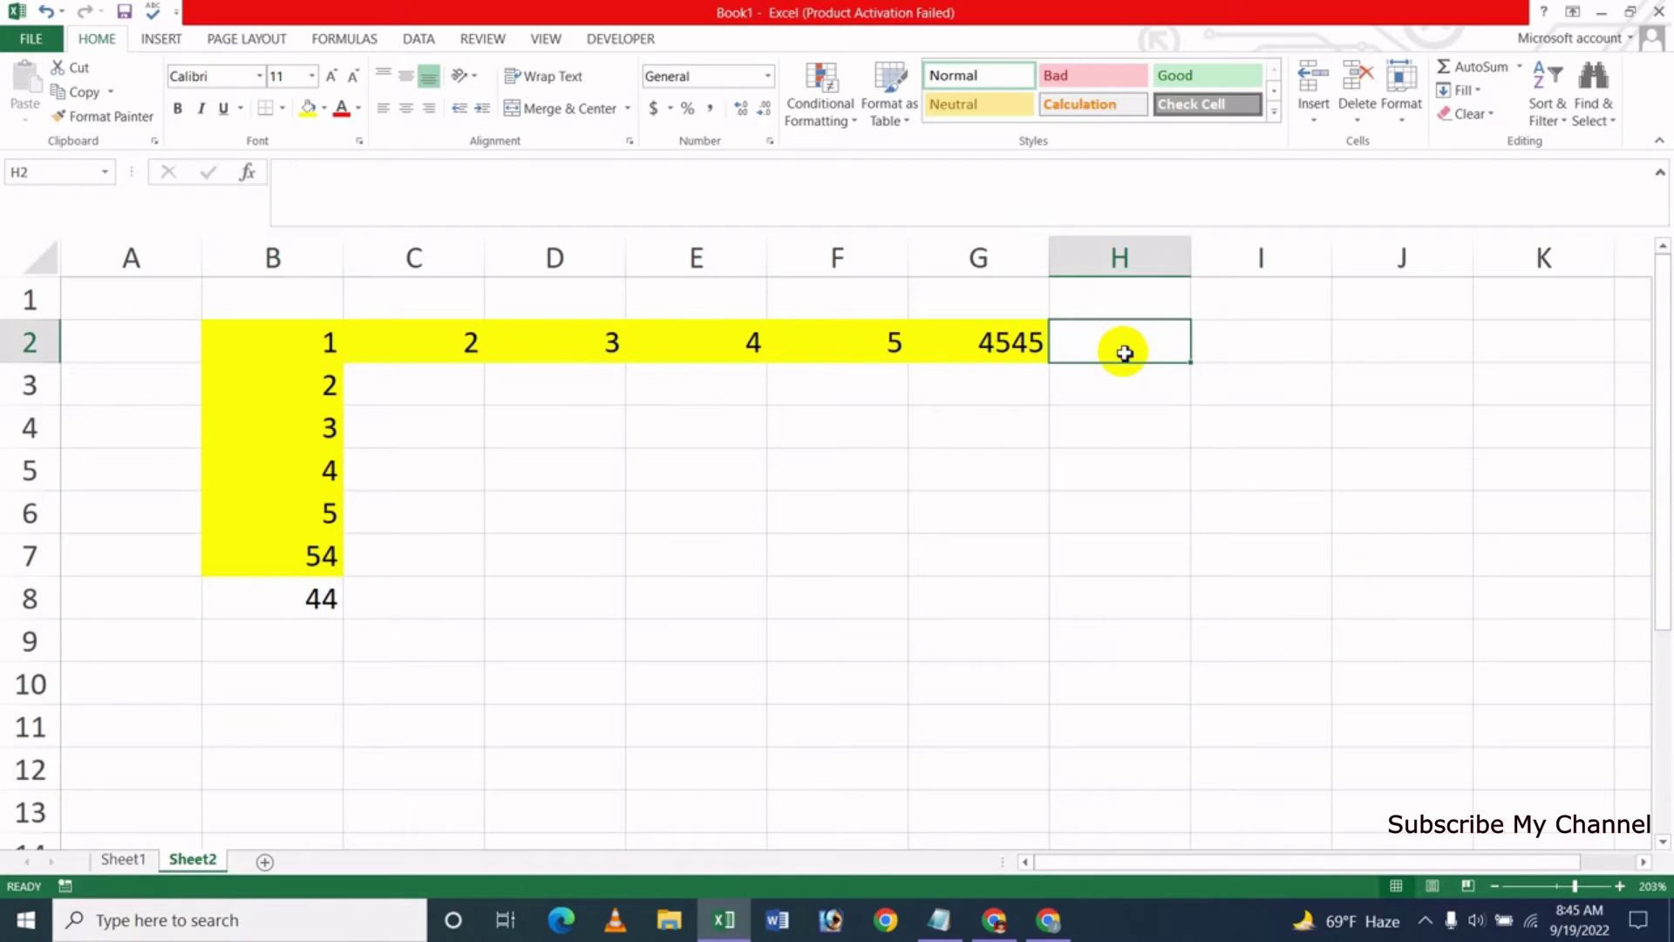
pyautogui.write('44')
pyautogui.press('Return')
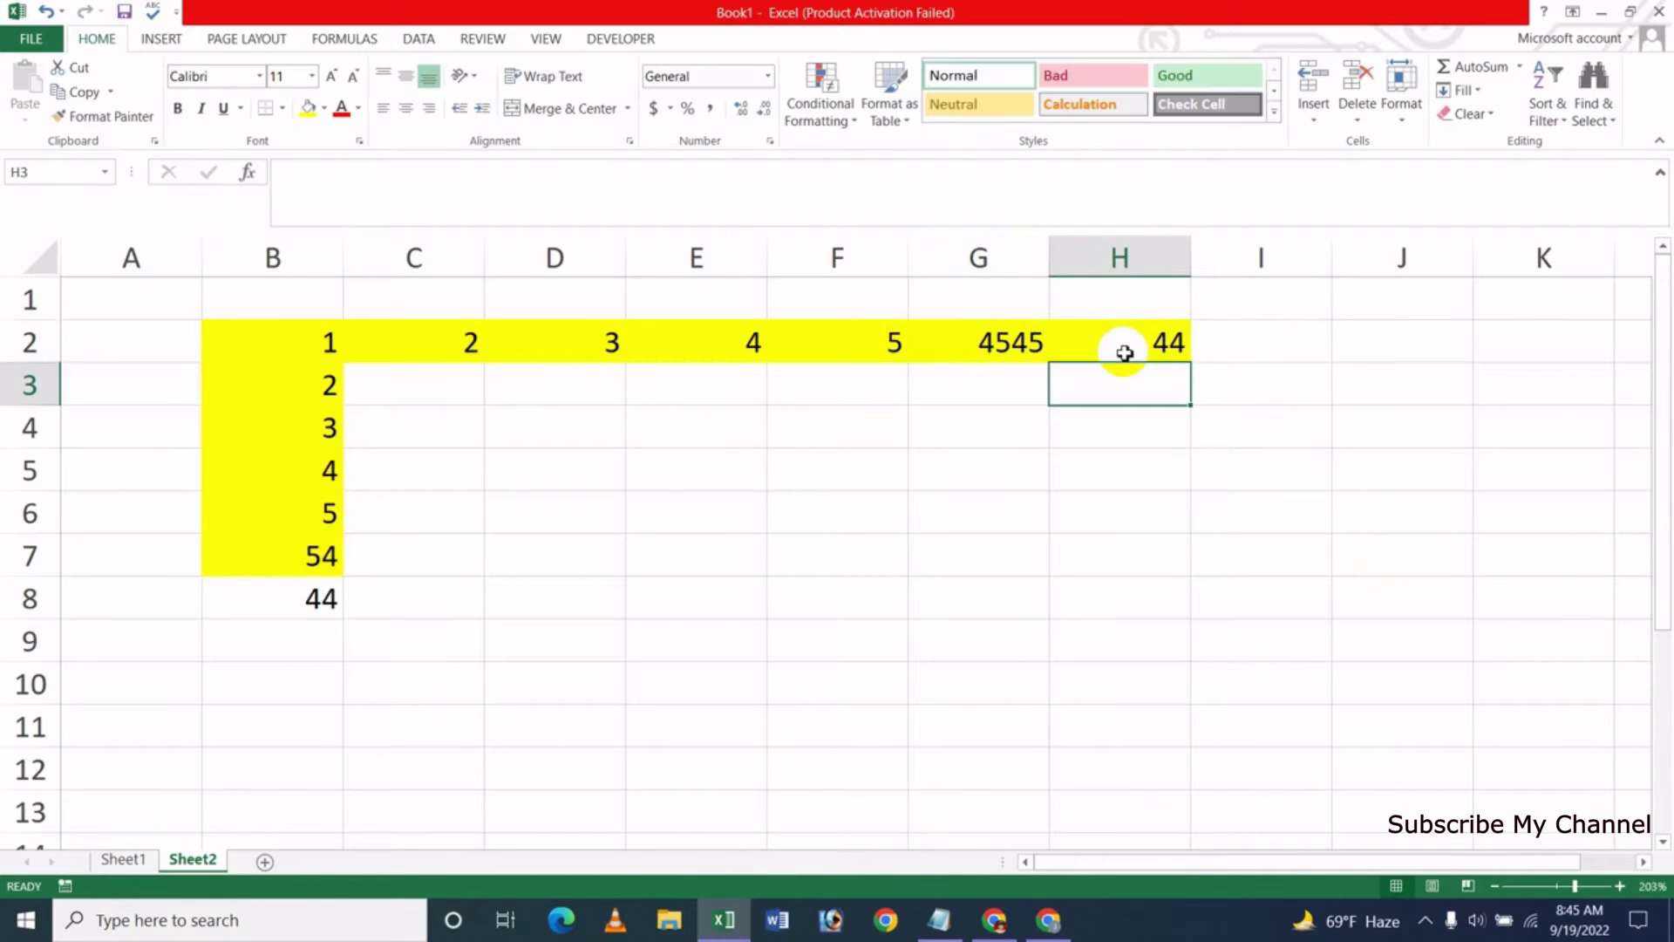
pyautogui.press('Up')
pyautogui.press('Right')
pyautogui.write('4')
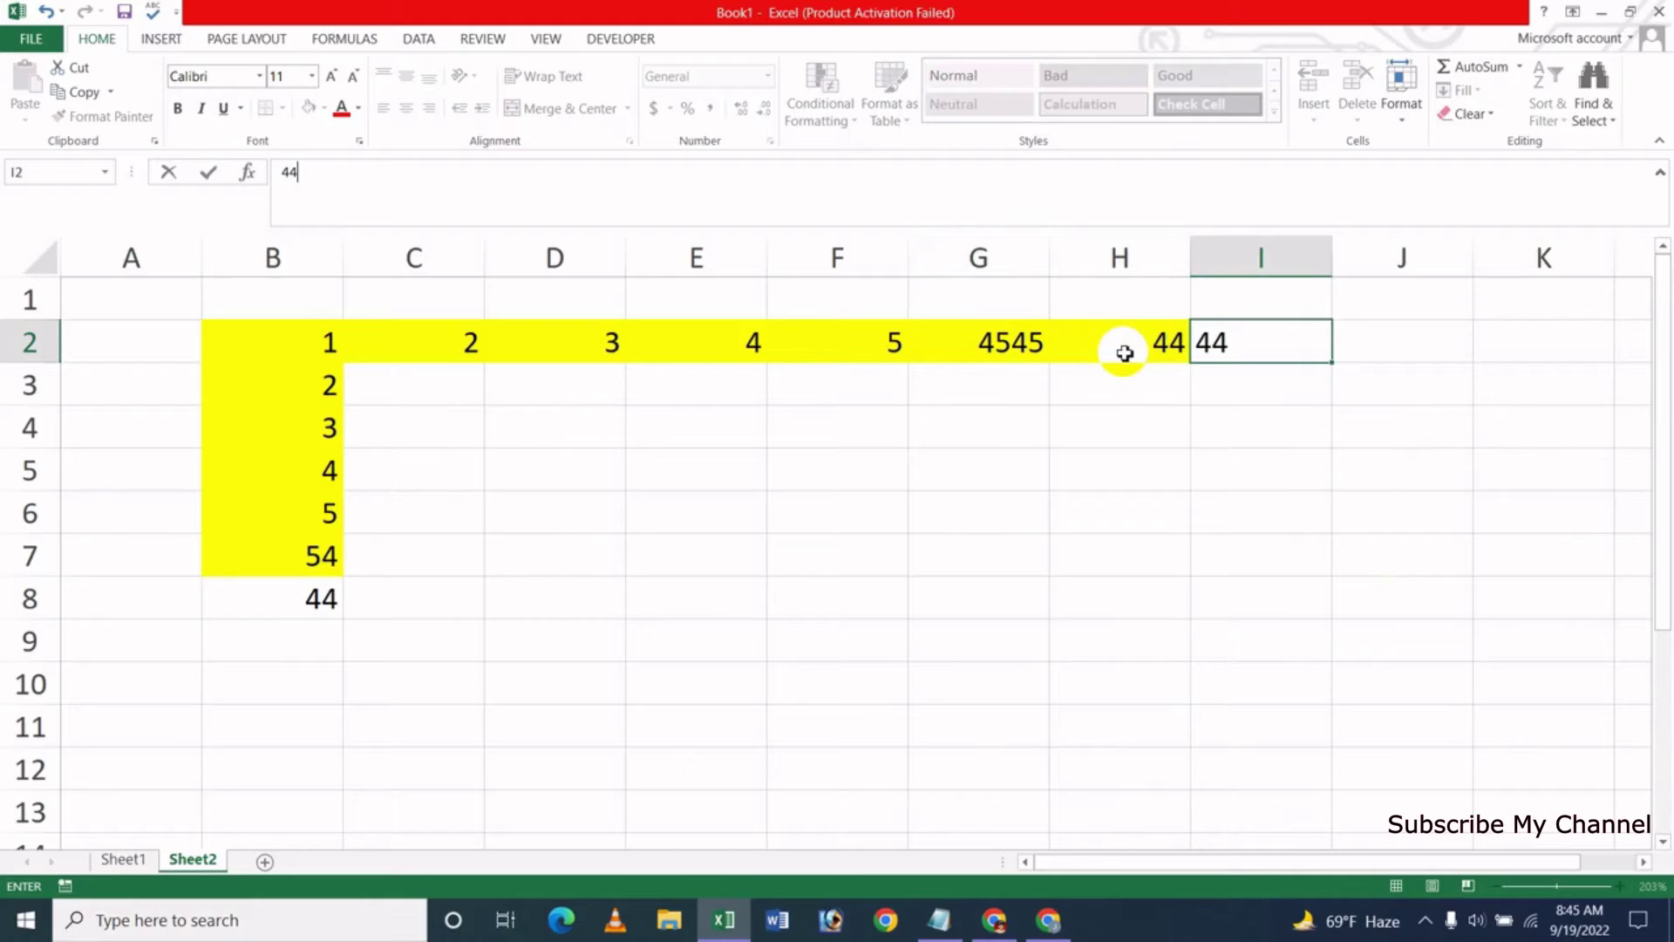
pyautogui.press('Return')
# Replace B8's old 44 with 77 and add 88 in B9, both filled yellow
pyautogui.press('Left')
pyautogui.press('Home')
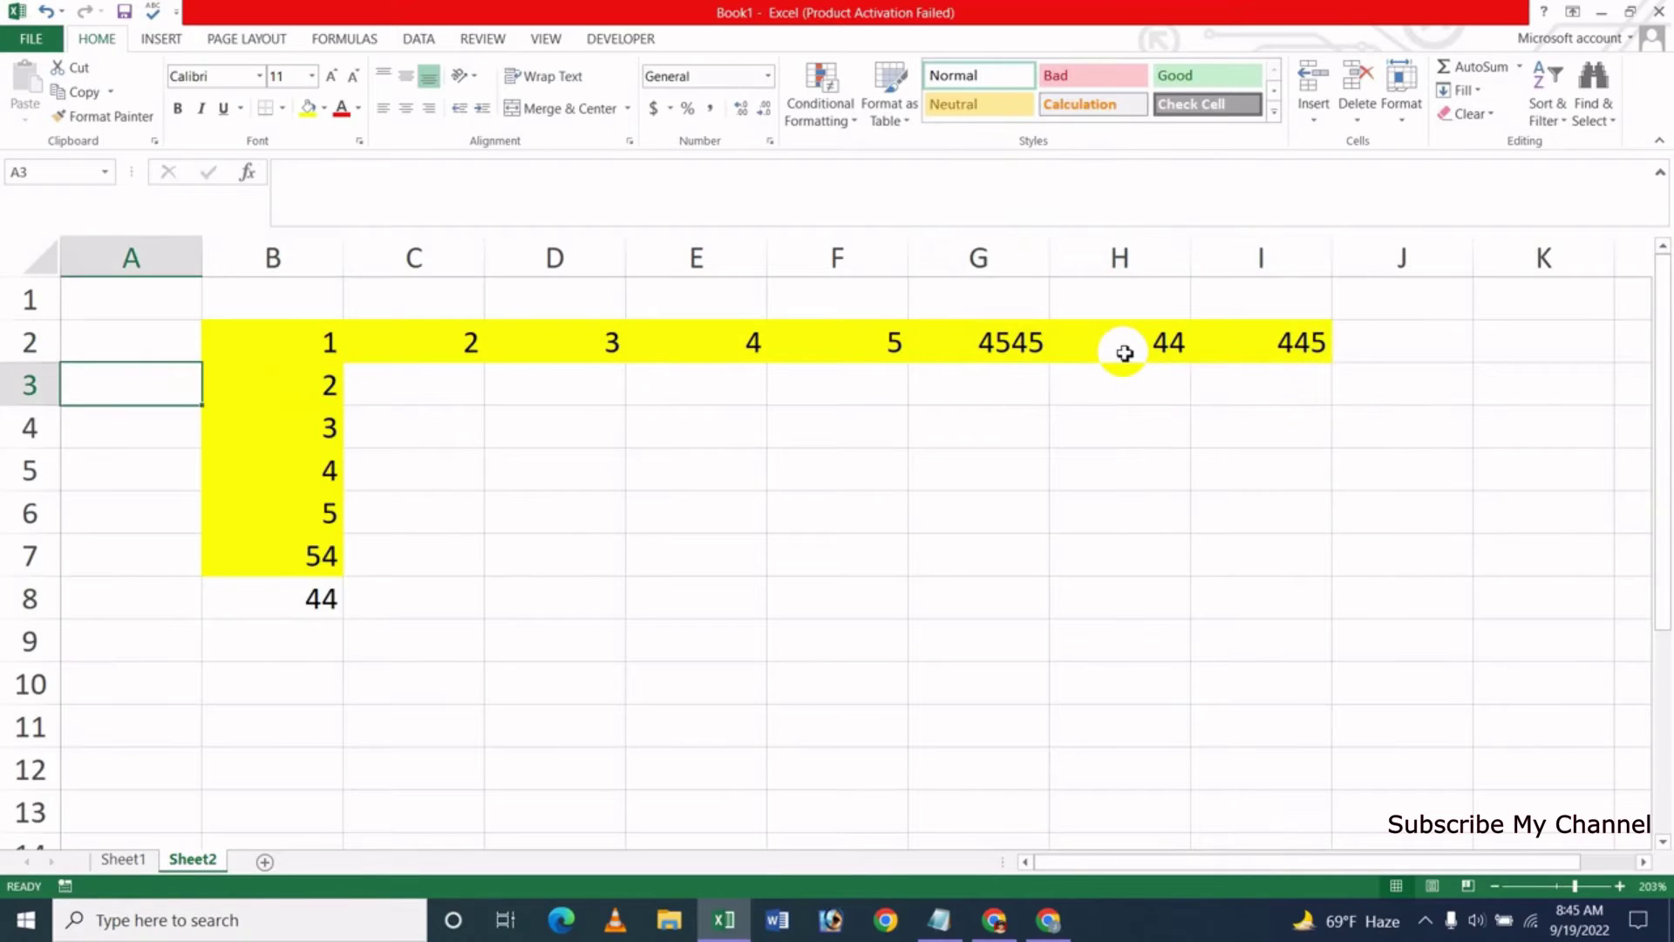
pyautogui.press('Down')
pyautogui.press('Down')
pyautogui.press('Right')
pyautogui.press('Right')
pyautogui.press('Down')
pyautogui.press('Down')
pyautogui.press('Left')
pyautogui.press('Left')
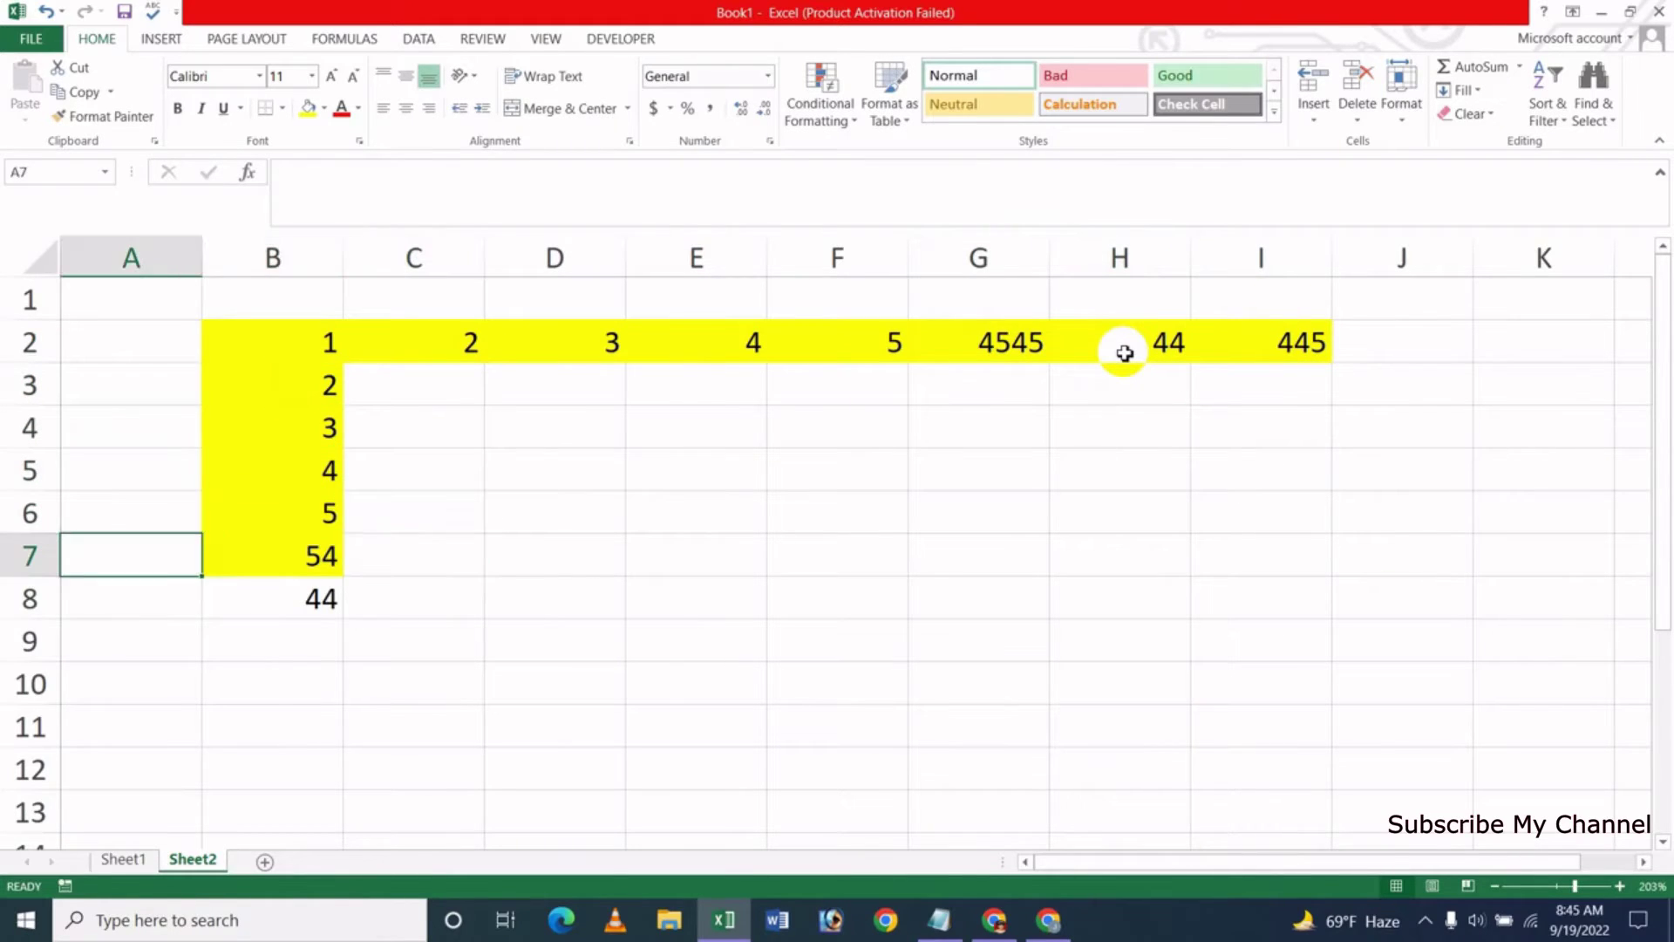
pyautogui.press('Down')
pyautogui.press('Right')
pyautogui.press('Delete')
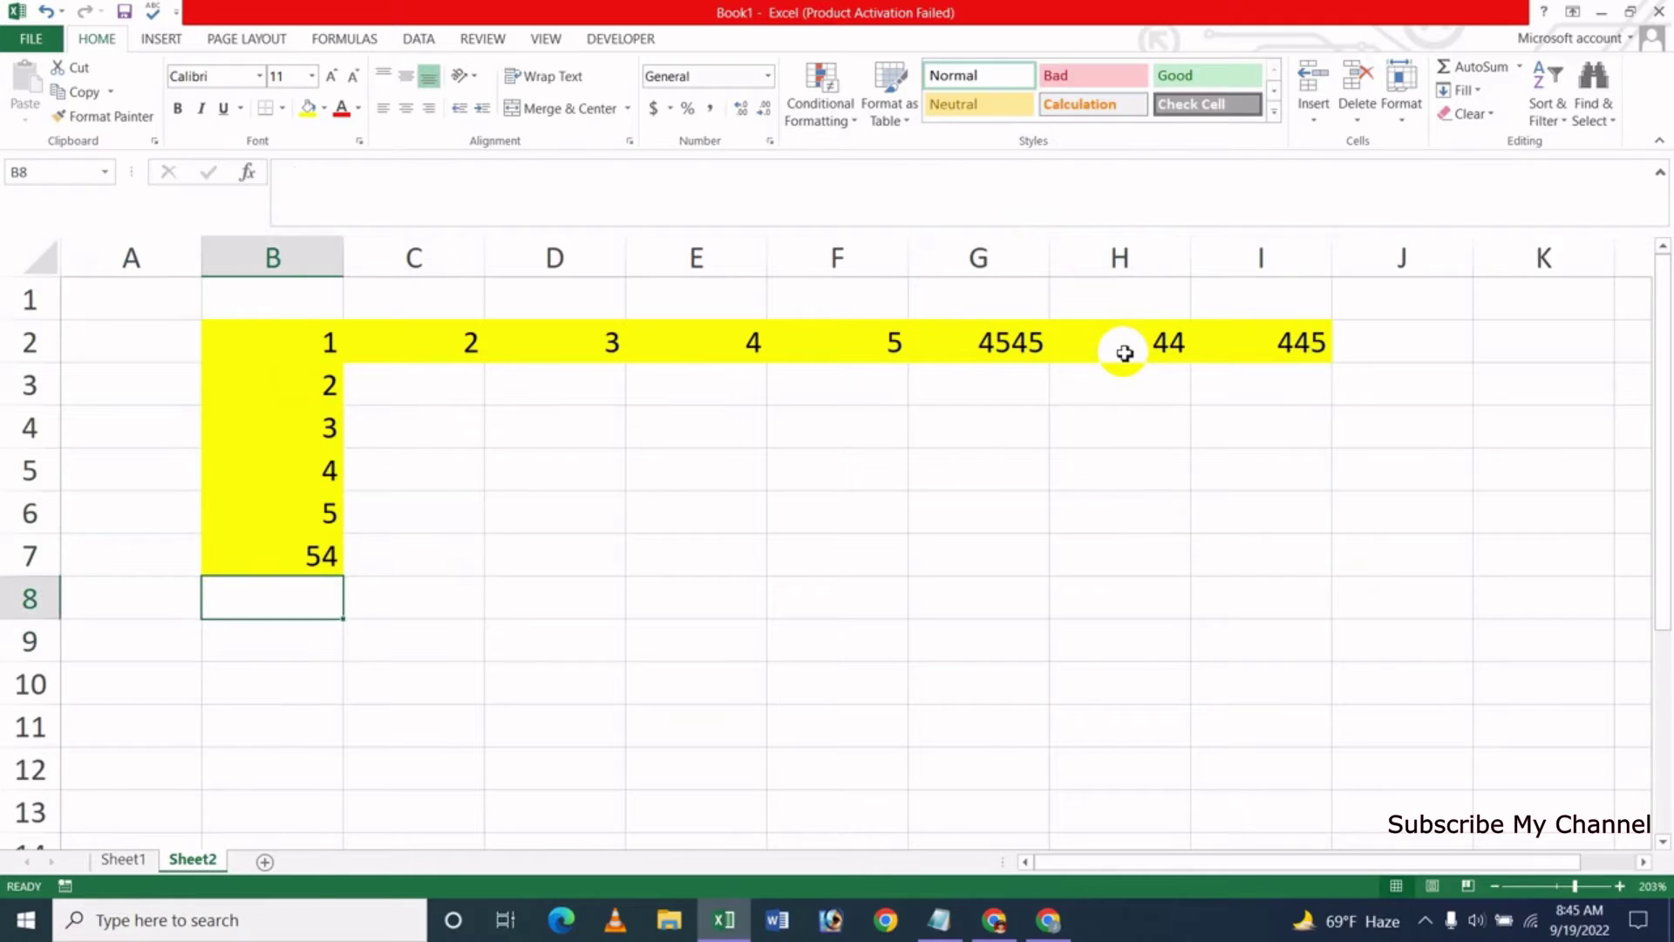
pyautogui.write('77')
pyautogui.press('Return')
pyautogui.write('88')
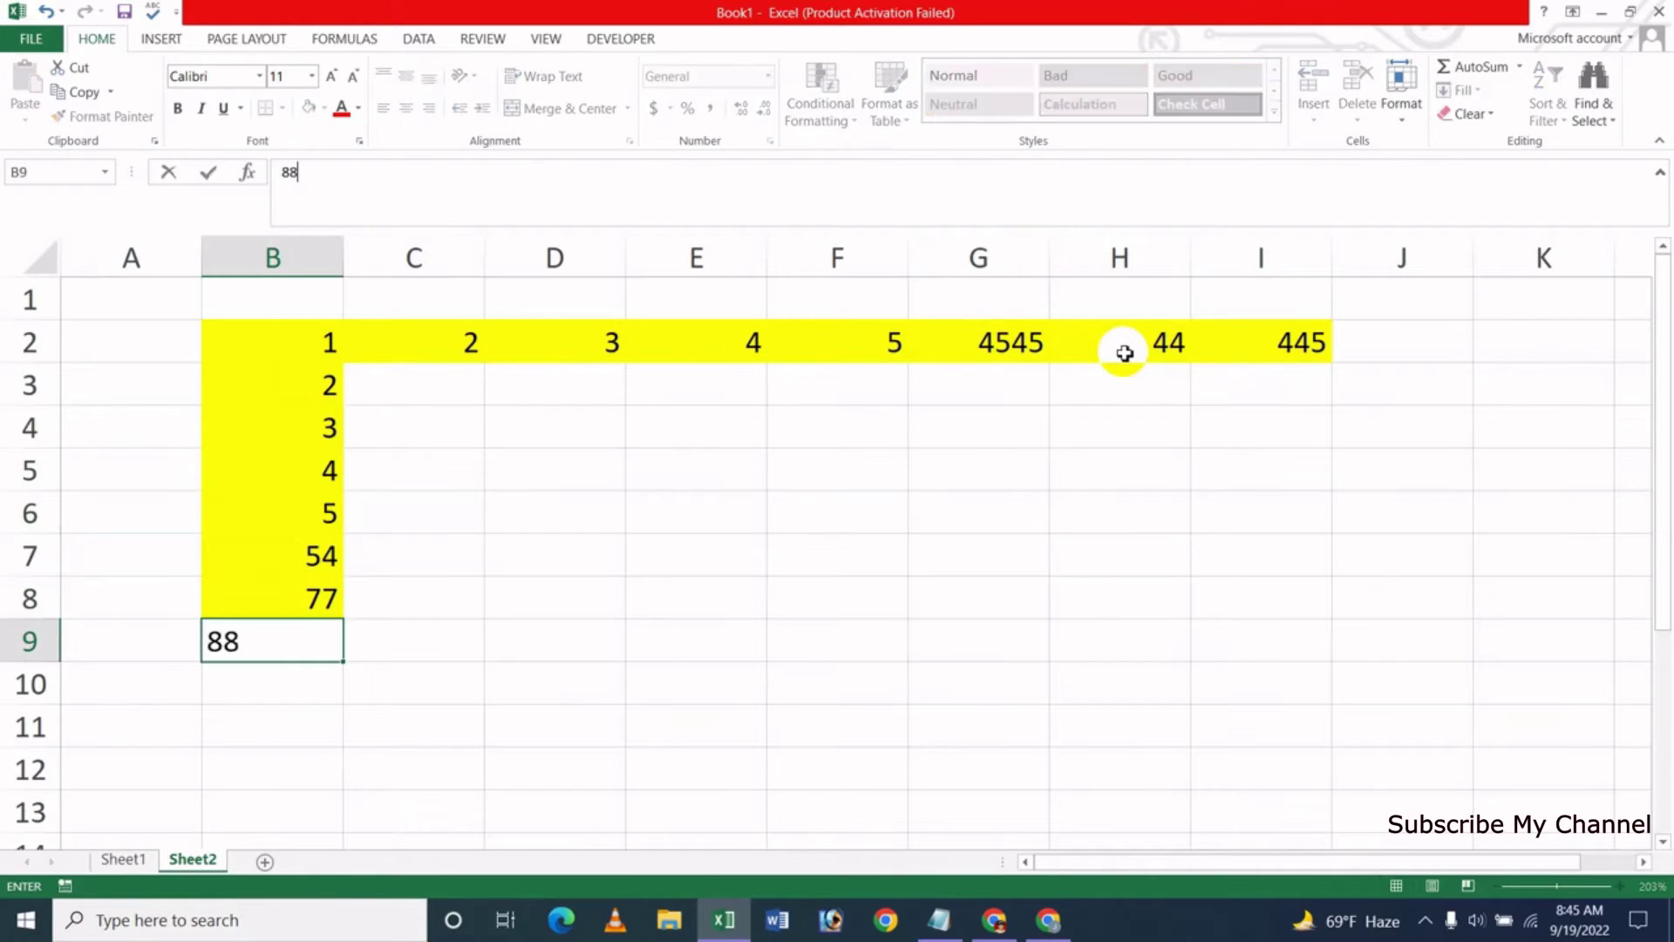
pyautogui.press('Return')
pyautogui.press('Up')
pyautogui.press('Up')
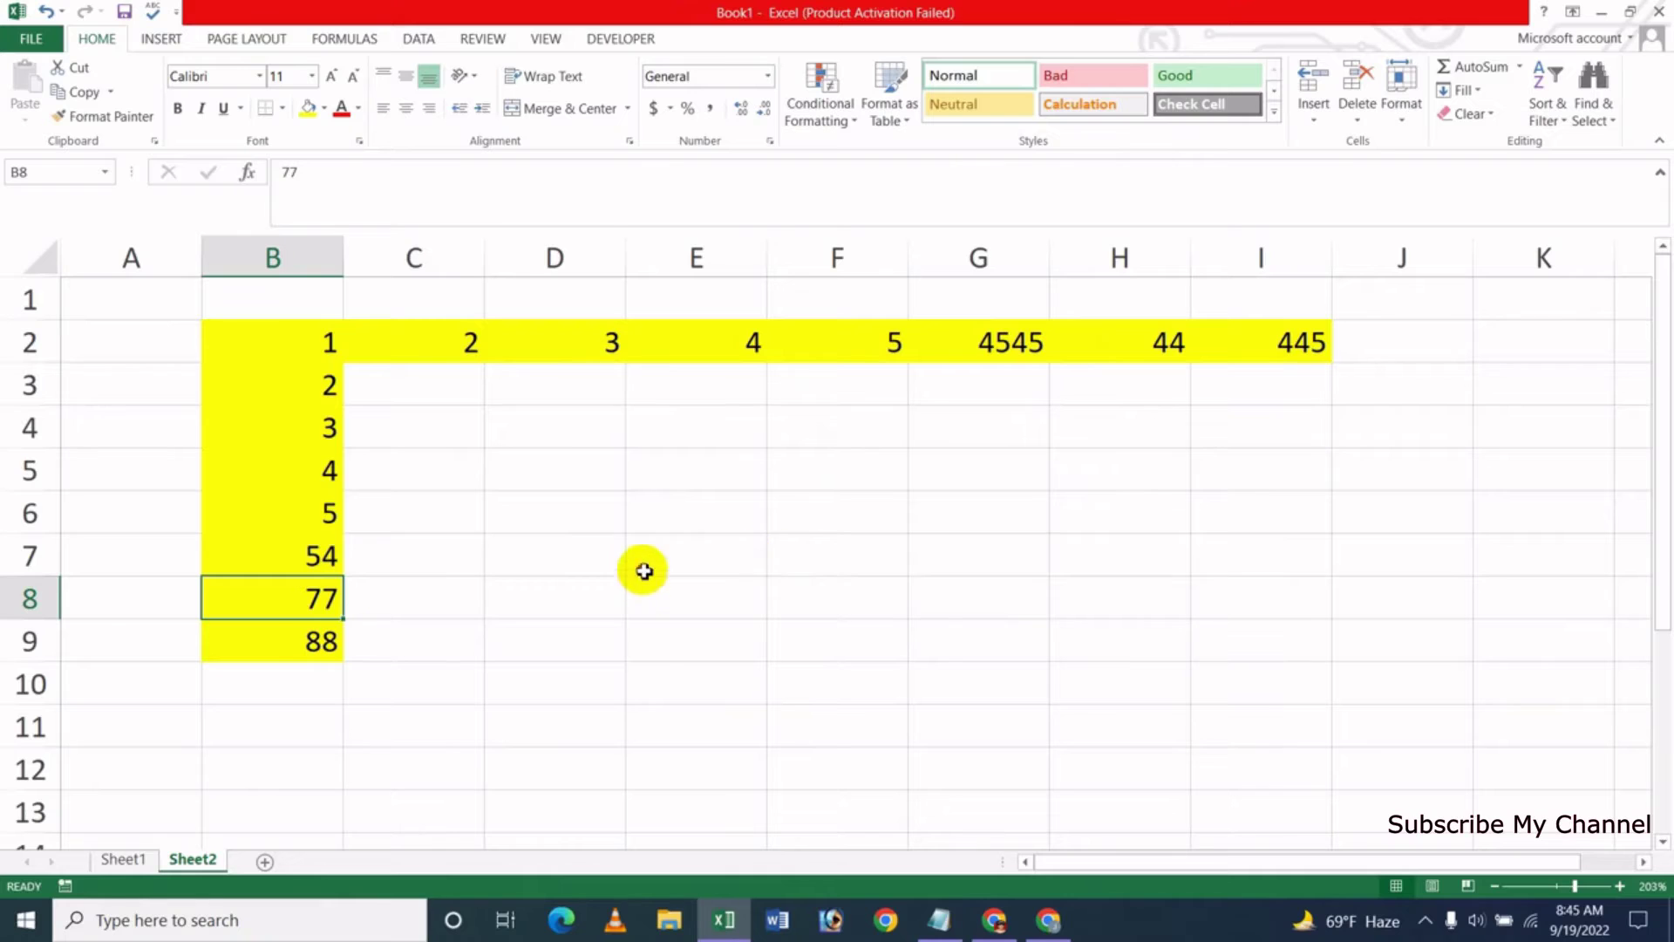
pyautogui.click(646, 565)
pyautogui.click(35, 39)
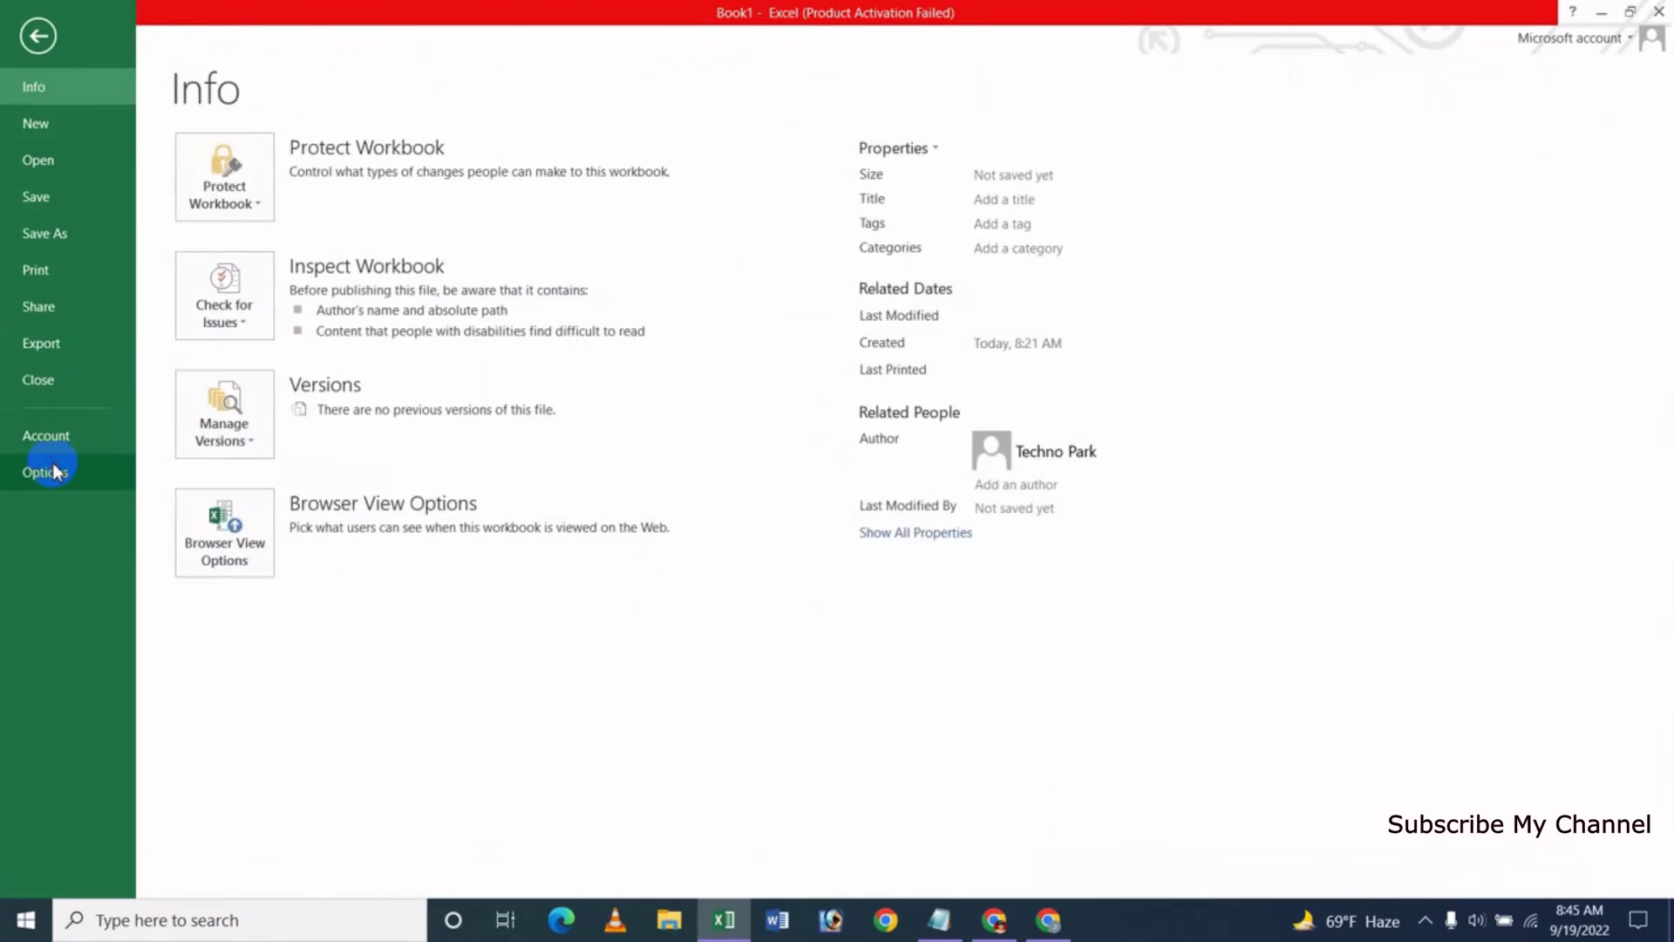
pyautogui.press('Escape')
pyautogui.click(349, 312)
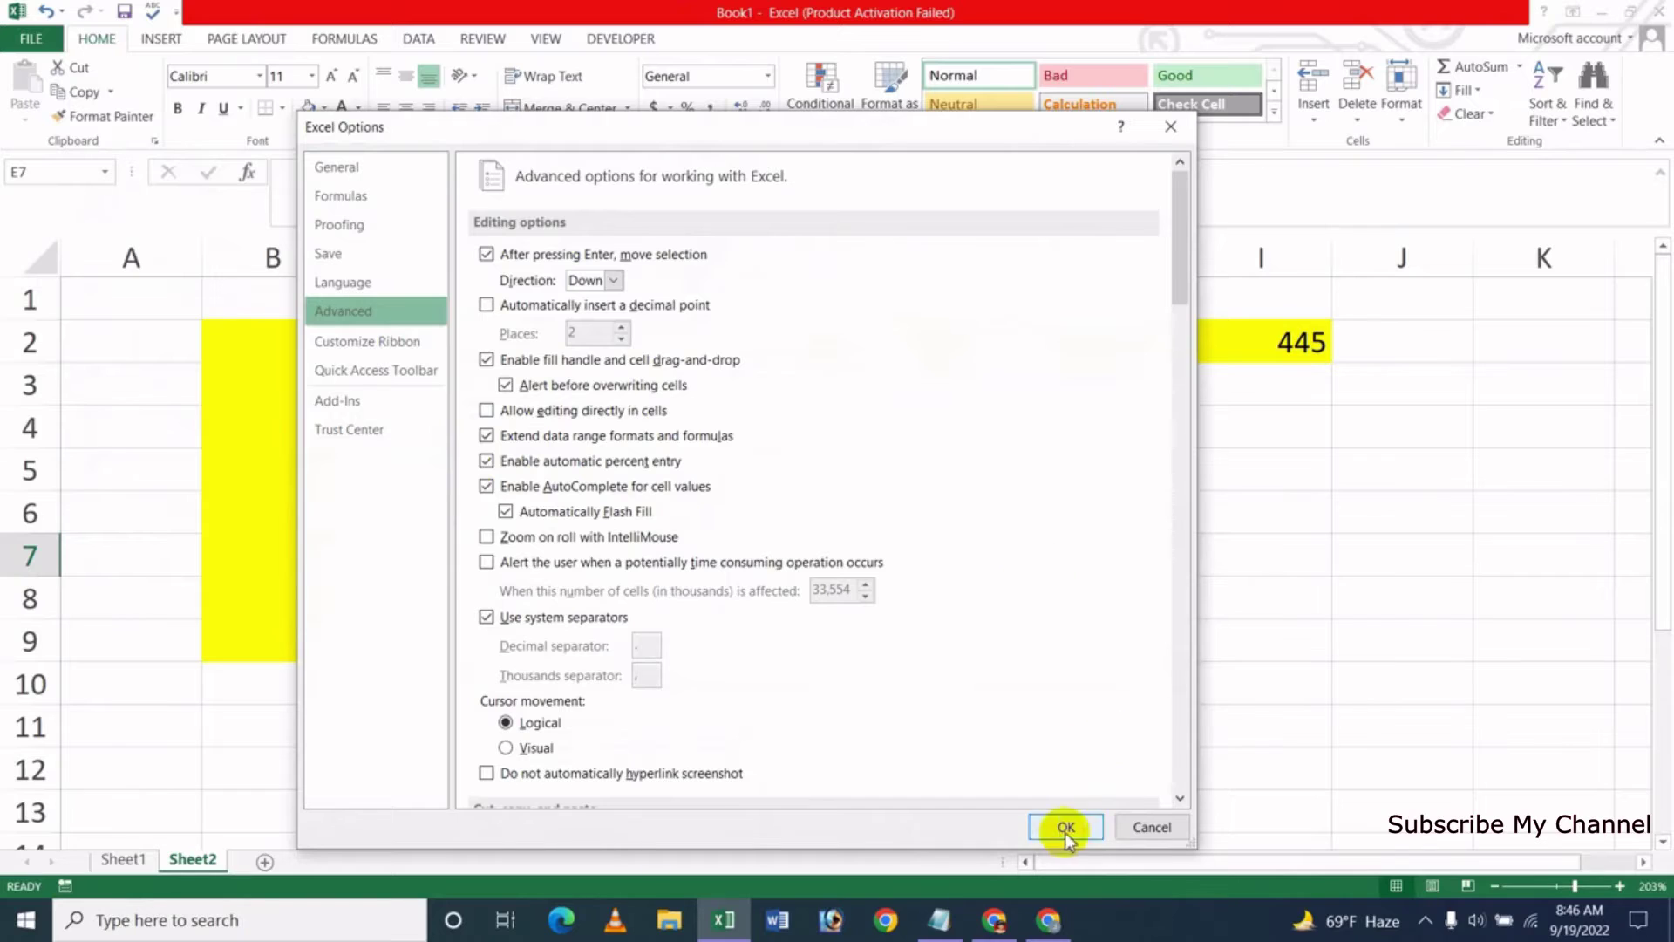
pyautogui.click(1131, 833)
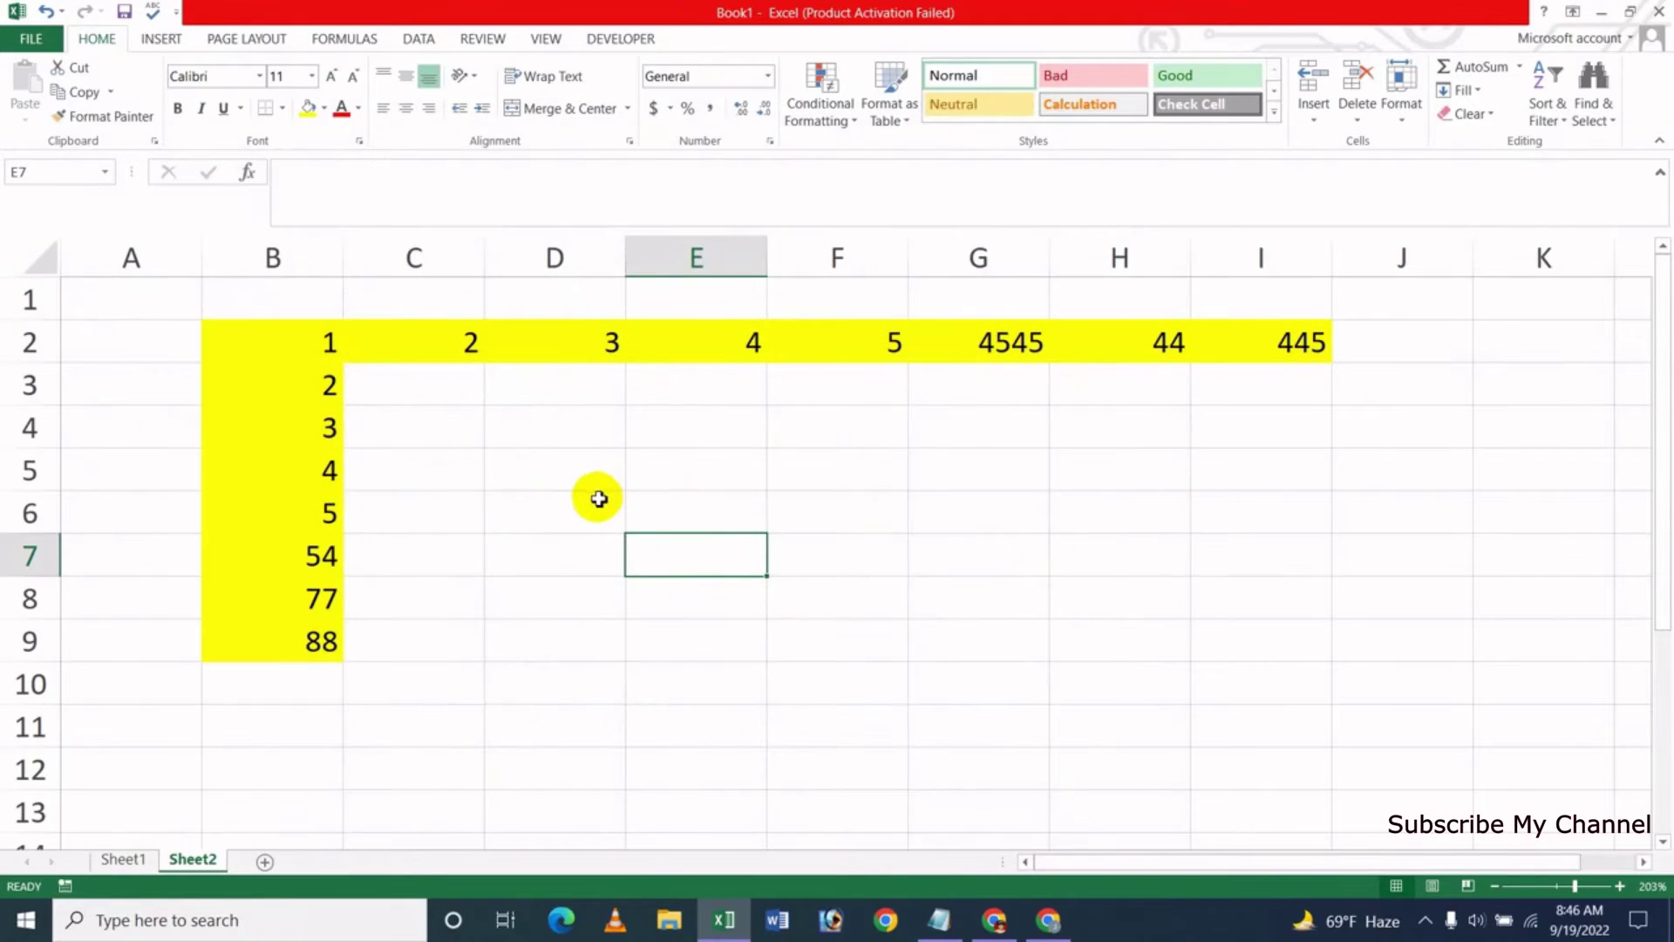
# Enter 0.5 in D6, apply Percent Style to show 50%, and open the File Info page
pyautogui.click(598, 523)
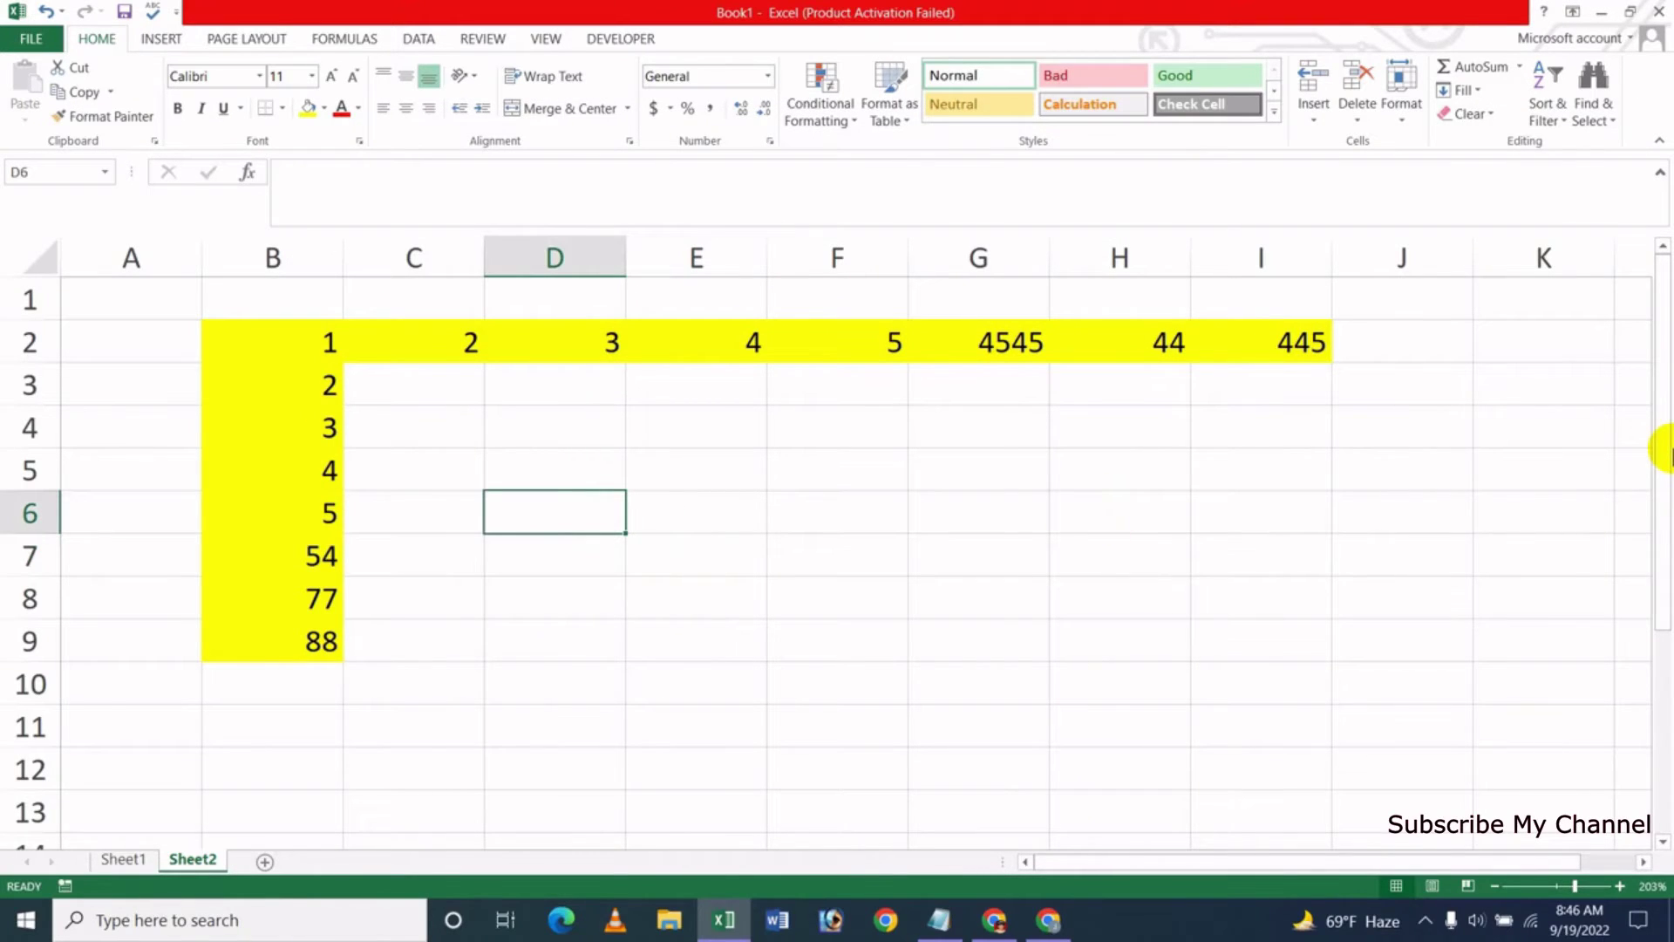
pyautogui.write('.50')
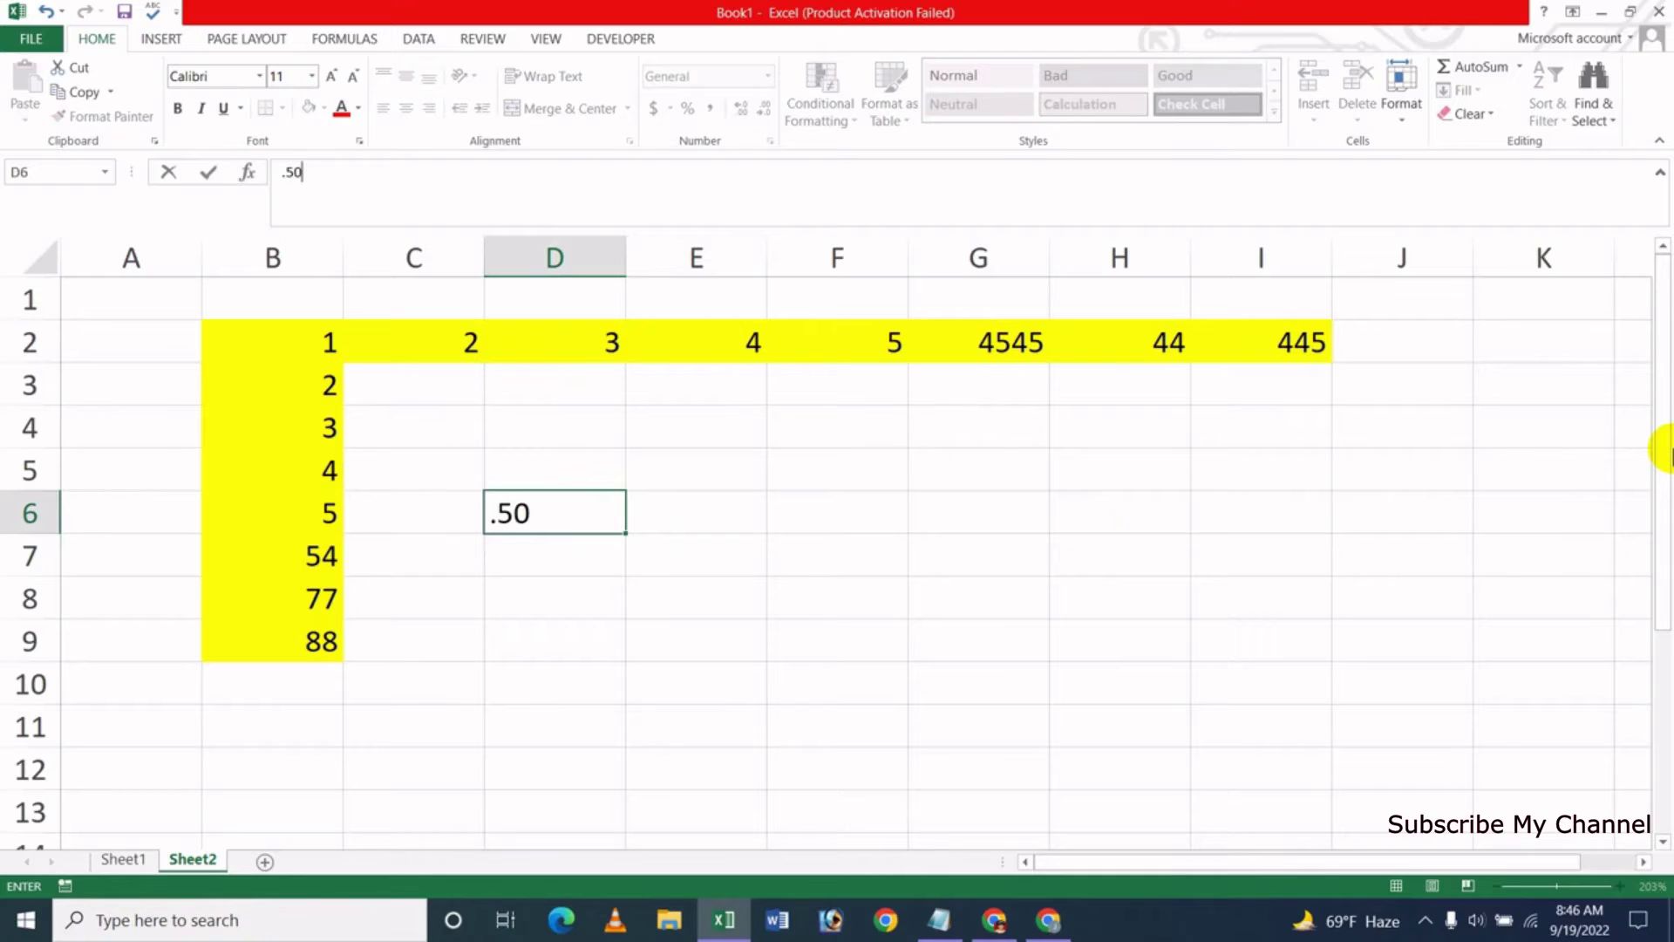
pyautogui.press('Return')
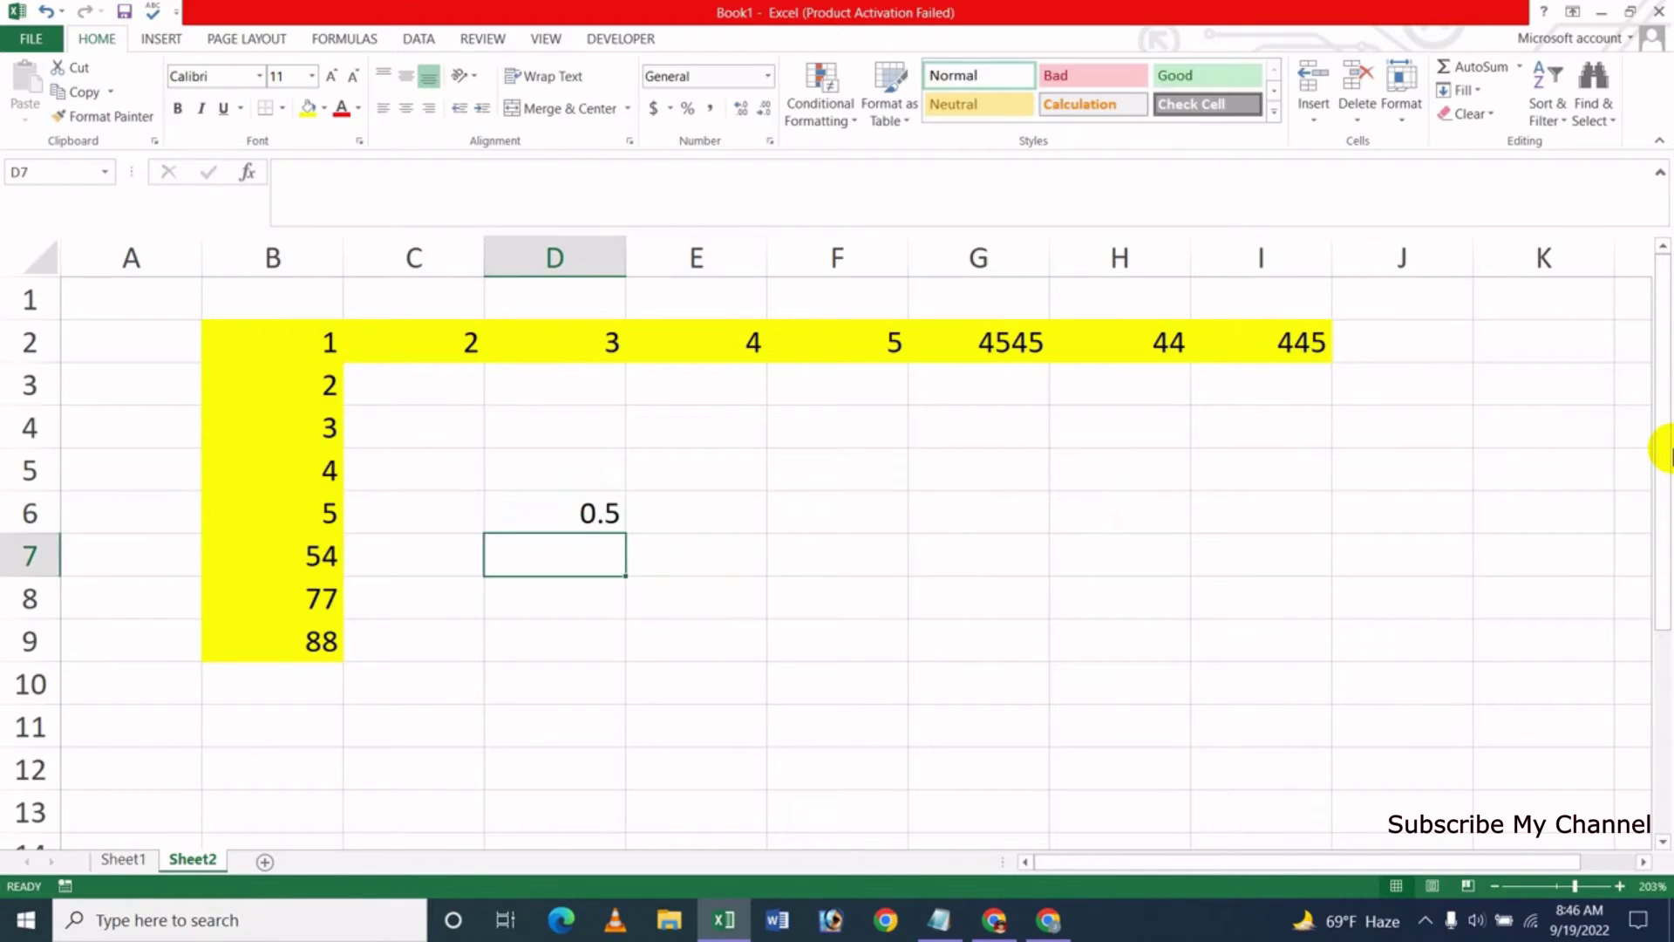
pyautogui.press('Up')
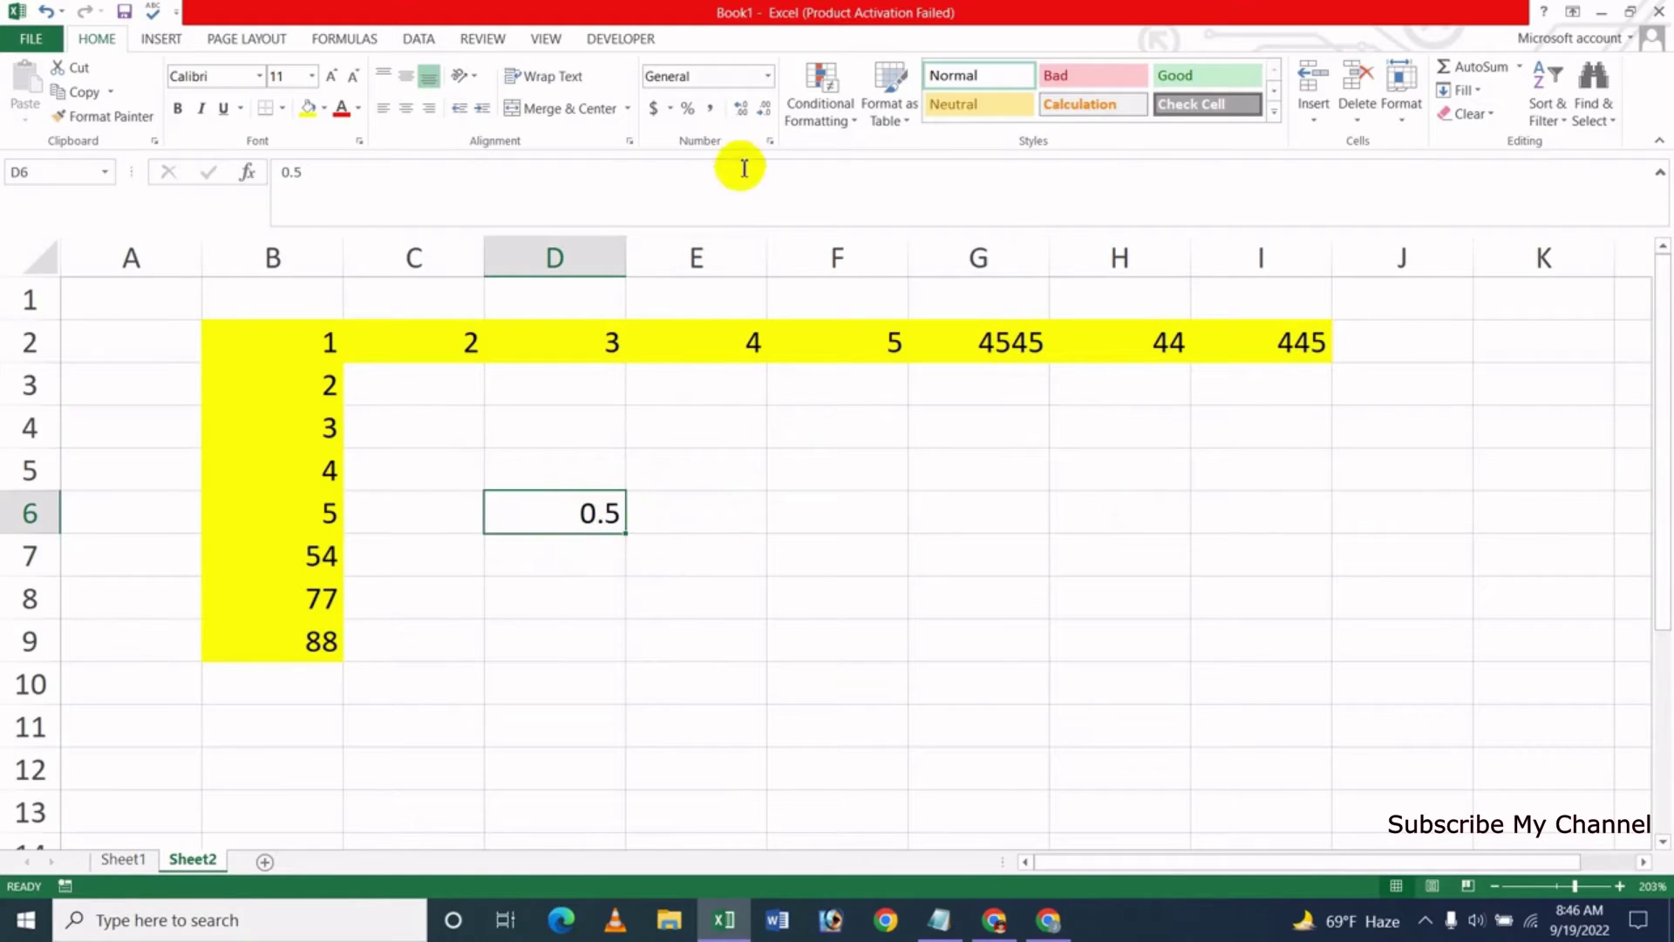
pyautogui.click(689, 109)
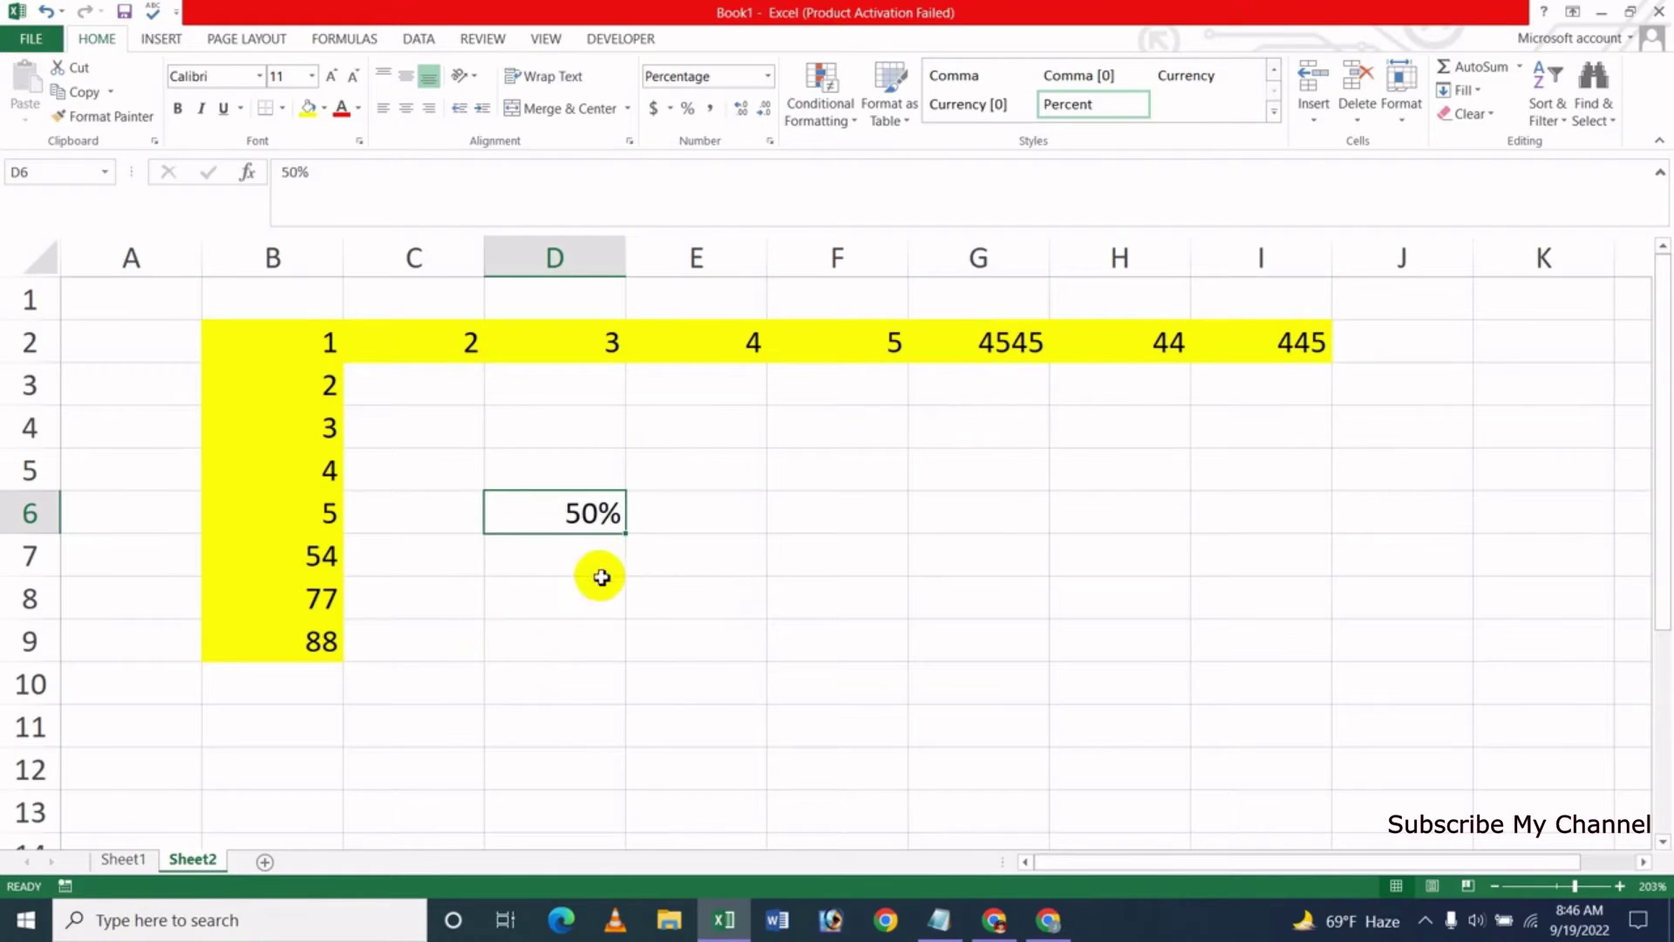
pyautogui.click(17, 42)
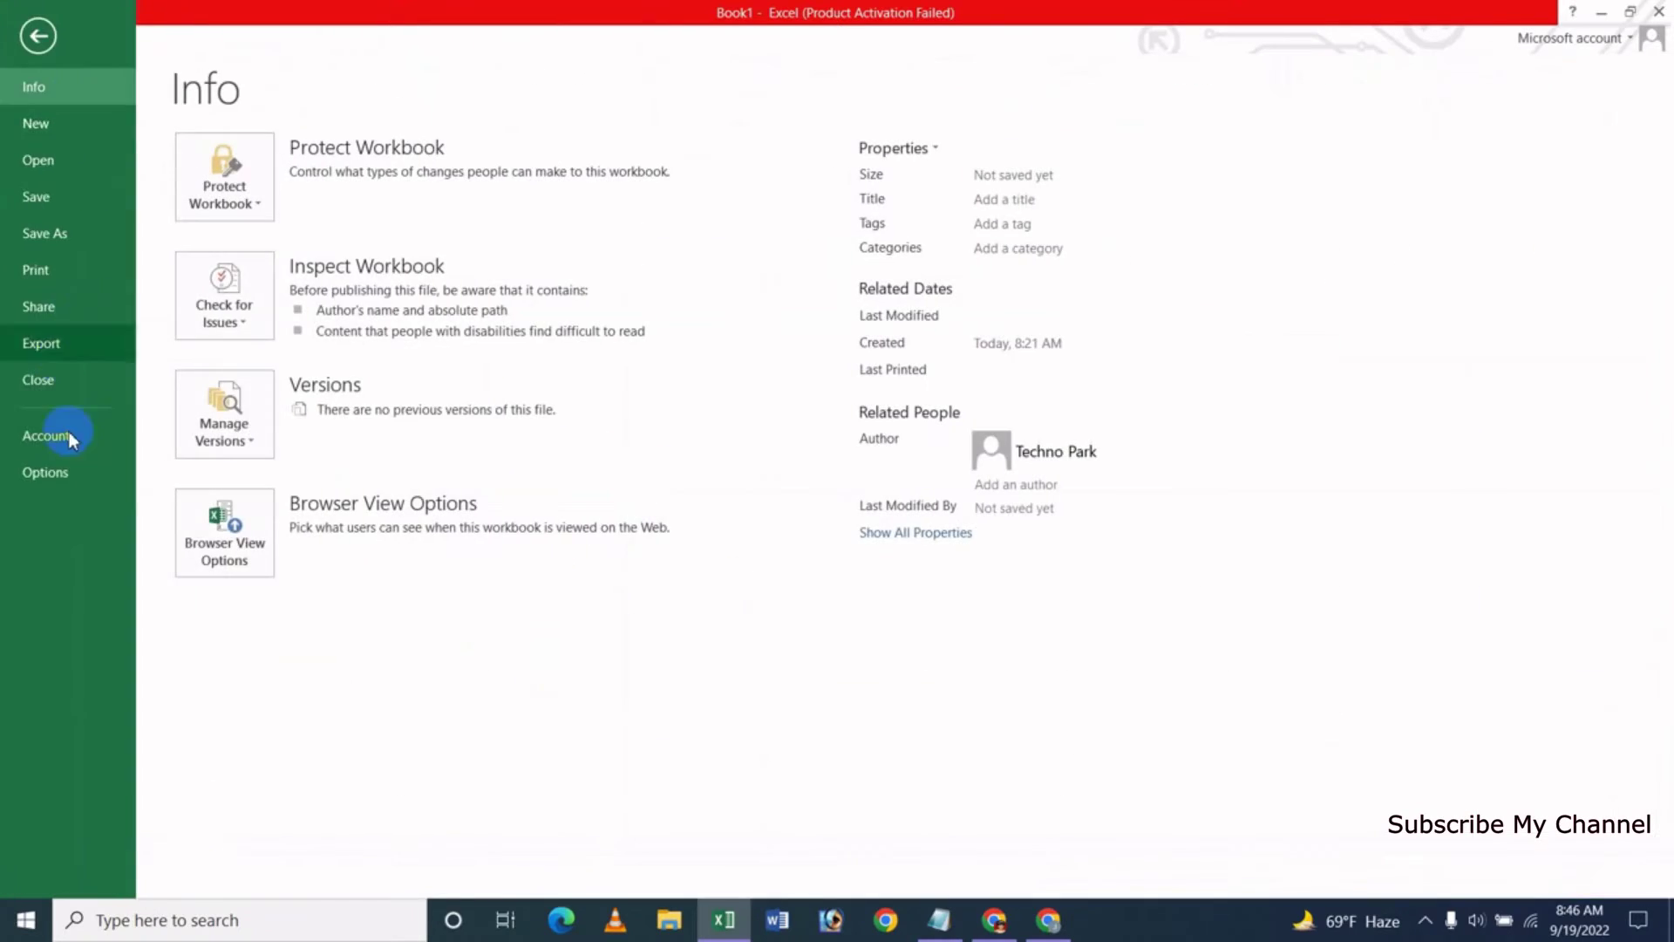
# Check Excel Options' Advanced editing settings, then close them with OK back to Sheet2
pyautogui.click(66, 471)
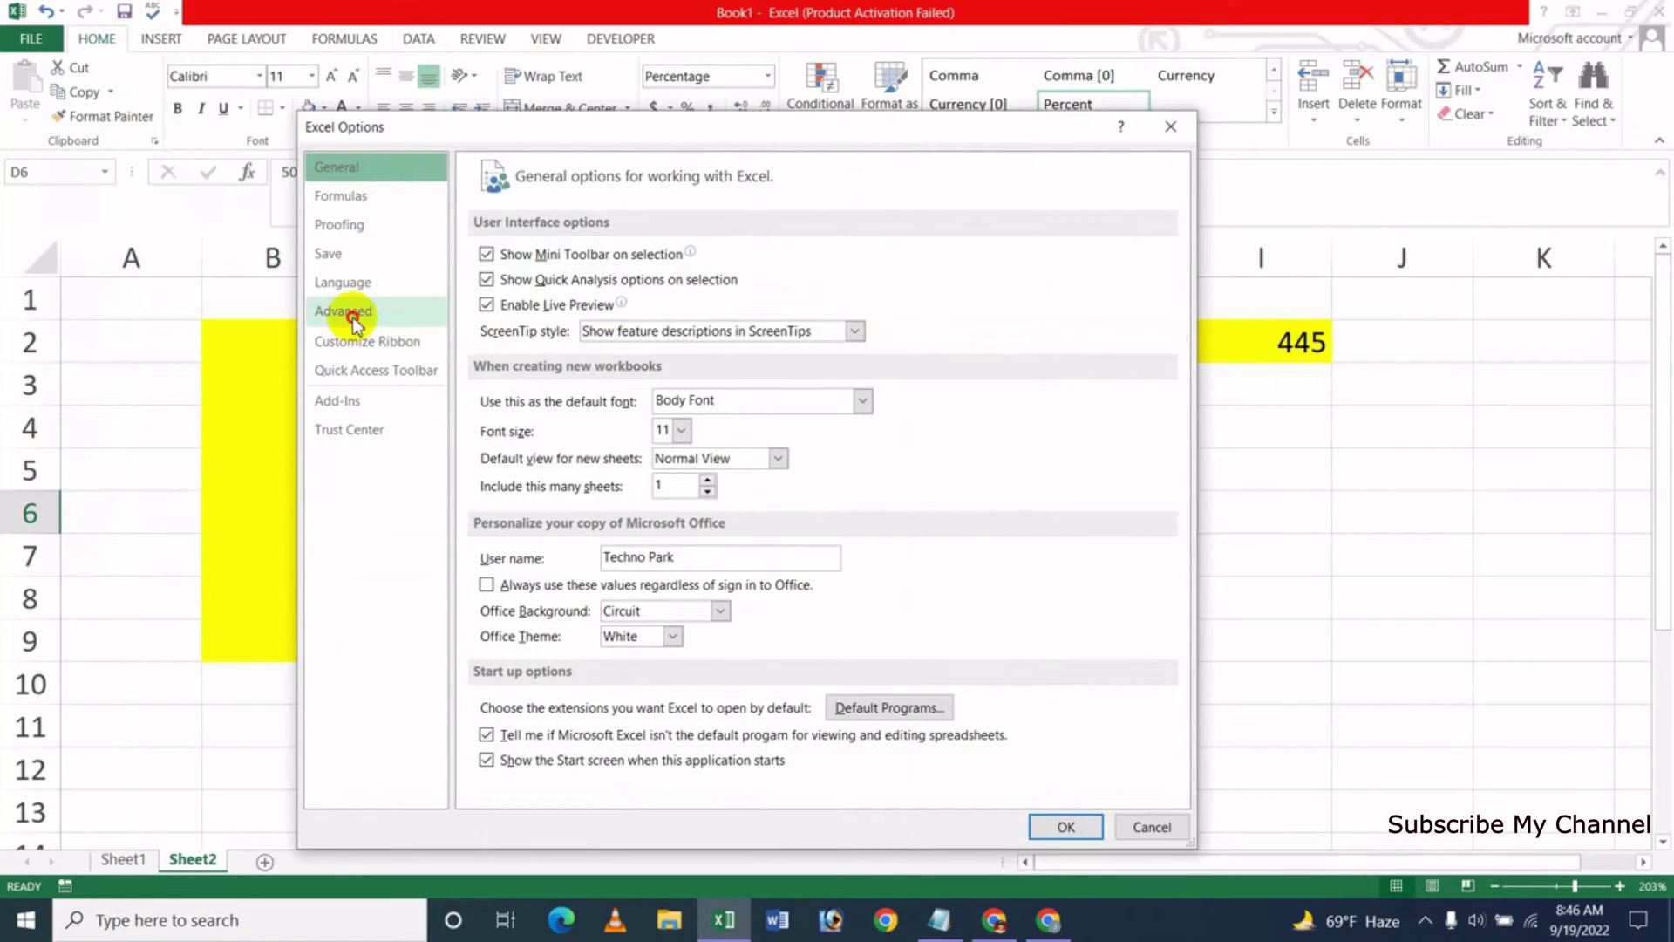
pyautogui.click(343, 312)
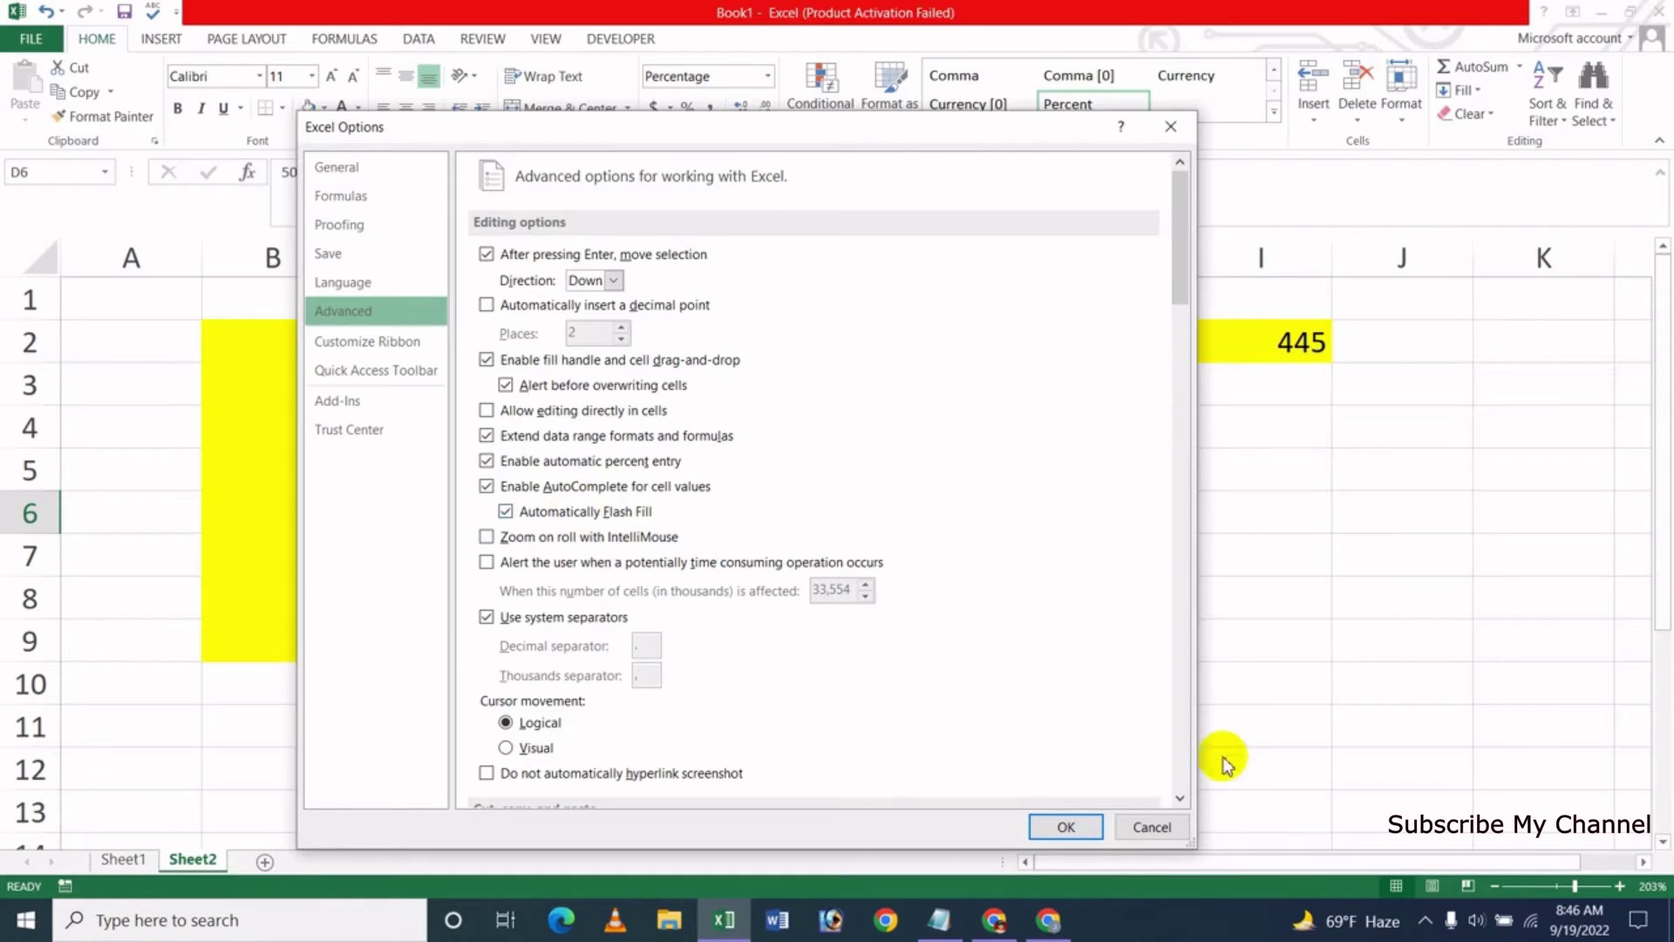
pyautogui.click(1151, 827)
# Enter the first name in cell F5 of Sheet2
pyautogui.click(754, 530)
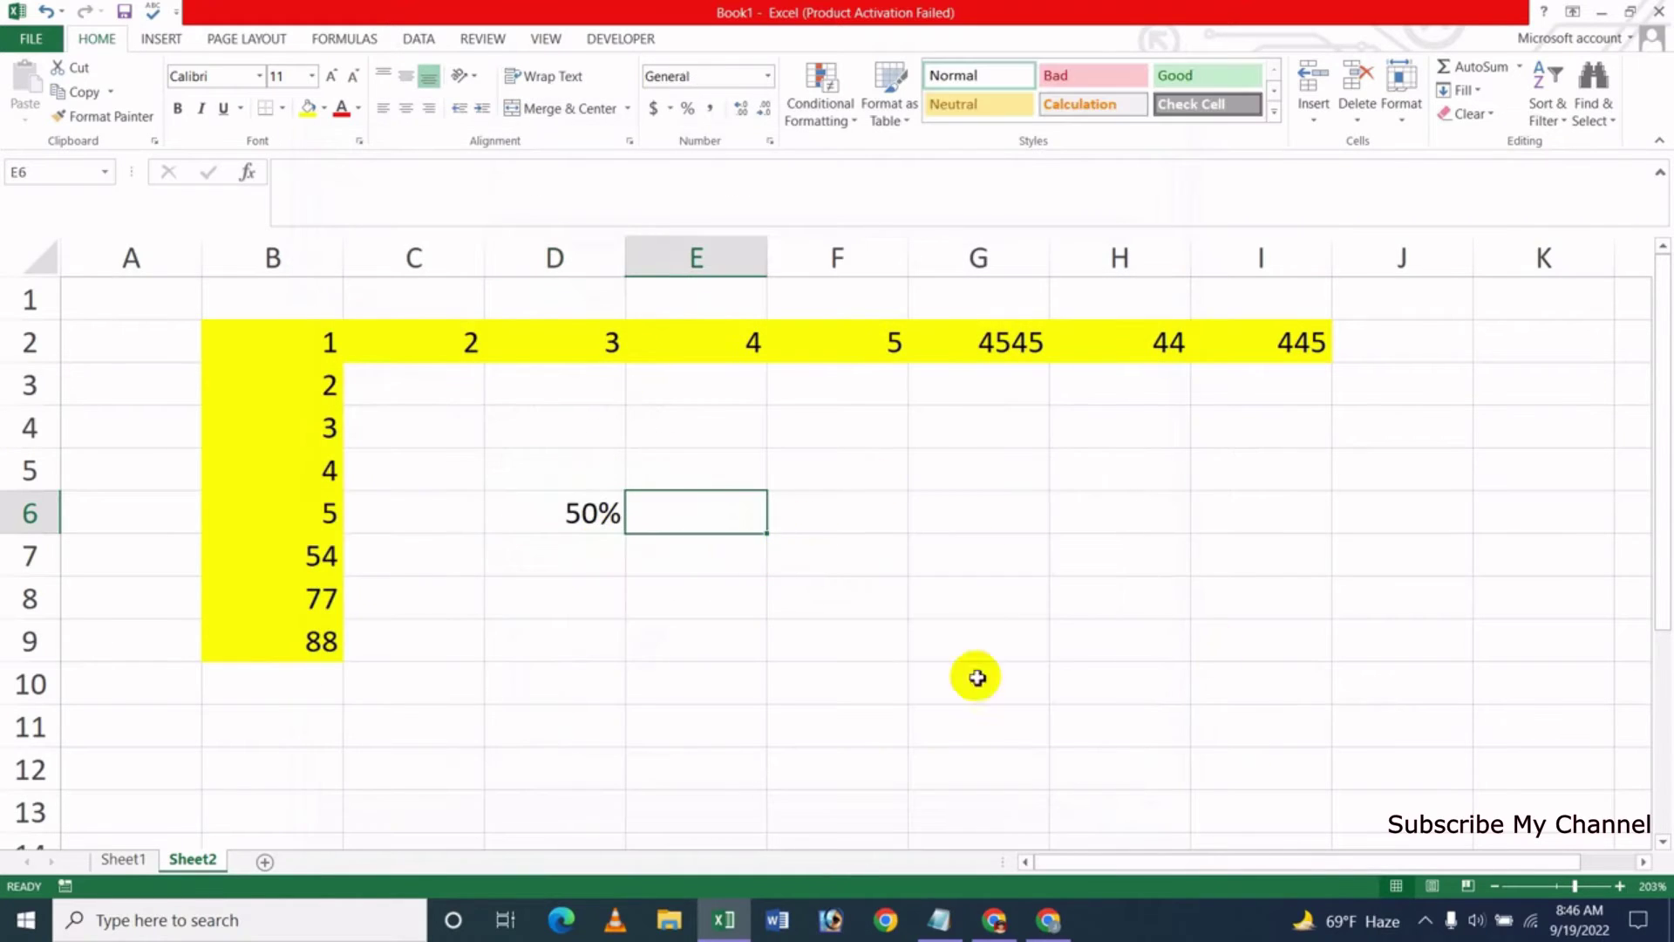
pyautogui.click(872, 476)
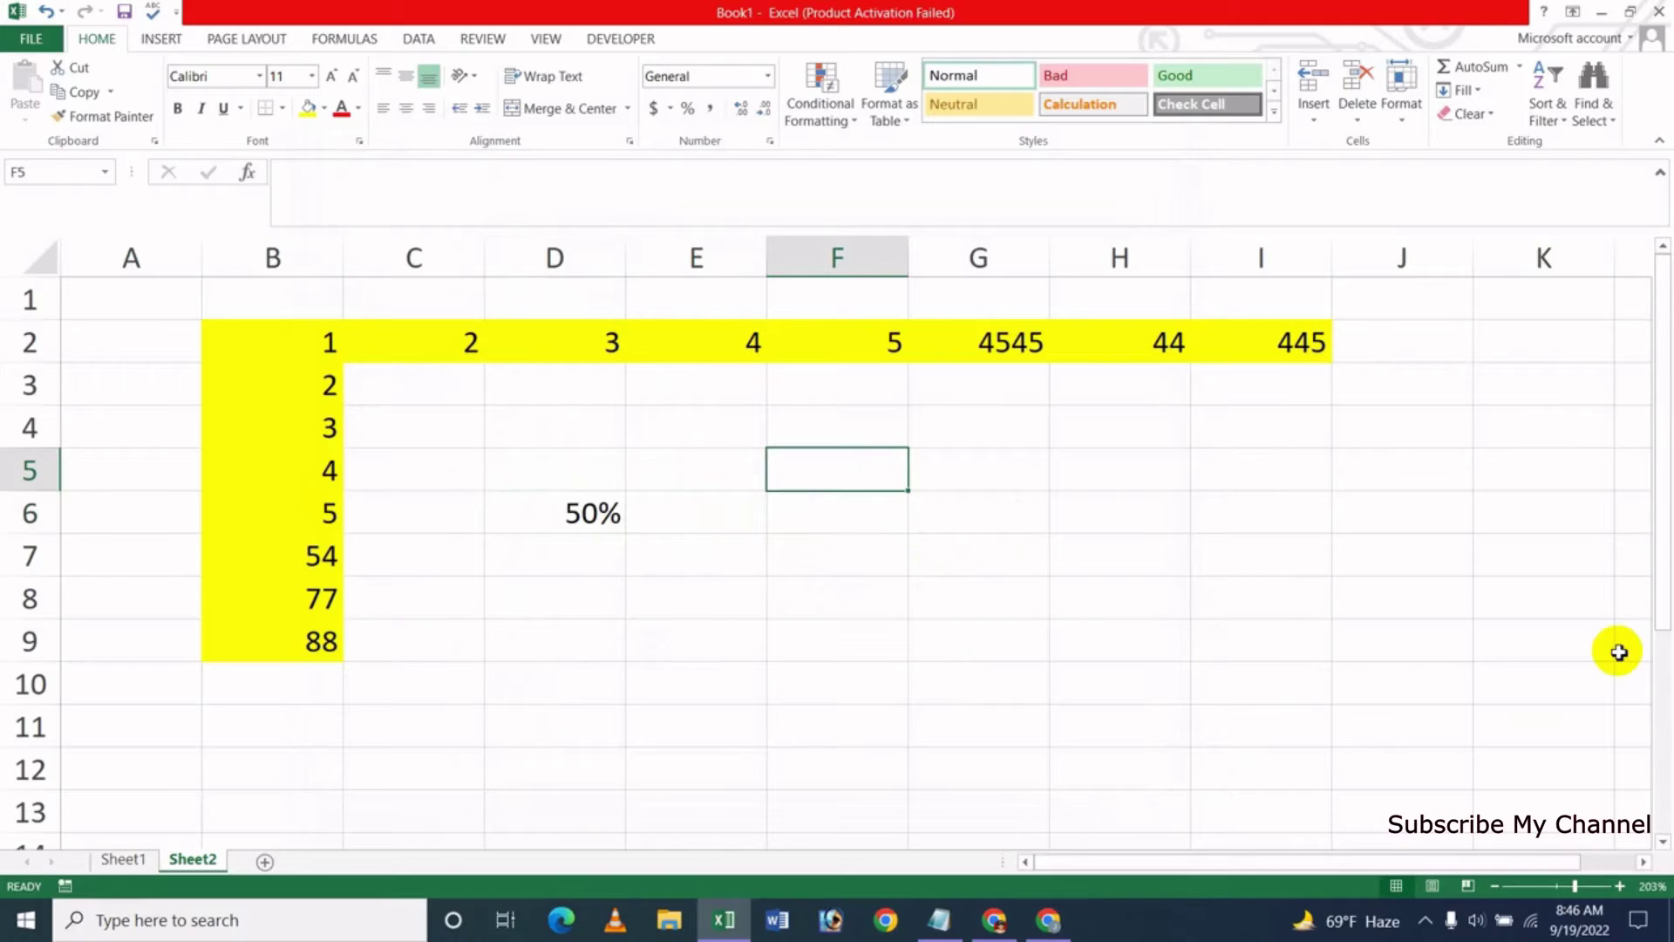
pyautogui.press('Down')
pyautogui.press('Up')
pyautogui.write('ja')
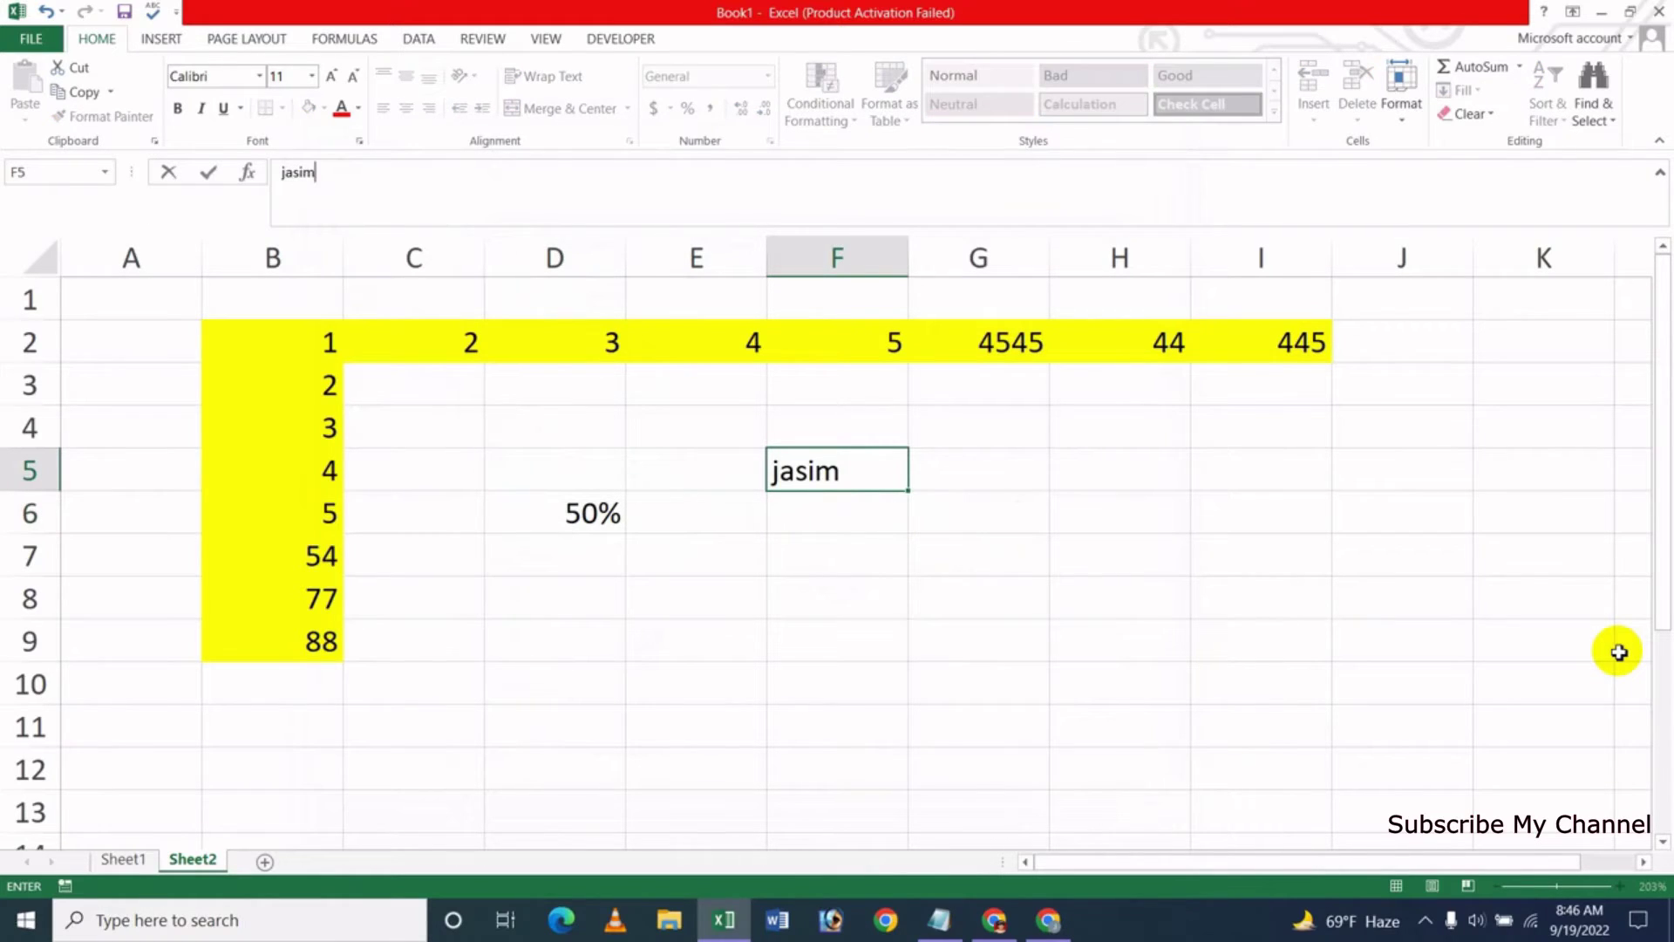
pyautogui.press('Return')
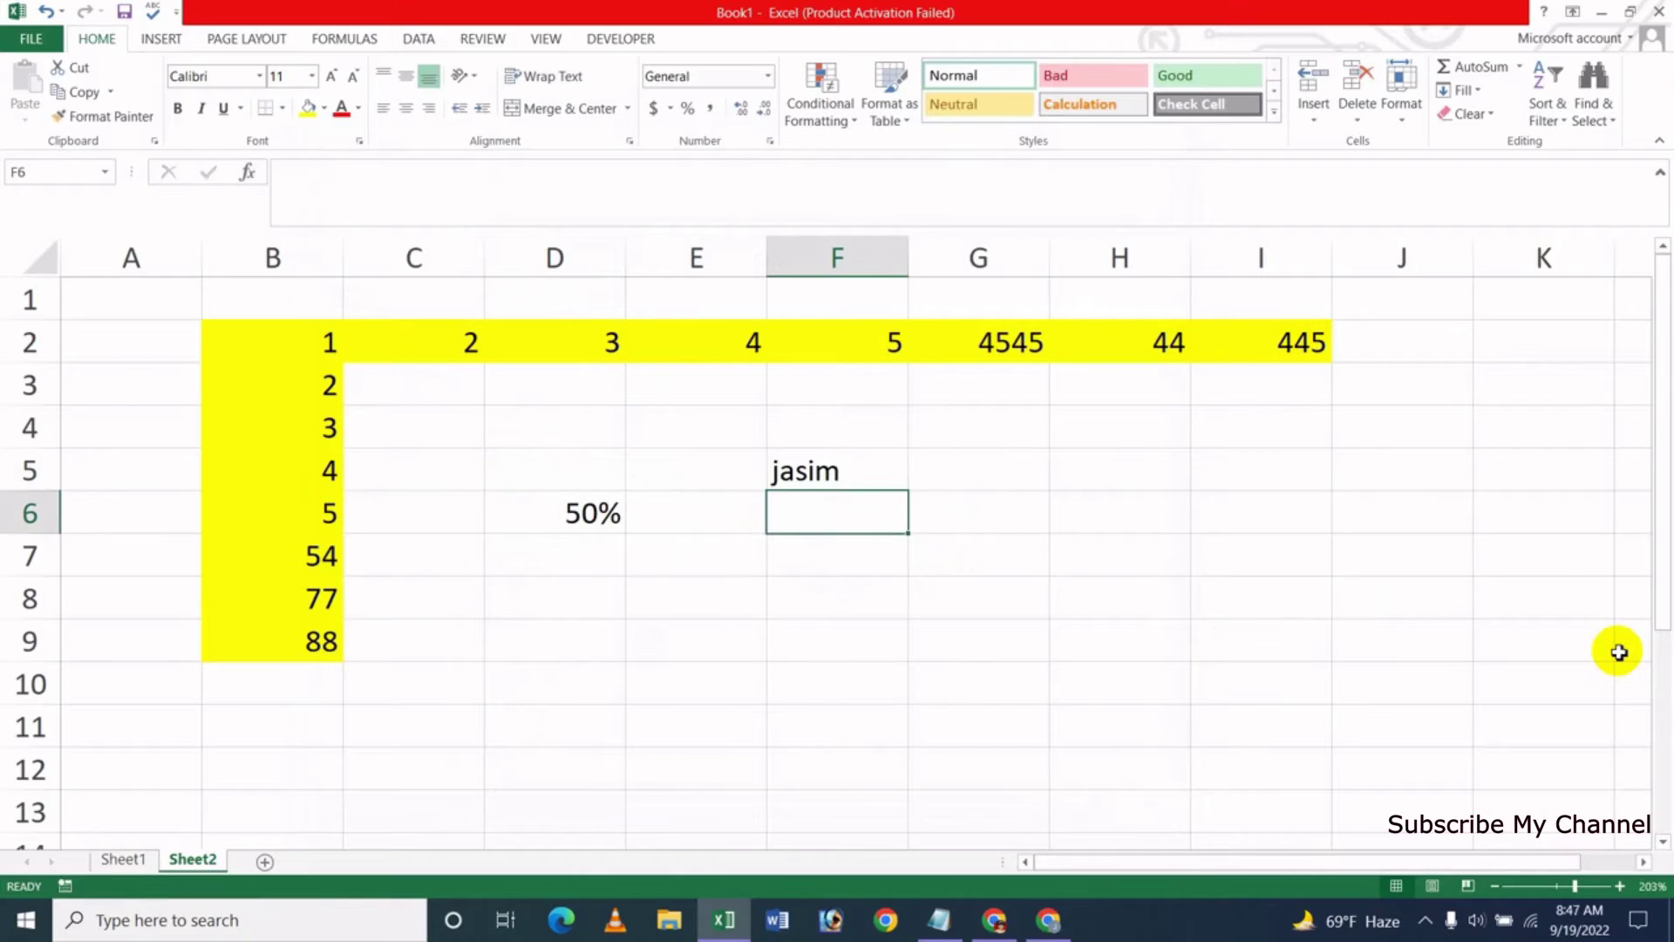
# Accept AutoComplete to repeat the same first name in F6, F7 and F8
pyautogui.write('jasim')
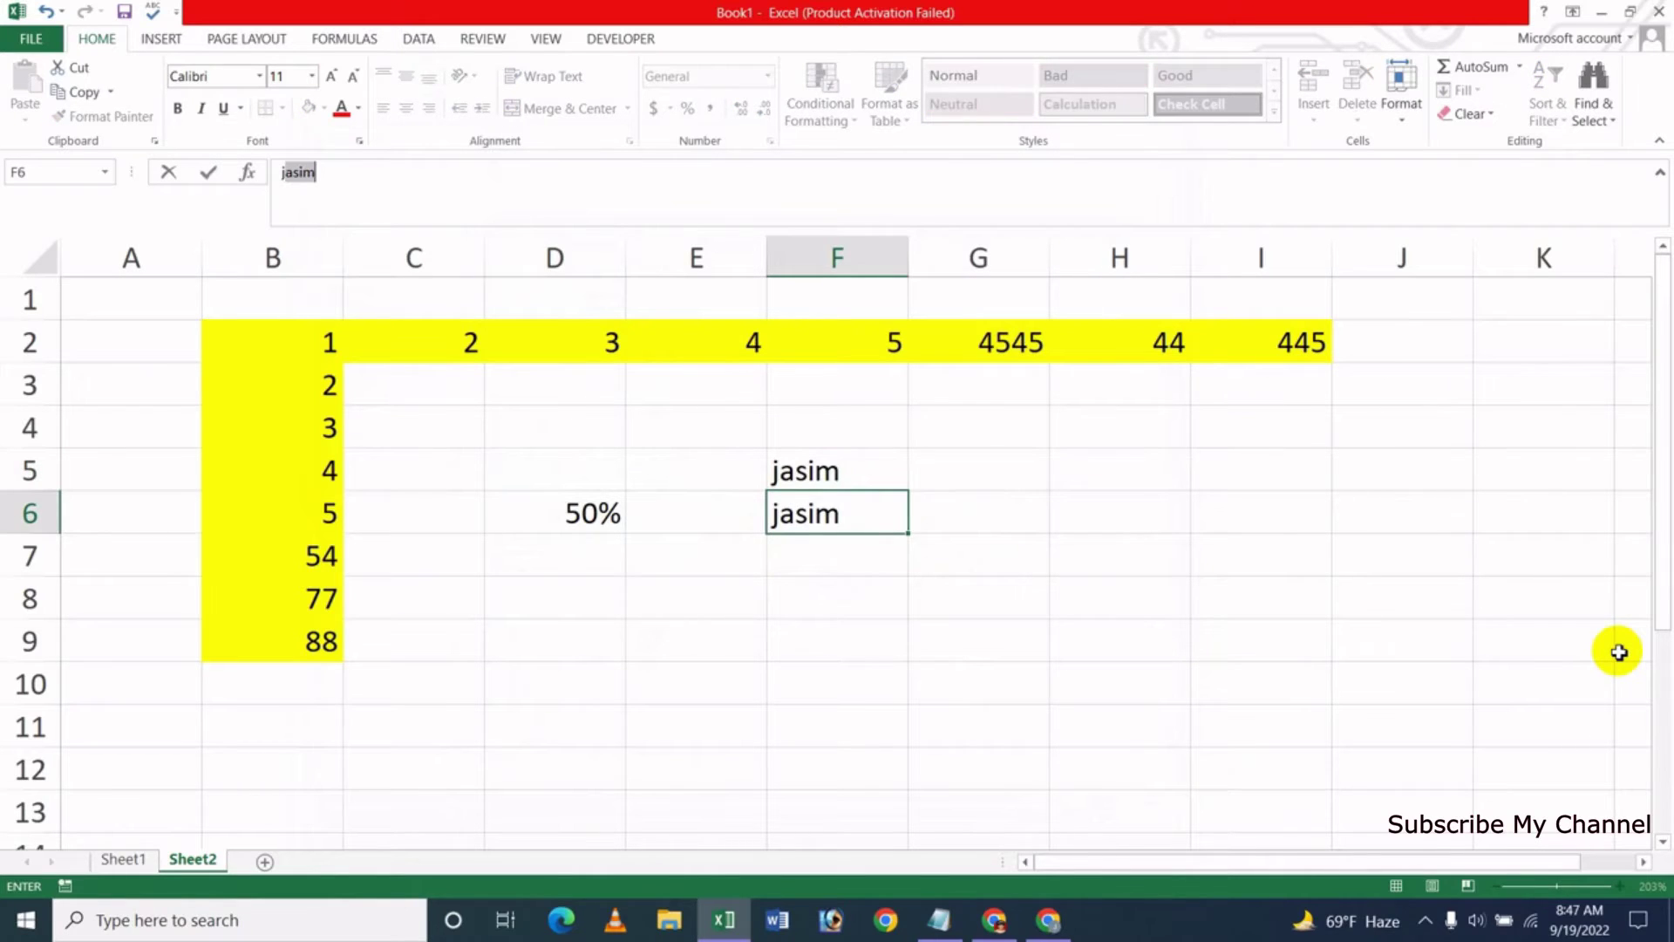
pyautogui.press('Return')
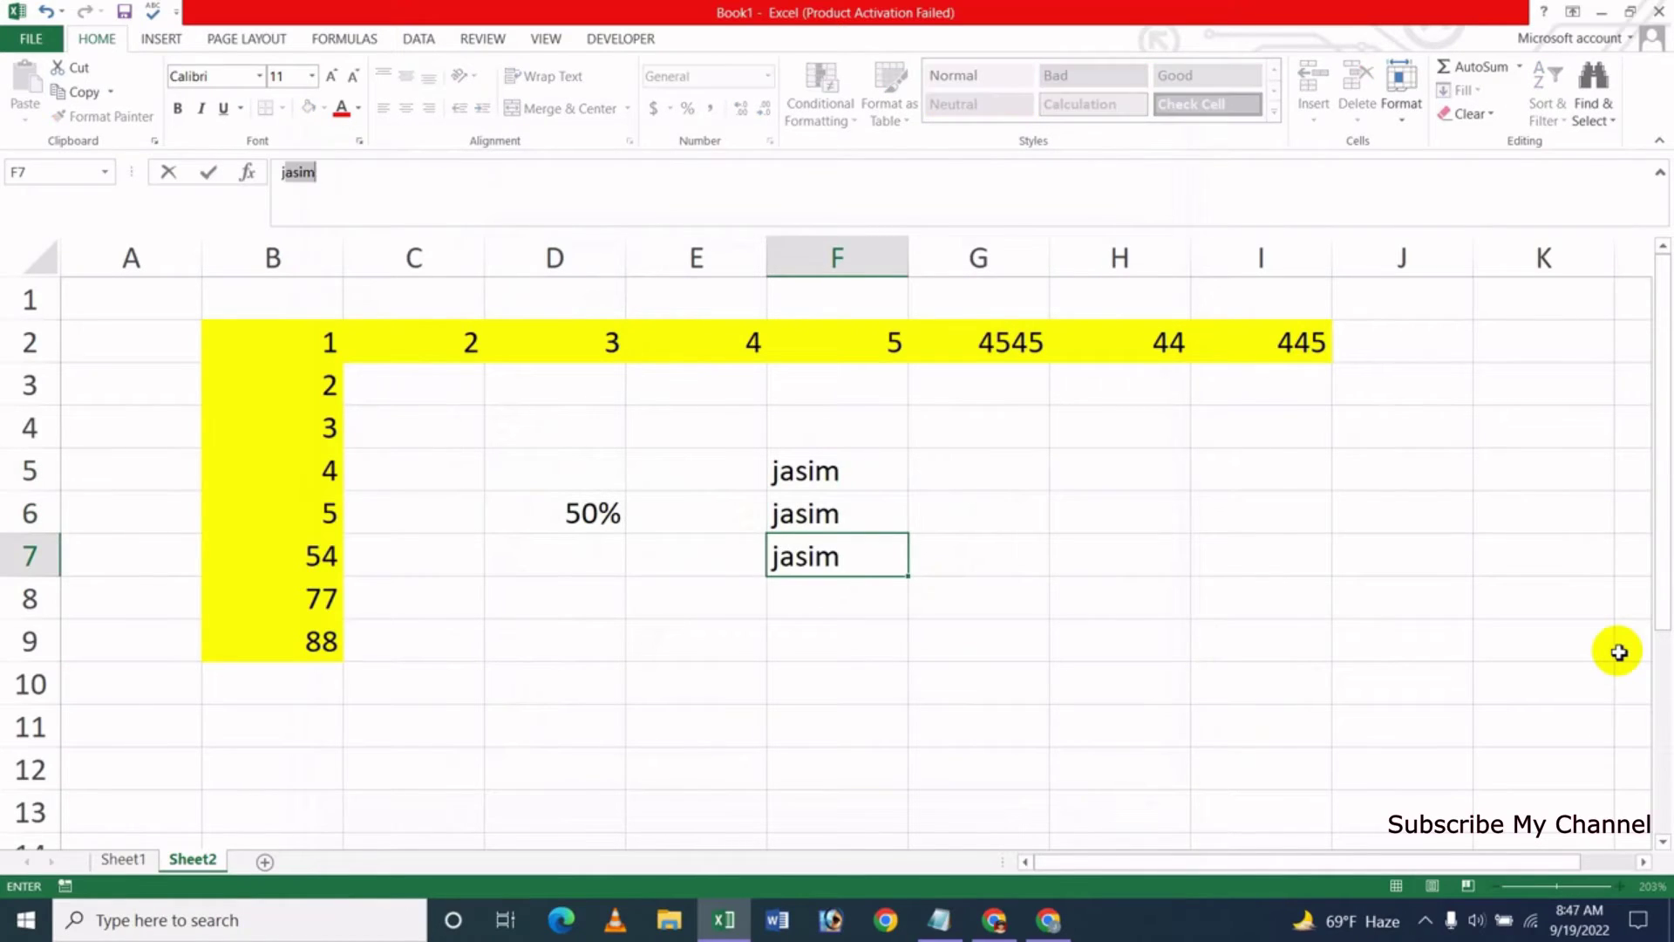
pyautogui.press('Return')
pyautogui.write('jasim')
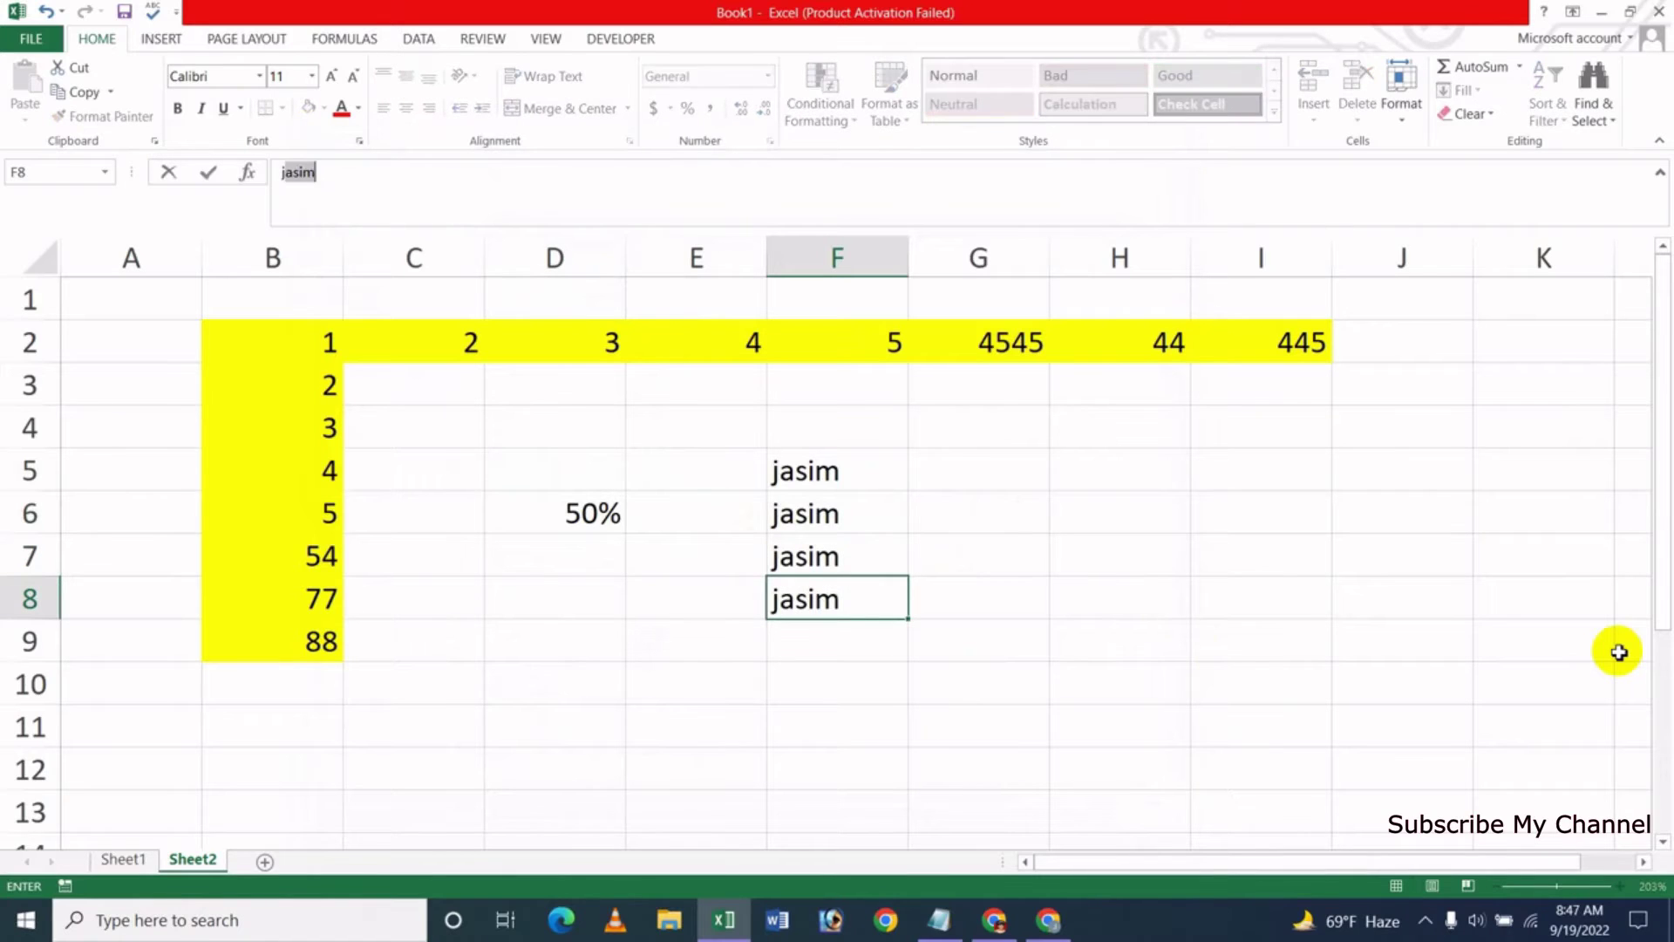
pyautogui.press('Return')
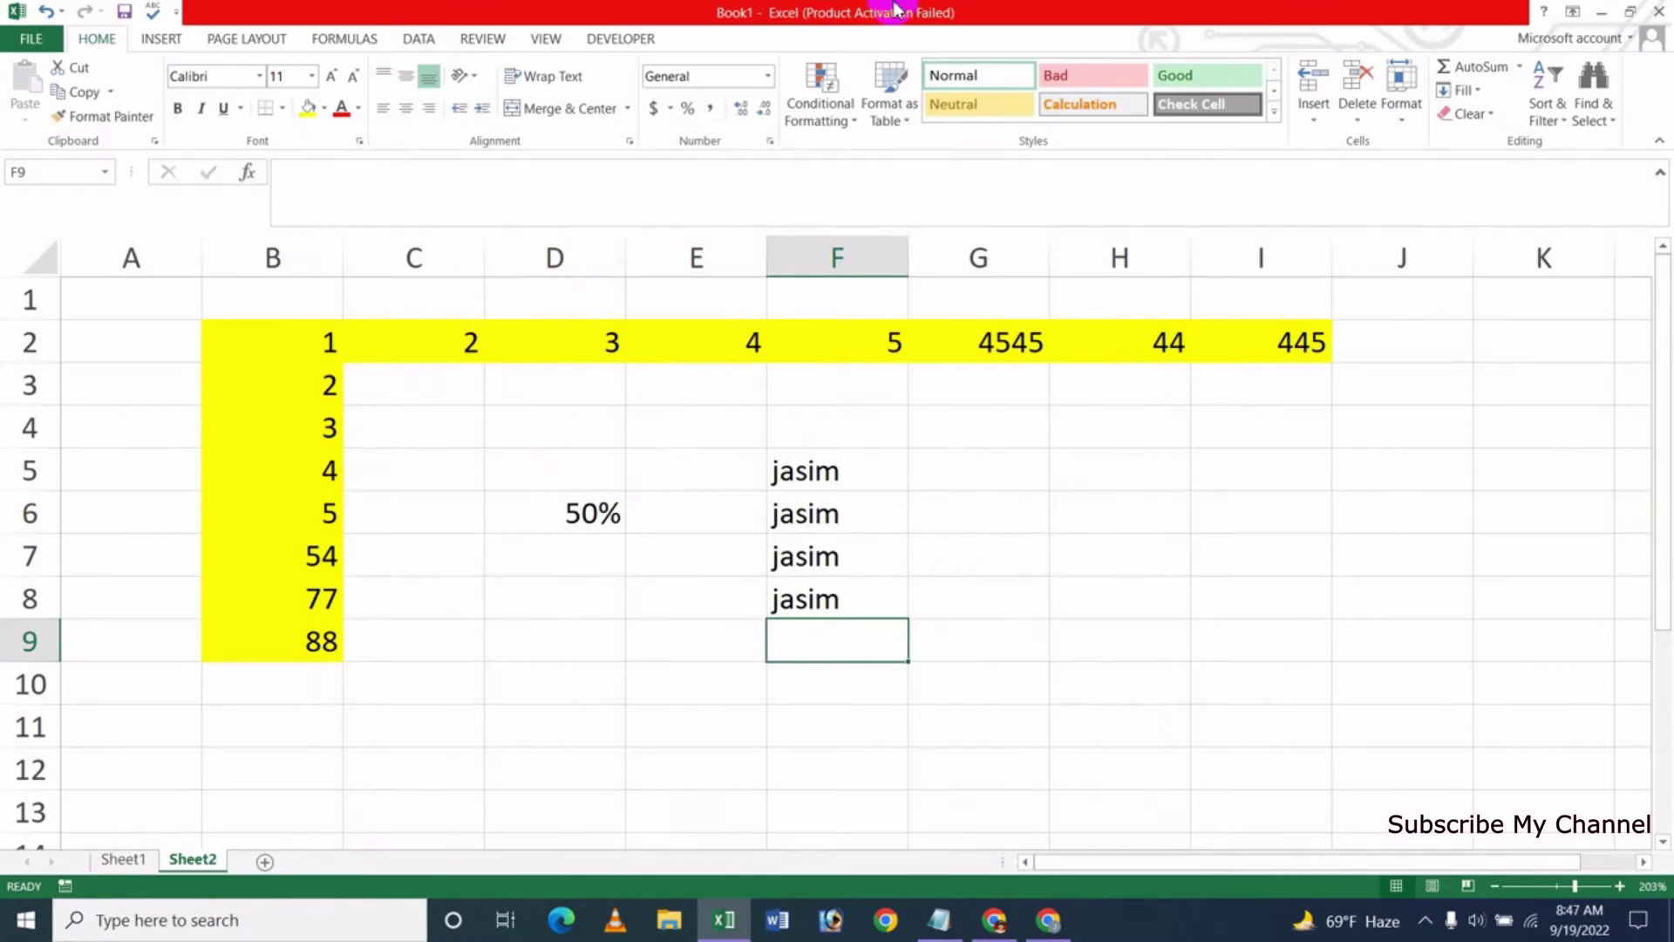
pyautogui.click(30, 38)
# Turn off 'Enable AutoComplete for cell values' in the Advanced options
pyautogui.click(48, 471)
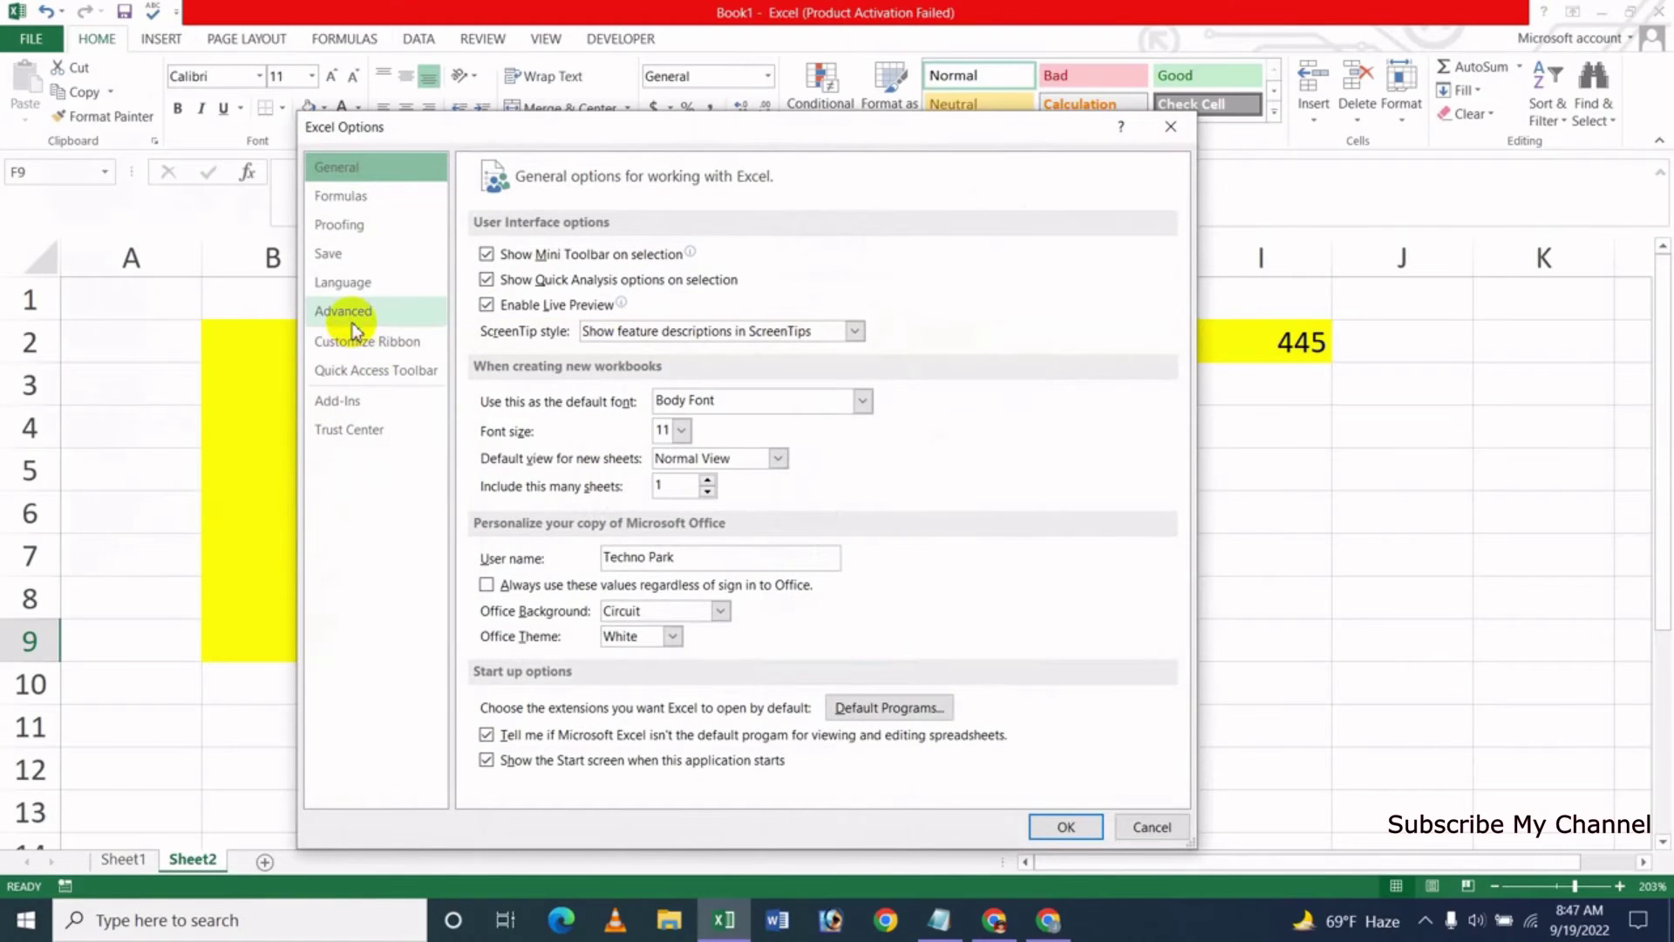
pyautogui.click(366, 323)
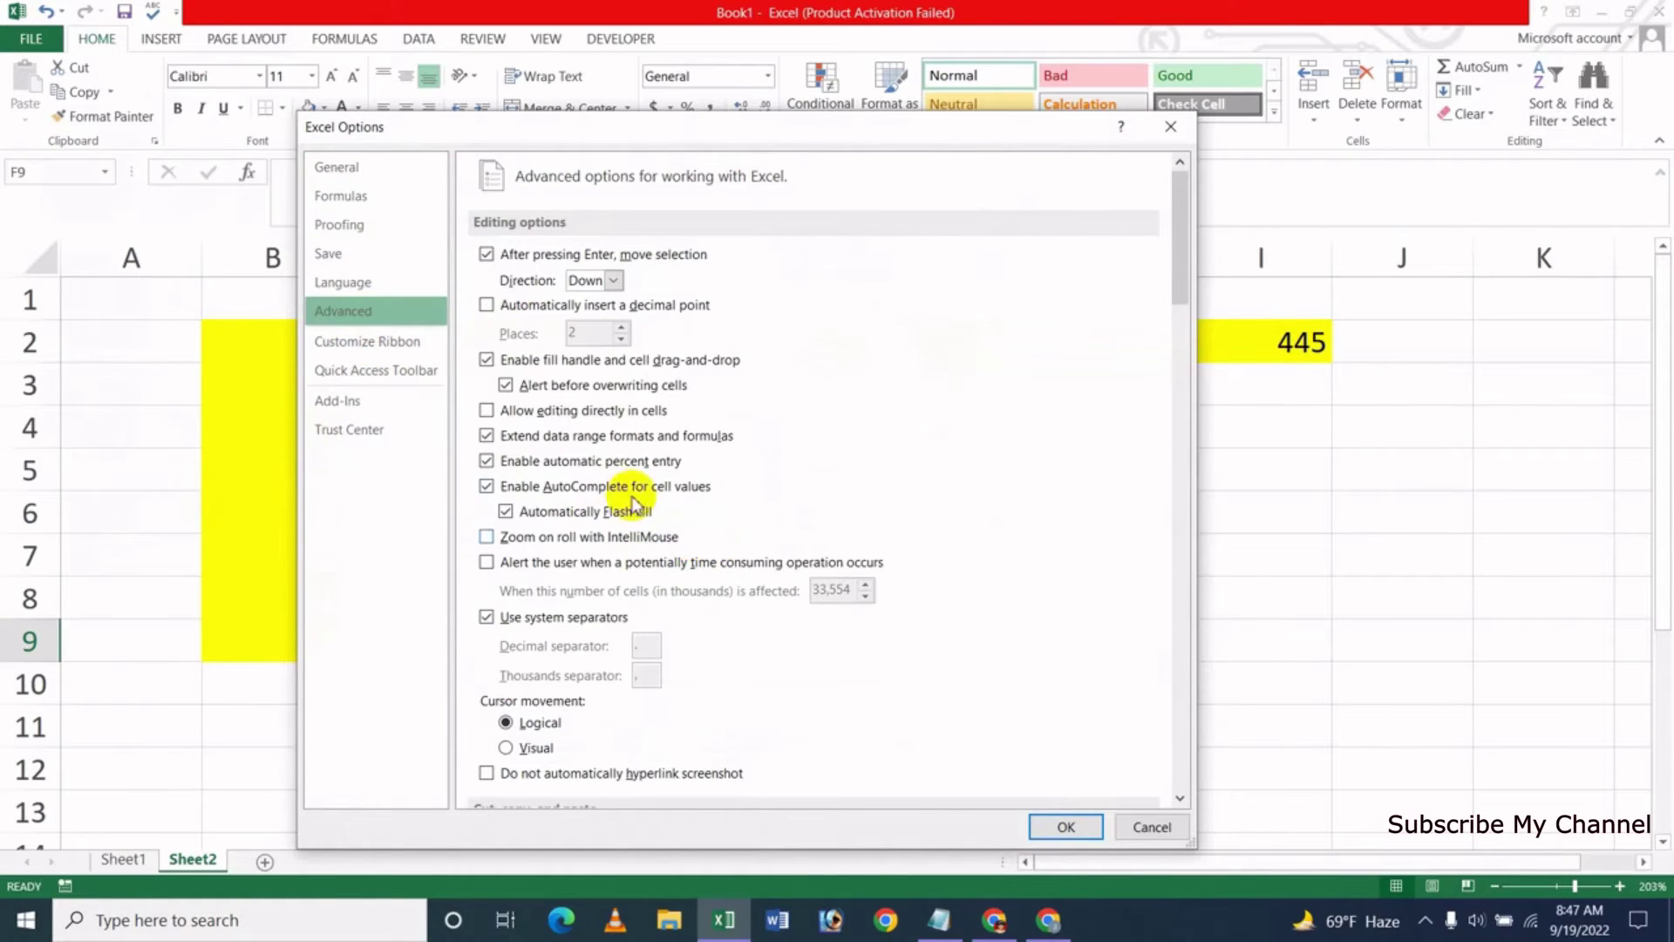
pyautogui.click(486, 488)
pyautogui.click(1065, 826)
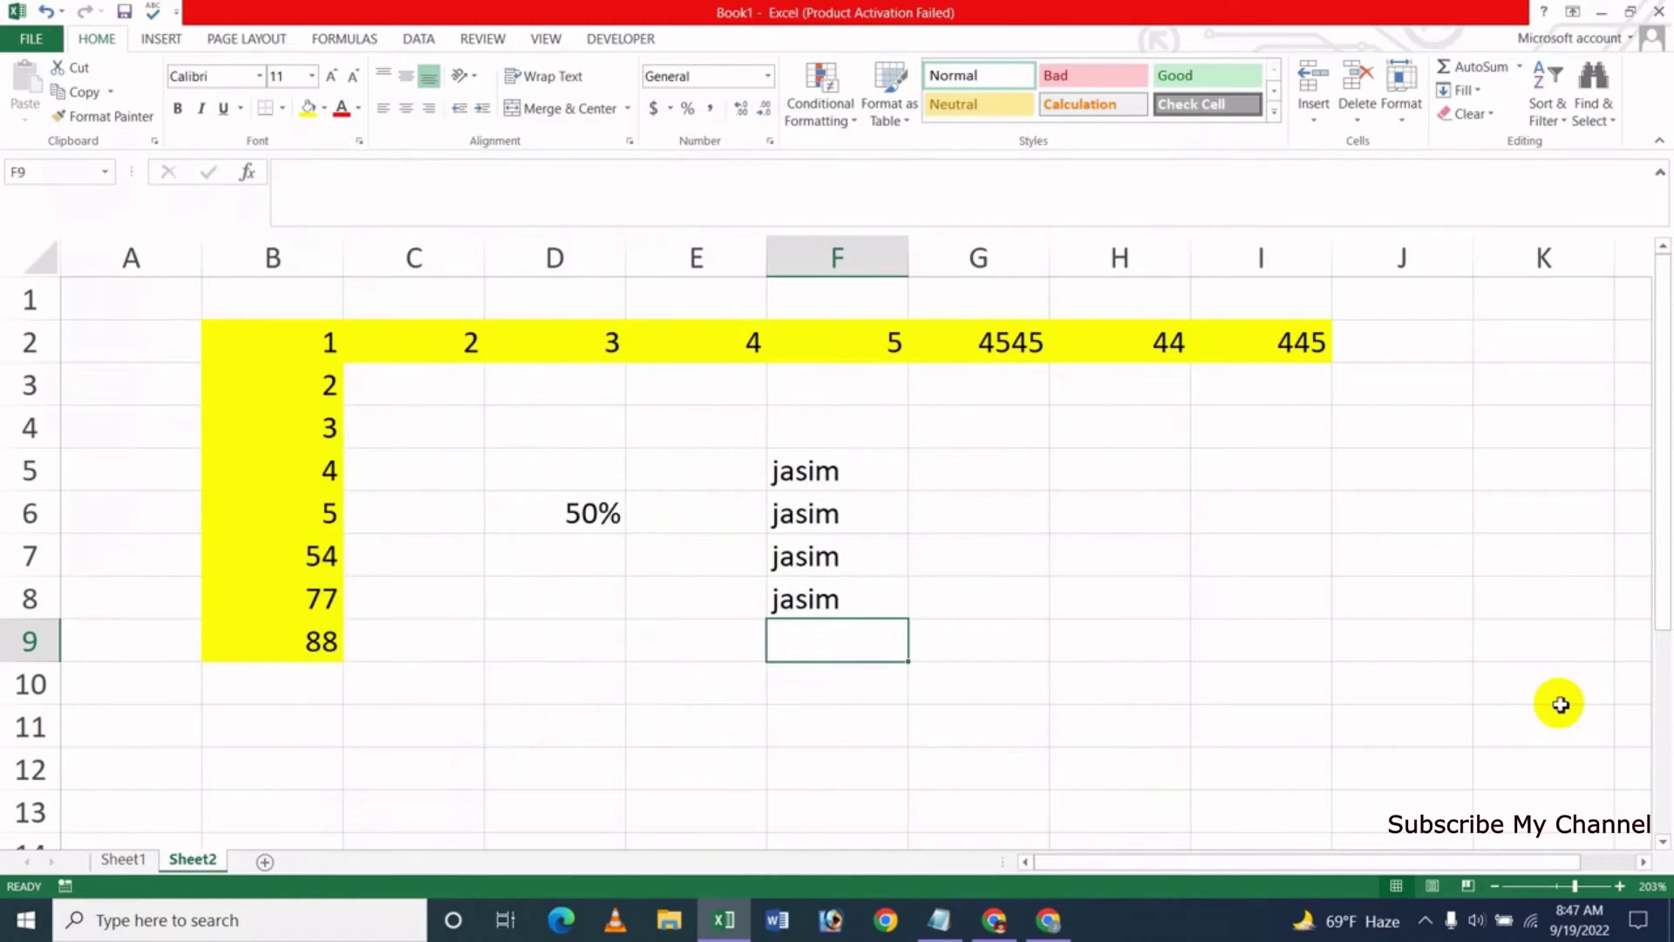
# Type the first name manually into F9 and F10 without AutoComplete
pyautogui.write('jasim')
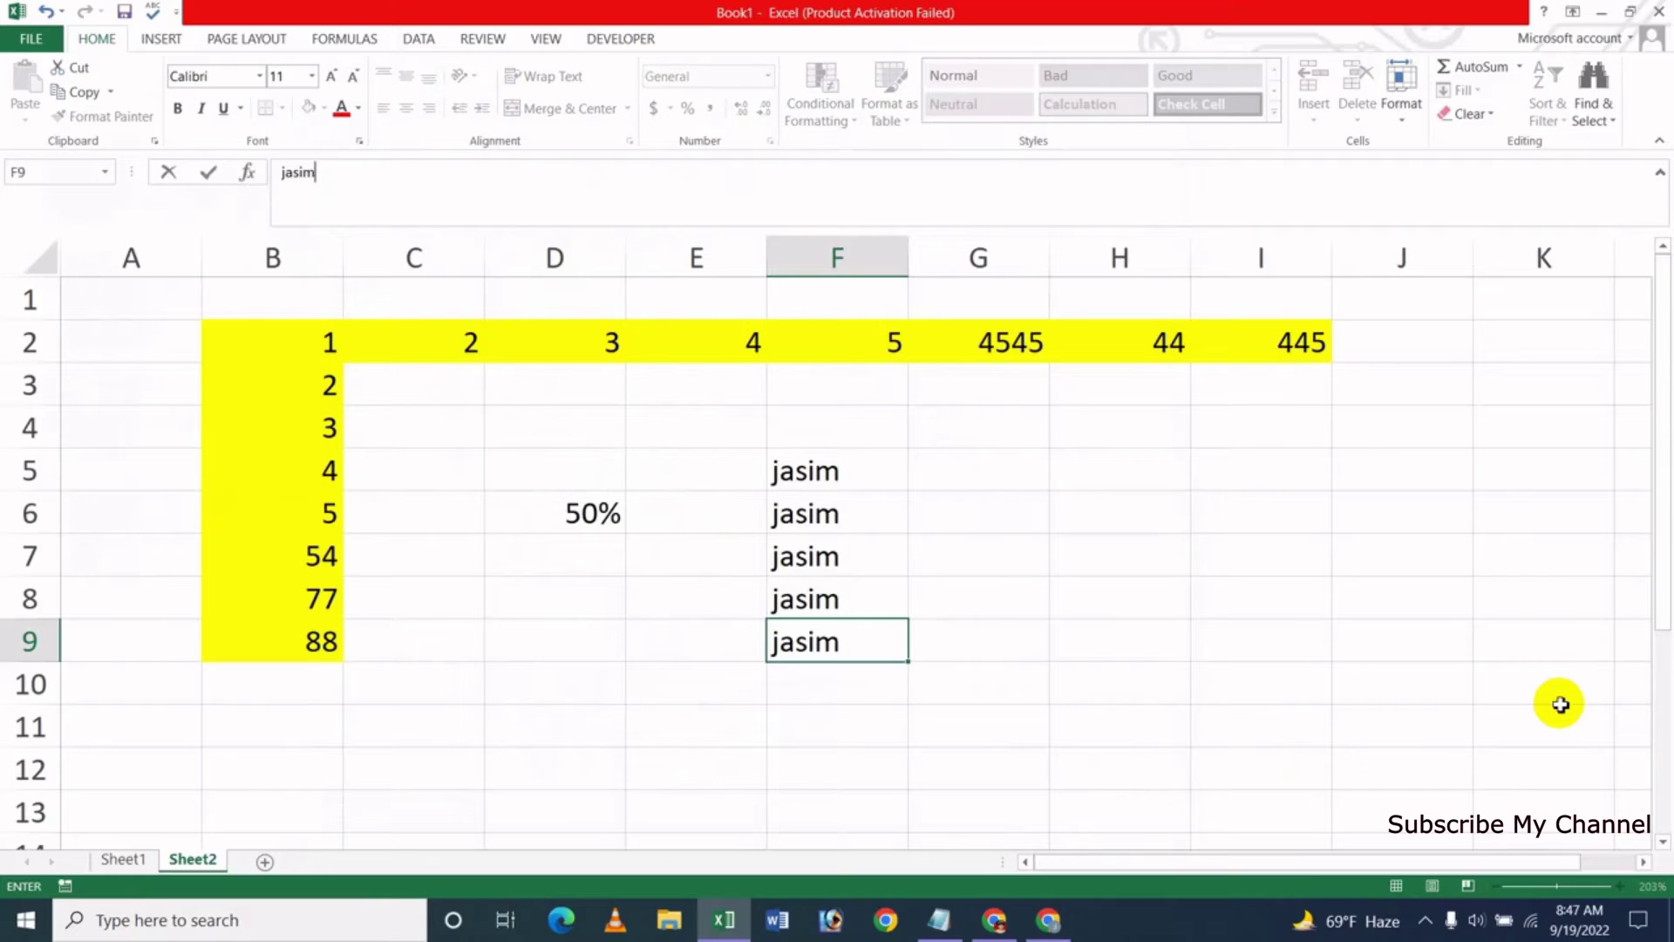
pyautogui.press('Return')
pyautogui.press('Down')
pyautogui.press('Up')
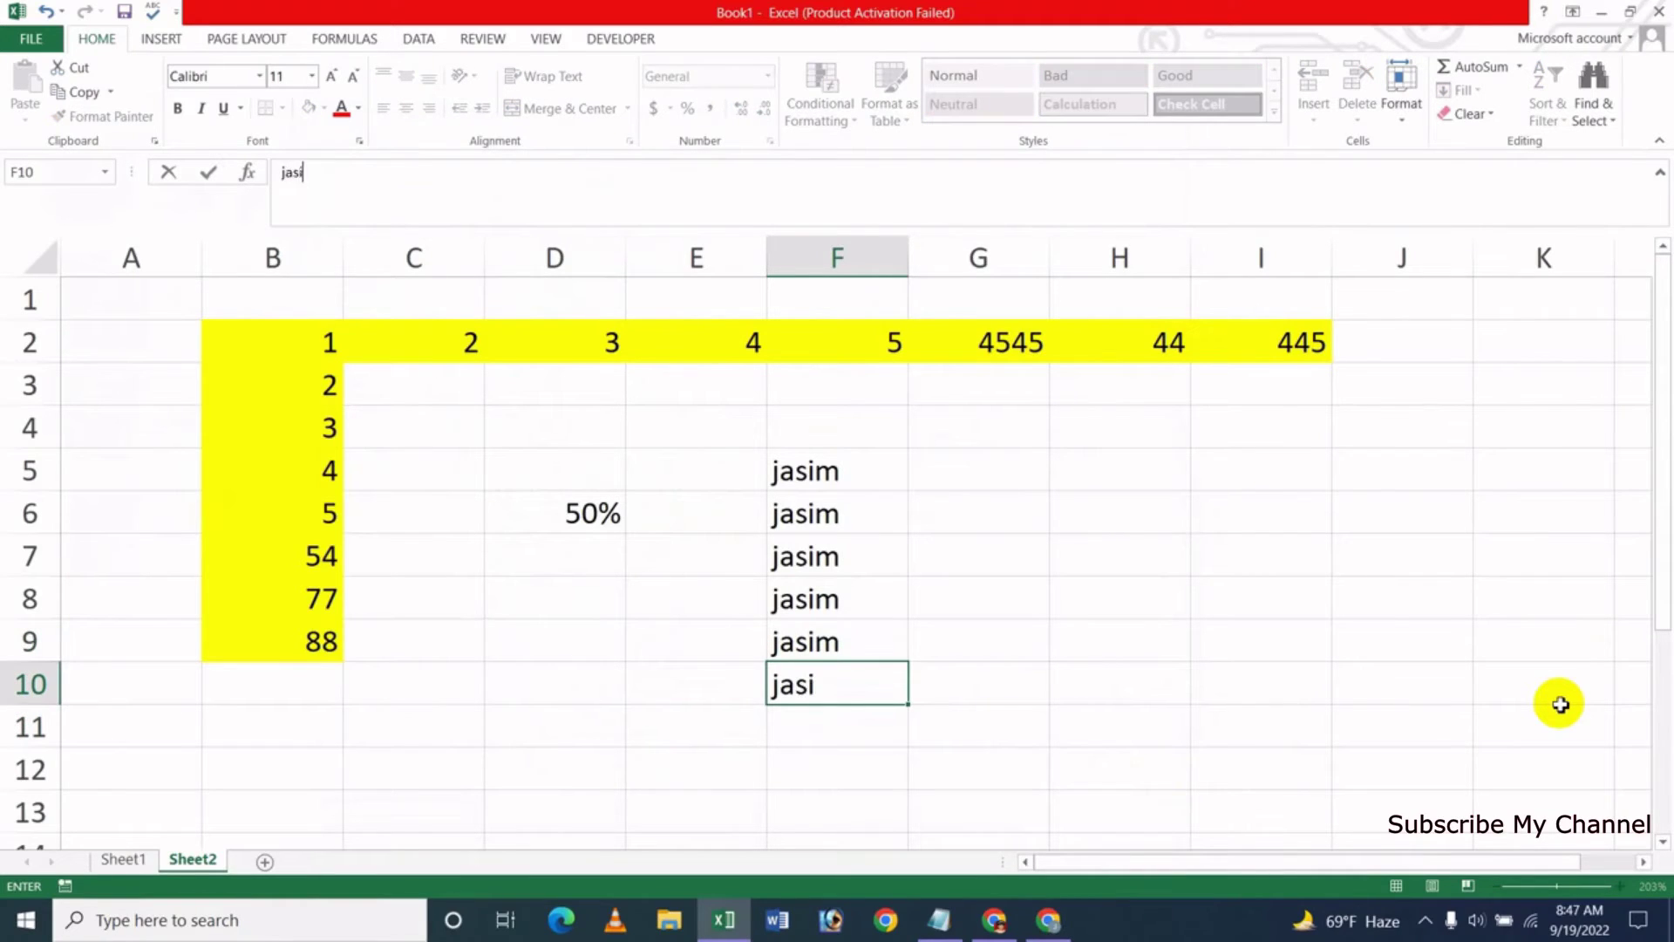
pyautogui.write('m')
pyautogui.press('Return')
pyautogui.press('Up')
pyautogui.press('Up')
pyautogui.press('Up')
pyautogui.press('Up')
pyautogui.press('Up')
pyautogui.press('Up')
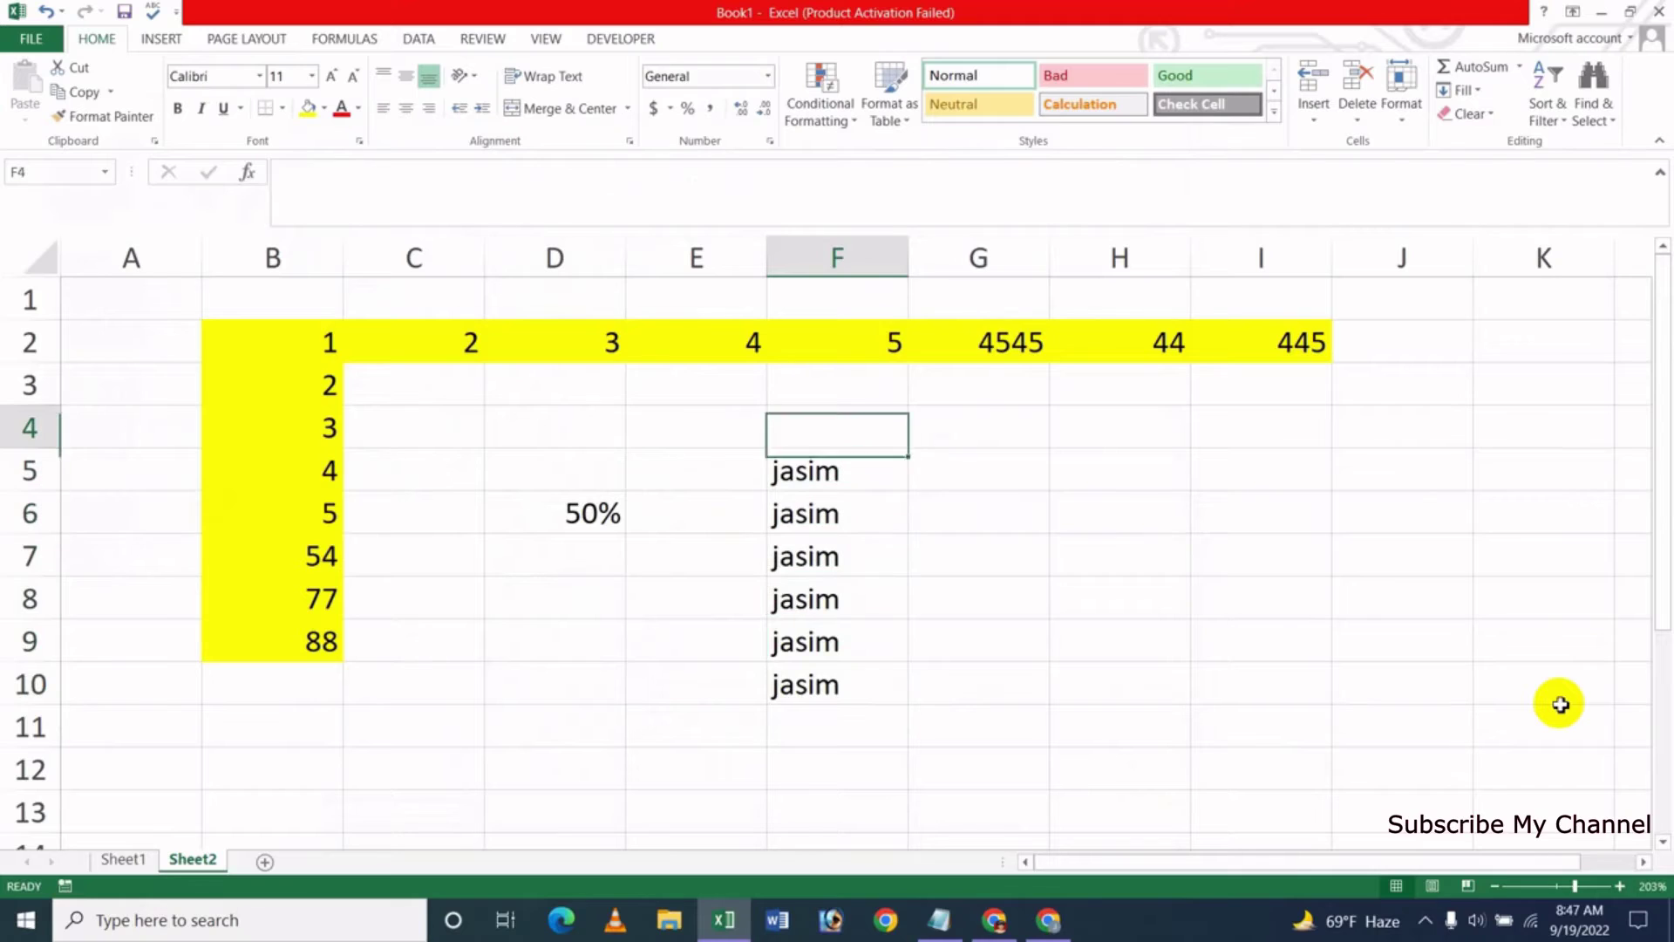
# Enter a full name in G5, then undo a partial entry in G6
pyautogui.press('Right')
pyautogui.press('Down')
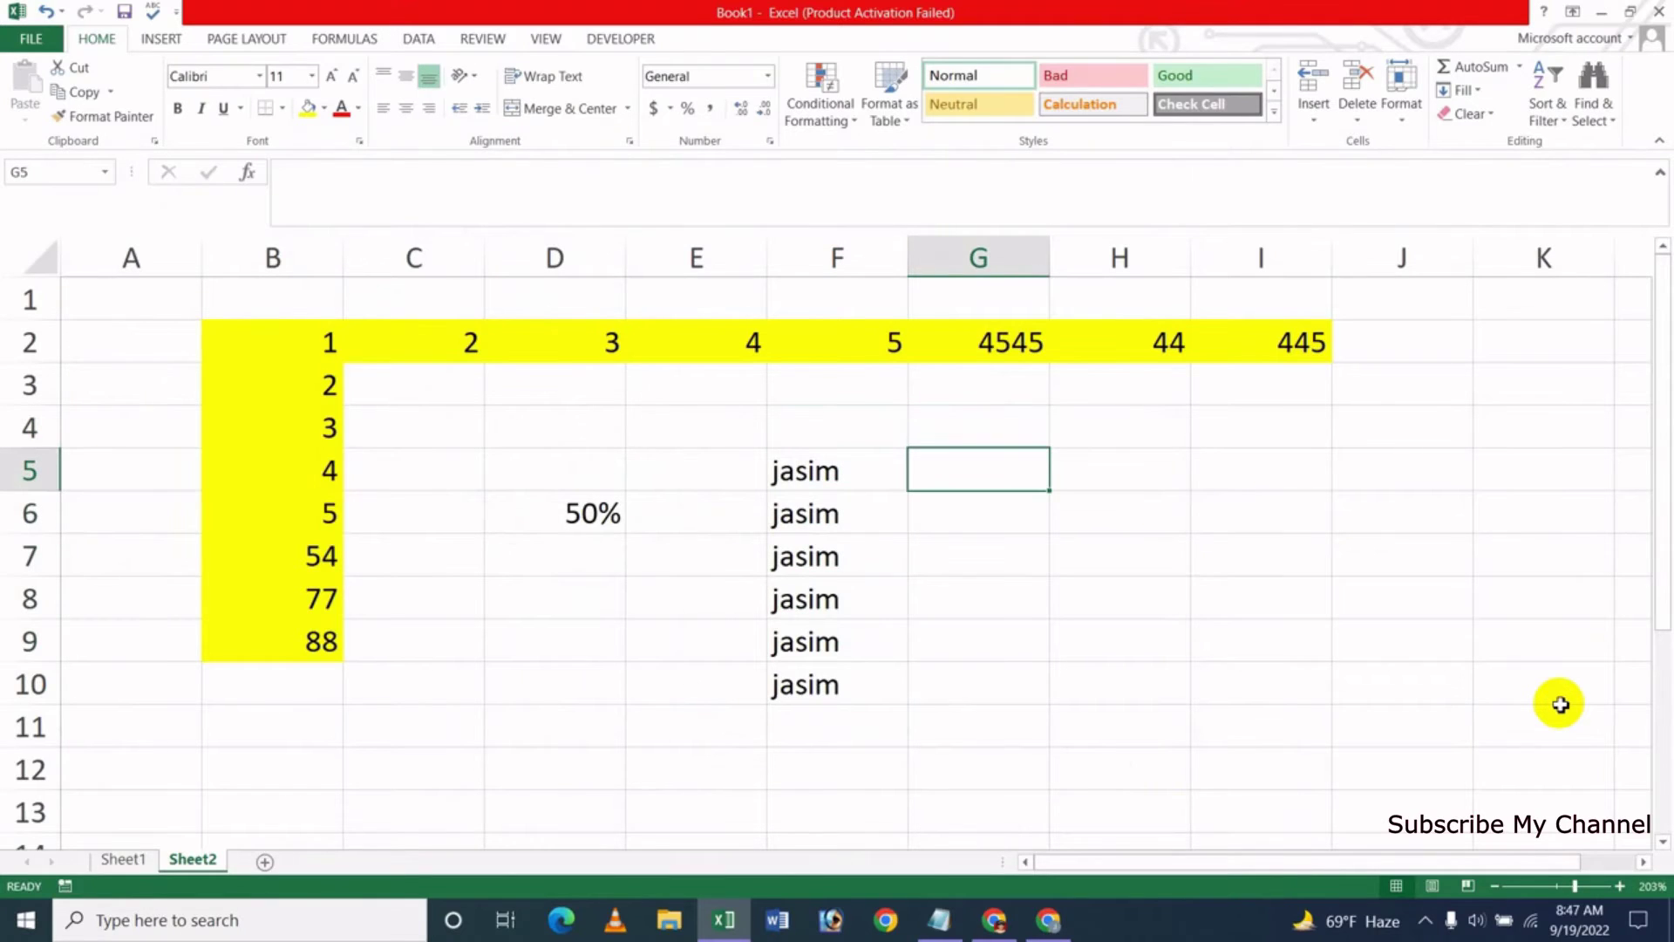
pyautogui.write('karim ahmed')
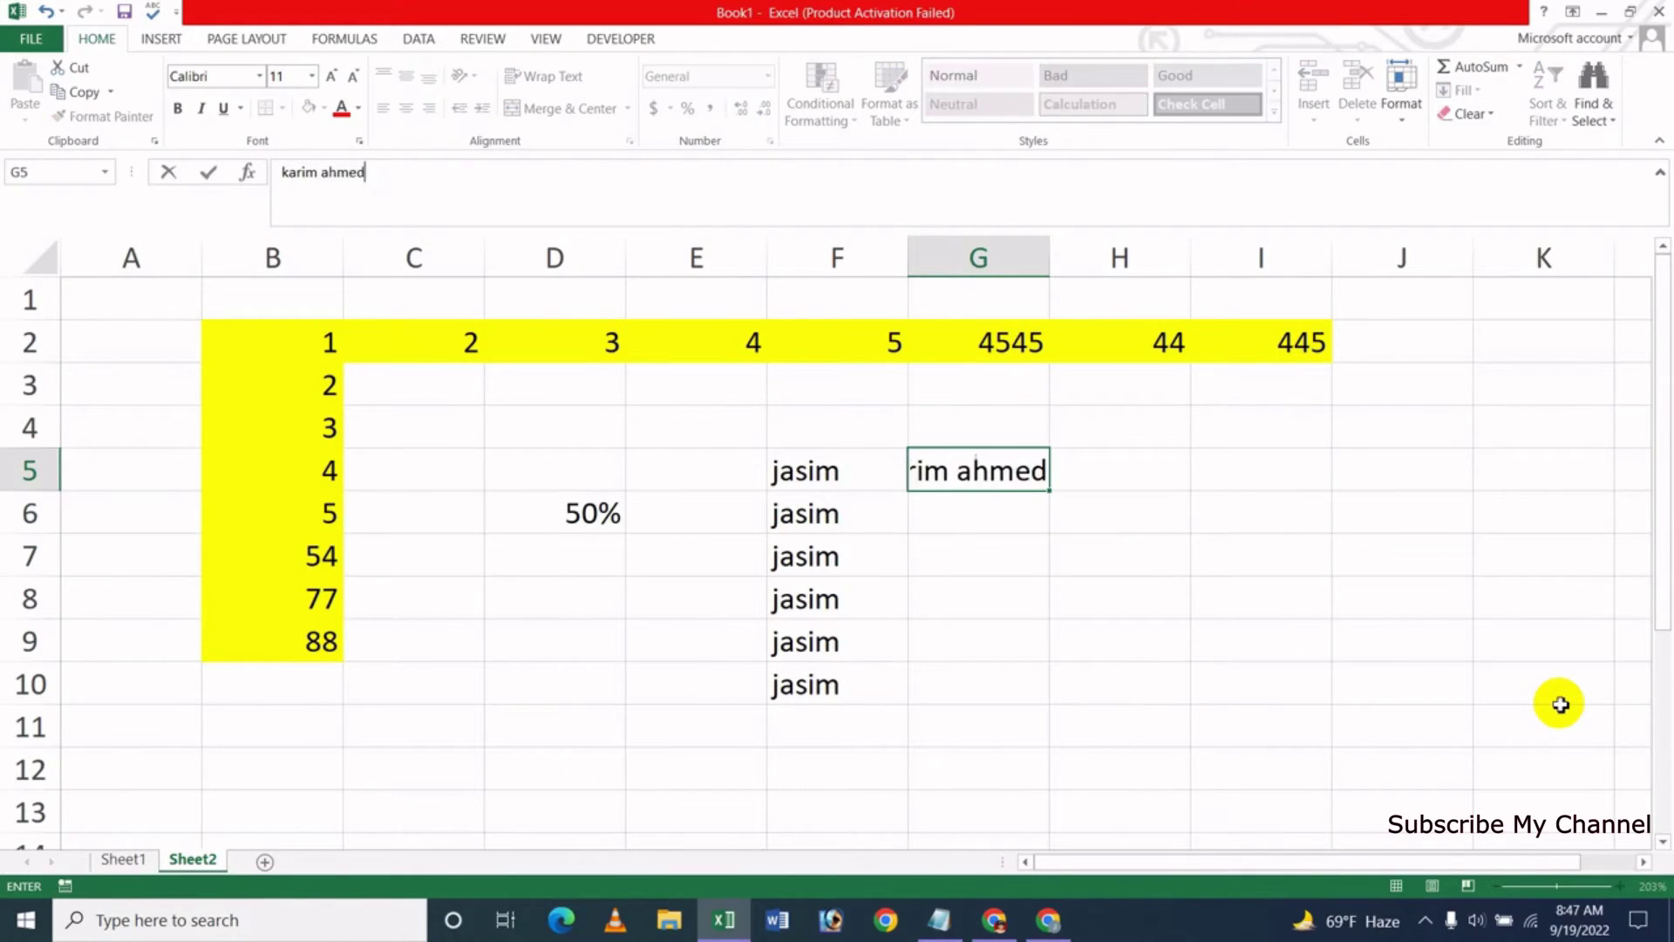
pyautogui.press('Return')
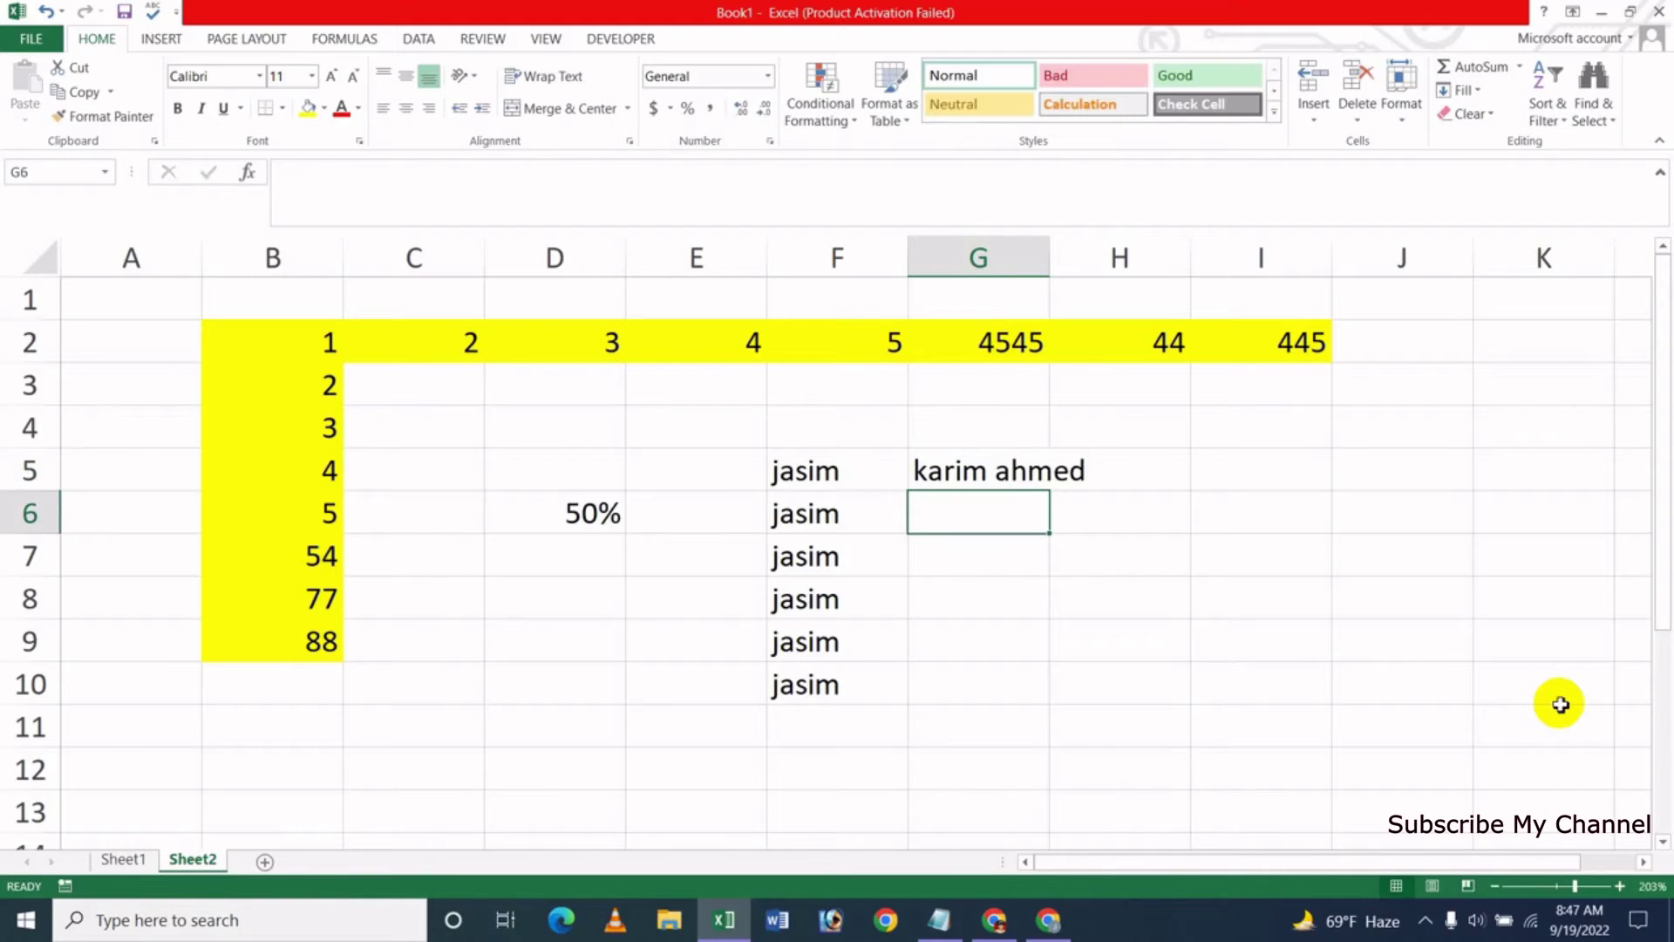
pyautogui.write('karim')
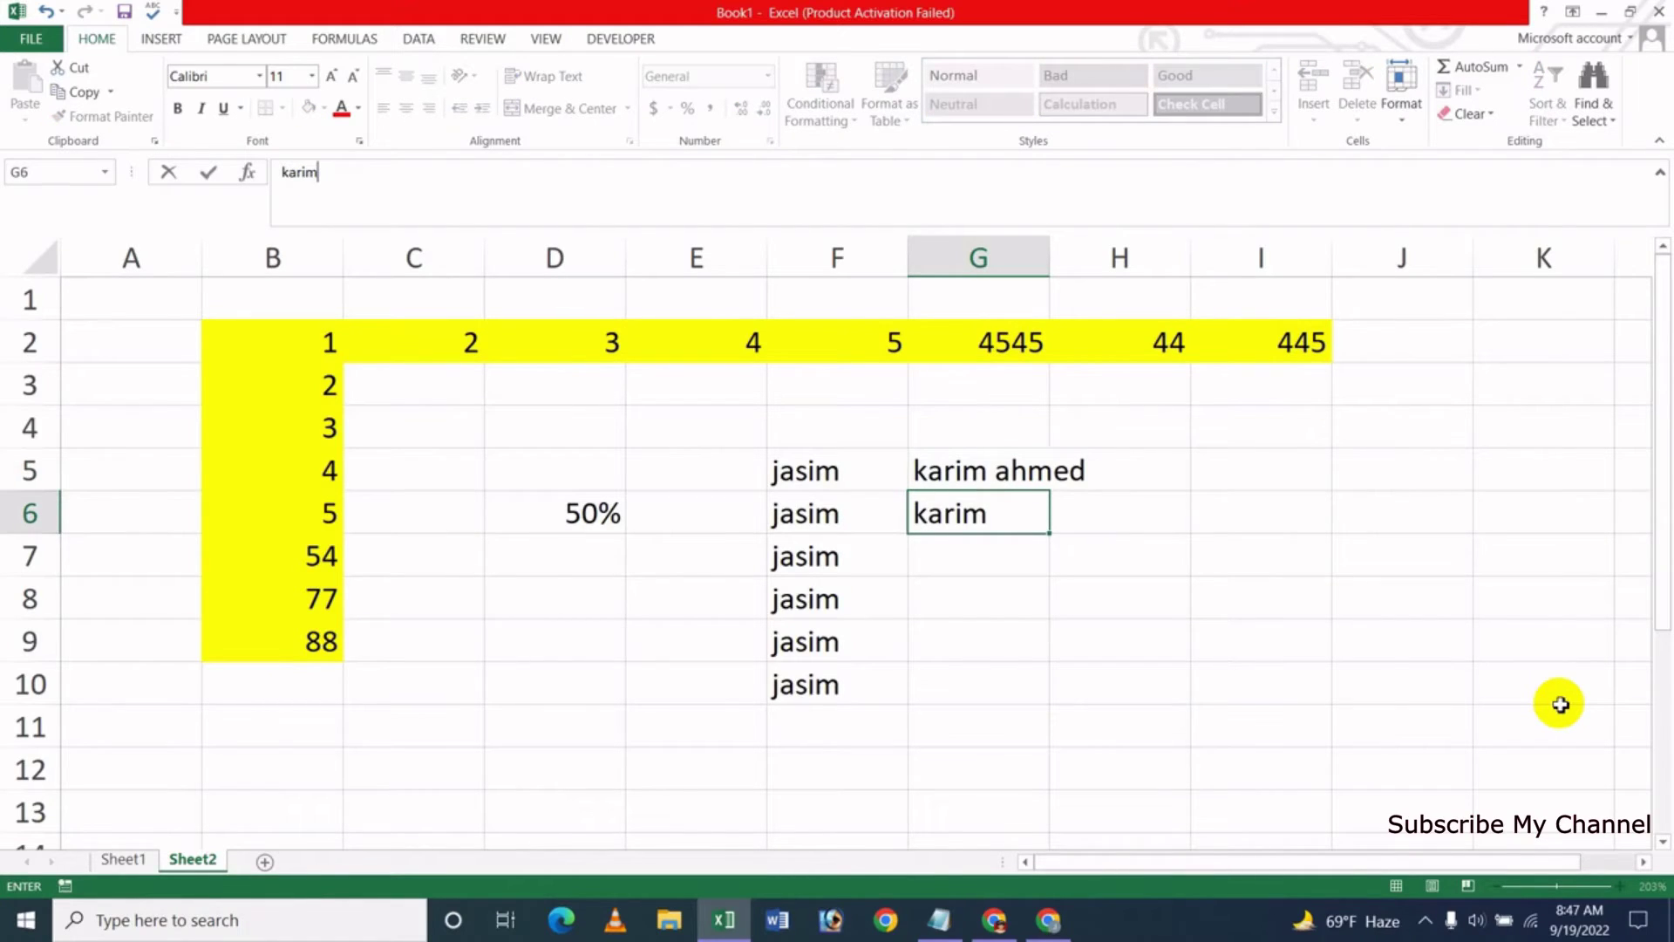
pyautogui.press('Return')
pyautogui.hotkey('ctrl', 'z')
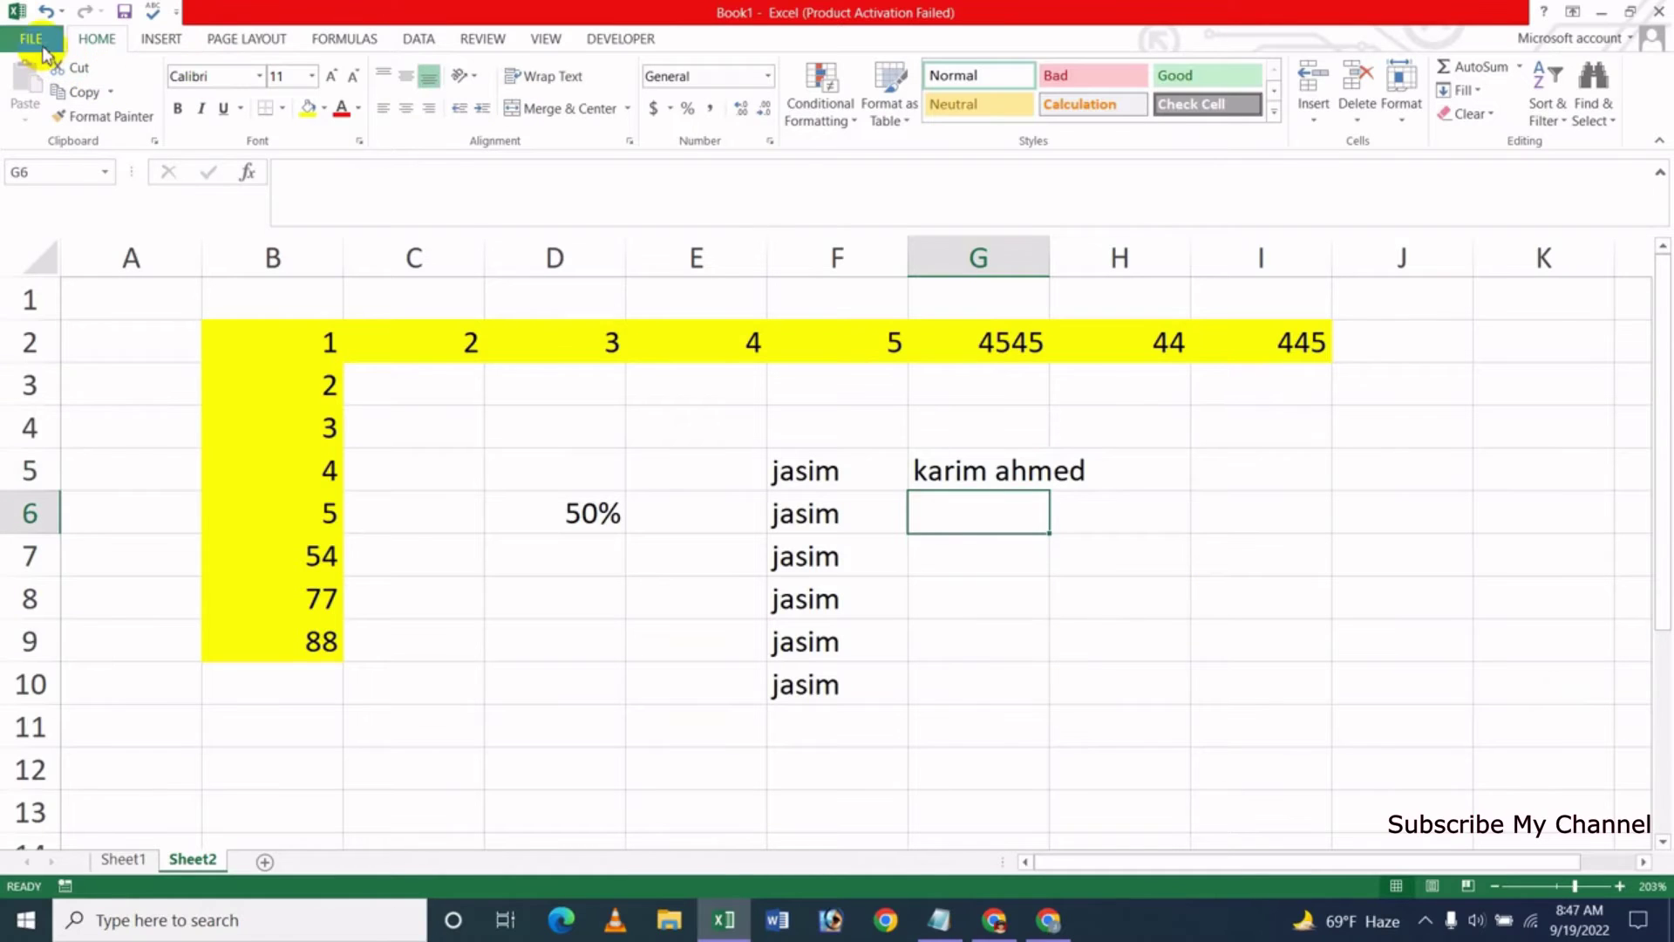
# Re-enable 'Enable AutoComplete for cell values' in the Advanced options
pyautogui.click(44, 53)
pyautogui.click(45, 471)
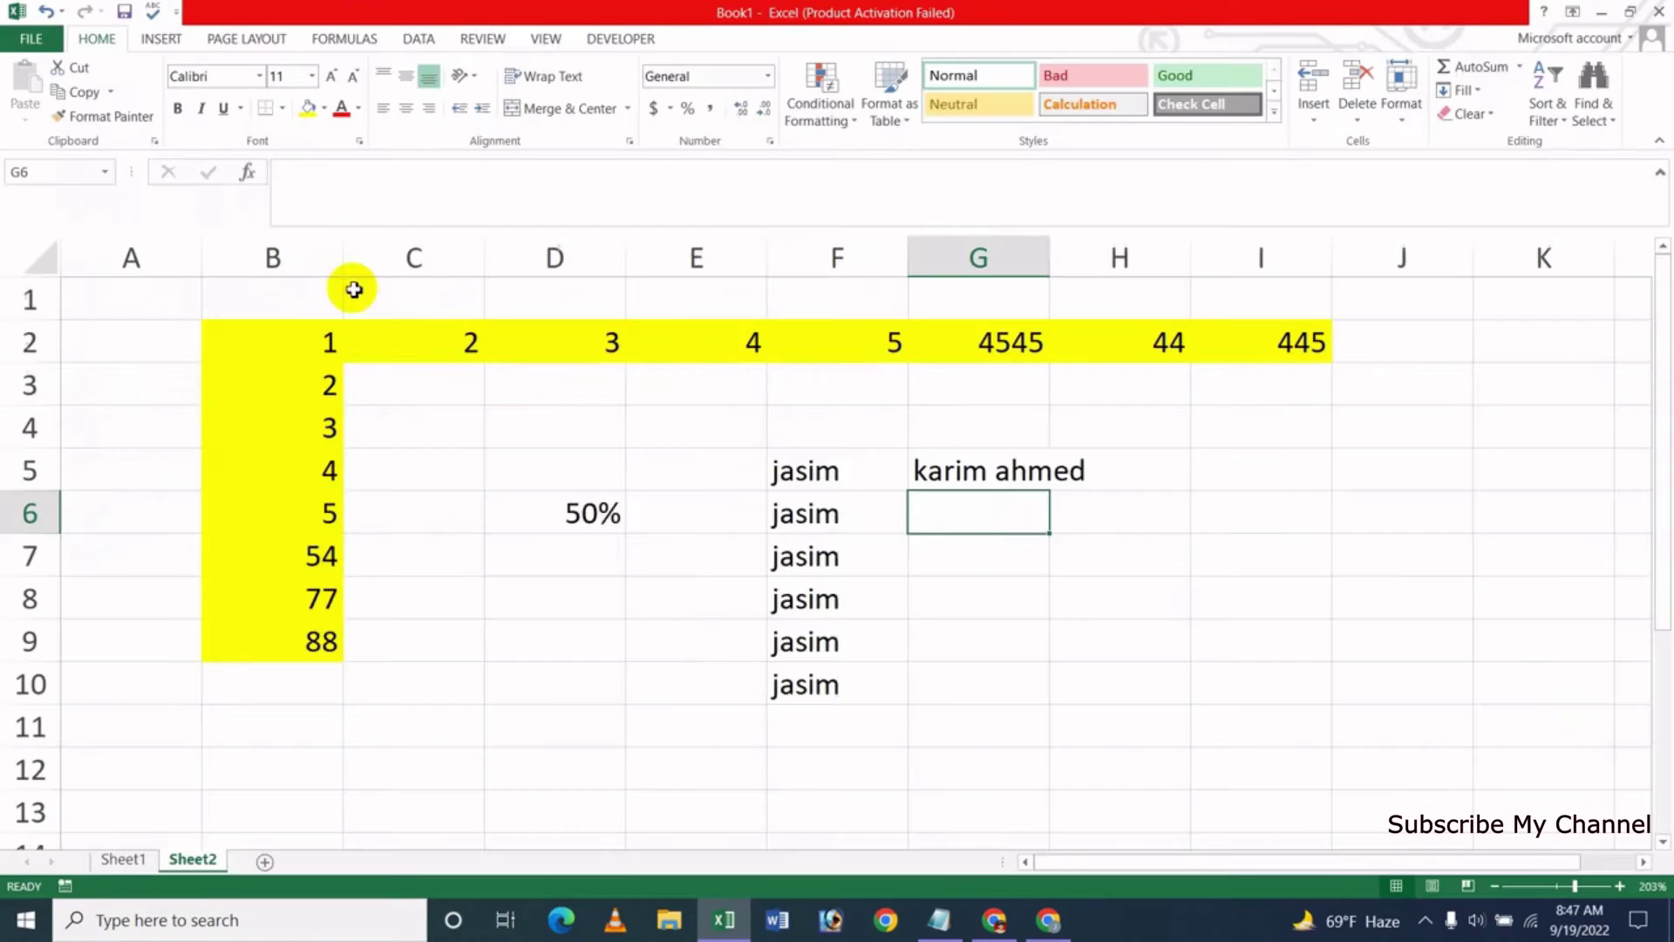
pyautogui.click(360, 313)
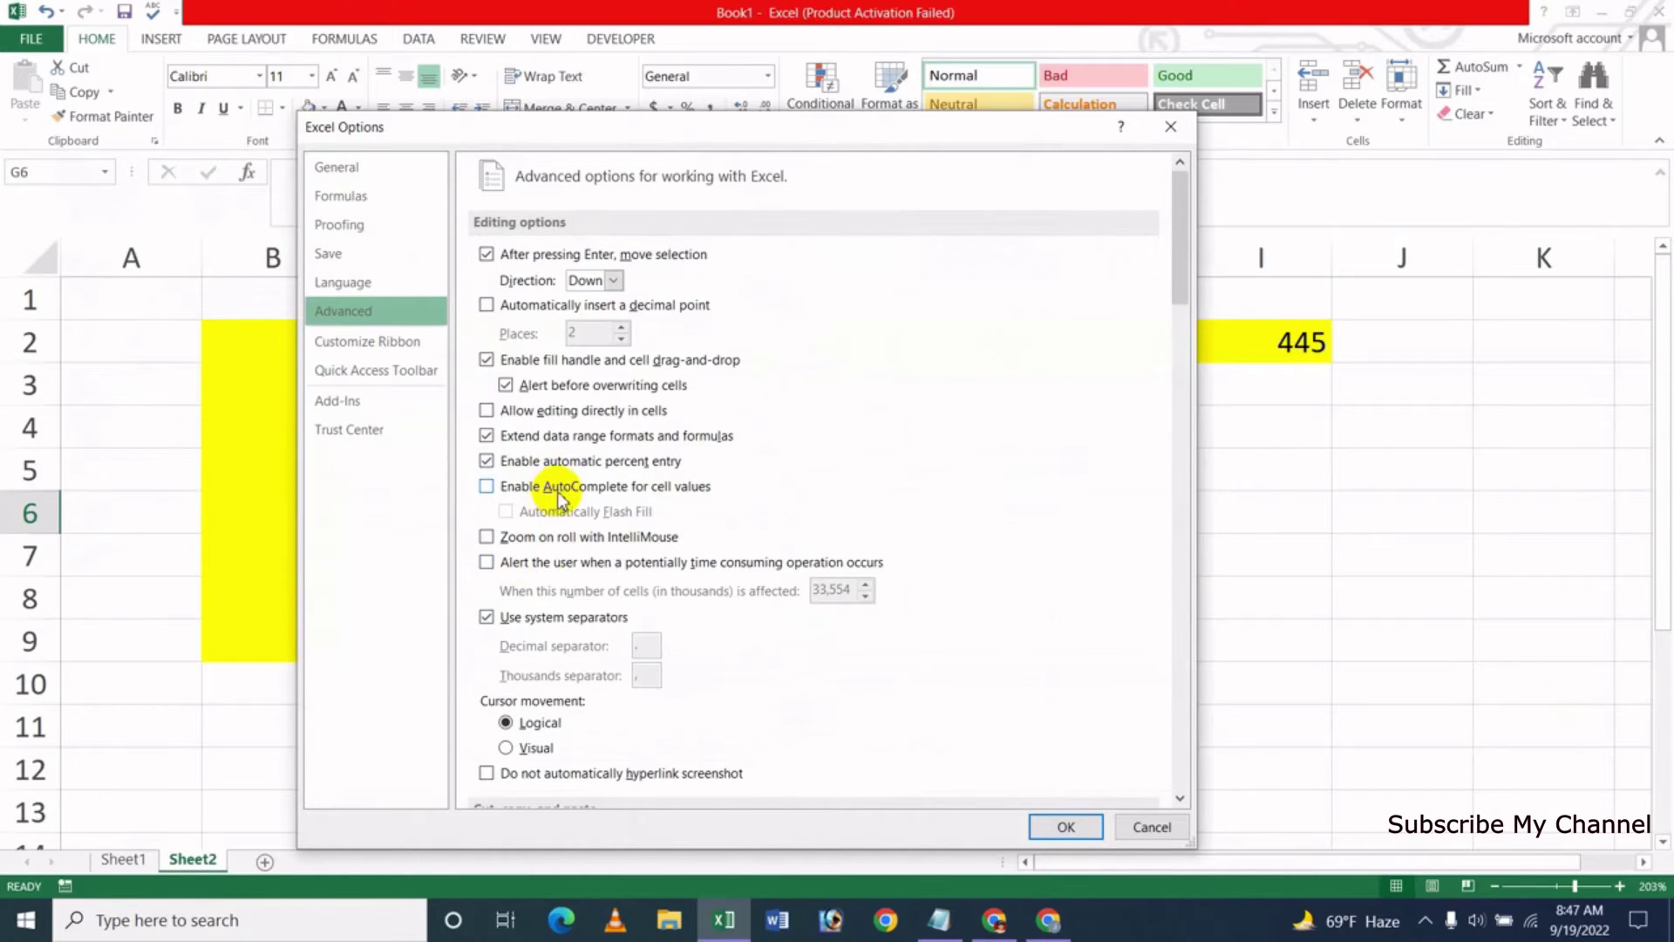
pyautogui.click(487, 486)
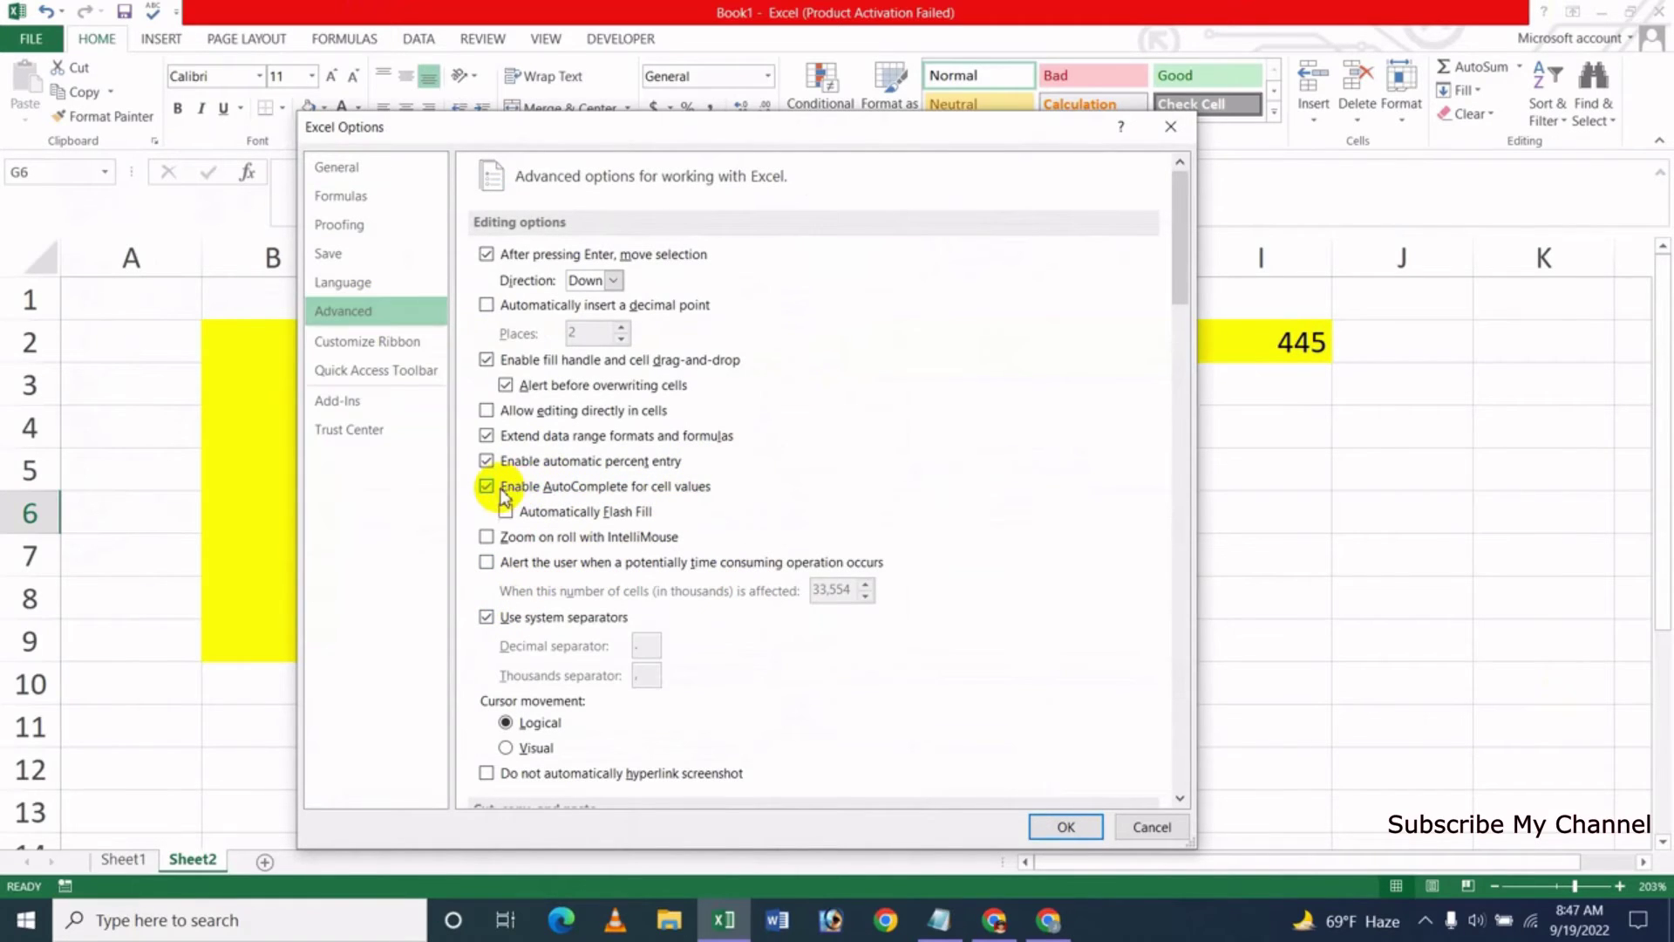
pyautogui.click(1065, 826)
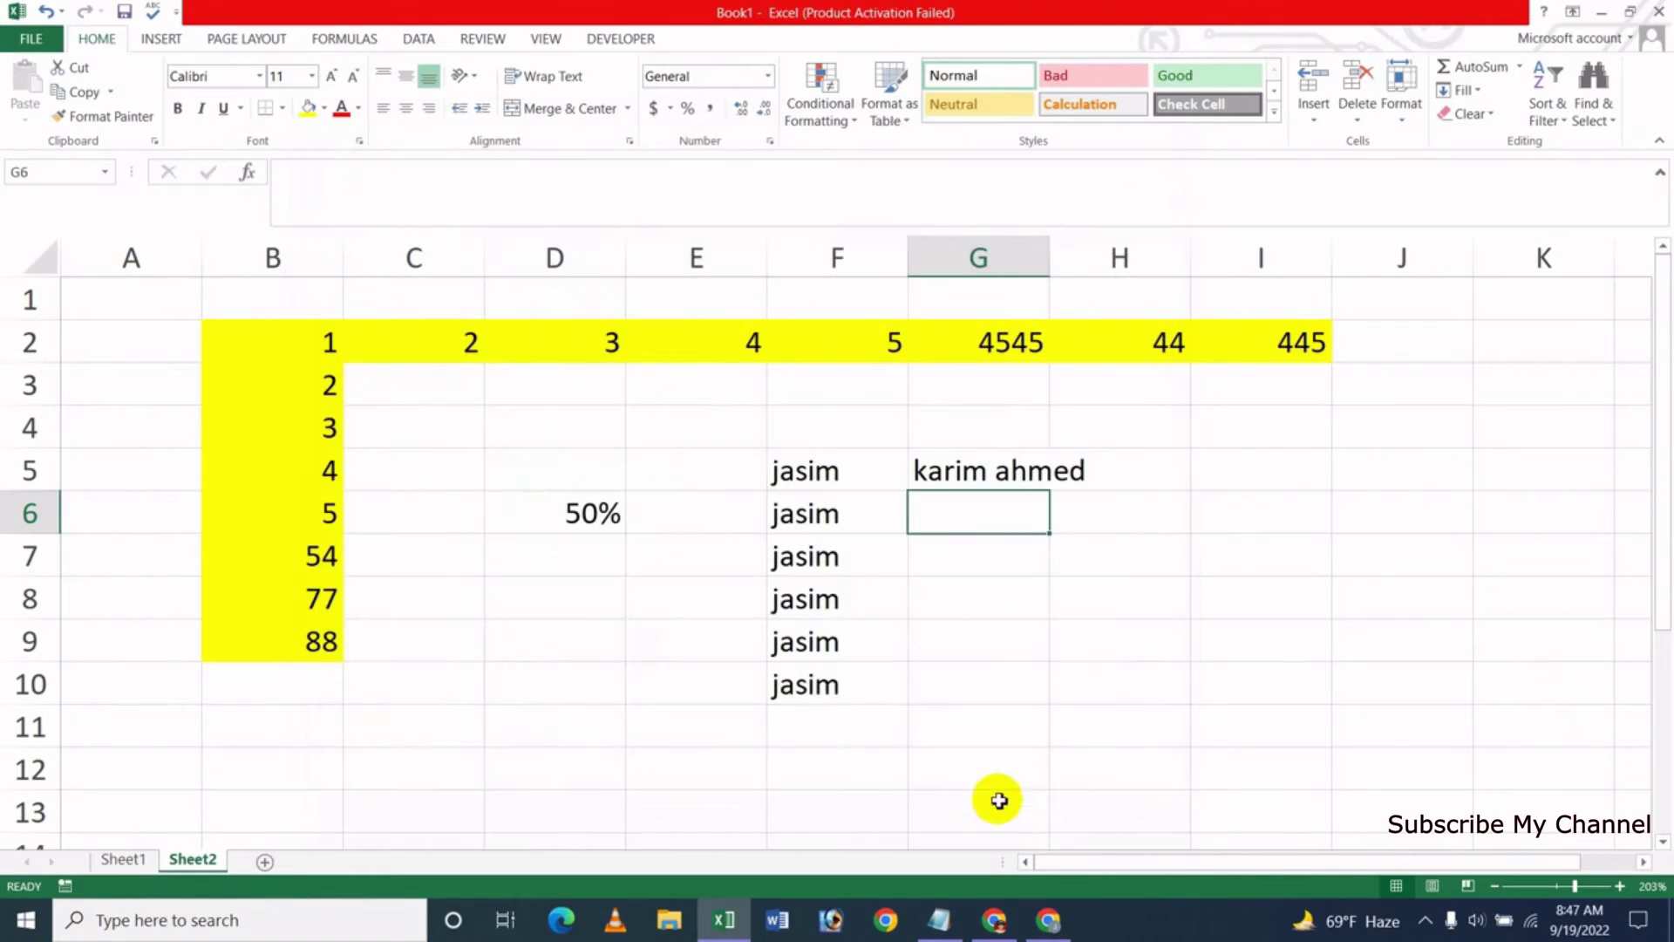
# Autocomplete the full name into G6 through G9 and widen column G to fit
pyautogui.write('karim ahmed')
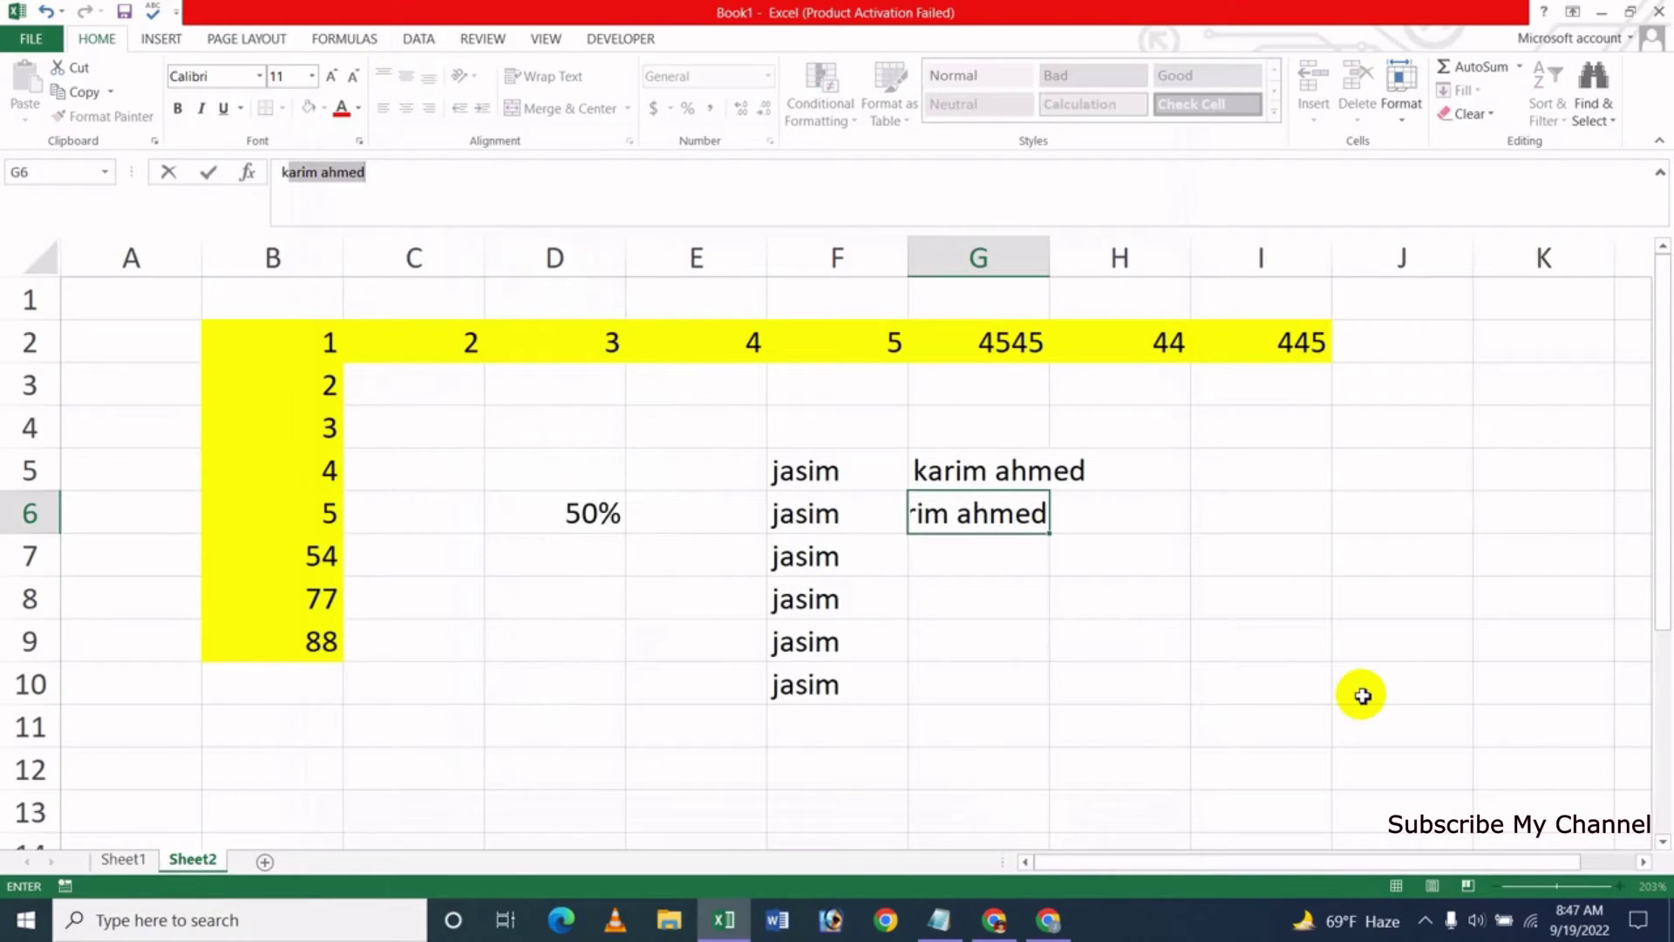
pyautogui.press('Return')
pyautogui.moveTo(1050, 252); pyautogui.dragTo(1121, 254)
pyautogui.write('karim ahmed')
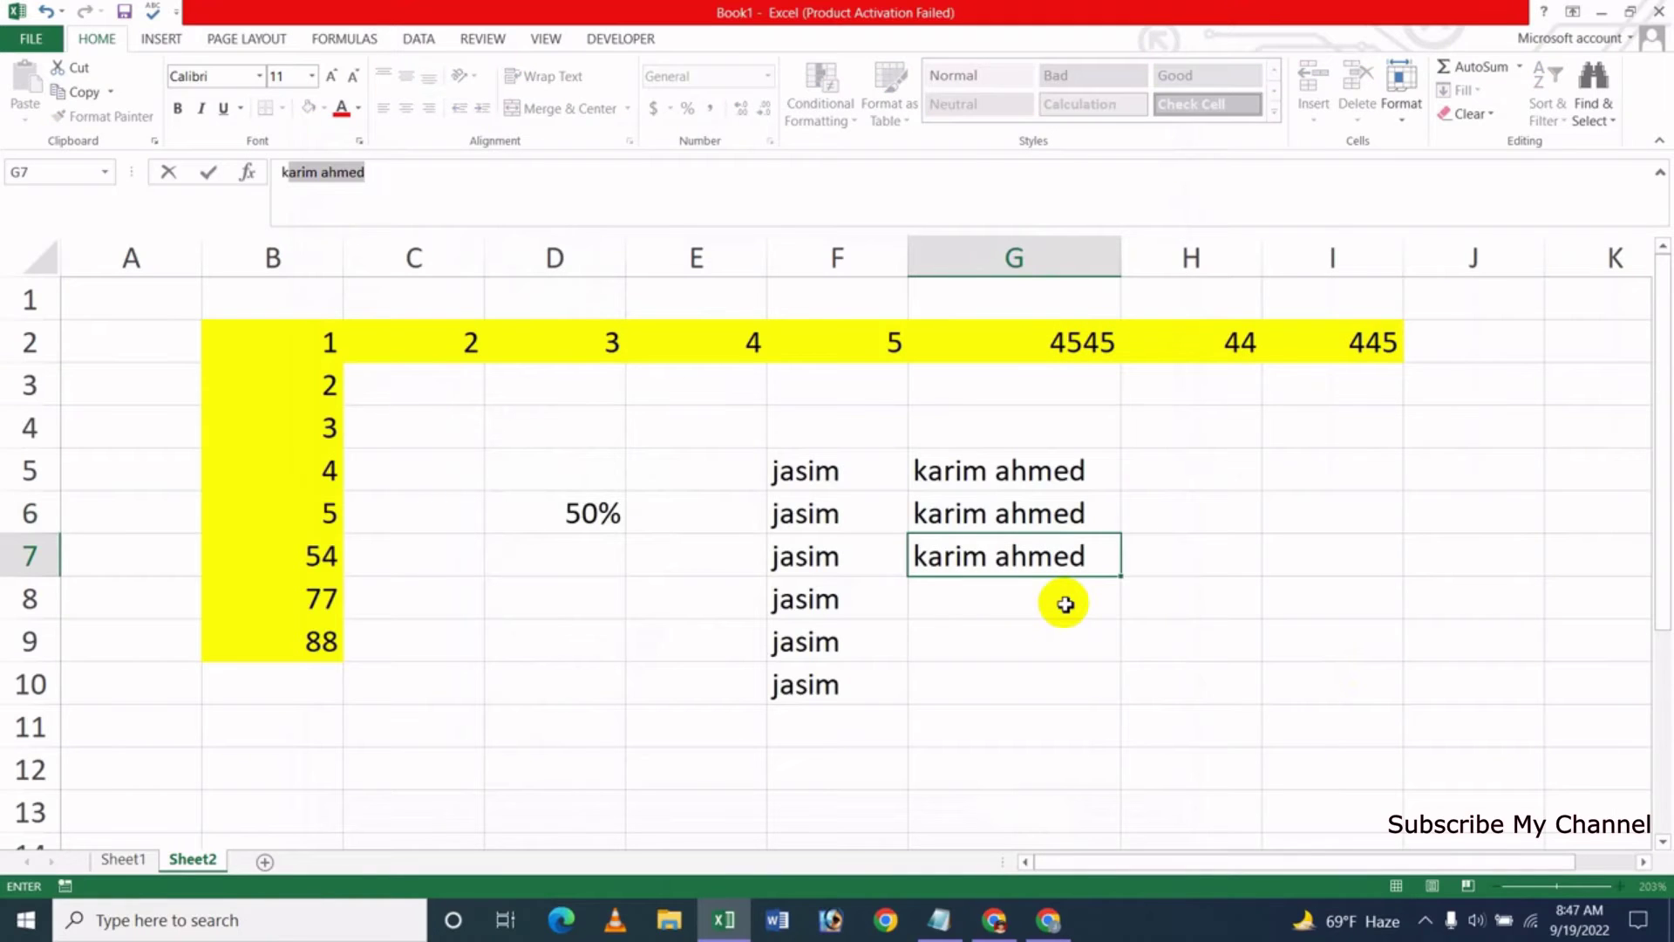
pyautogui.press('Return')
pyautogui.write('karim ahmed')
pyautogui.press('Return')
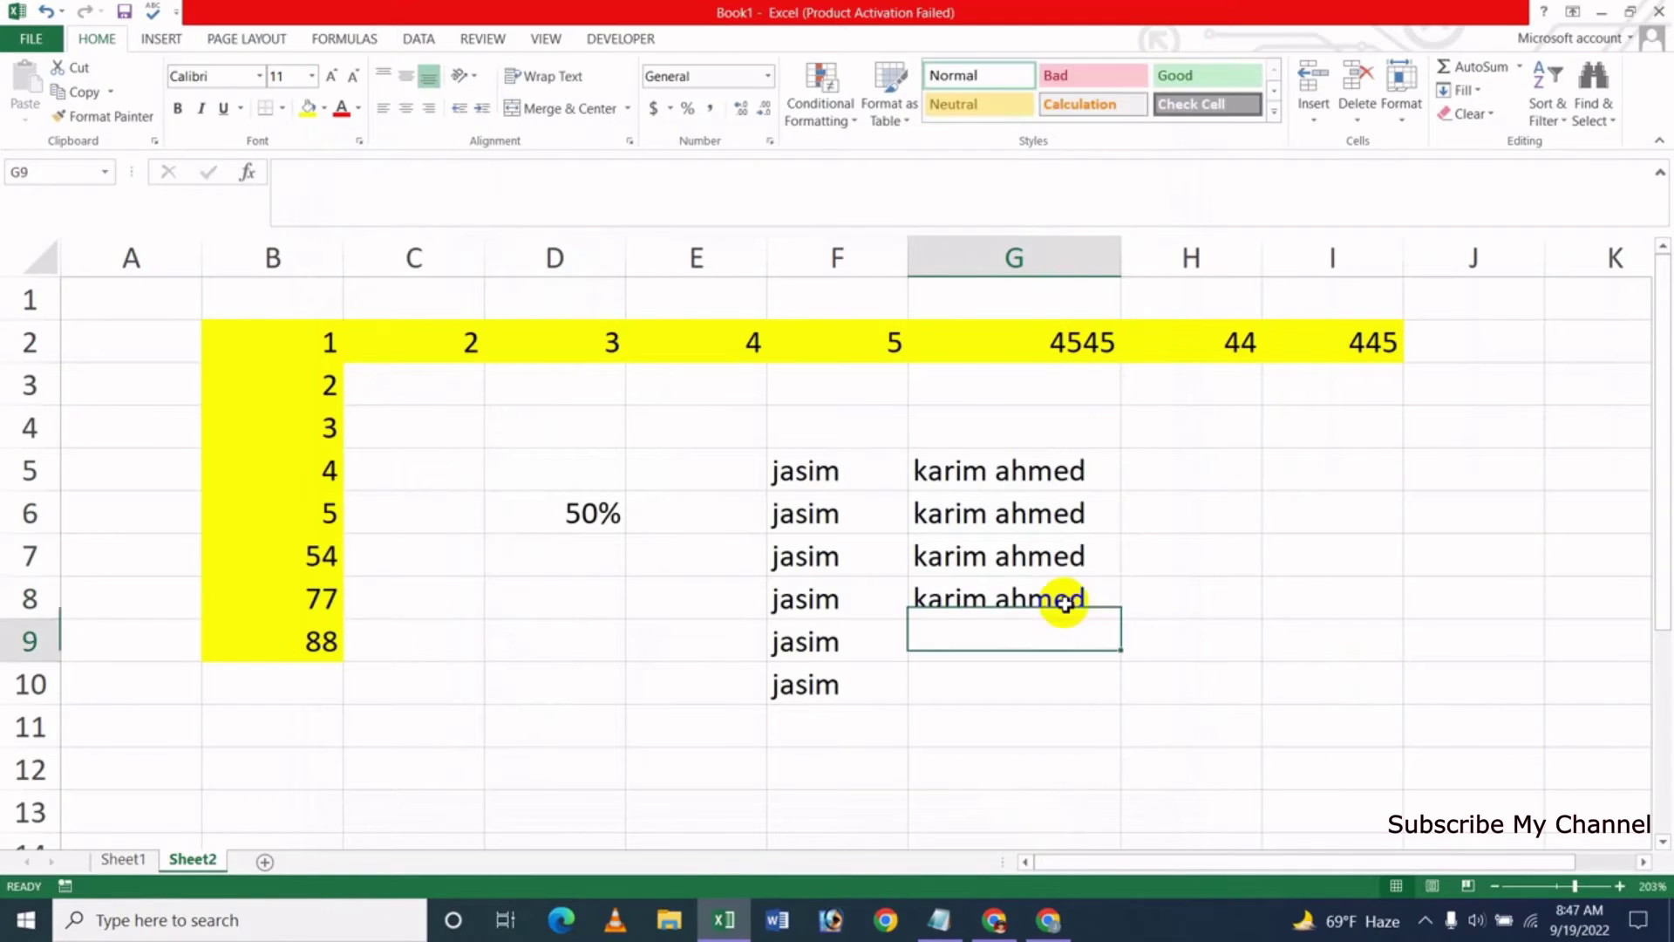
pyautogui.write('k')
pyautogui.press('Return')
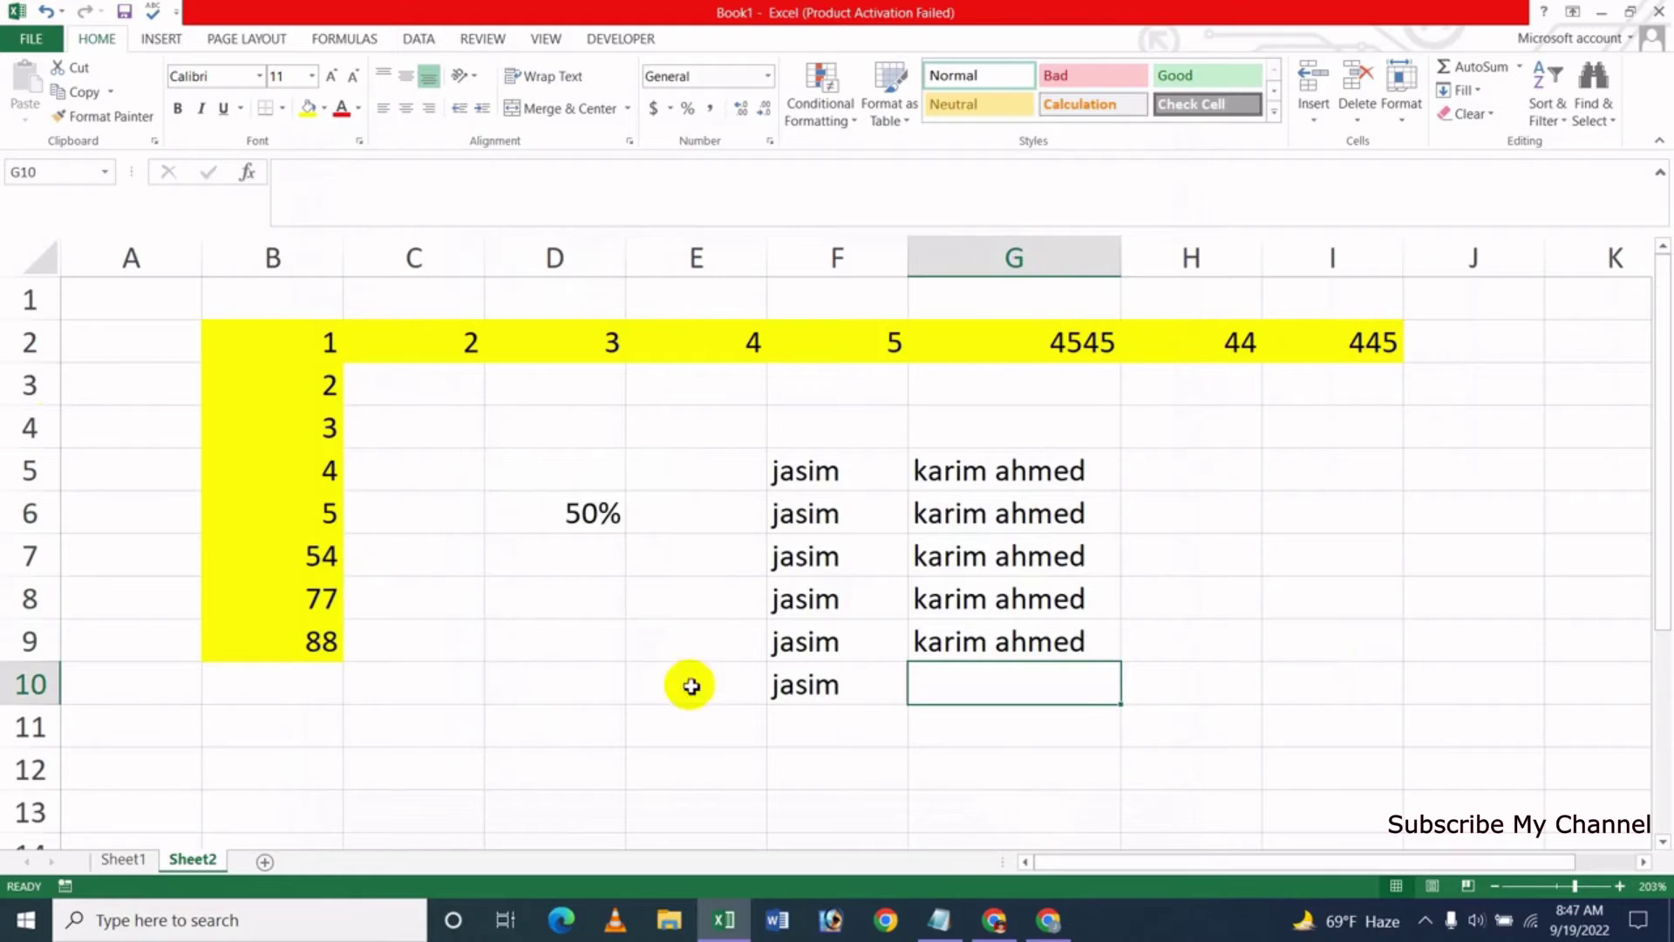
# Add a new Sheet3, zoom it to about 208%, and select B4
pyautogui.click(265, 863)
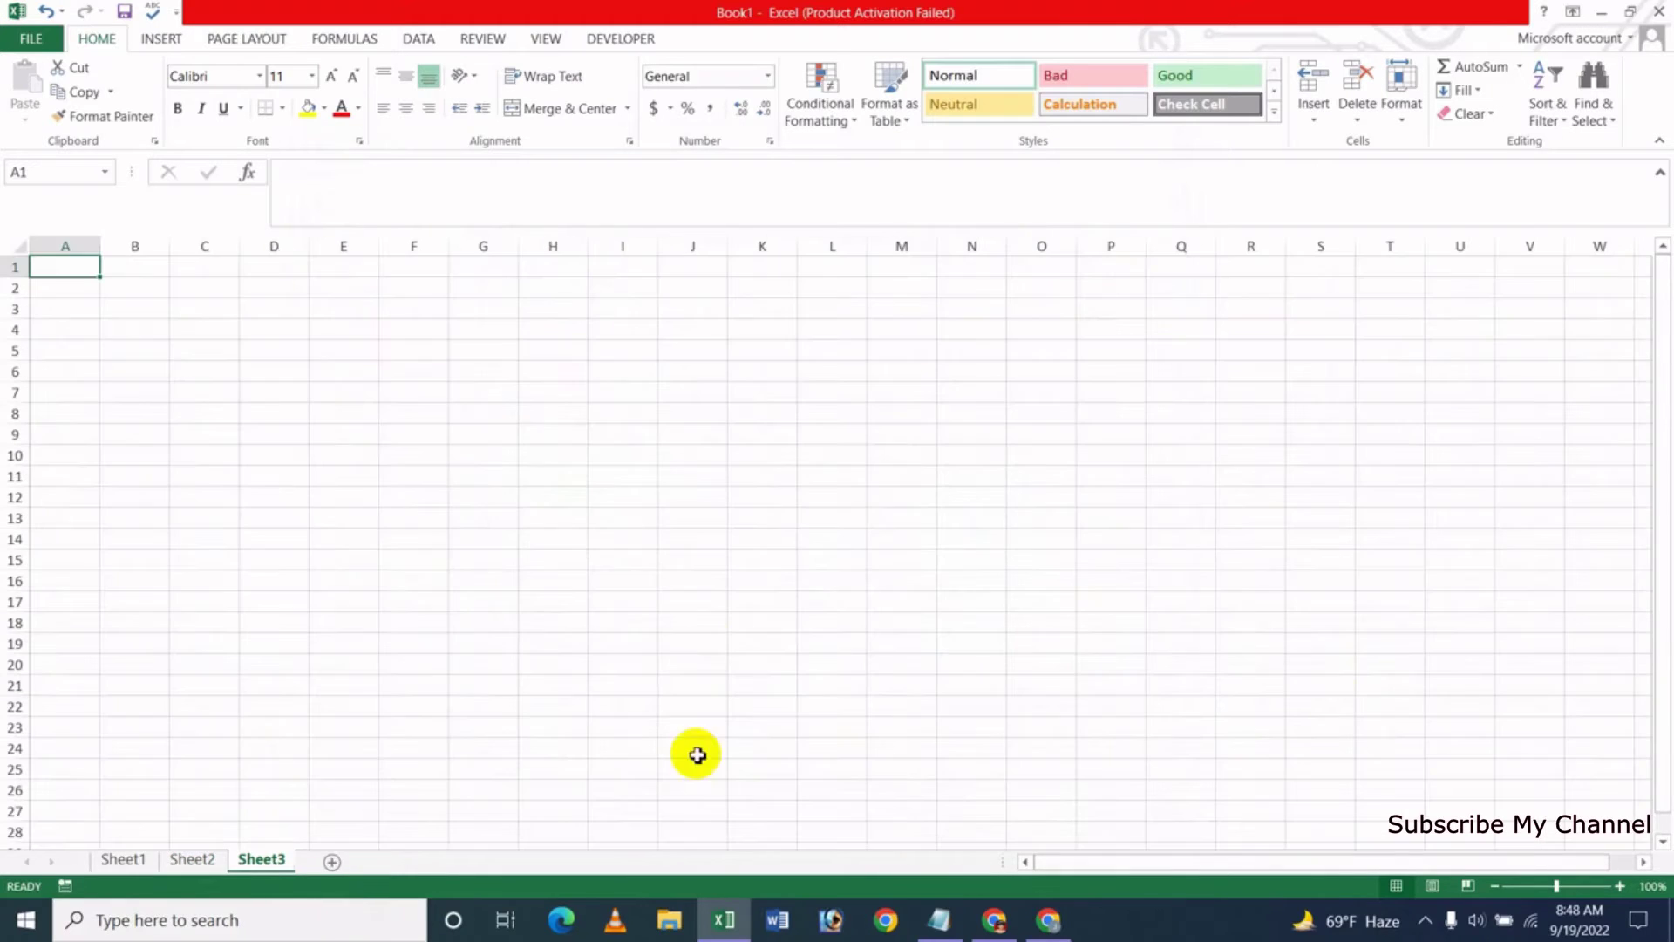
pyautogui.moveTo(1557, 885); pyautogui.dragTo(1576, 886)
pyautogui.click(288, 416)
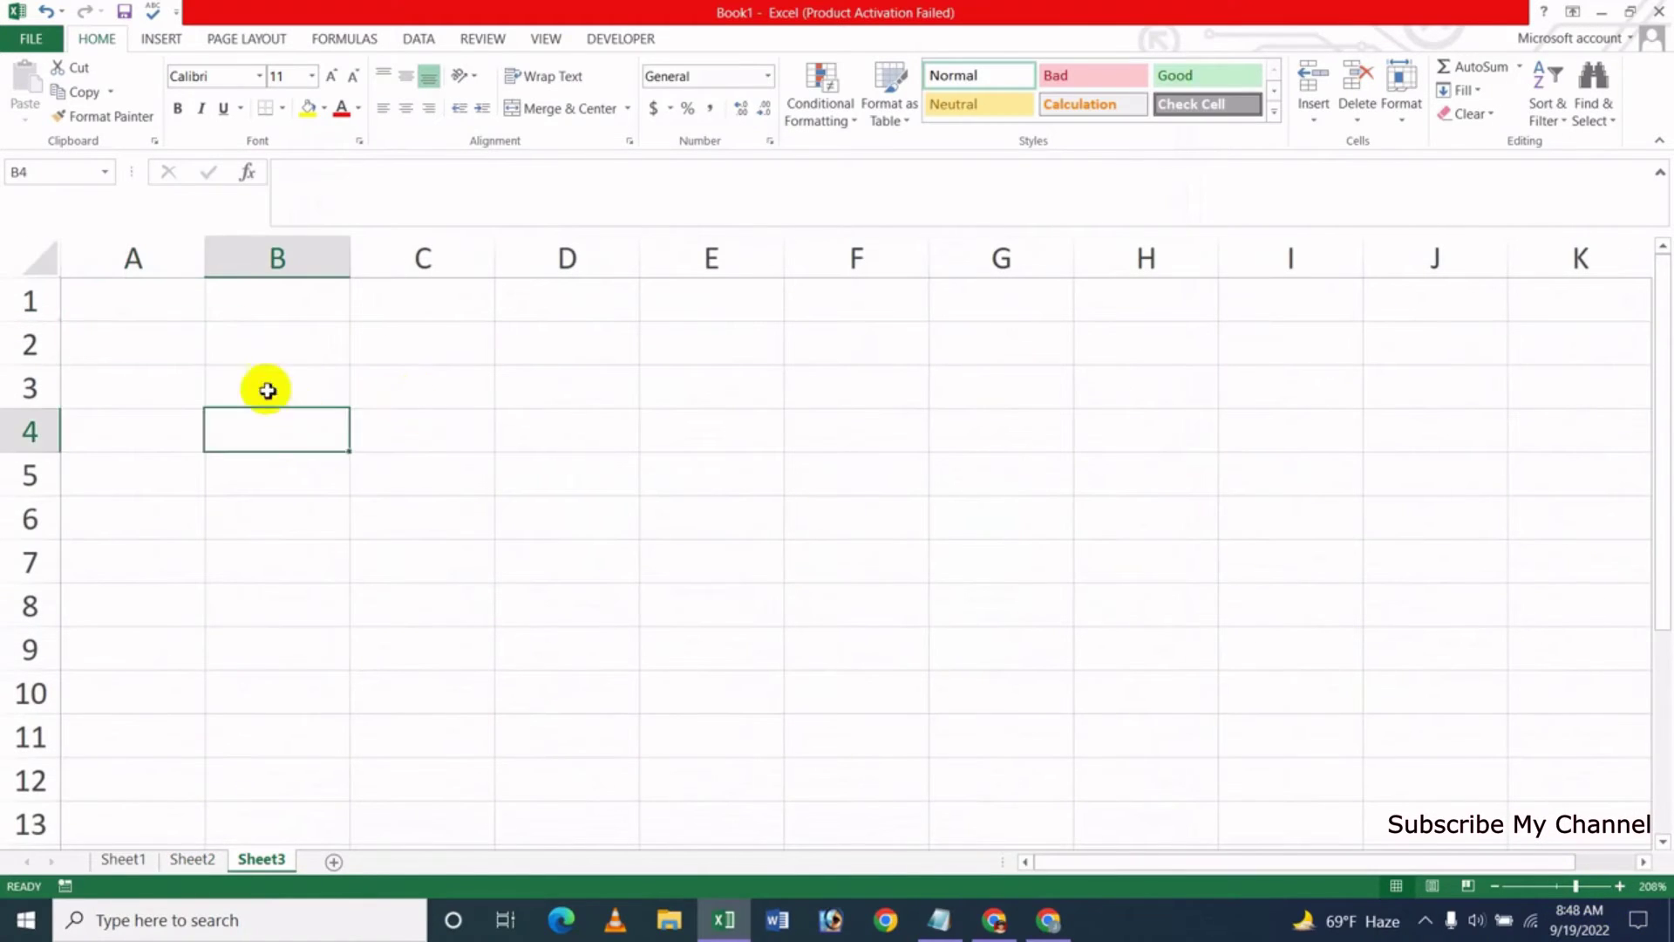
pyautogui.click(31, 38)
# Uncheck the time-consuming operation alert on the Advanced page, then cancel without saving
pyautogui.click(58, 473)
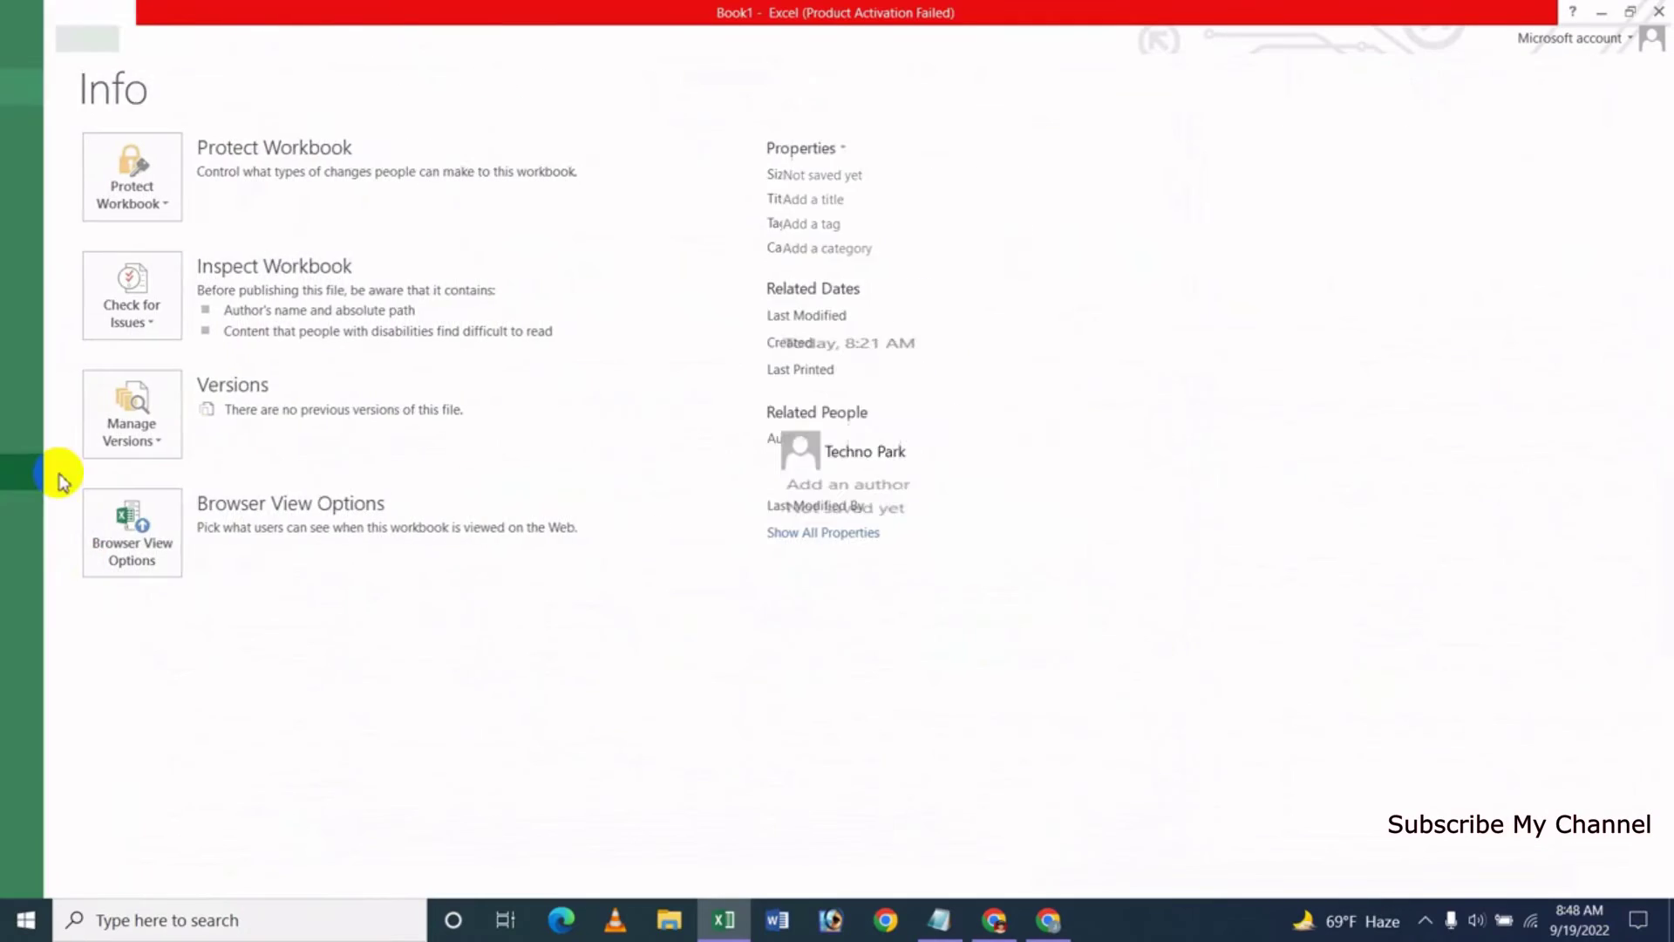
pyautogui.click(370, 324)
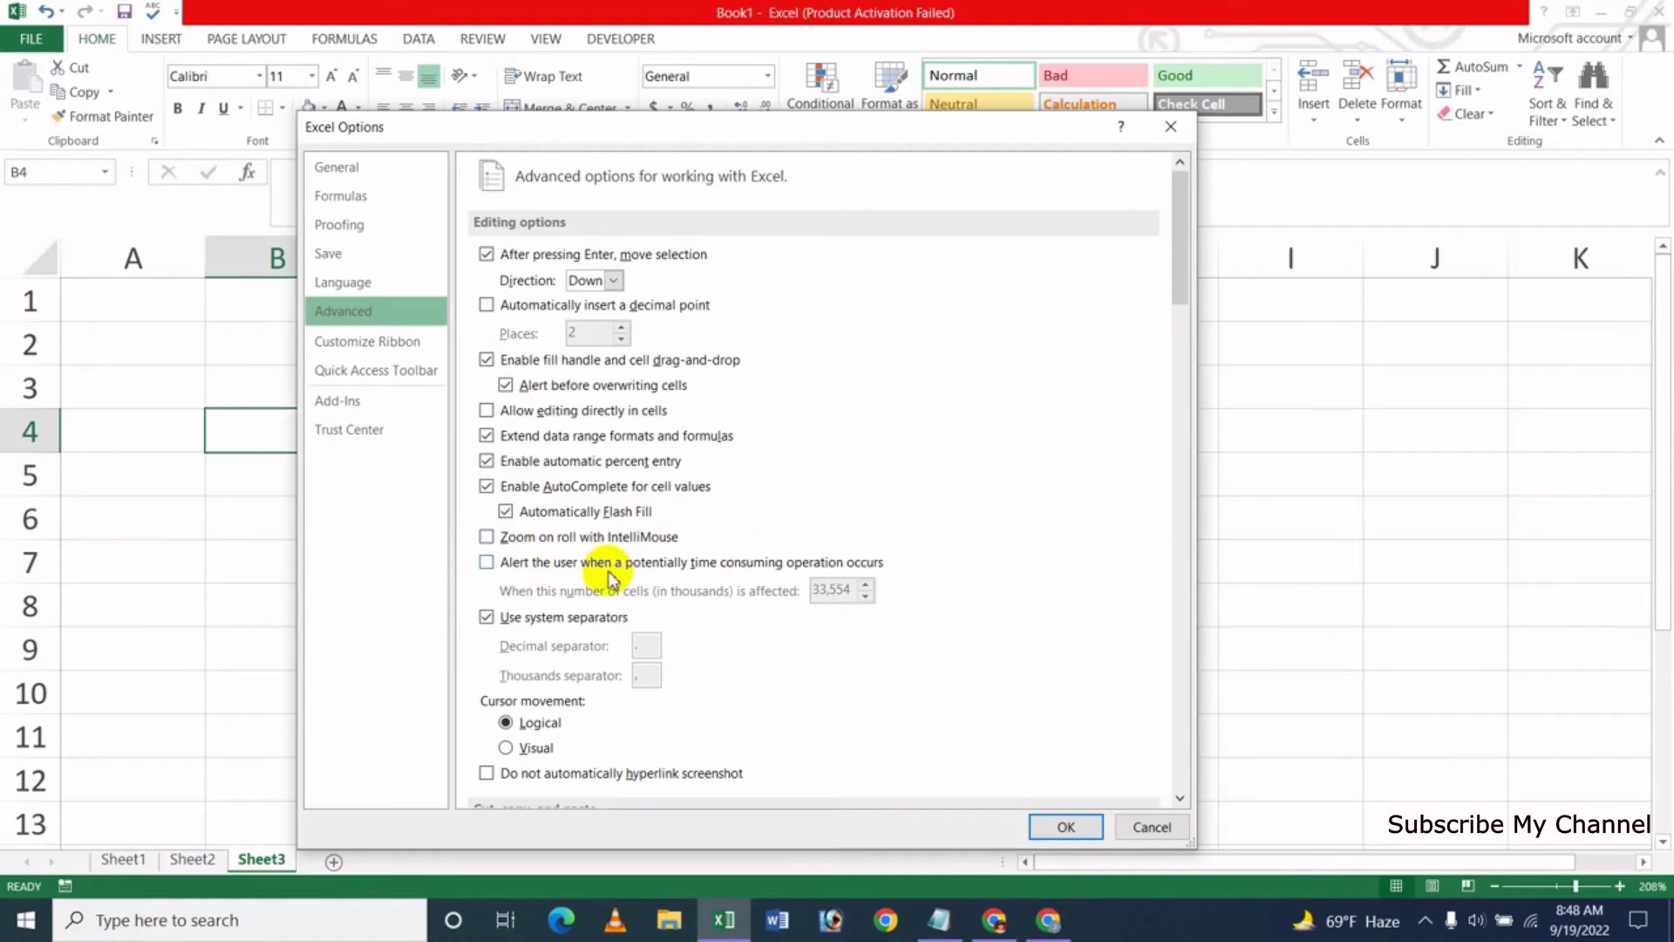
pyautogui.click(486, 562)
pyautogui.click(1153, 824)
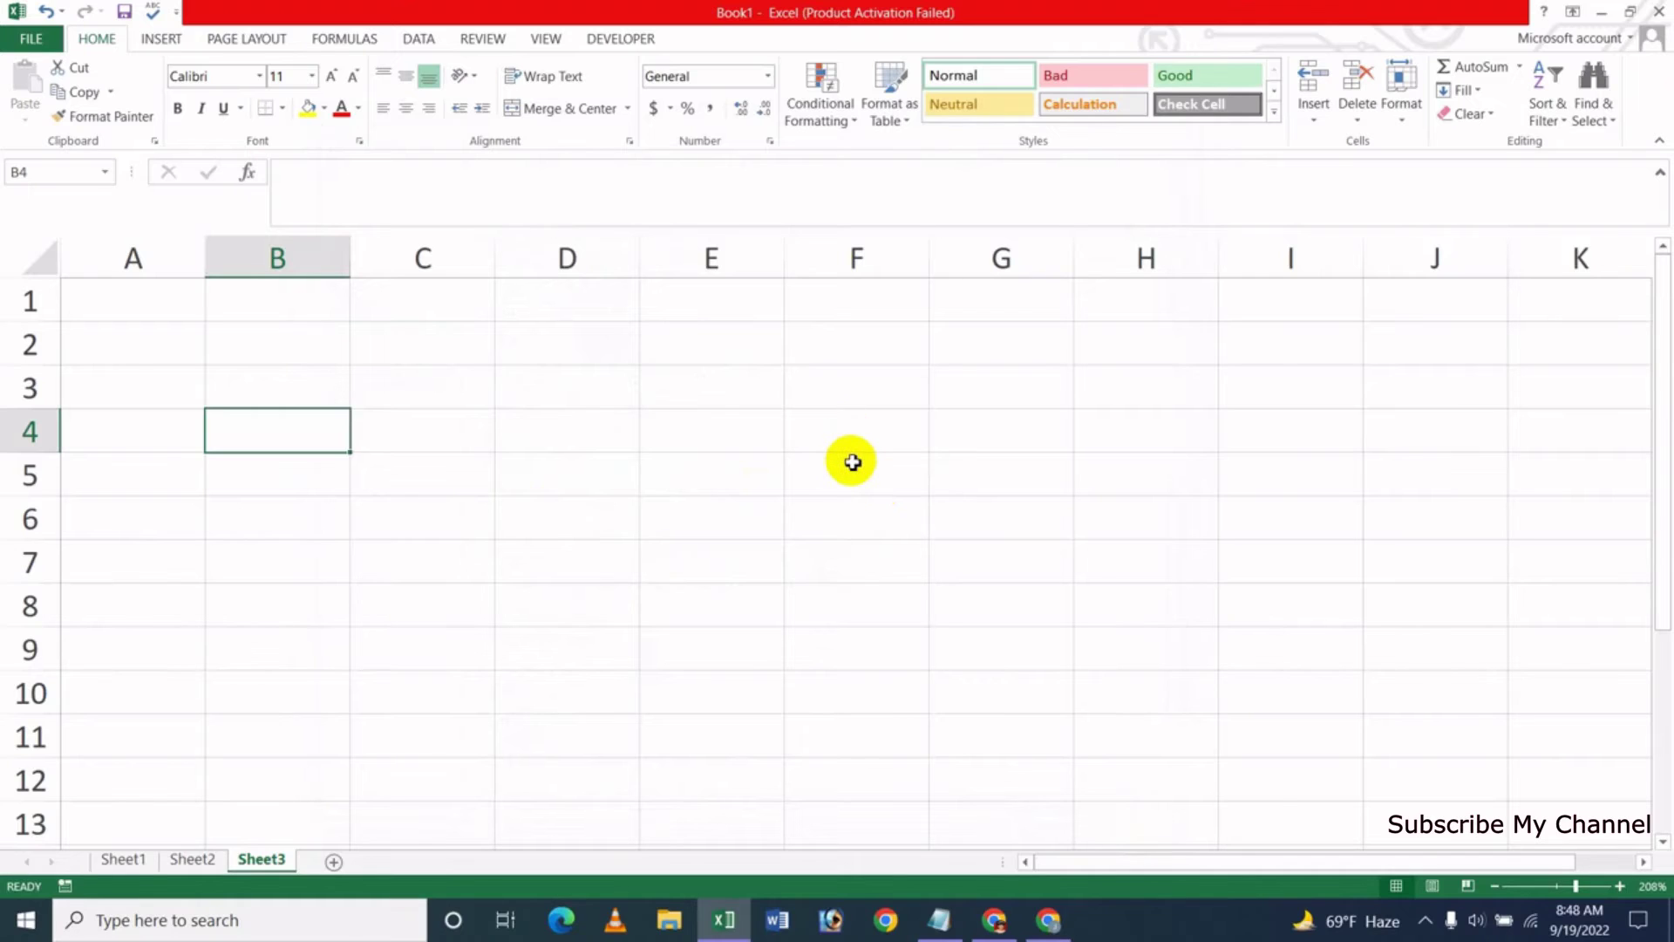
pyautogui.scroll(-4, 852, 462)
pyautogui.scroll(-3, 852, 462)
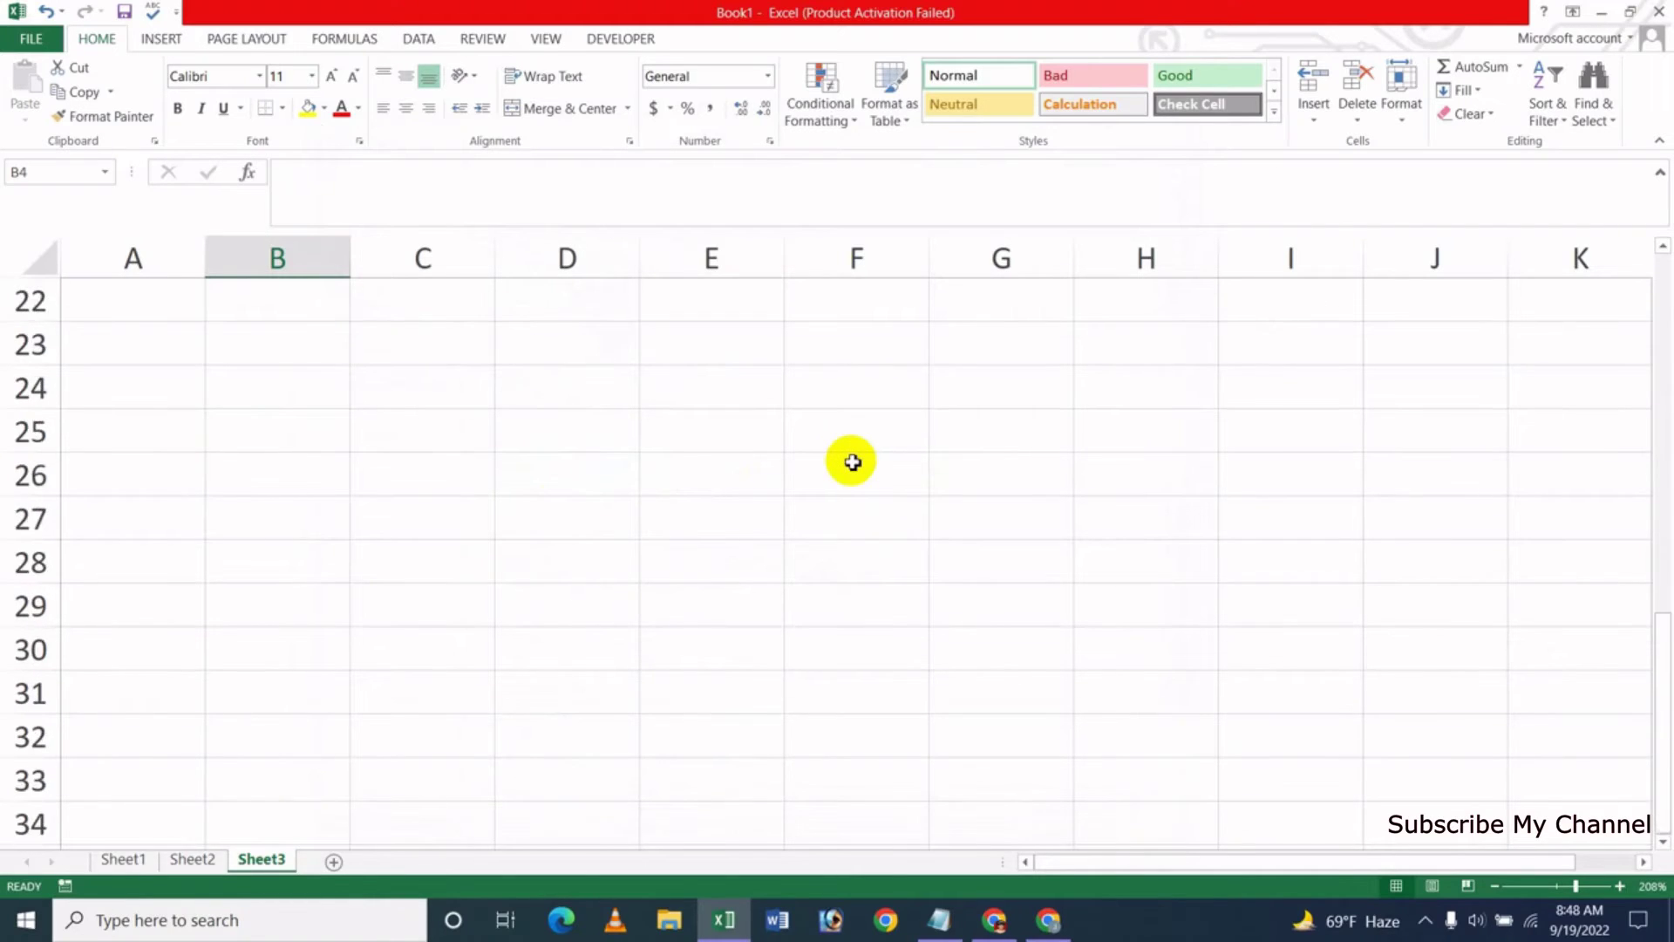
pyautogui.scroll(-2, 851, 462)
pyautogui.scroll(-3, 852, 462)
pyautogui.scroll(-1, 852, 462)
pyautogui.scroll(-4, 852, 463)
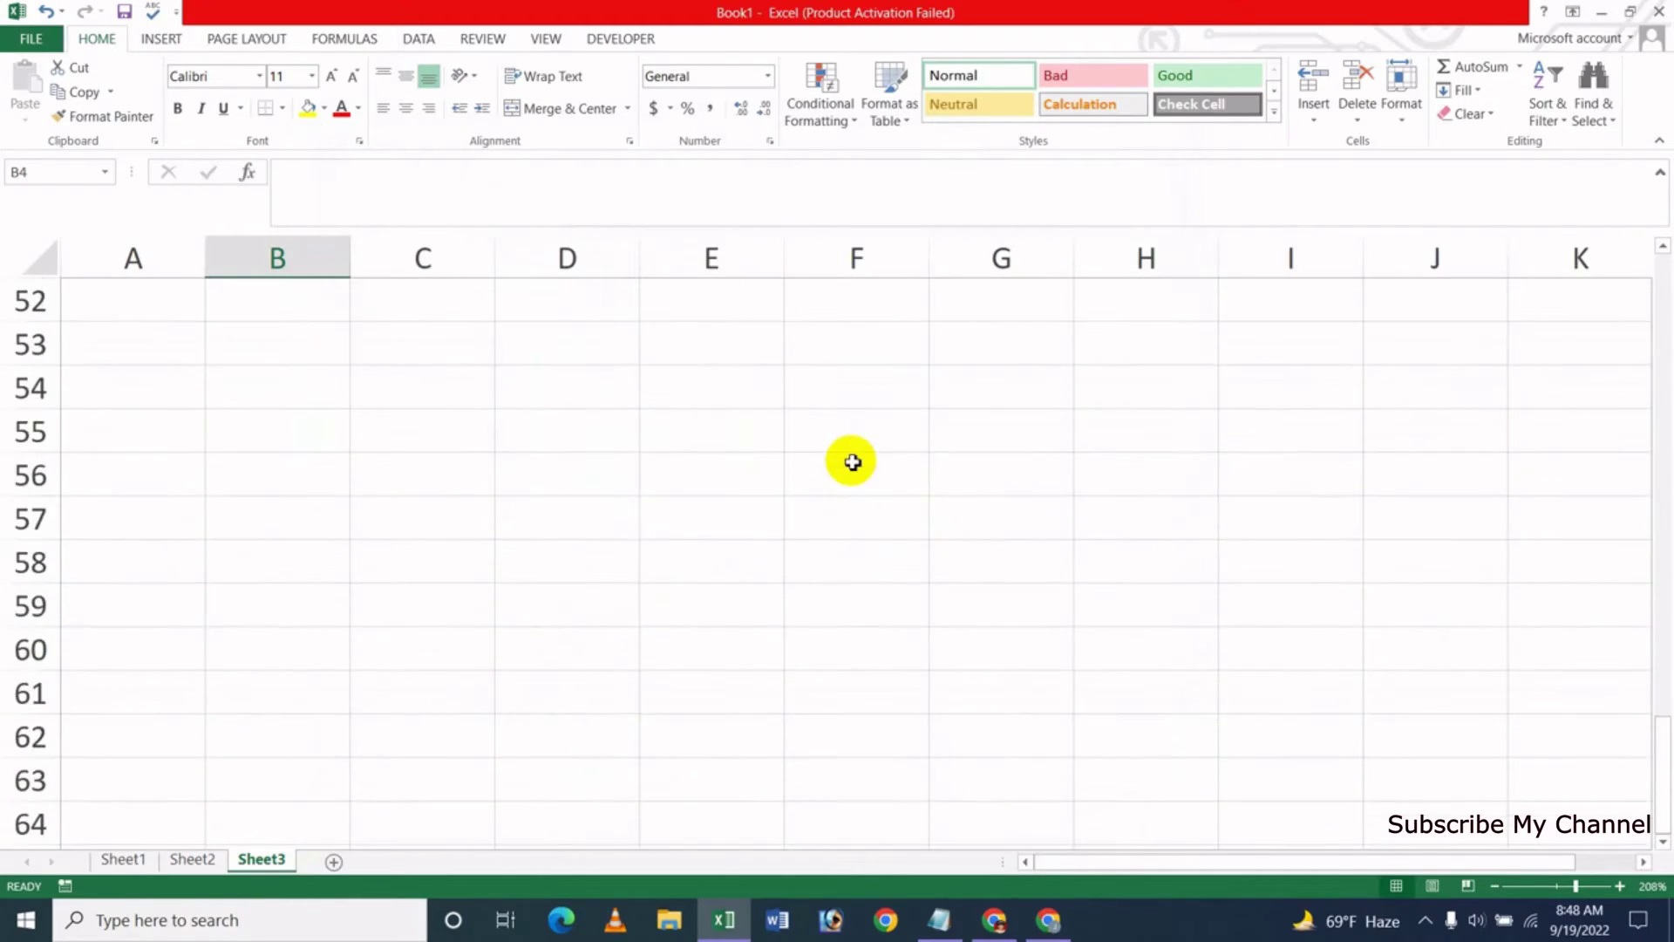
pyautogui.scroll(-5, 846, 467)
pyautogui.scroll(-4, 1053, 438)
pyautogui.scroll(-4, 1053, 438)
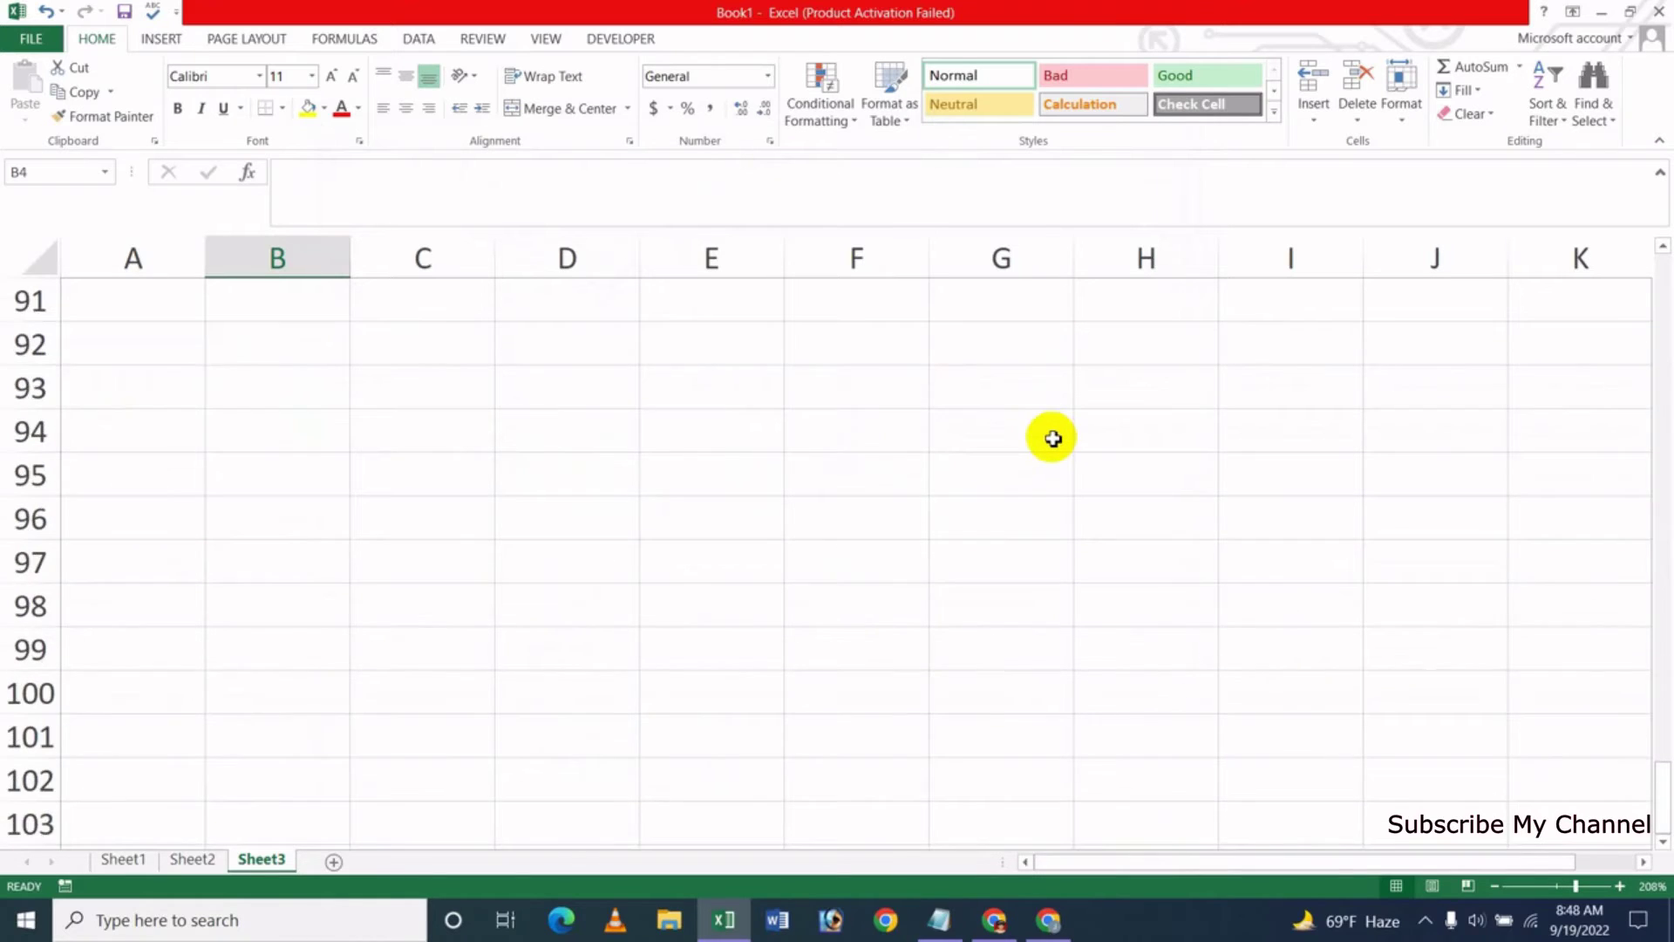
pyautogui.scroll(6, 1053, 437)
pyautogui.scroll(13, 1053, 438)
pyautogui.scroll(7, 1053, 437)
pyautogui.scroll(4, 1053, 438)
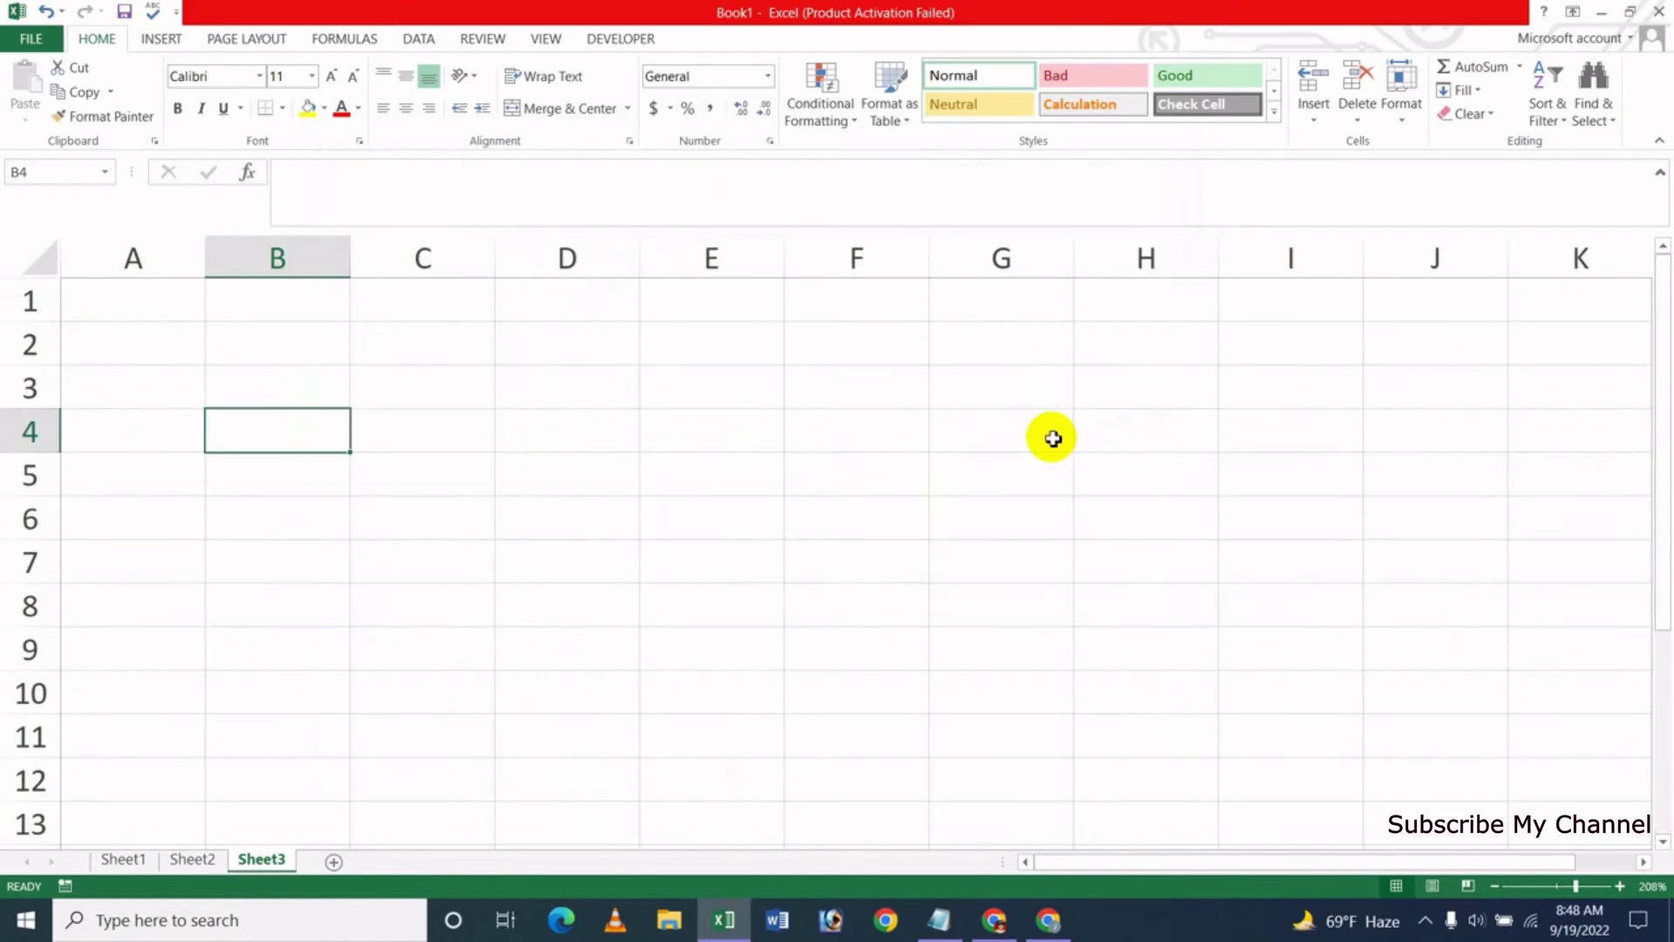
pyautogui.scroll(-1, 1053, 438)
pyautogui.scroll(-10, 1053, 437)
pyautogui.scroll(11, 1053, 438)
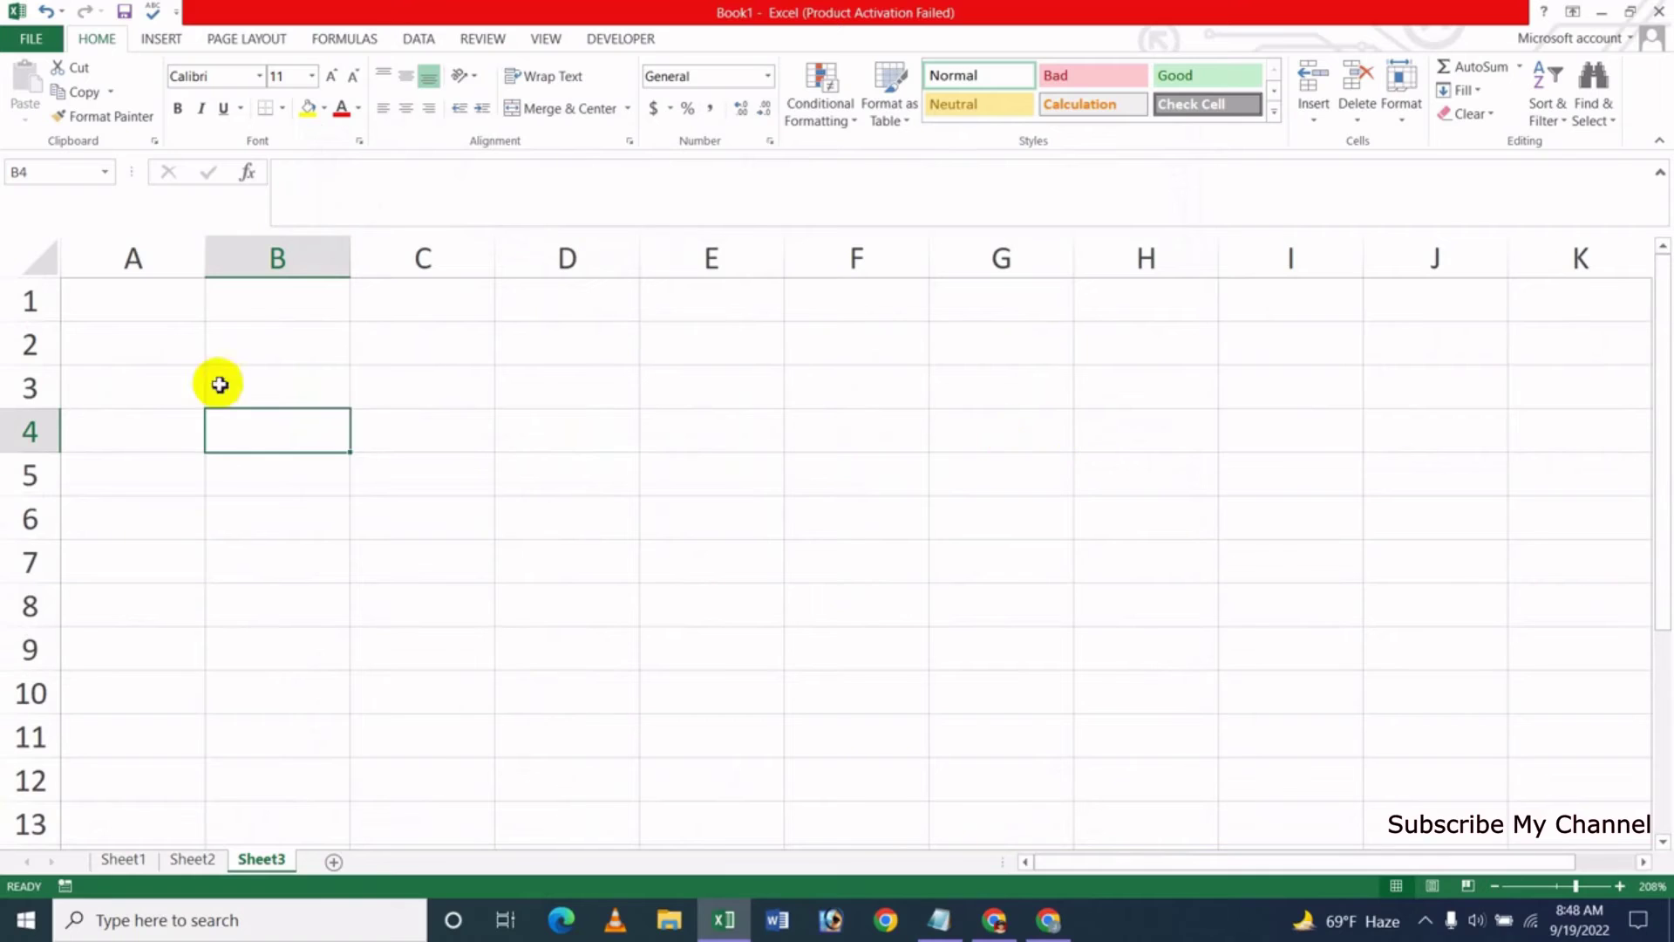
pyautogui.scroll(-4, 852, 471)
pyautogui.scroll(4, 851, 471)
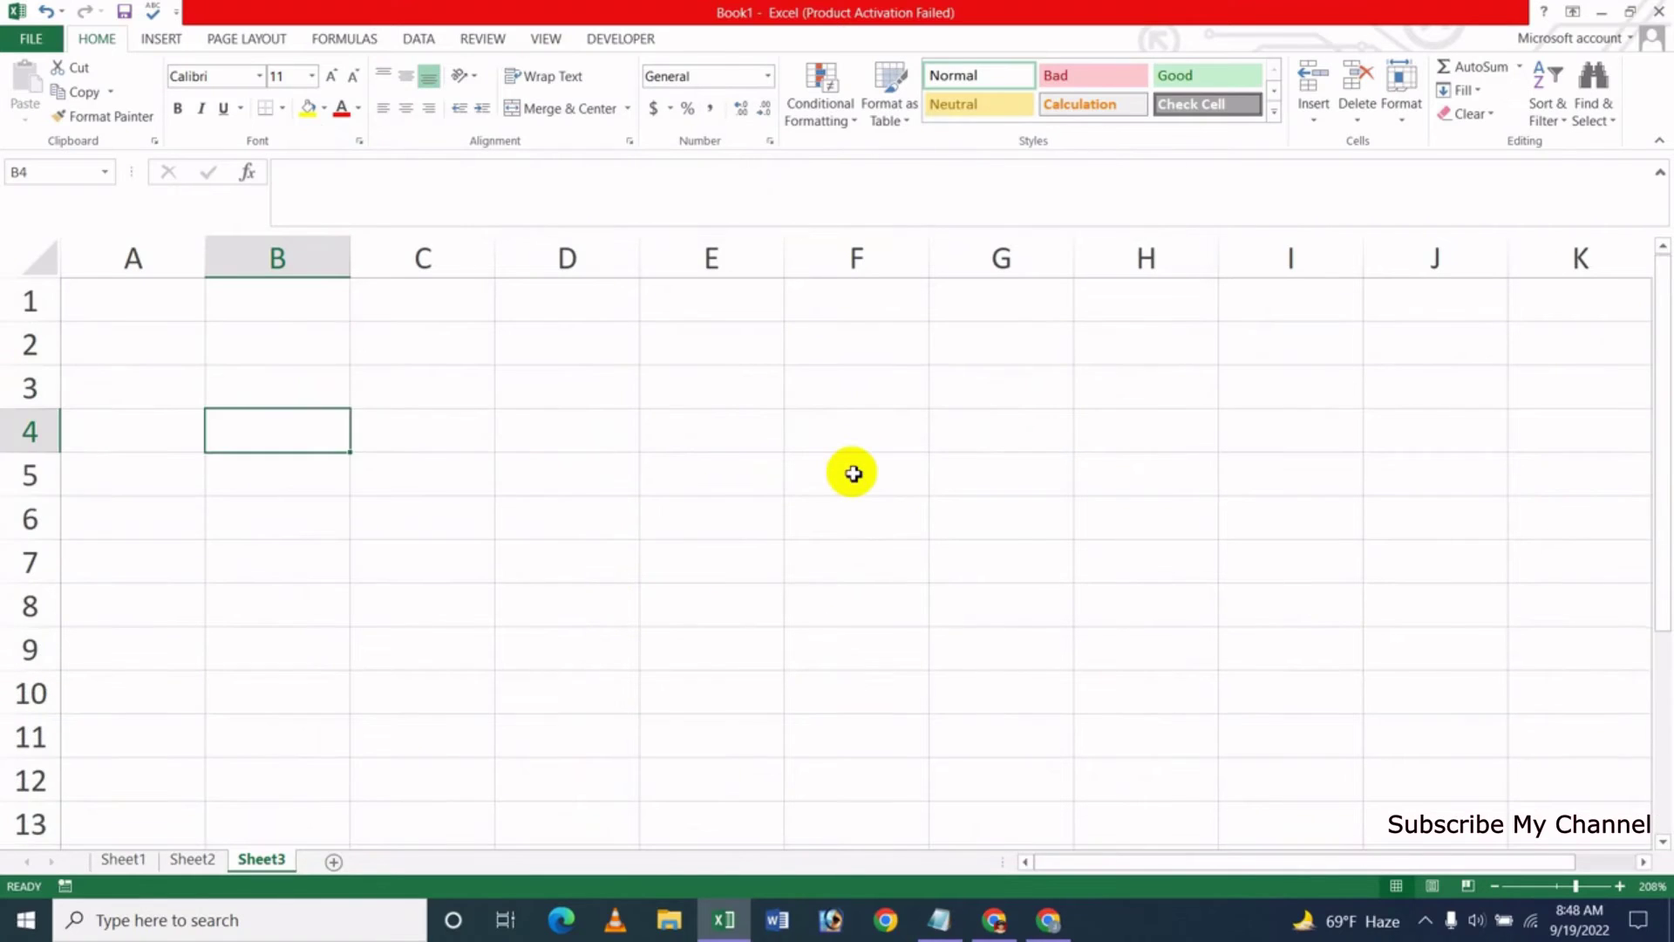
# Enable 'Zoom on roll with IntelliMouse' in the Advanced options
pyautogui.click(35, 49)
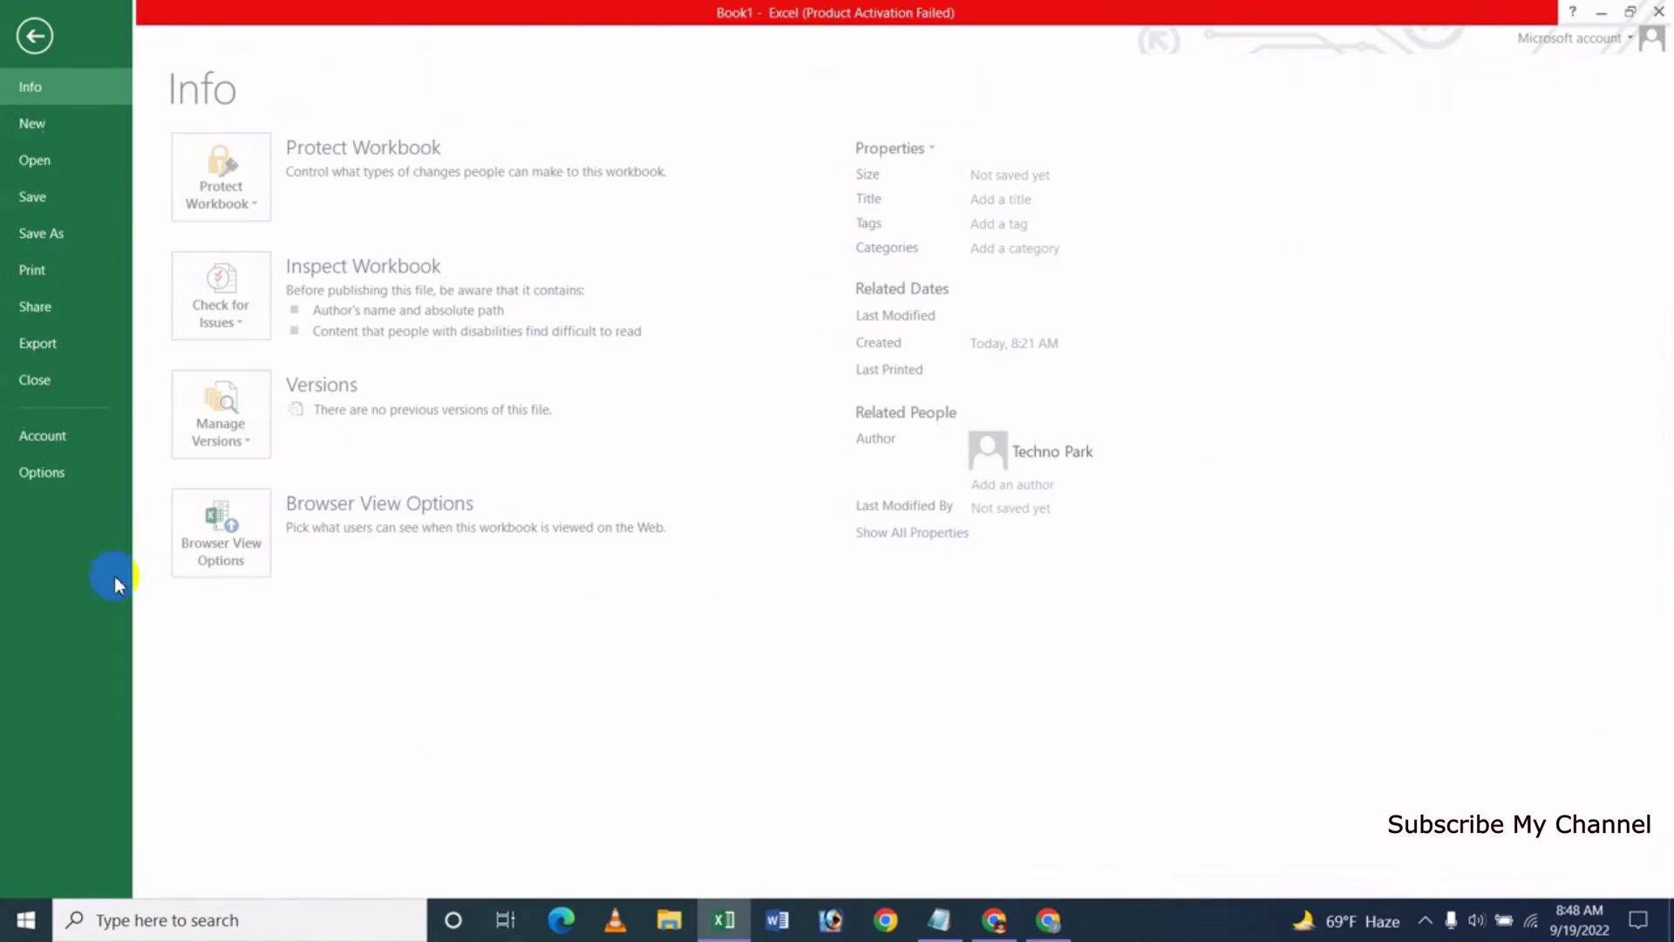
pyautogui.click(56, 474)
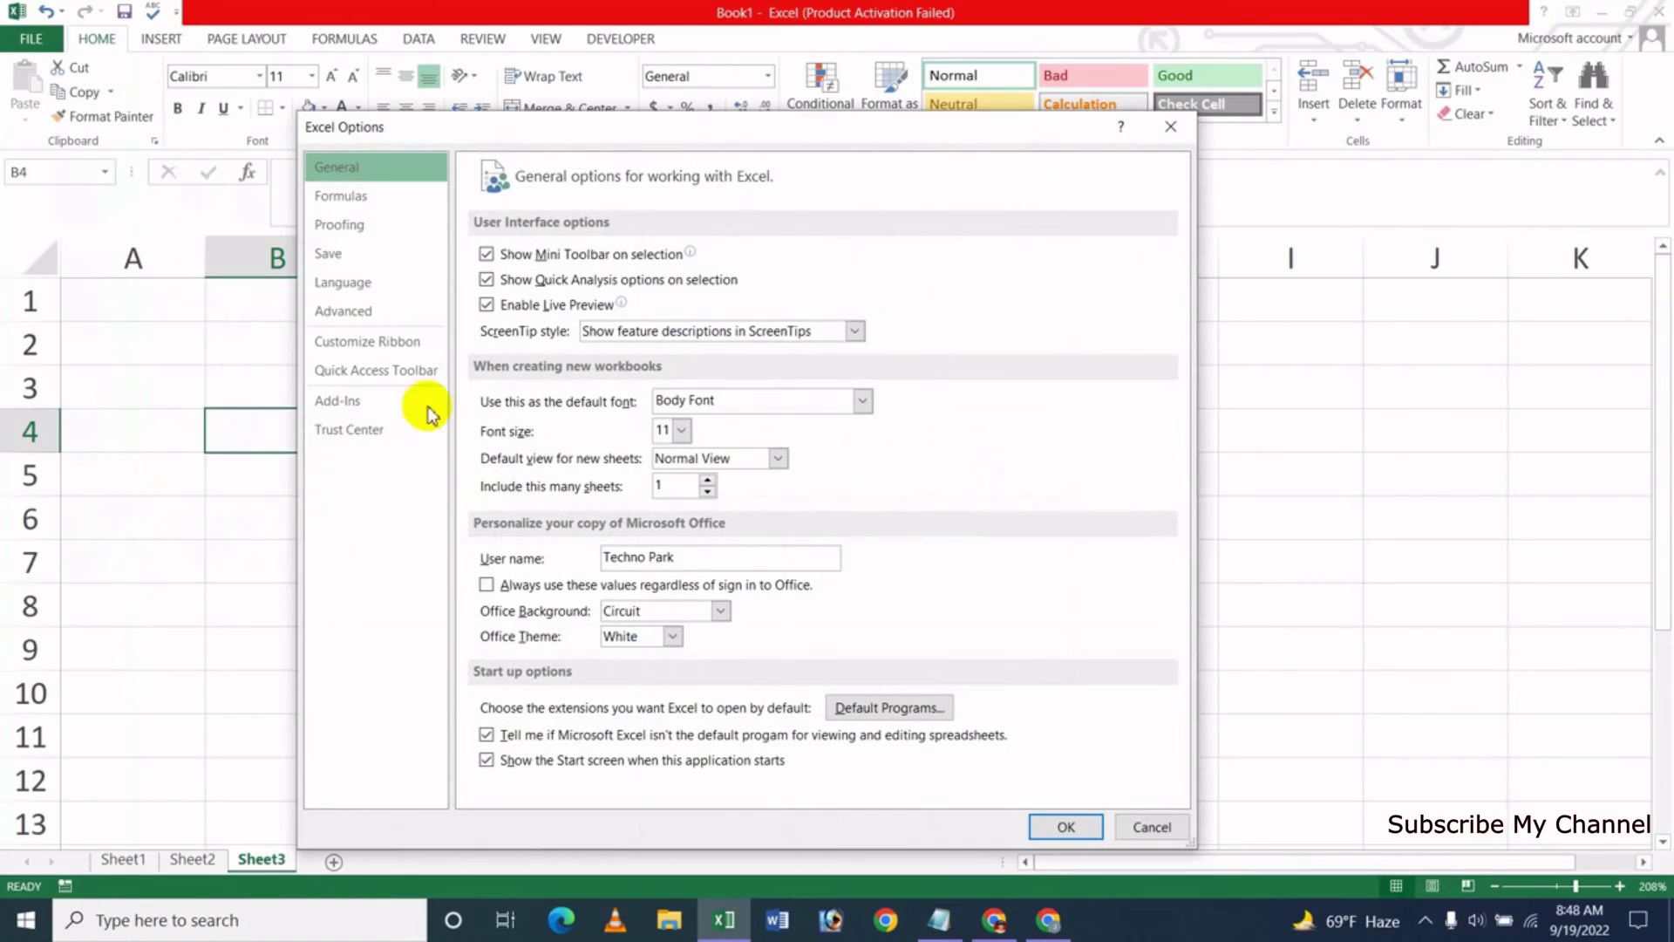
pyautogui.click(360, 323)
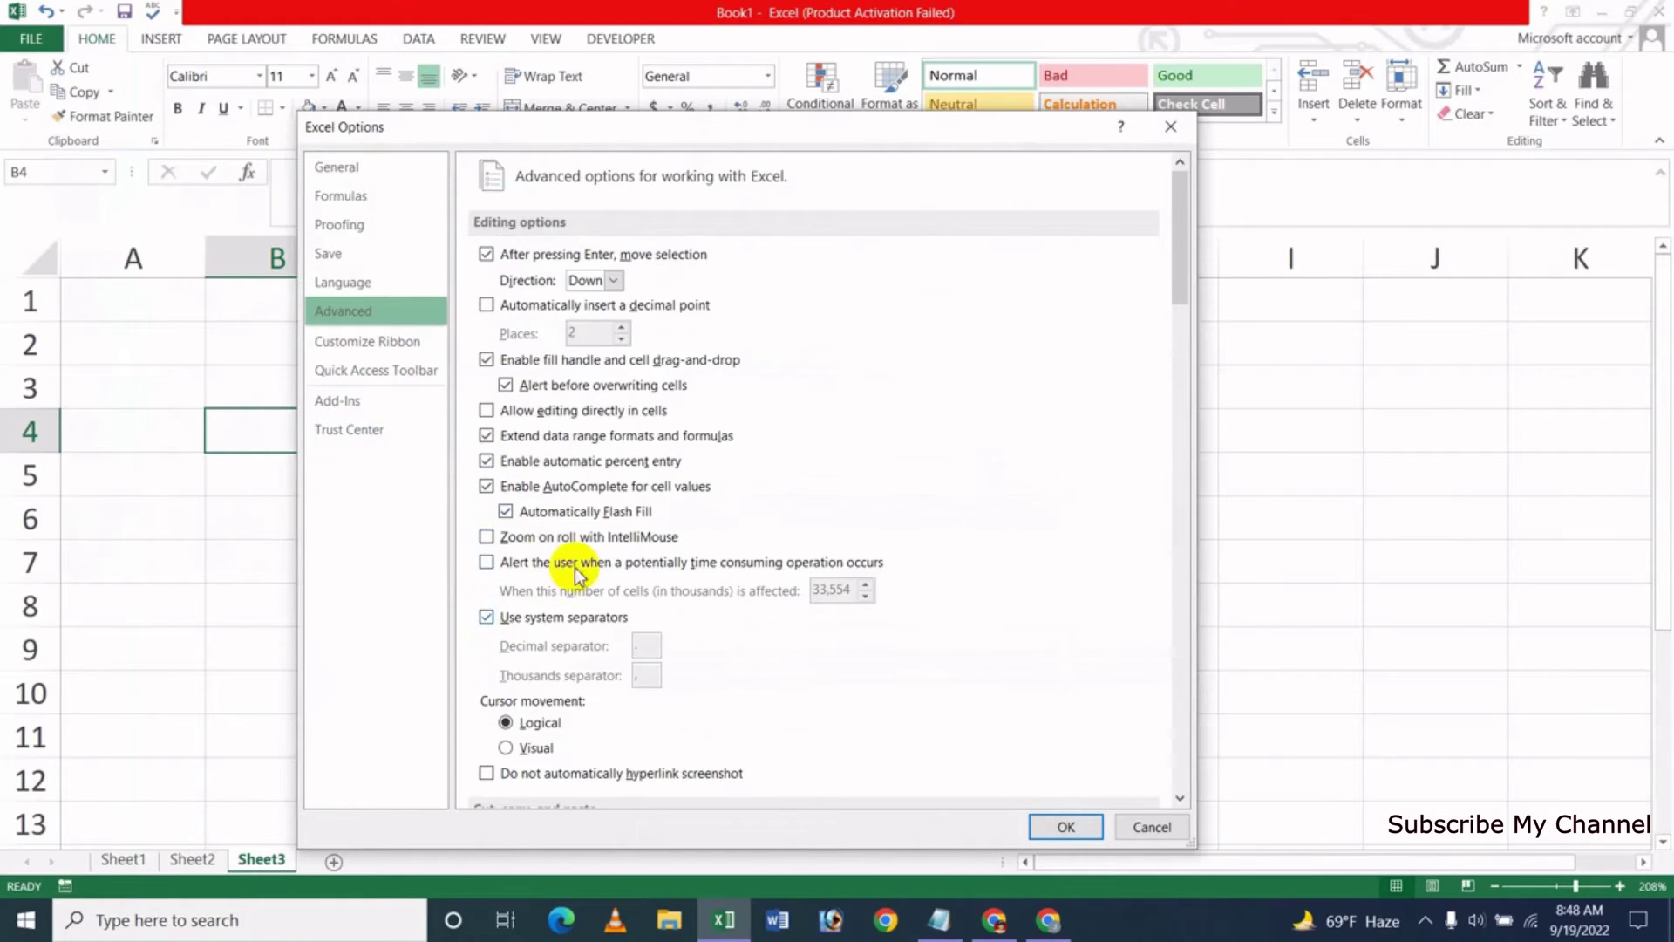
pyautogui.click(486, 537)
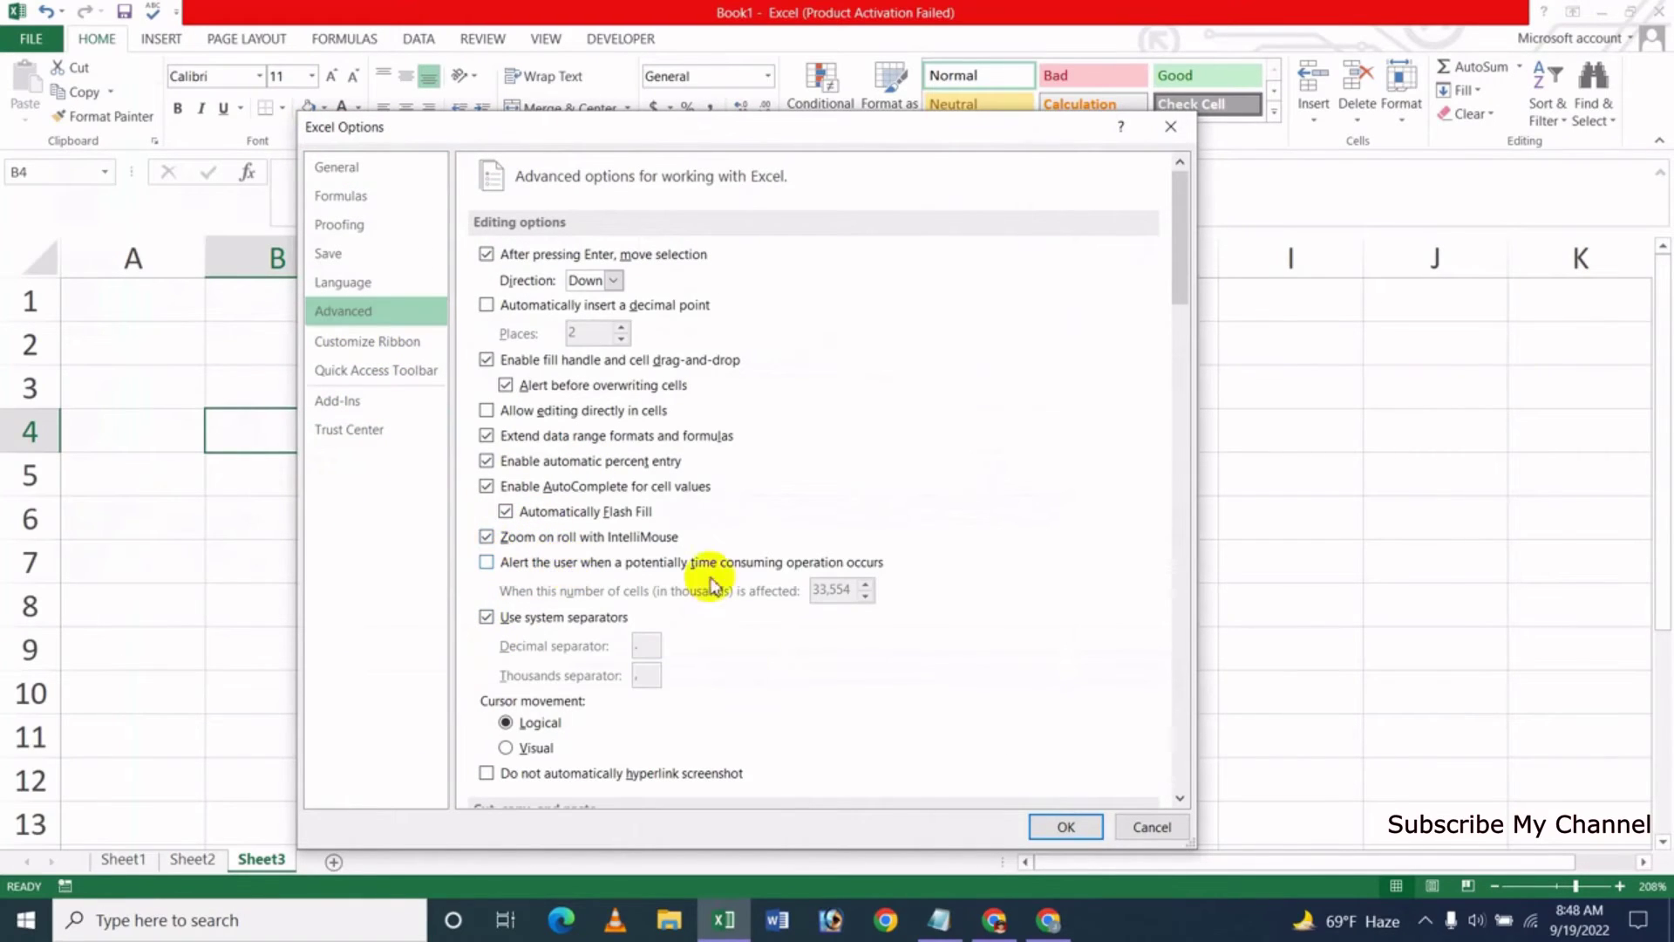
pyautogui.click(1065, 827)
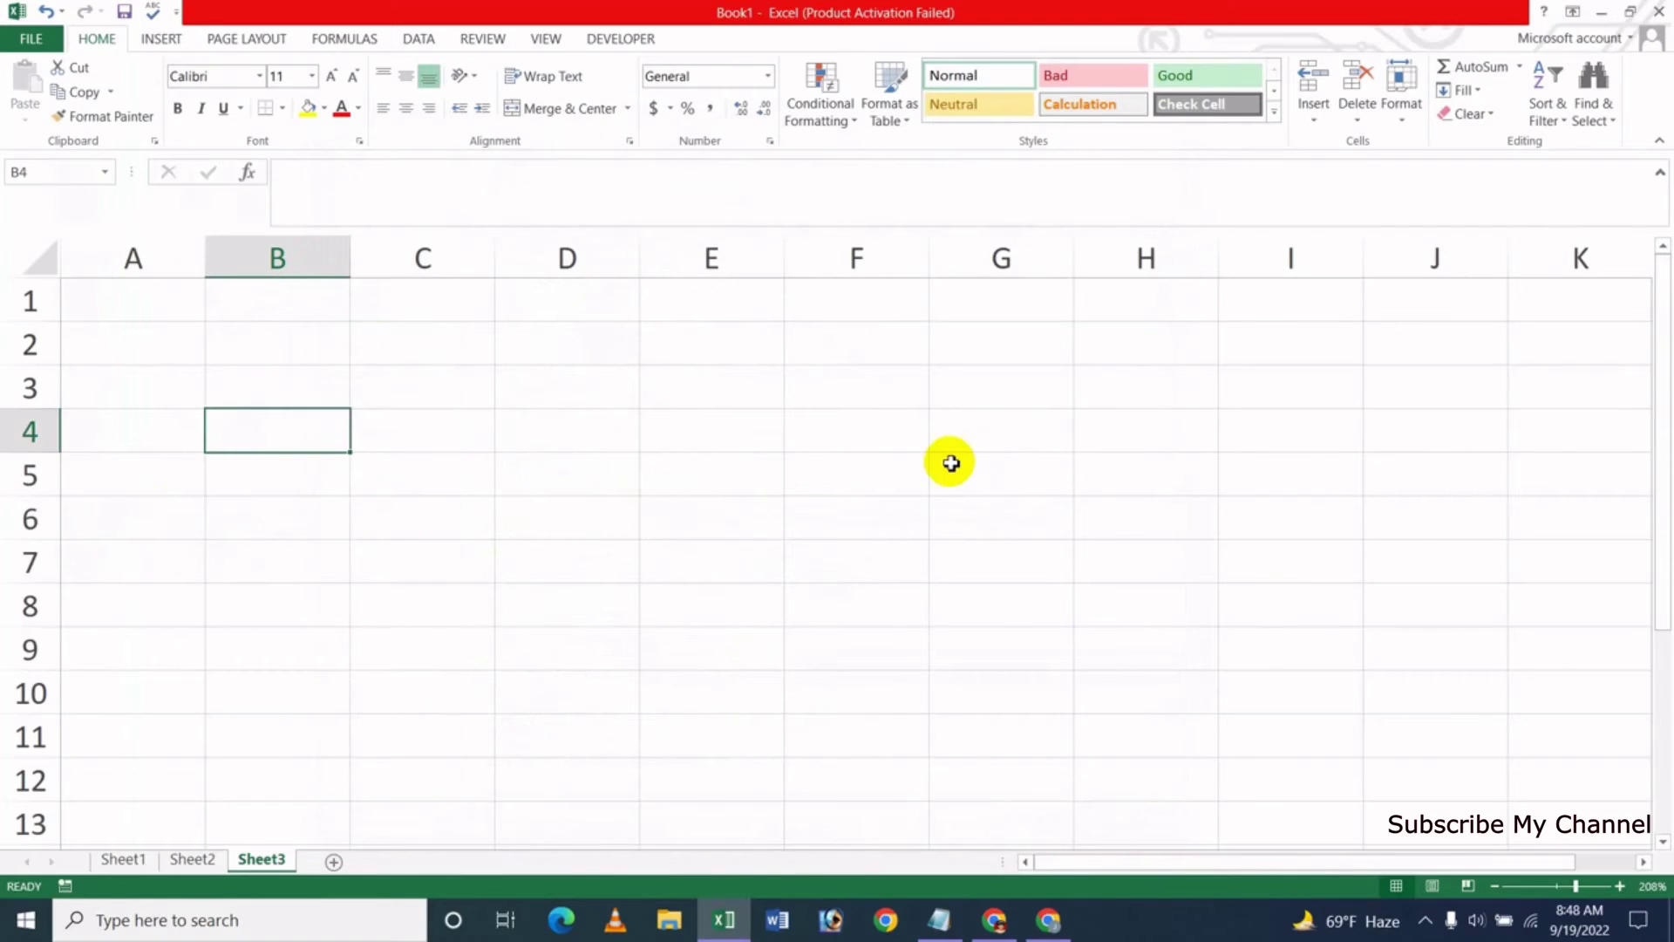
# Type fdgdfgfd in B4, then test zooming with the mouse wheel
pyautogui.write('fdg')
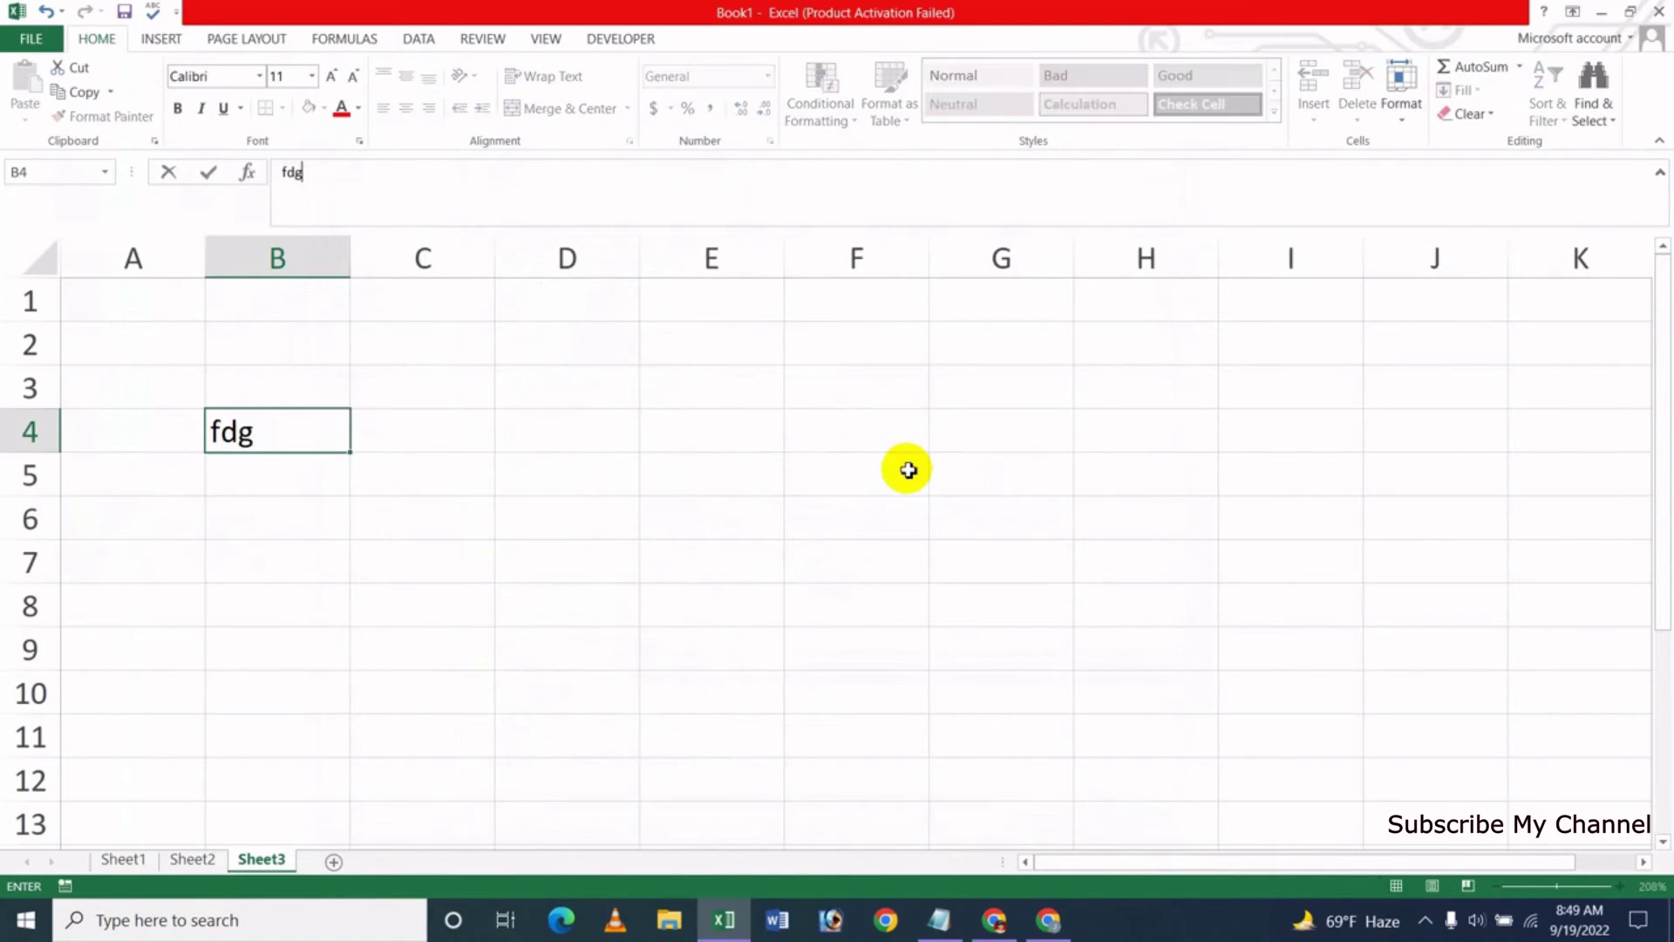
pyautogui.write('dfgfd')
pyautogui.click(760, 476)
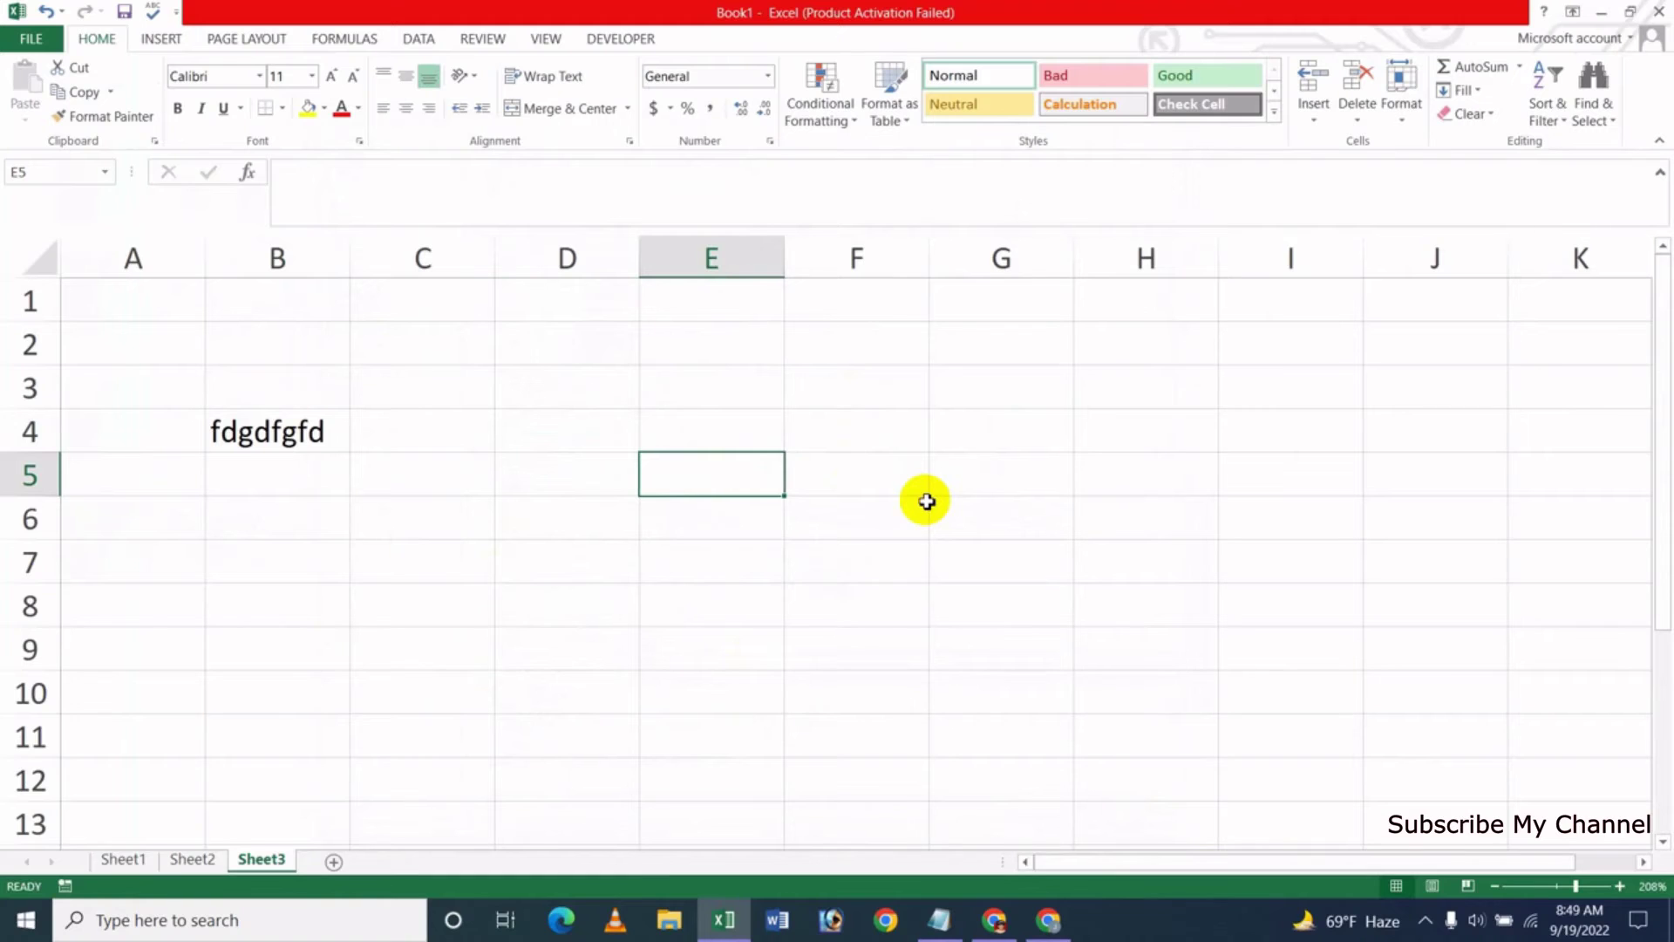
pyautogui.keyDown('ctrl'); pyautogui.scroll(-2, 909, 465); pyautogui.keyUp('ctrl')
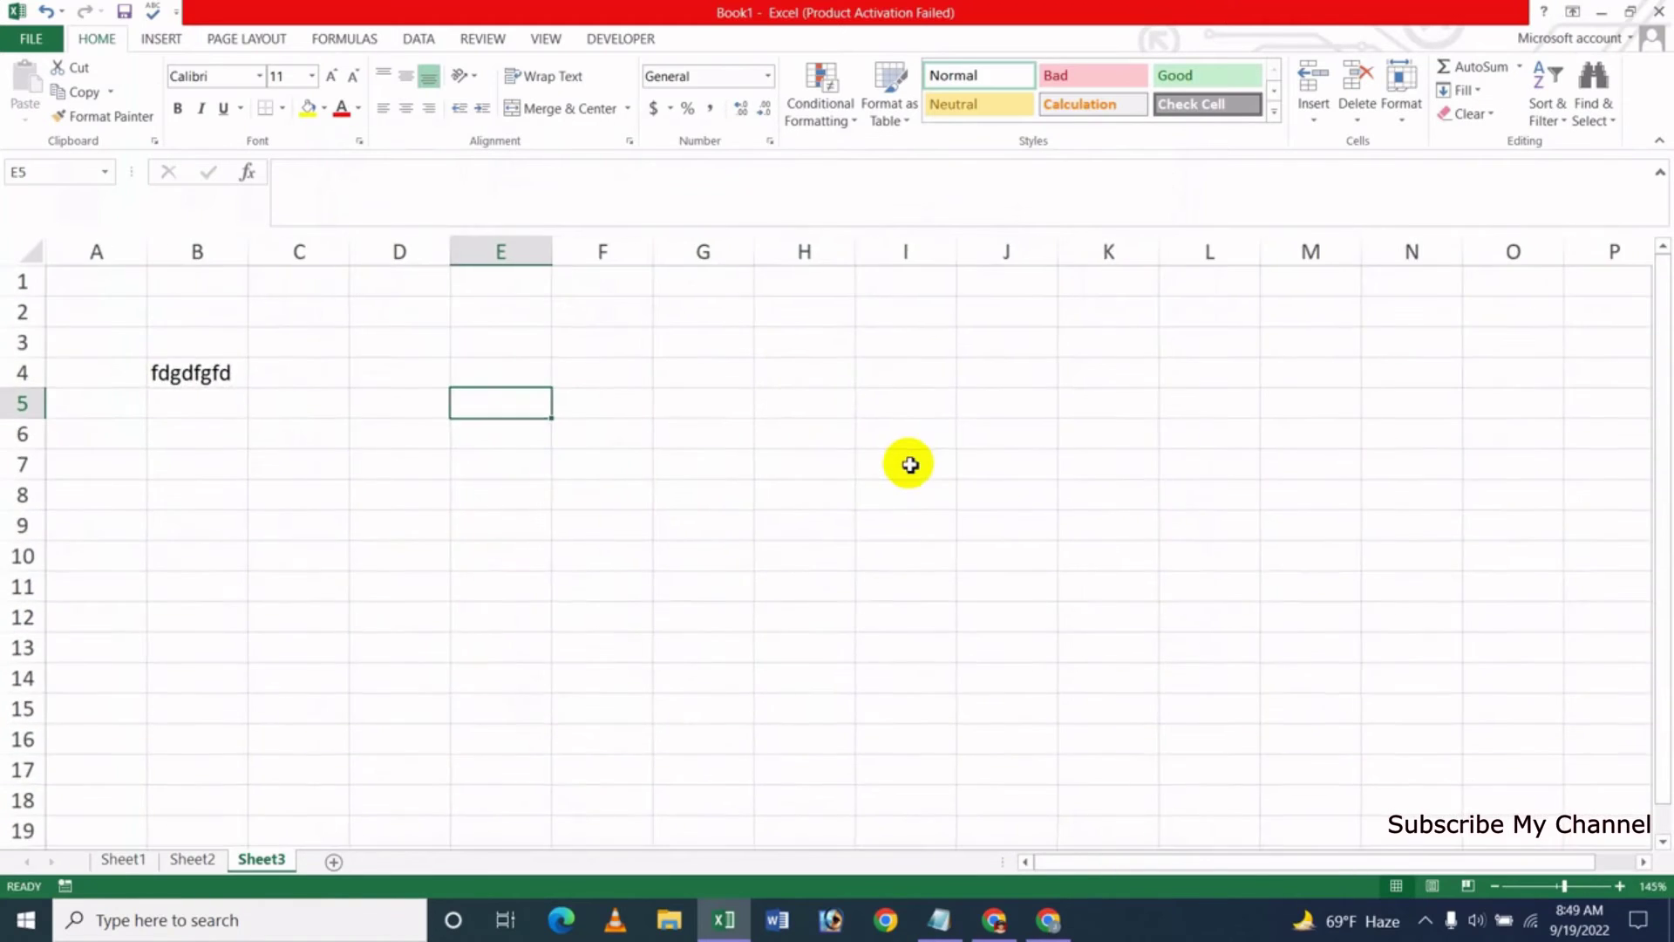
pyautogui.keyDown('ctrl'); pyautogui.scroll(-1, 910, 465); pyautogui.keyUp('ctrl')
pyautogui.keyDown('ctrl'); pyautogui.scroll(-1, 909, 466); pyautogui.keyUp('ctrl')
pyautogui.keyDown('ctrl'); pyautogui.scroll(-1, 910, 466); pyautogui.keyUp('ctrl')
pyautogui.keyDown('ctrl'); pyautogui.scroll(-1, 909, 465); pyautogui.keyUp('ctrl')
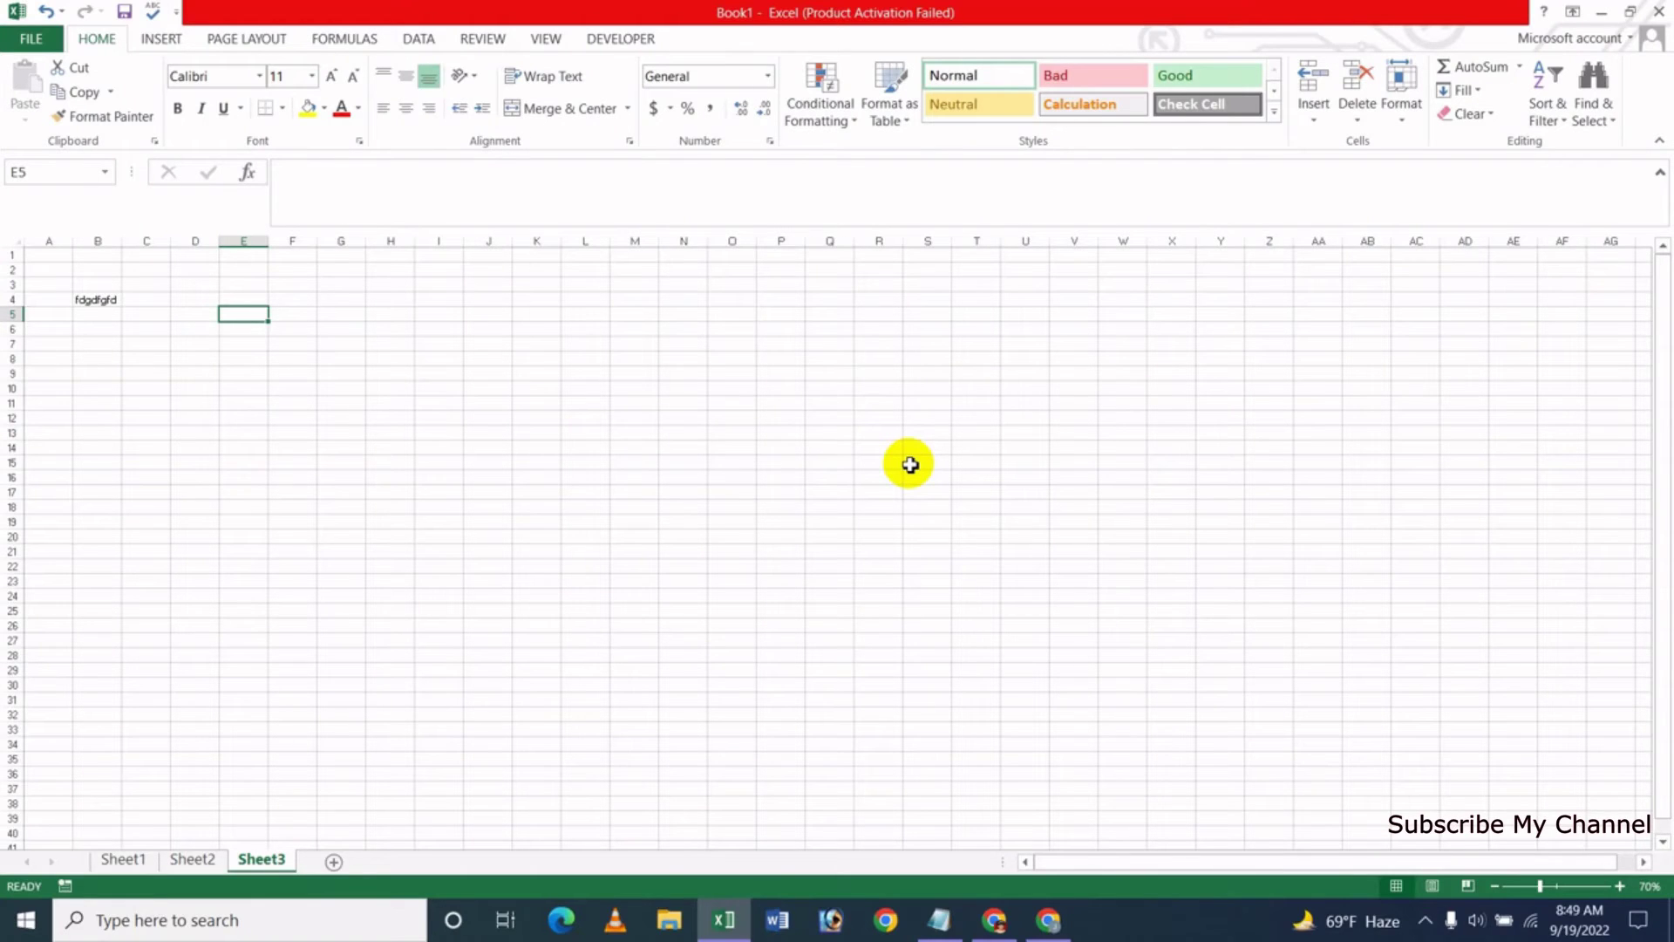
pyautogui.keyDown('ctrl'); pyautogui.scroll(3, 909, 465); pyautogui.keyUp('ctrl')
pyautogui.keyDown('ctrl'); pyautogui.scroll(3, 910, 465); pyautogui.keyUp('ctrl')
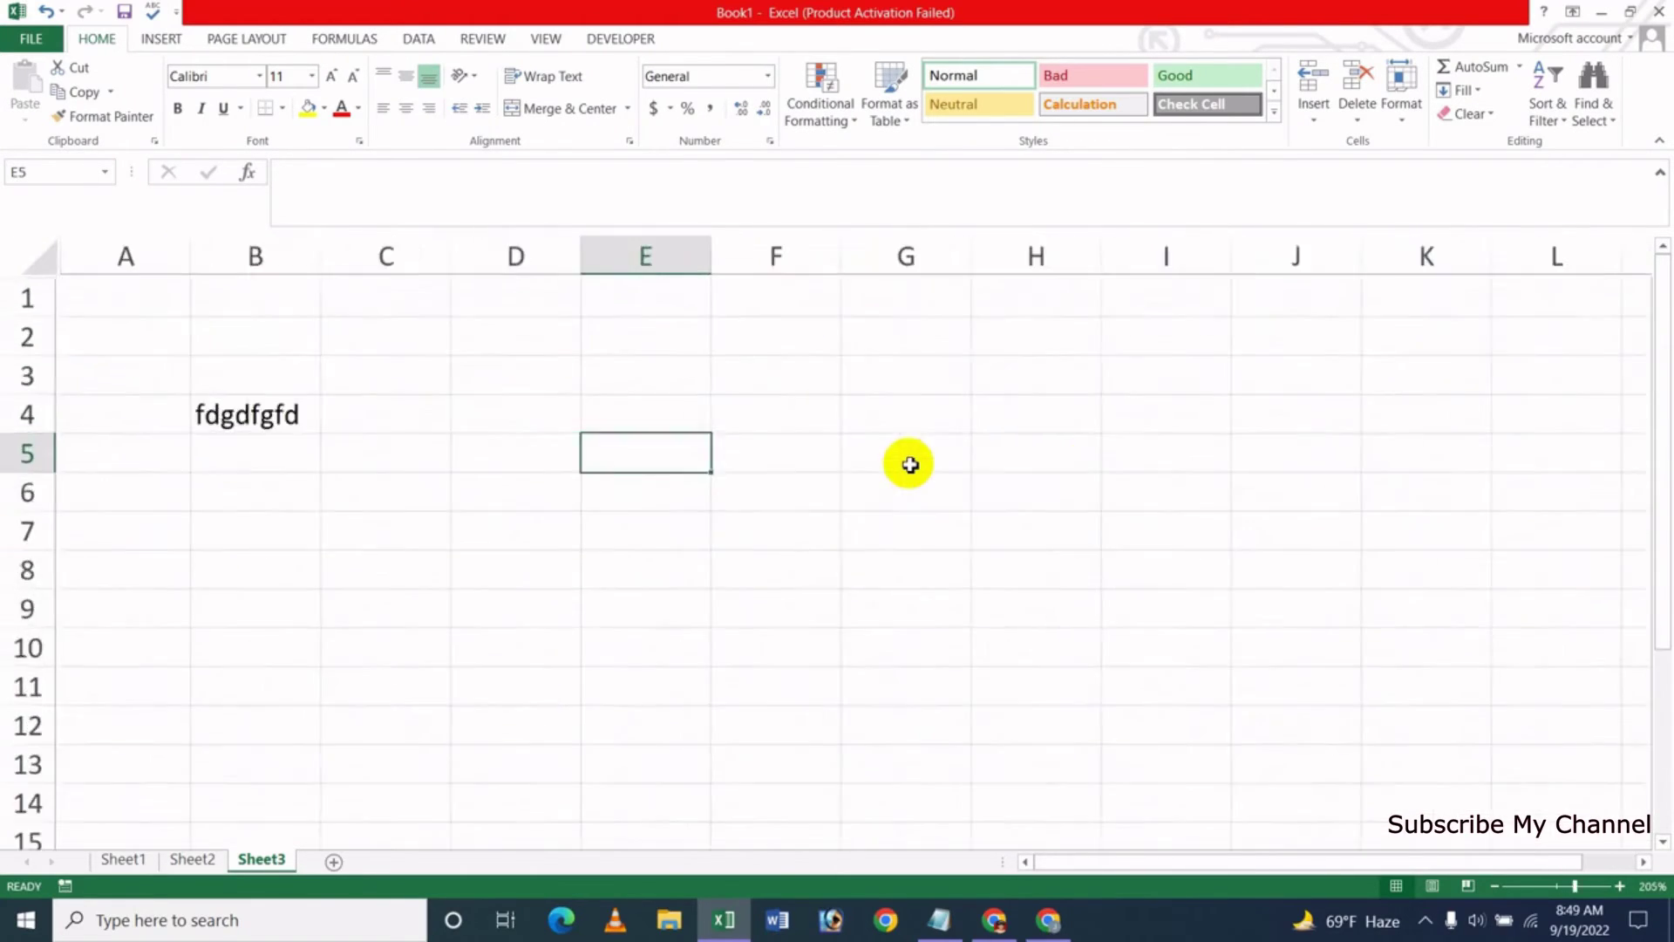
pyautogui.keyDown('ctrl'); pyautogui.scroll(3, 909, 464); pyautogui.keyUp('ctrl')
pyautogui.keyDown('ctrl'); pyautogui.scroll(3, 910, 465); pyautogui.keyUp('ctrl')
pyautogui.keyDown('ctrl'); pyautogui.scroll(3, 909, 464); pyautogui.keyUp('ctrl')
pyautogui.keyDown('ctrl'); pyautogui.scroll(1, 909, 465); pyautogui.keyUp('ctrl')
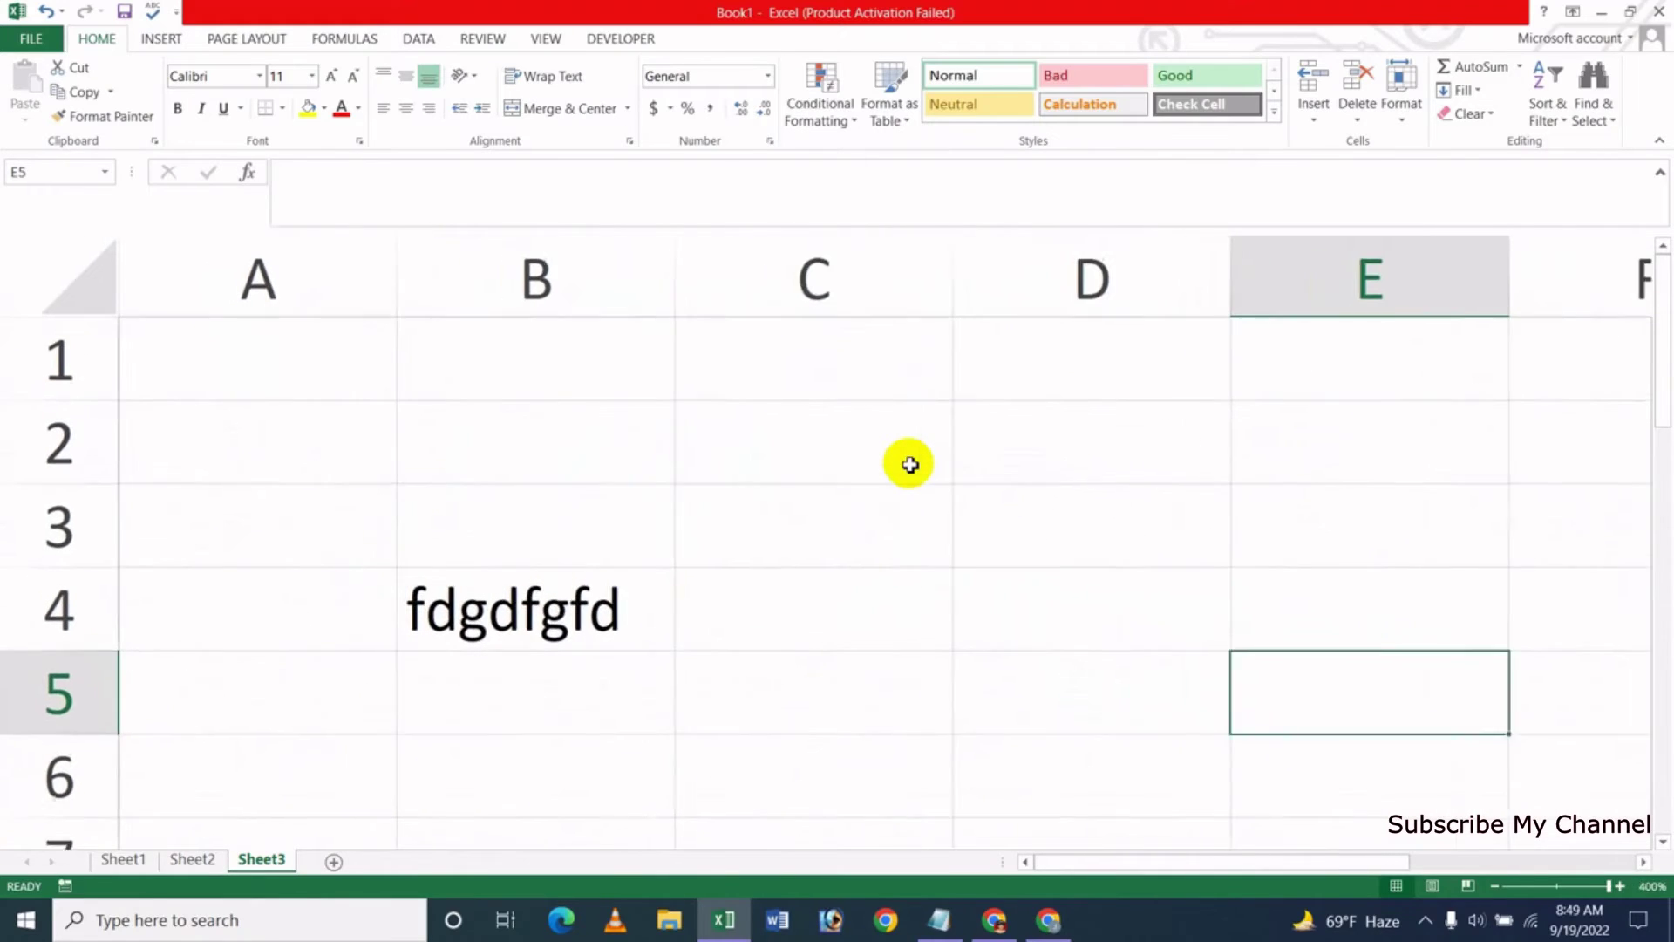
pyautogui.keyDown('ctrl'); pyautogui.scroll(-5, 909, 465); pyautogui.keyUp('ctrl')
pyautogui.keyDown('ctrl'); pyautogui.scroll(-10, 909, 465); pyautogui.keyUp('ctrl')
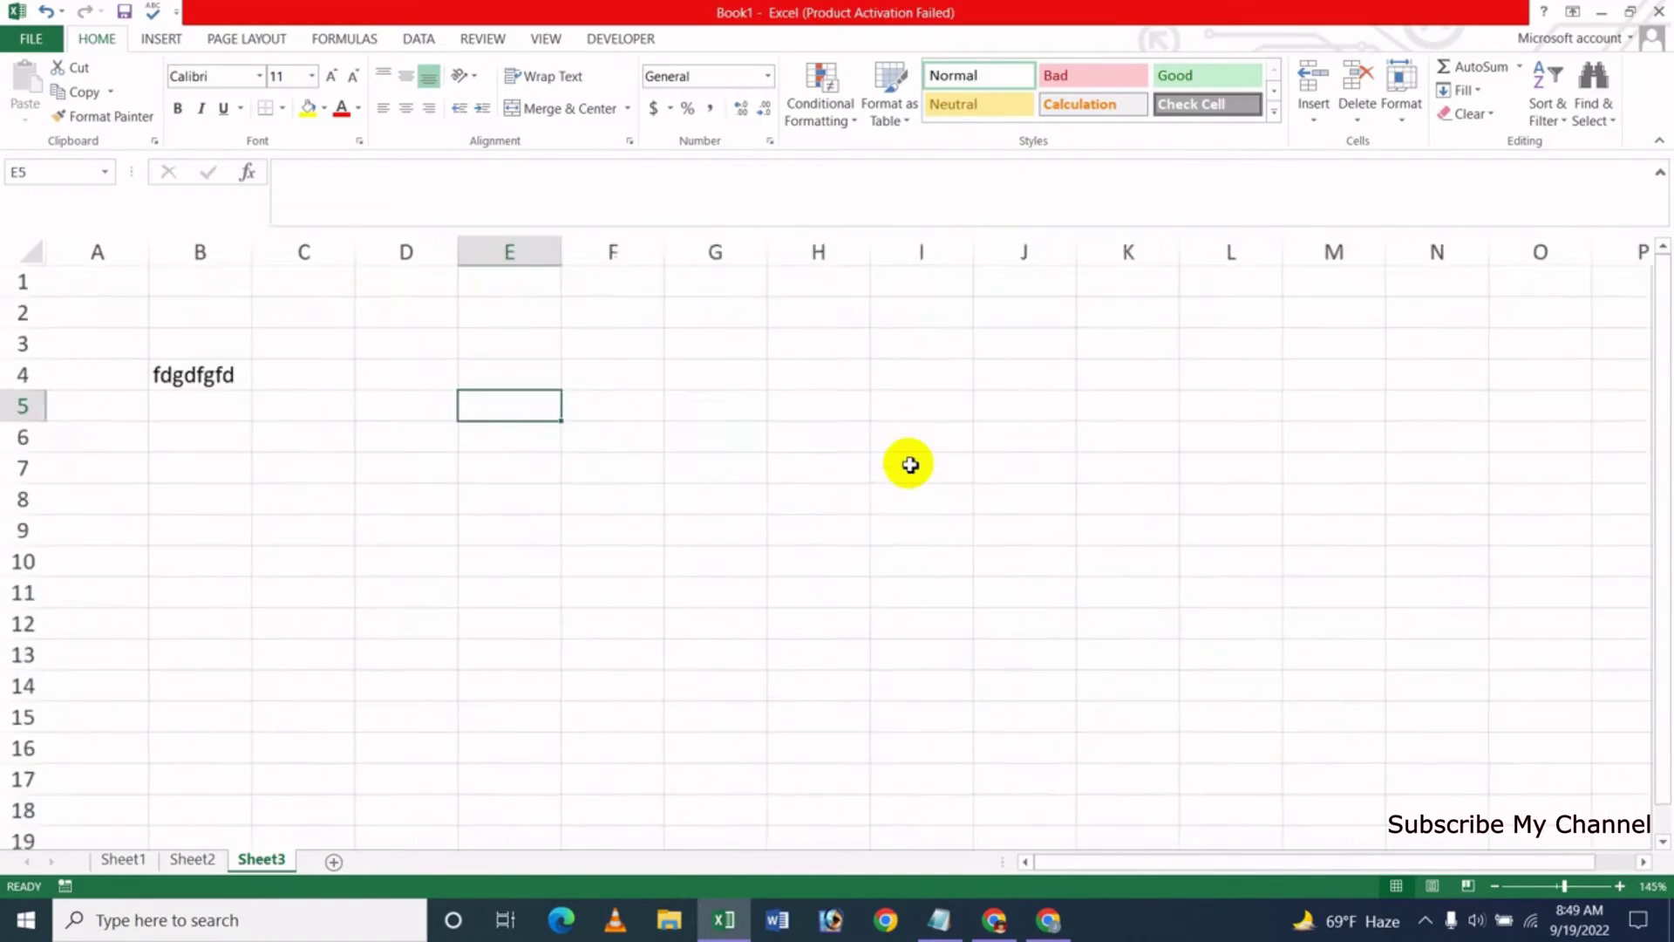
pyautogui.keyDown('ctrl'); pyautogui.scroll(-2, 909, 465); pyautogui.keyUp('ctrl')
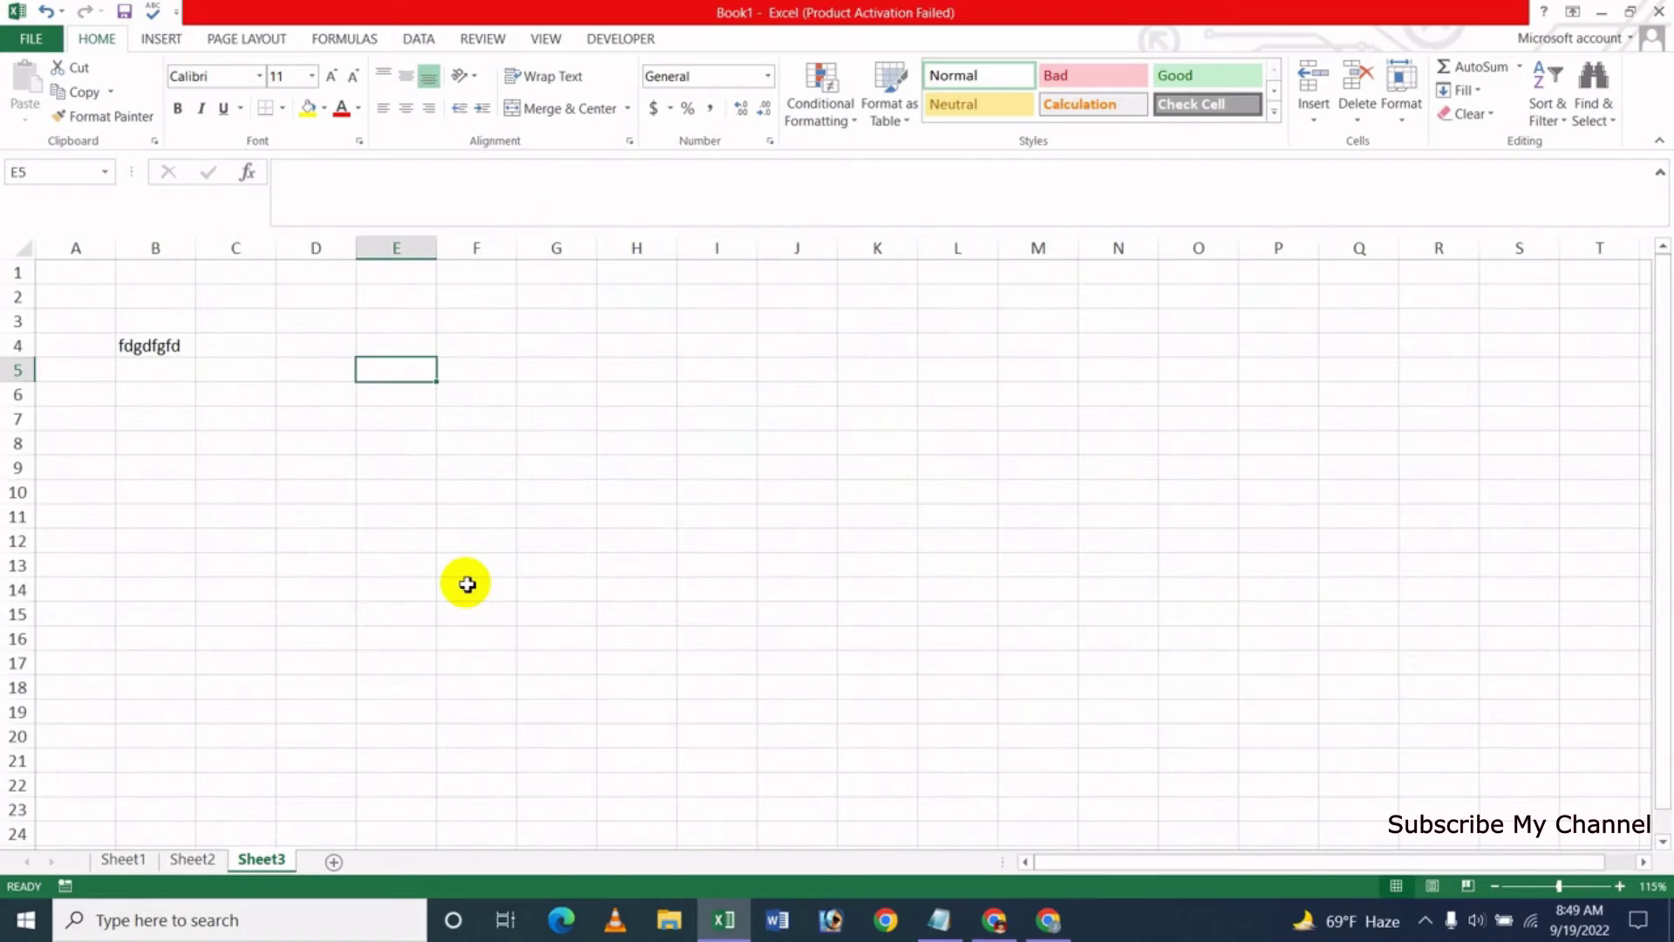
# Disable zoom on roll and enable alerts for operations affecting over 33,554 thousand cells
pyautogui.click(35, 52)
pyautogui.click(83, 484)
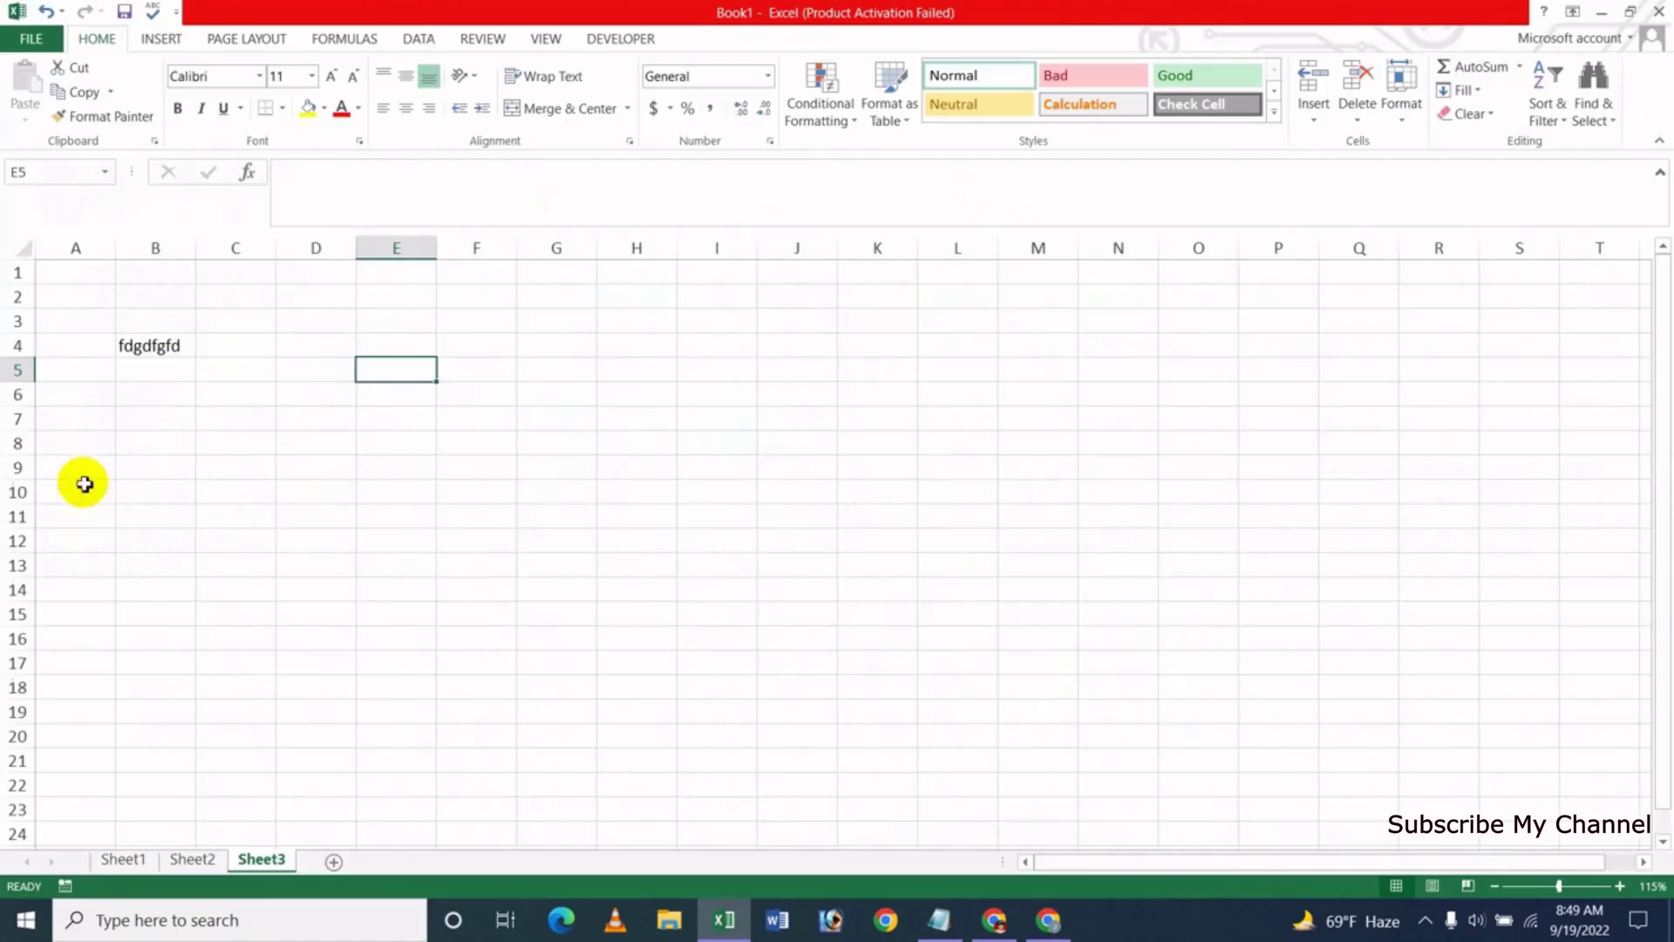
pyautogui.click(366, 312)
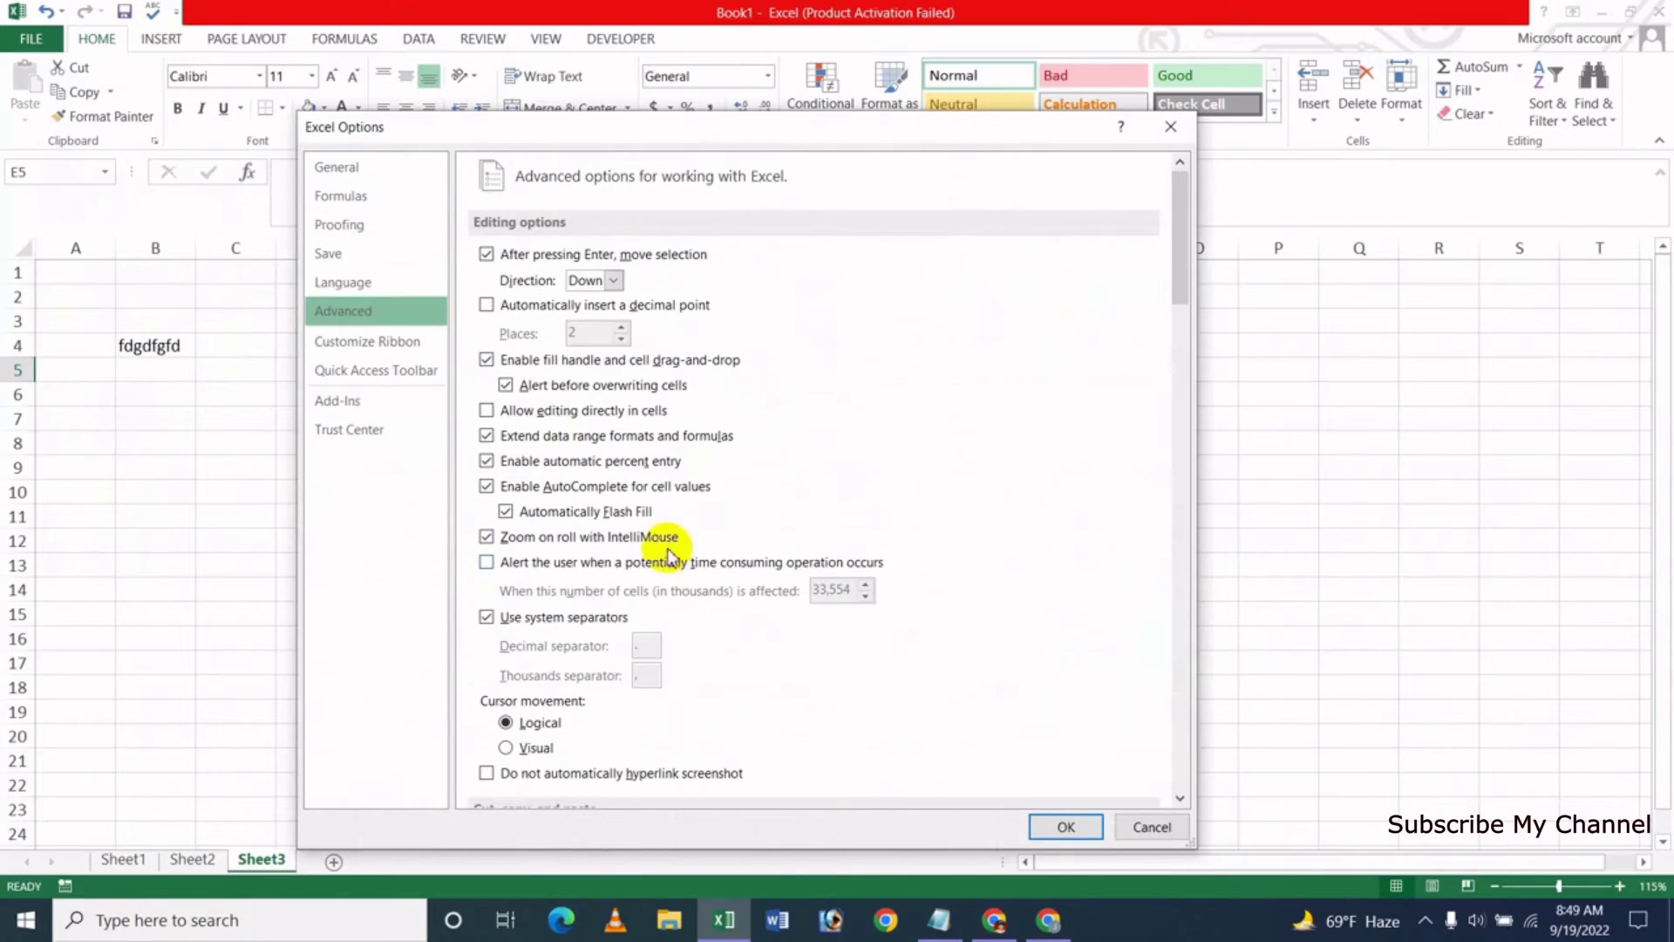
pyautogui.click(584, 536)
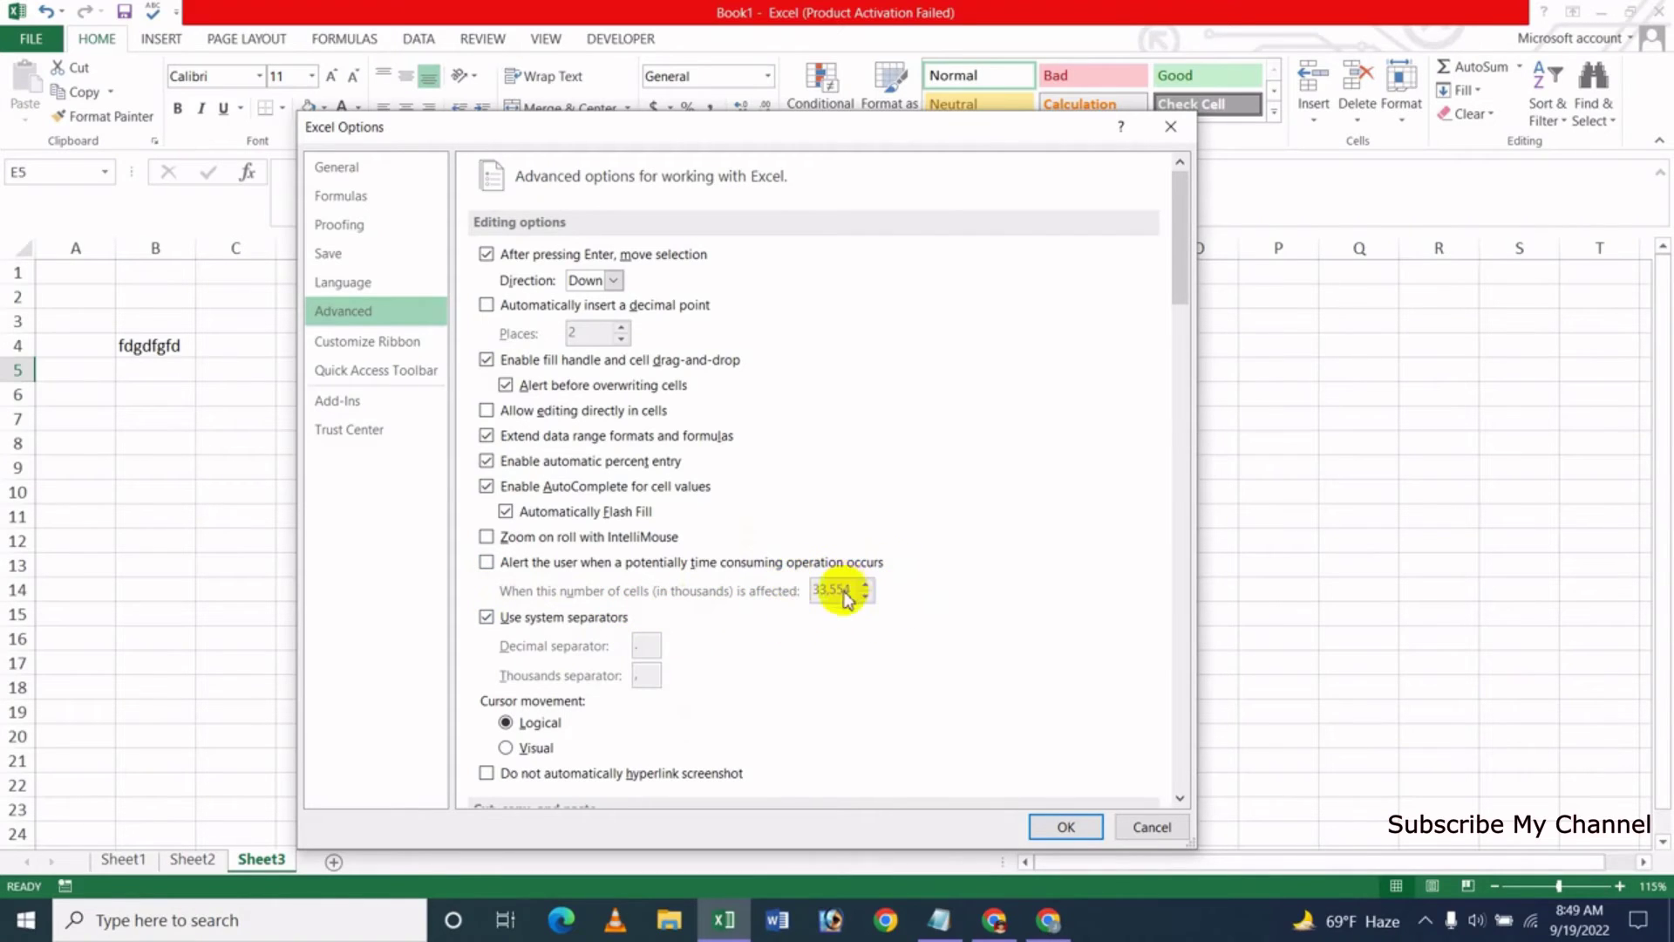
pyautogui.click(485, 562)
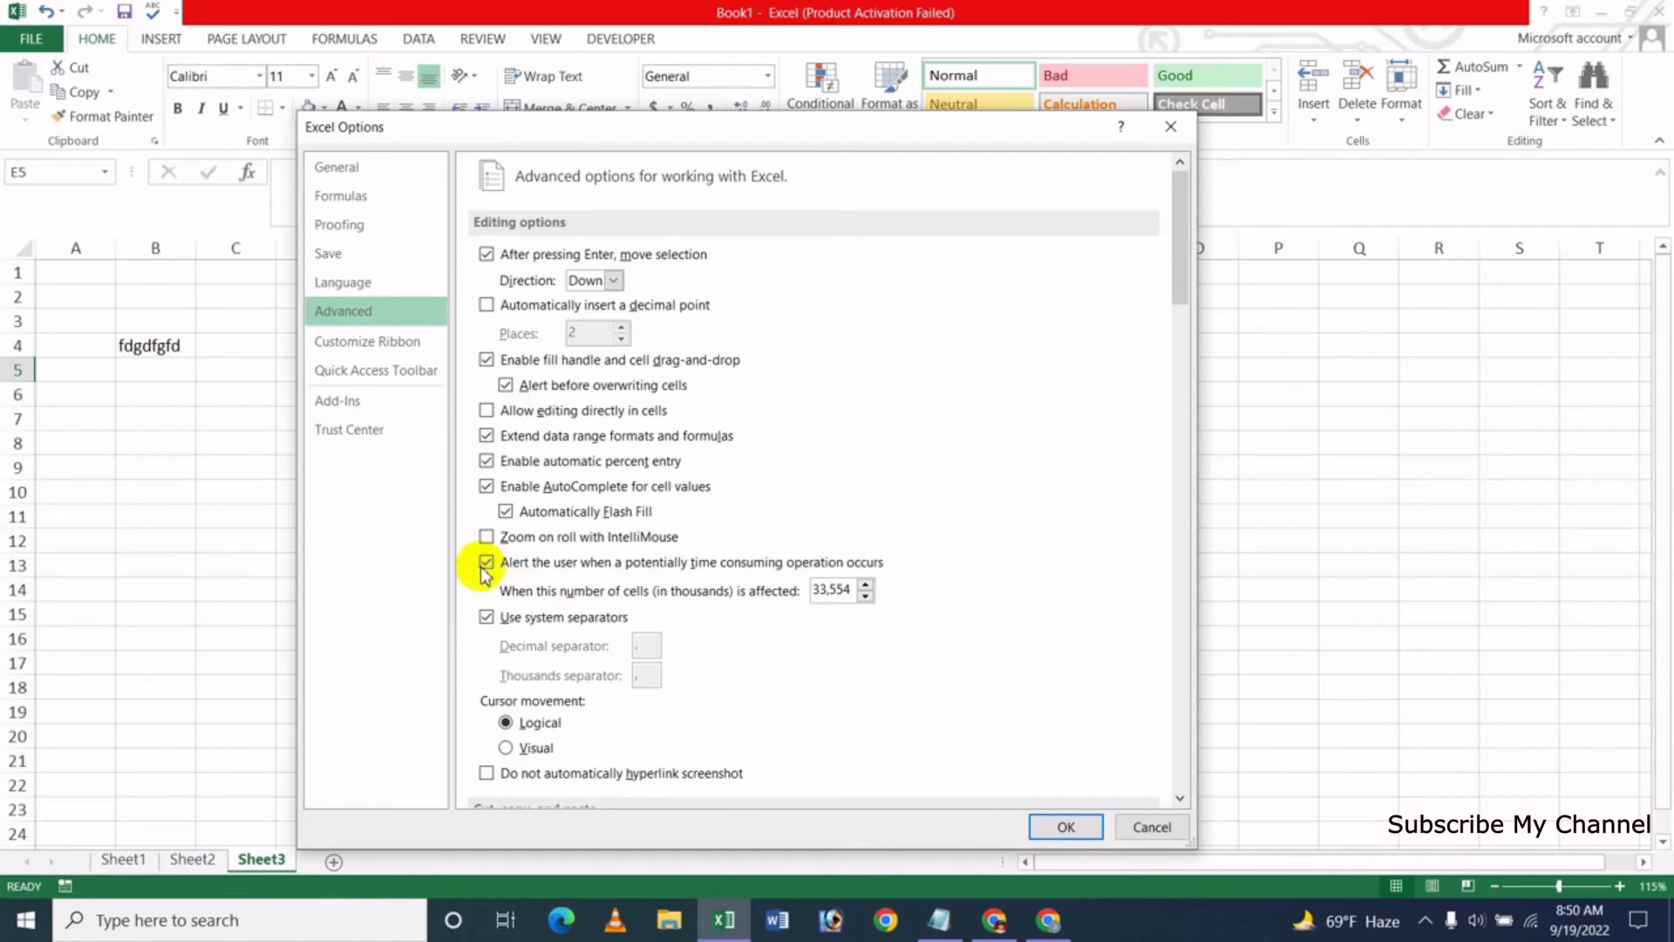
pyautogui.click(1066, 826)
# Zoom Sheet3 to about 203% and clear fdgdfgfd from B4
pyautogui.click(316, 495)
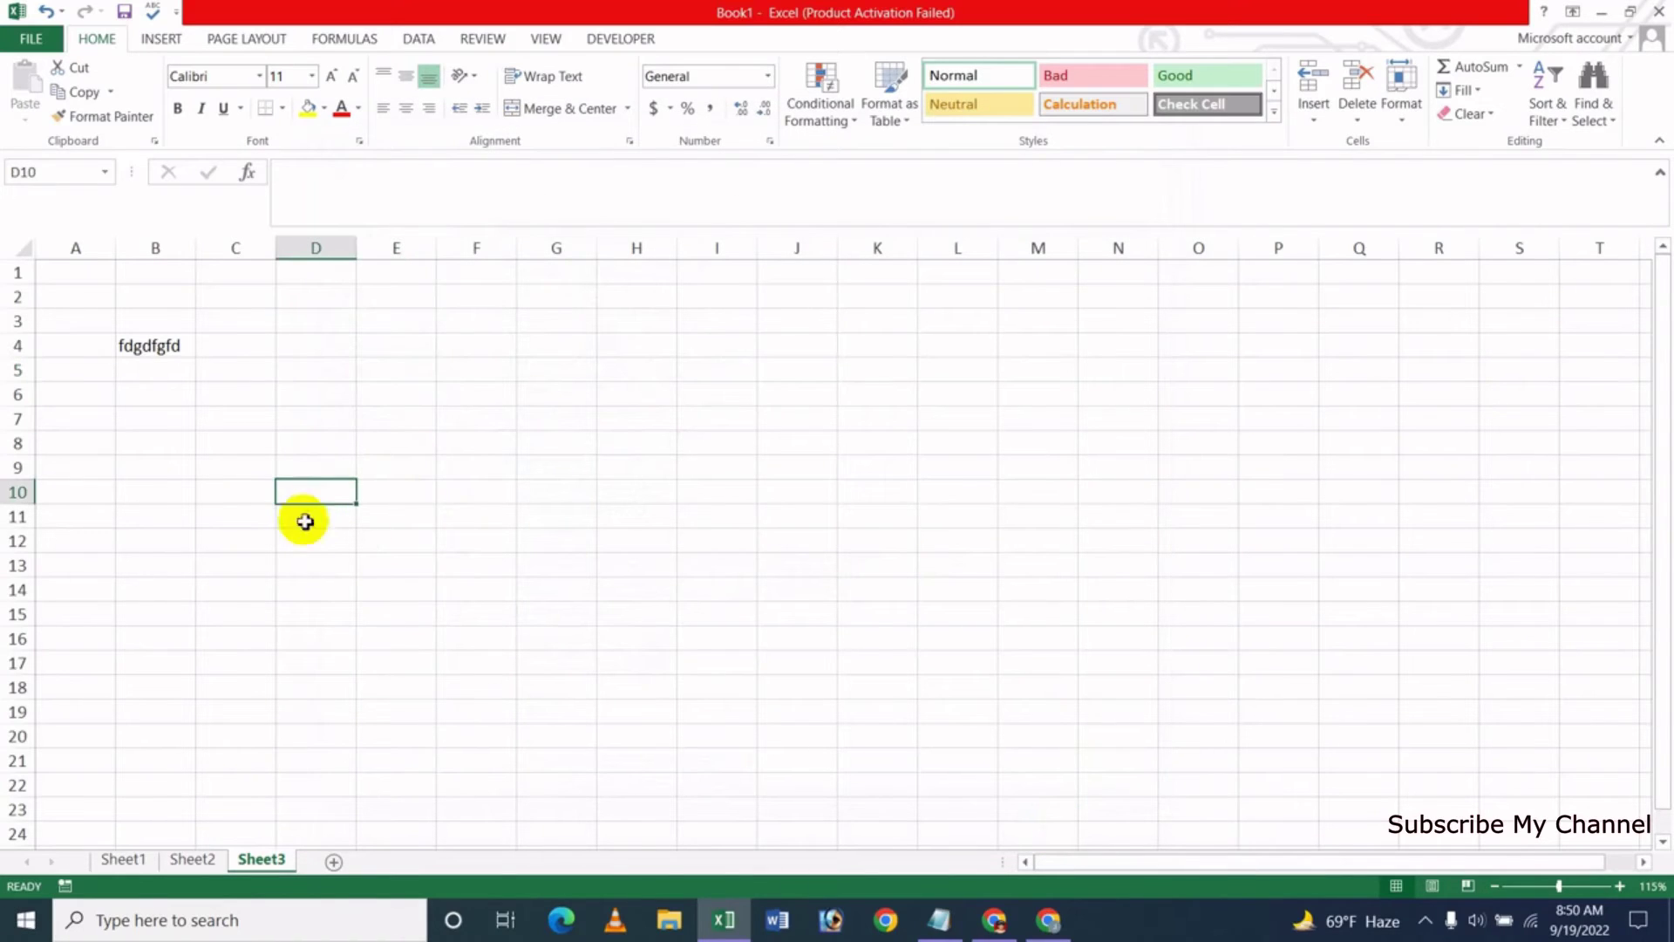
pyautogui.click(1579, 885)
pyautogui.click(270, 427)
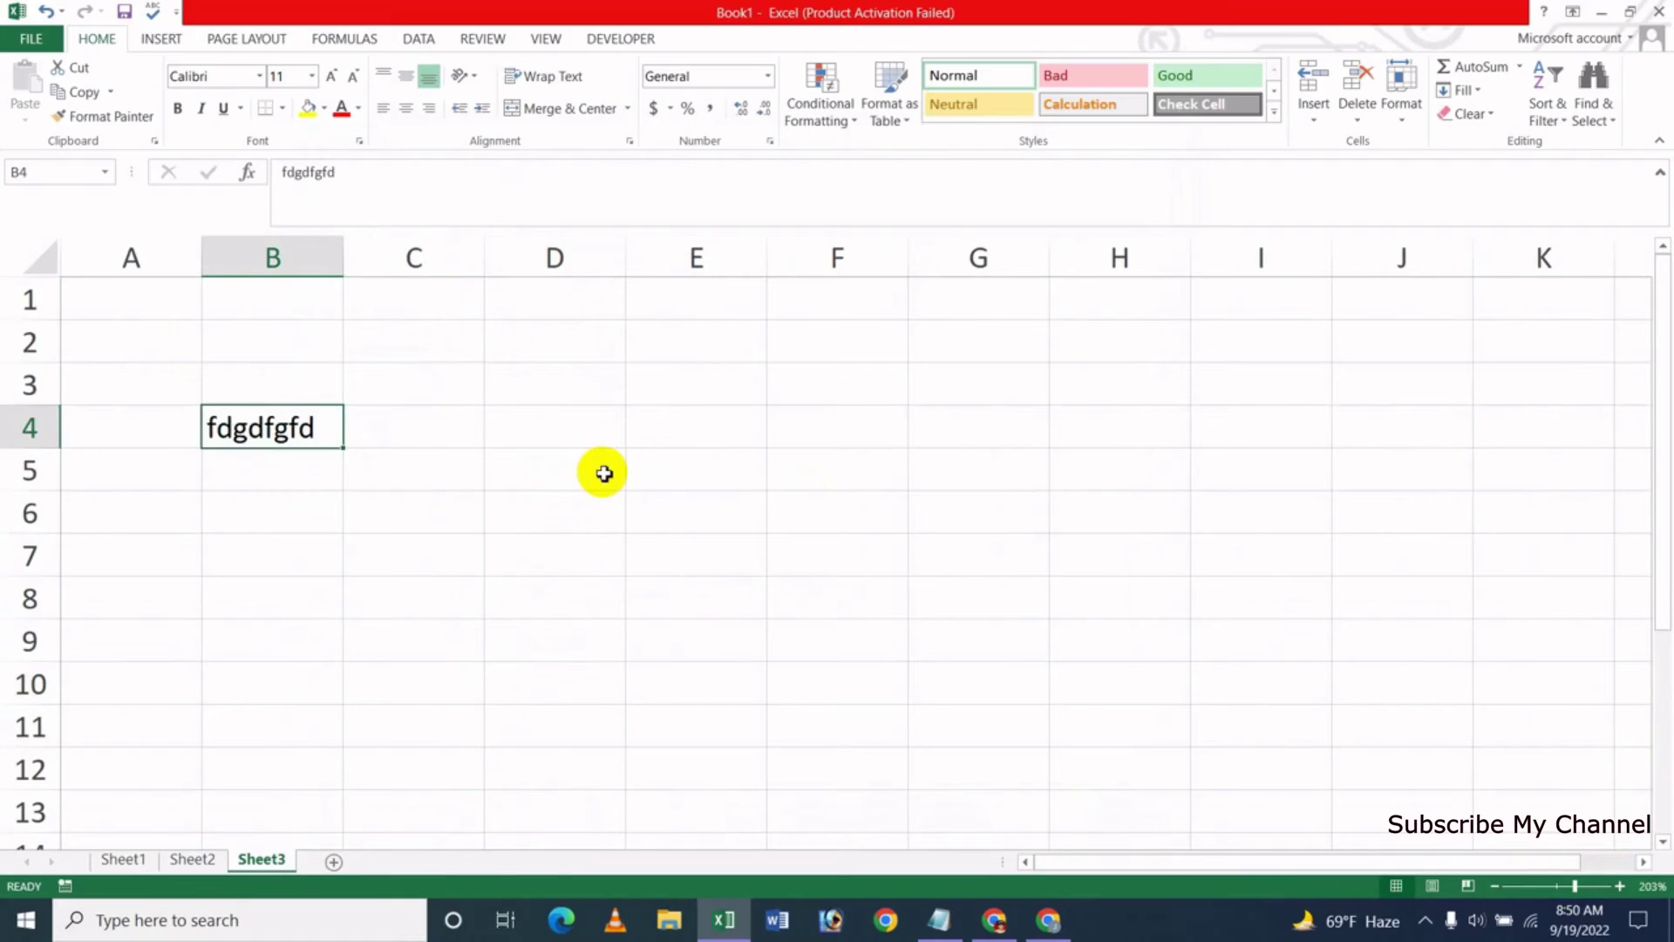
pyautogui.press('Delete')
# Select the entire sheet and fill every cell with the first name using Ctrl+Enter
pyautogui.click(247, 347)
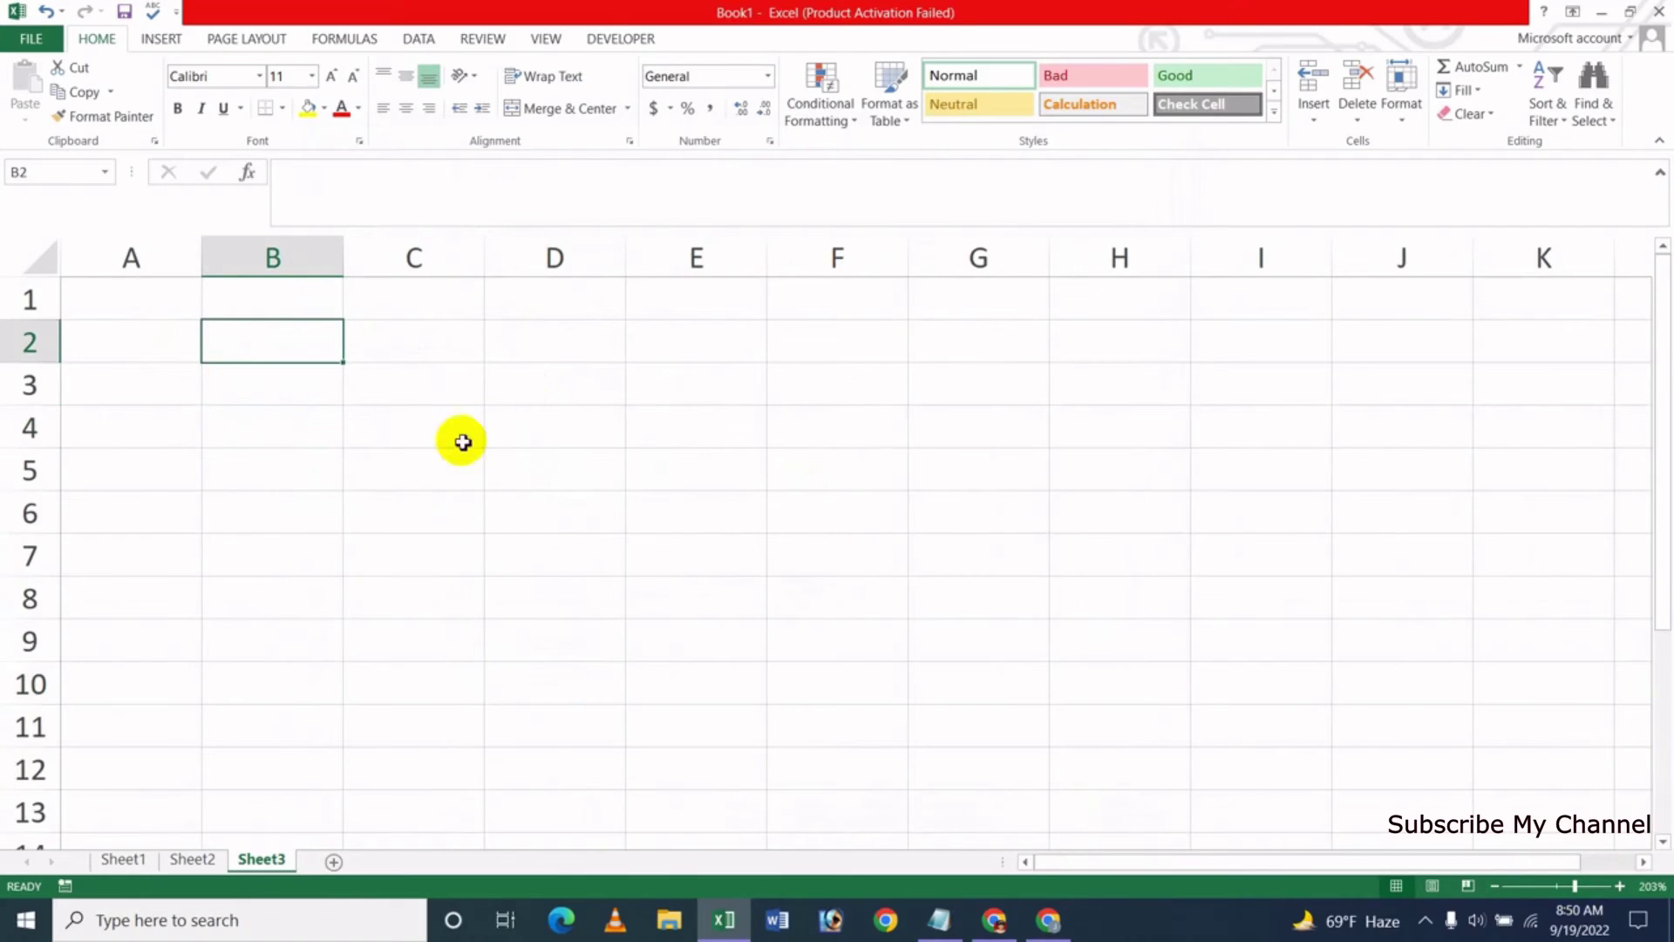
pyautogui.click(39, 263)
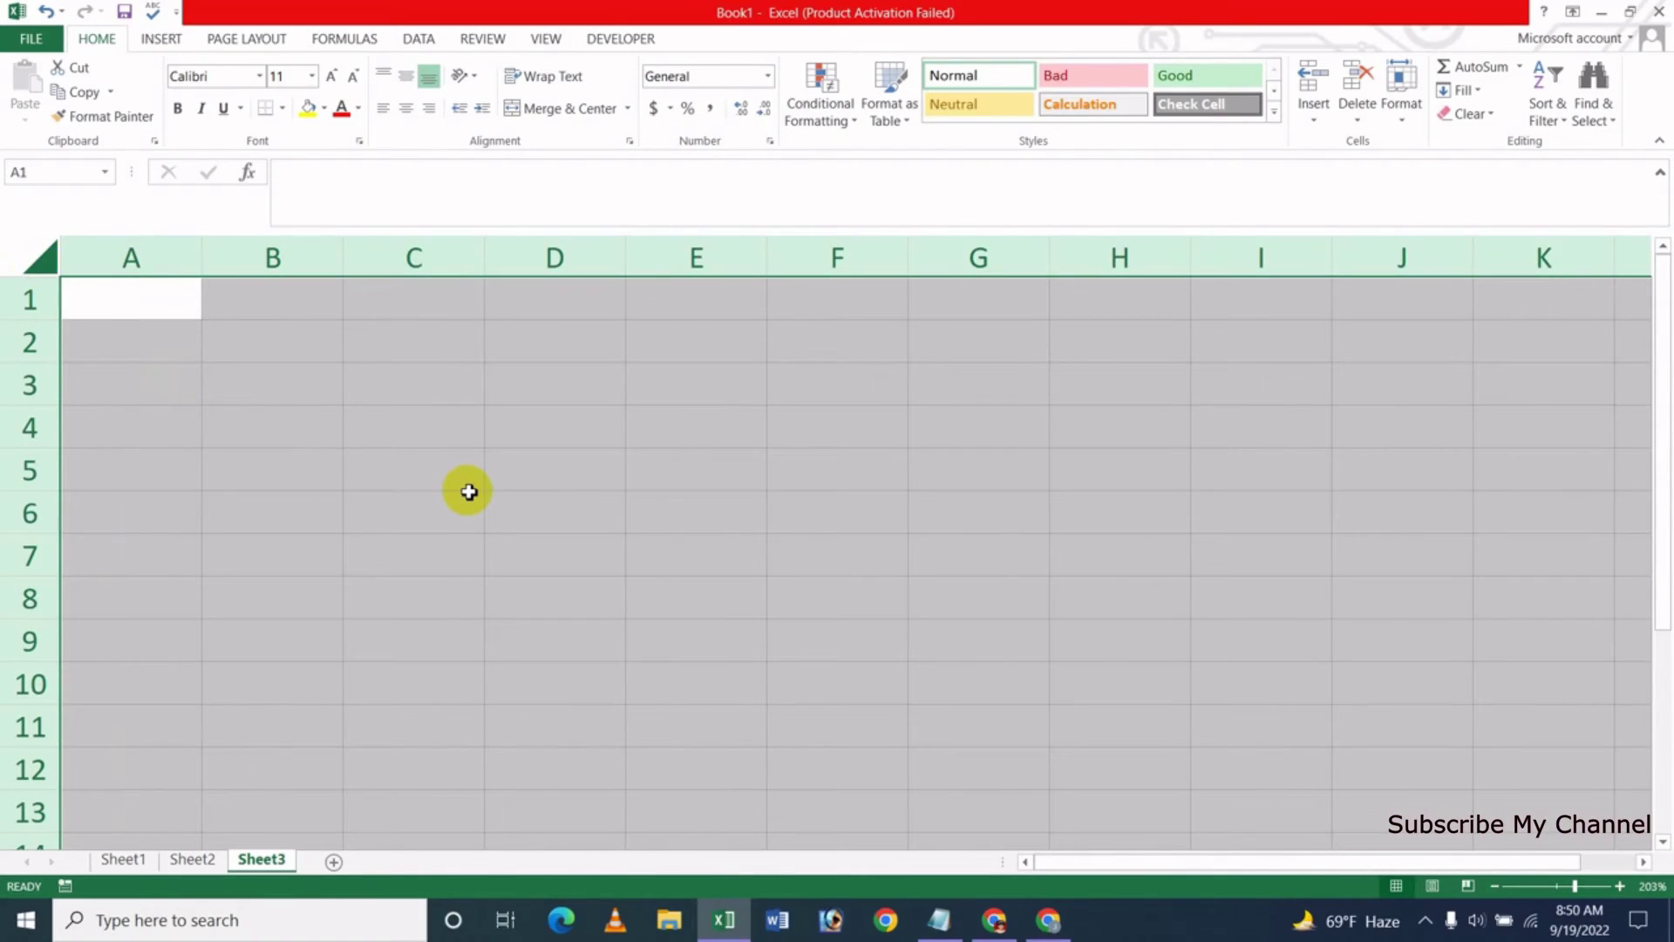
pyautogui.write('jasim')
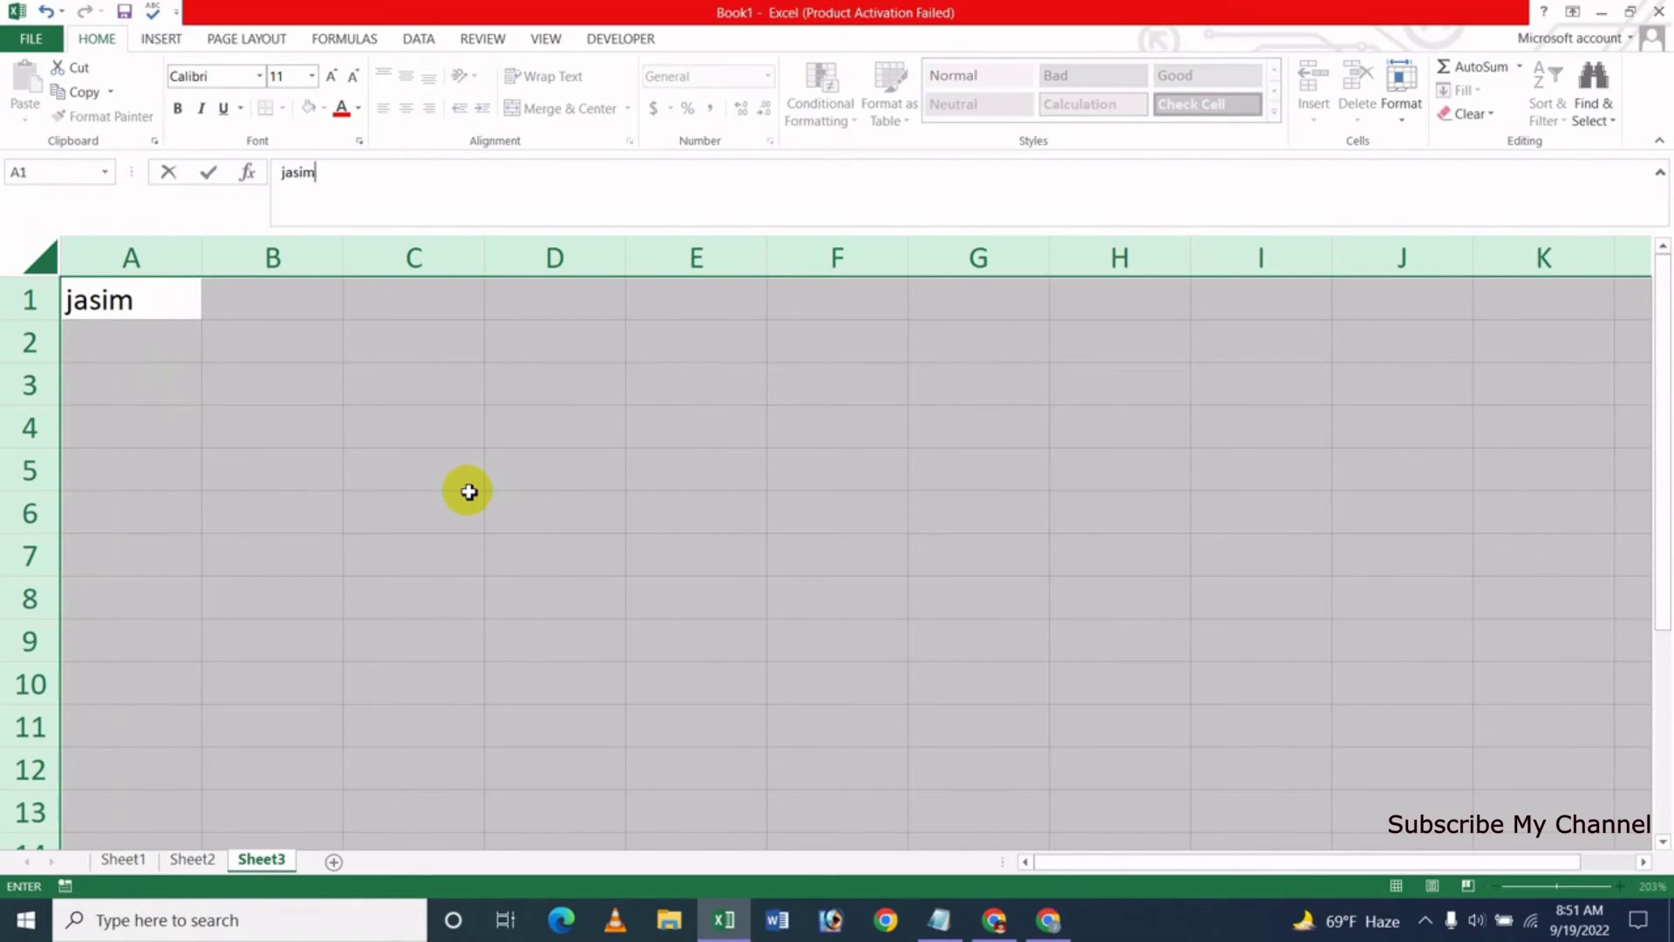
pyautogui.hotkey('ctrl', 'Return')
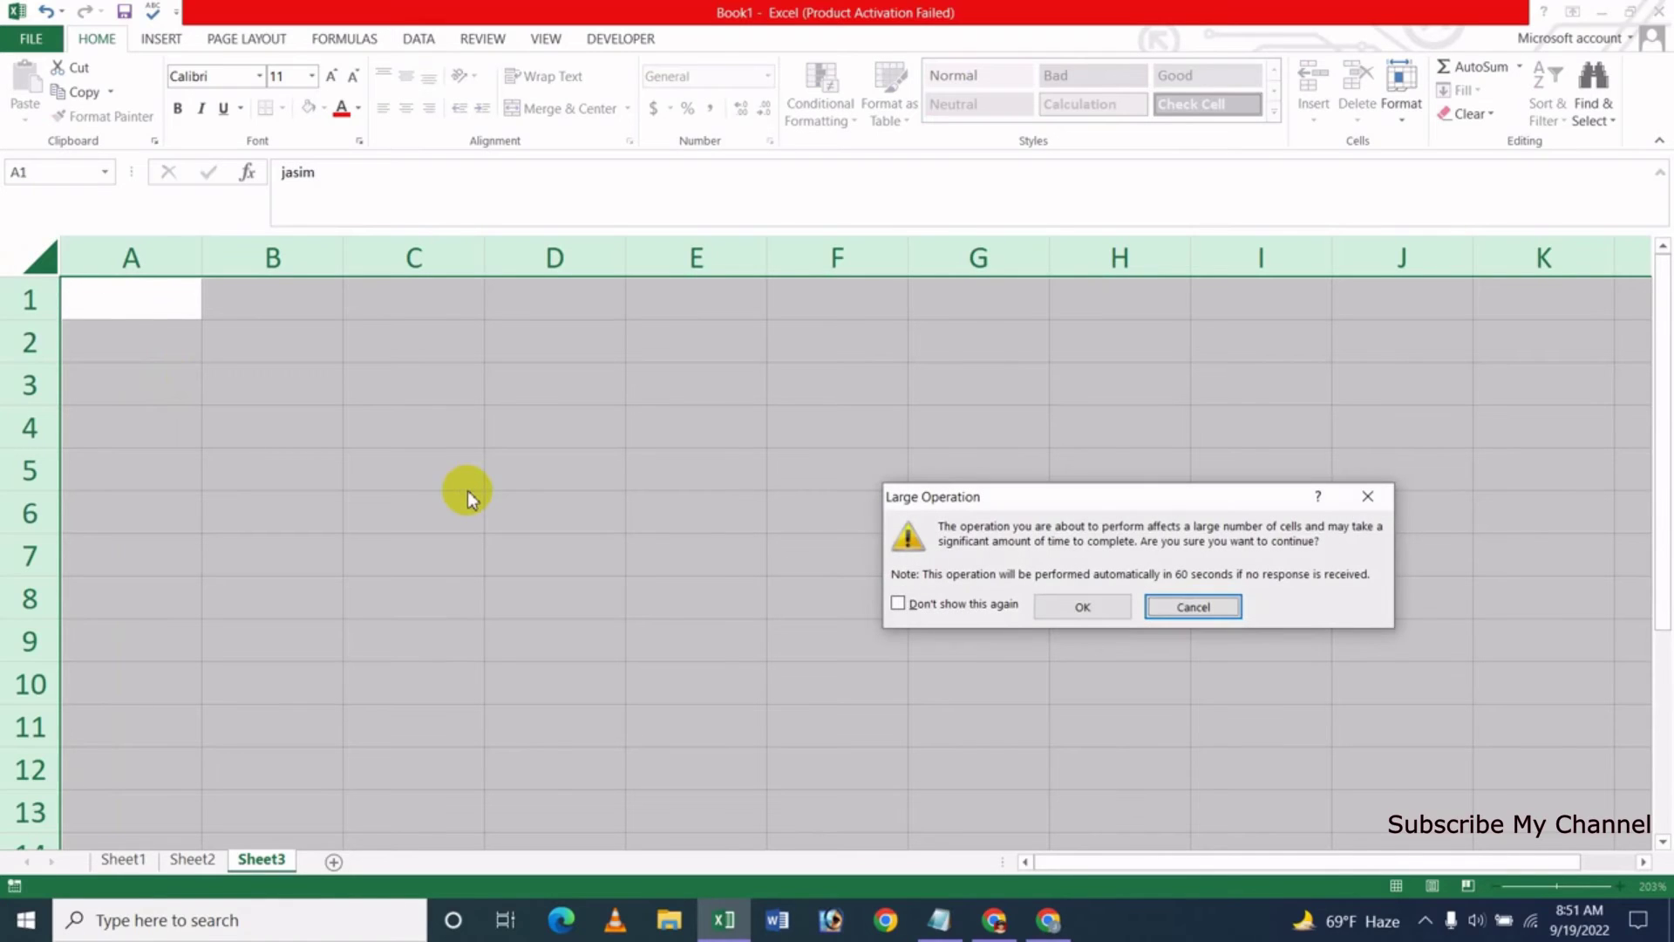
# Move the Large Operation warning aside and confirm the sheet-wide fill
pyautogui.moveTo(1119, 504); pyautogui.dragTo(799, 424)
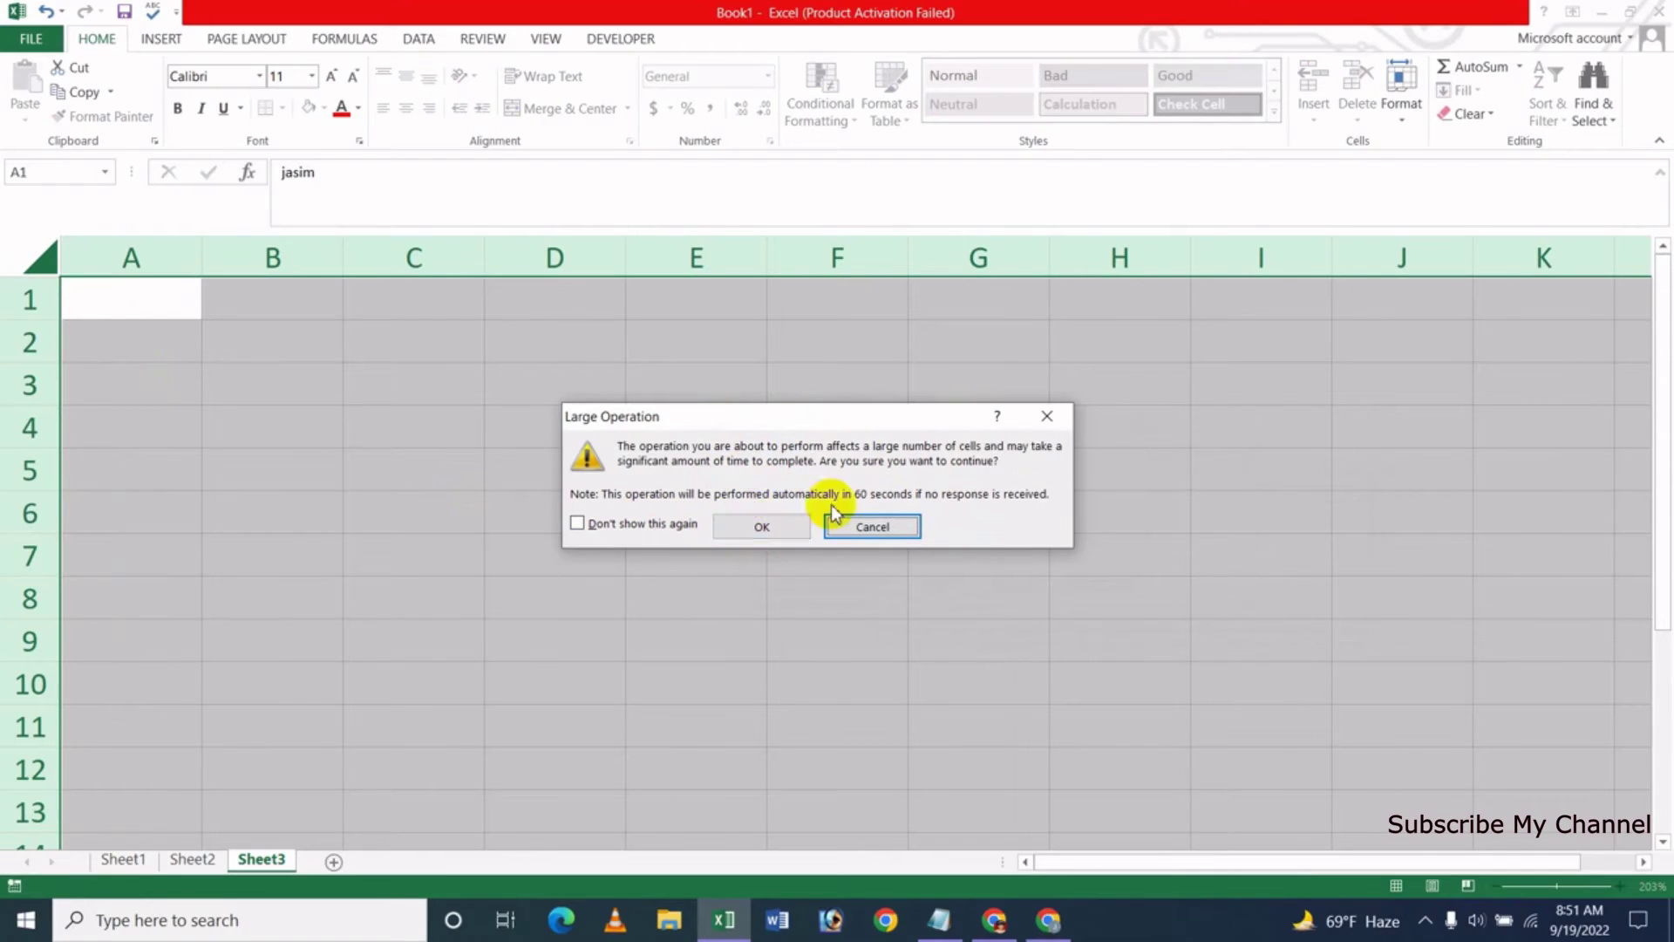
pyautogui.click(761, 527)
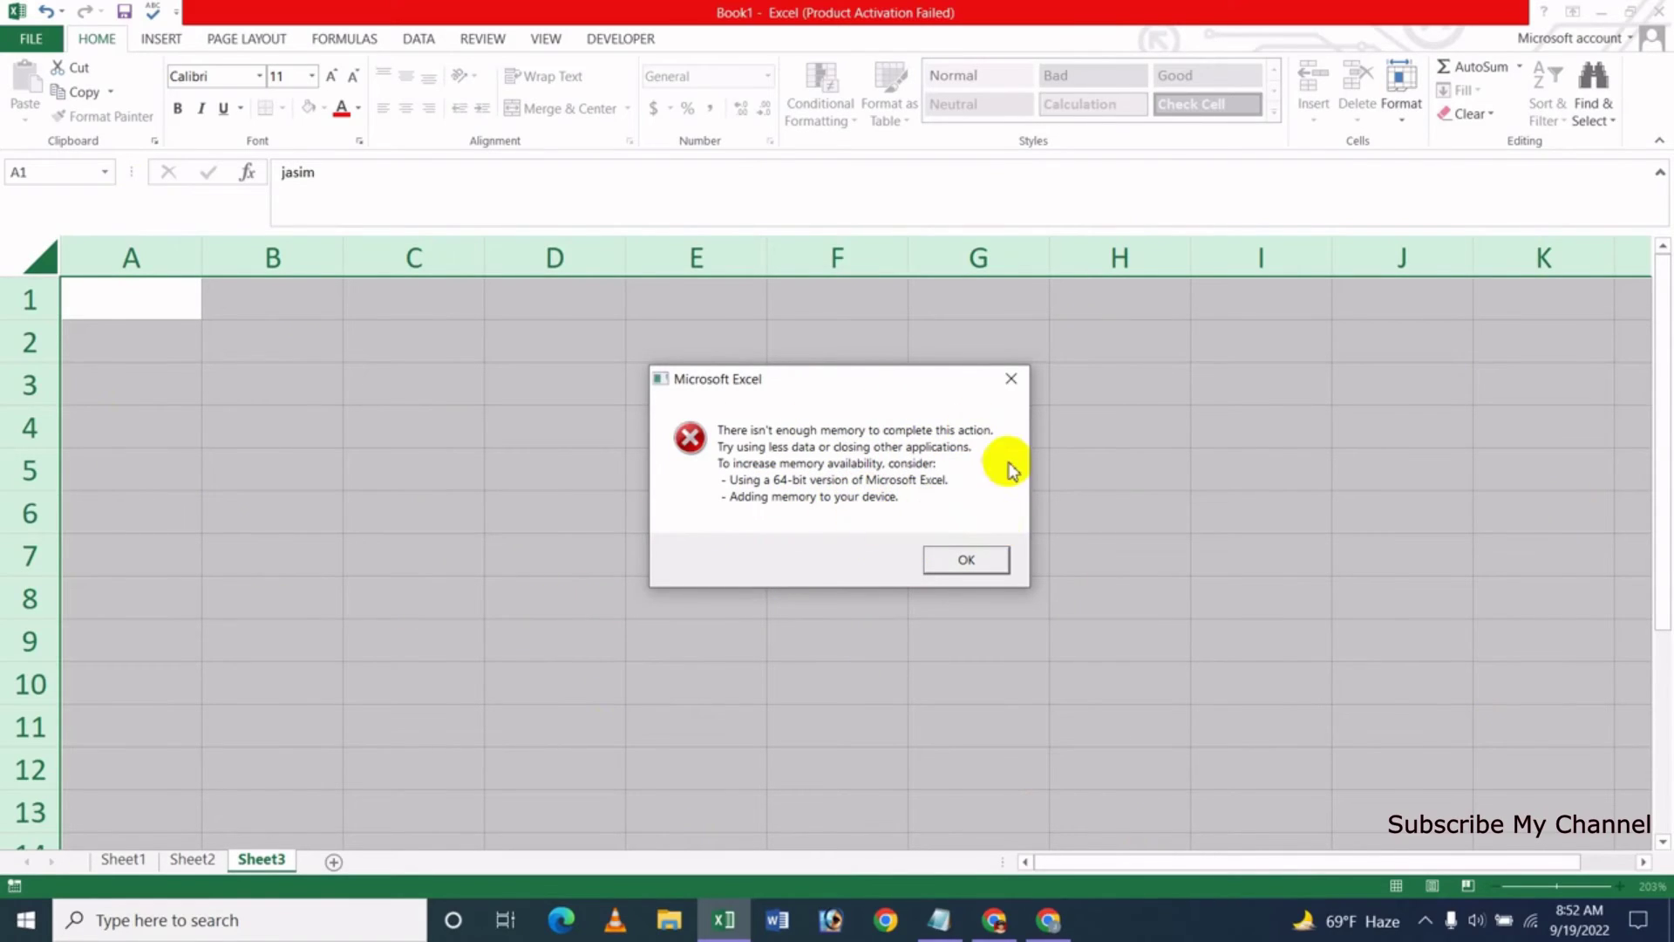
pyautogui.click(968, 559)
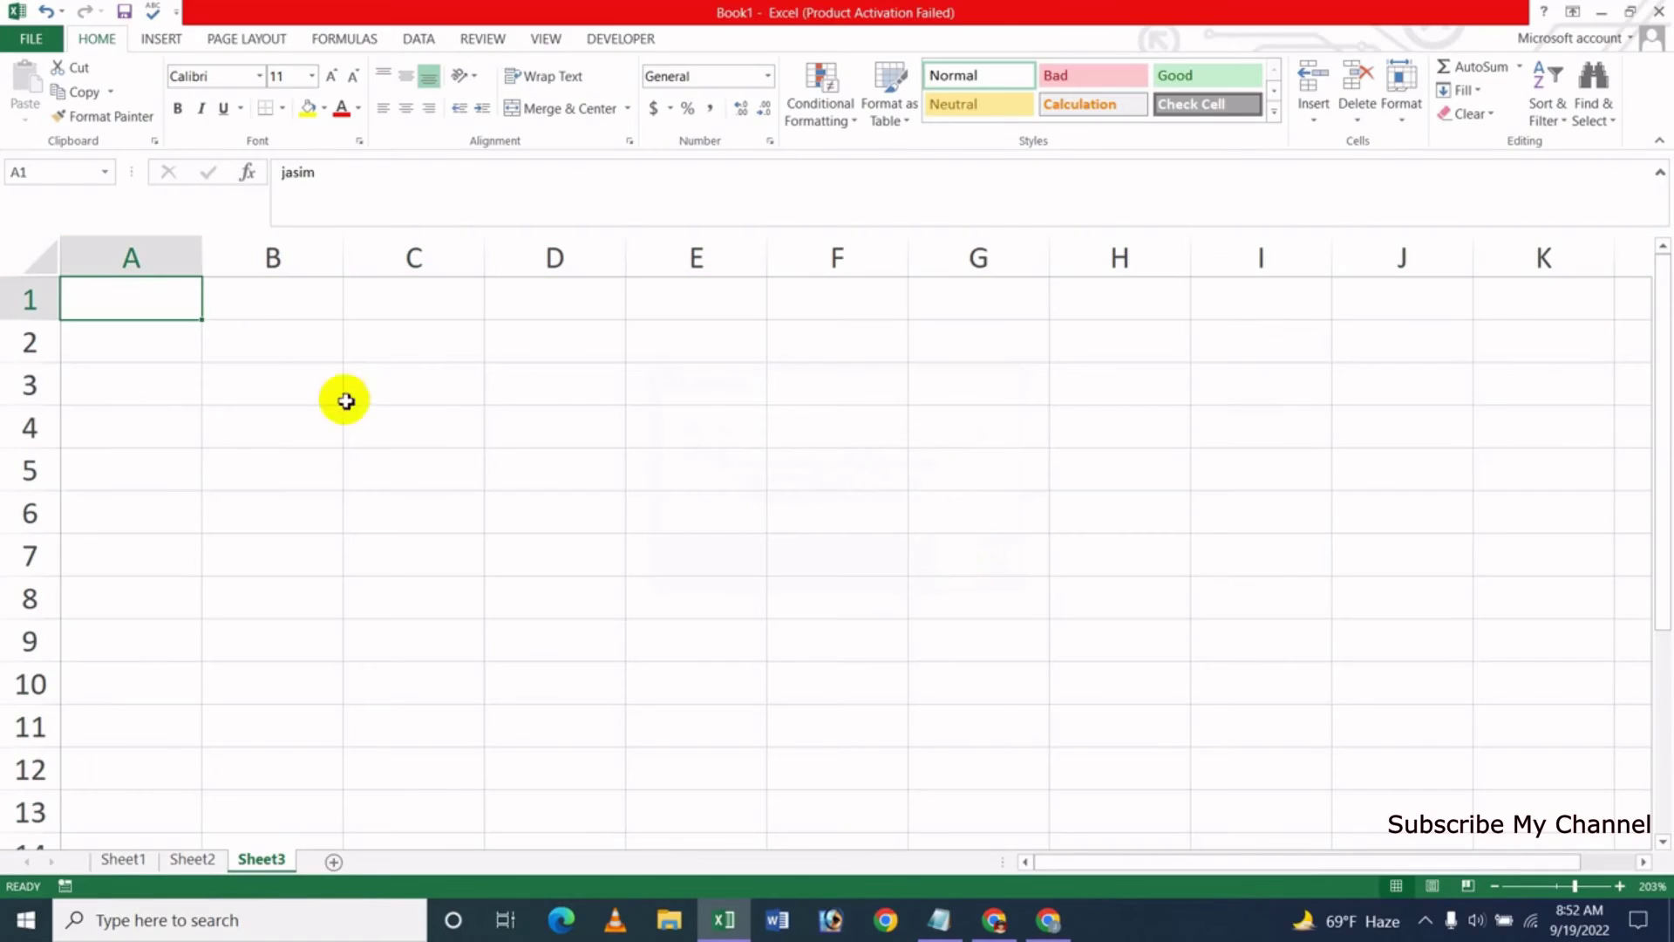
pyautogui.click(380, 439)
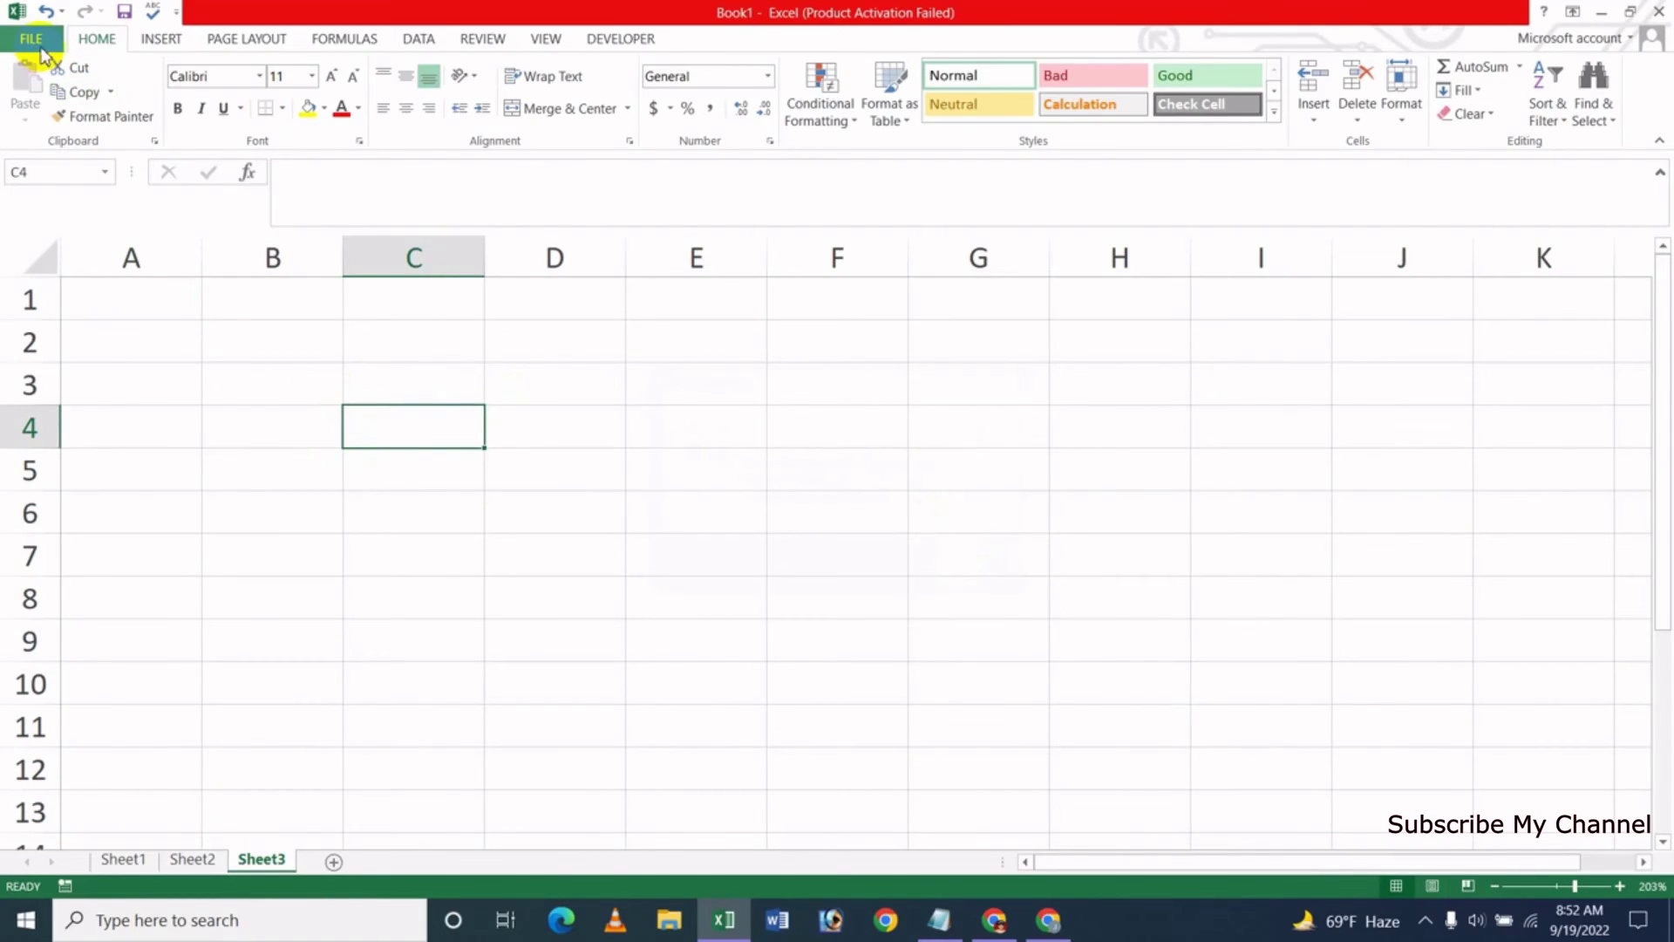
pyautogui.click(40, 44)
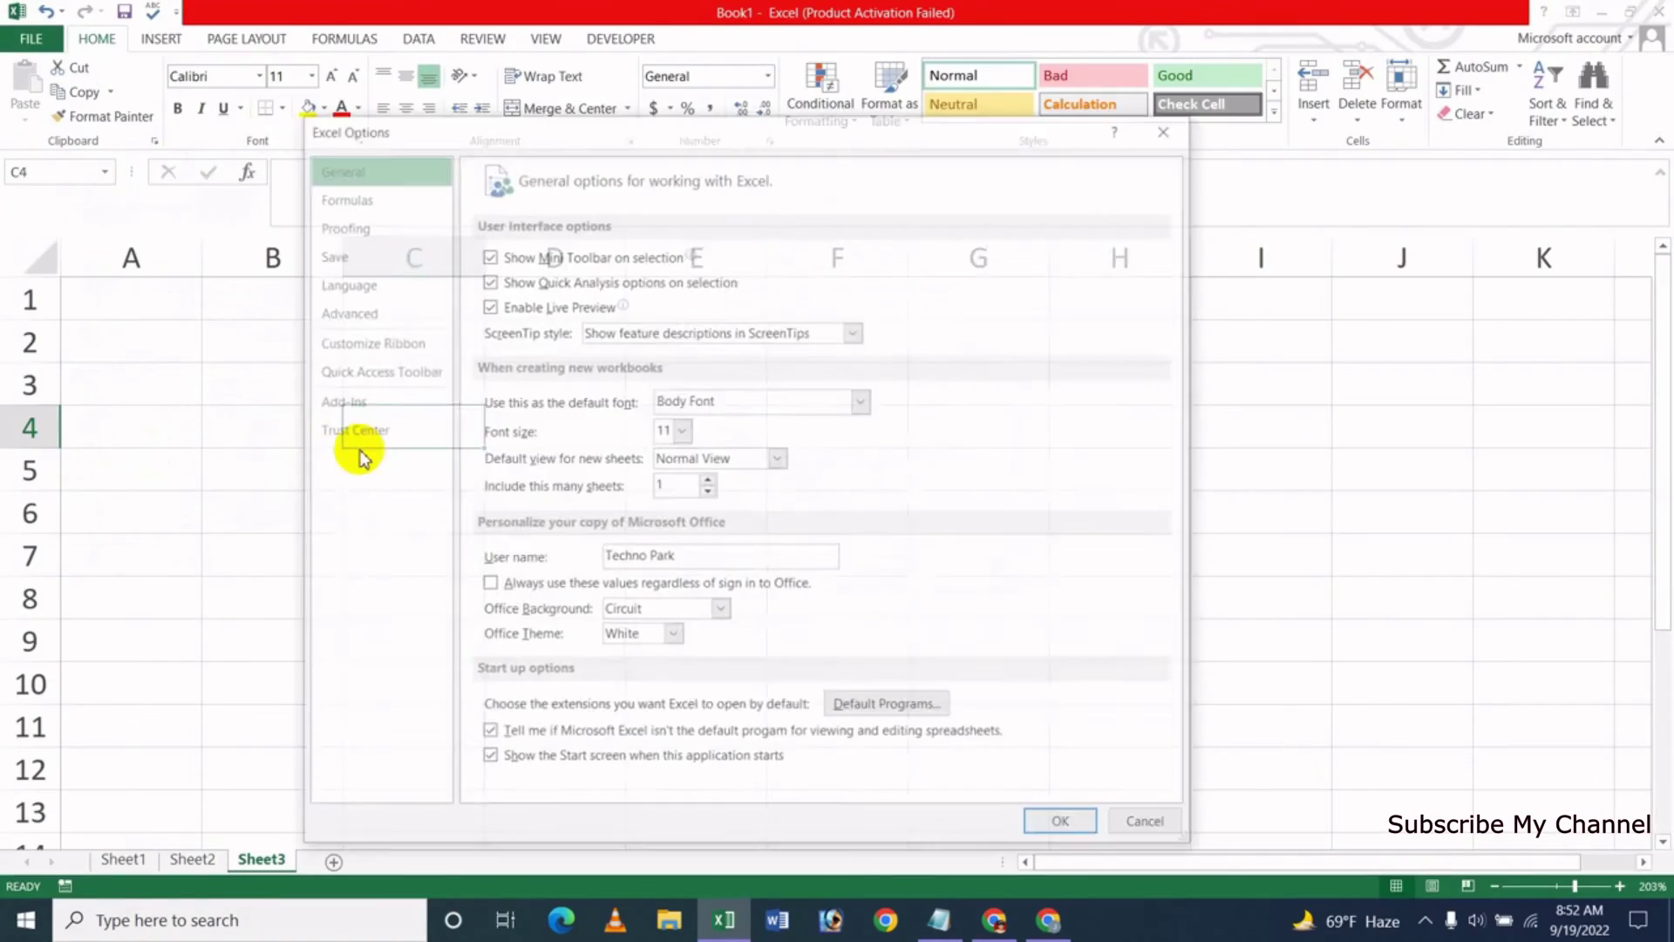
pyautogui.click(349, 314)
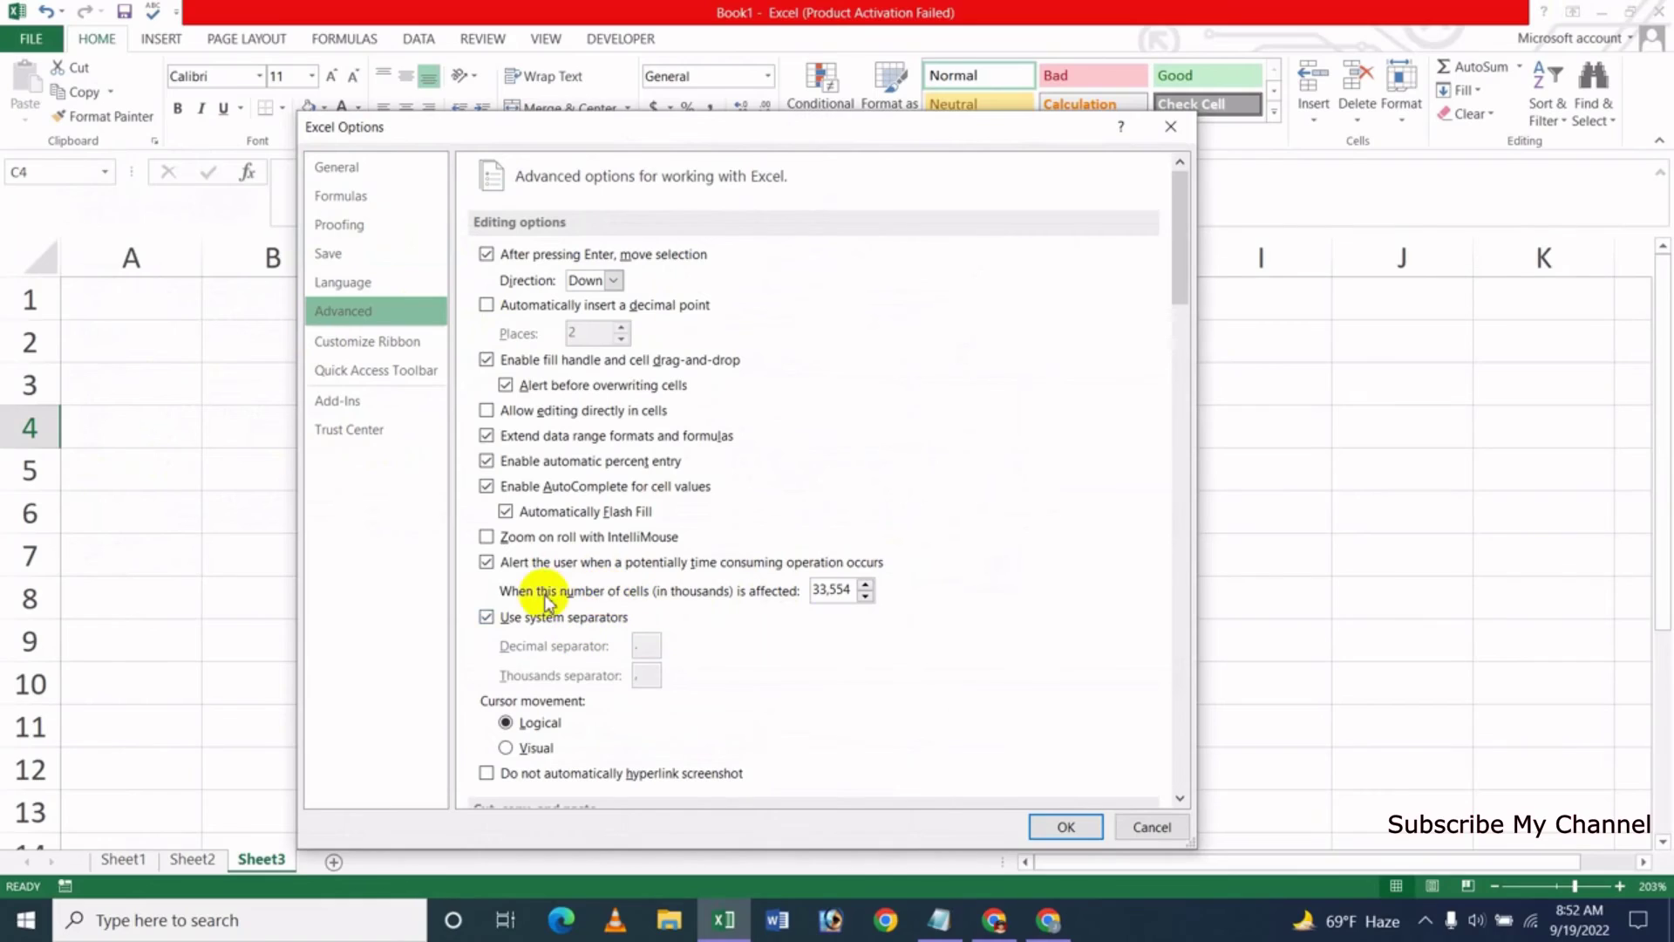
pyautogui.click(488, 563)
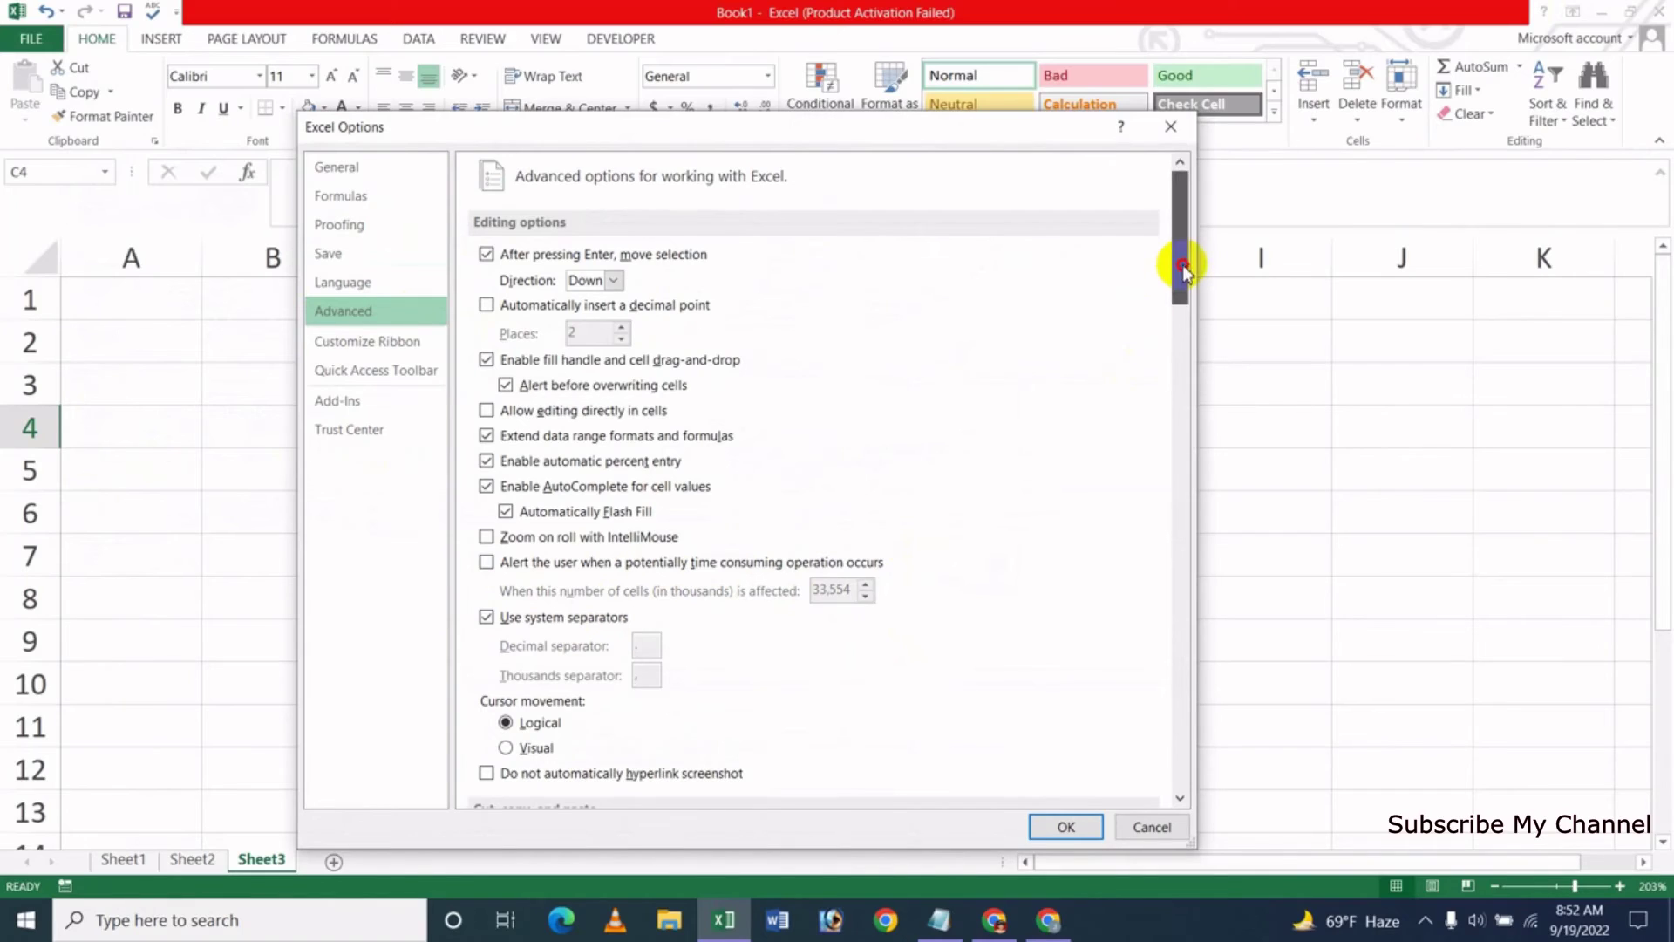
pyautogui.moveTo(1184, 270); pyautogui.dragTo(1183, 300)
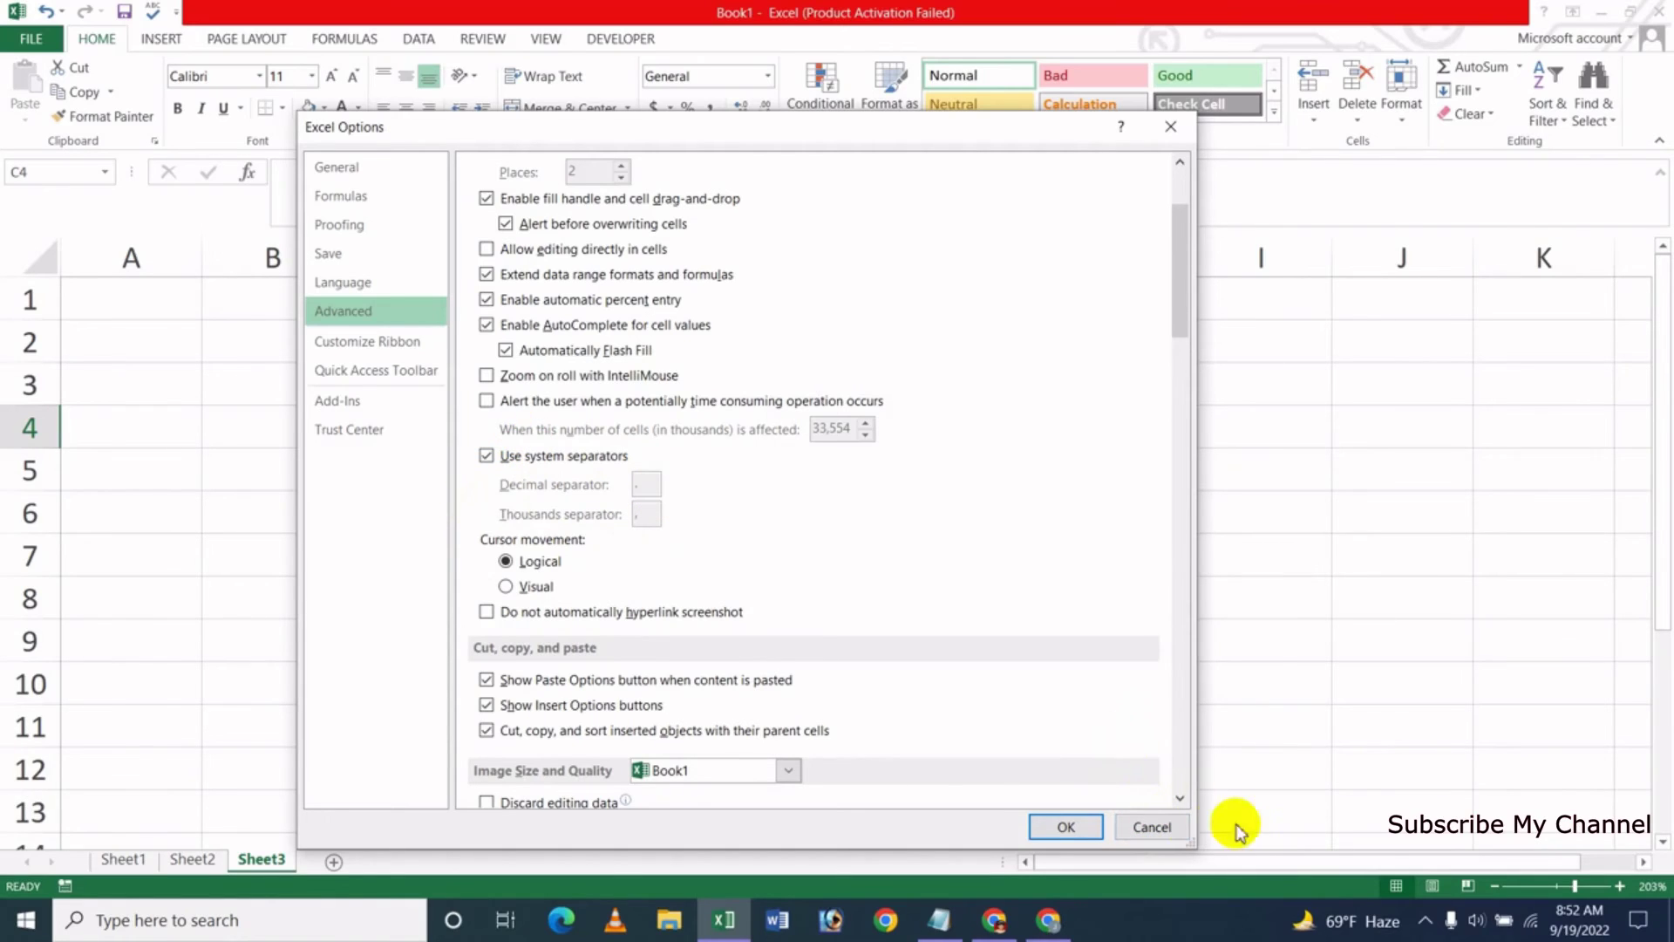
pyautogui.click(1161, 828)
# Type 115550 into cell B4 on Sheet3
pyautogui.click(280, 422)
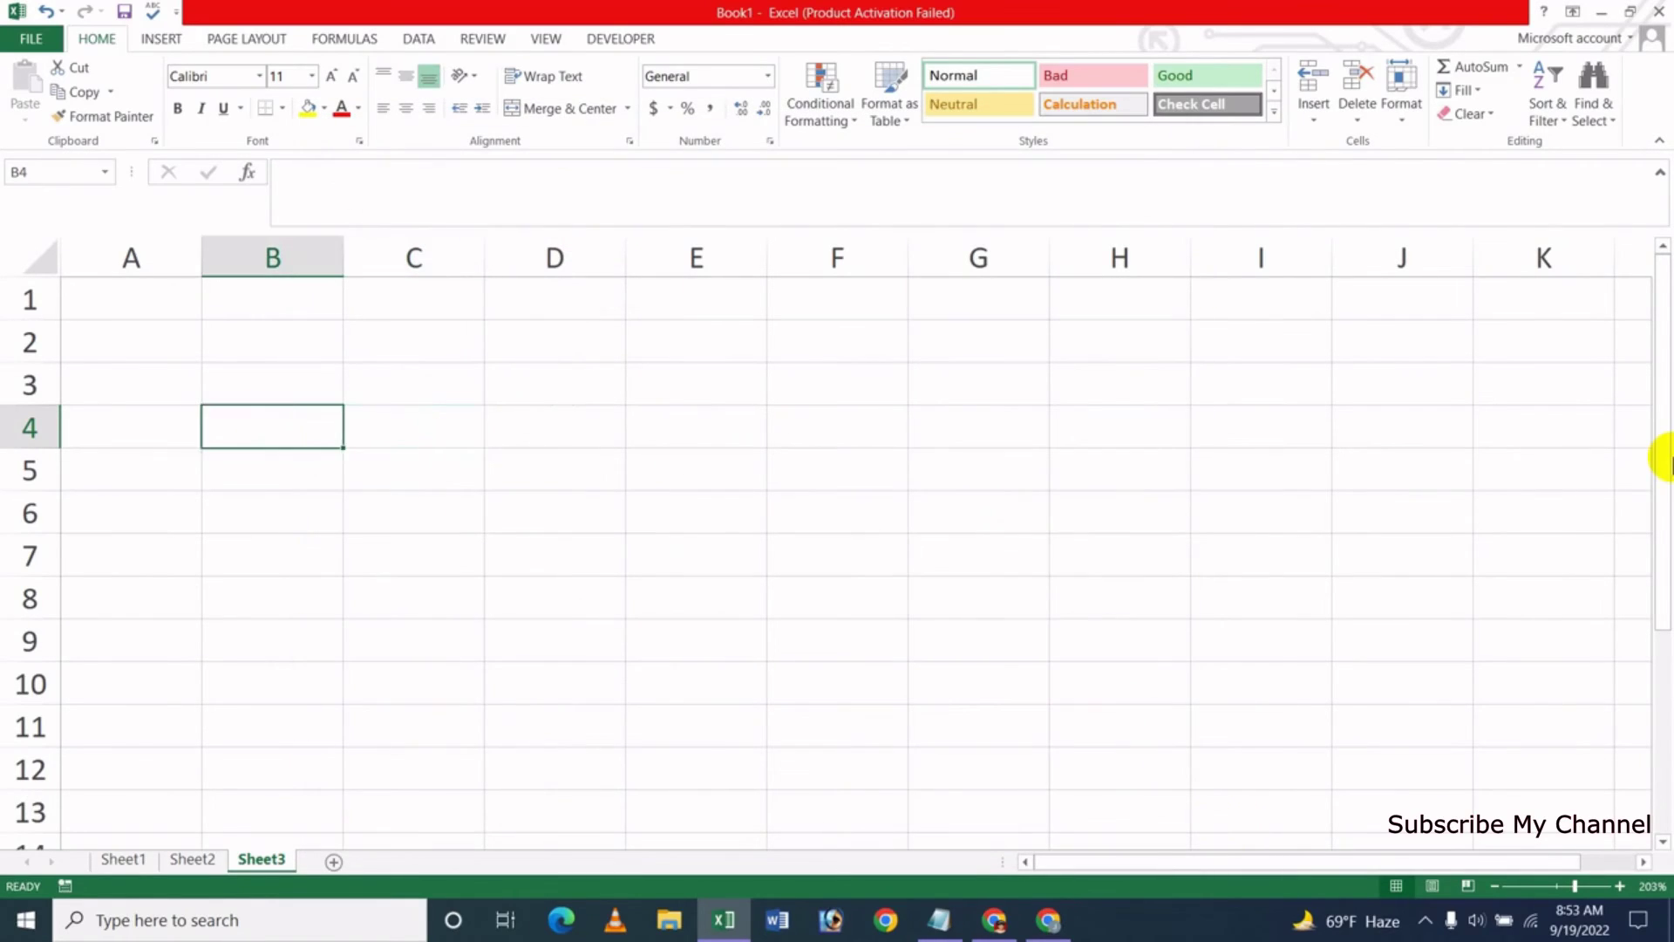
pyautogui.write('115550')
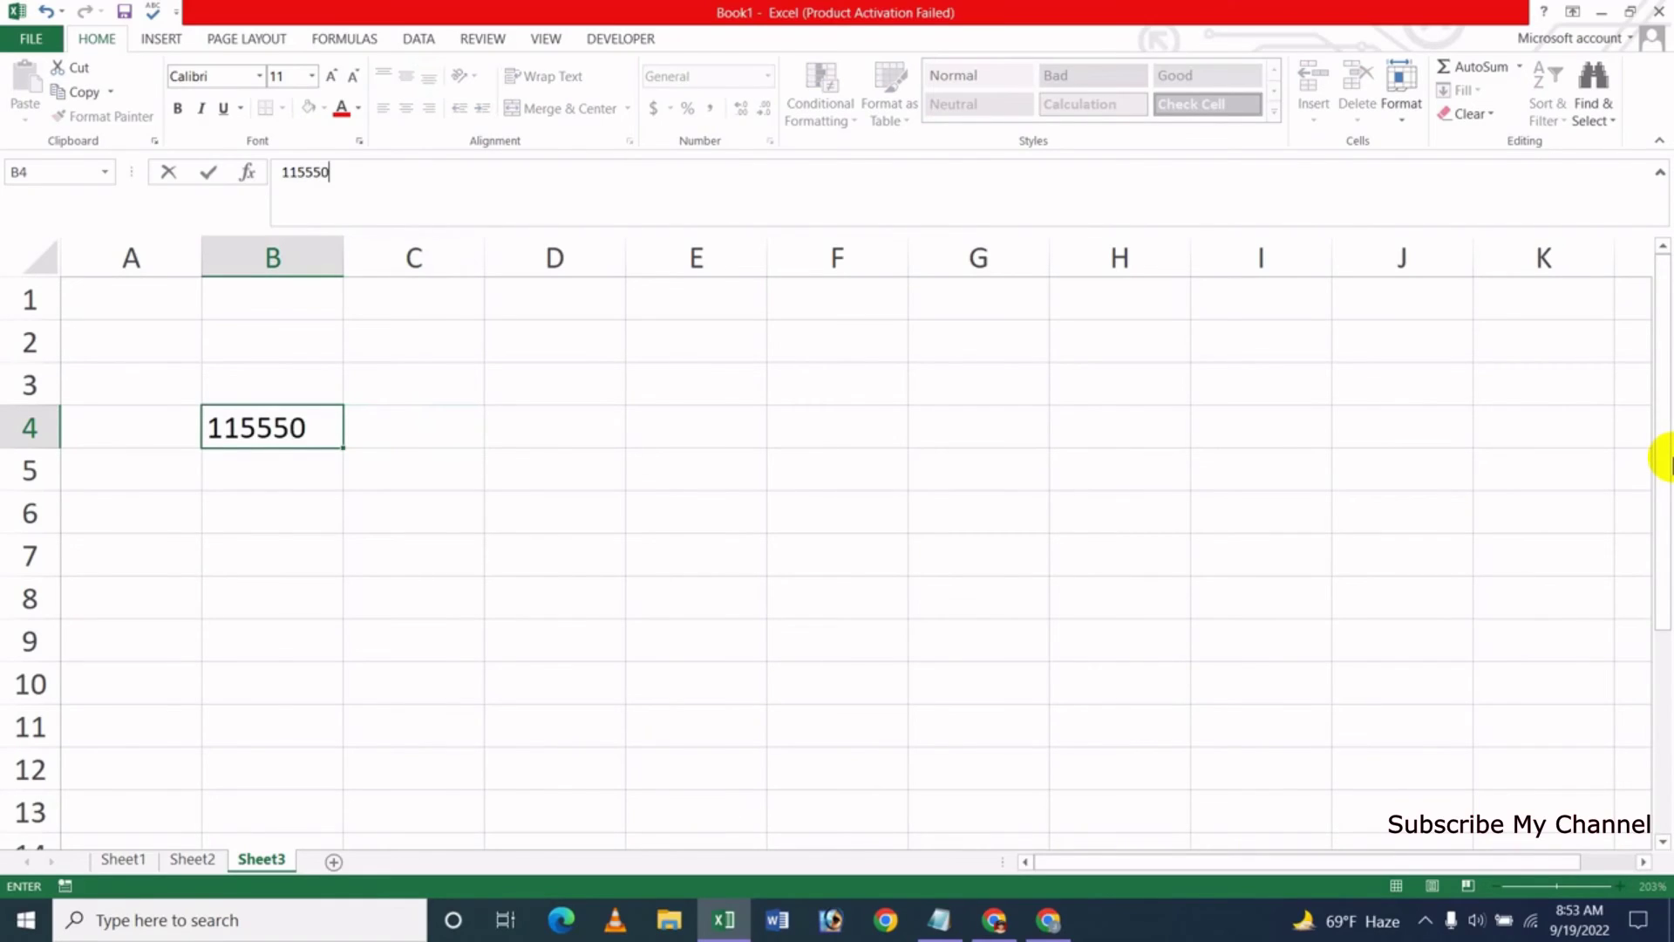
pyautogui.press('Return')
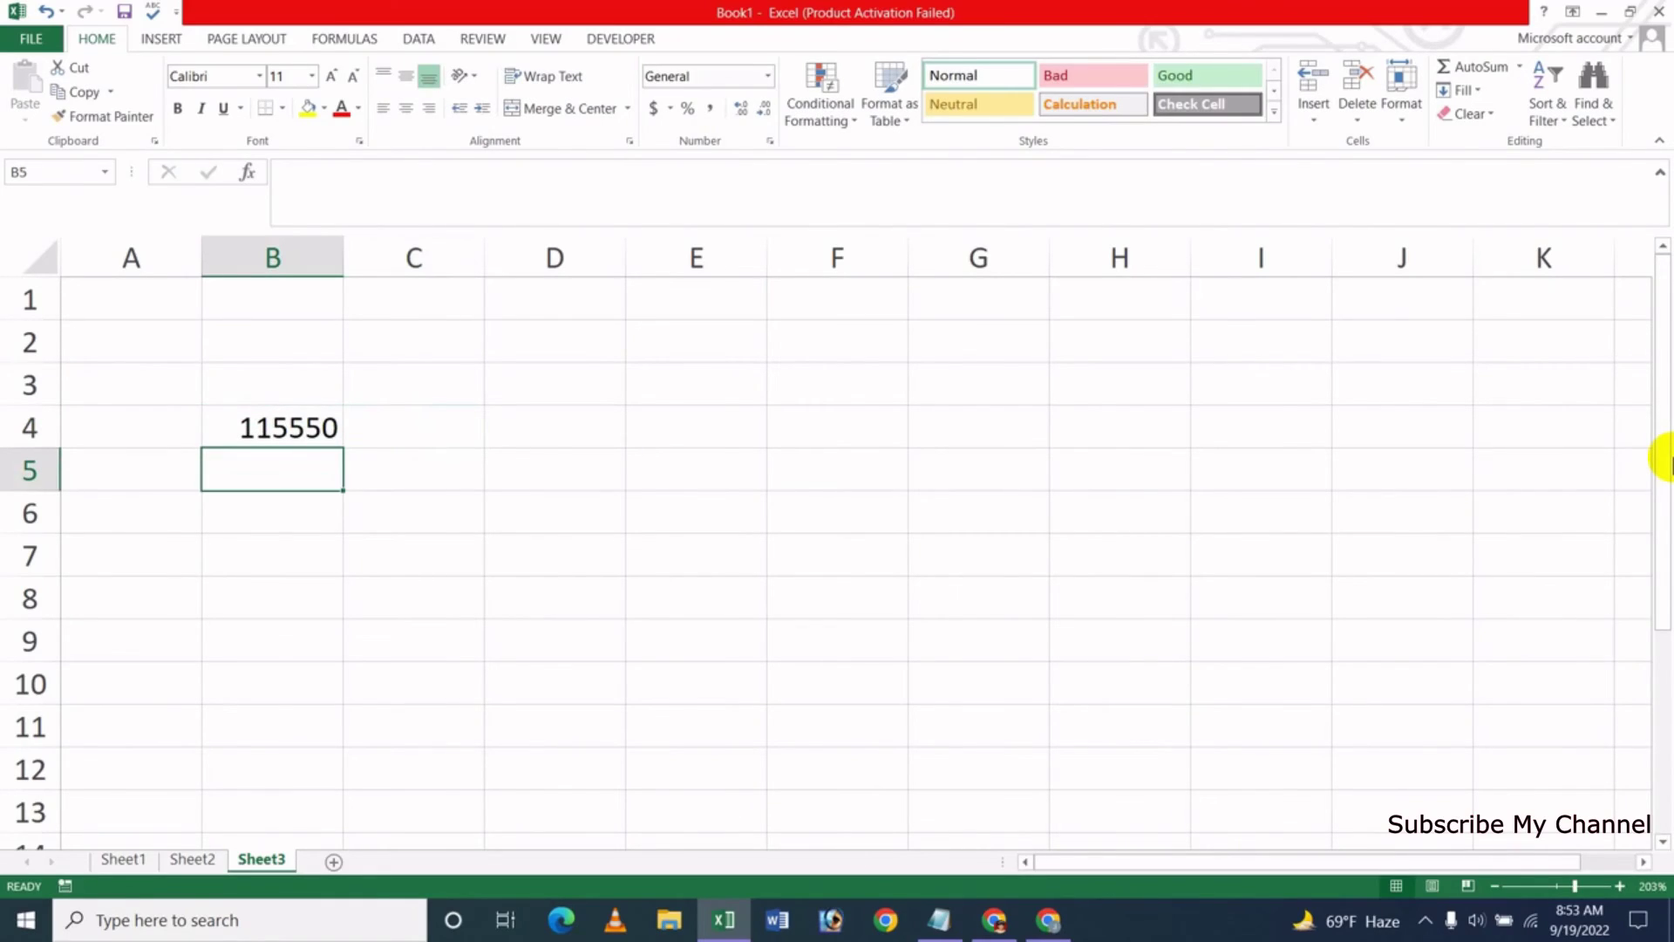
# Apply Comma Style to B4 so it displays 115,550.00
pyautogui.press('Up')
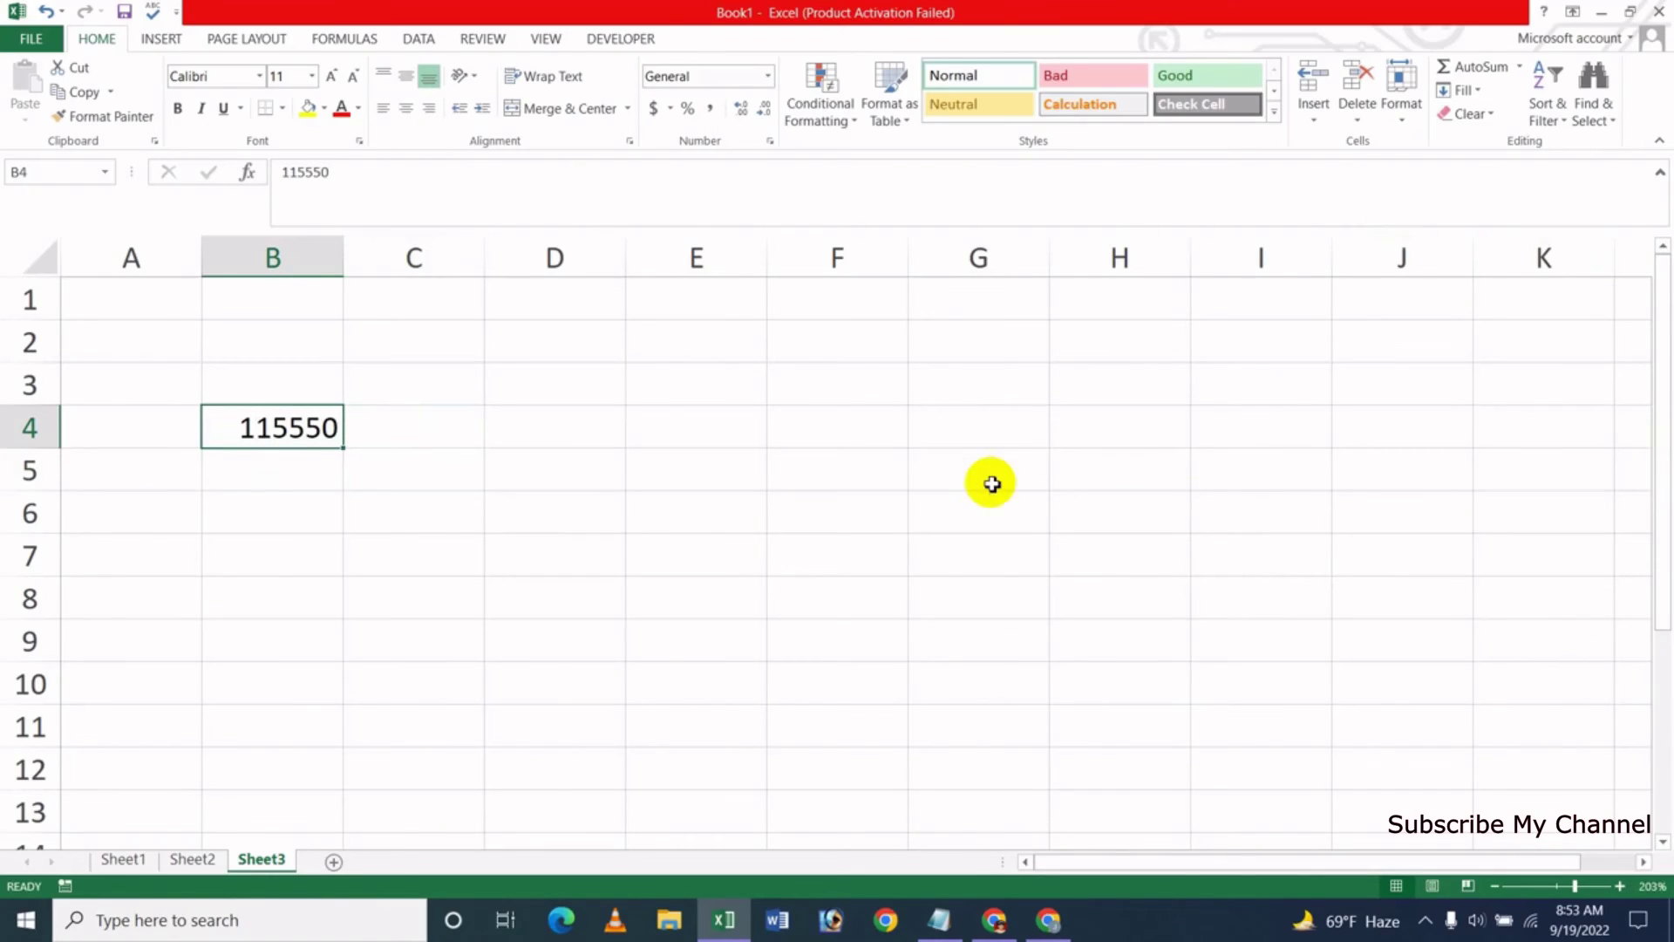
pyautogui.click(711, 109)
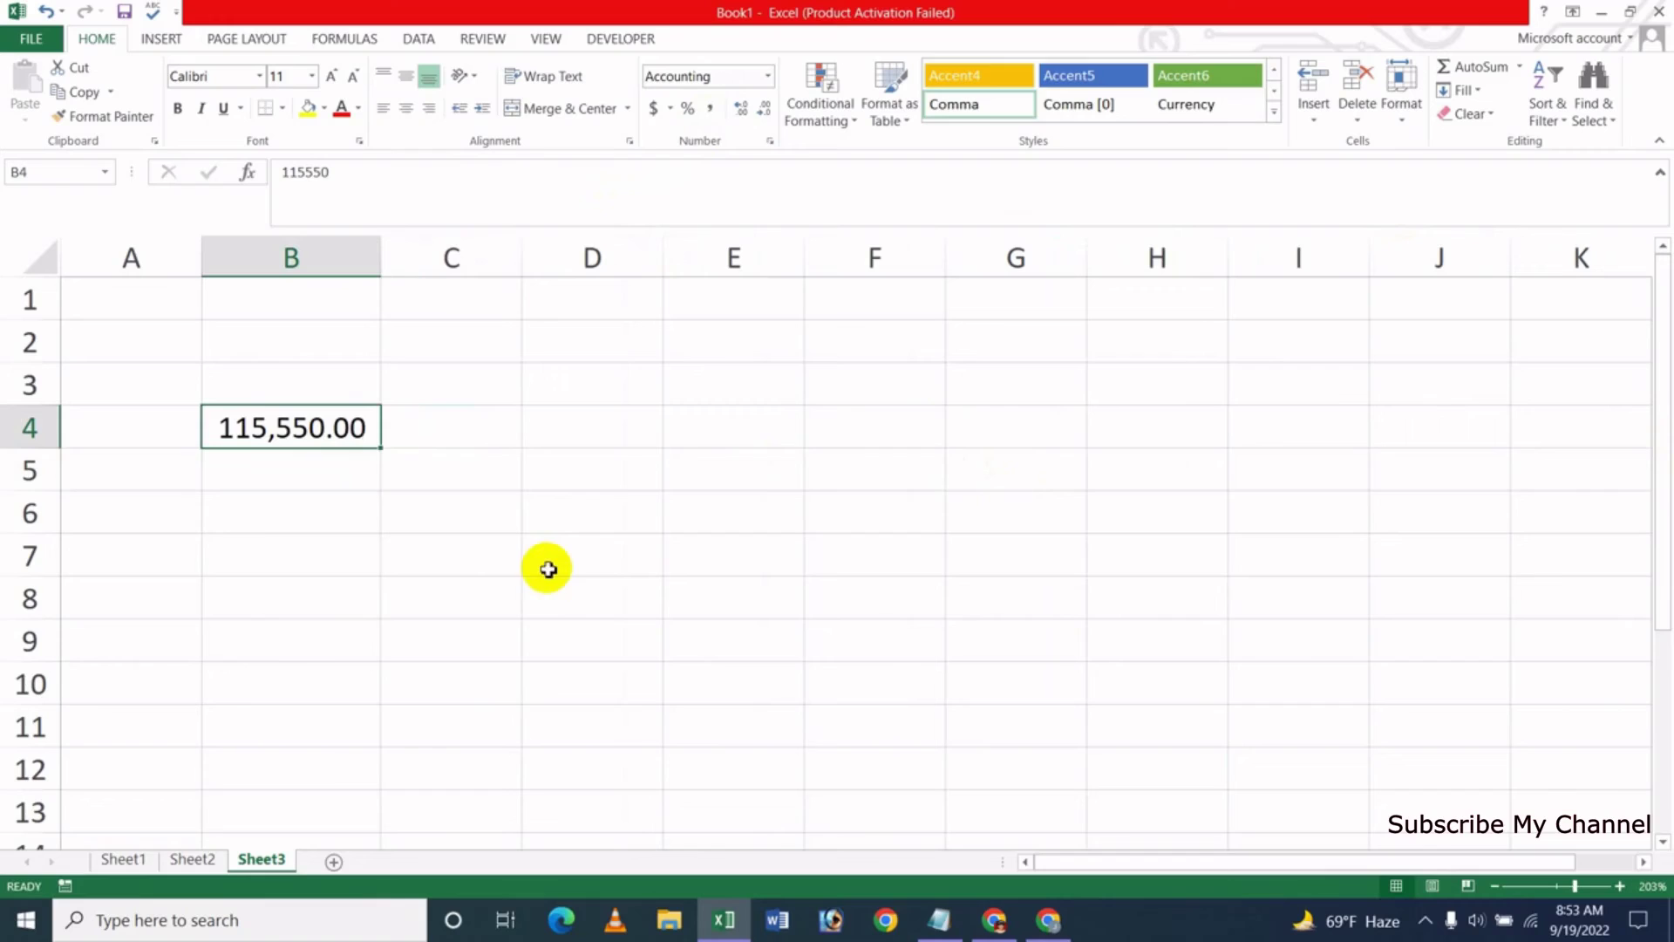
pyautogui.click(261, 550)
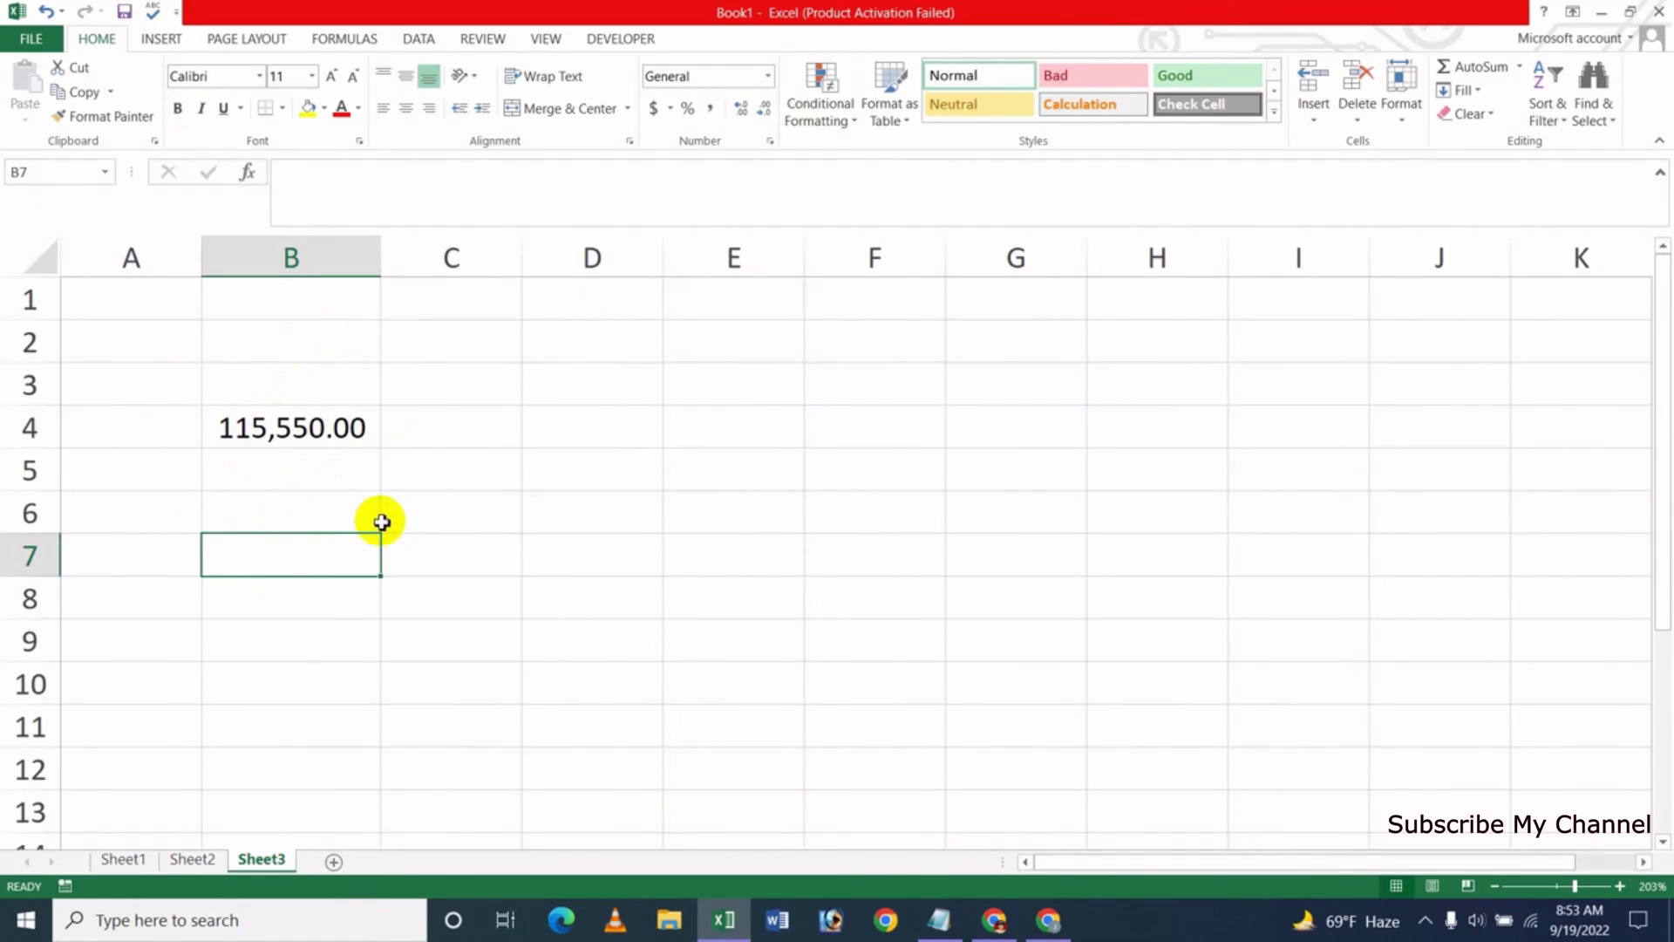
# Select B4 (115,550.00) and open the Advanced page of Excel Options
pyautogui.click(304, 509)
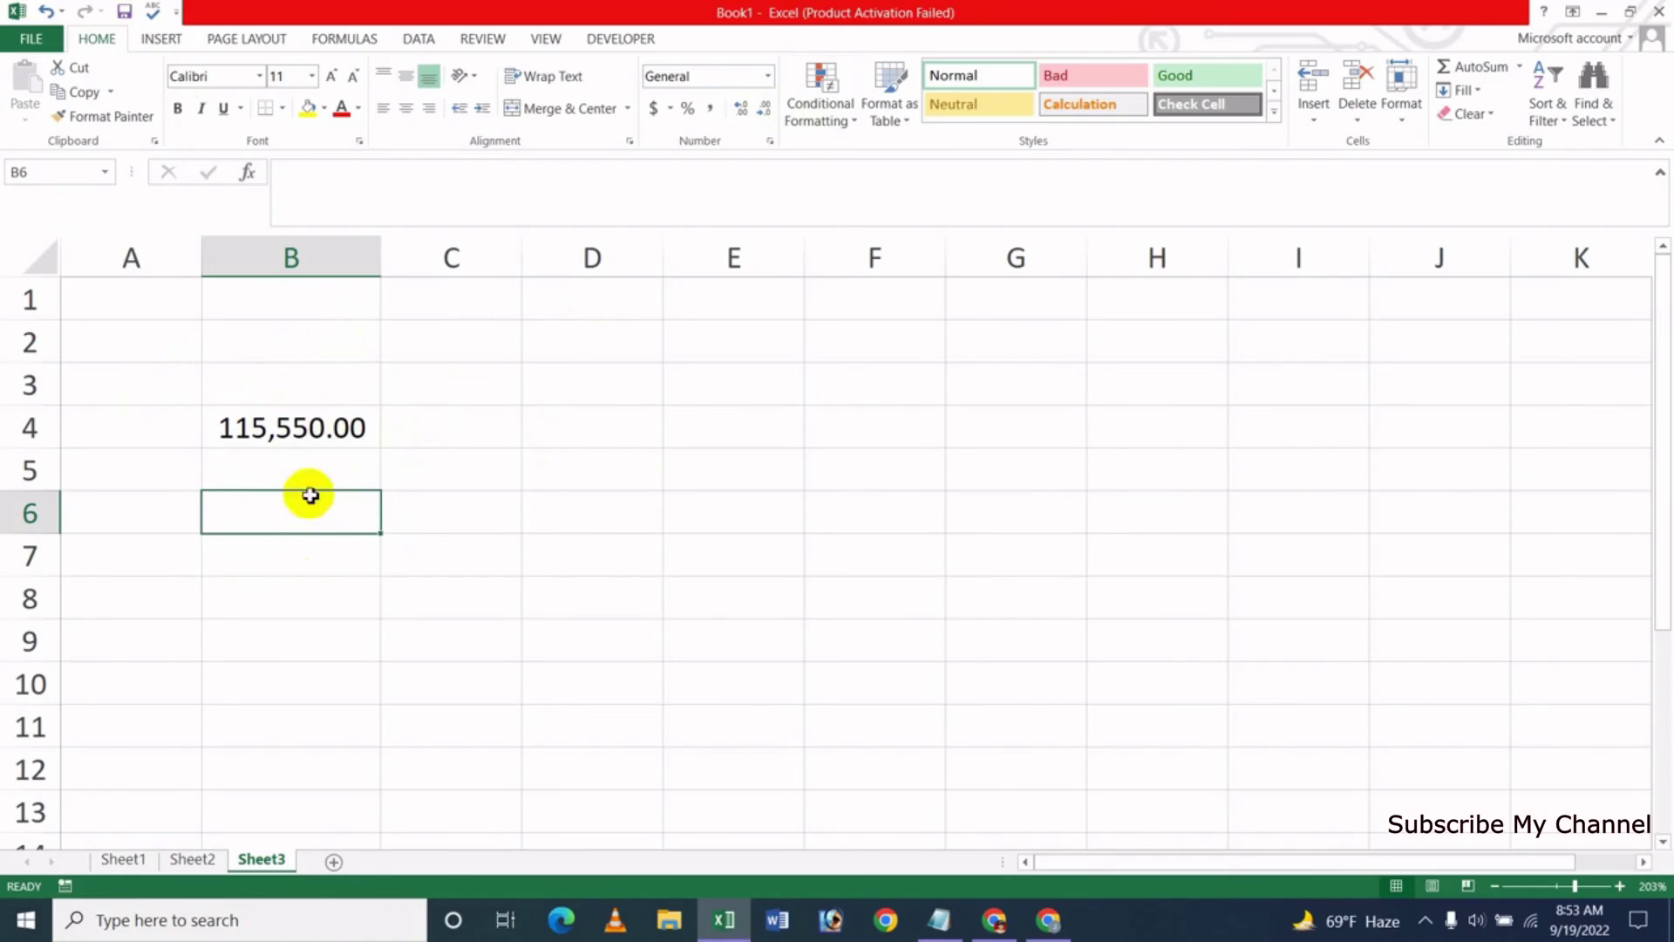
pyautogui.click(287, 438)
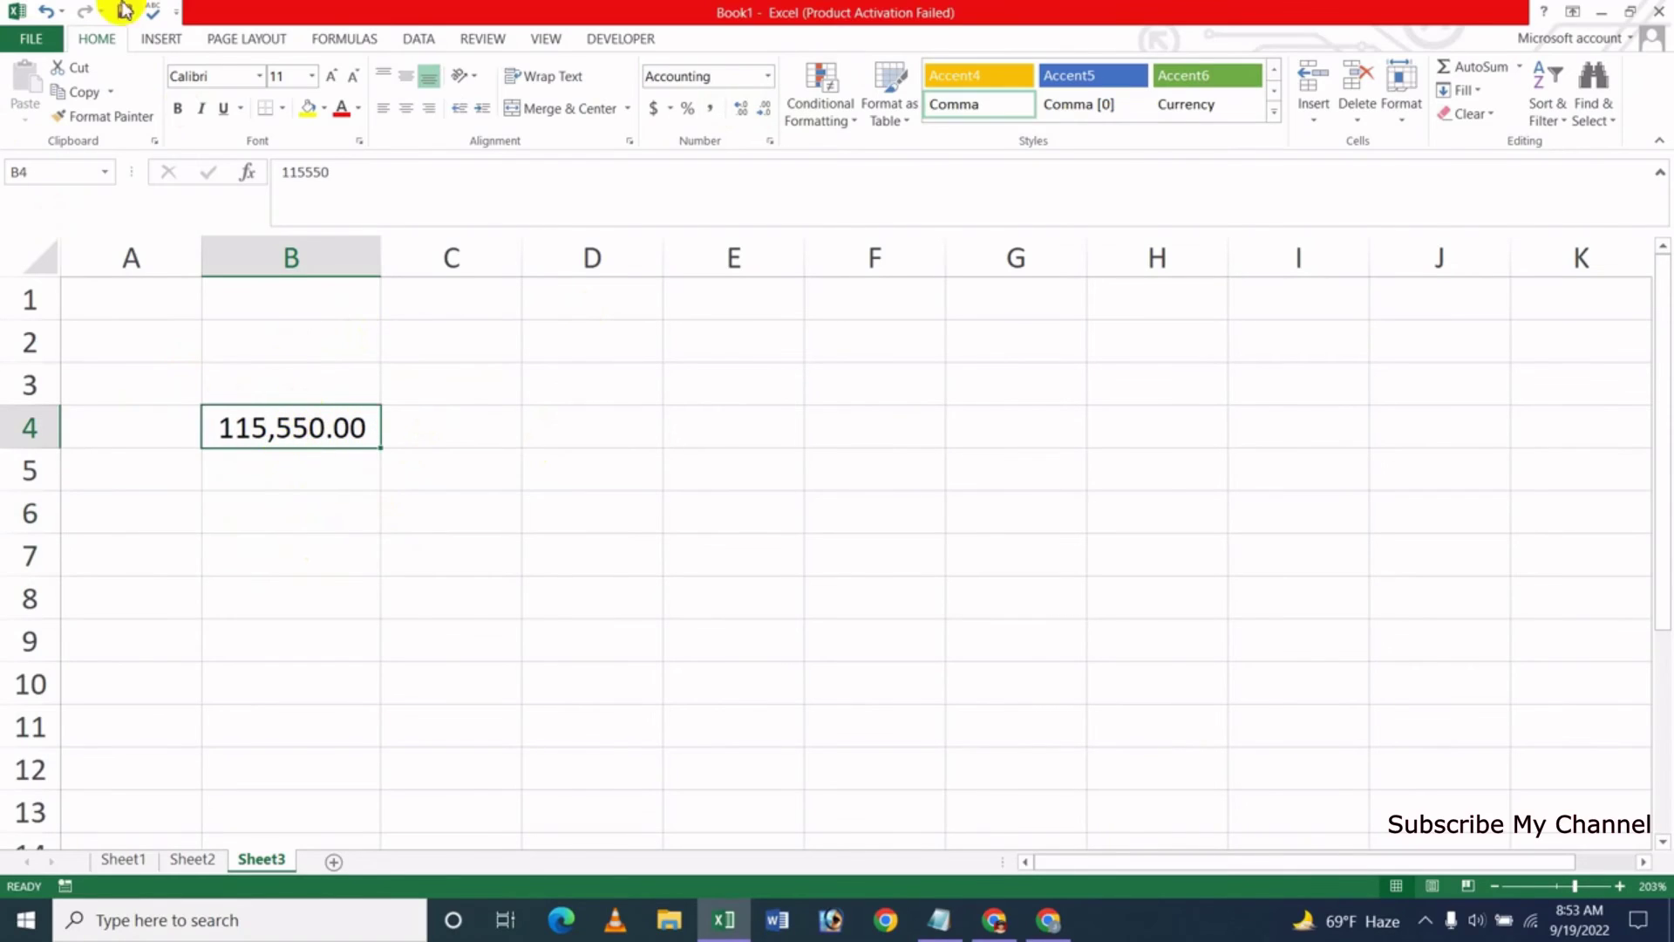
pyautogui.click(31, 40)
pyautogui.click(44, 471)
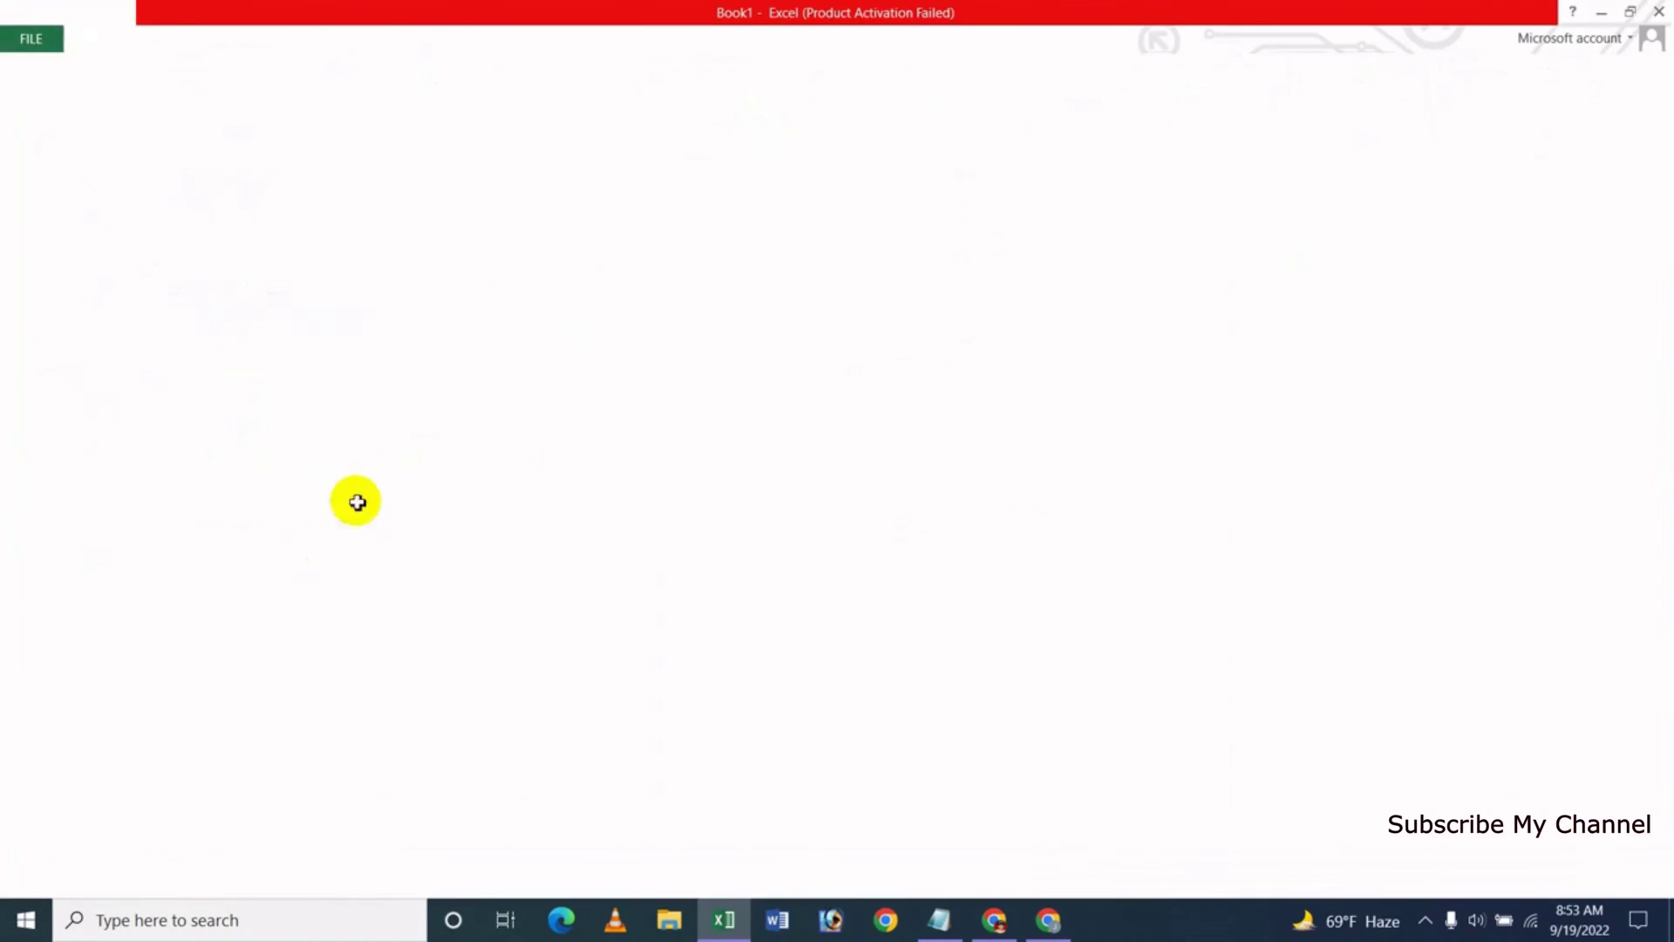
pyautogui.click(352, 312)
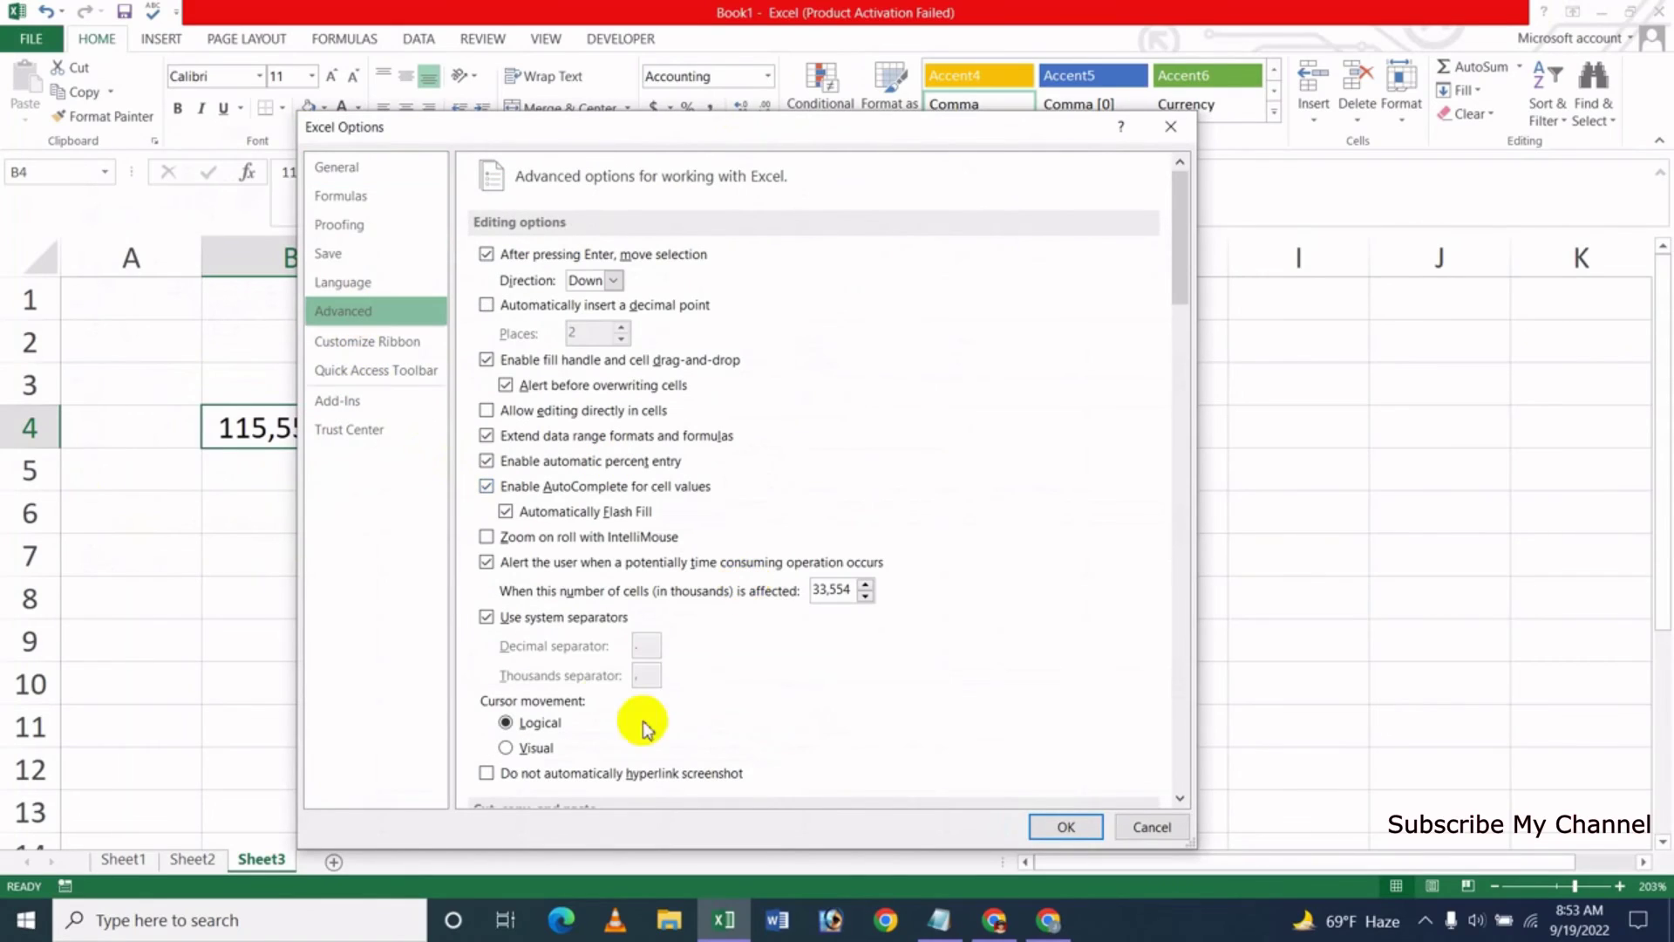
# Untick Use system separators and enter custom decimal '-' and thousands '*' separators
pyautogui.click(489, 619)
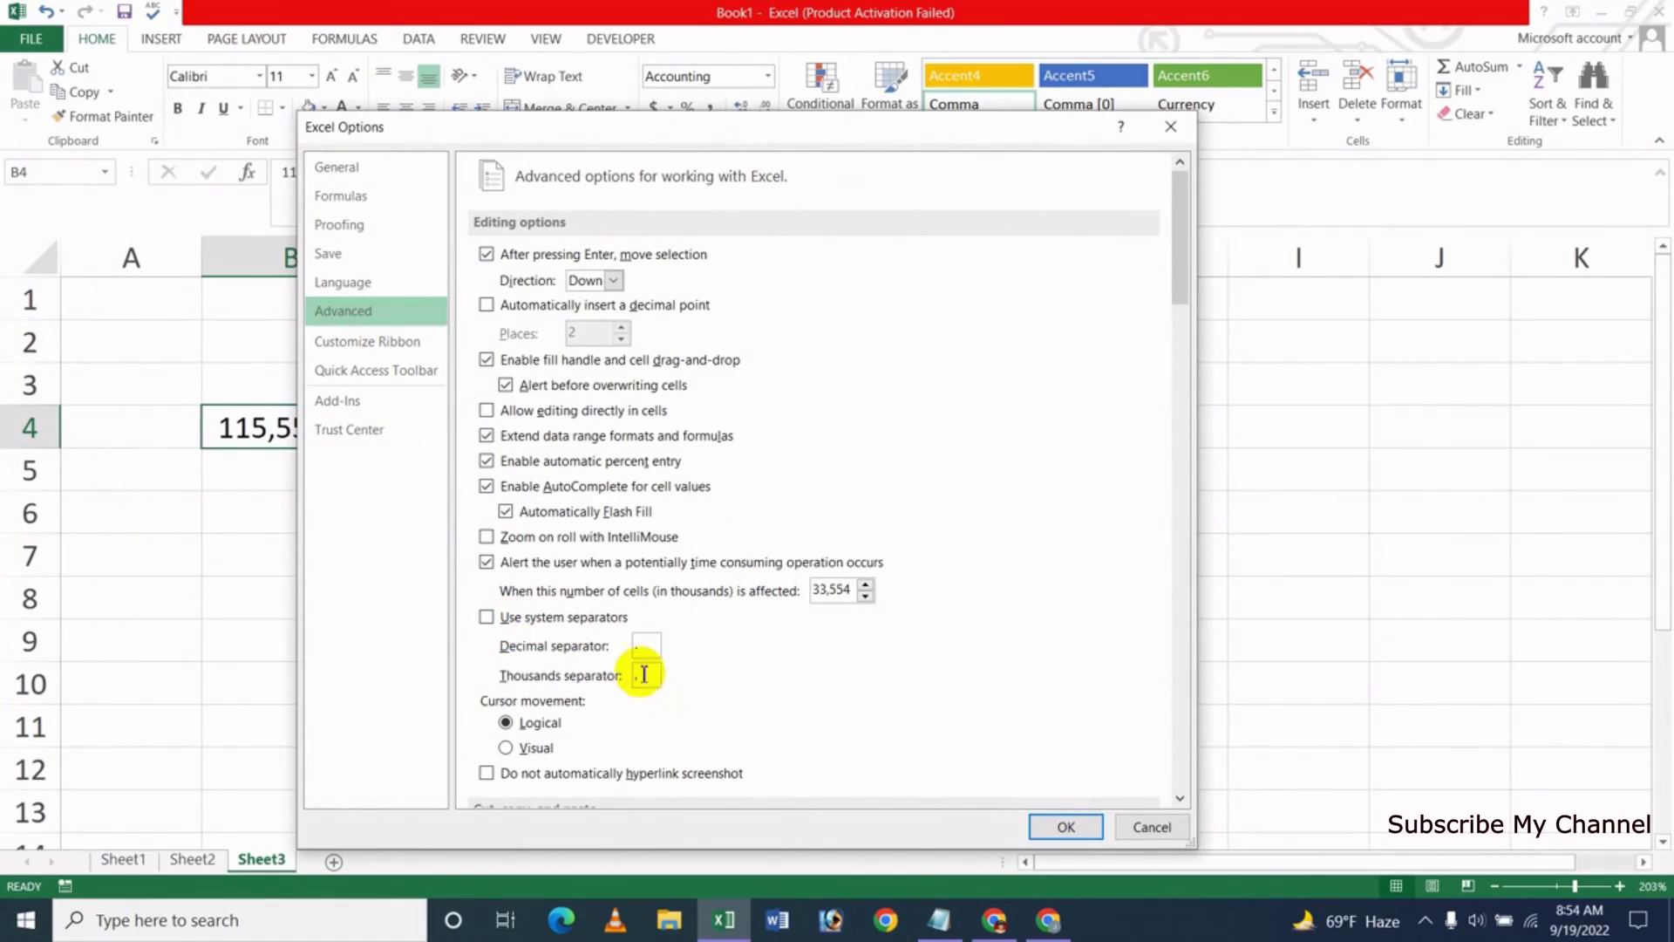
pyautogui.moveTo(695, 133); pyautogui.dragTo(885, 150)
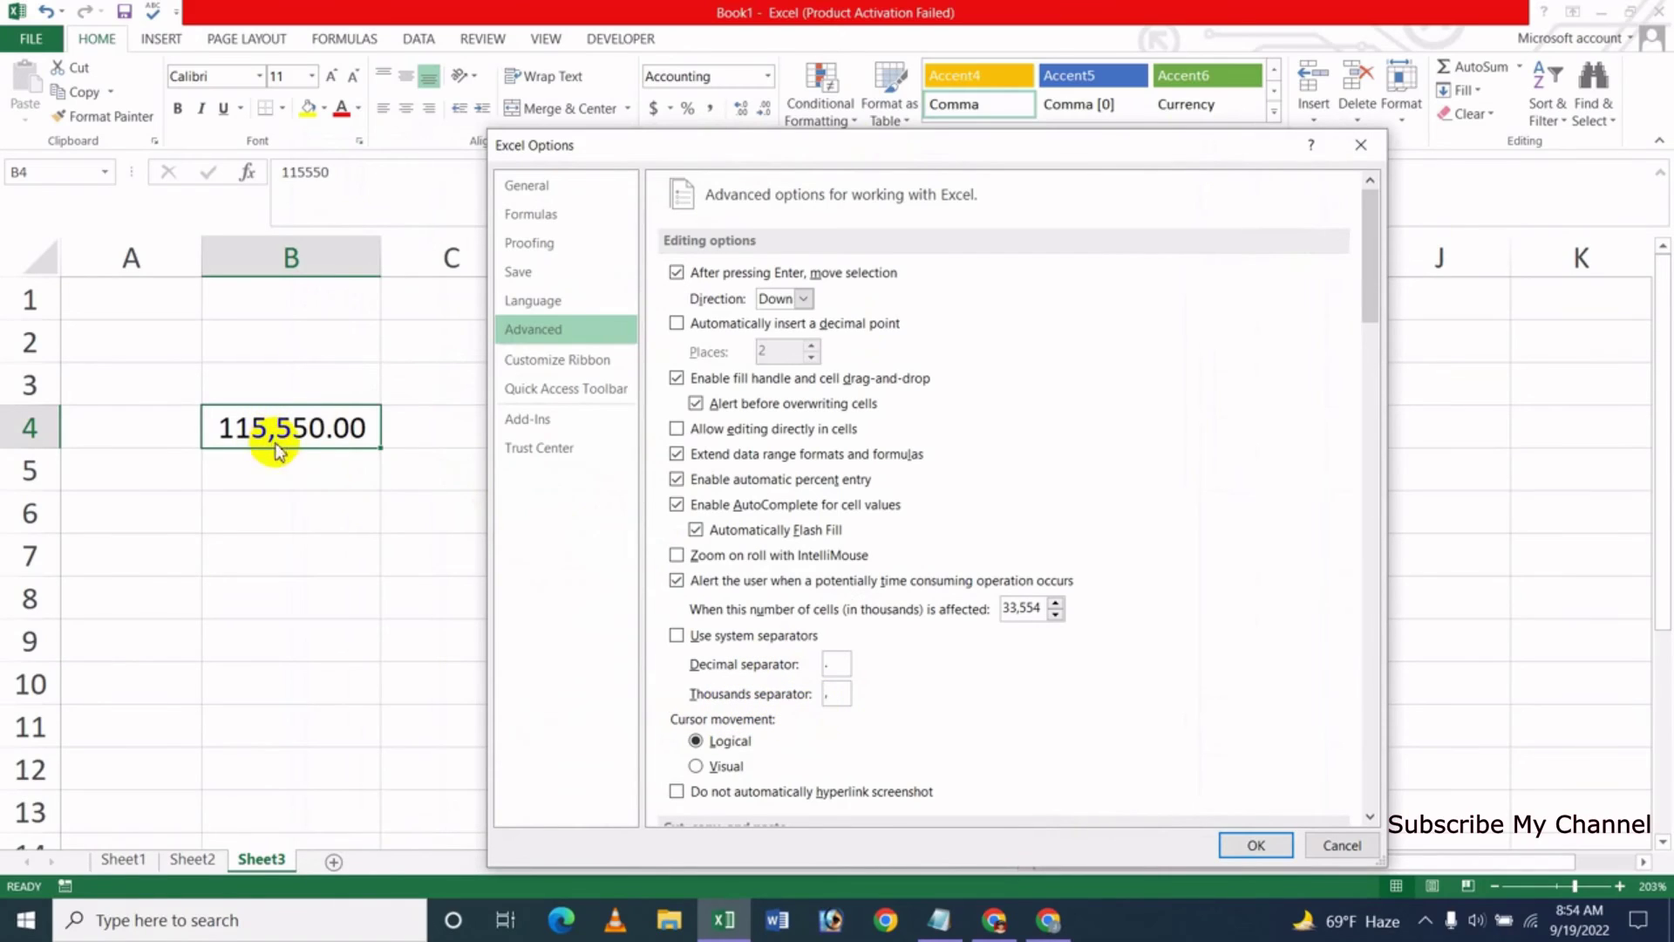
pyautogui.click(837, 666)
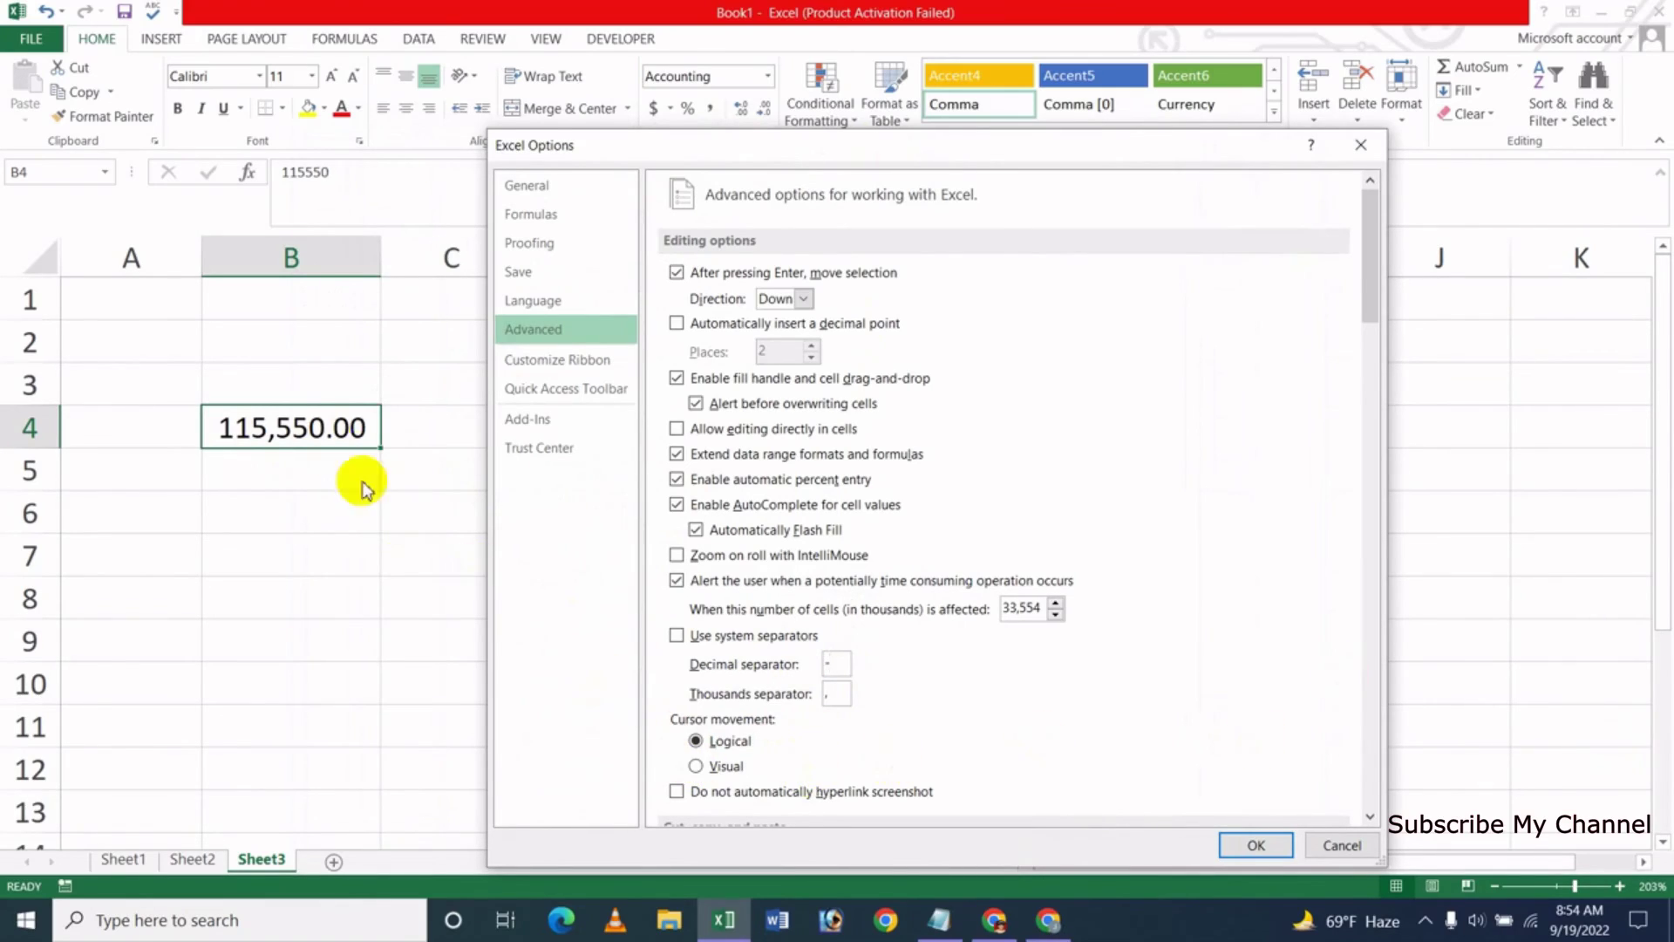
pyautogui.click(837, 696)
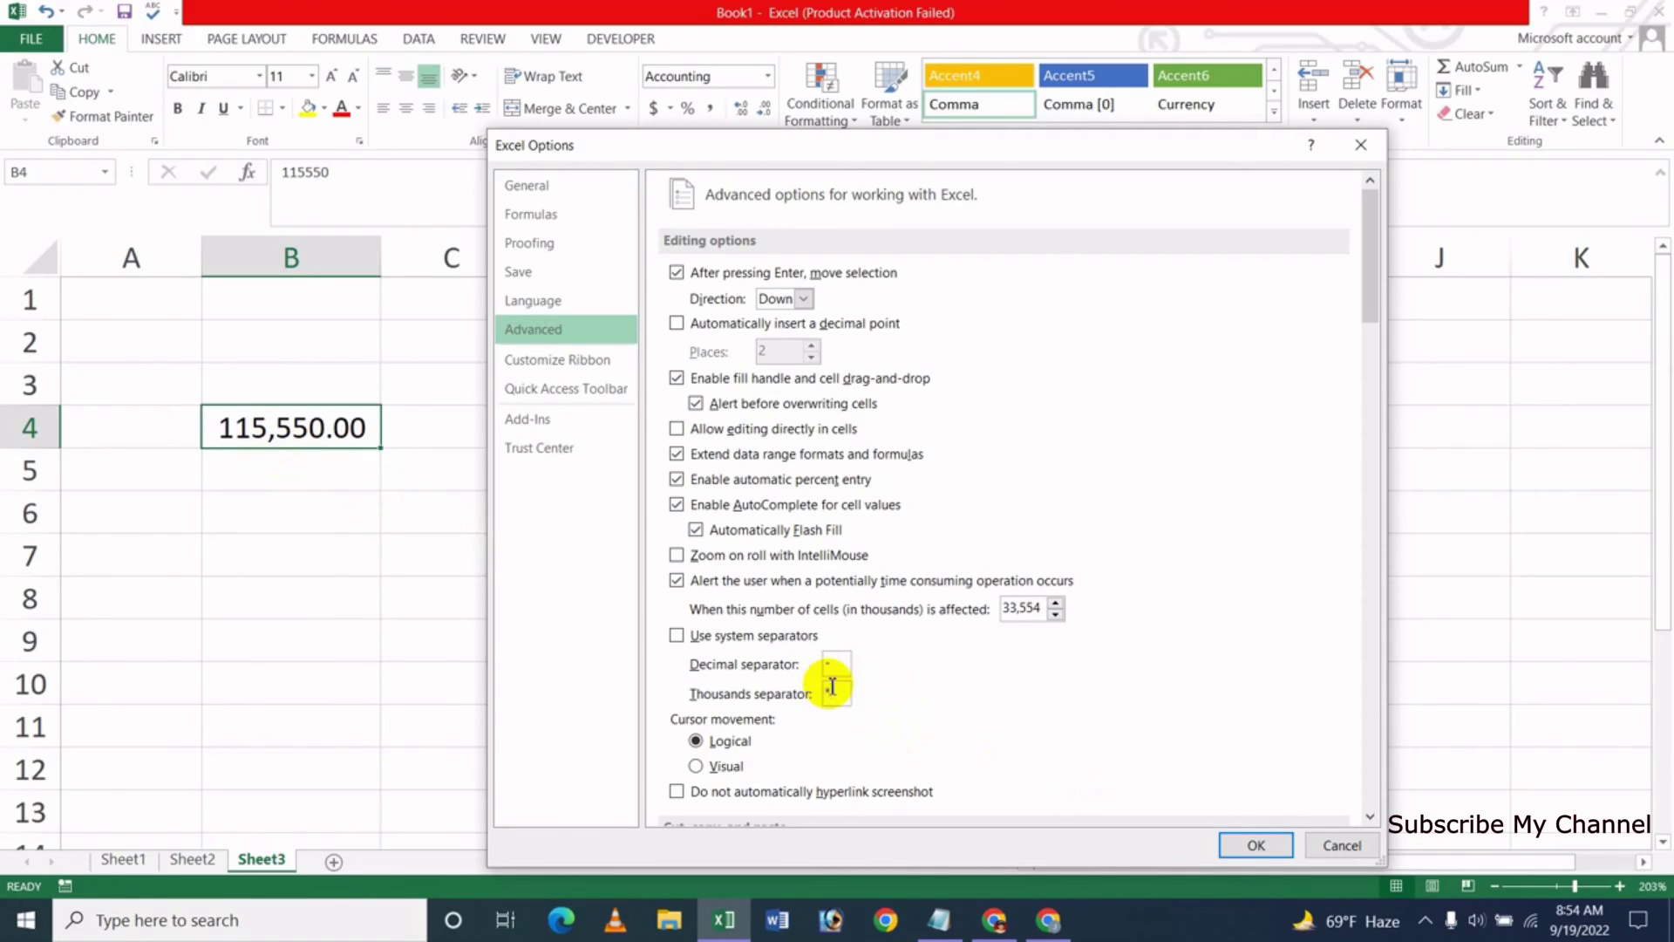
# Apply the custom separators and widen column B so B4's number fits
pyautogui.click(1259, 844)
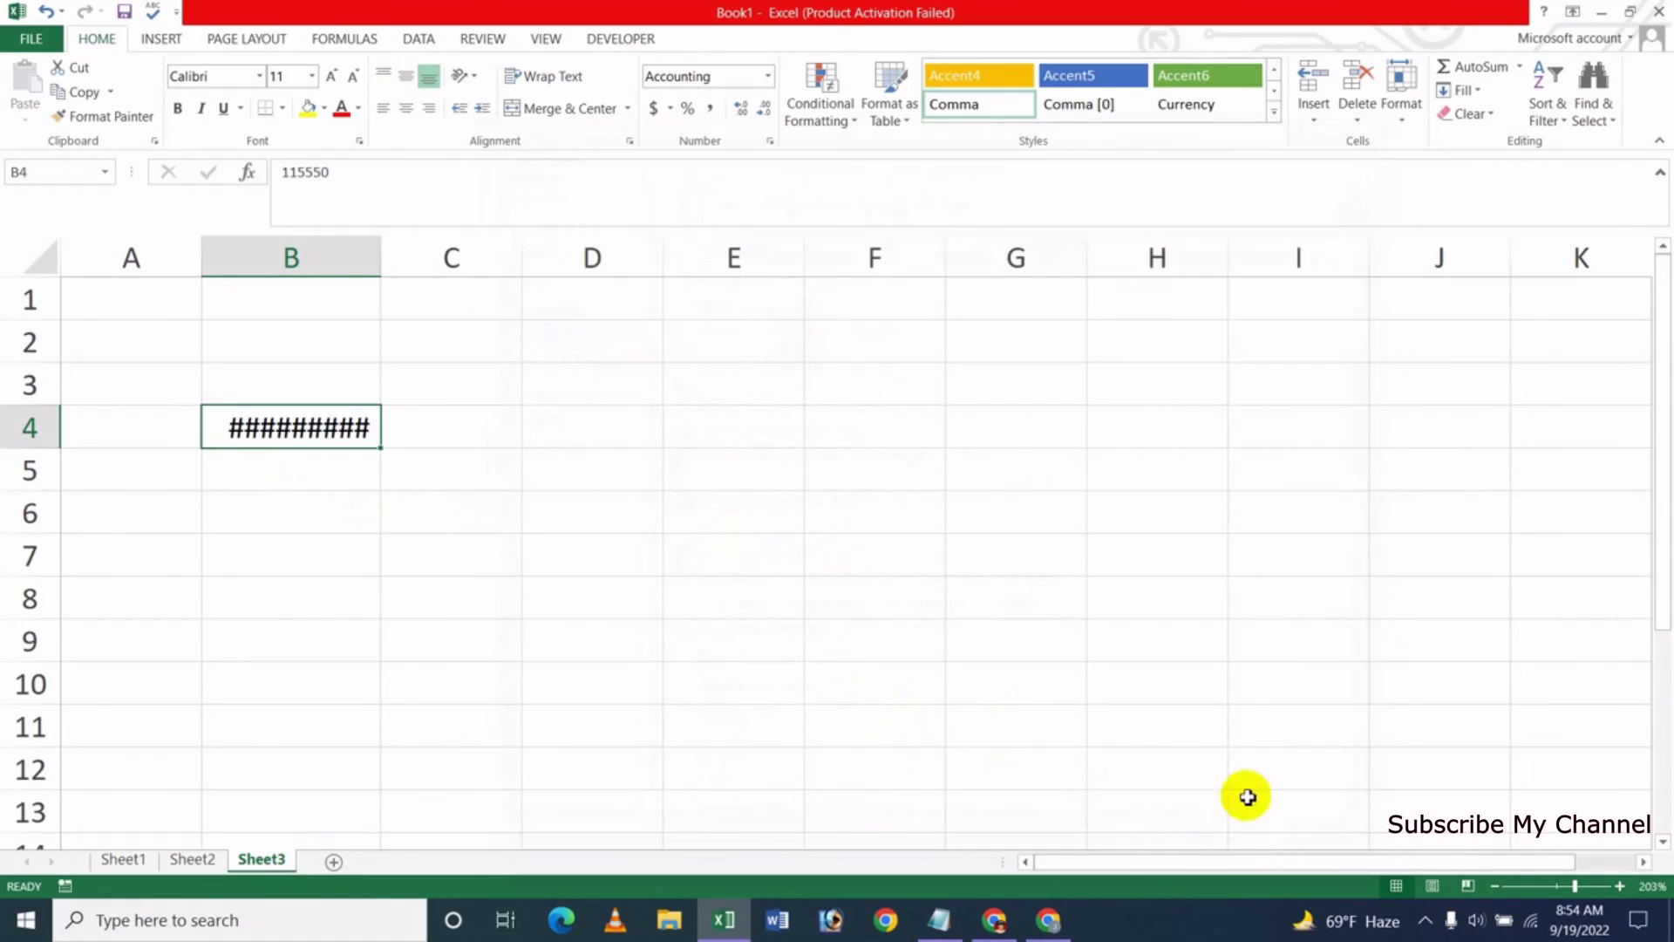
pyautogui.moveTo(386, 253); pyautogui.dragTo(425, 255)
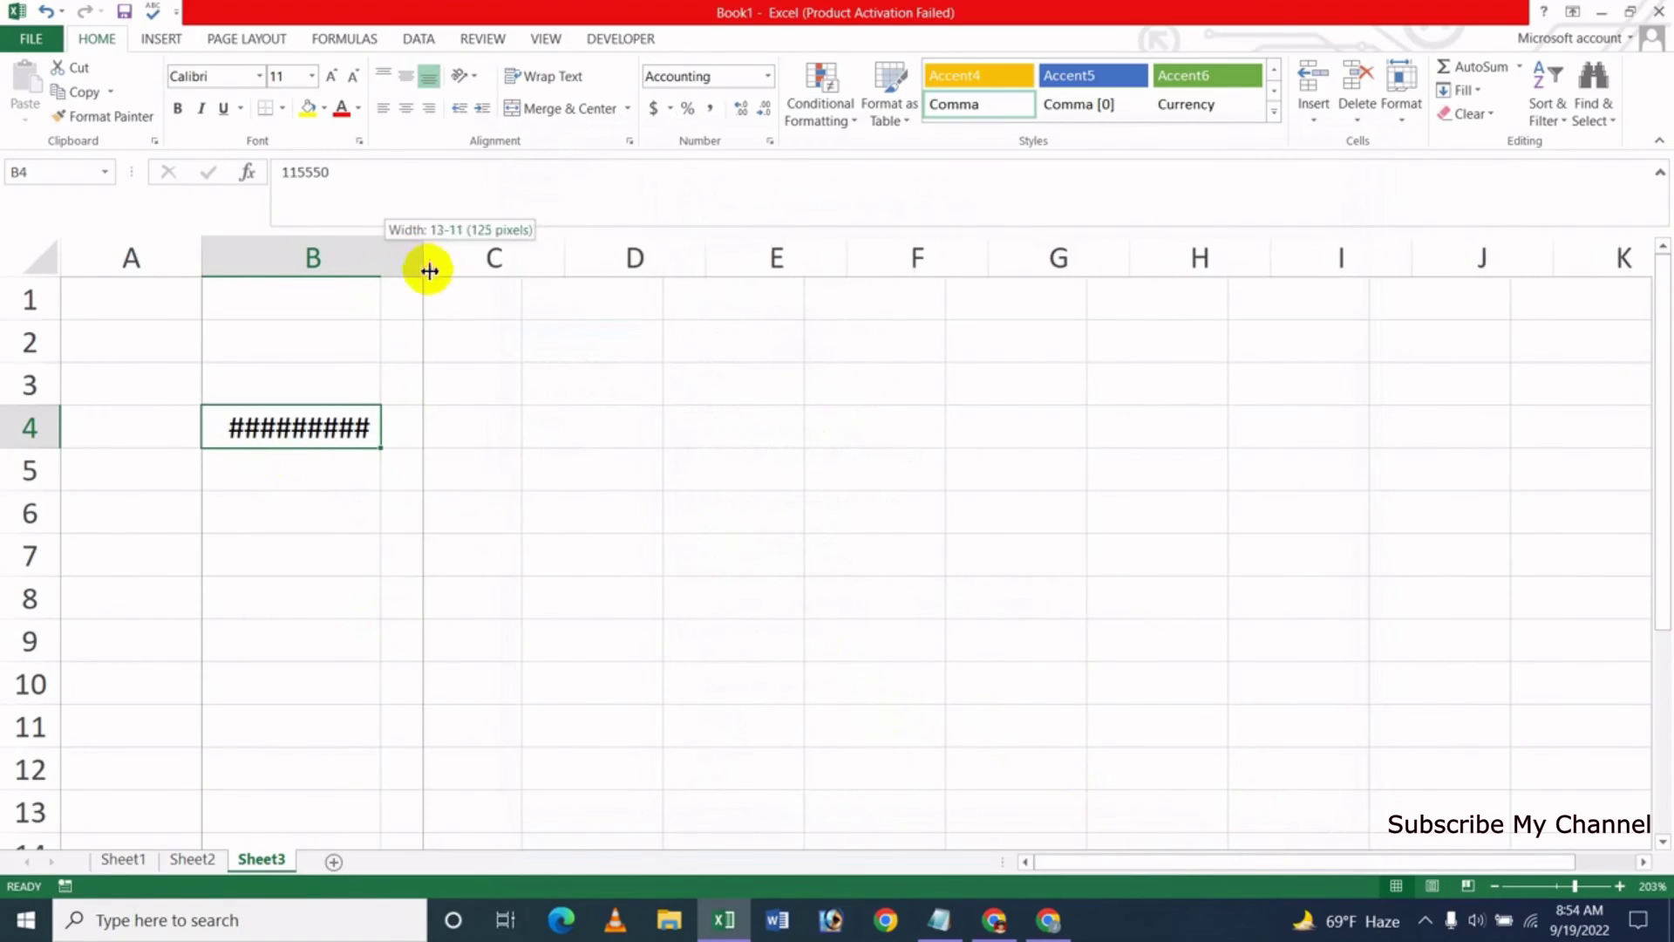
pyautogui.click(527, 523)
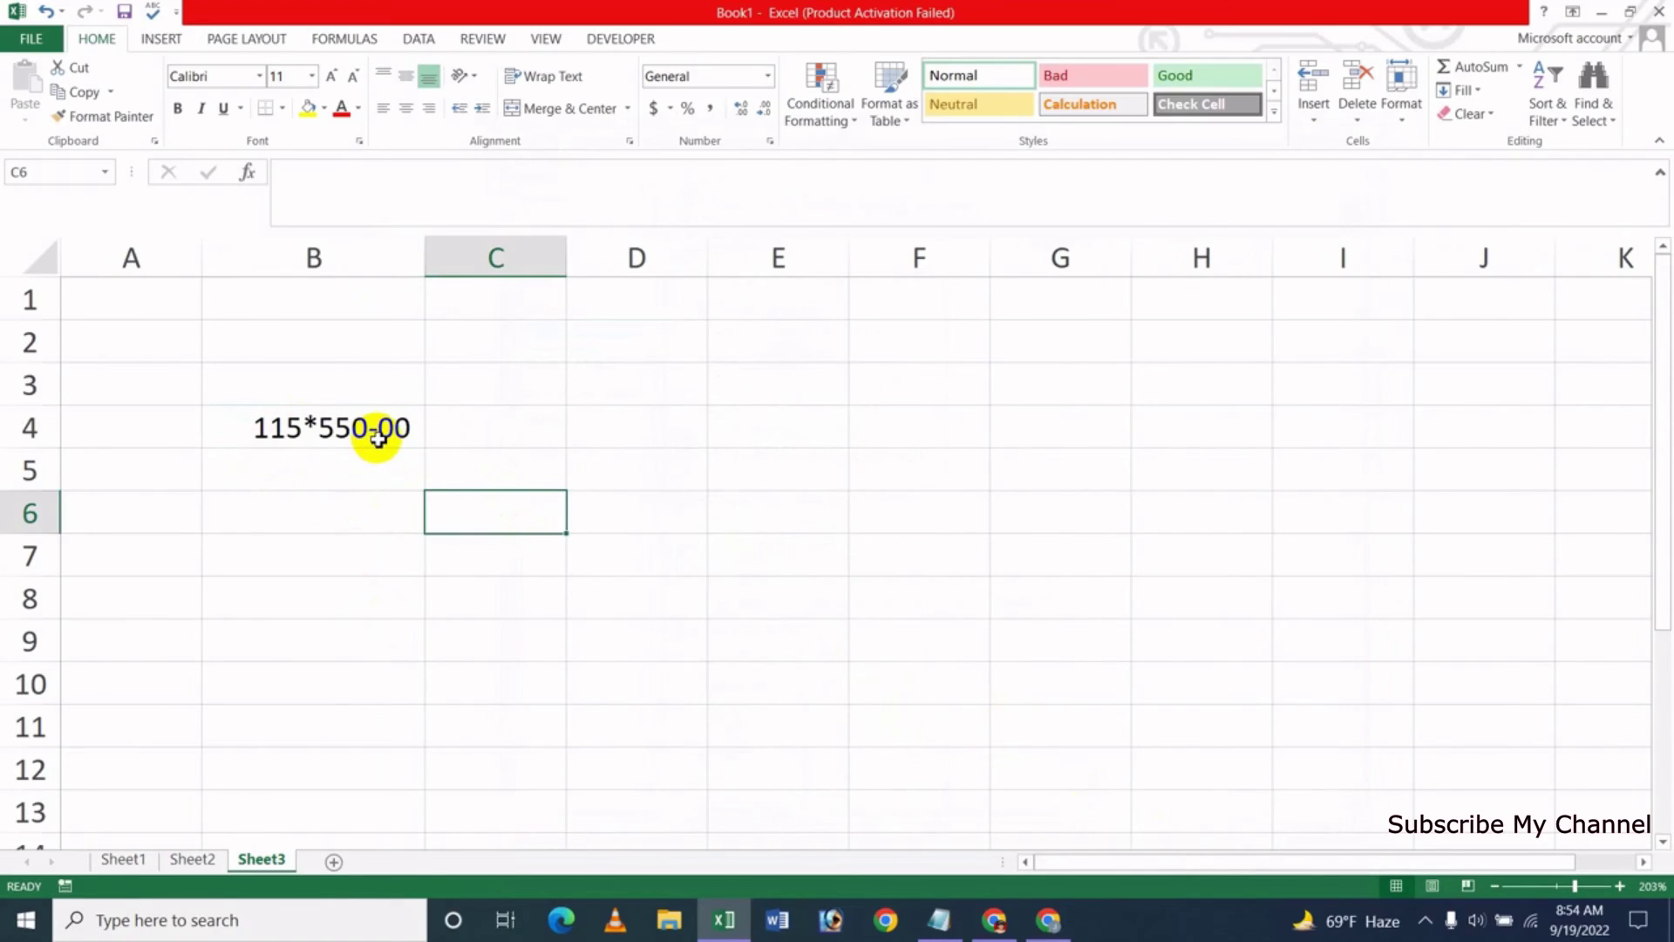
# Enter 250550 in B7 and give it Comma Style, showing 250*550-00
pyautogui.click(345, 552)
pyautogui.write('25')
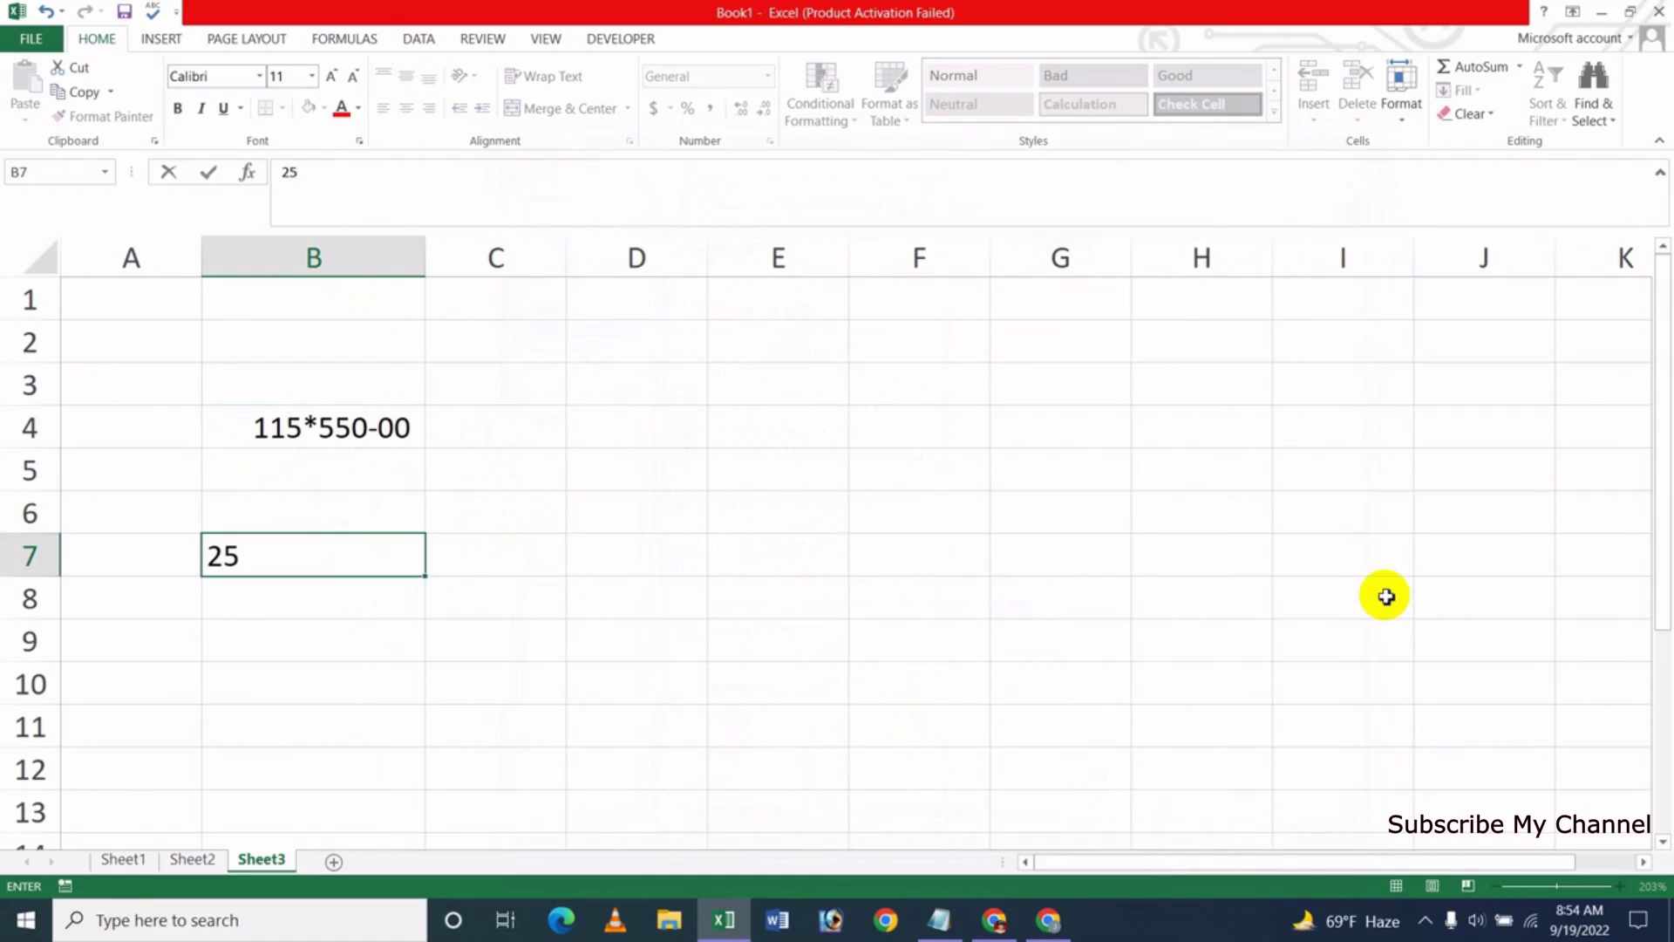
pyautogui.write('0550')
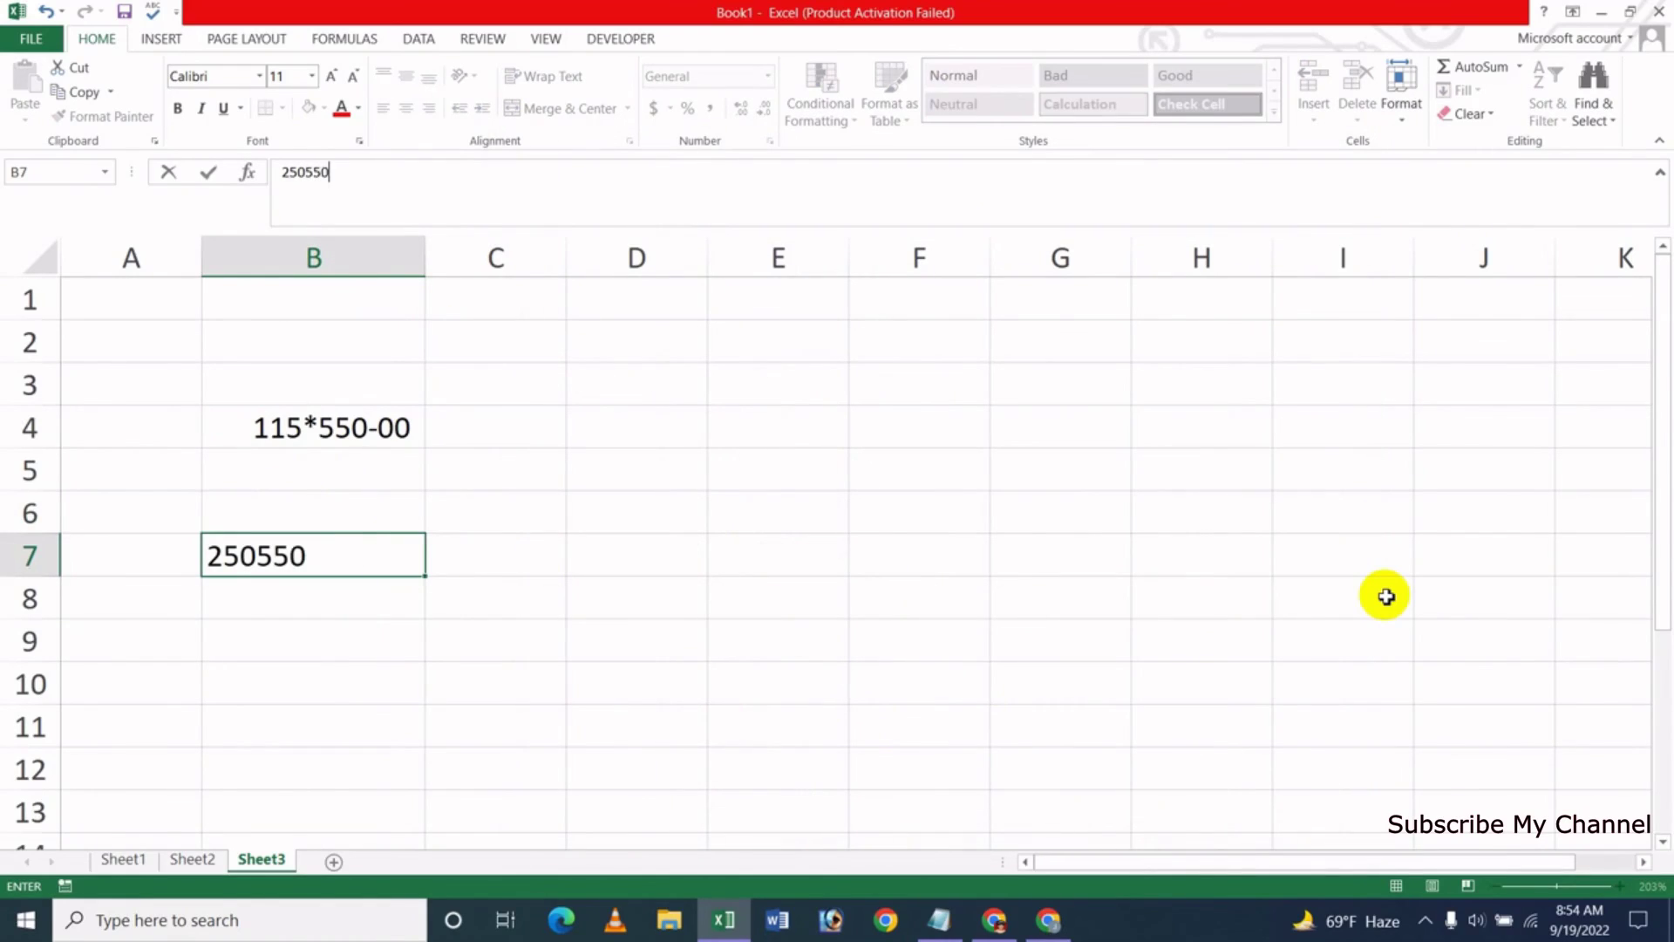
pyautogui.press('Return')
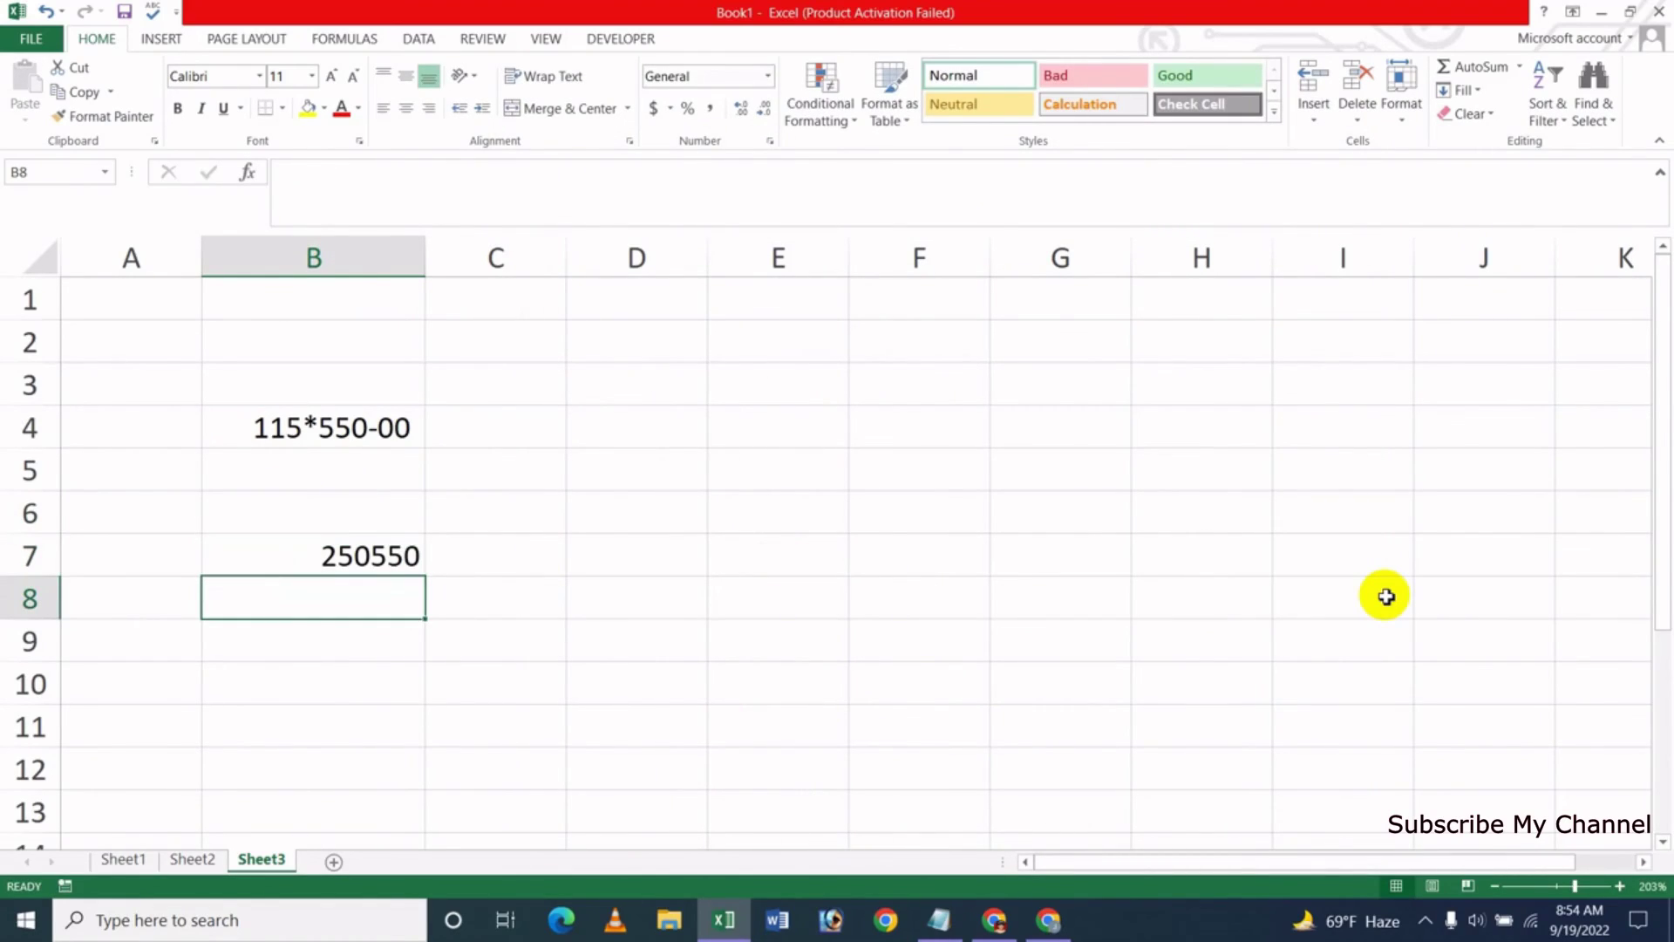
pyautogui.press('Up')
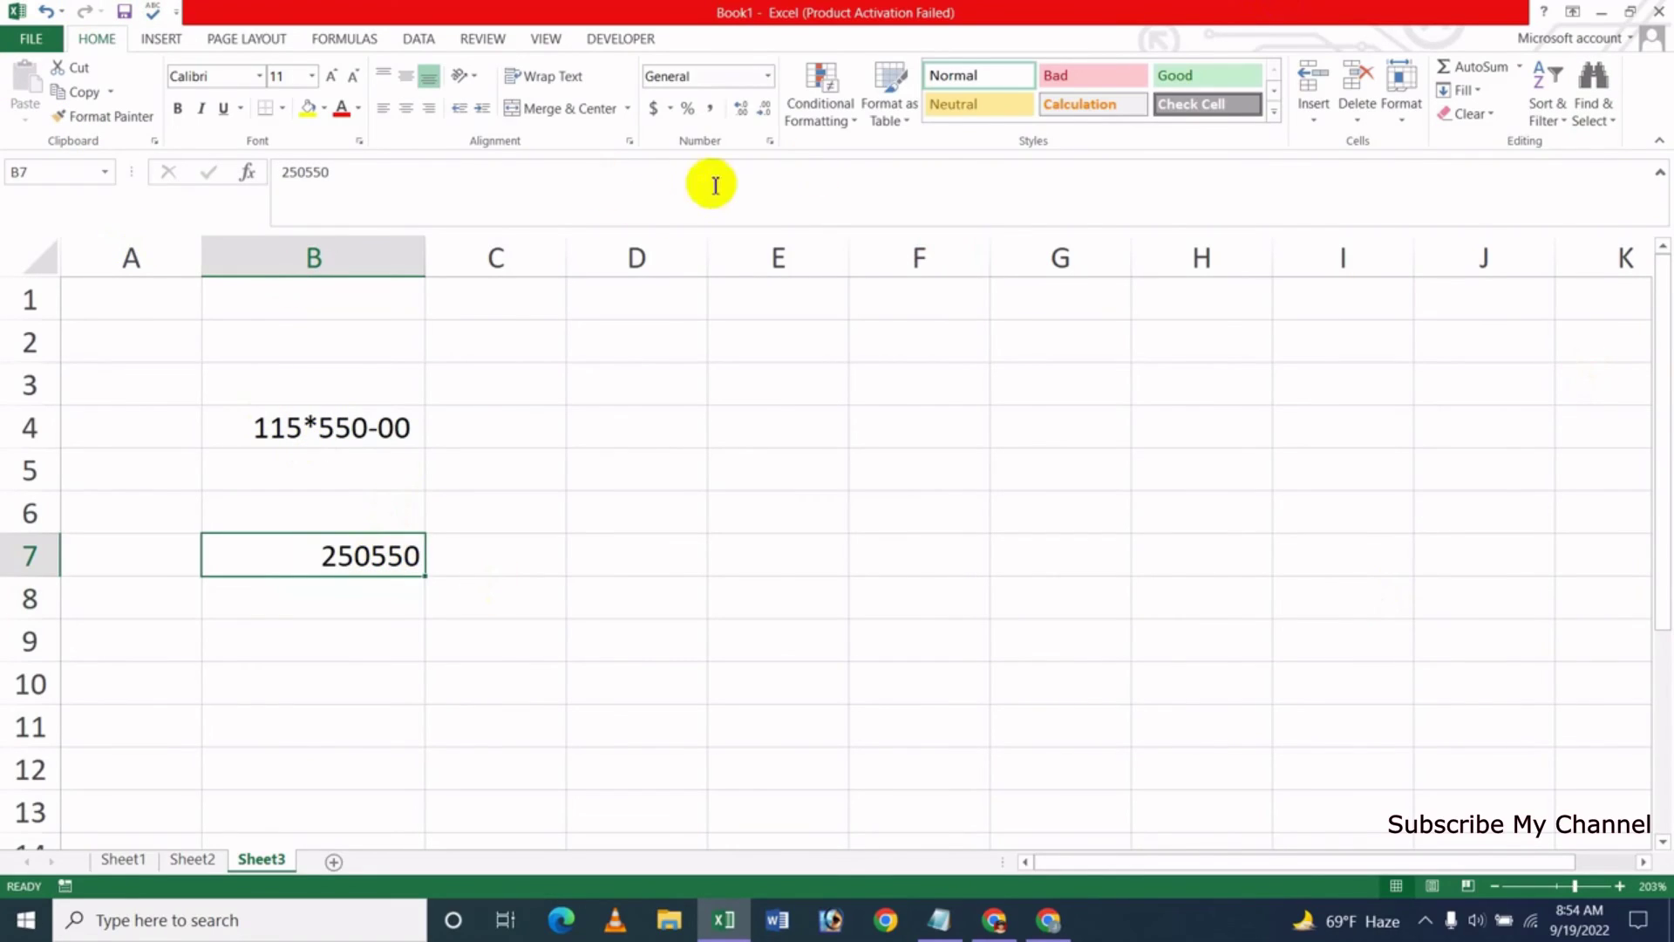
pyautogui.click(715, 111)
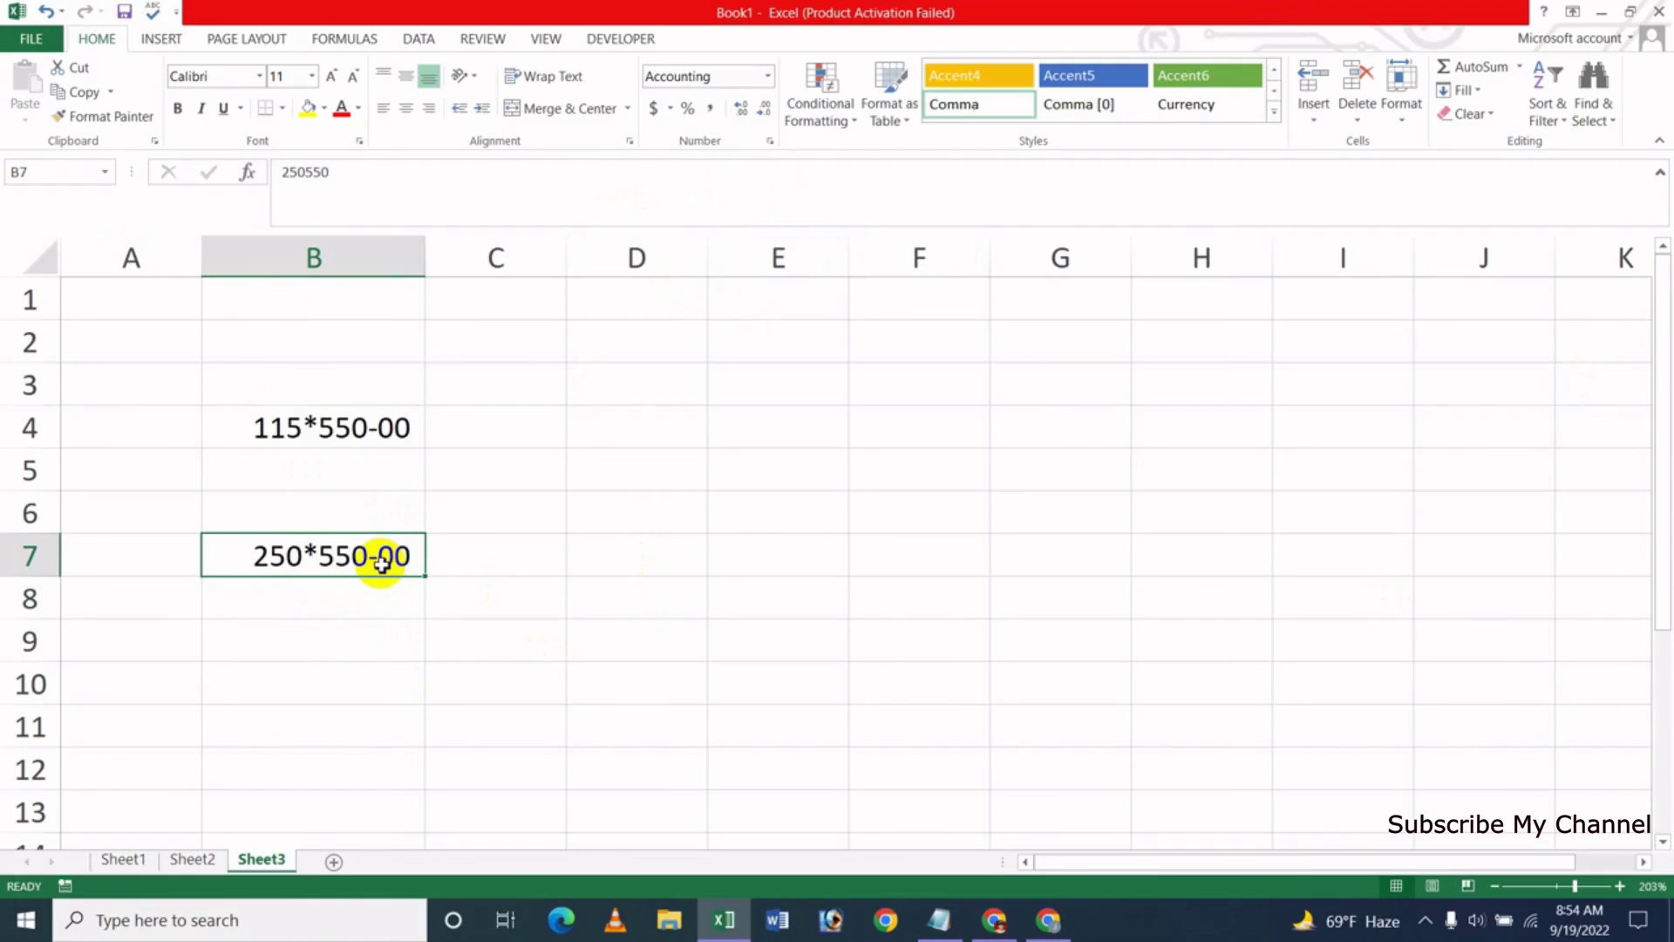
pyautogui.click(358, 637)
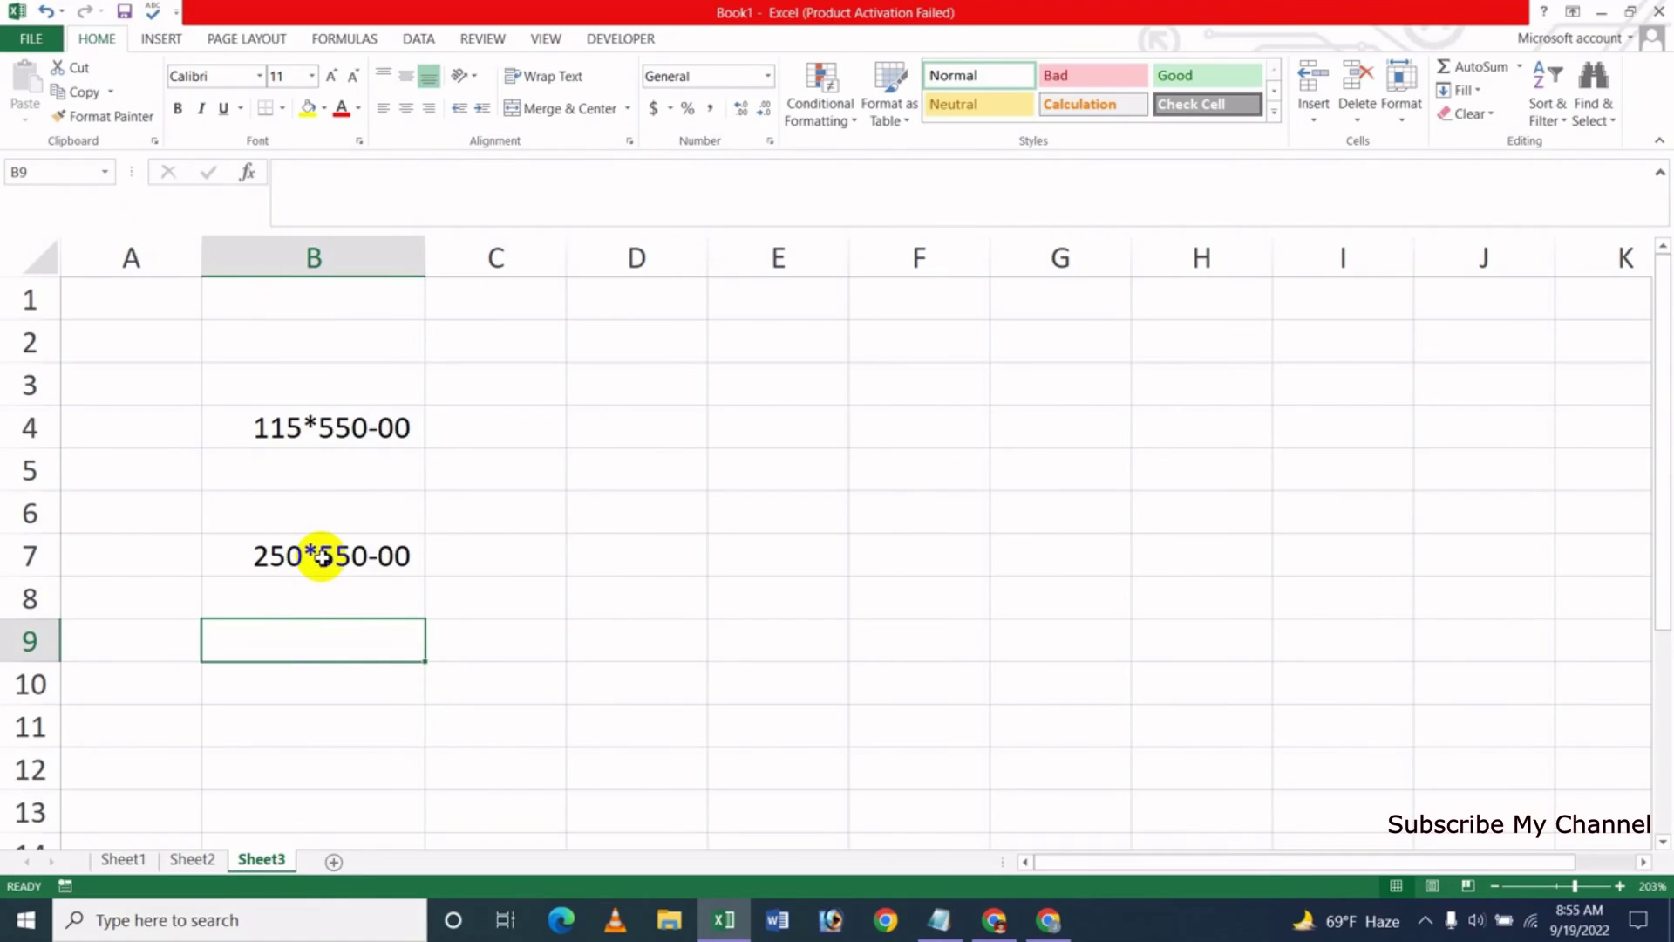
pyautogui.click(646, 519)
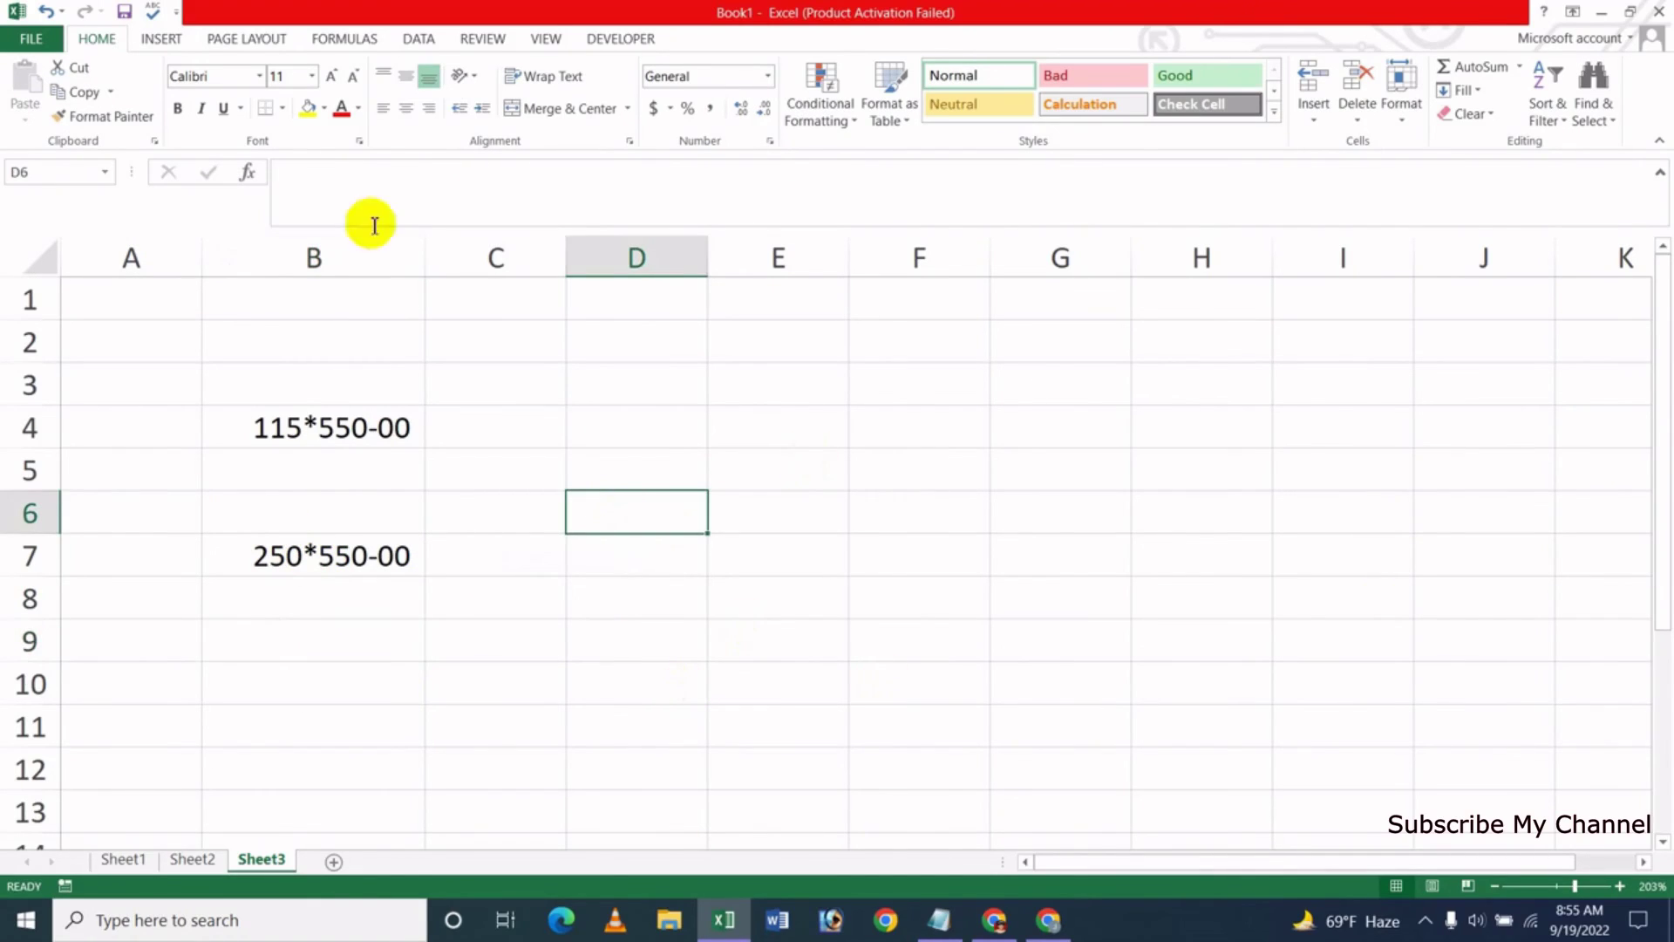
# In Advanced options, try '.' as decimal separator, then re-tick Use system separators and apply
pyautogui.click(35, 39)
pyautogui.click(46, 478)
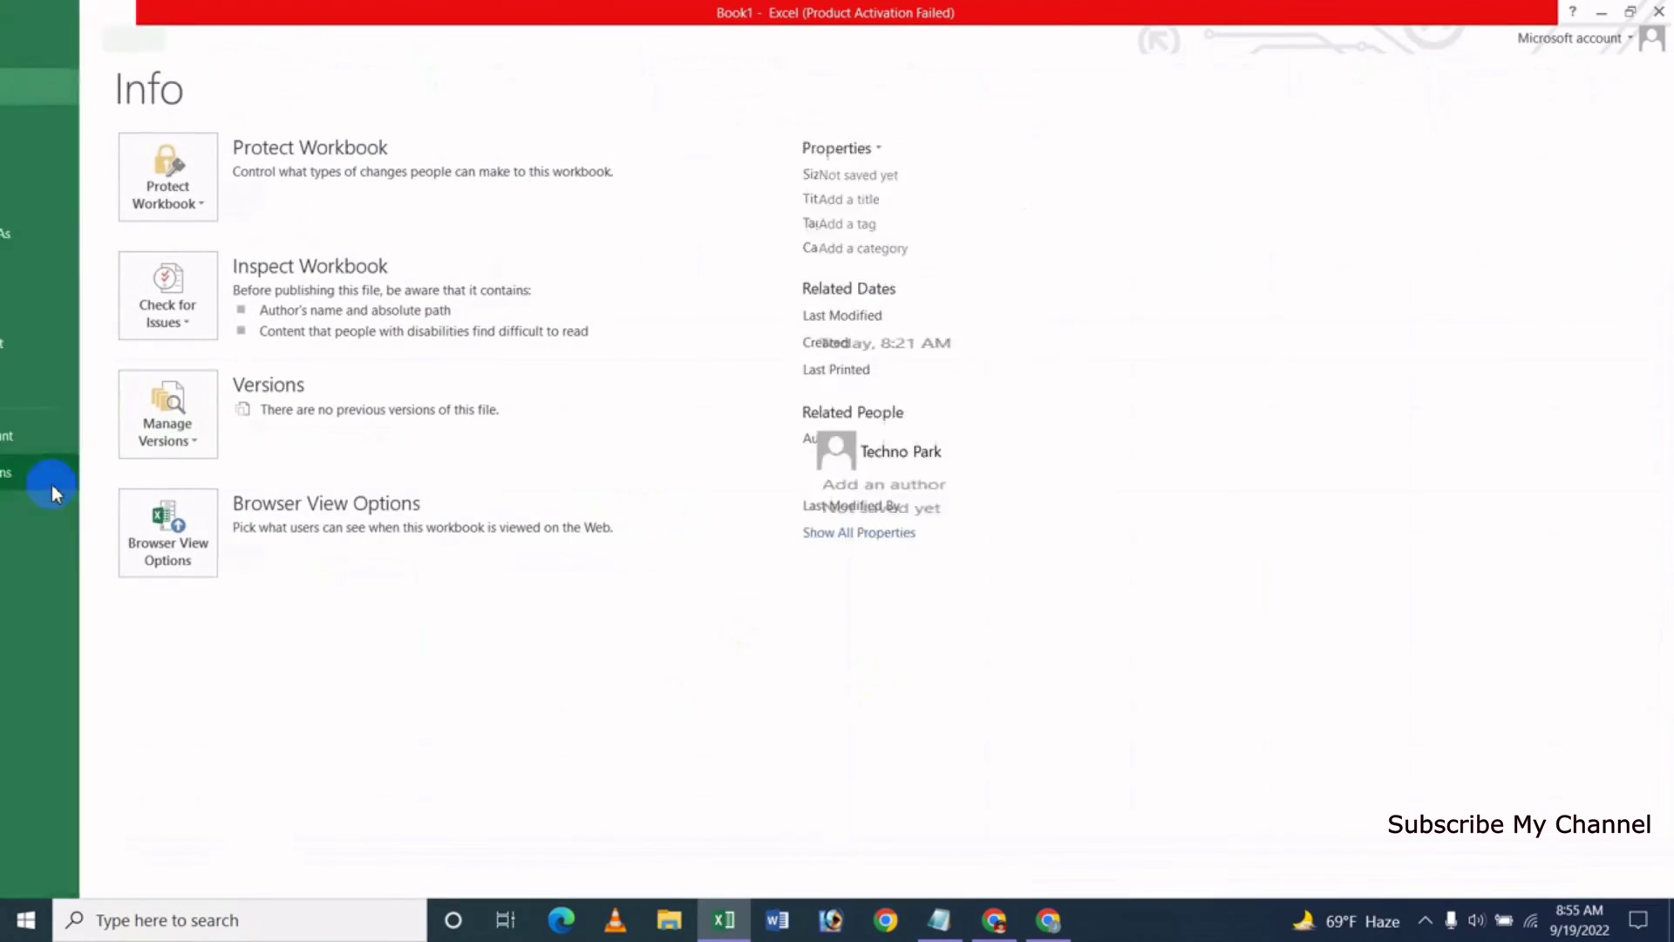
pyautogui.click(538, 329)
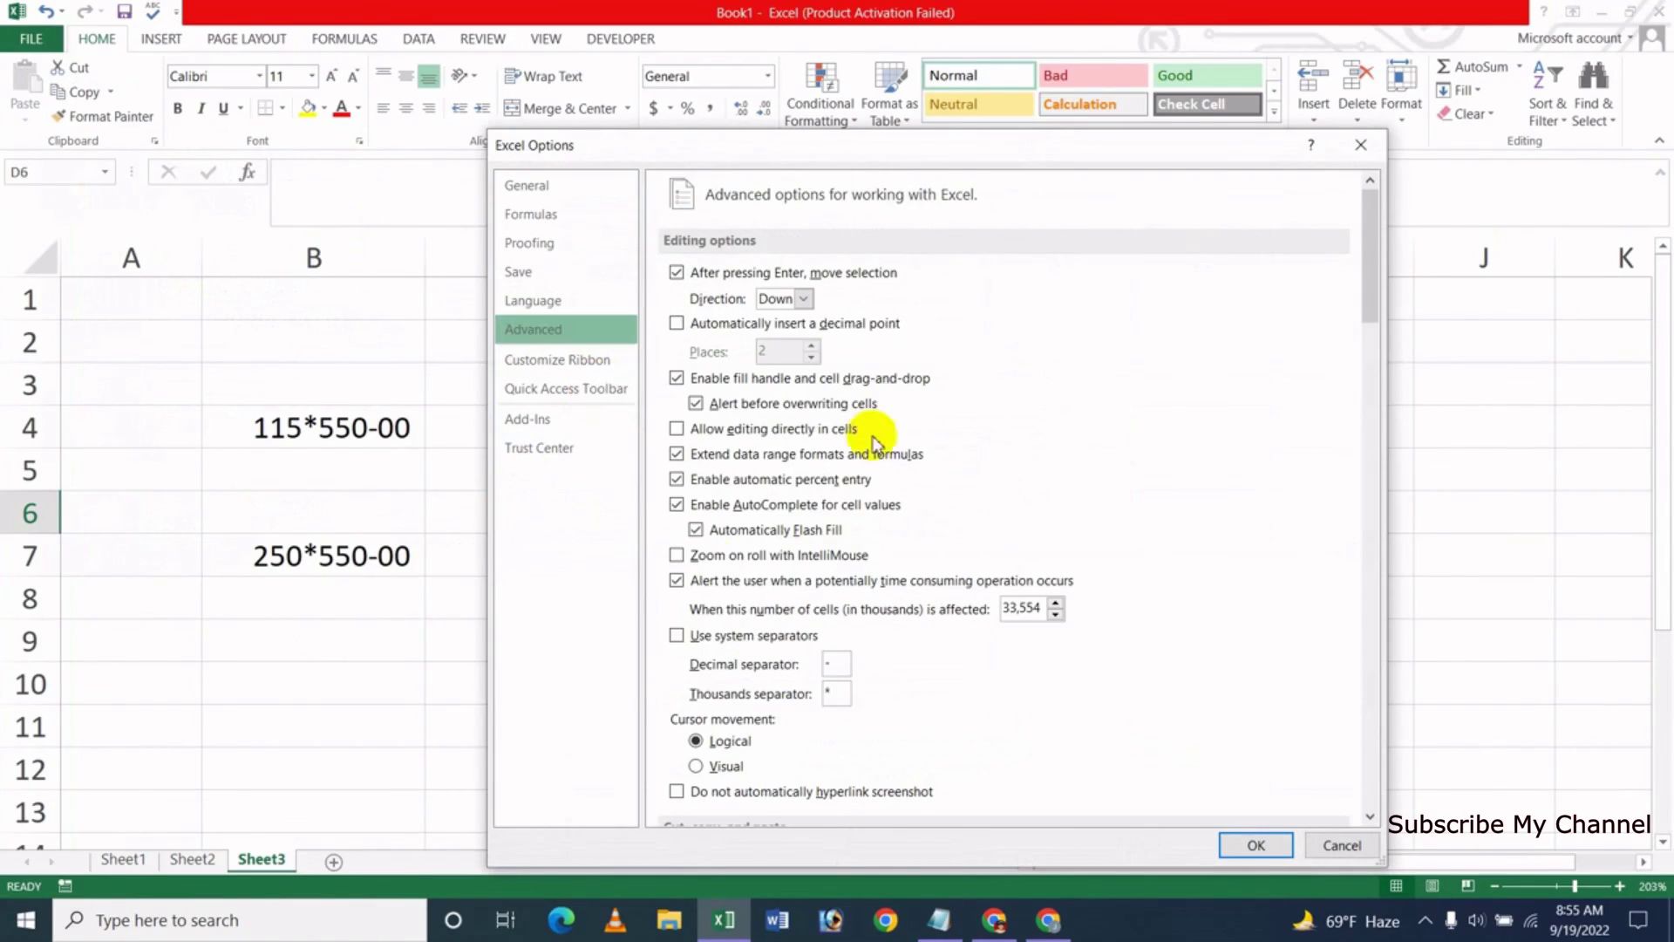
pyautogui.click(678, 638)
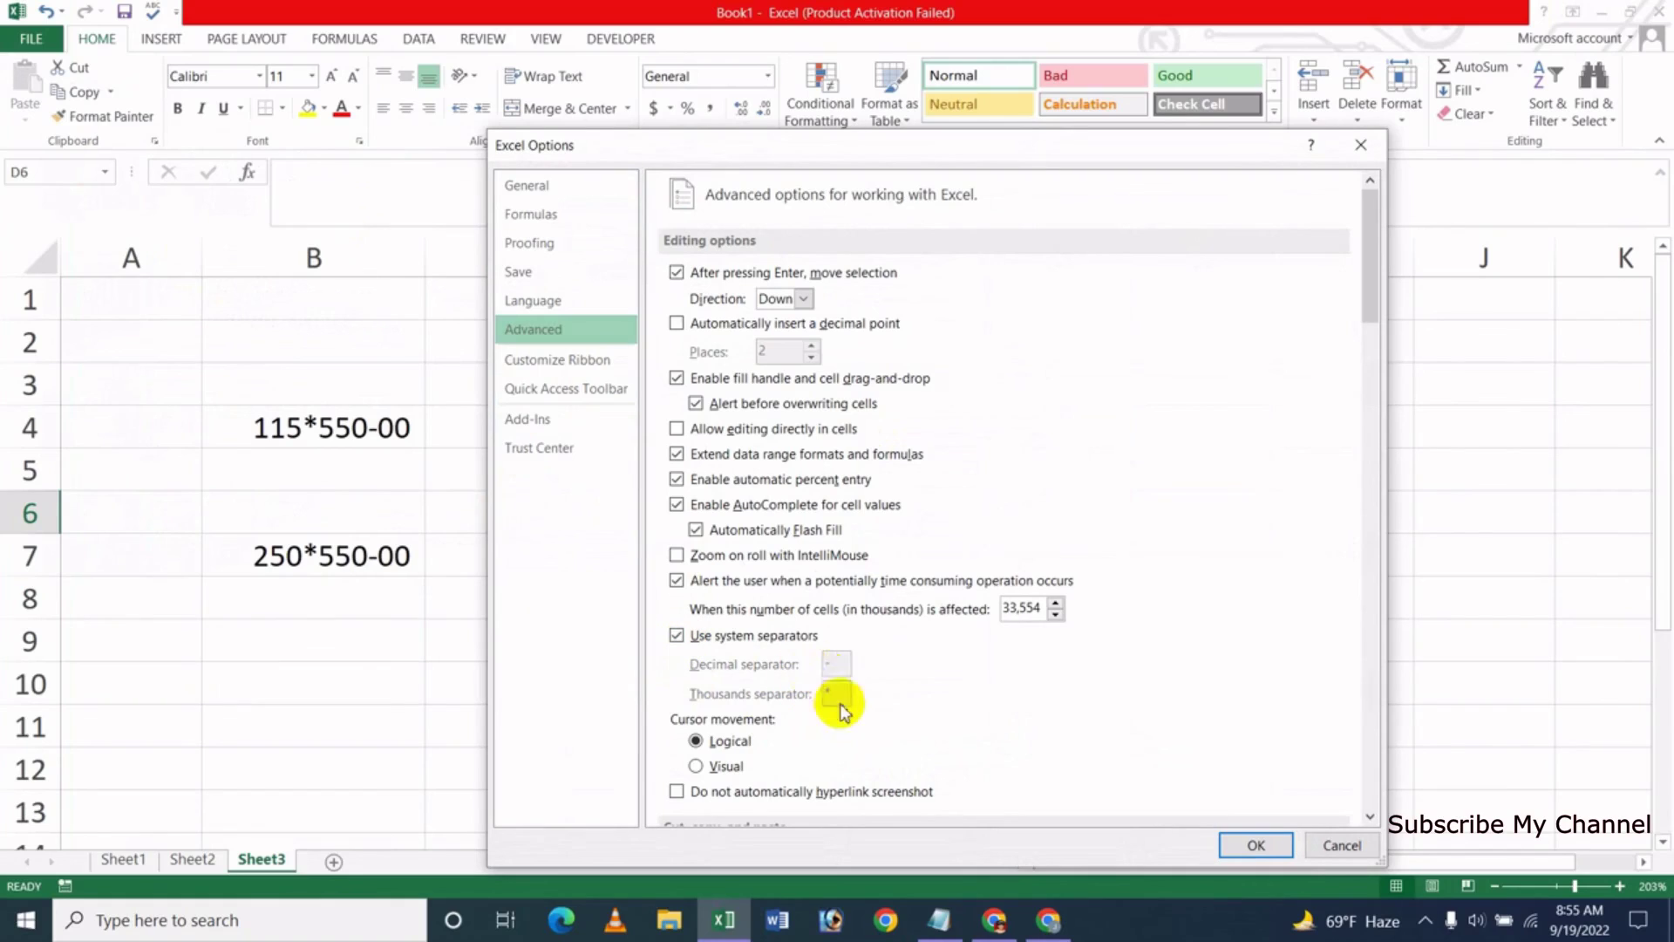
pyautogui.click(705, 645)
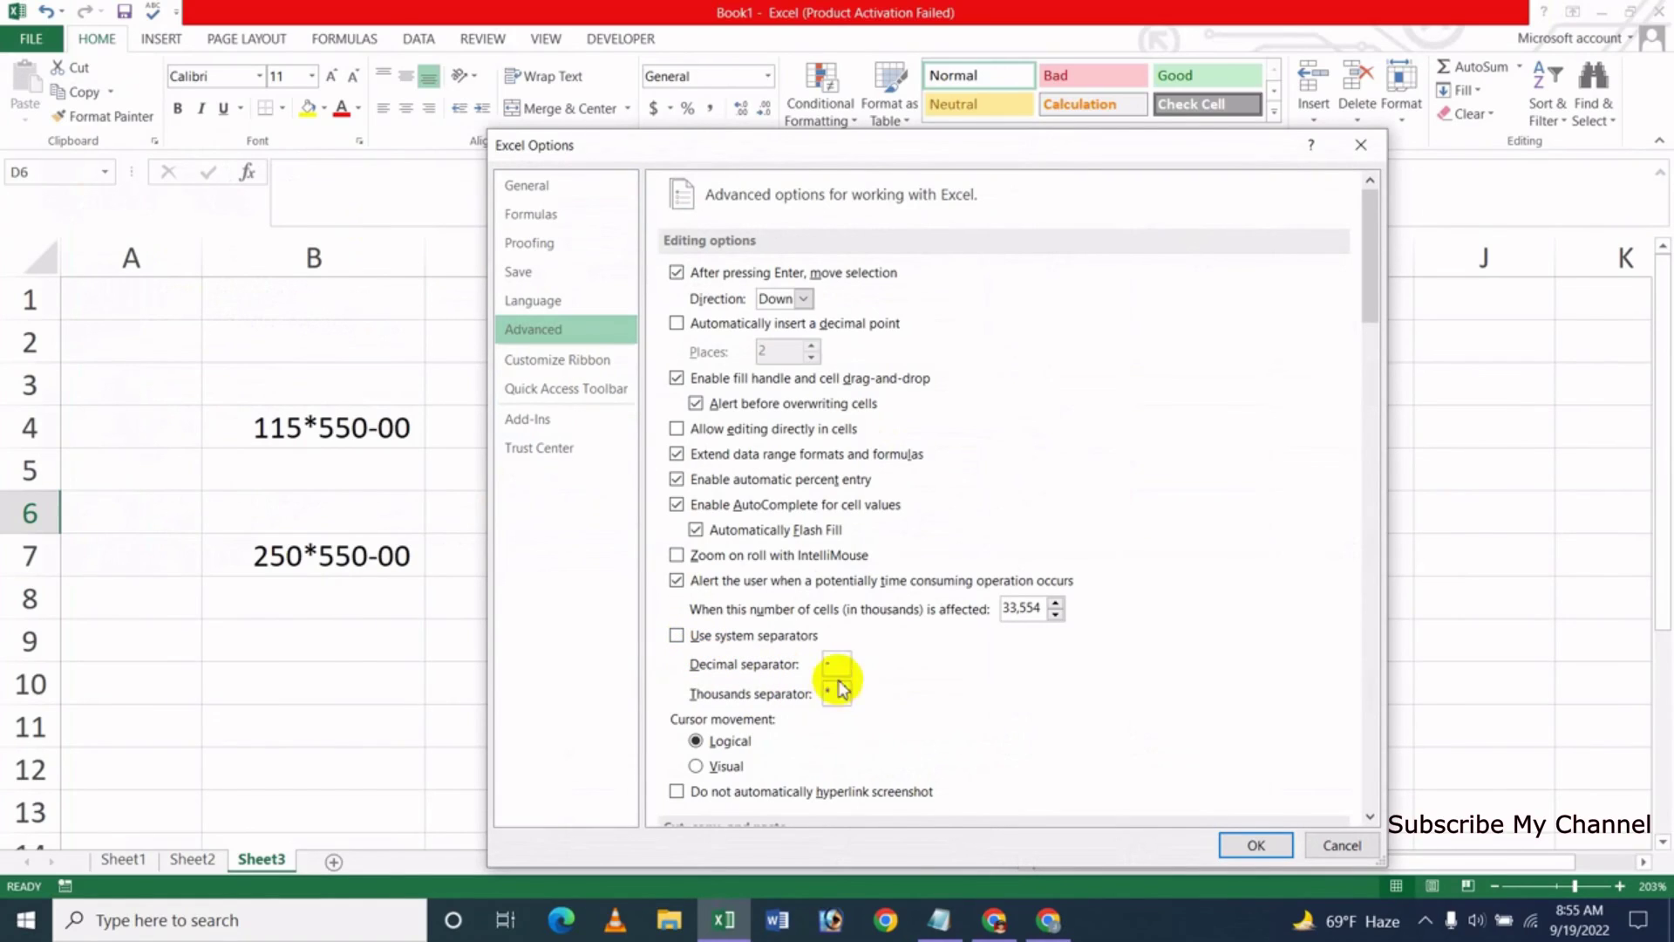
pyautogui.doubleClick(836, 664)
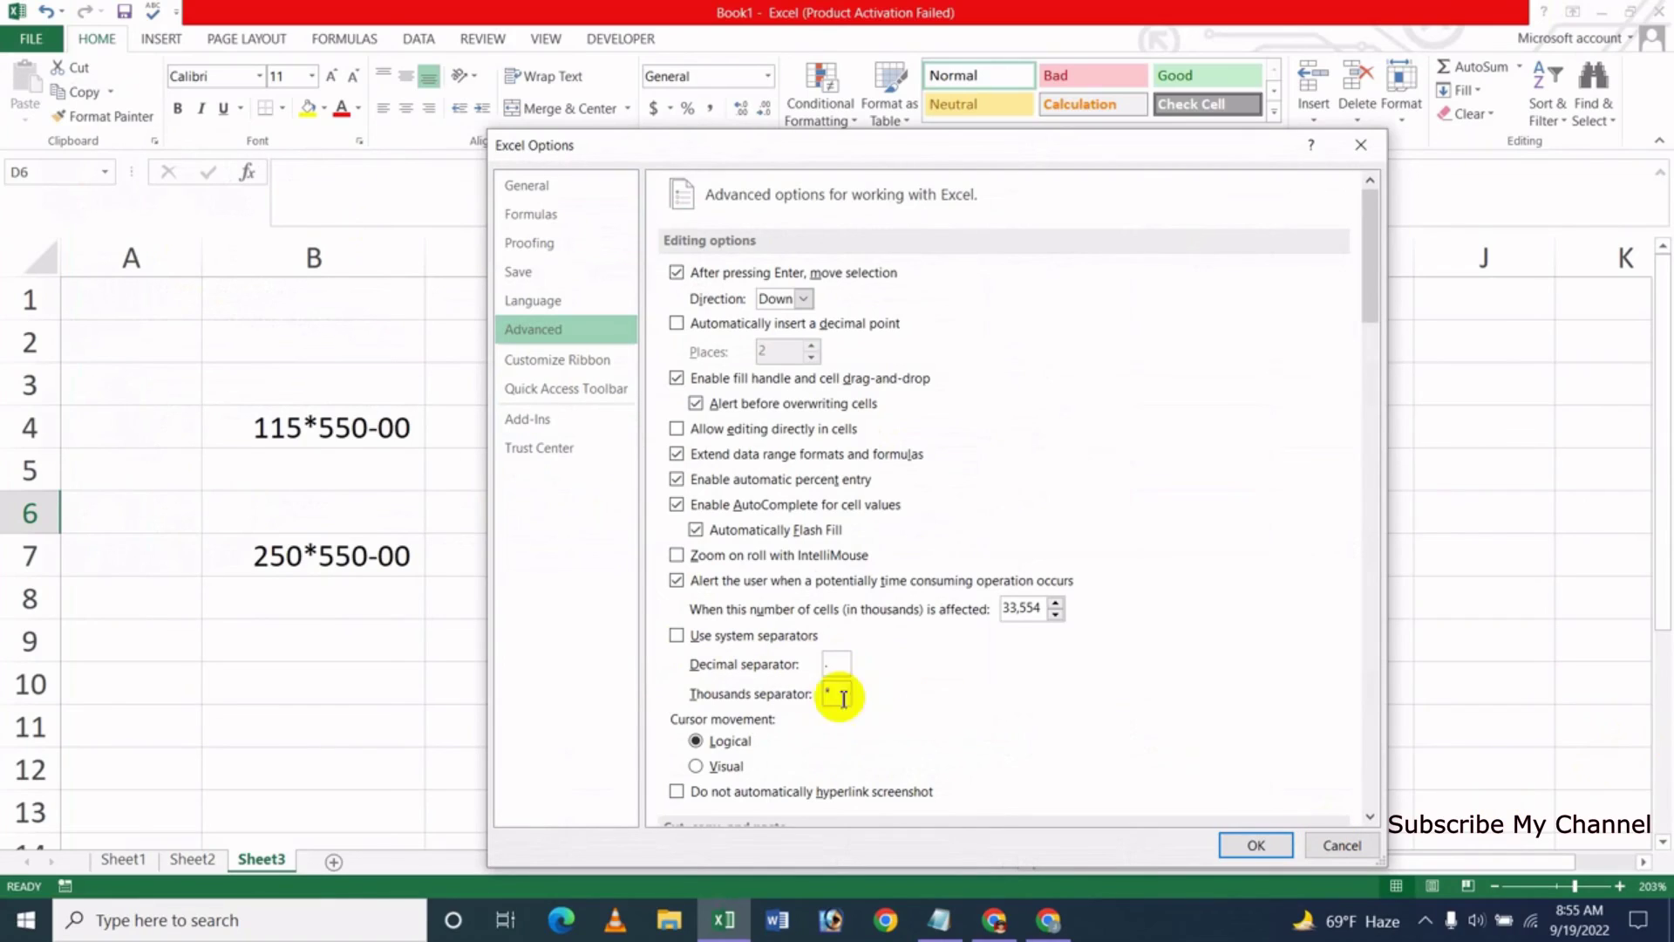
pyautogui.write('.')
pyautogui.doubleClick(839, 694)
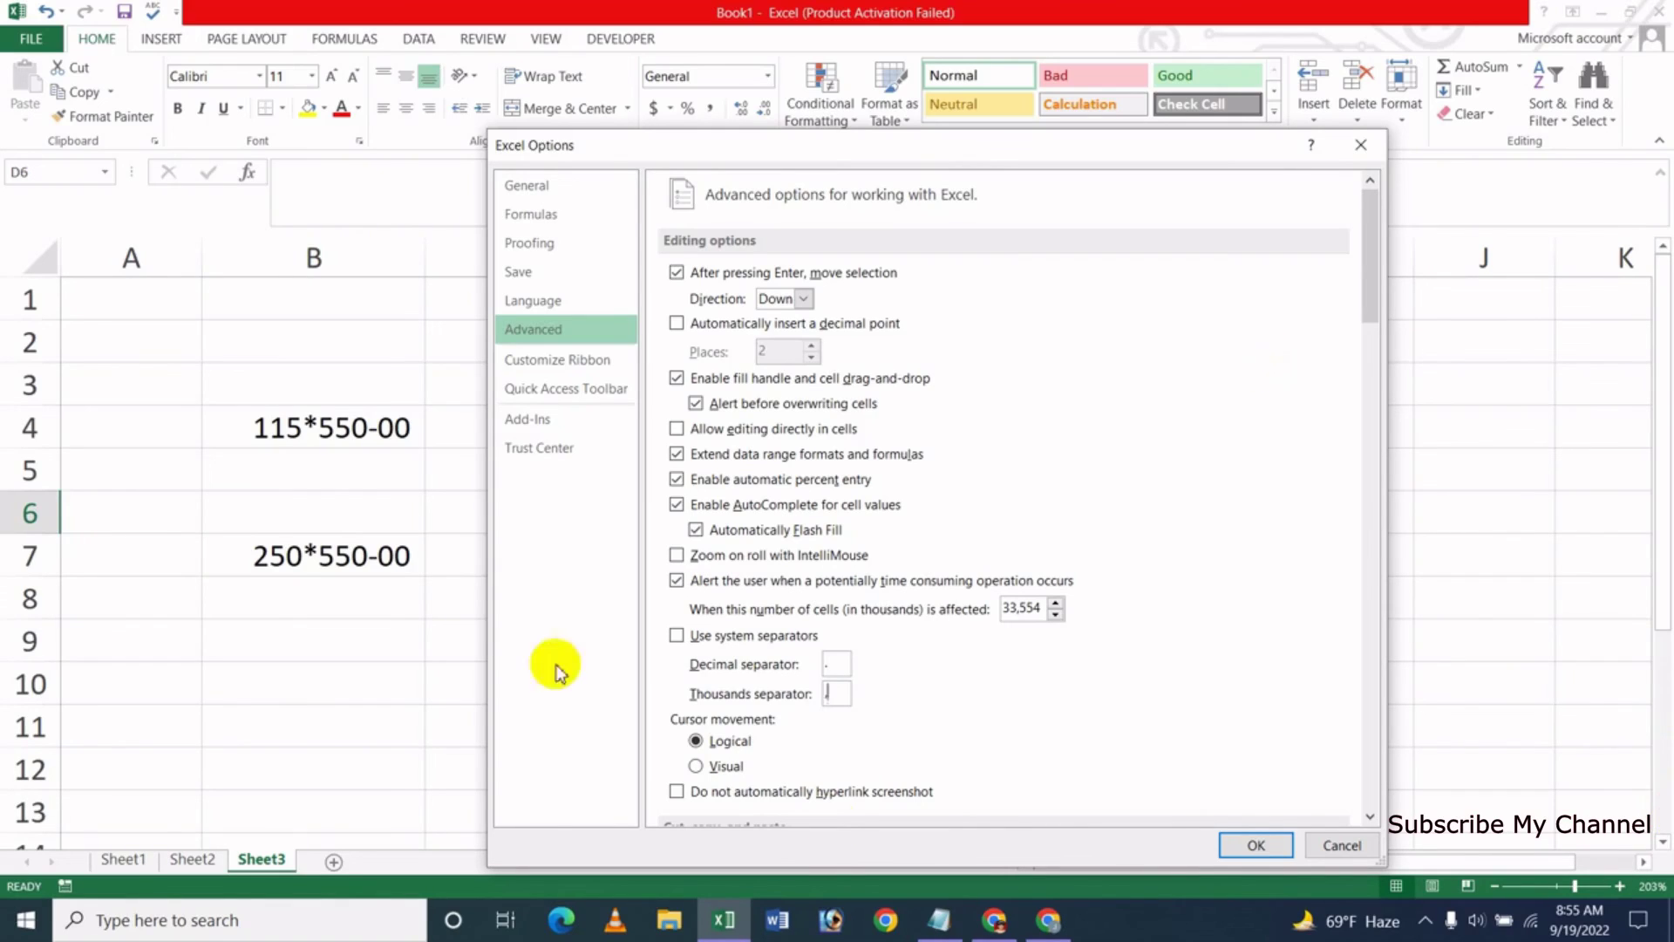
pyautogui.click(720, 641)
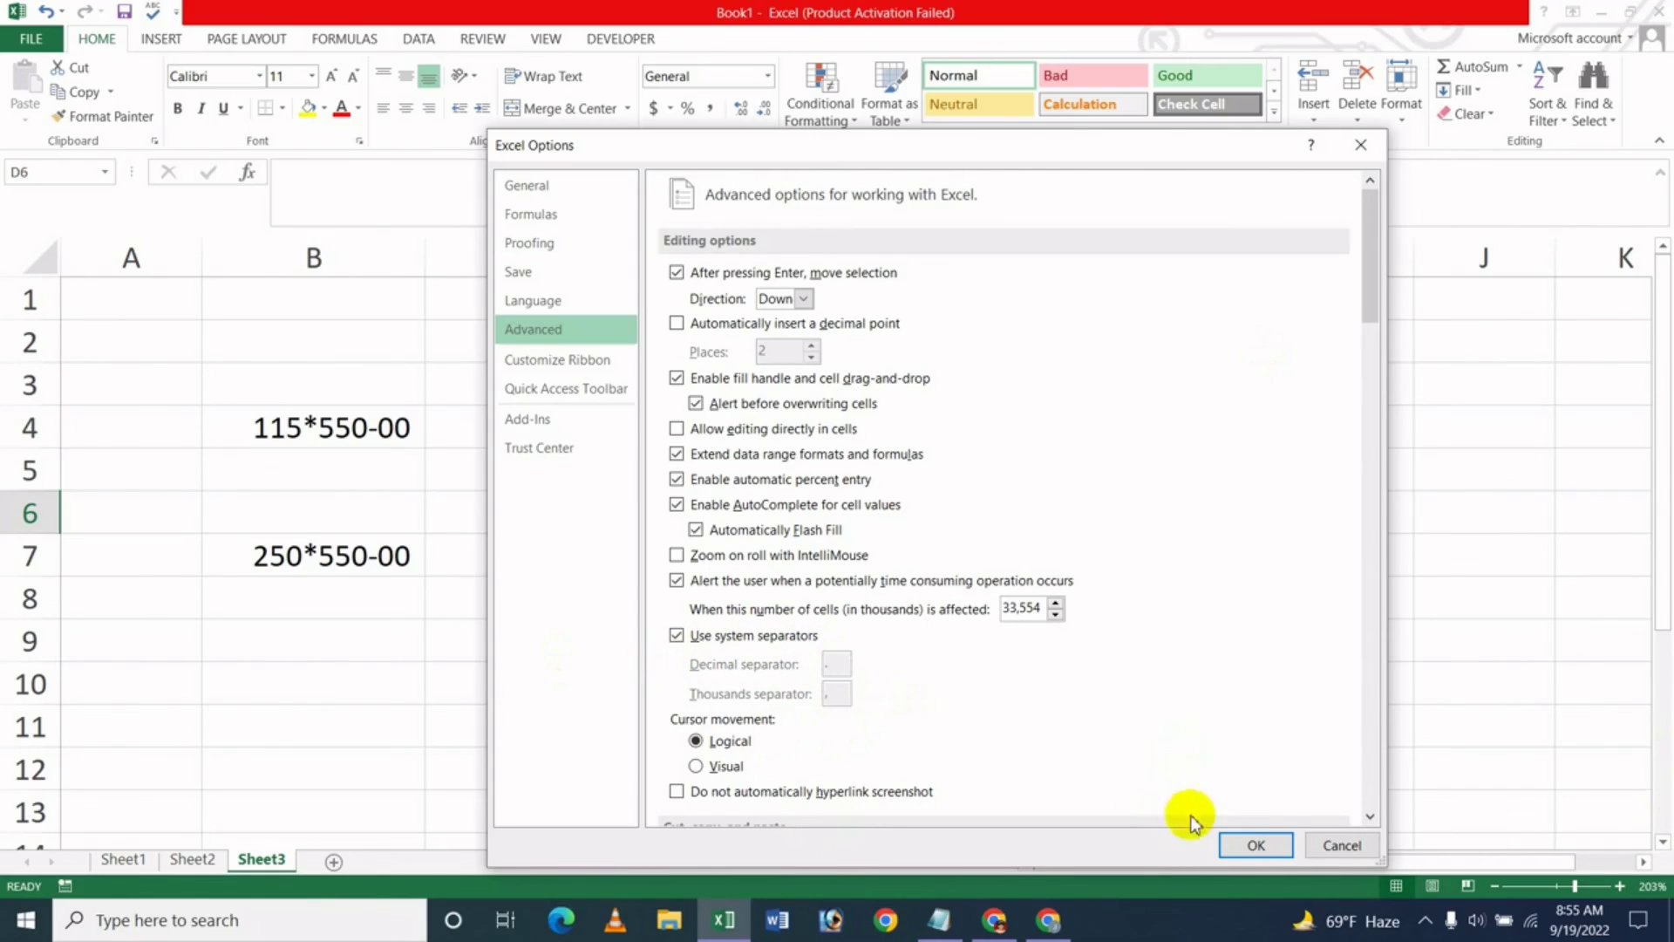
pyautogui.click(1255, 844)
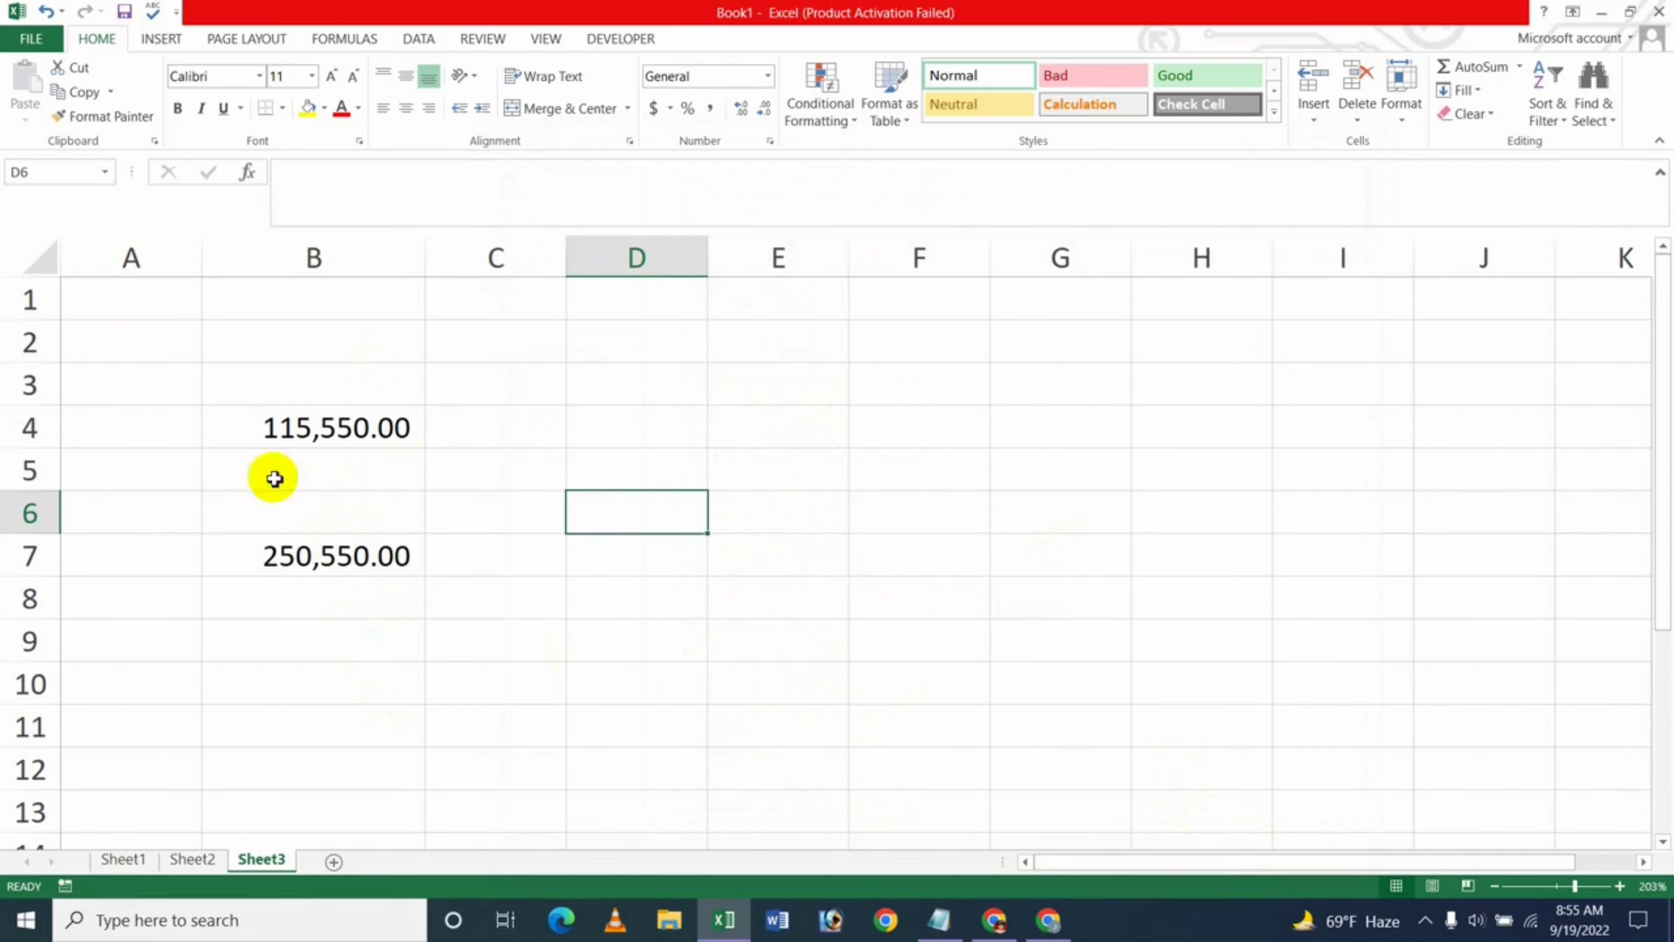
# Select C5, reopen Excel Options on the Advanced page and scroll through the editing settings
pyautogui.click(539, 469)
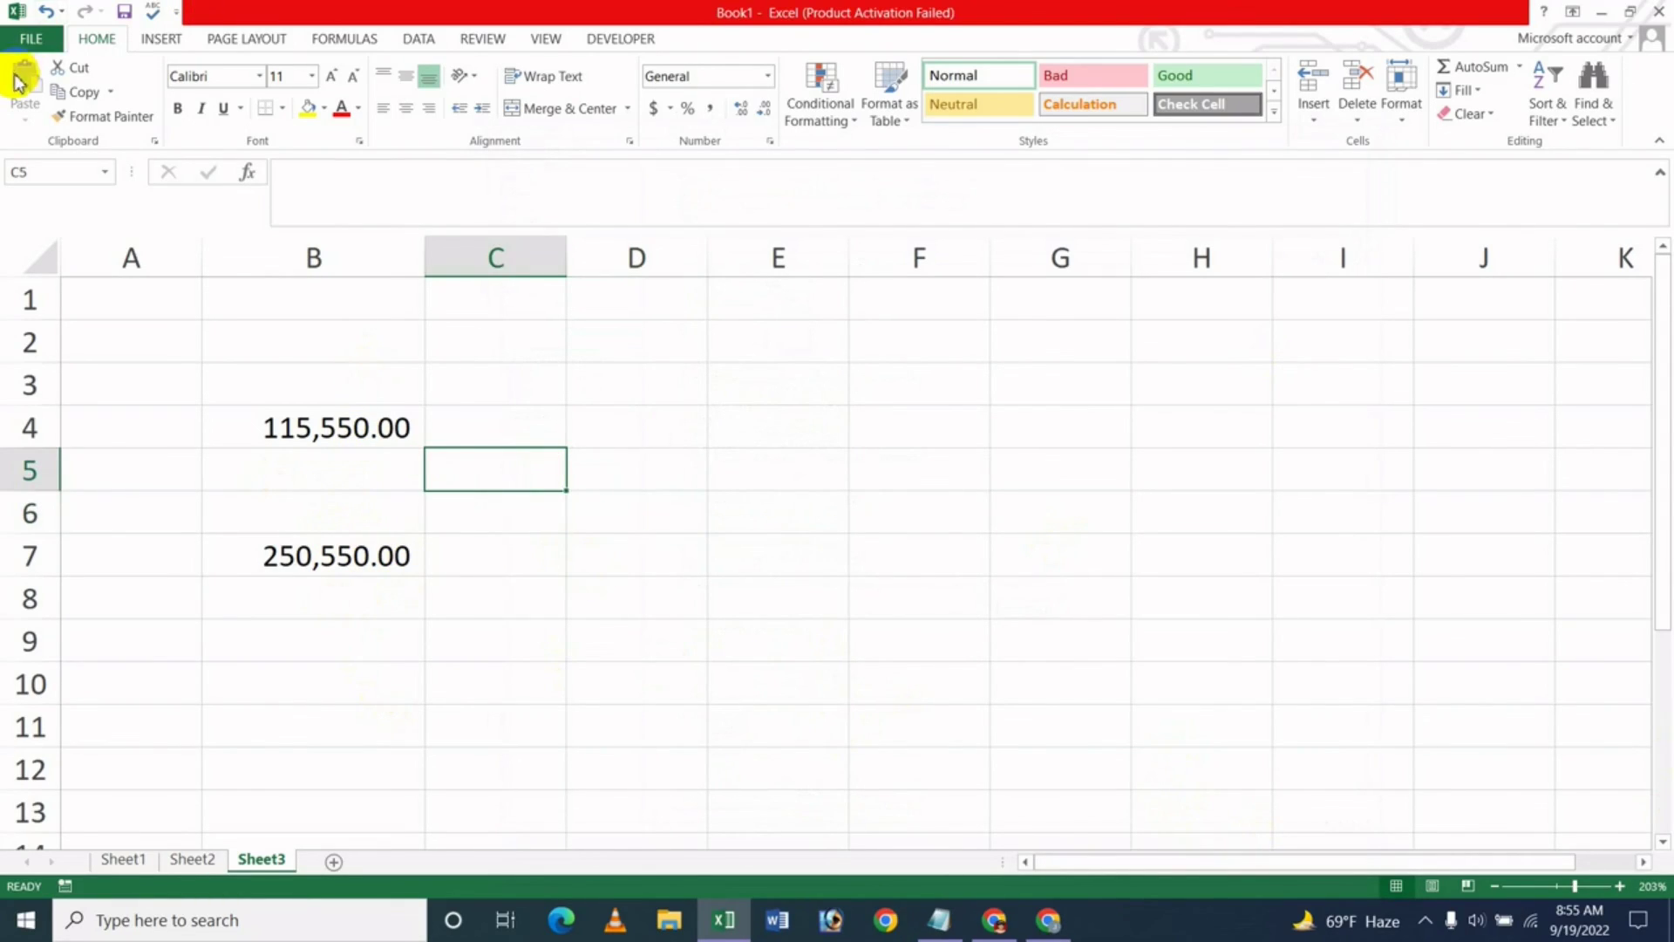
pyautogui.click(32, 39)
pyautogui.click(67, 473)
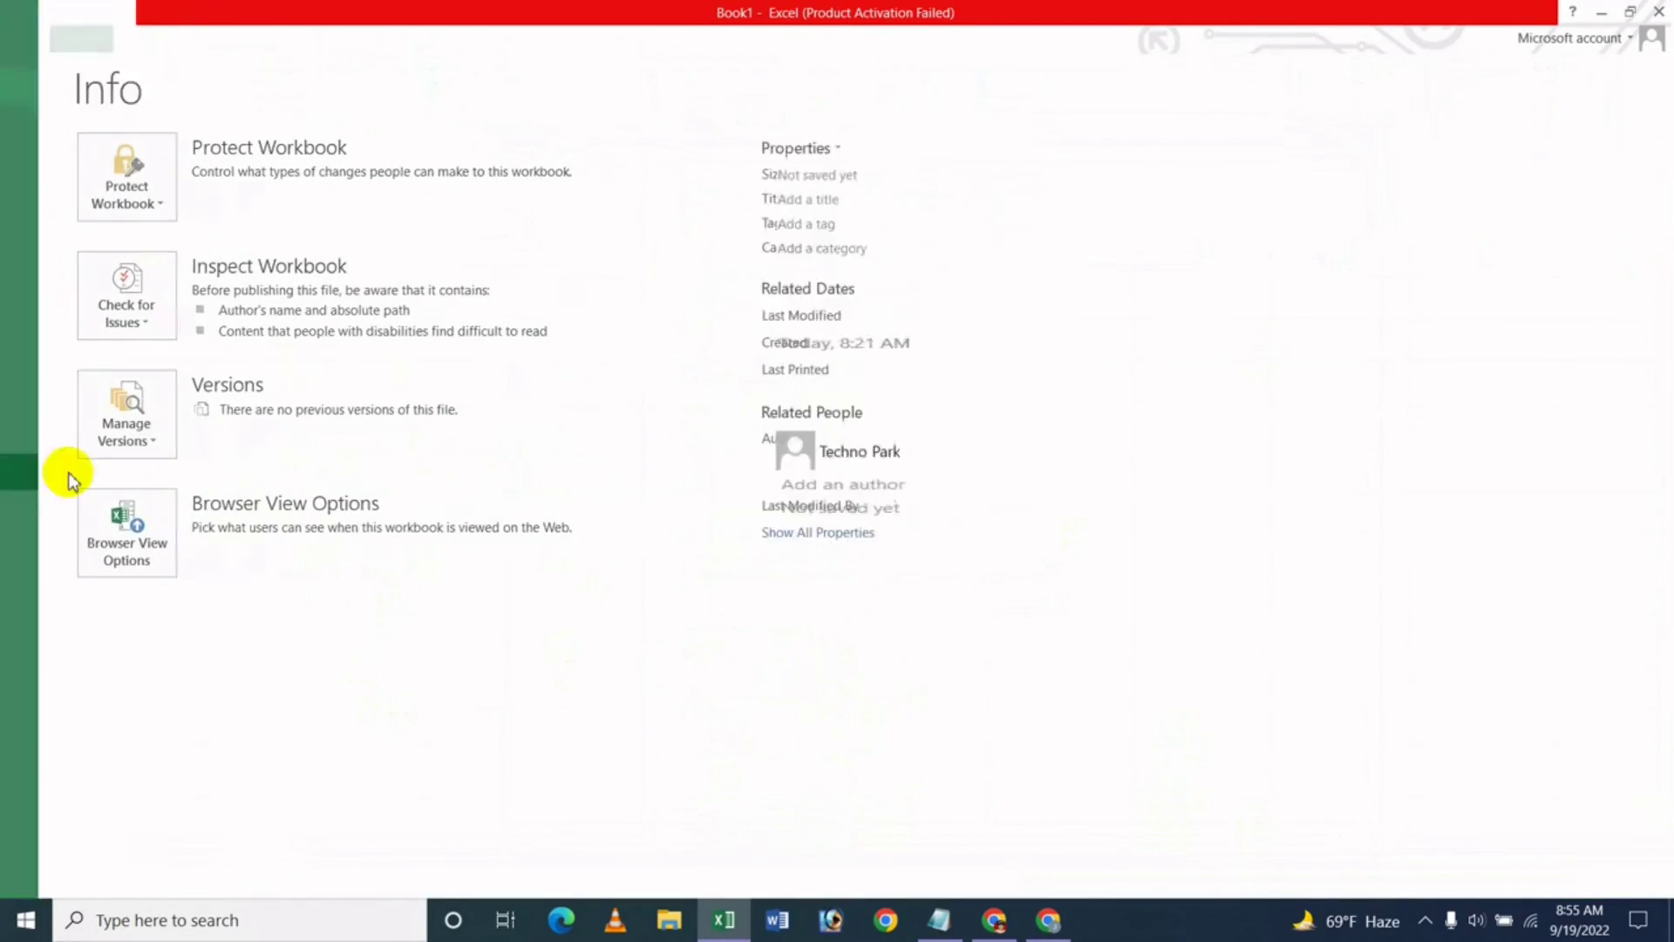
pyautogui.click(553, 328)
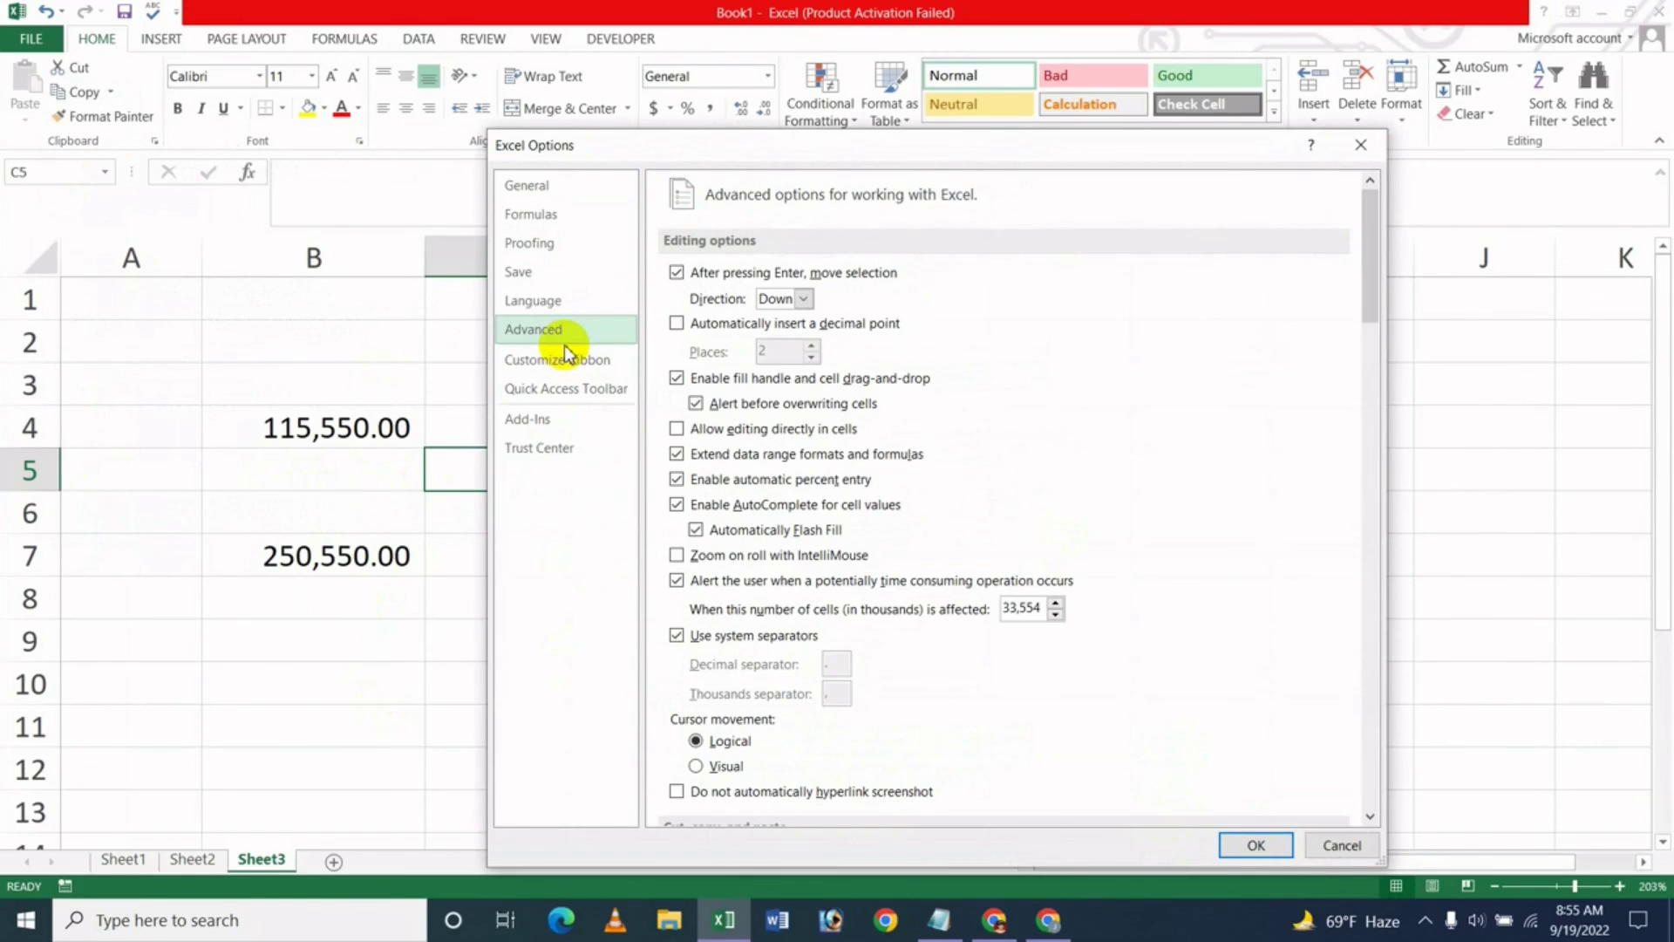
pyautogui.moveTo(1373, 315); pyautogui.dragTo(1375, 373)
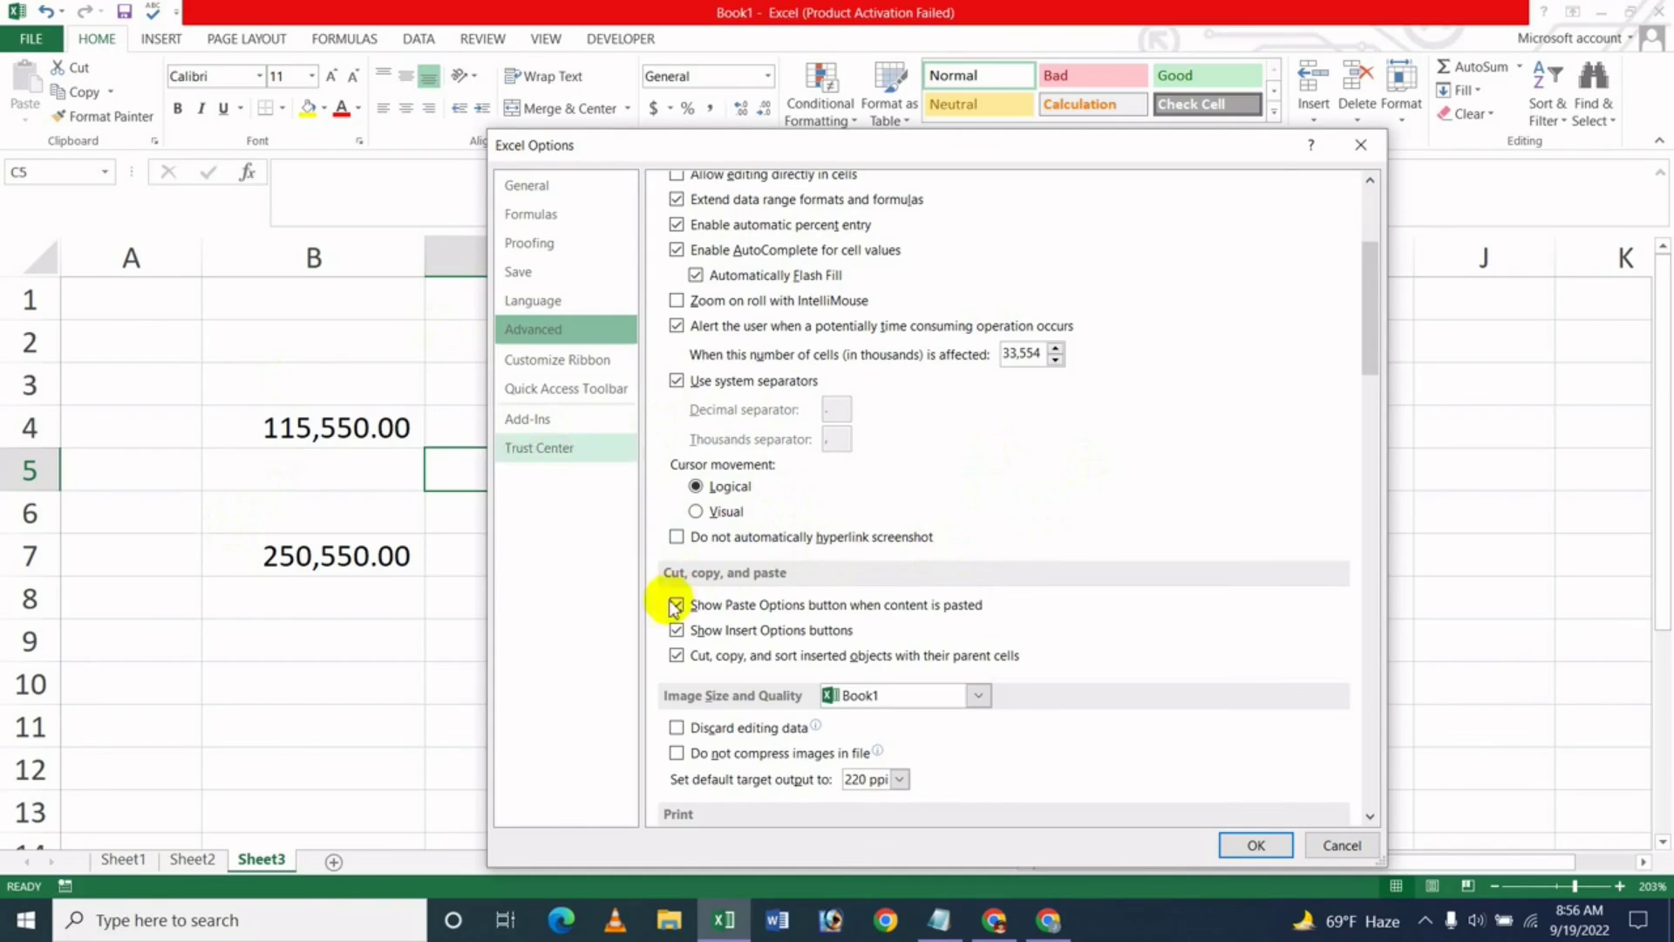
pyautogui.click(679, 541)
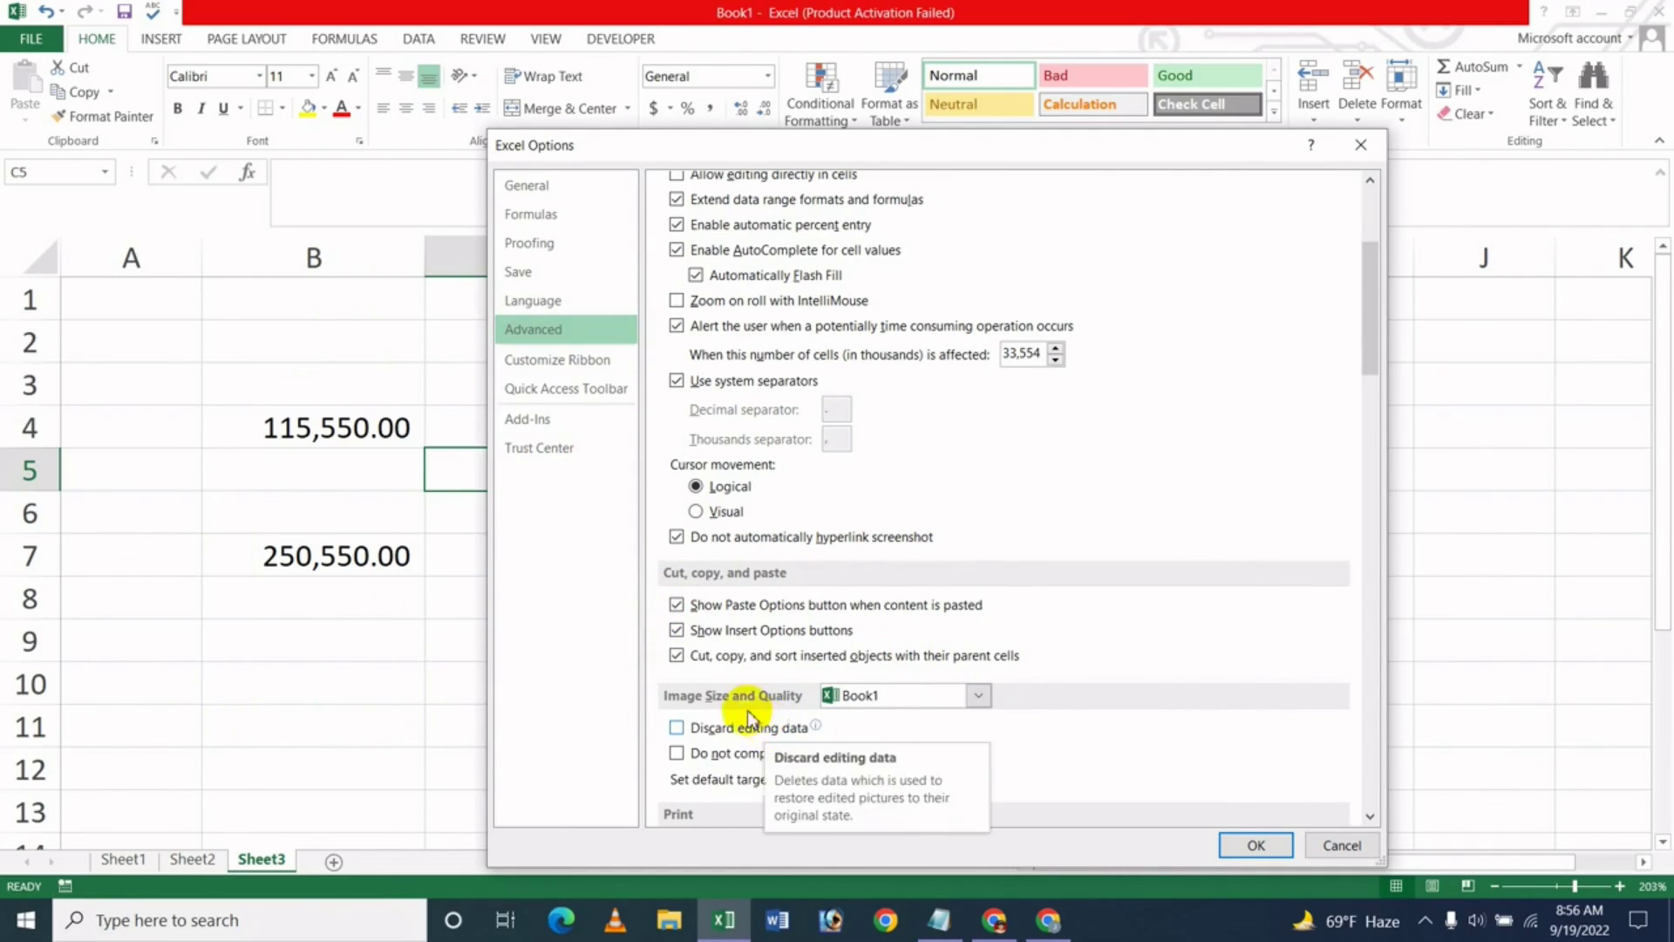
pyautogui.click(676, 538)
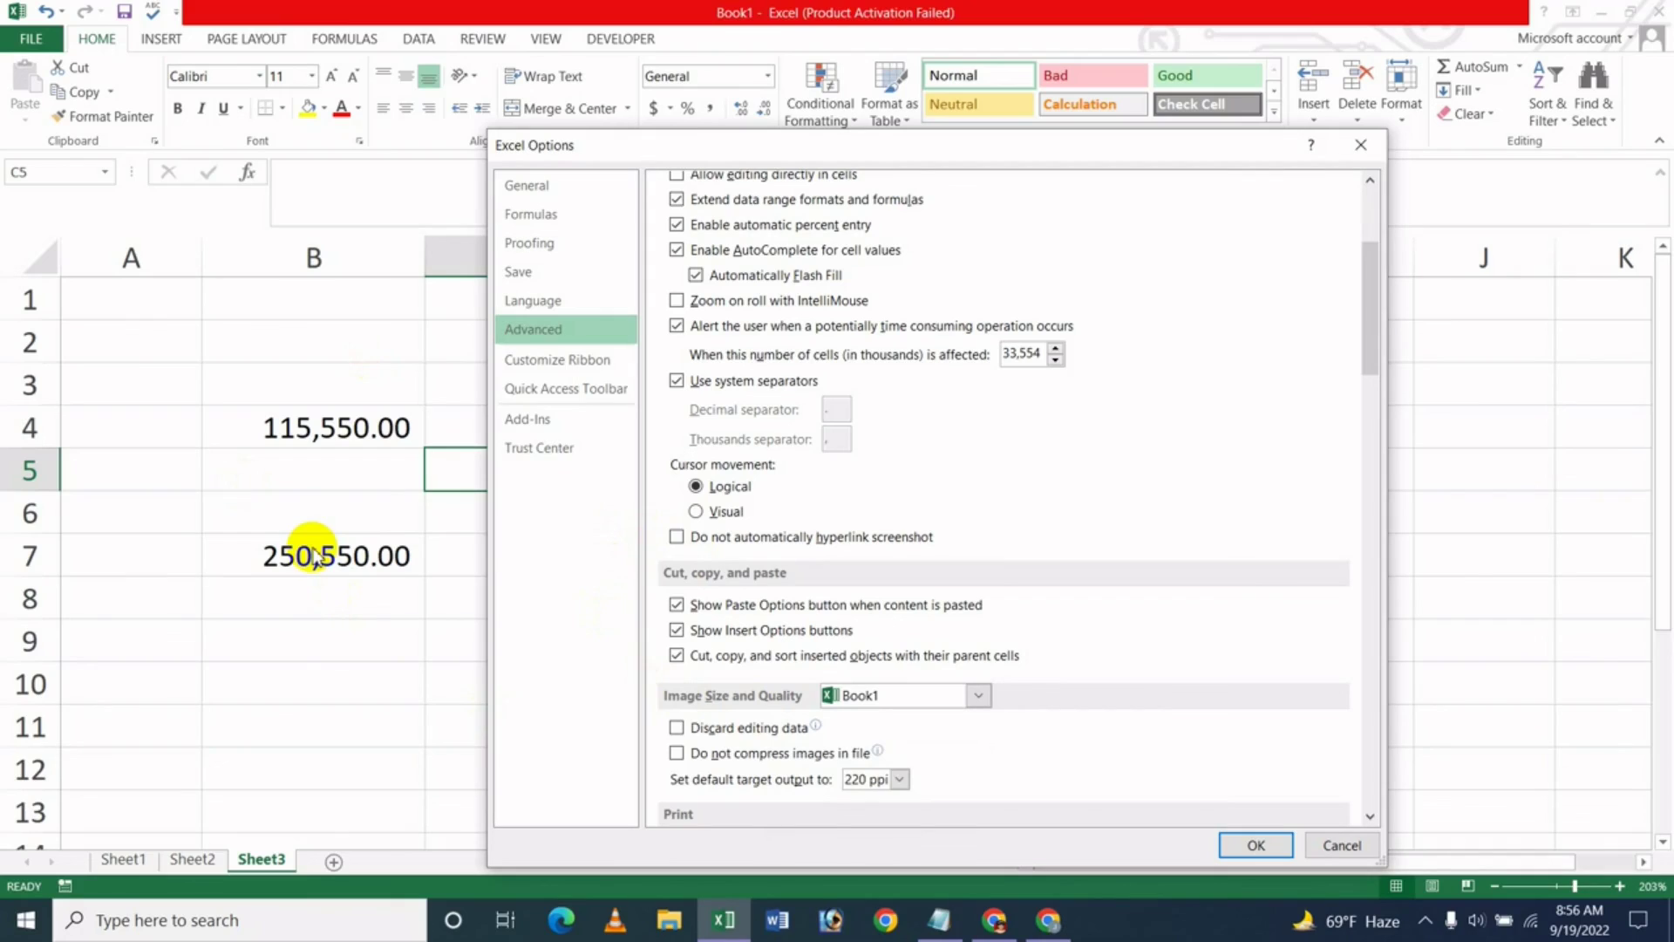
pyautogui.click(715, 545)
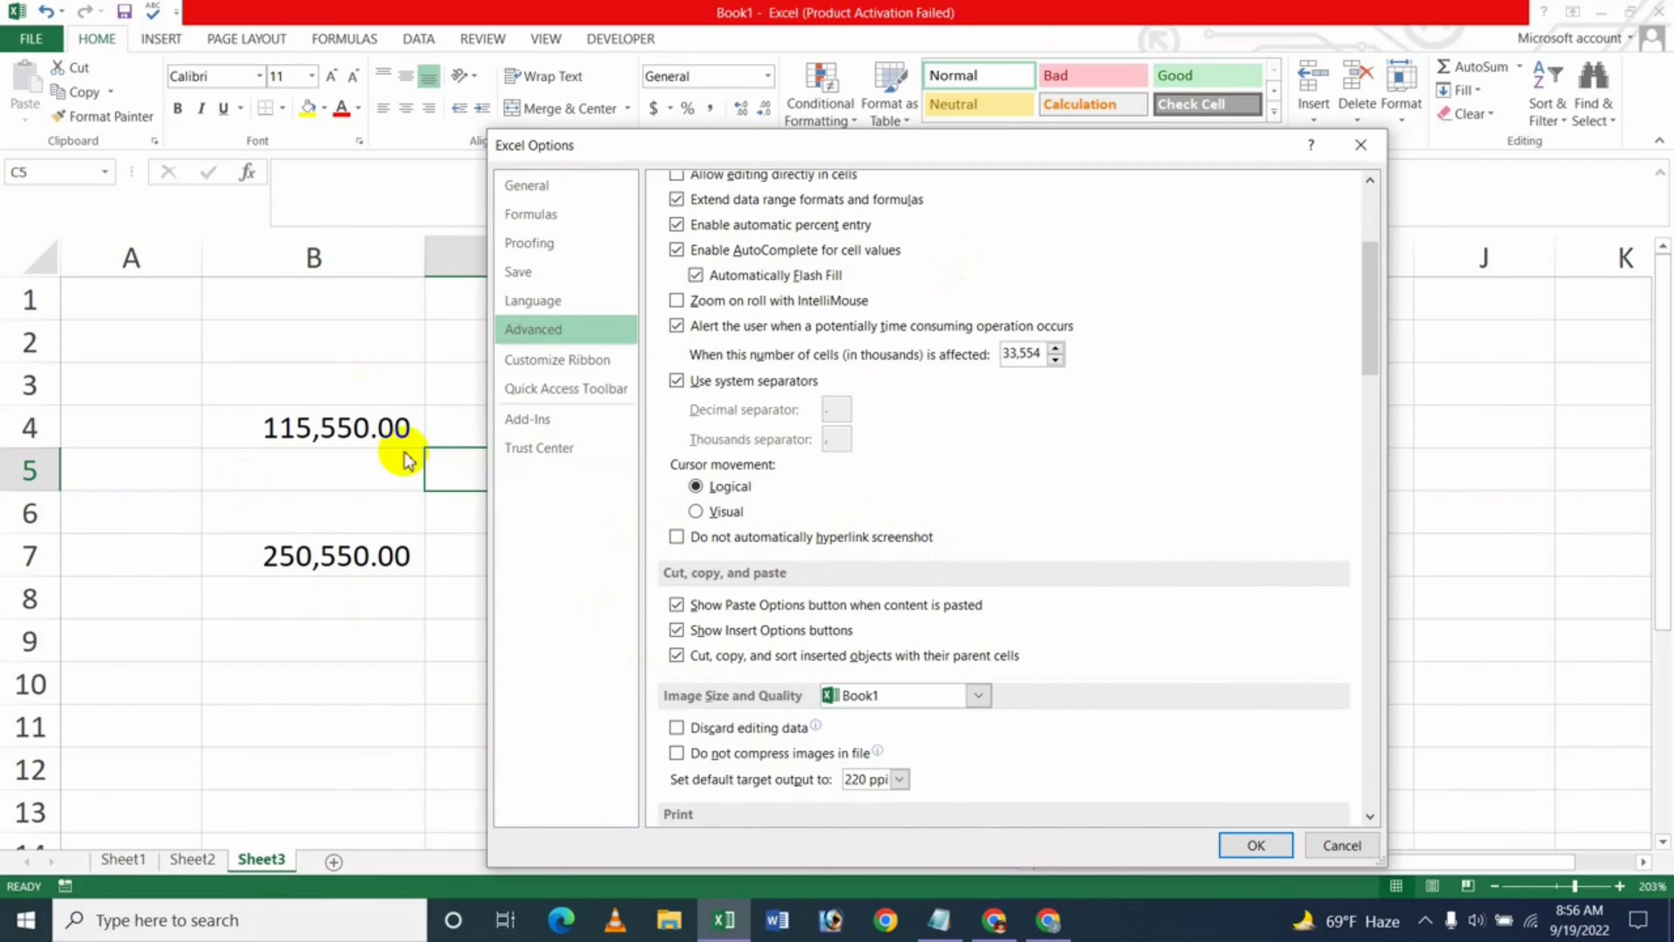
pyautogui.moveTo(1371, 338)
pyautogui.mouseDown()
pyautogui.moveTo(1367, 271)
pyautogui.moveTo(1381, 311)
pyautogui.moveTo(1101, 207)
pyautogui.mouseUp()
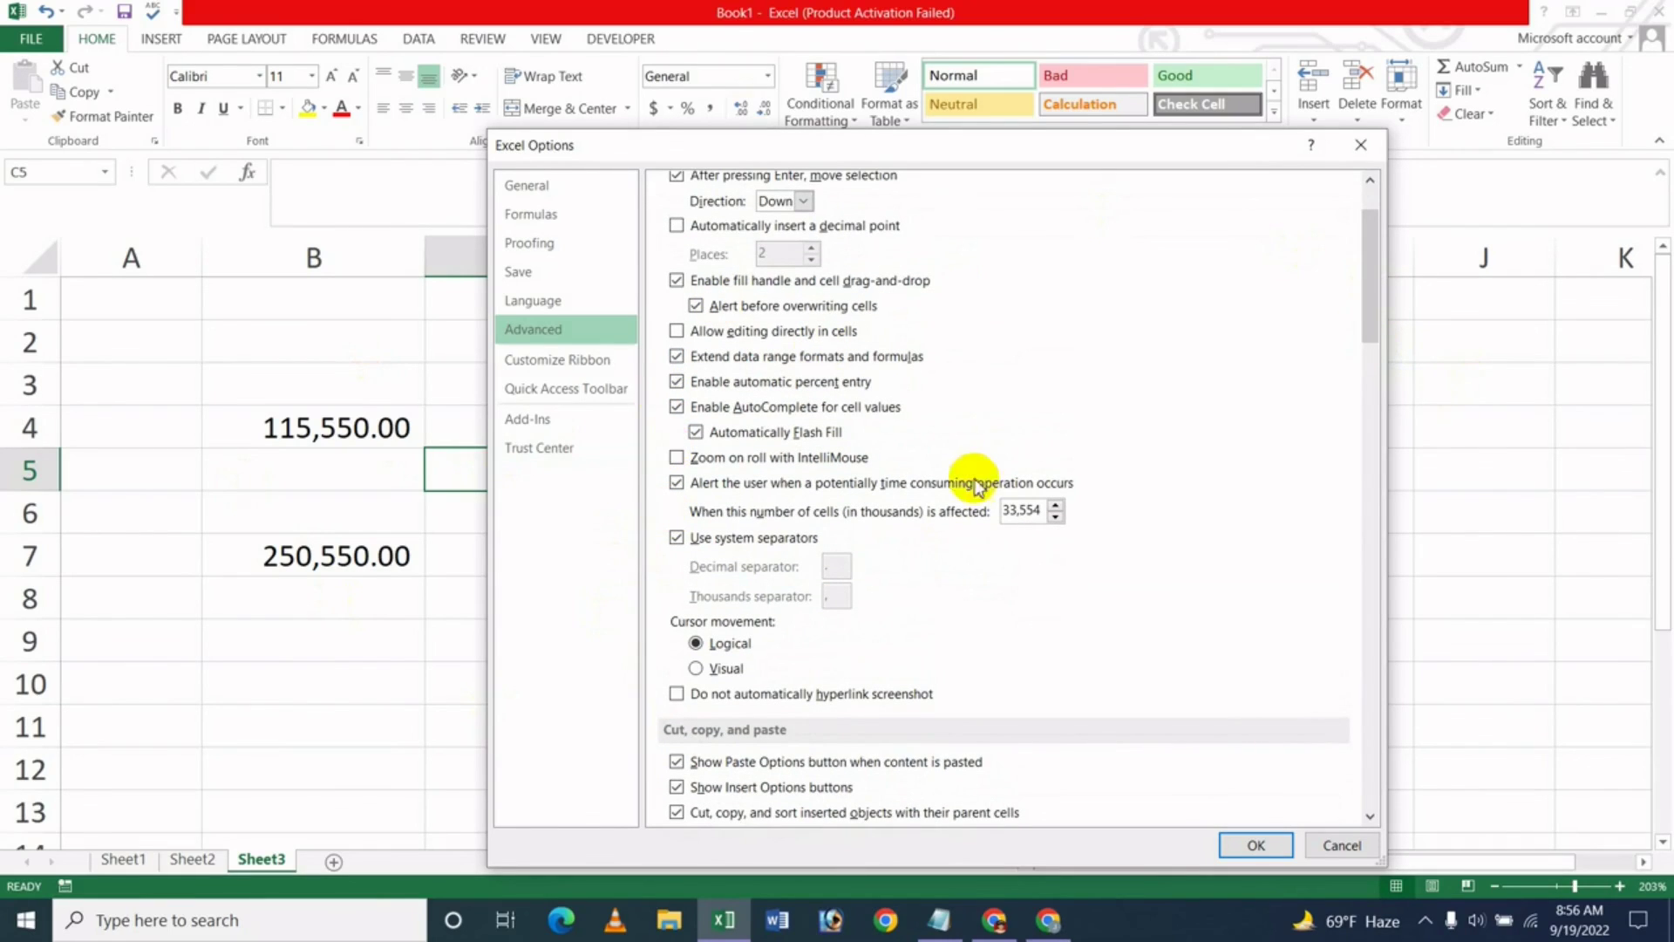
pyautogui.moveTo(1375, 269); pyautogui.dragTo(1316, 310)
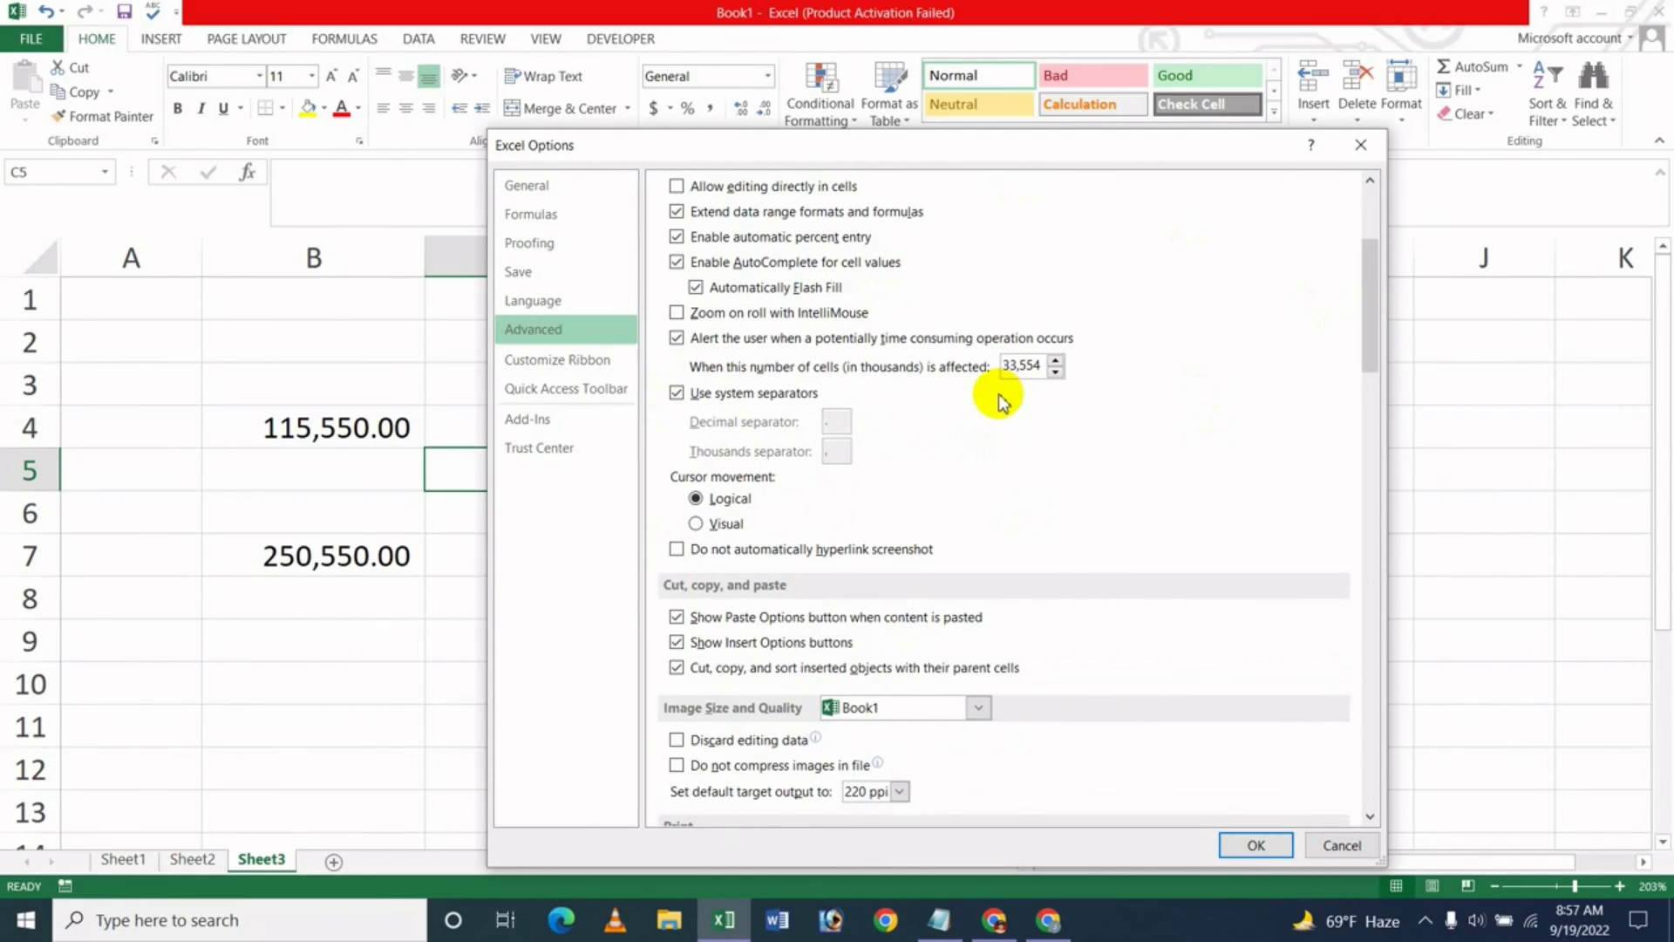
# Switch to Chrome showing the JK Update Technology channel's Videos tab
pyautogui.click(1048, 920)
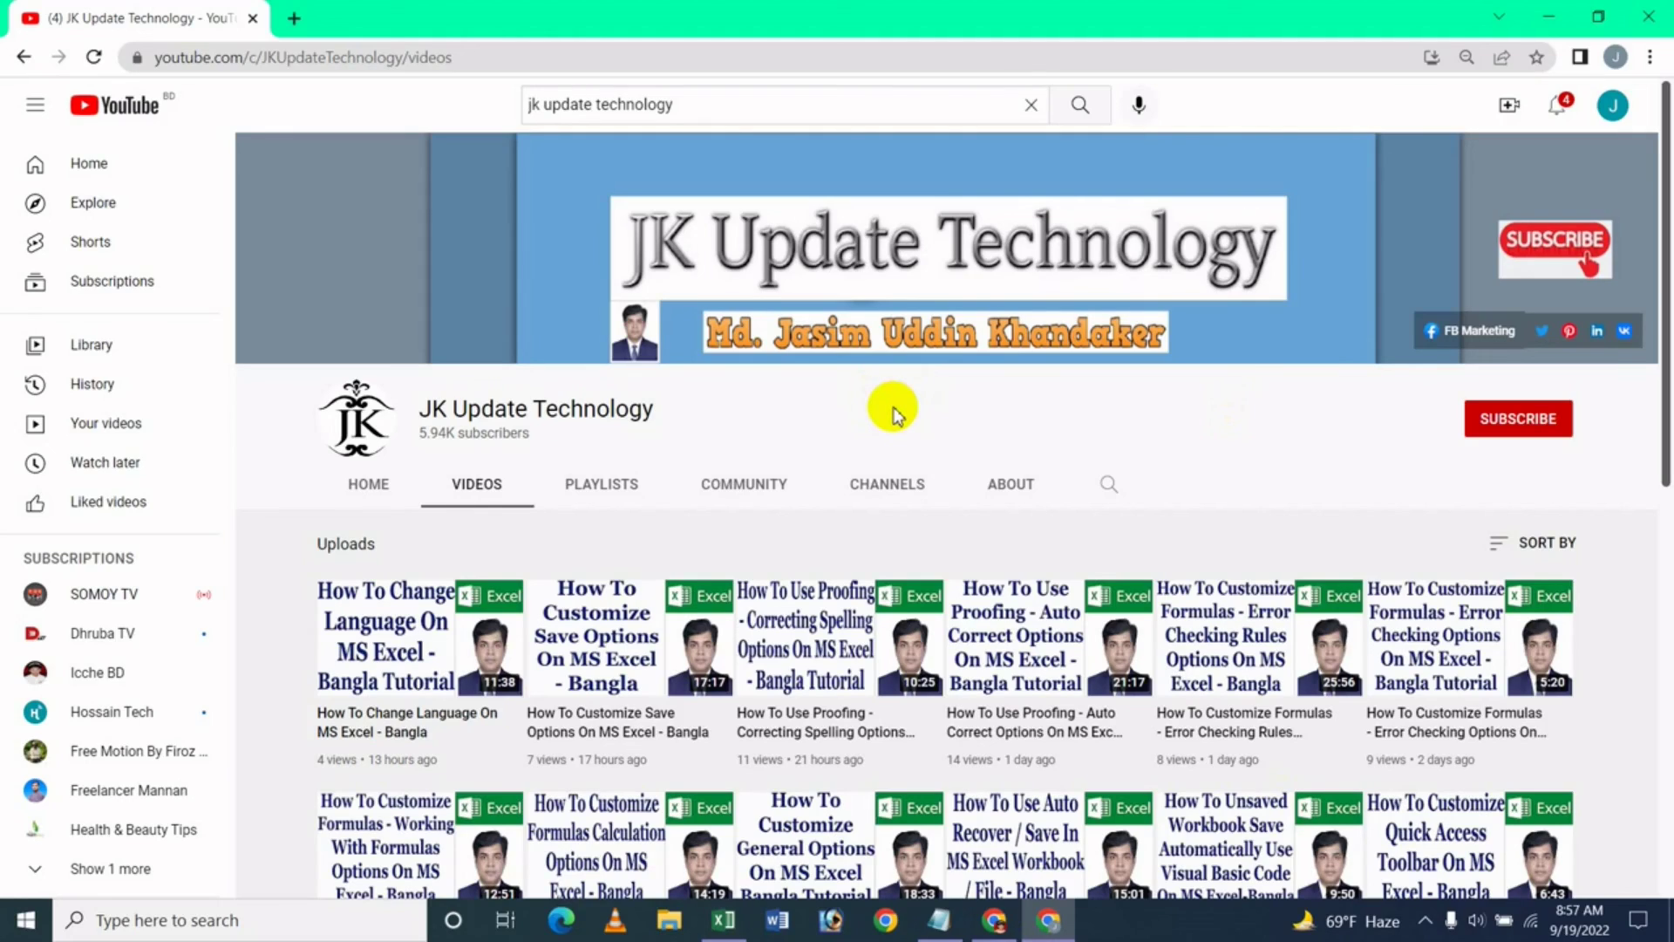